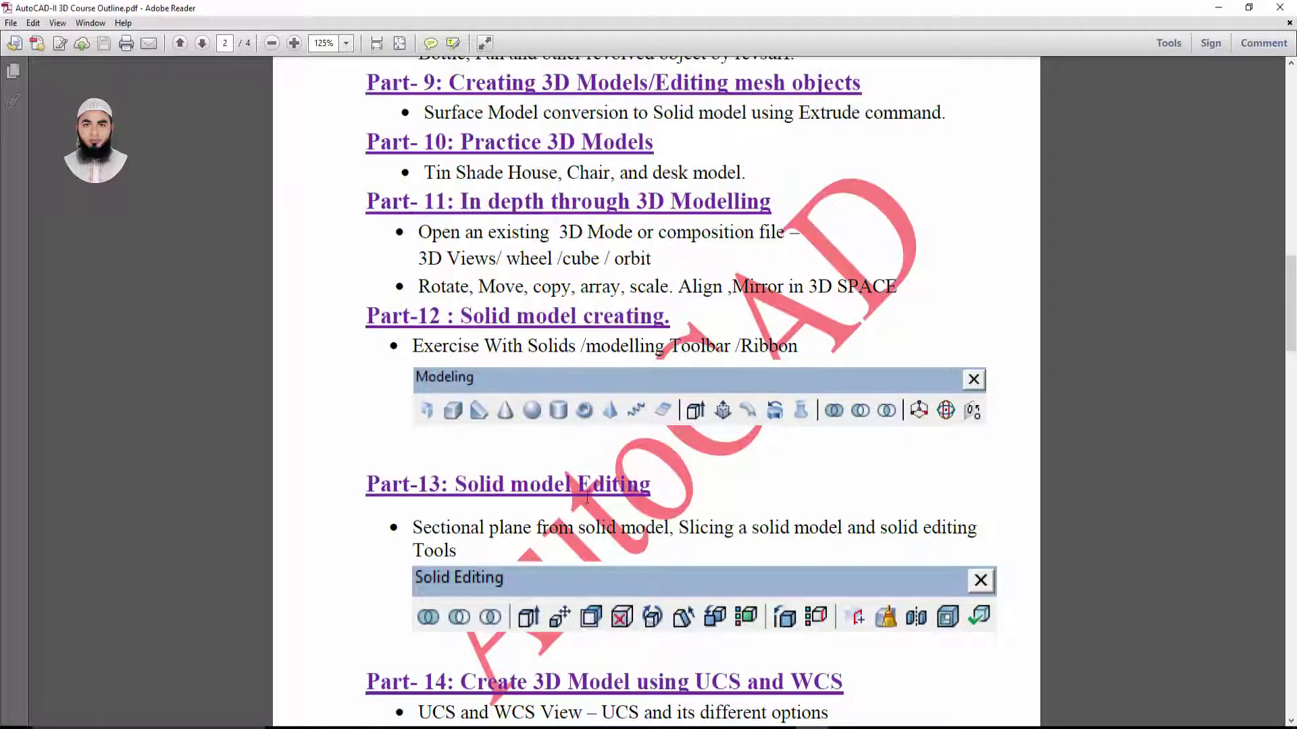
- Scroll the course outline, then minimize Adobe Reader to return to the Class-13.dwg model
scroll(585, 366, down, 3)
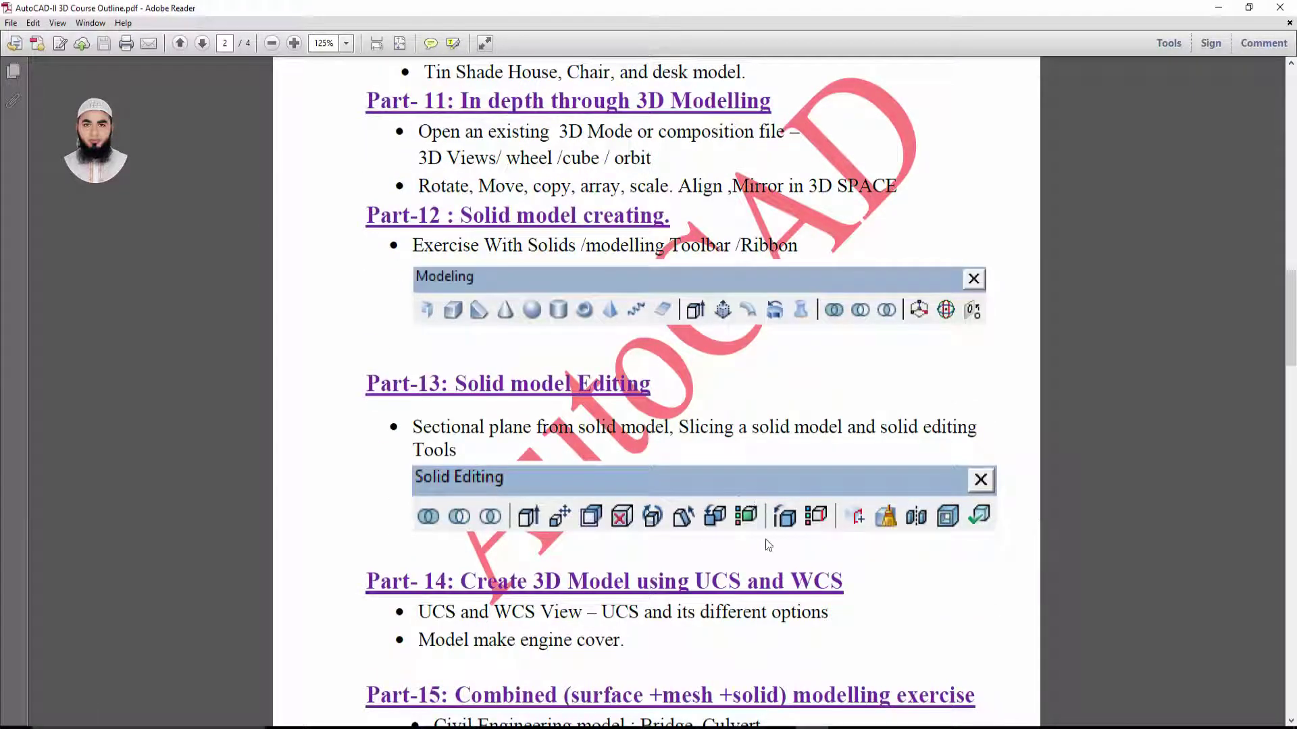
click(1216, 11)
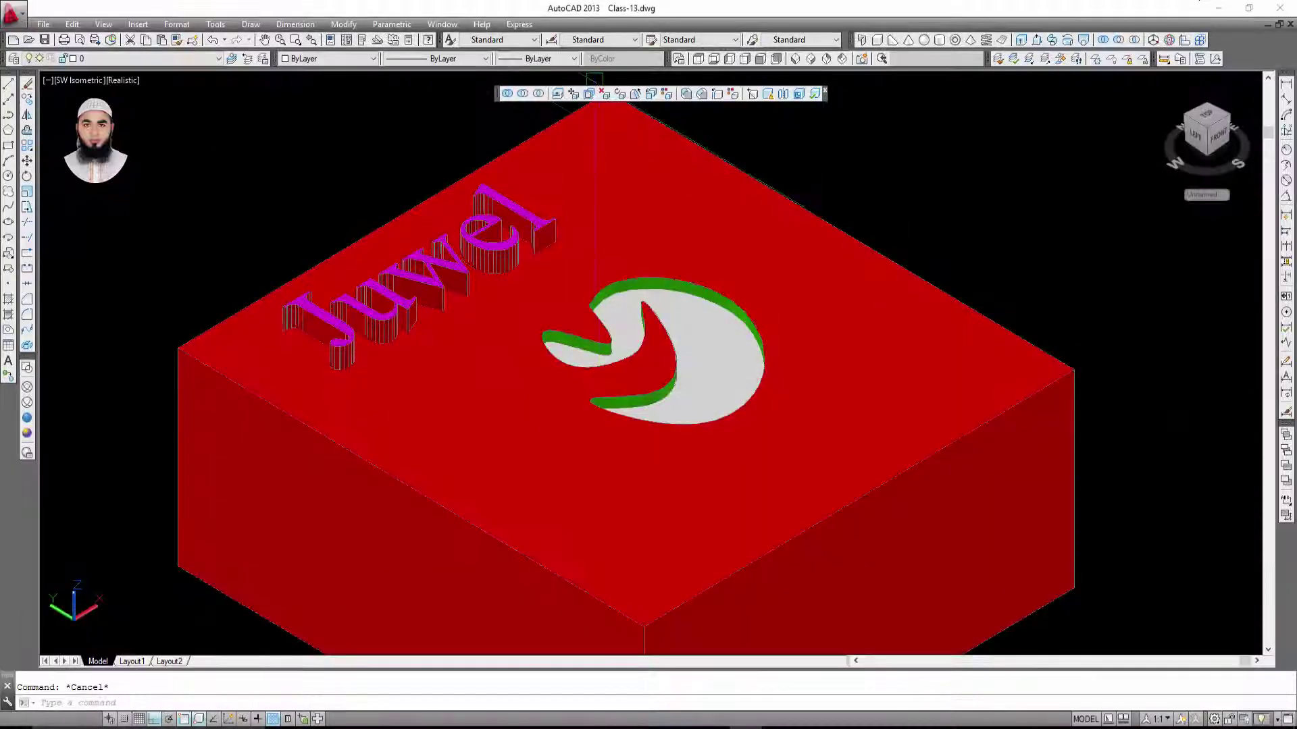
middle_drag(665, 101, 683, 144)
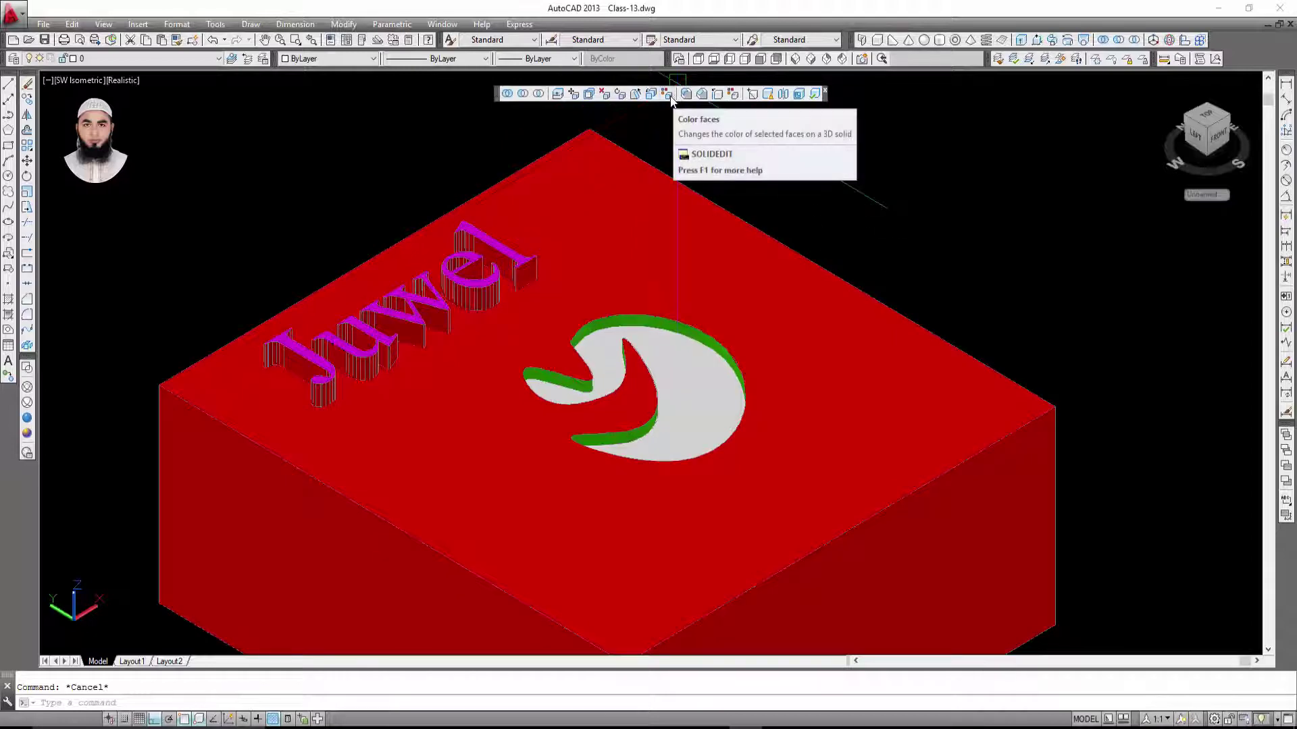
middle_drag(744, 148, 741, 133)
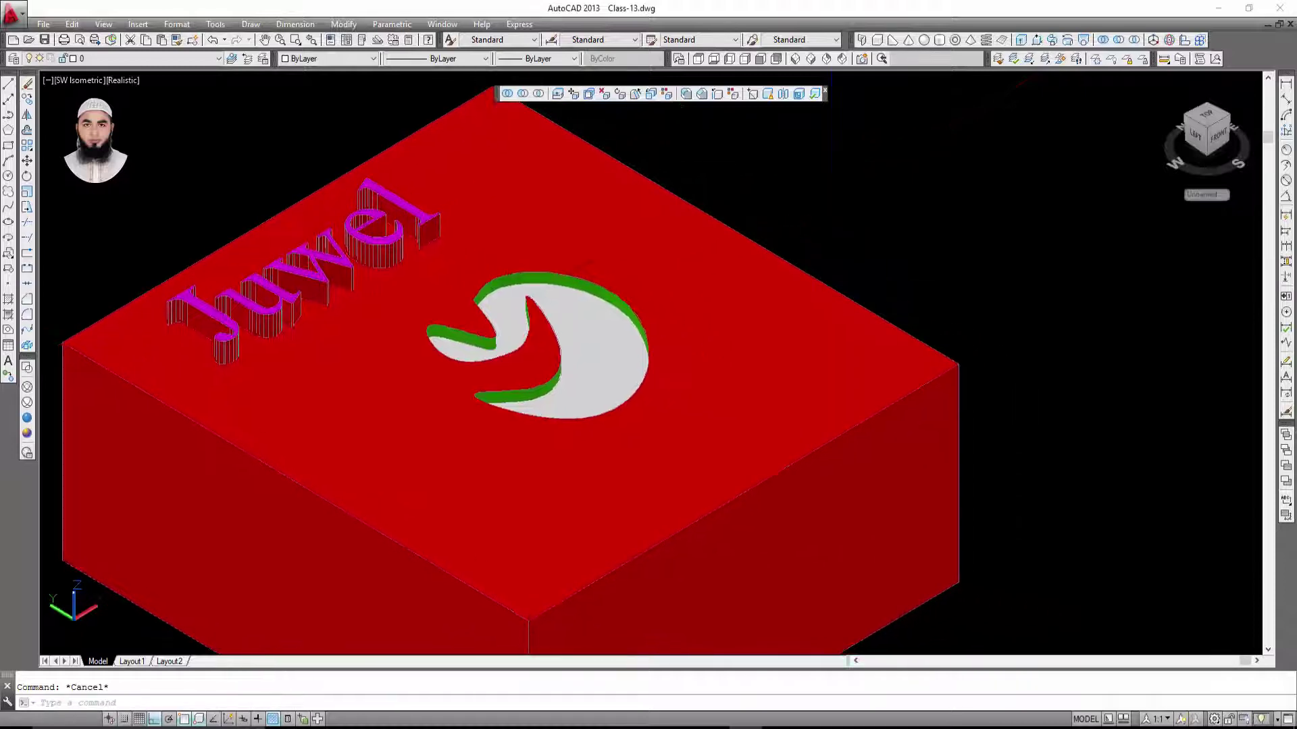
scroll(317, 217, down, 5)
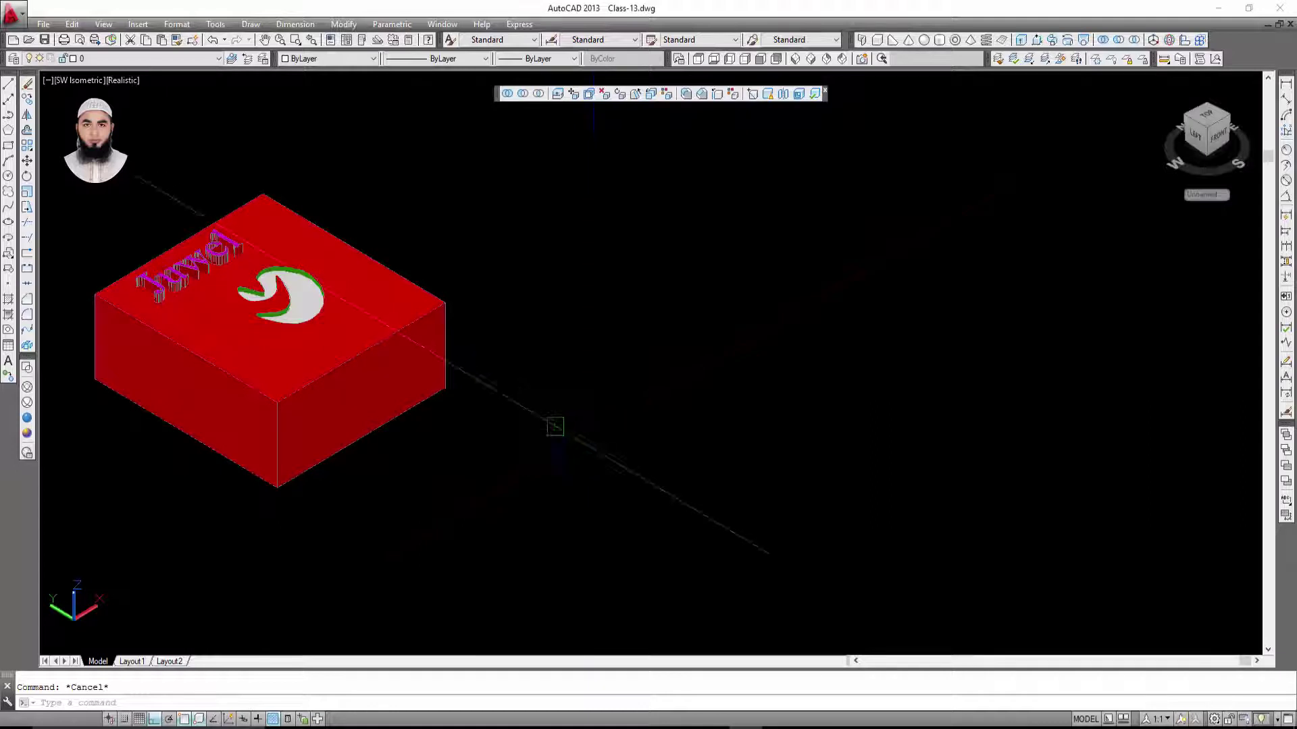
- Draw a new solid box beside the red box by picking two base corners and a height
middle_drag(581, 324, 598, 307)
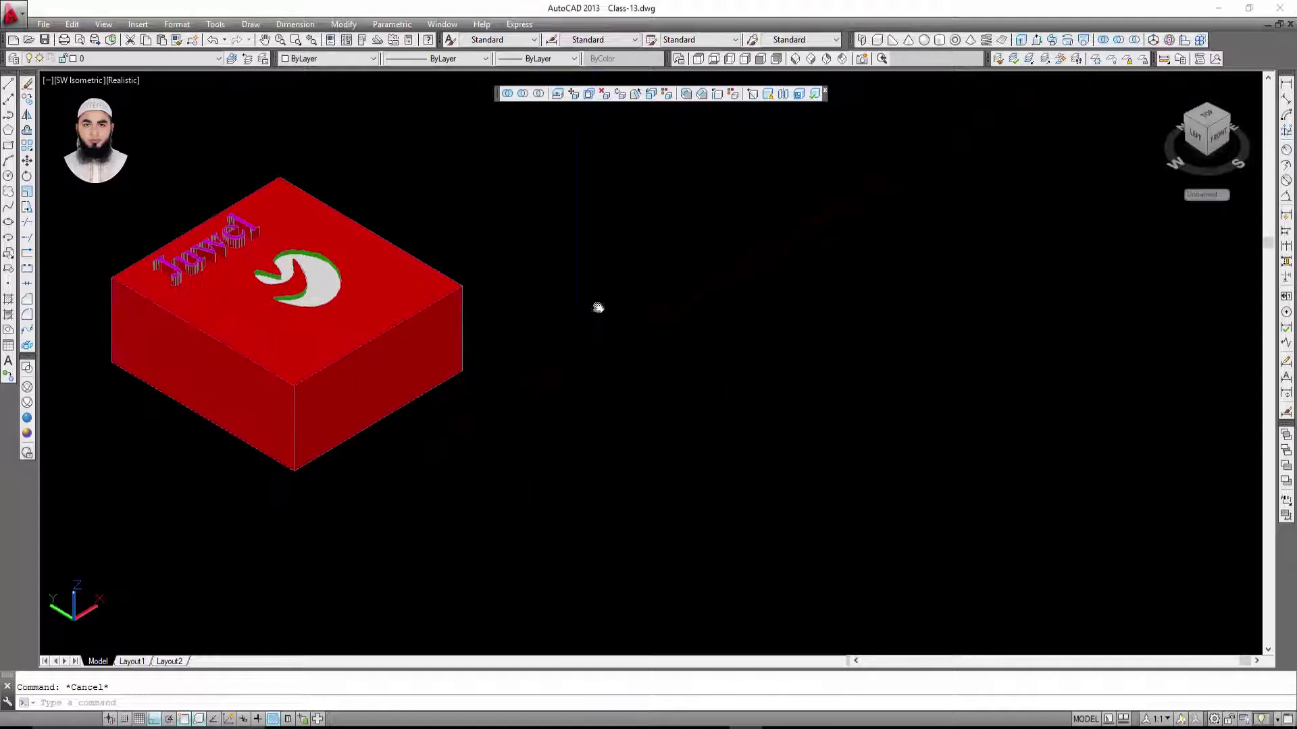
click(877, 39)
click(590, 484)
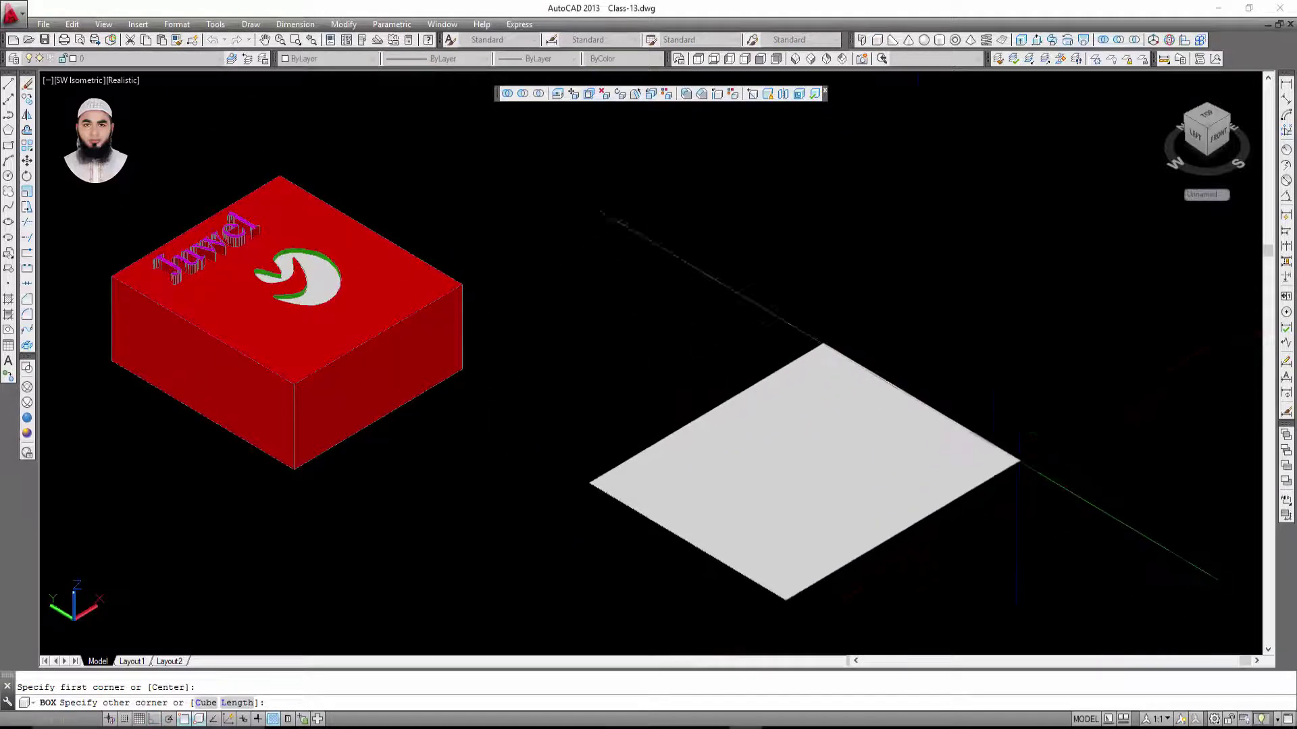
click(991, 476)
click(966, 380)
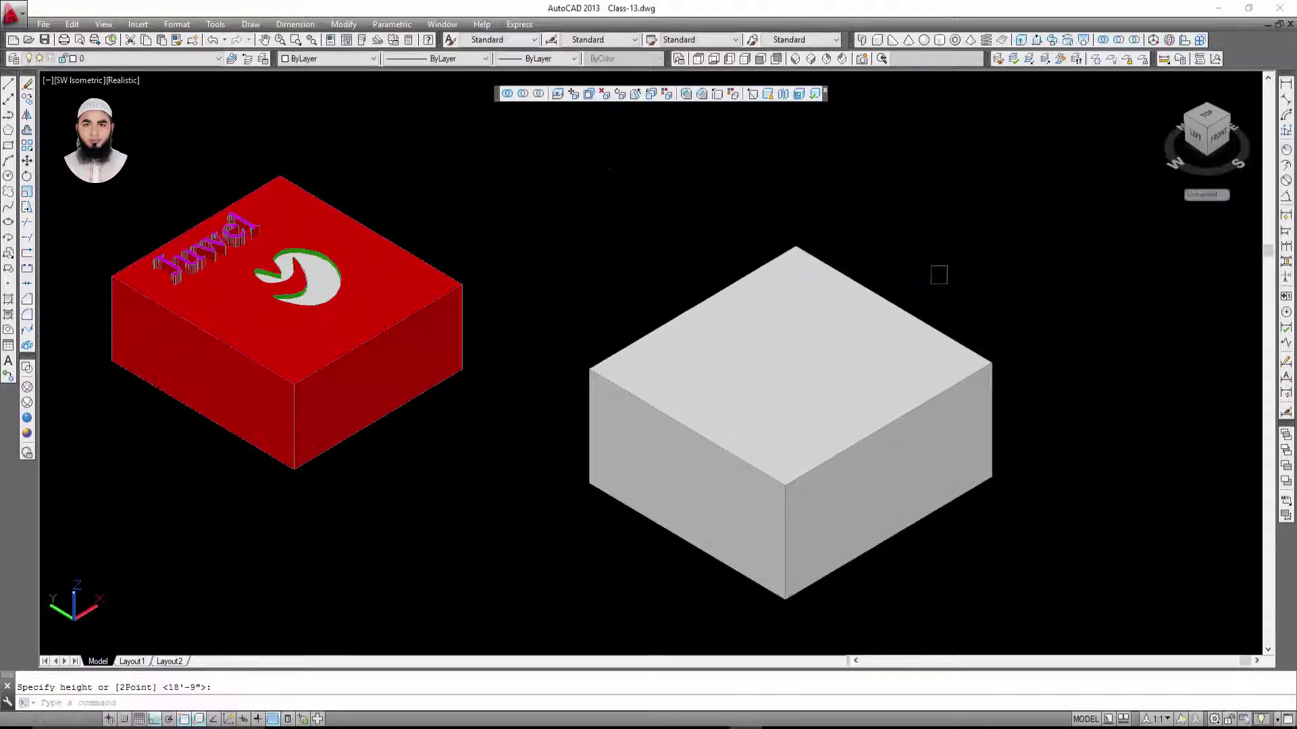
middle_drag(884, 235, 775, 176)
key(Escape)
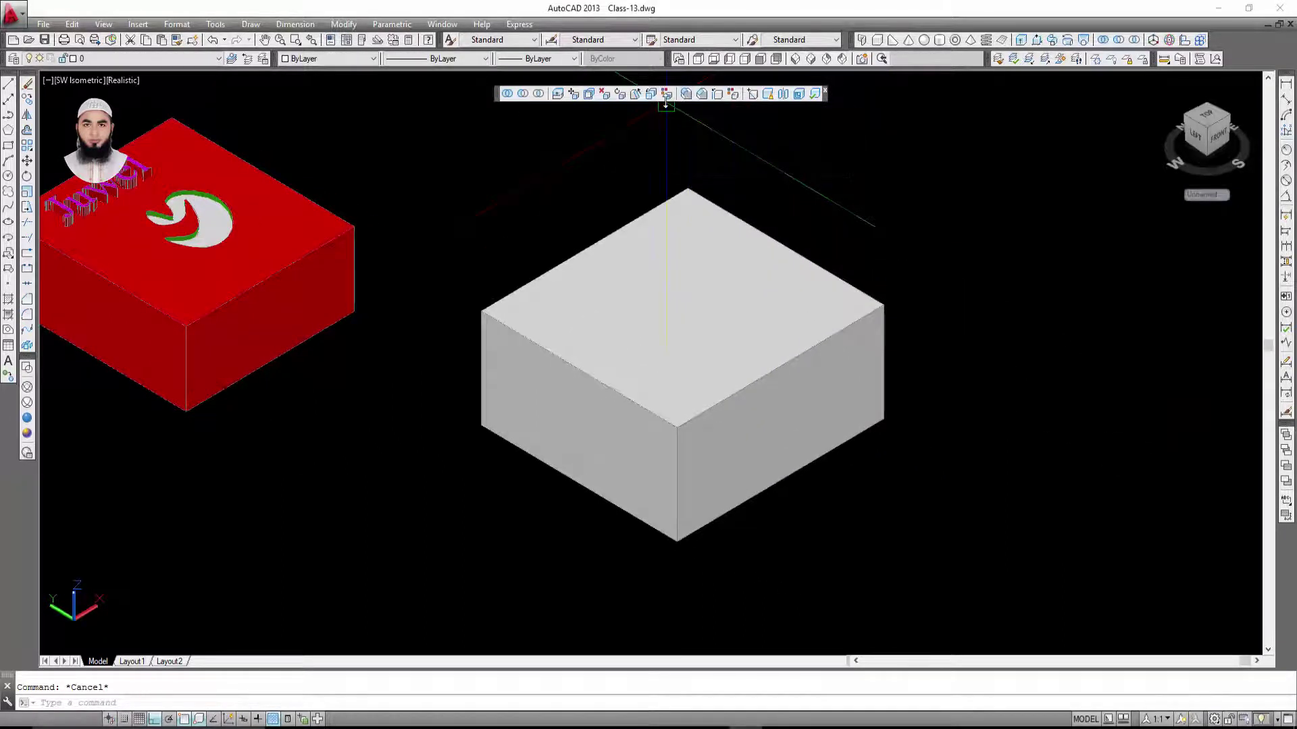
- Start the face-colour edit and pan and zoom to centre the new grey box
click(668, 98)
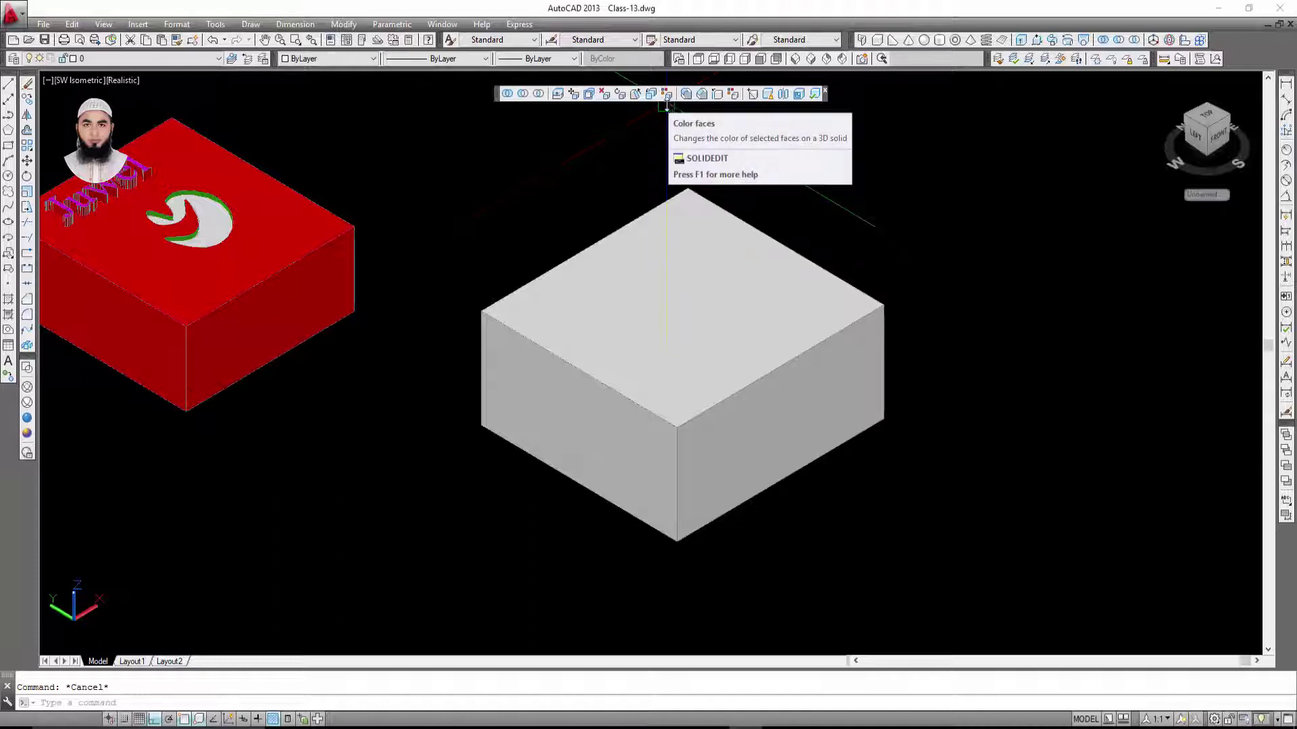
middle_drag(802, 198, 849, 209)
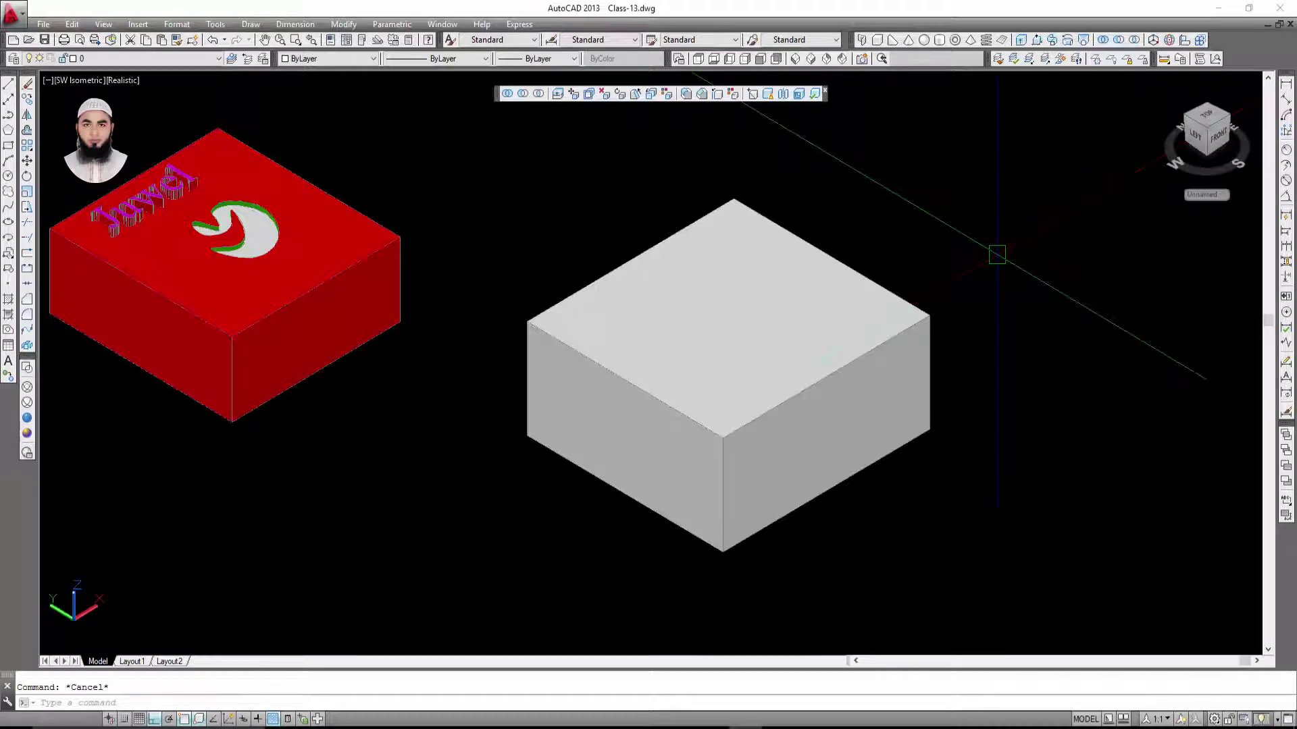
middle_drag(997, 254, 973, 260)
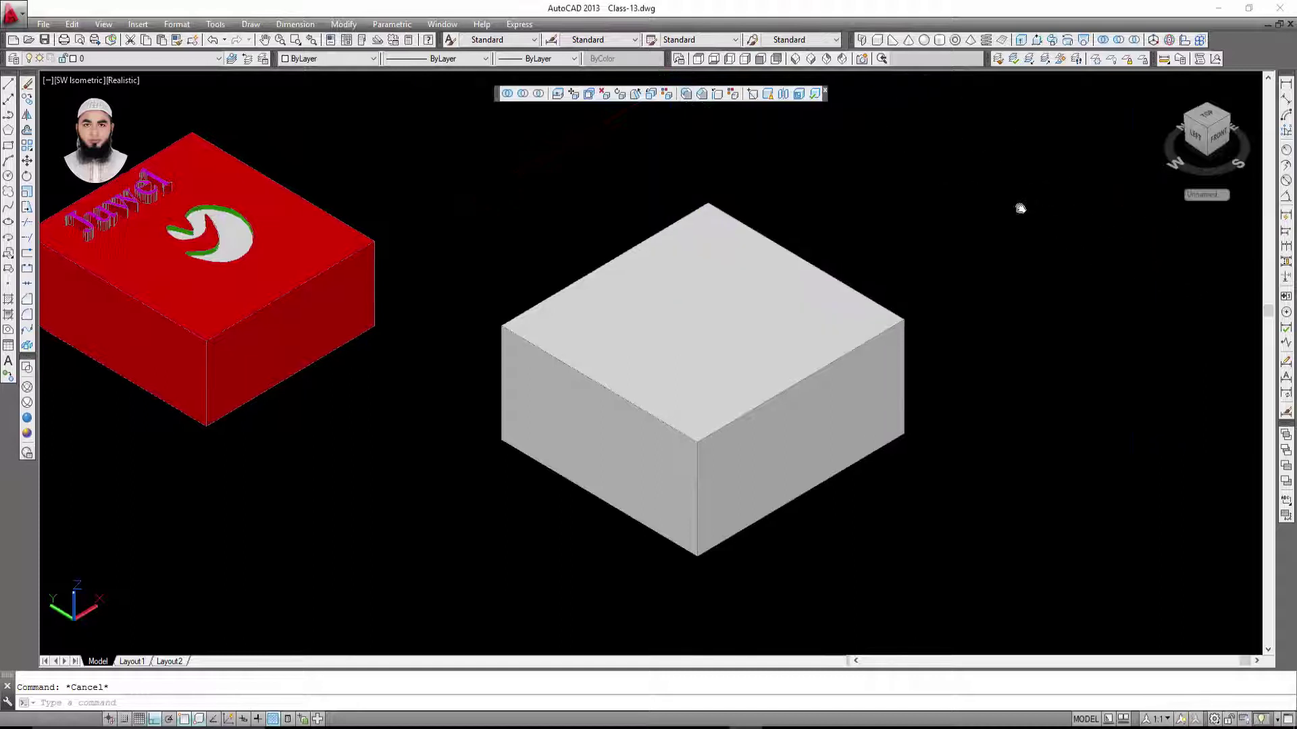
middle_drag(1016, 205, 959, 182)
scroll(842, 341, up, 3)
middle_drag(890, 326, 998, 325)
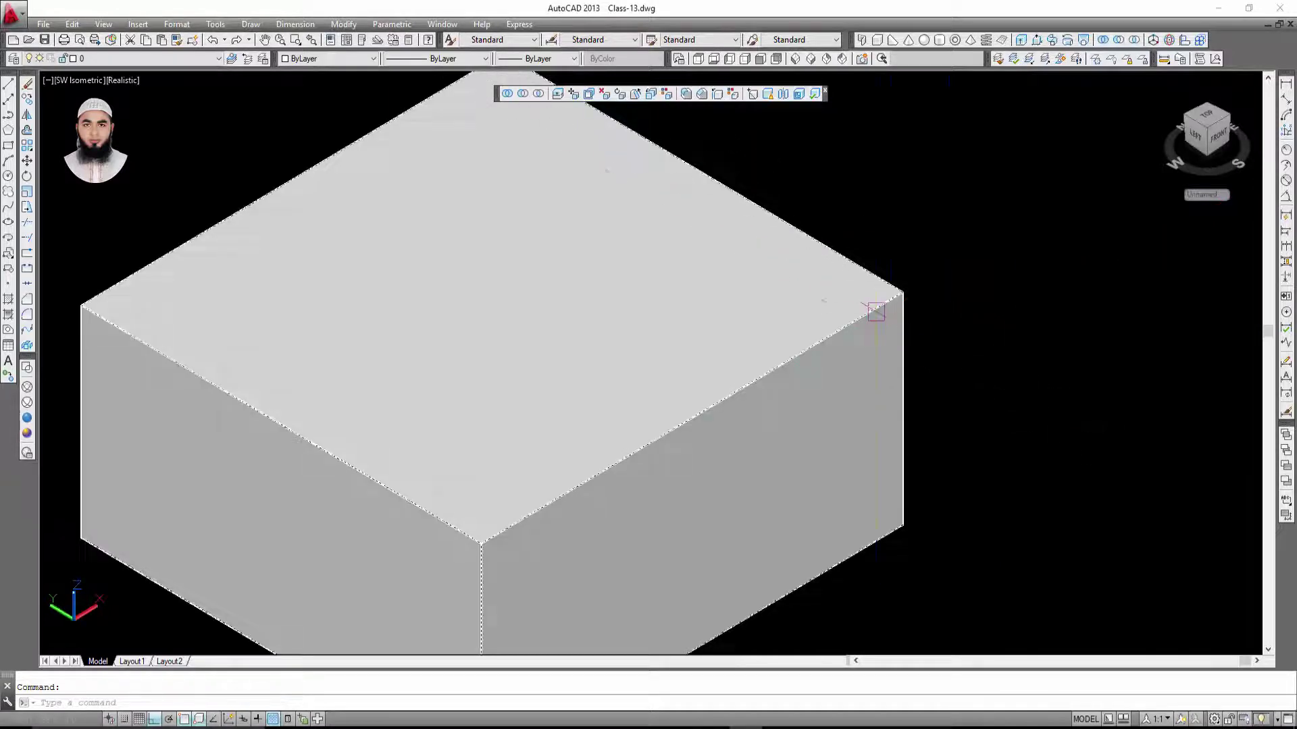
scroll(897, 347, down, 2)
scroll(784, 375, up, 2)
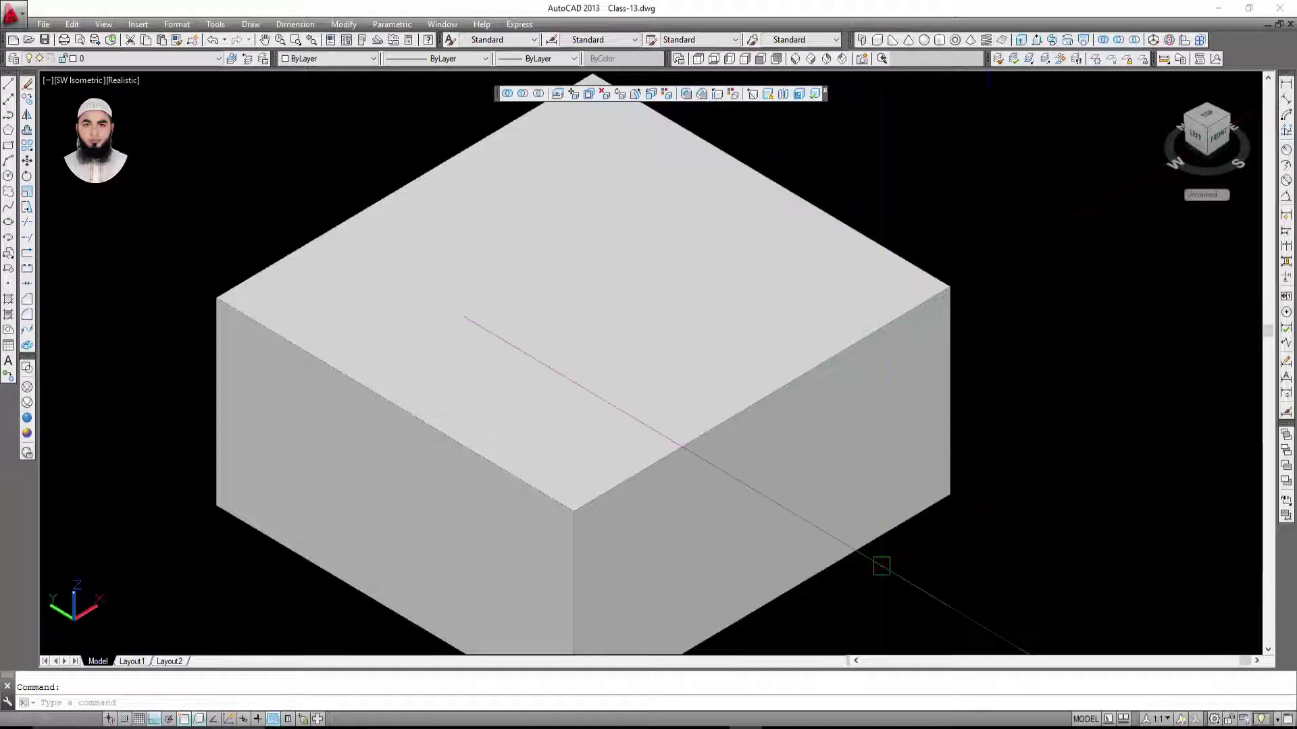
- Start a fillet on the grey box and pick its top front-right edge
click(686, 94)
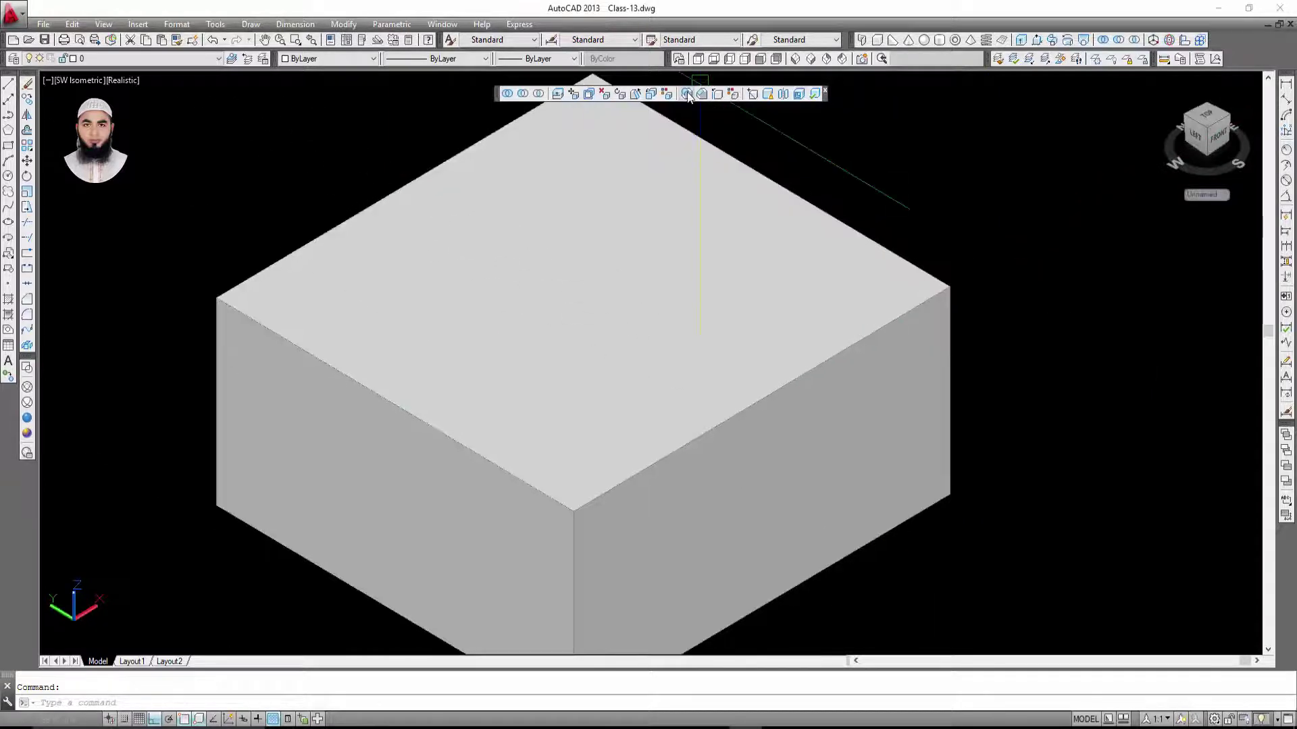
middle_drag(987, 238, 942, 172)
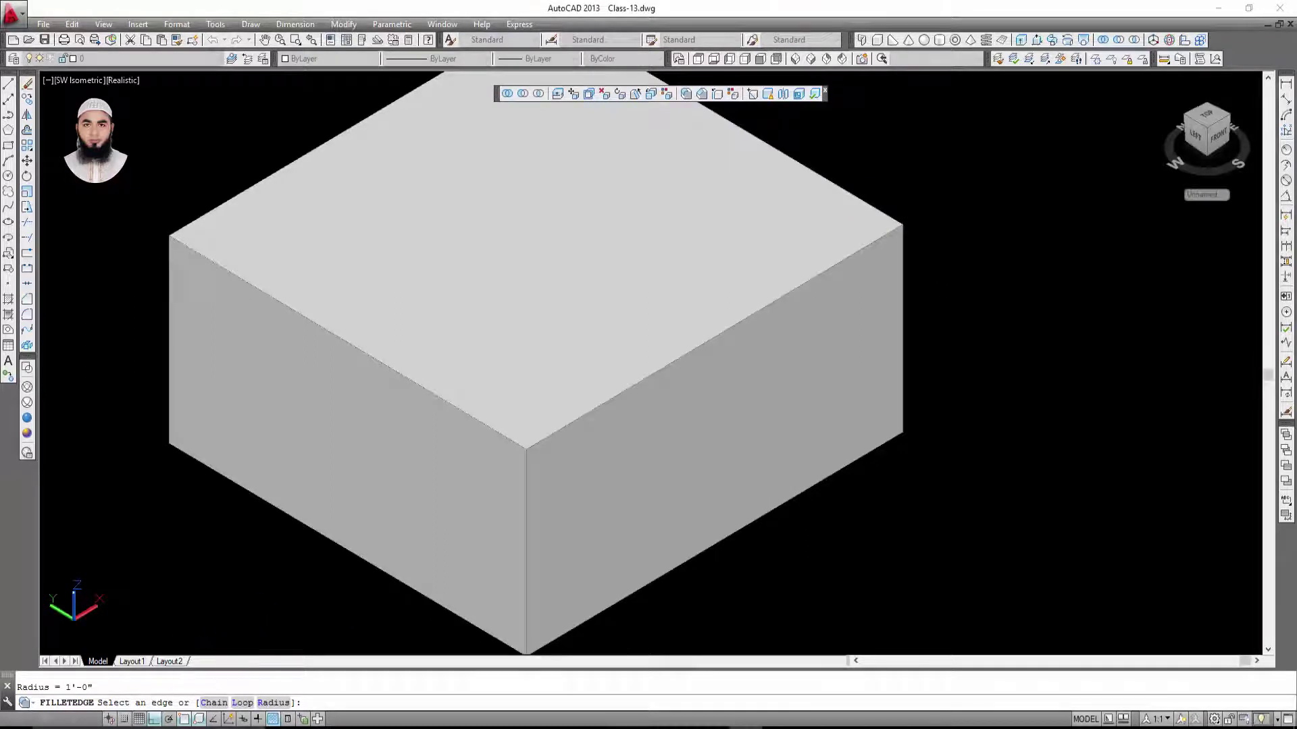
scroll(564, 436, up, 2)
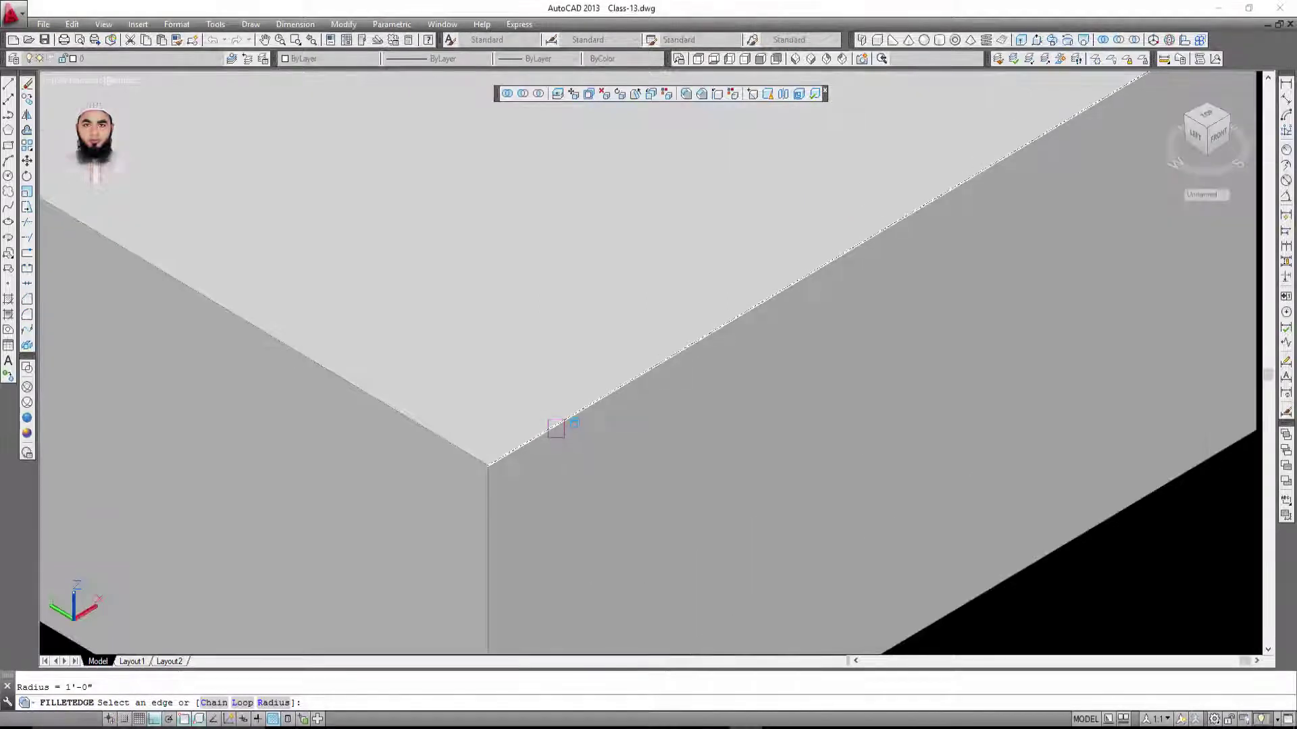
click(571, 416)
scroll(534, 391, down, 3)
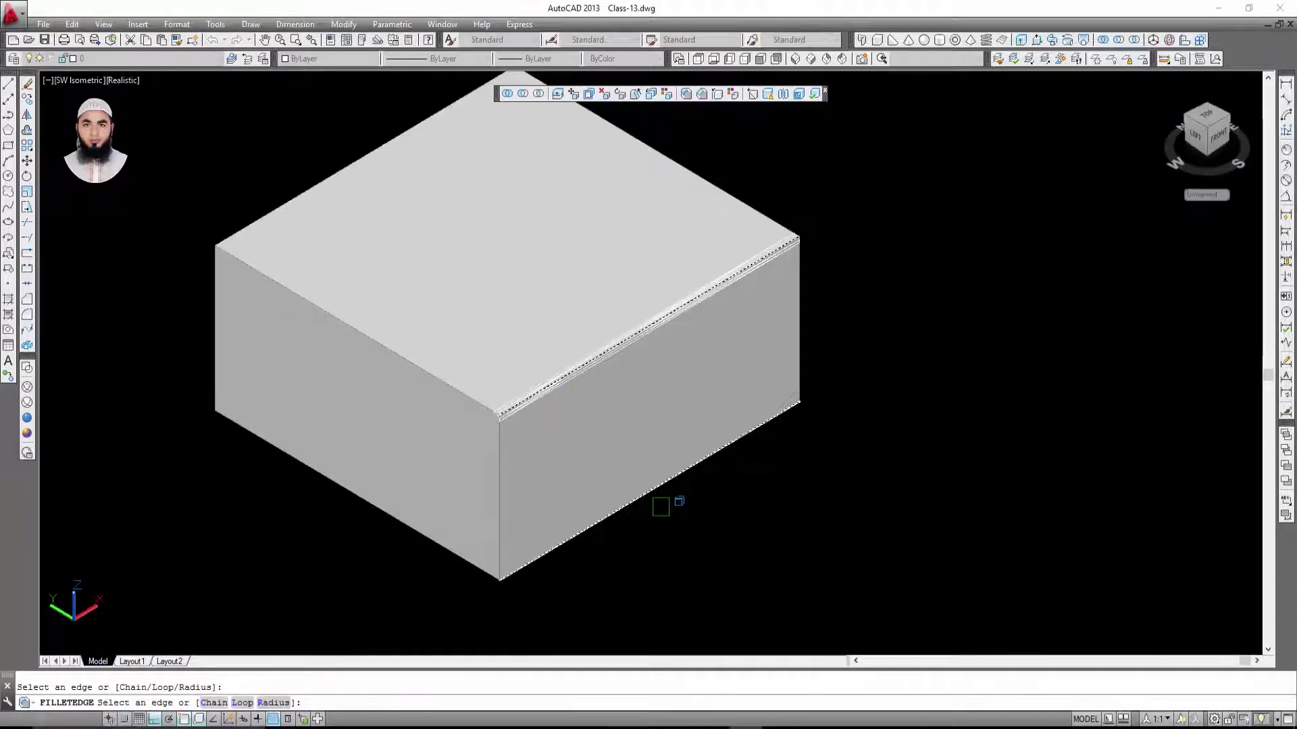
middle_drag(660, 506, 699, 490)
scroll(574, 429, up, 3)
scroll(466, 352, up, 2)
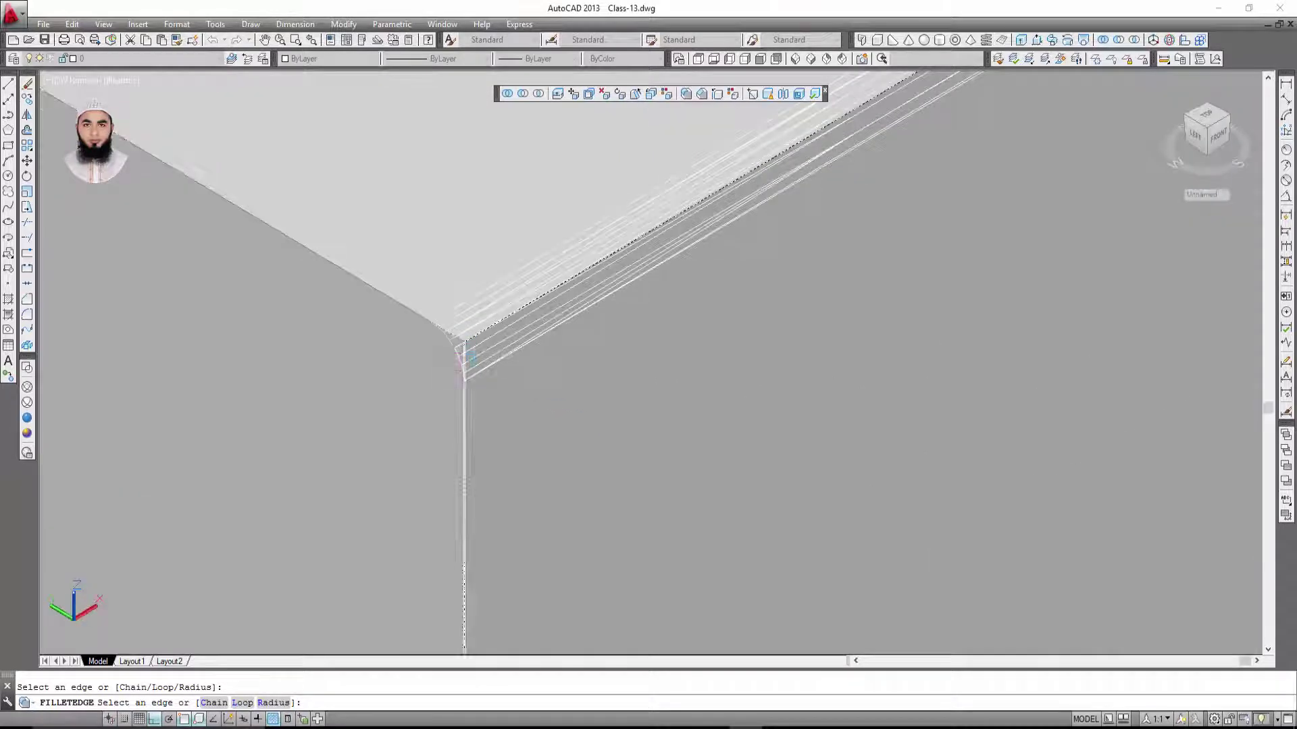
scroll(564, 413, down, 3)
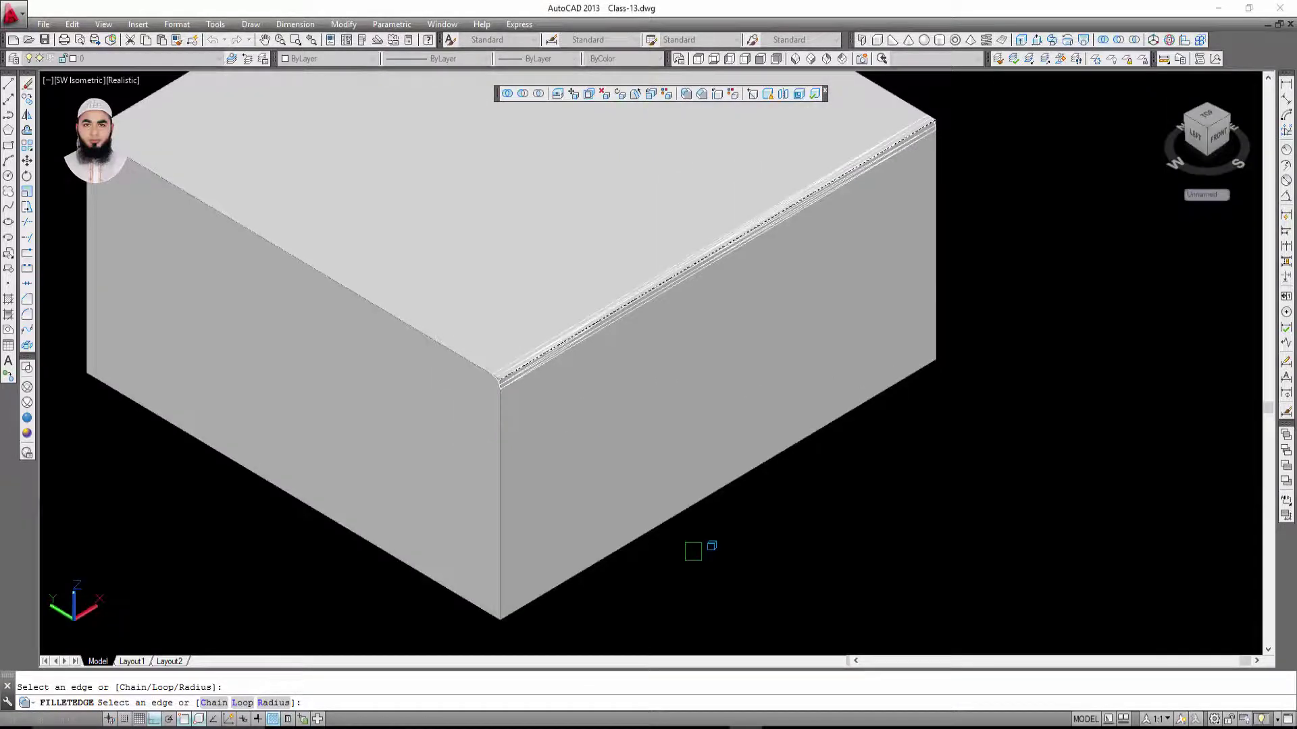
- Set the fillet radius to 2' and round the grey box's top edge
text(r)
key(Return)
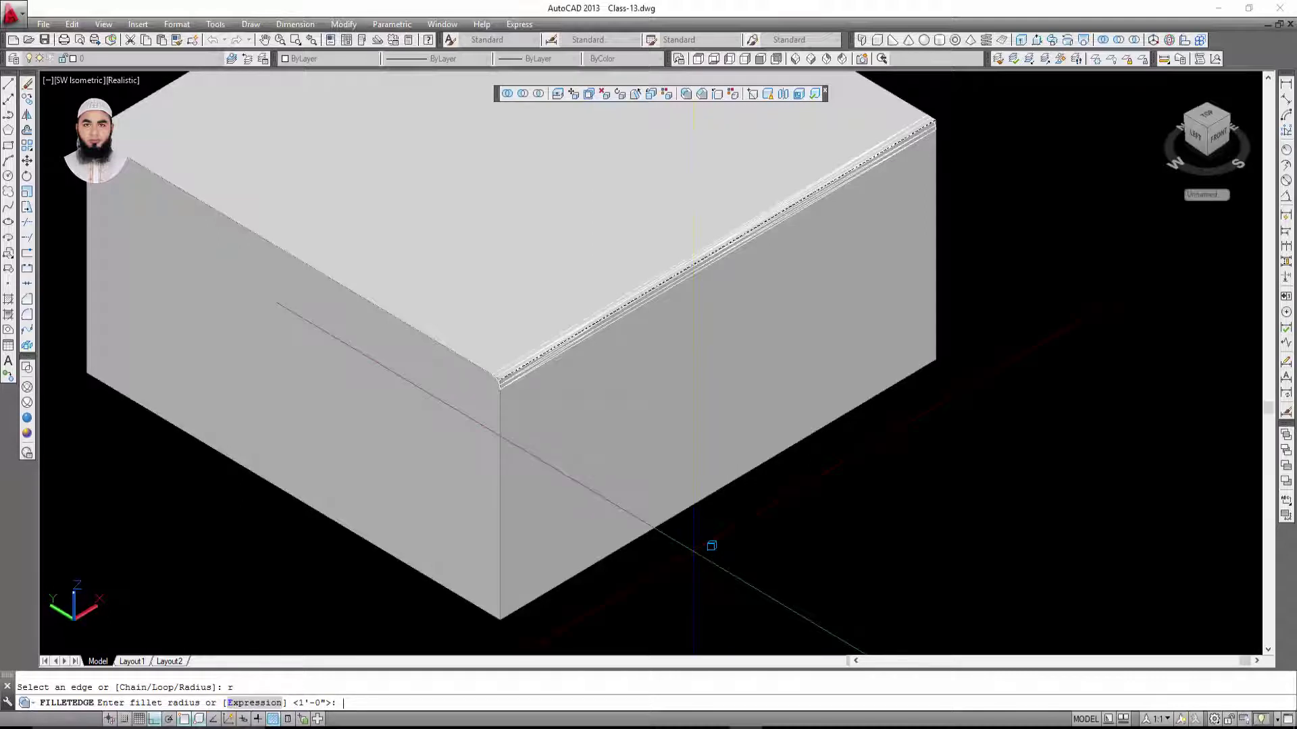
text(2')
key(Return)
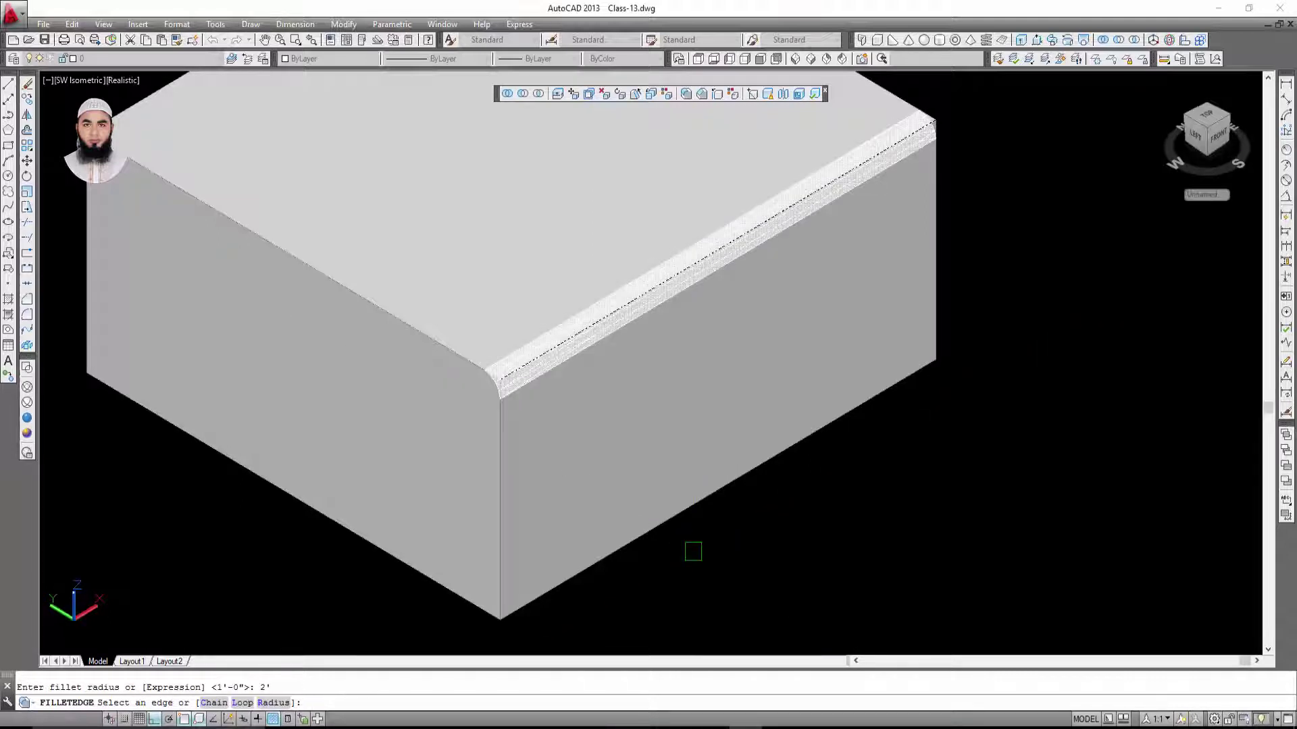
middle_drag(695, 550, 698, 487)
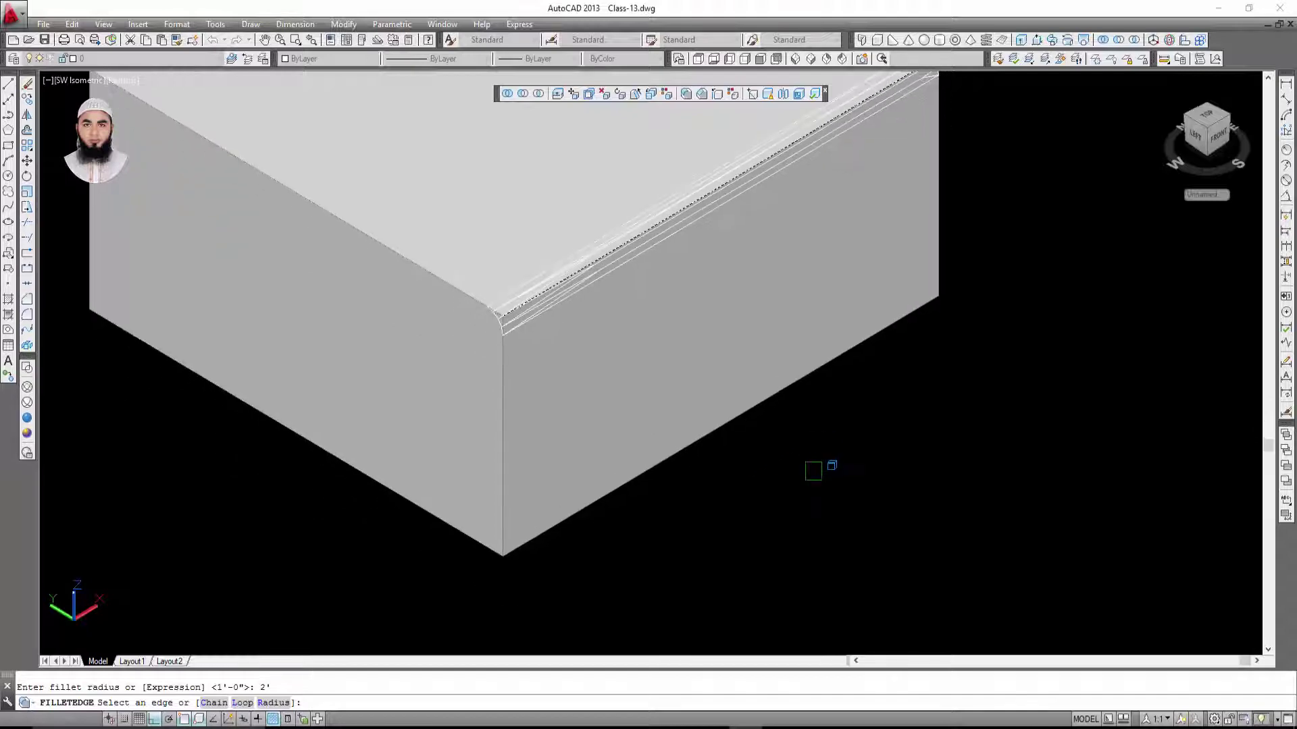
click(720, 187)
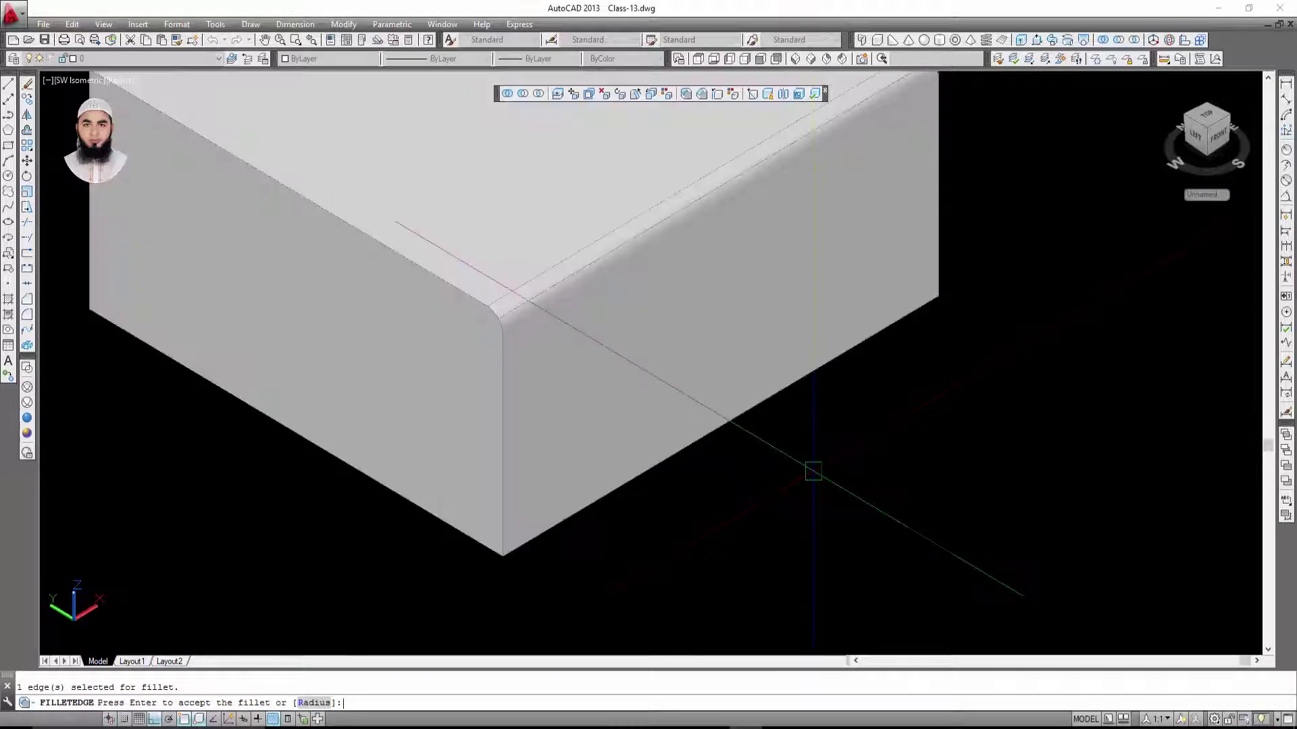
key(Return)
- Make Red the current colour for new objects
scroll(596, 325, up, 3)
scroll(555, 435, up, 2)
scroll(555, 435, down, 3)
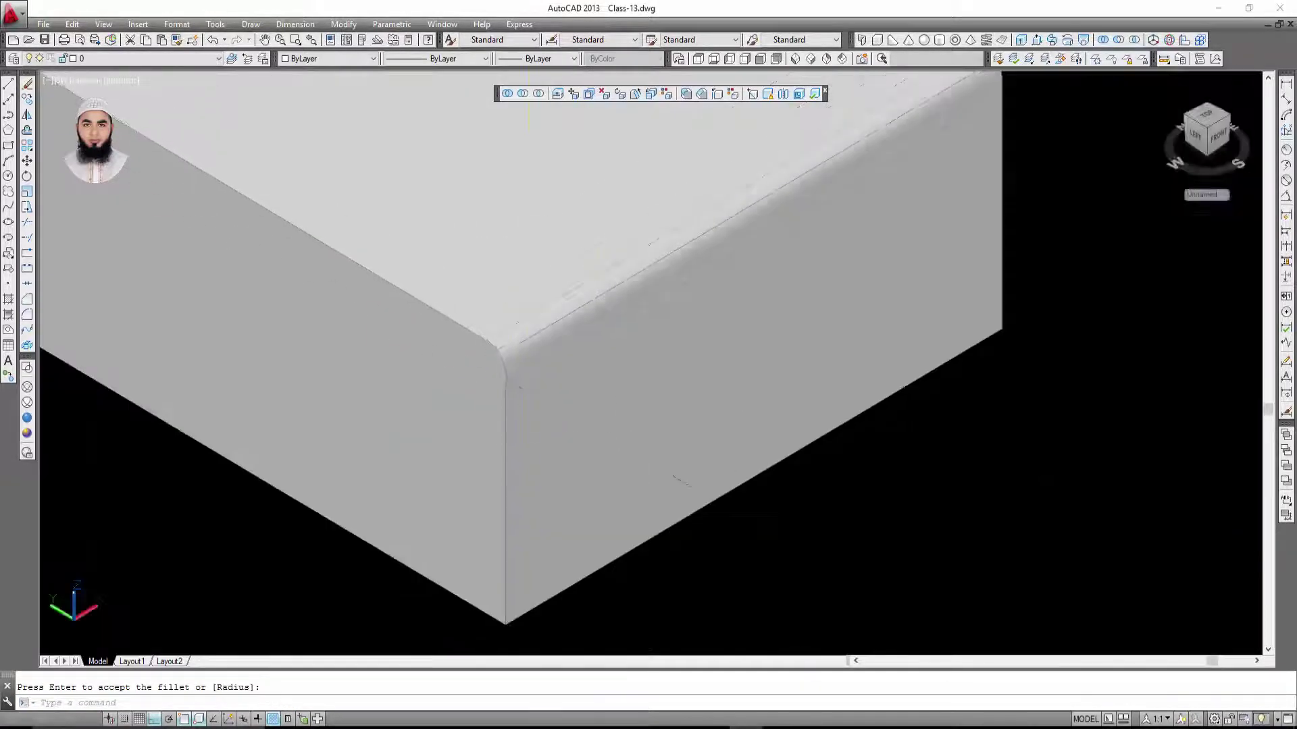
scroll(723, 362, down, 3)
scroll(749, 284, up, 3)
scroll(876, 240, up, 2)
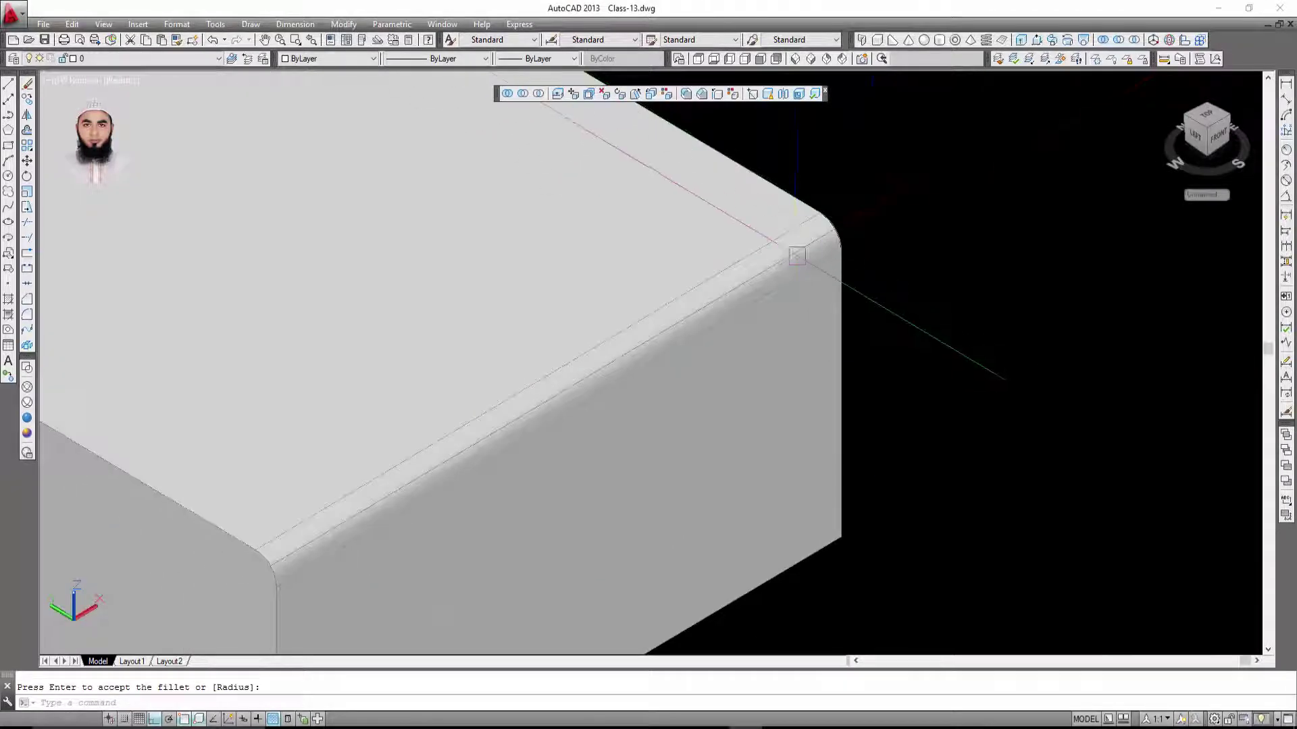
middle_drag(905, 242, 976, 215)
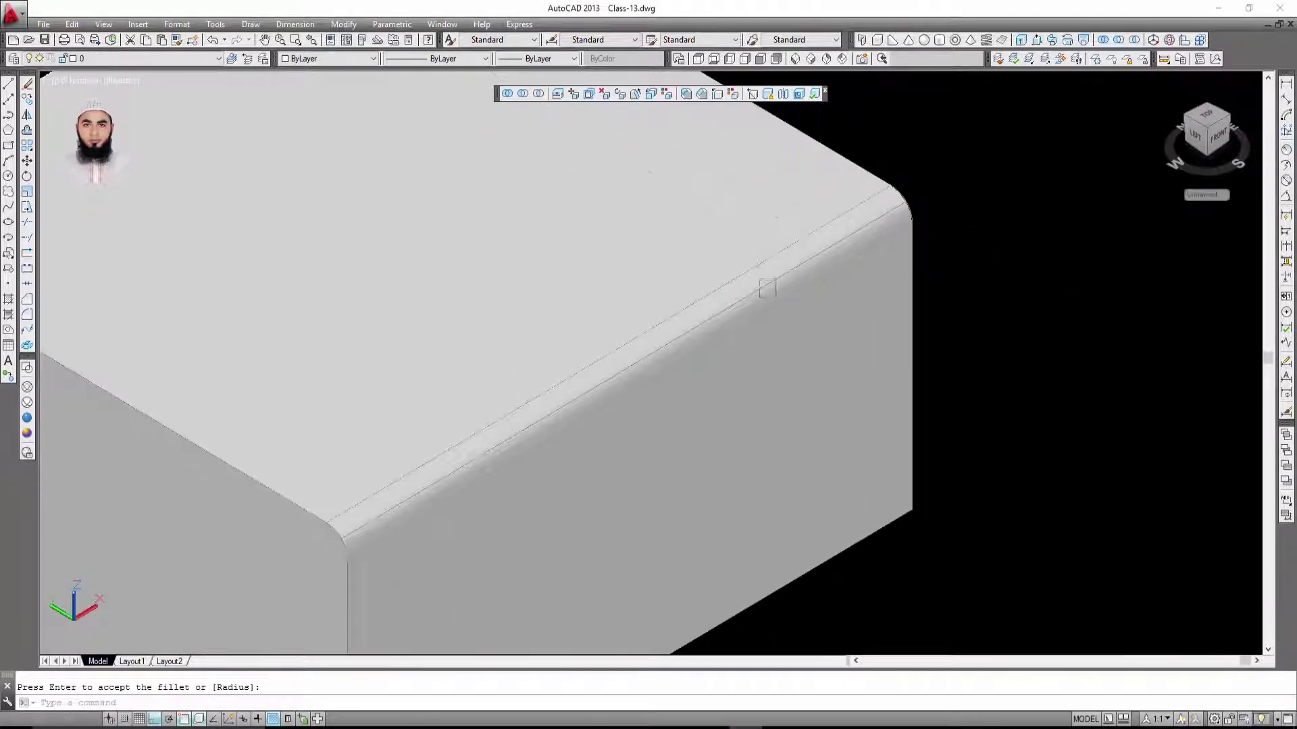
middle_drag(761, 284, 790, 292)
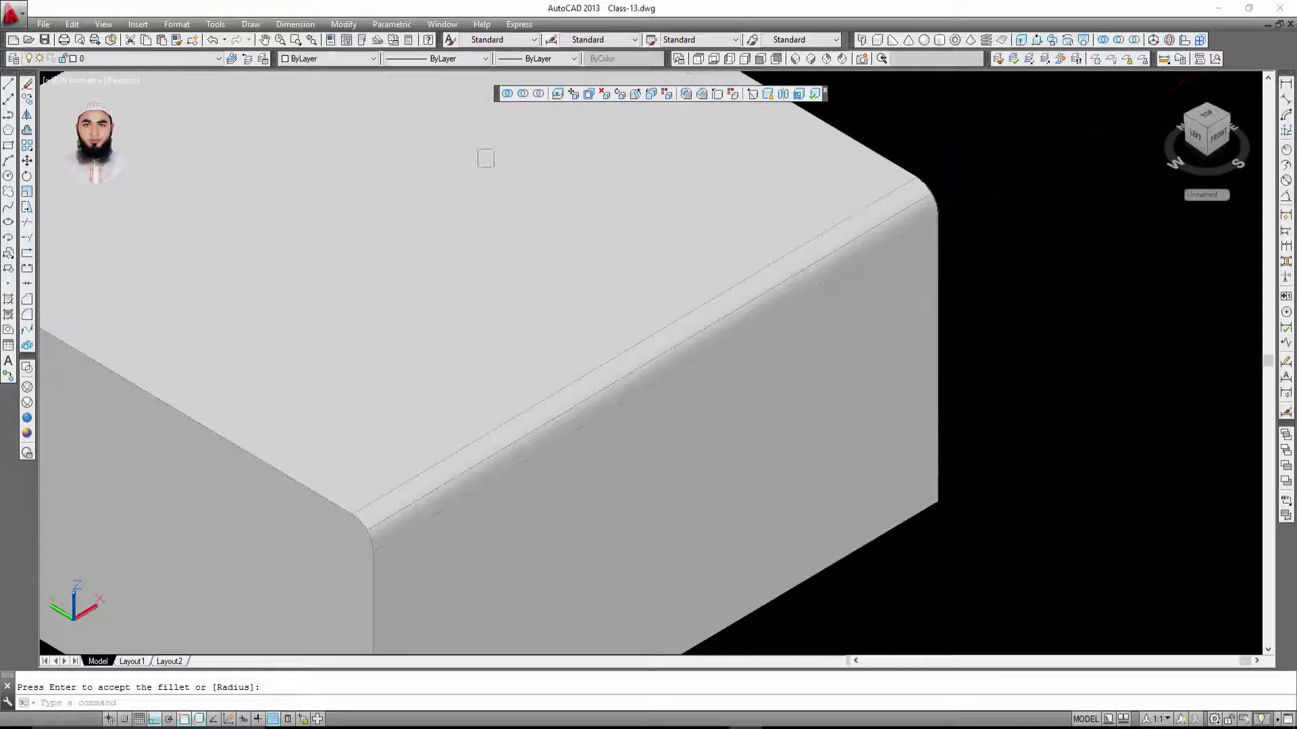
scroll(514, 108, down, 2)
scroll(605, 295, down, 2)
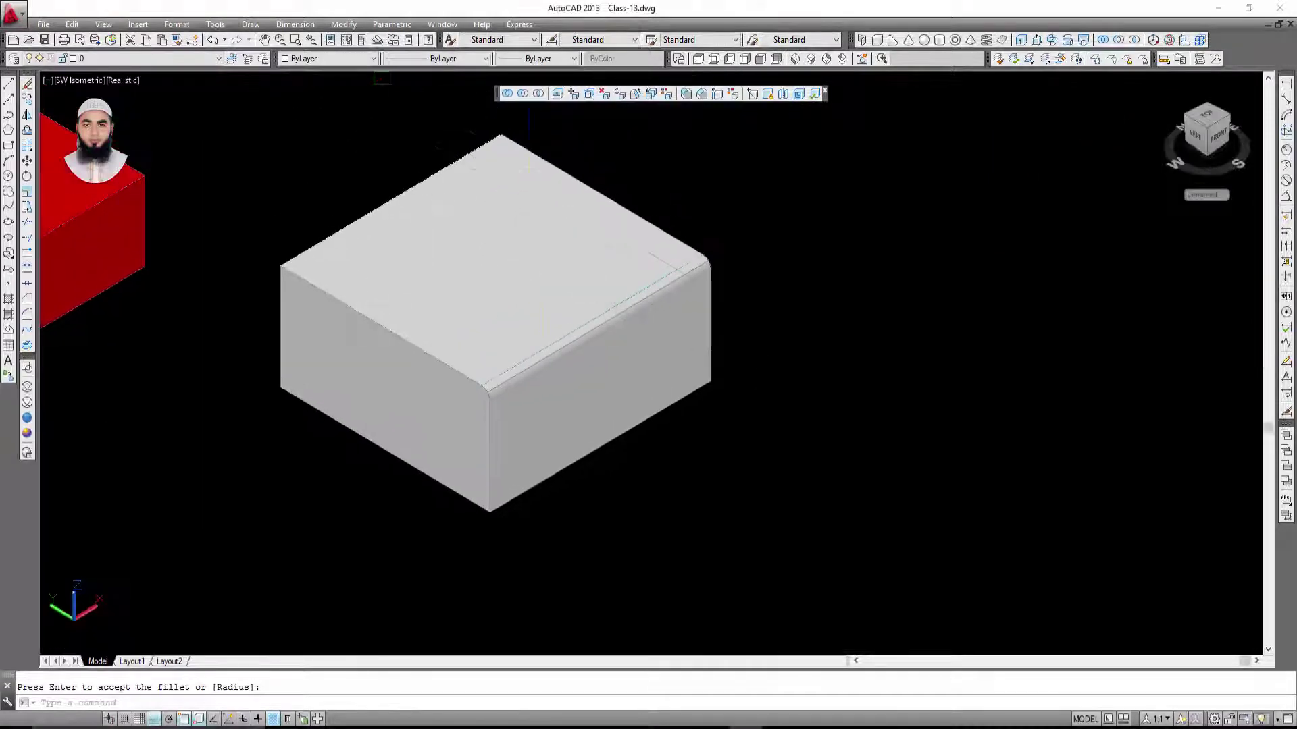
click(331, 59)
click(318, 90)
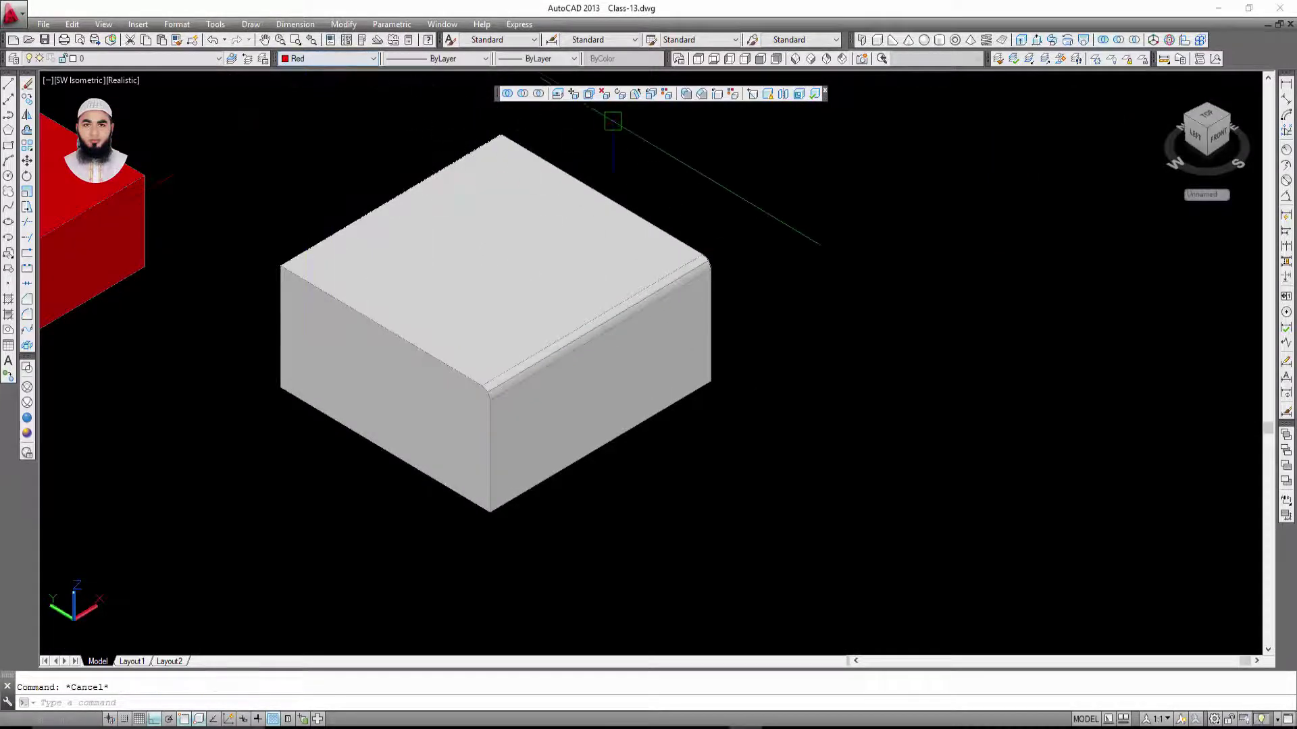
- Round the box's front-left top edge with a 2' fillet
key(Escape)
middle_drag(682, 200, 703, 220)
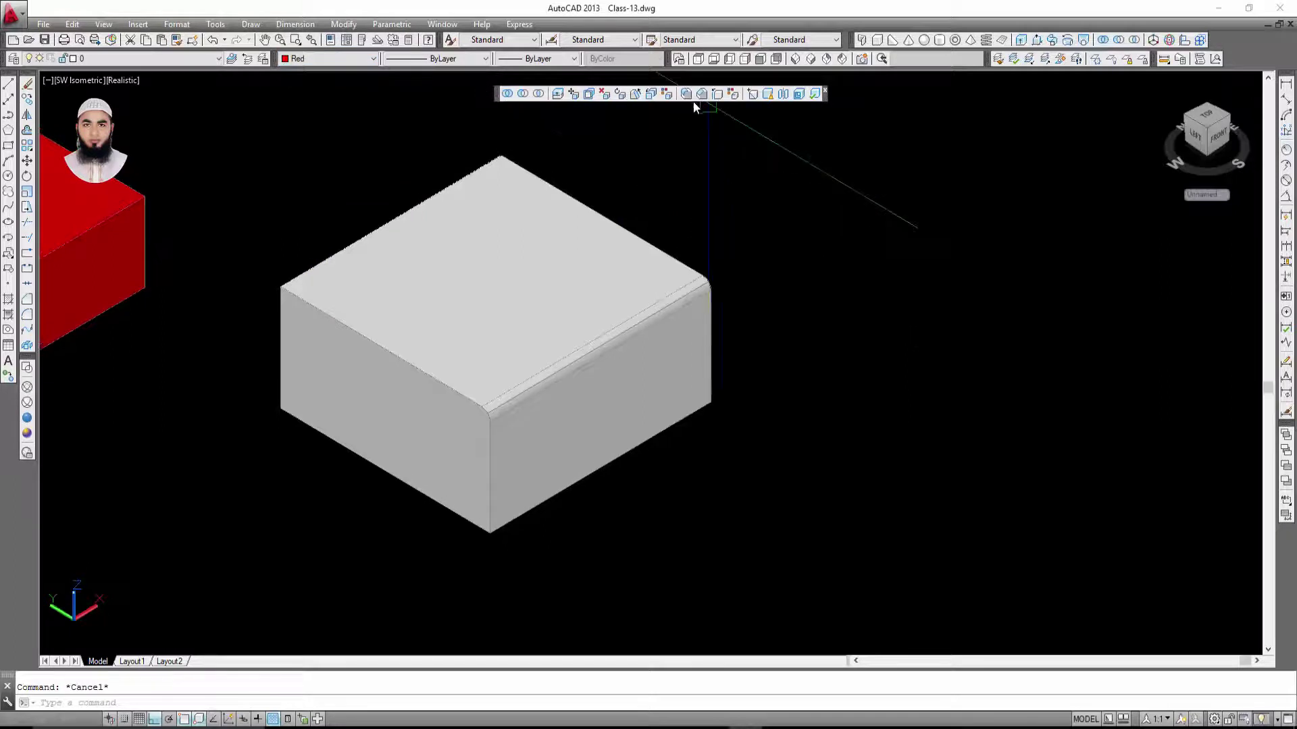
click(686, 94)
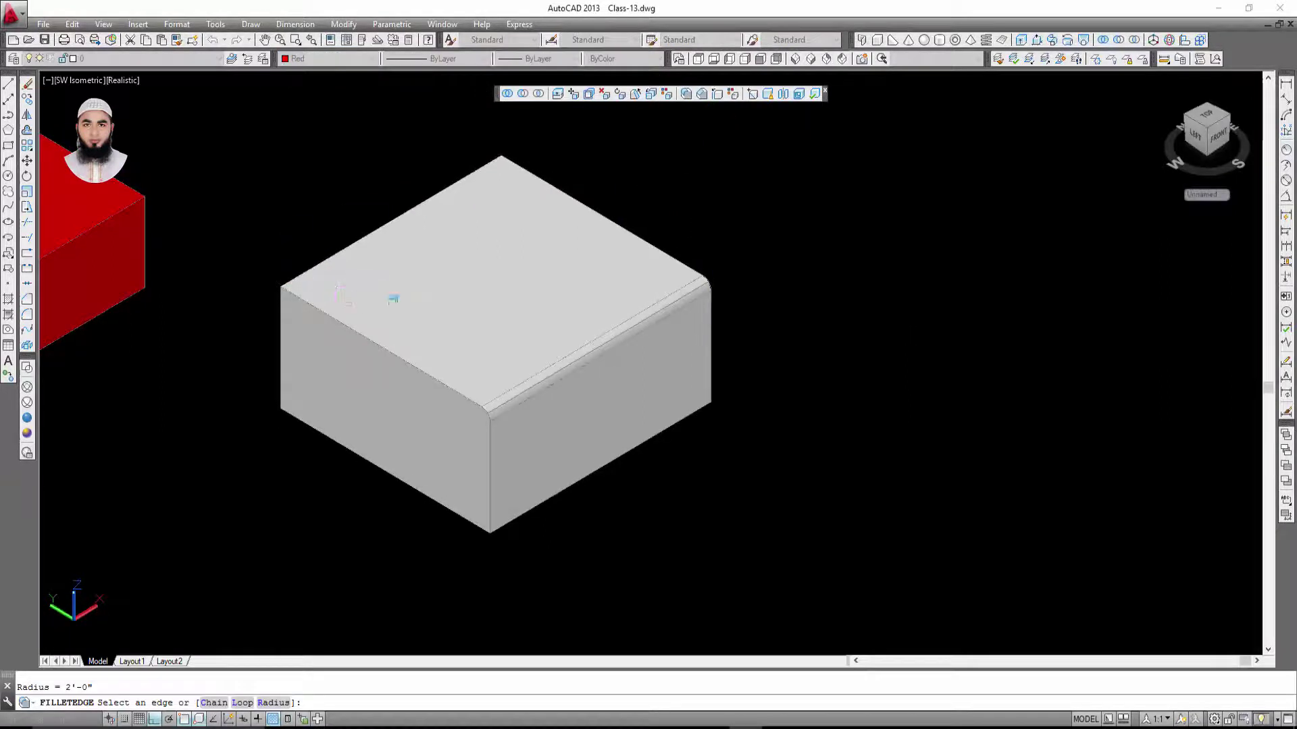
scroll(348, 332, up, 2)
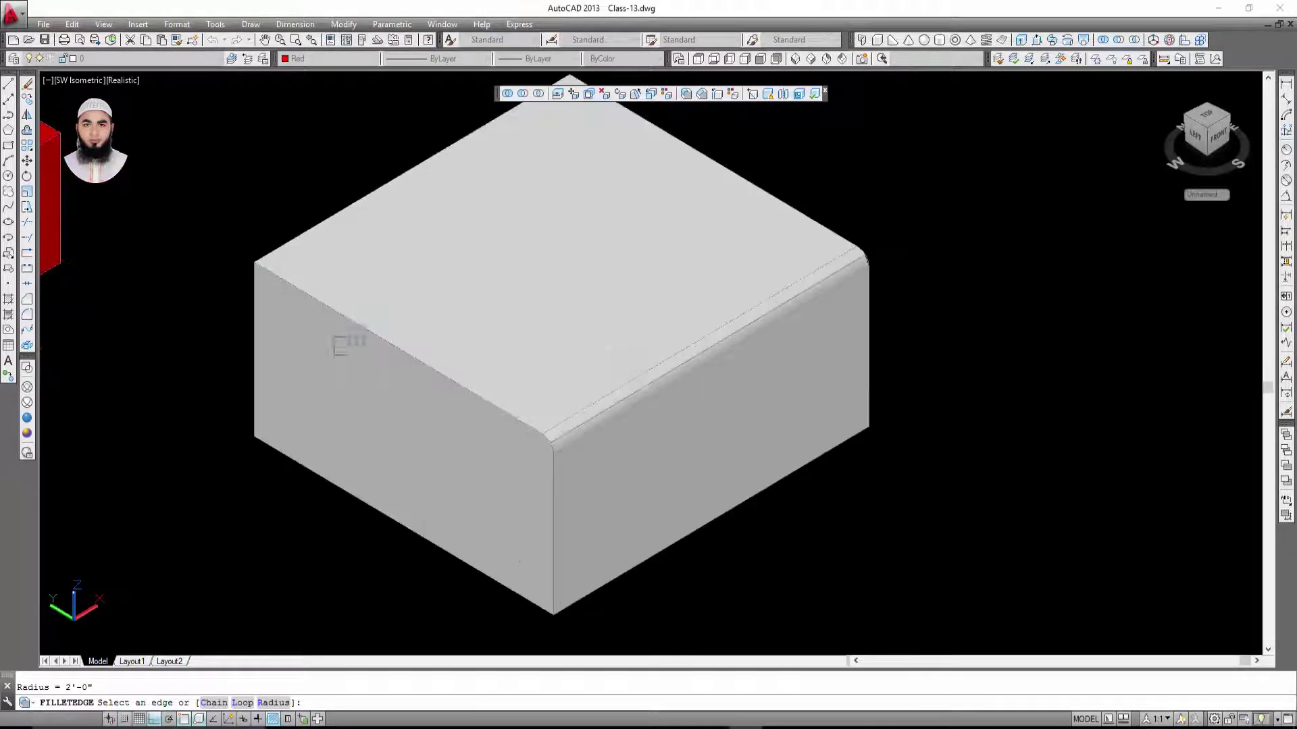
click(386, 344)
text(r)
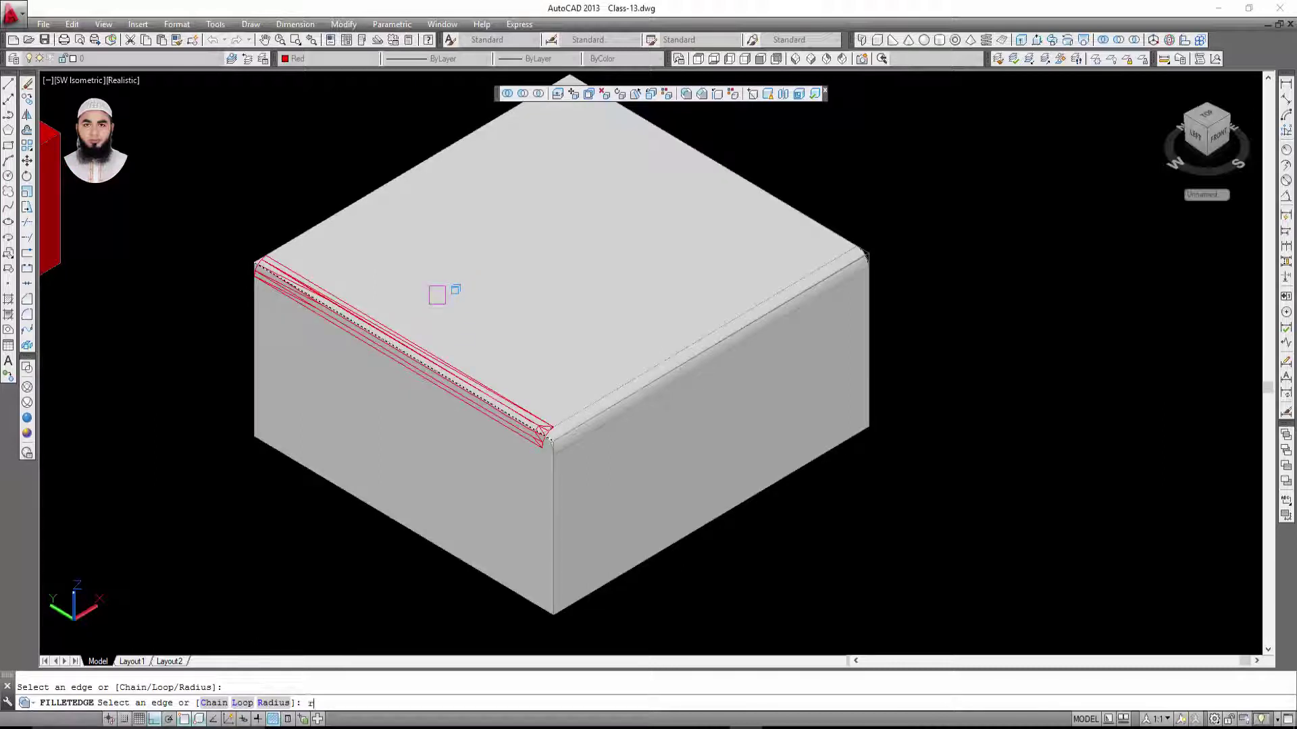
key(Return)
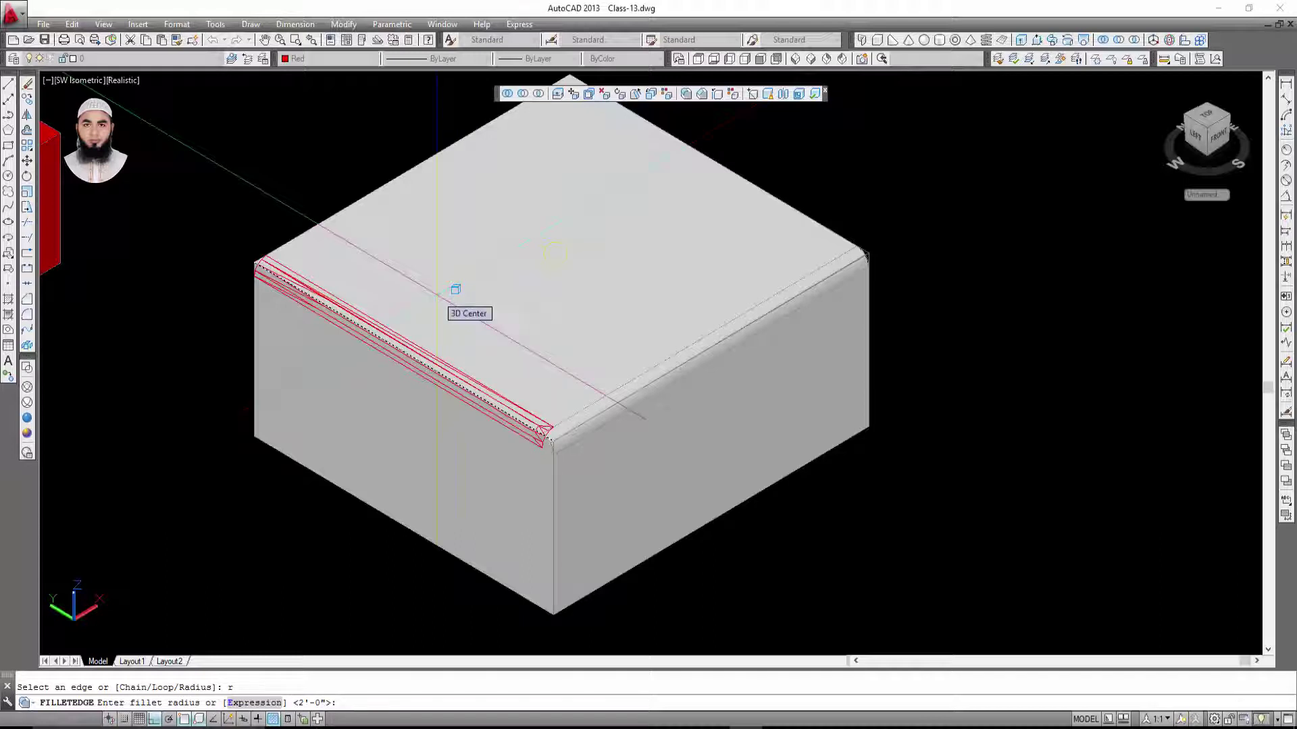
text(2)
key(Return)
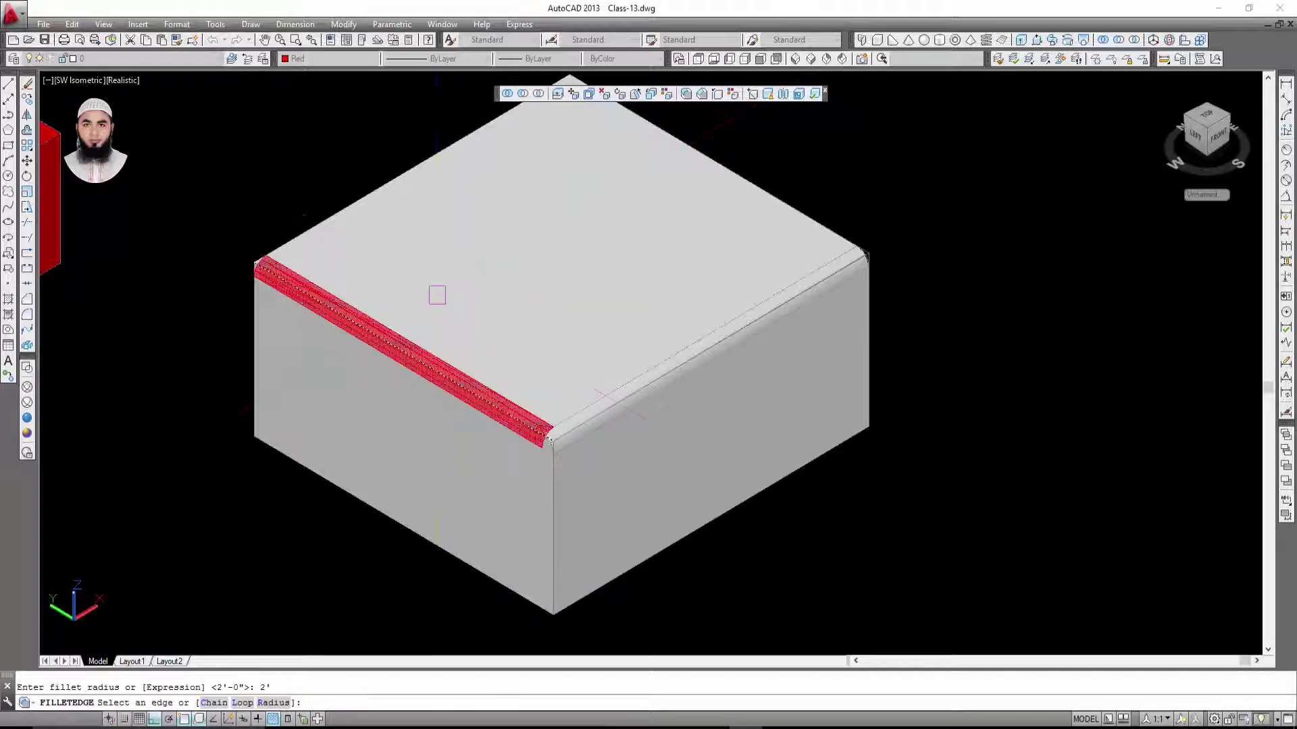
click(398, 349)
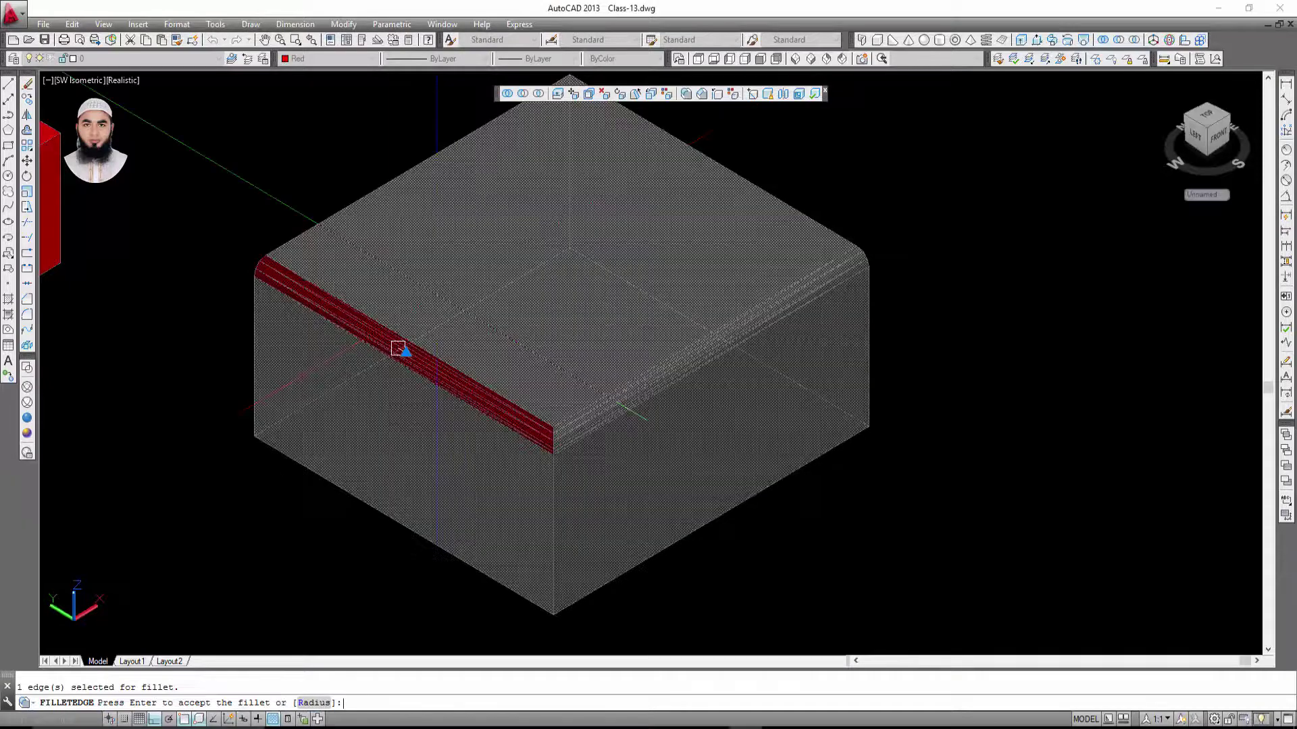
key(Return)
- Round the box's back-right top edge with another fillet
scroll(594, 434, up, 3)
scroll(817, 459, up, 2)
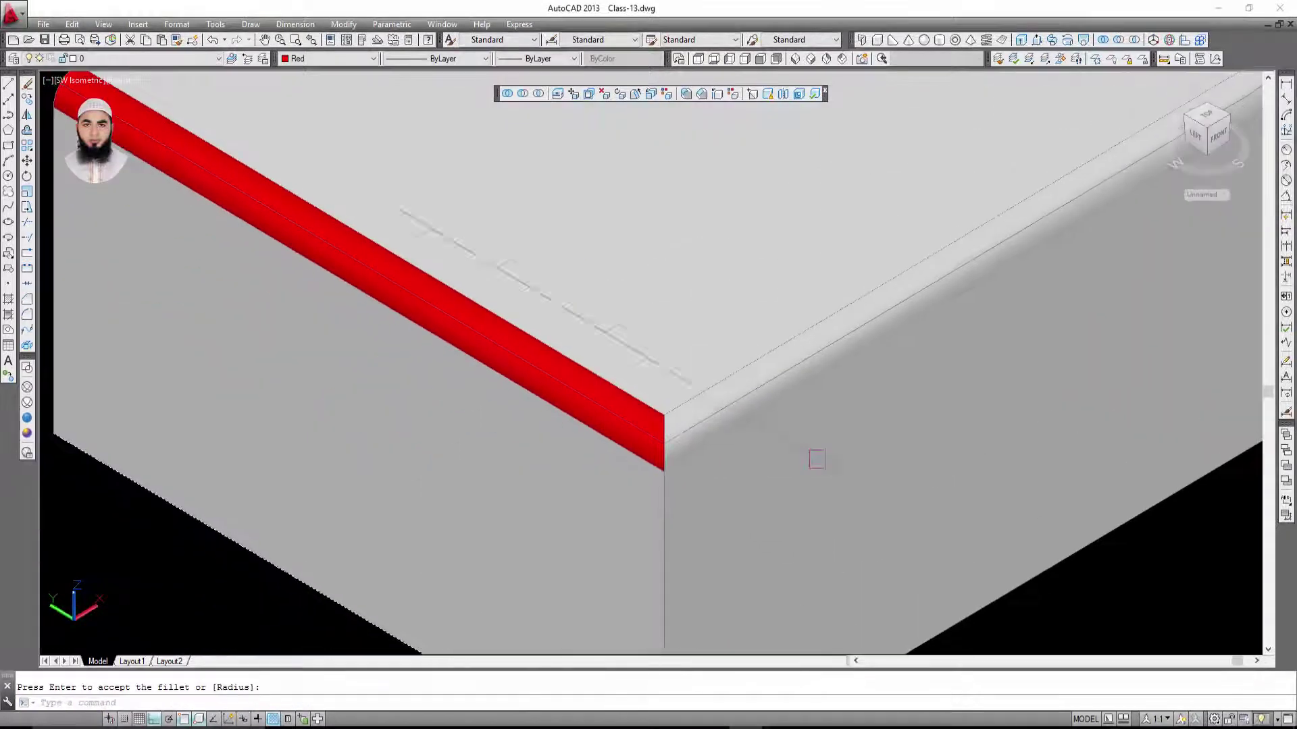
scroll(703, 498, down, 5)
scroll(353, 217, up, 5)
scroll(378, 202, down, 1)
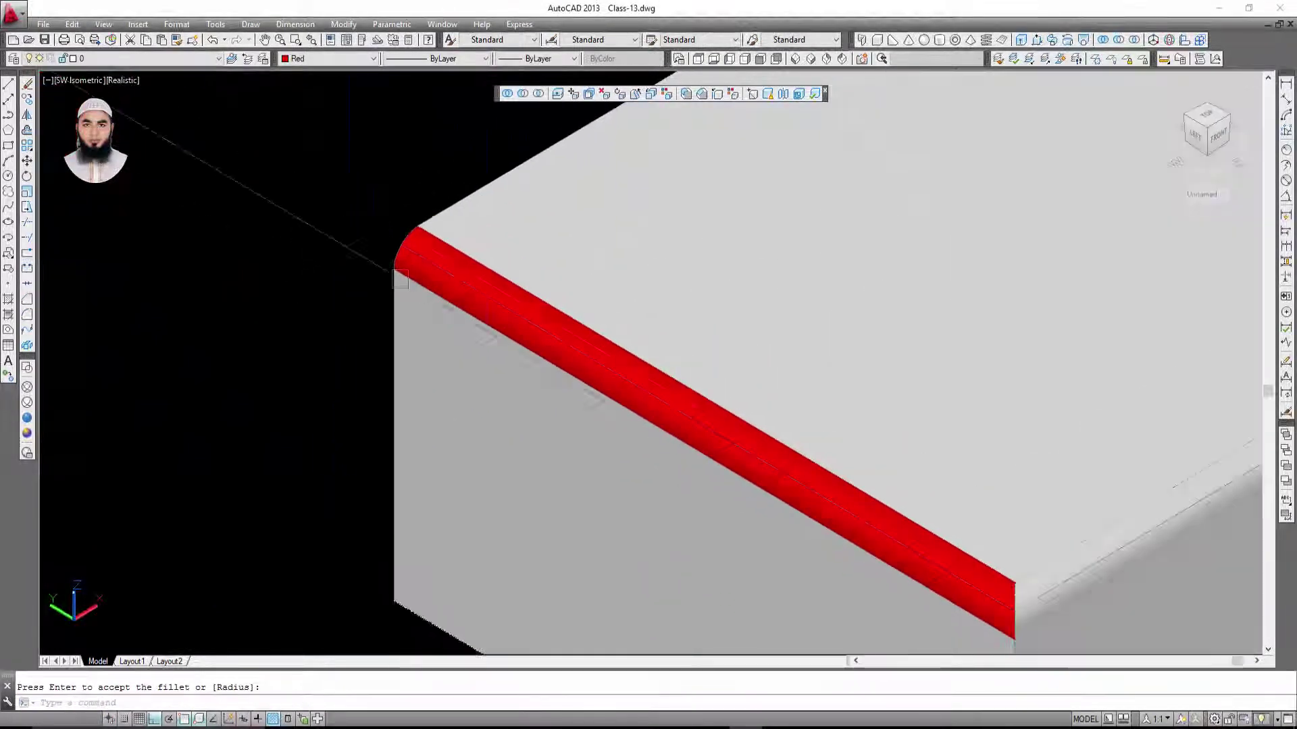
scroll(338, 252, down, 4)
scroll(504, 297, up, 3)
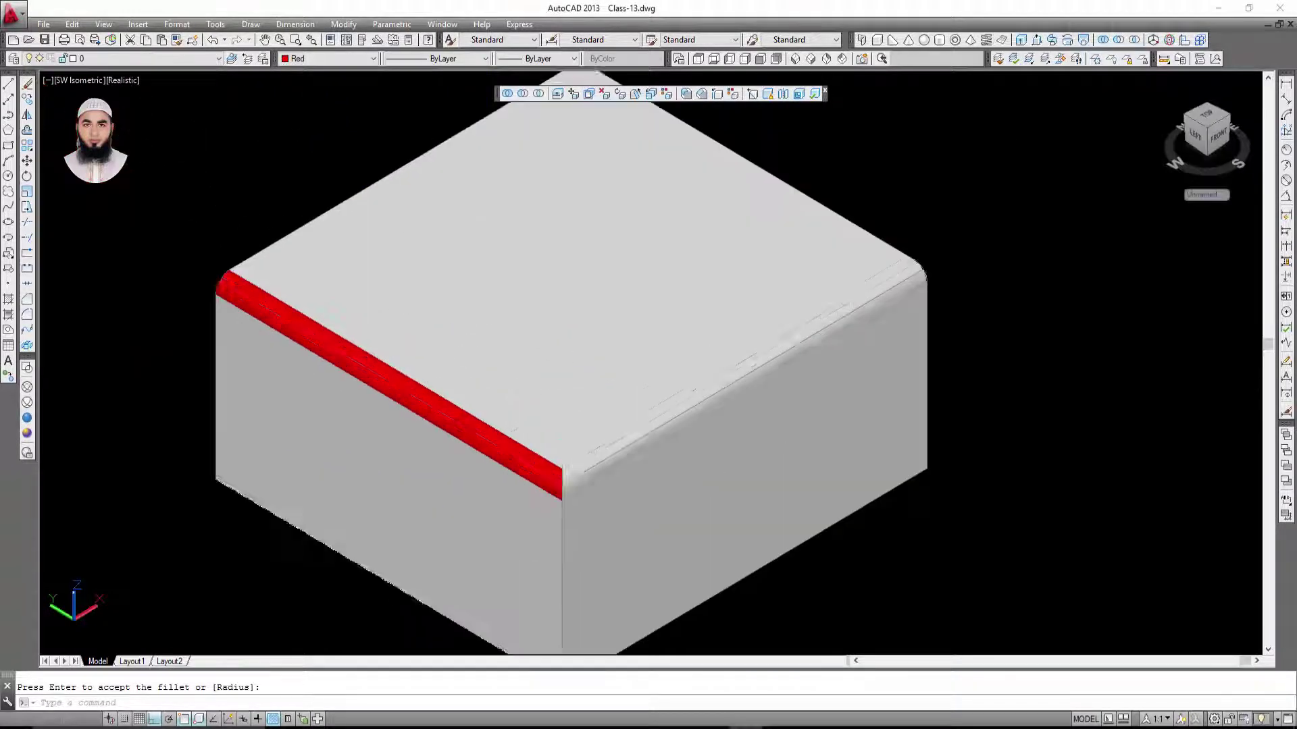
scroll(742, 426, up, 2)
scroll(777, 391, down, 2)
scroll(838, 283, down, 3)
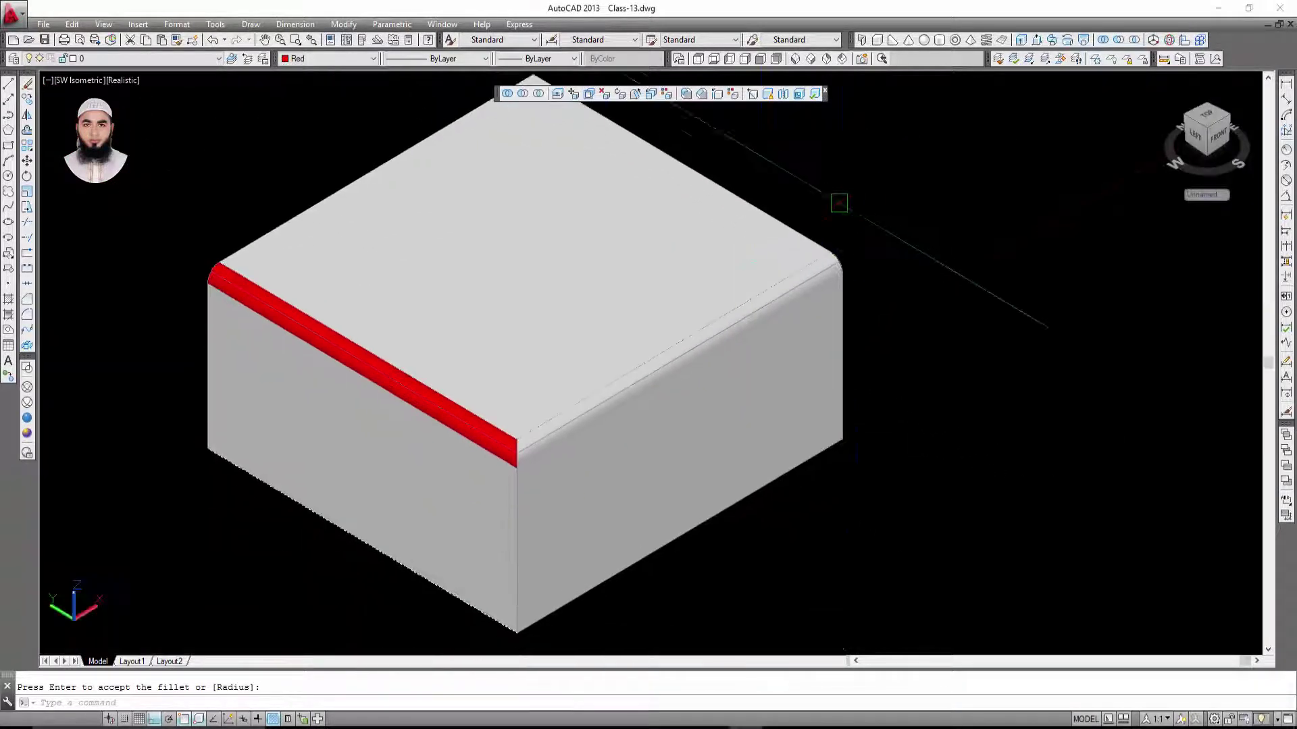
key(Escape)
middle_drag(706, 106, 683, 202)
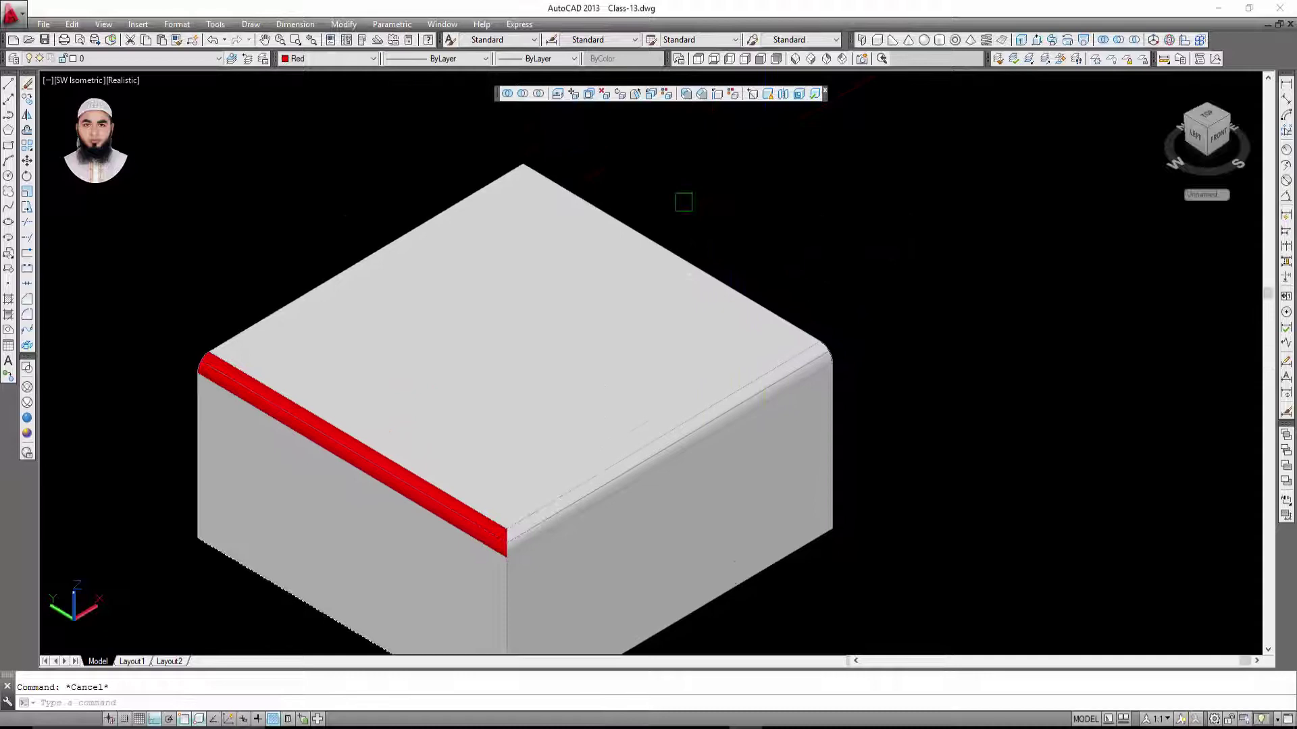
click(686, 95)
click(684, 257)
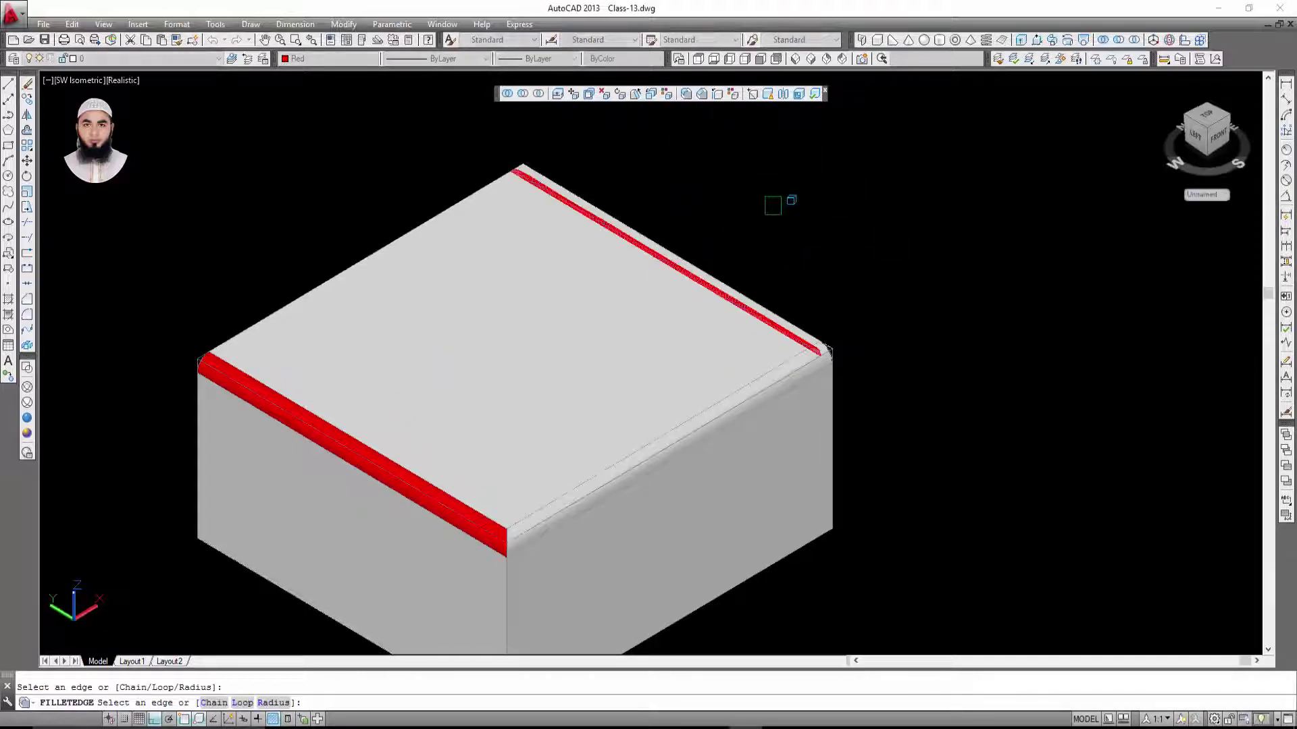
key(Return)
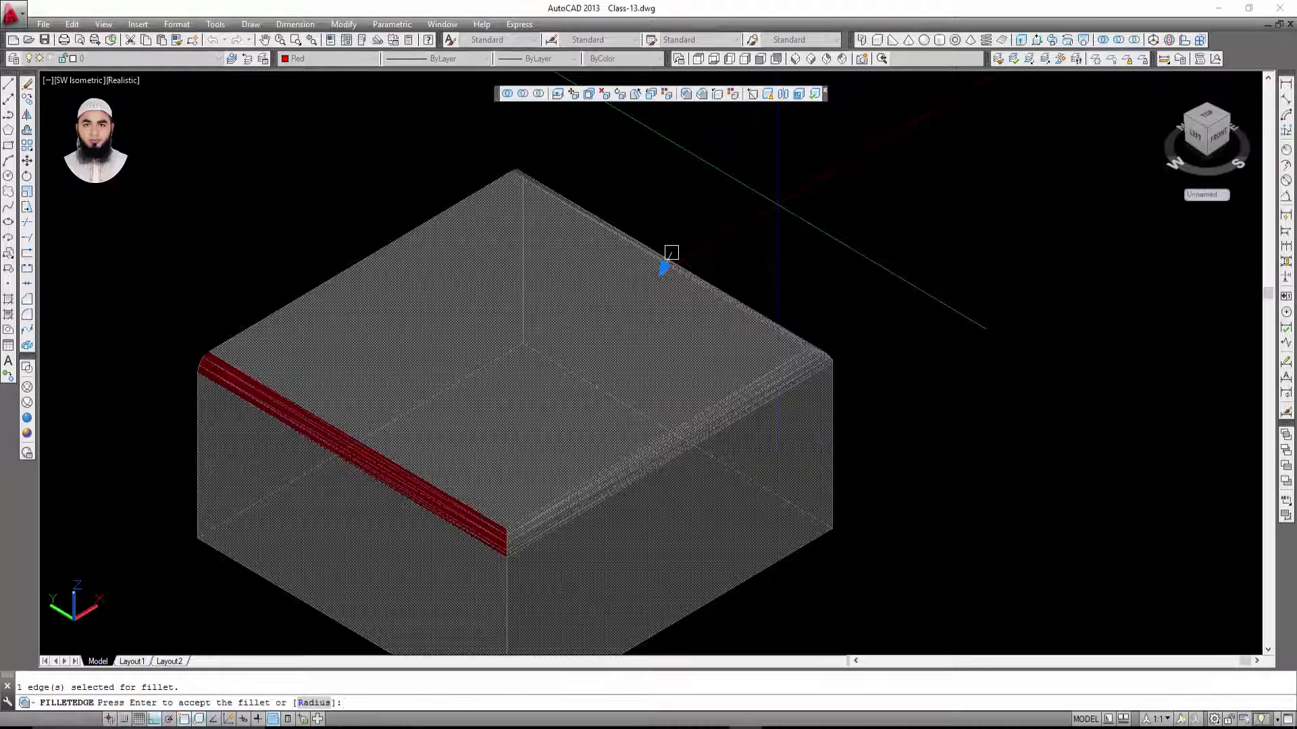
key(Return)
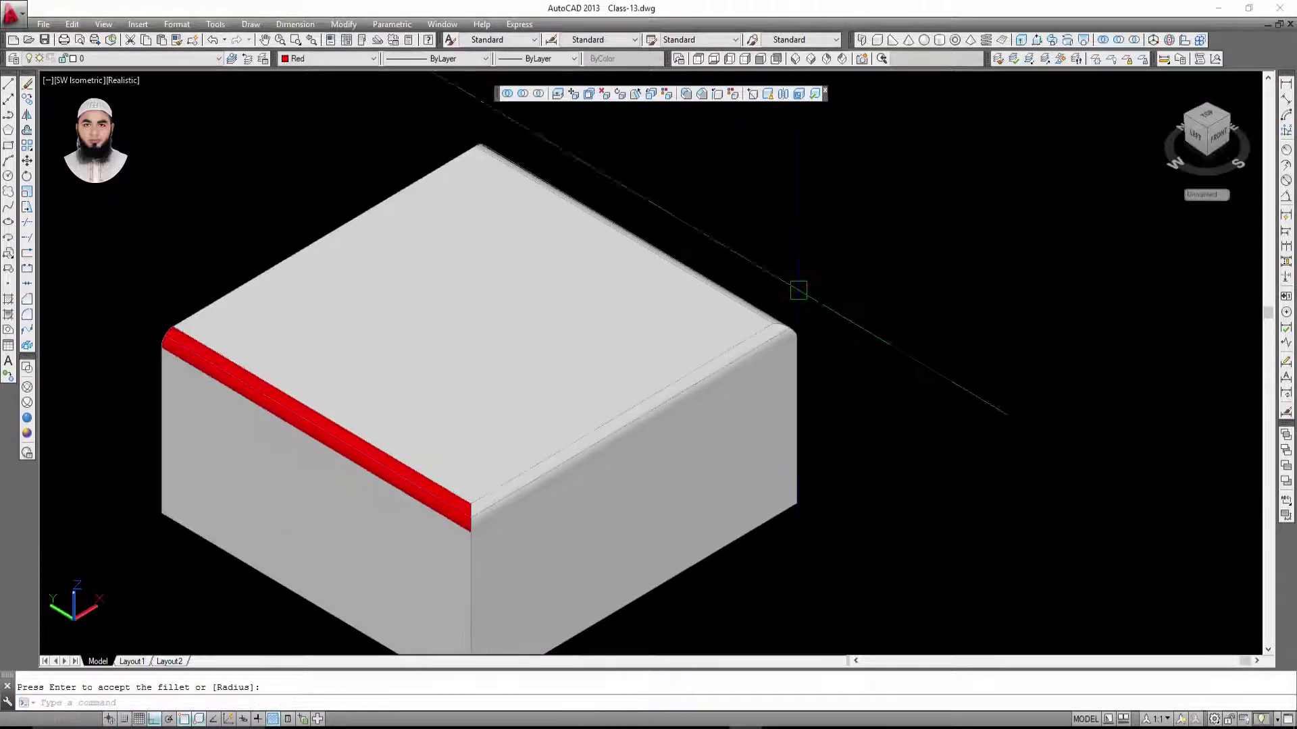
key(Return)
- Orbit the model to inspect the red filleted edge of the white box
mouse_move(743, 324)
shift+middle_down()
mouse_move(613, 295)
mouse_move(702, 370)
shift+middle_up()
scroll(702, 370, up, 5)
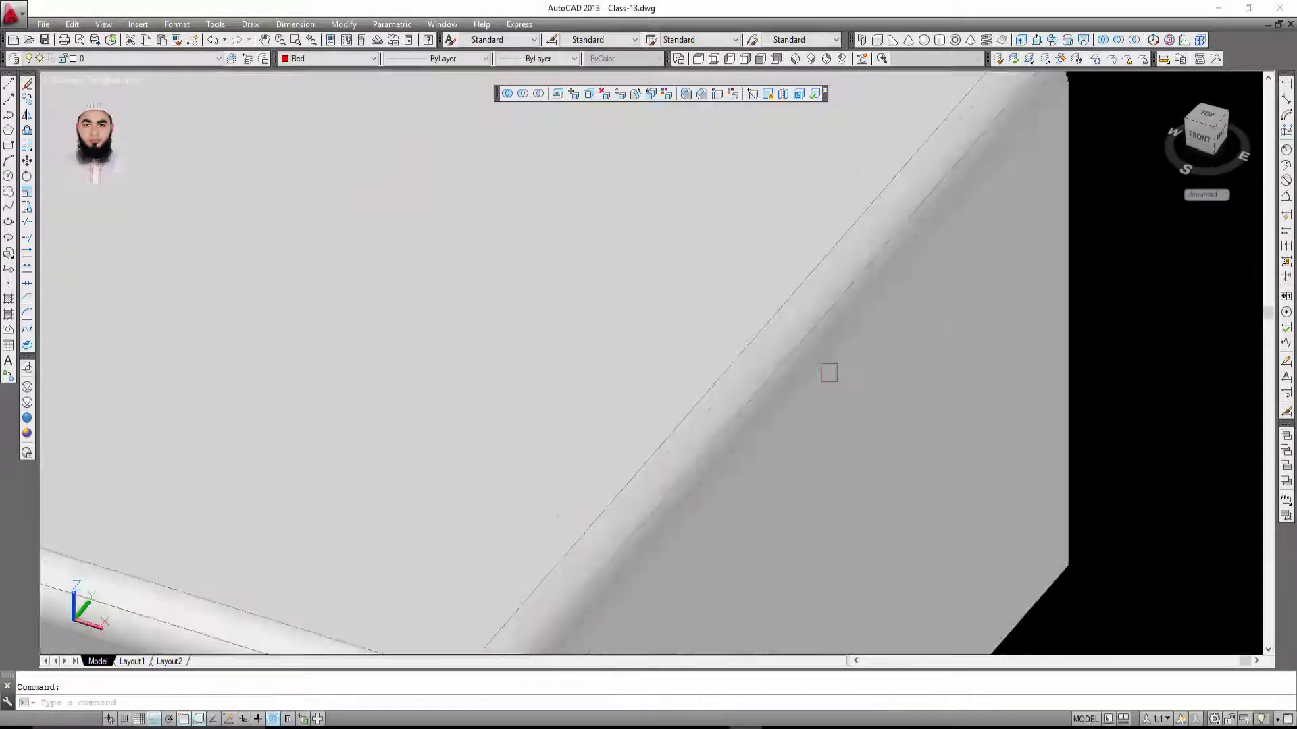
scroll(756, 434, down, 5)
shift+middle_drag(899, 357, 953, 341)
scroll(954, 341, down, 3)
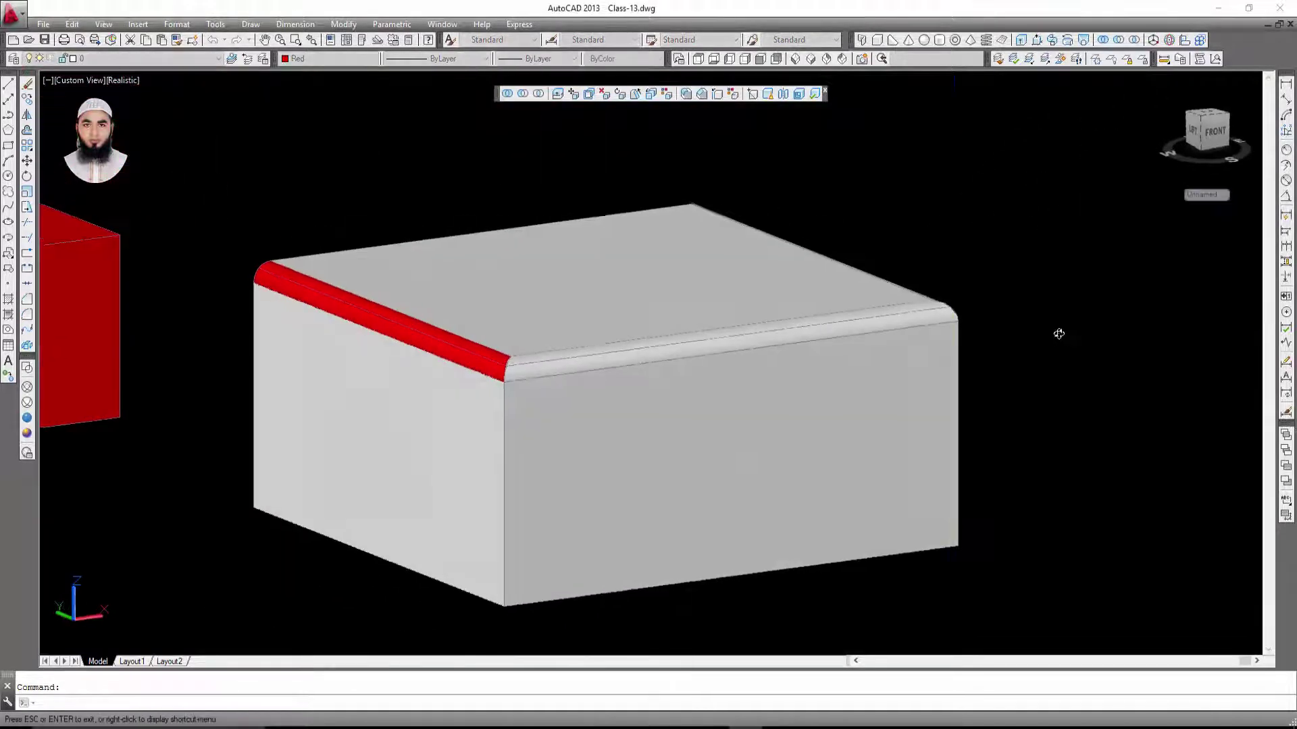
shift+middle_drag(675, 379, 830, 449)
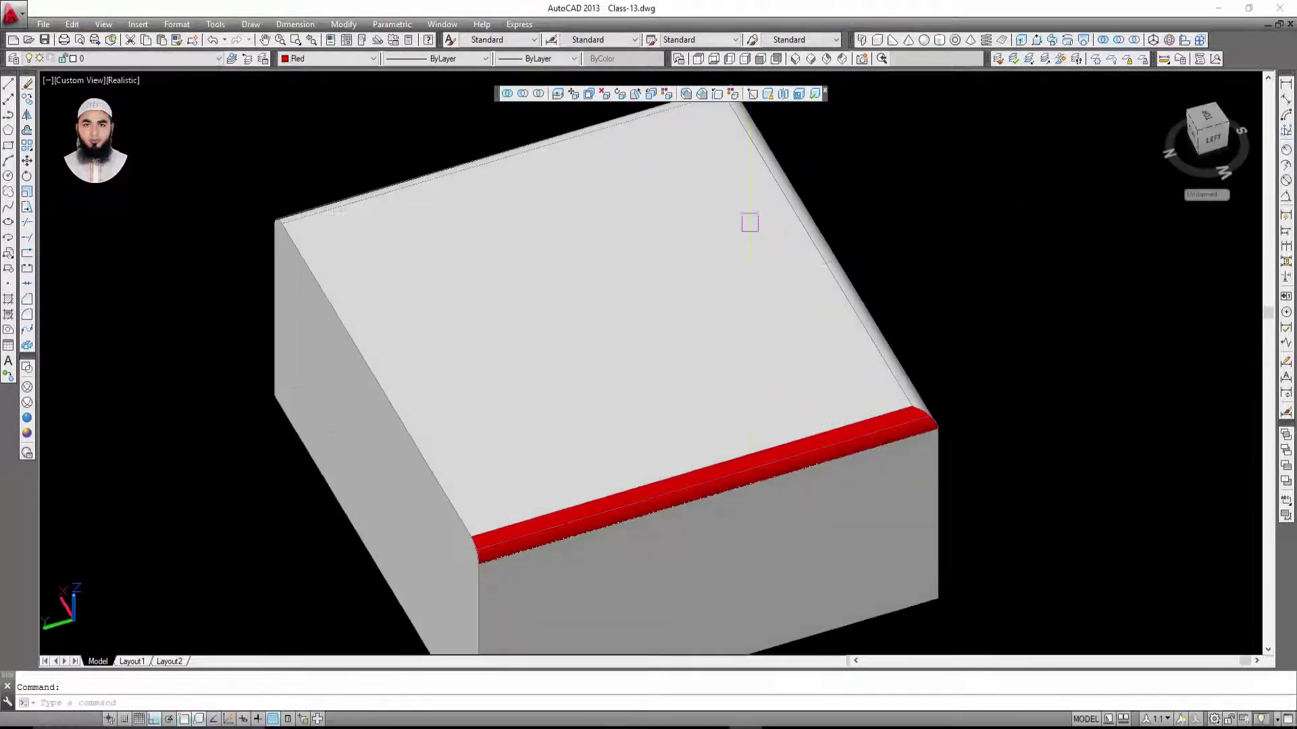
scroll(747, 255, down, 4)
mouse_move(811, 257)
middle_down()
mouse_move(697, 261)
mouse_move(689, 281)
middle_up()
scroll(697, 261, up, 3)
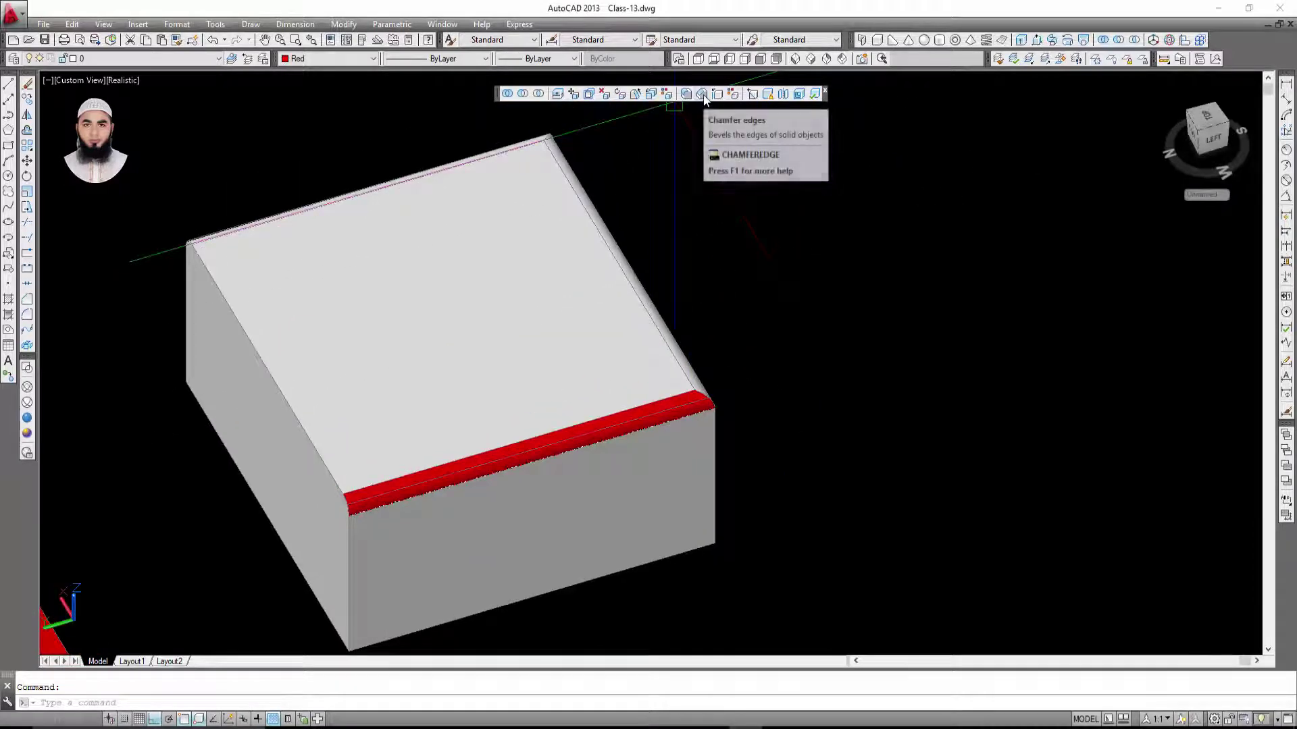
middle_drag(718, 356, 703, 270)
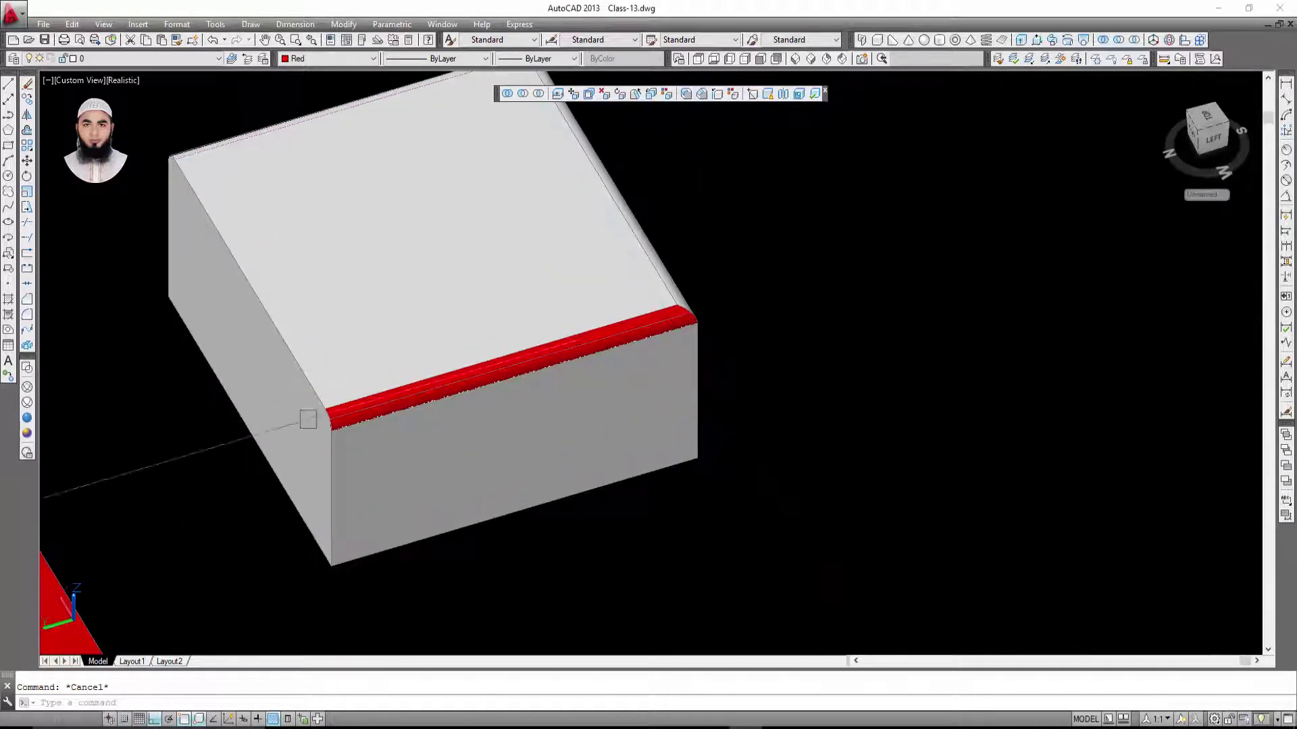
middle_drag(729, 415, 973, 532)
scroll(403, 220, up, 5)
scroll(404, 219, down, 2)
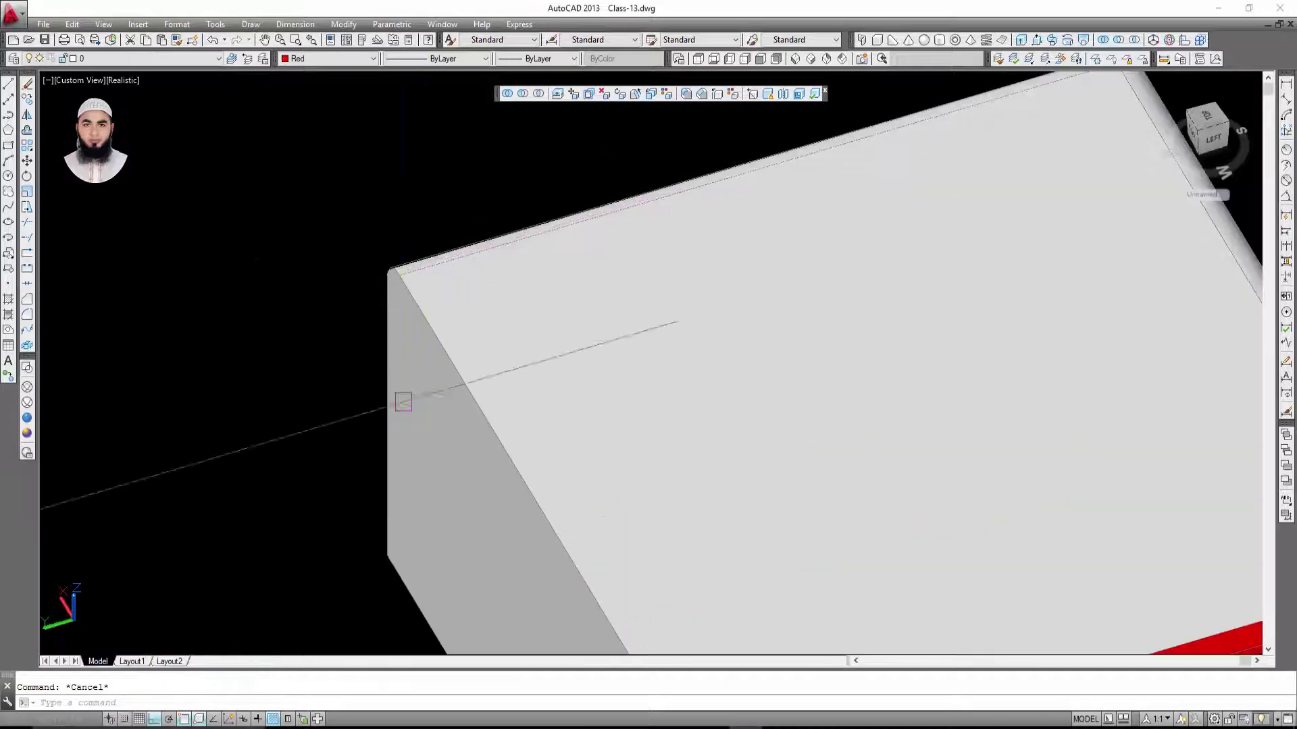
scroll(402, 399, down, 5)
scroll(538, 350, down, 2)
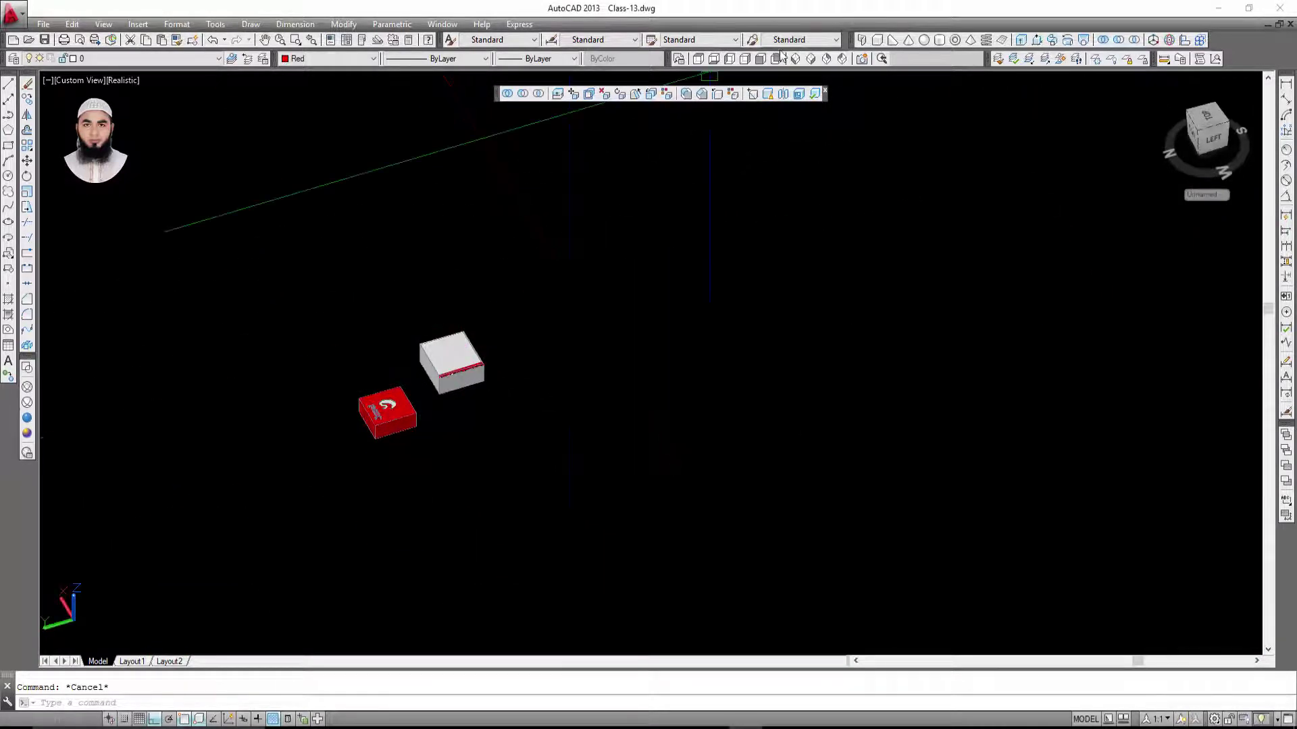
- Return to the southwest isometric view and shift both boxes left to clear space
click(795, 59)
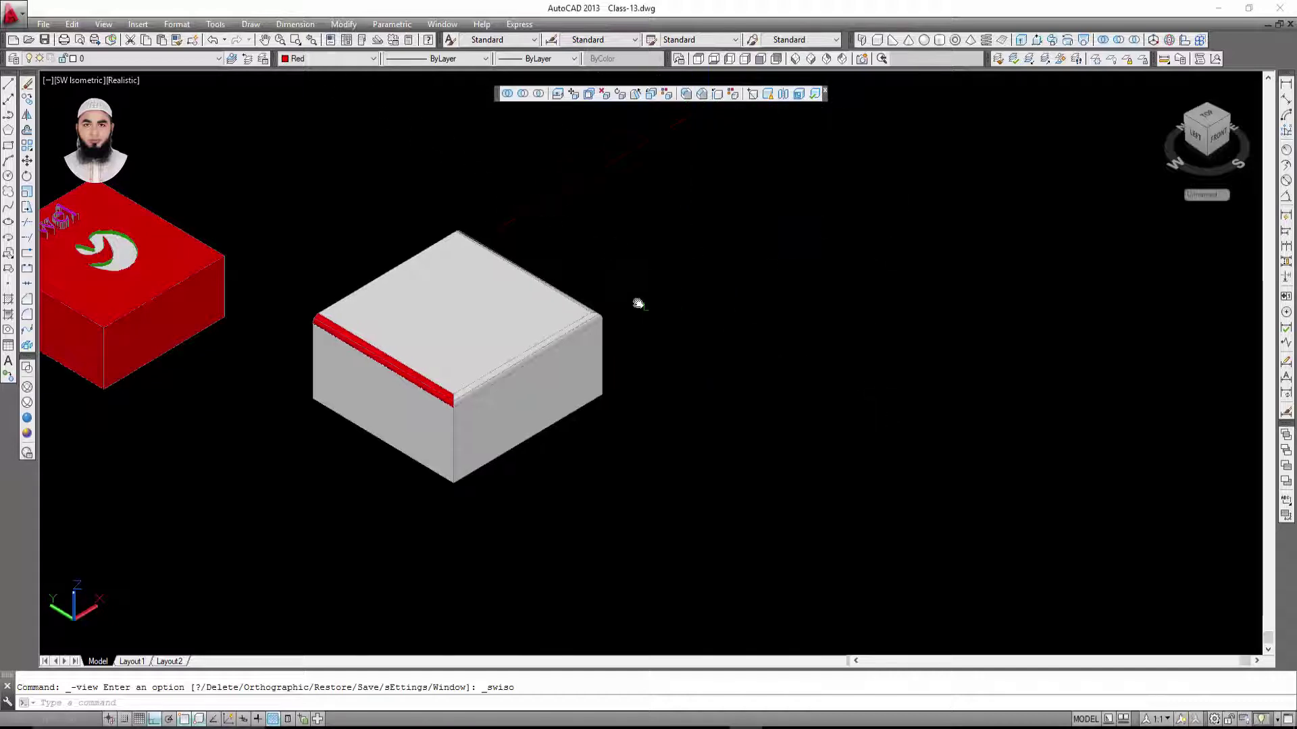
scroll(628, 317, up, 3)
scroll(571, 342, up, 2)
middle_drag(571, 341, 857, 149)
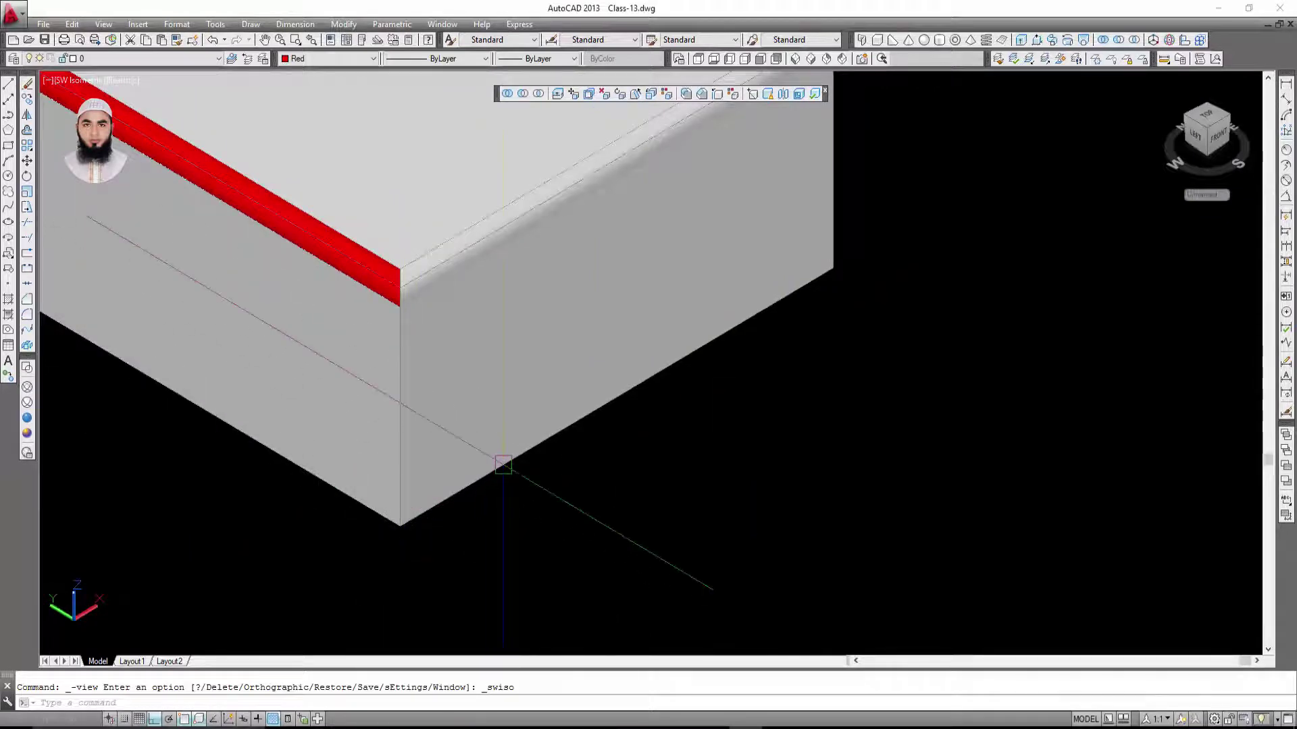
middle_drag(608, 376, 579, 449)
scroll(503, 368, down, 5)
middle_drag(503, 368, 417, 349)
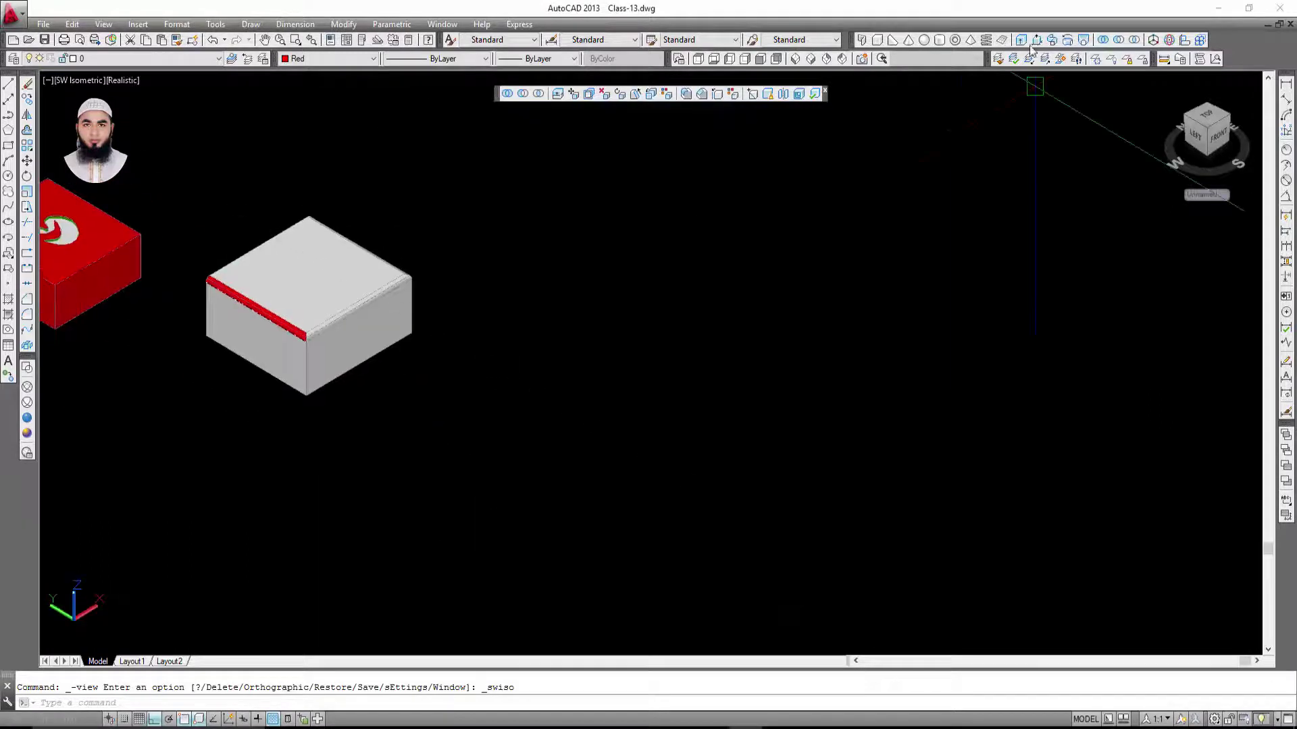
- Draw a new red solid box beside the filleted box using two base corners and a height
click(876, 39)
scroll(379, 291, up, 5)
scroll(478, 385, down, 2)
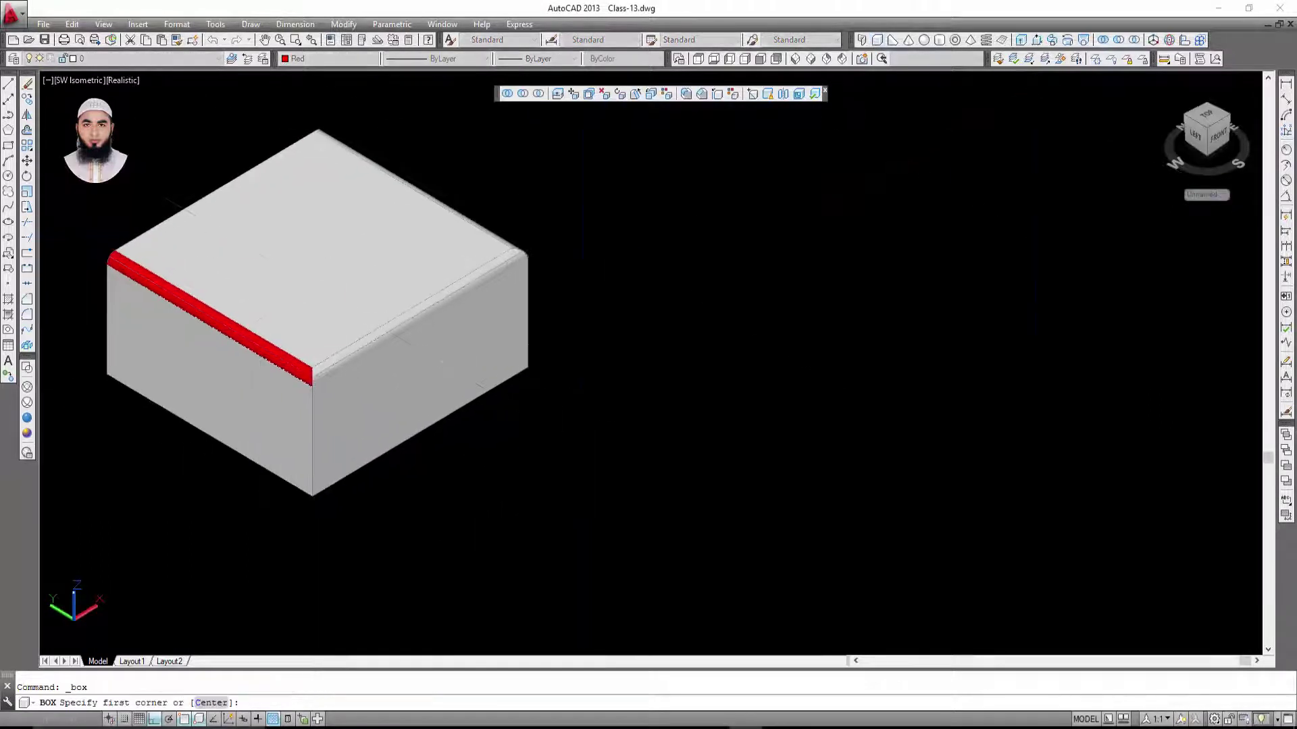
click(590, 446)
click(1015, 427)
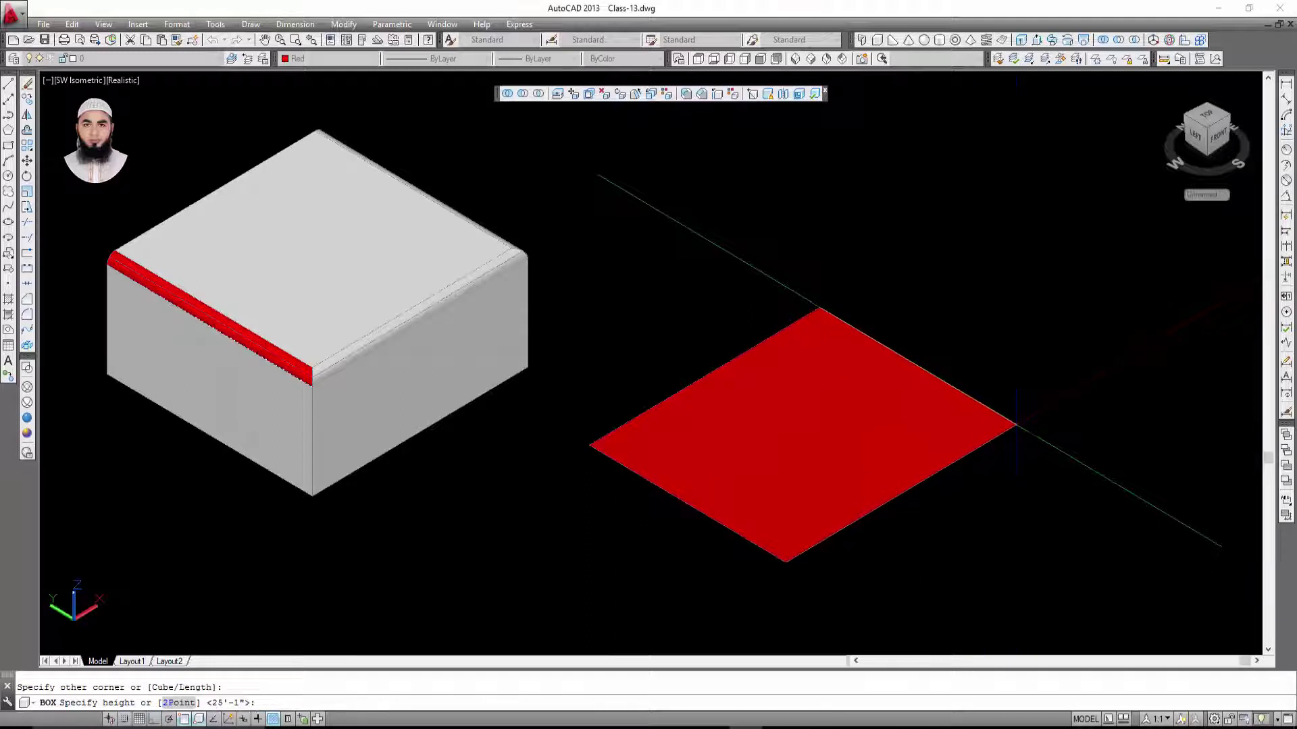
click(973, 248)
middle_drag(975, 248, 919, 267)
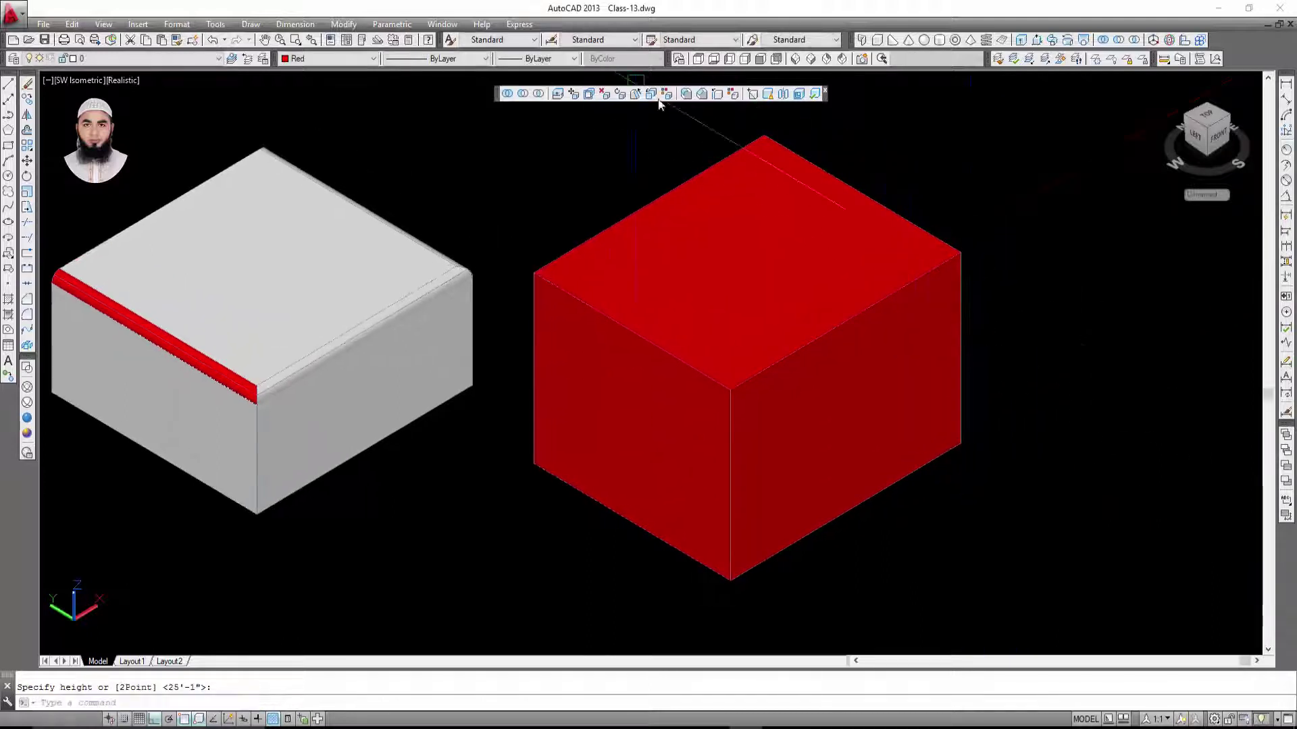
- Bevel the red cube's front vertical edge with a 2' by 2' edge chamfer
click(701, 94)
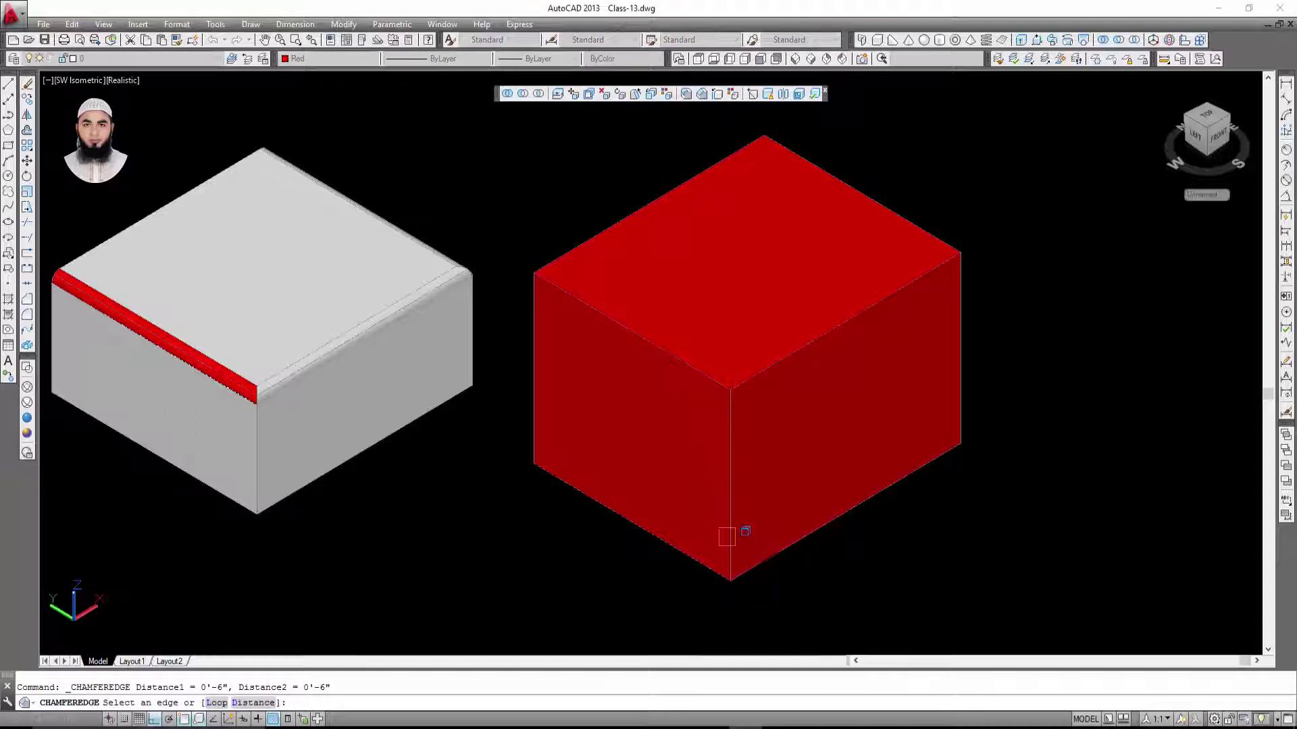
click(736, 517)
text(d)
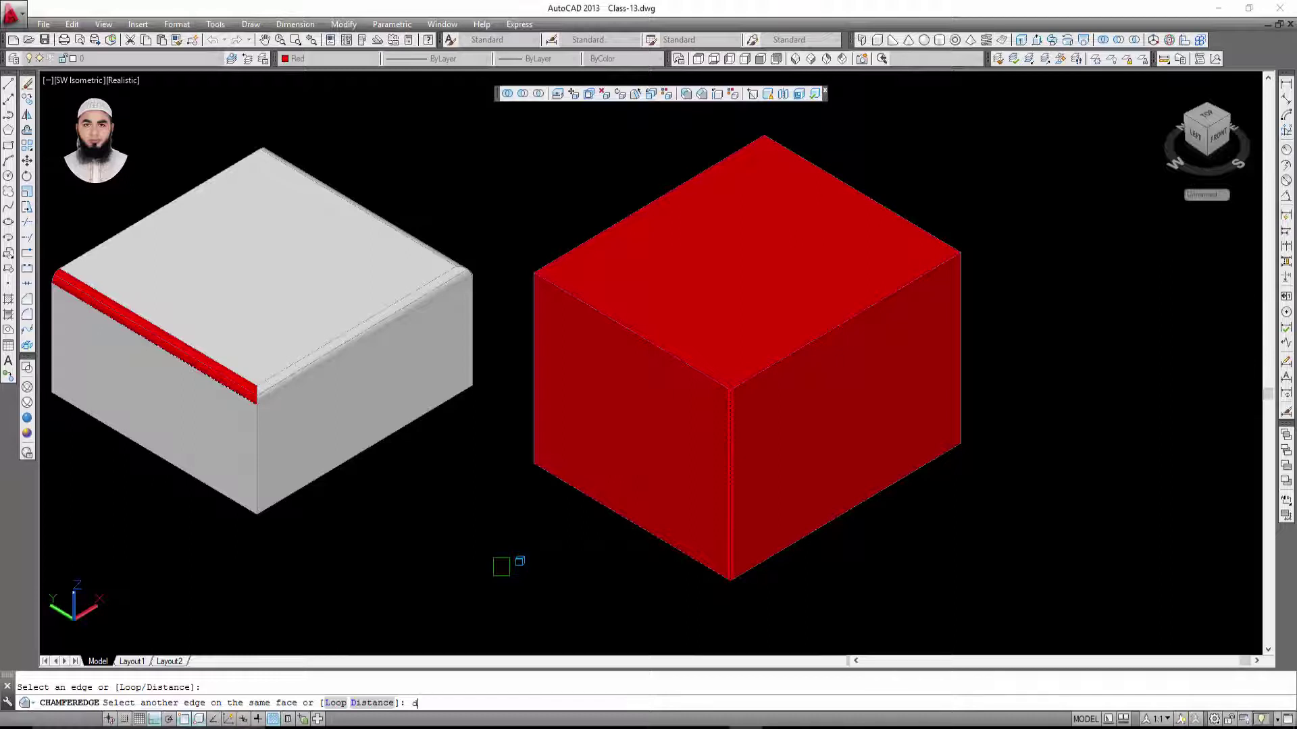
key(Return)
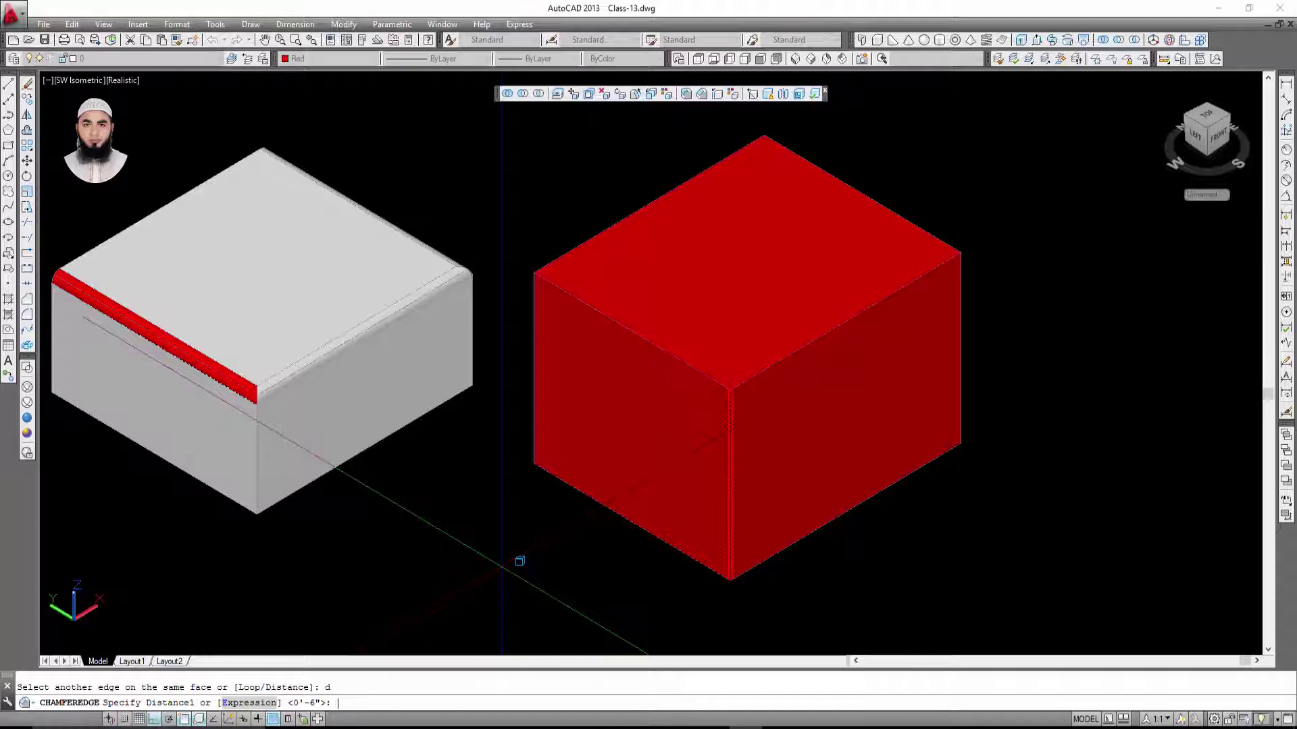
text(2')
key(Return)
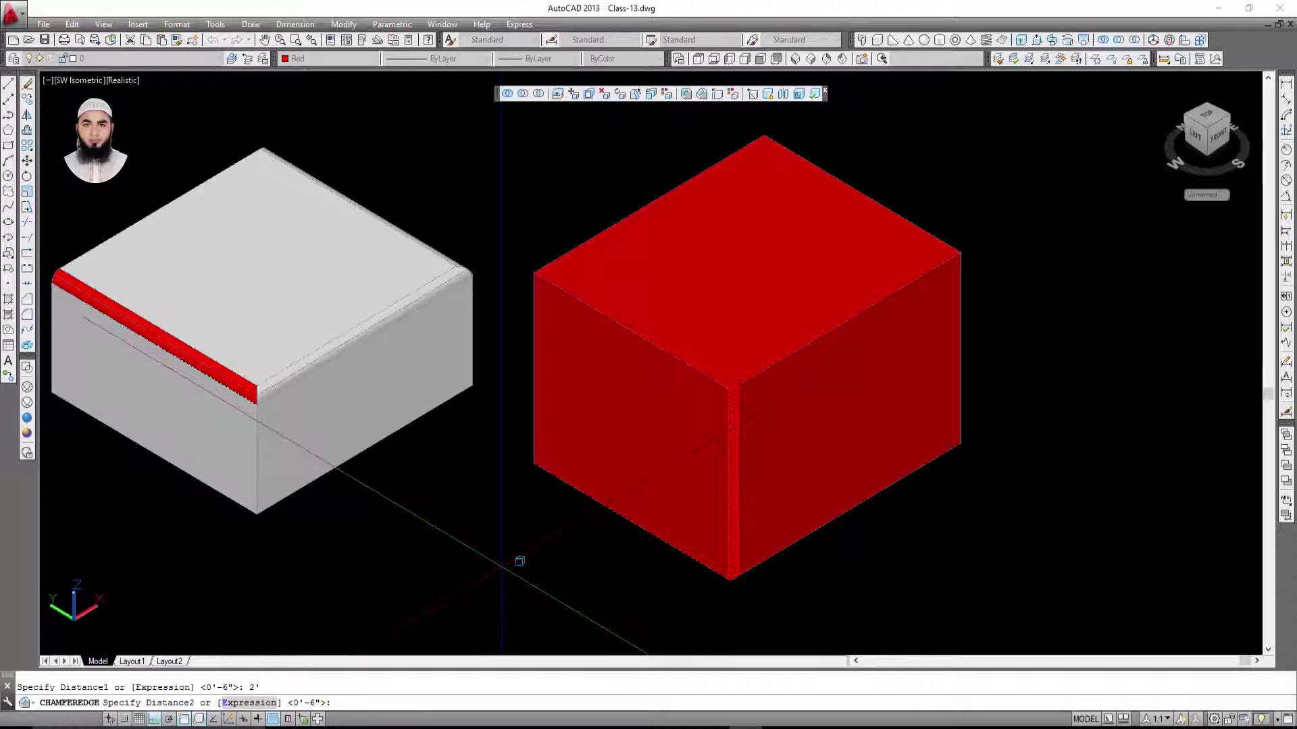
key(Return)
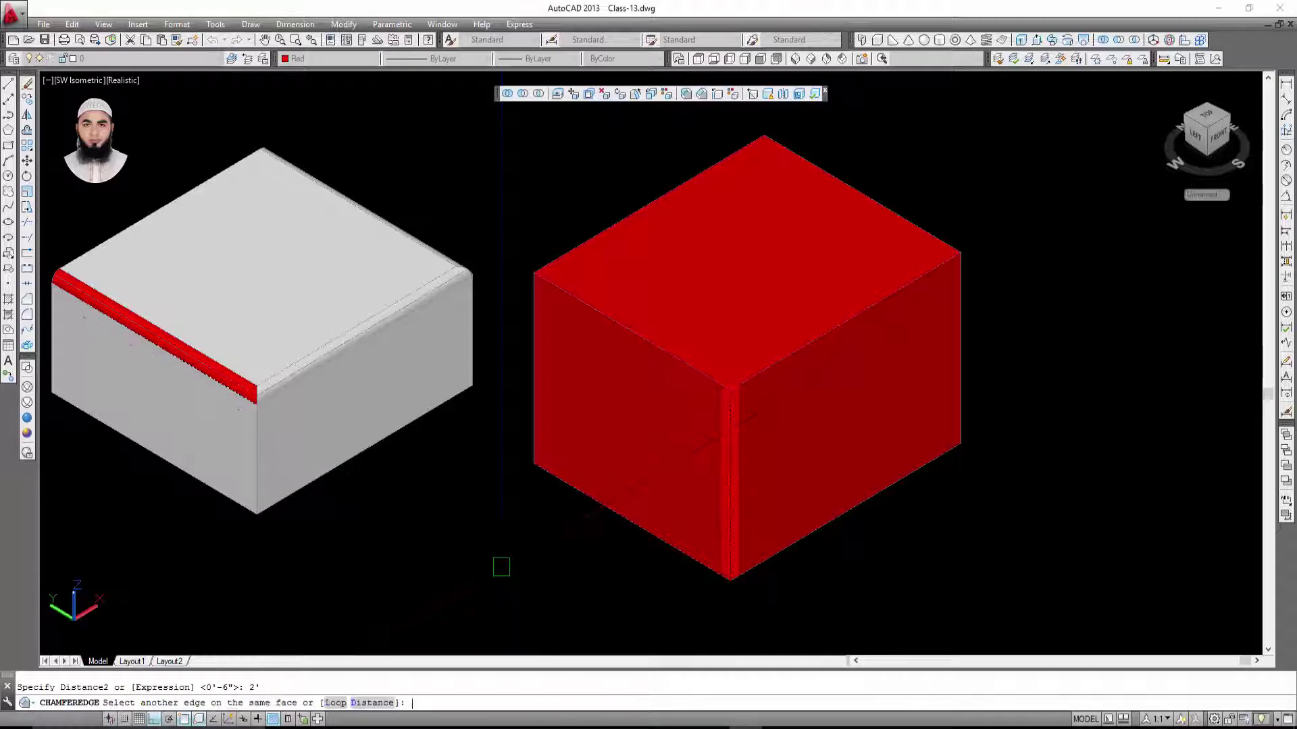
click(730, 486)
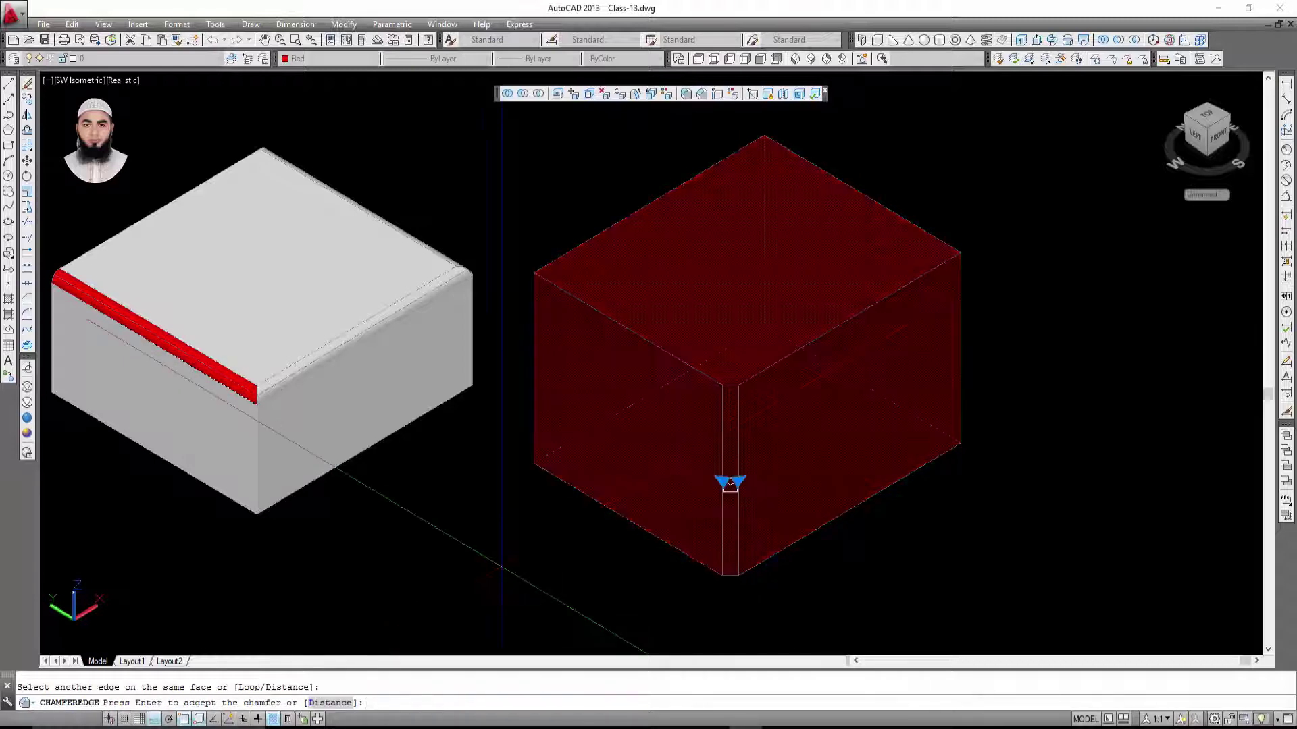
key(Return)
scroll(736, 432, up, 3)
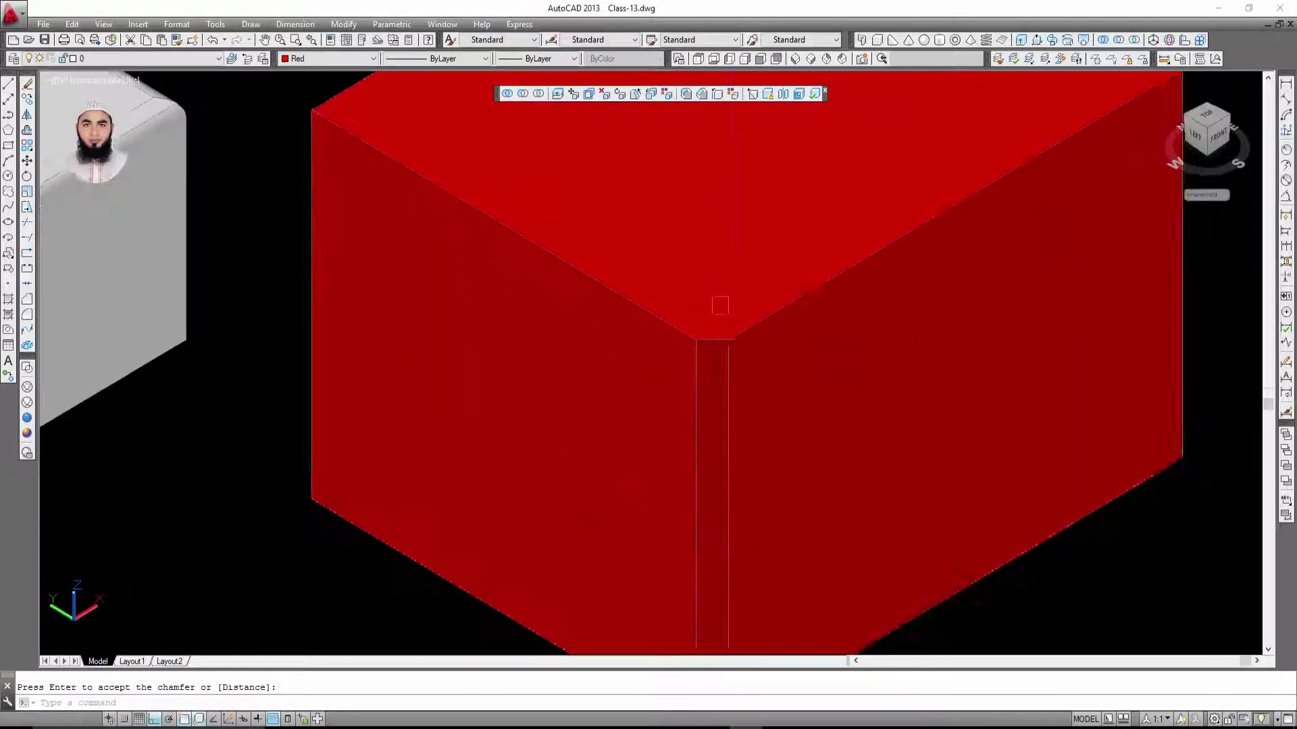
scroll(720, 305, up, 4)
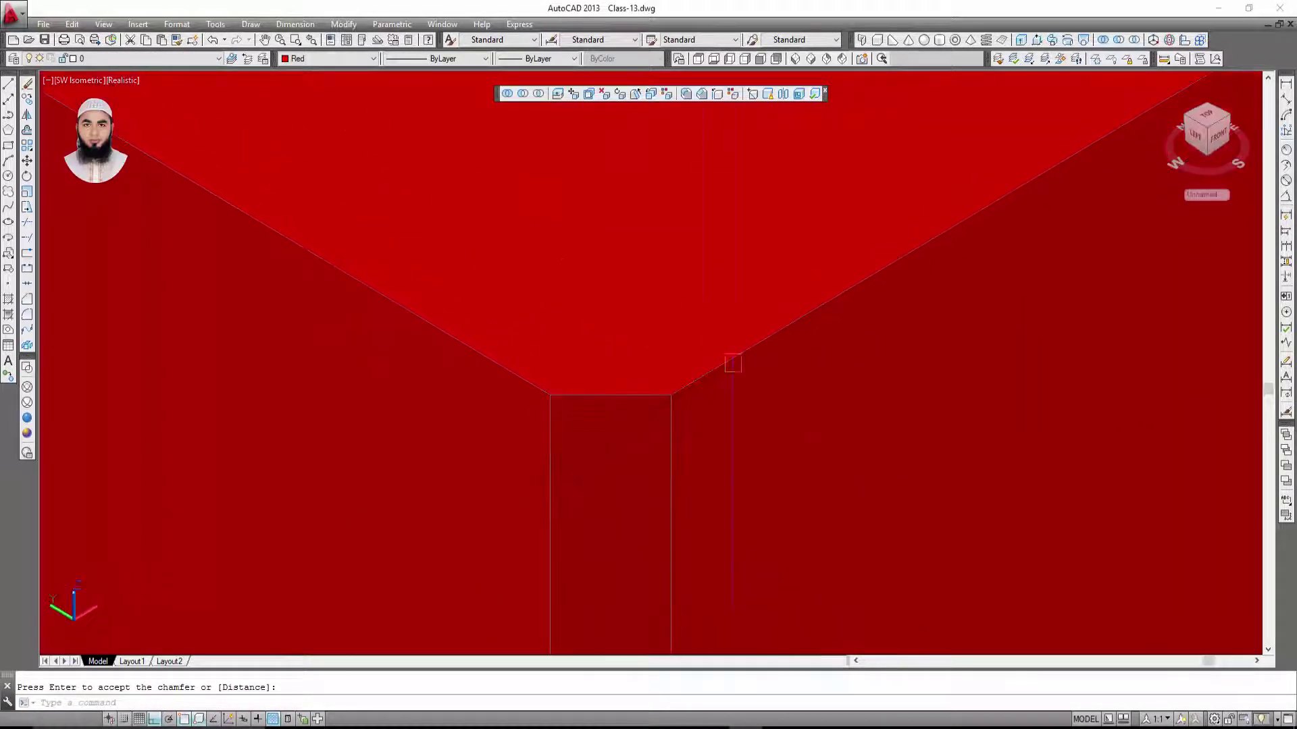
click(733, 363)
scroll(747, 393, down, 2)
scroll(802, 362, down, 5)
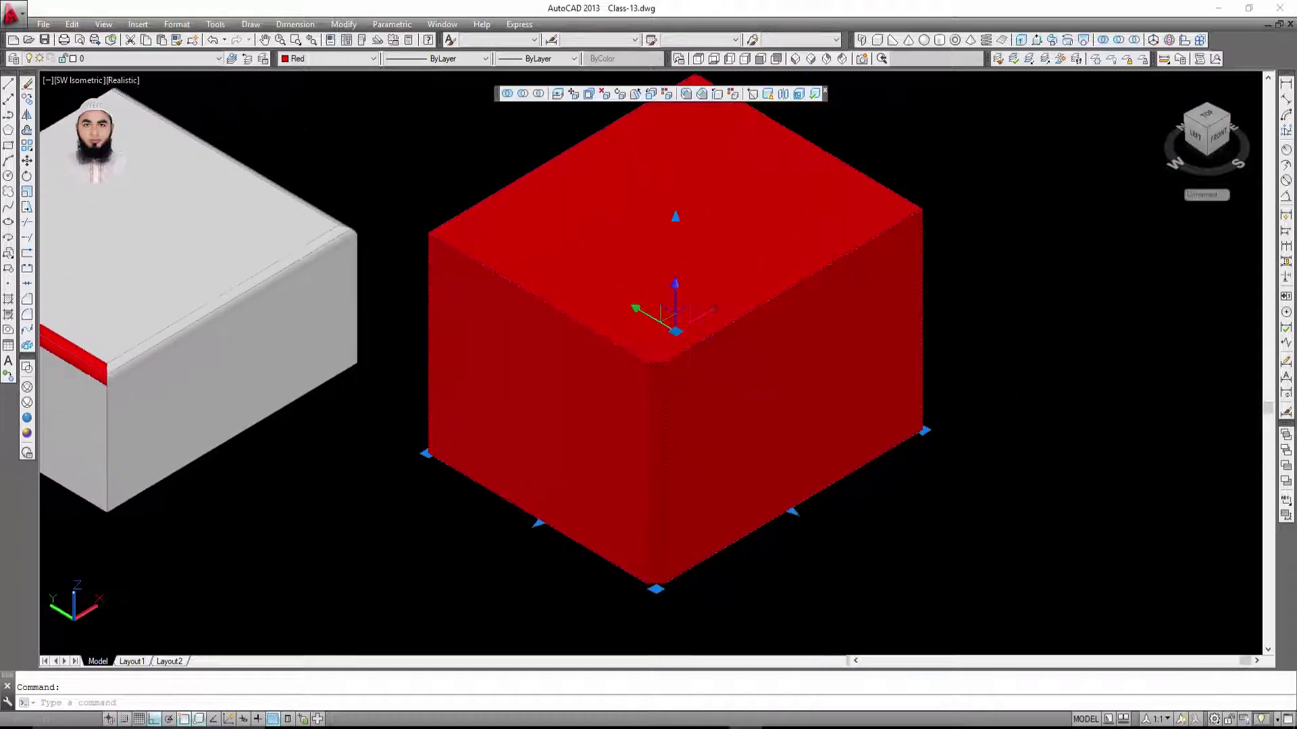
scroll(675, 331, up, 6)
key(Escape)
scroll(524, 358, down, 4)
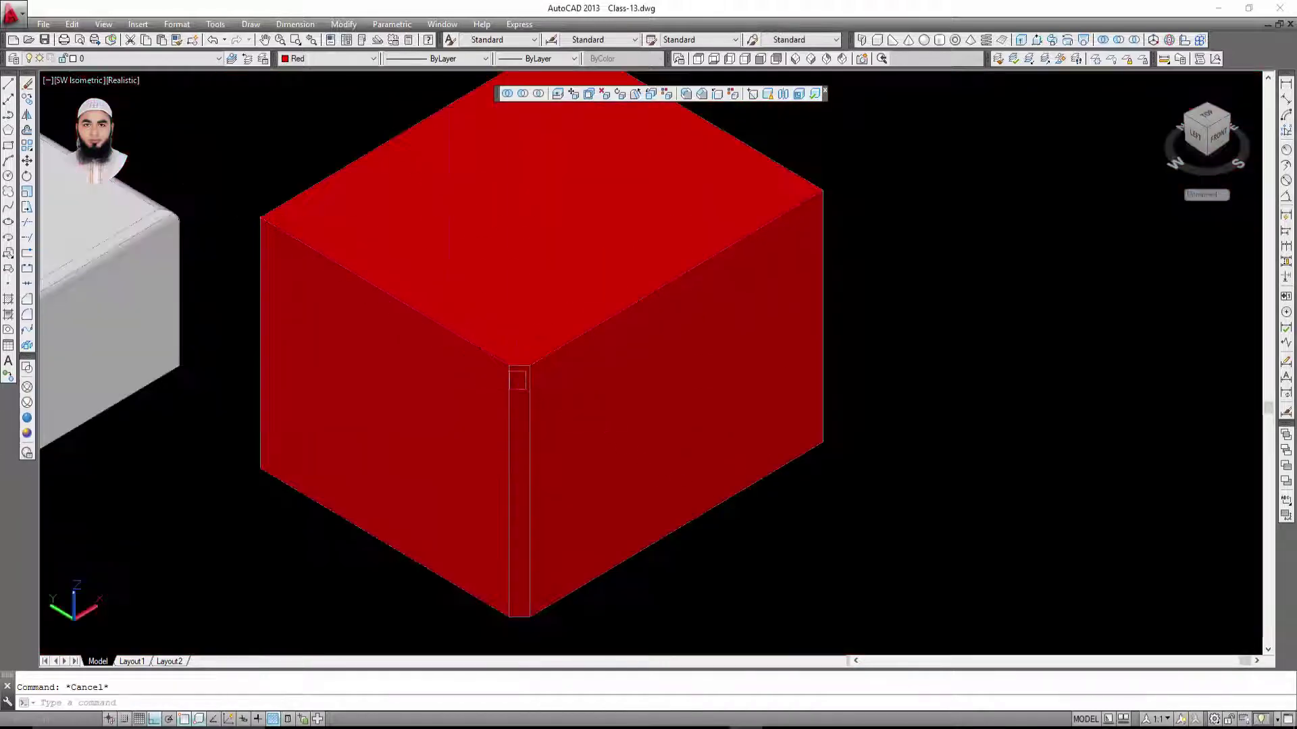
scroll(571, 358, up, 4)
click(571, 359)
scroll(566, 371, down, 3)
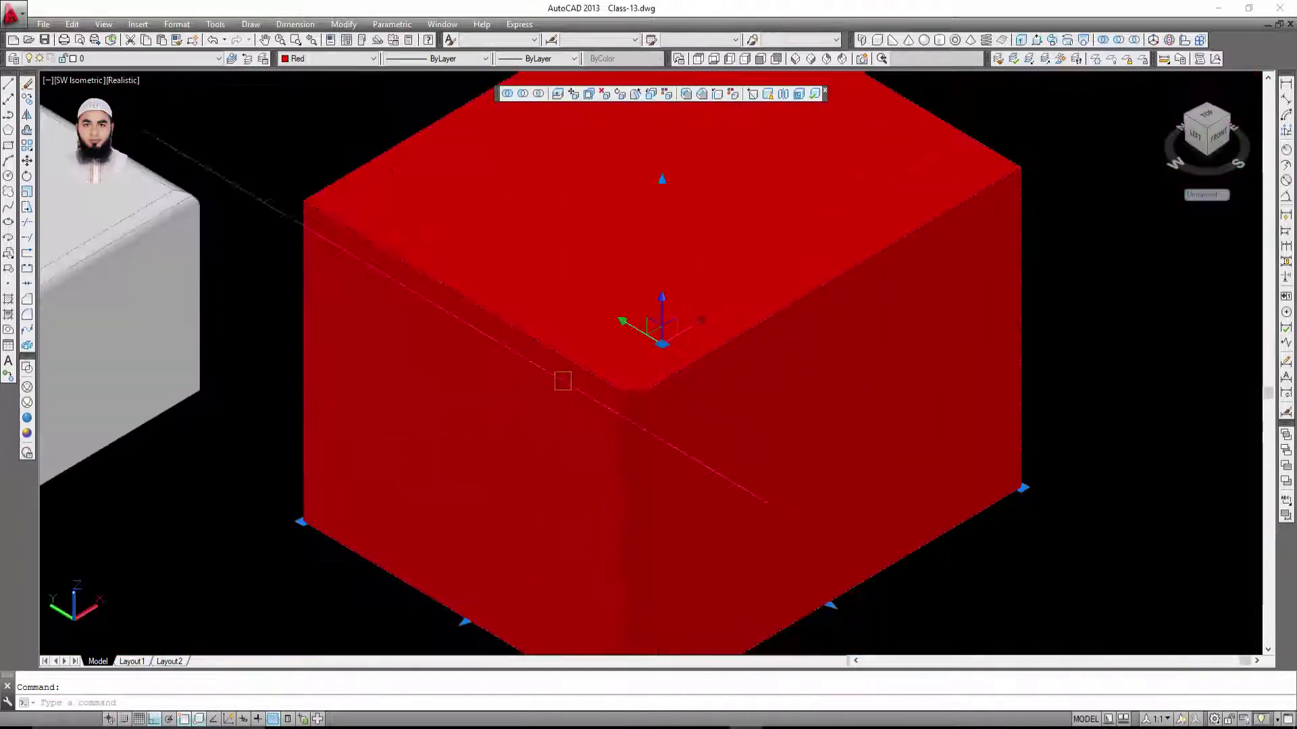
key(Escape)
scroll(589, 391, up, 3)
scroll(608, 289, up, 3)
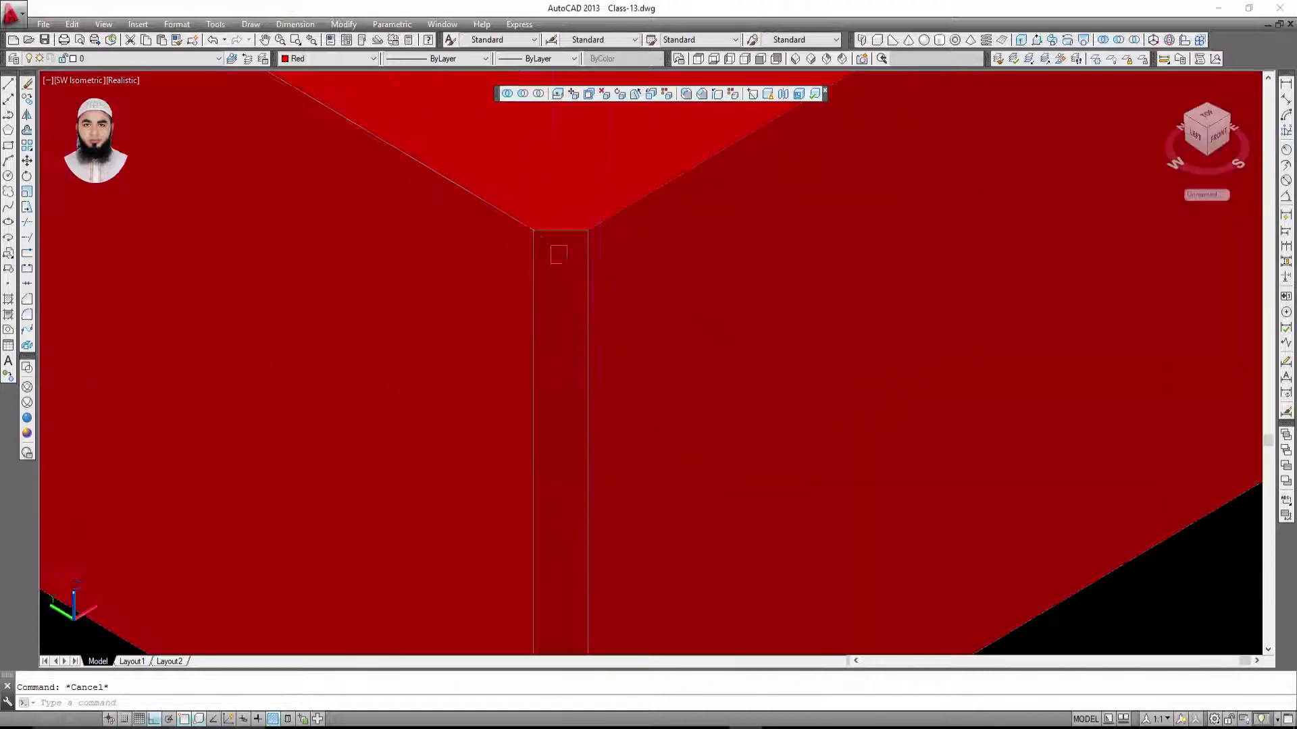
scroll(566, 242, down, 5)
scroll(558, 297, up, 3)
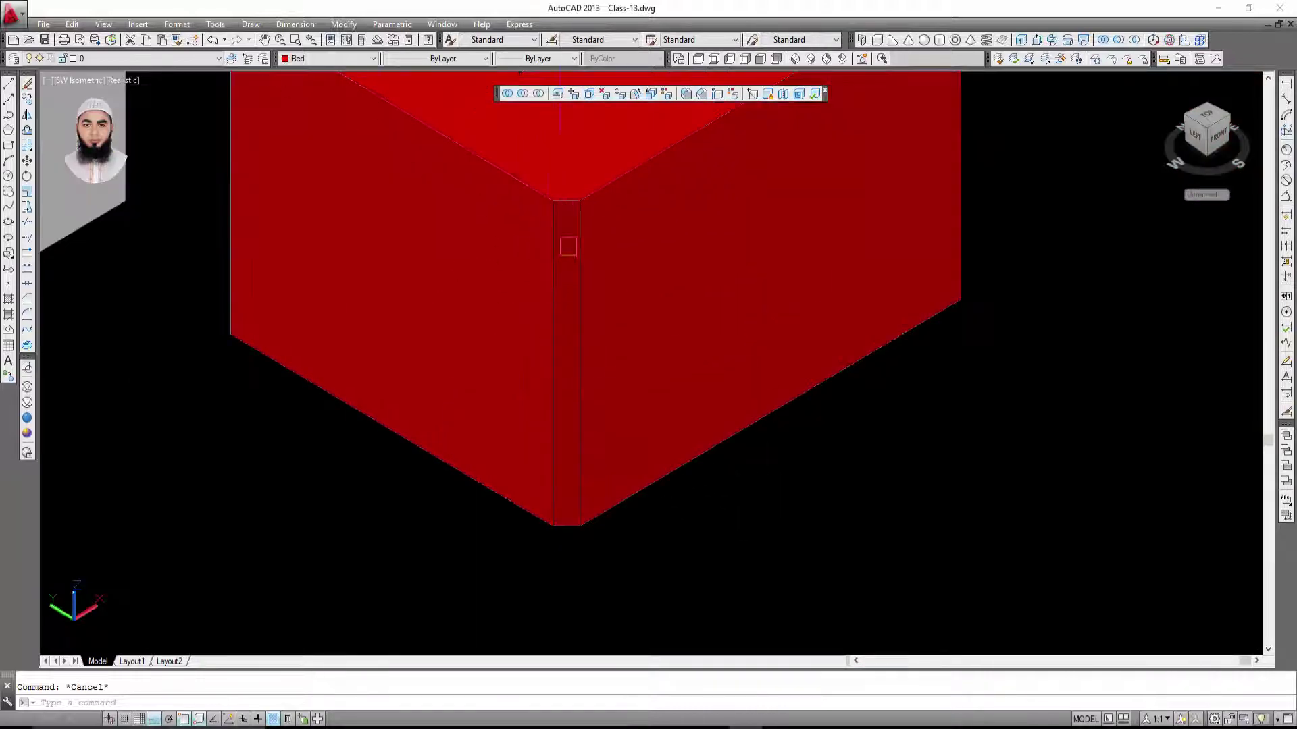
scroll(561, 390, down, 2)
scroll(581, 364, down, 3)
scroll(607, 392, up, 3)
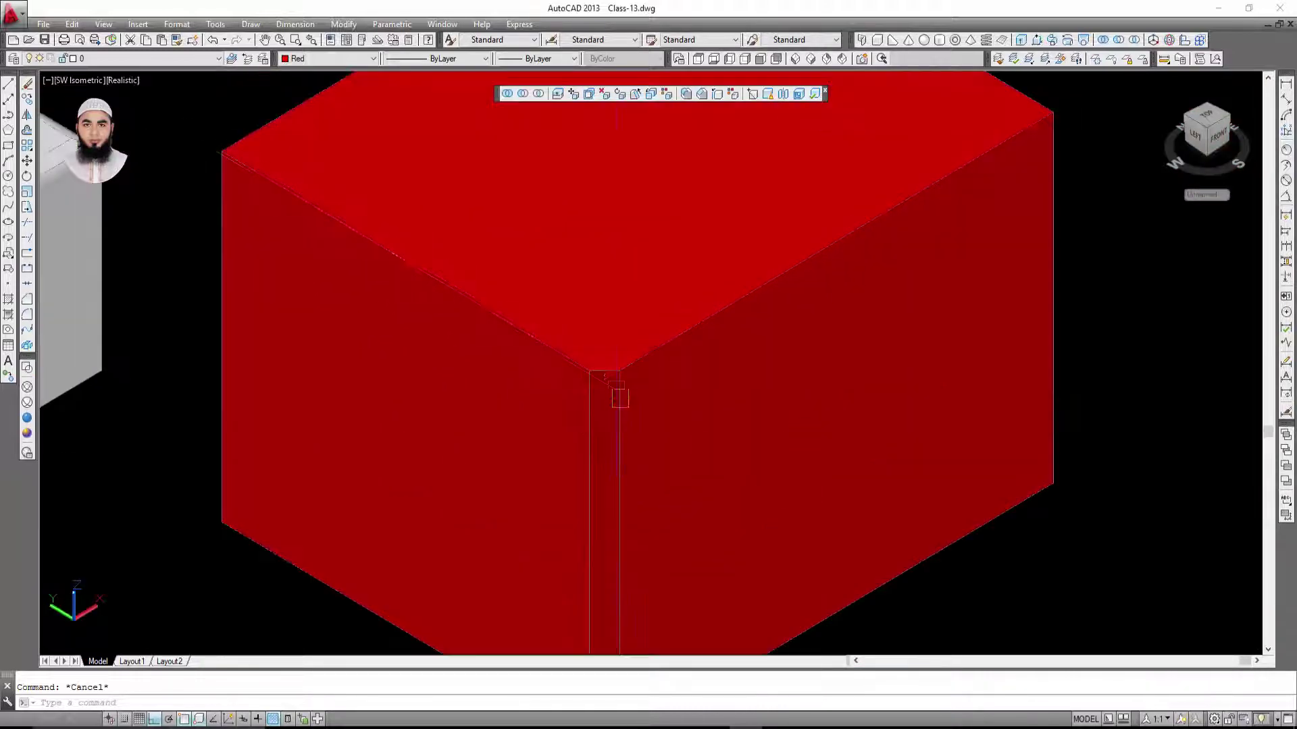
scroll(577, 308, up, 2)
scroll(569, 295, down, 5)
scroll(689, 370, up, 1)
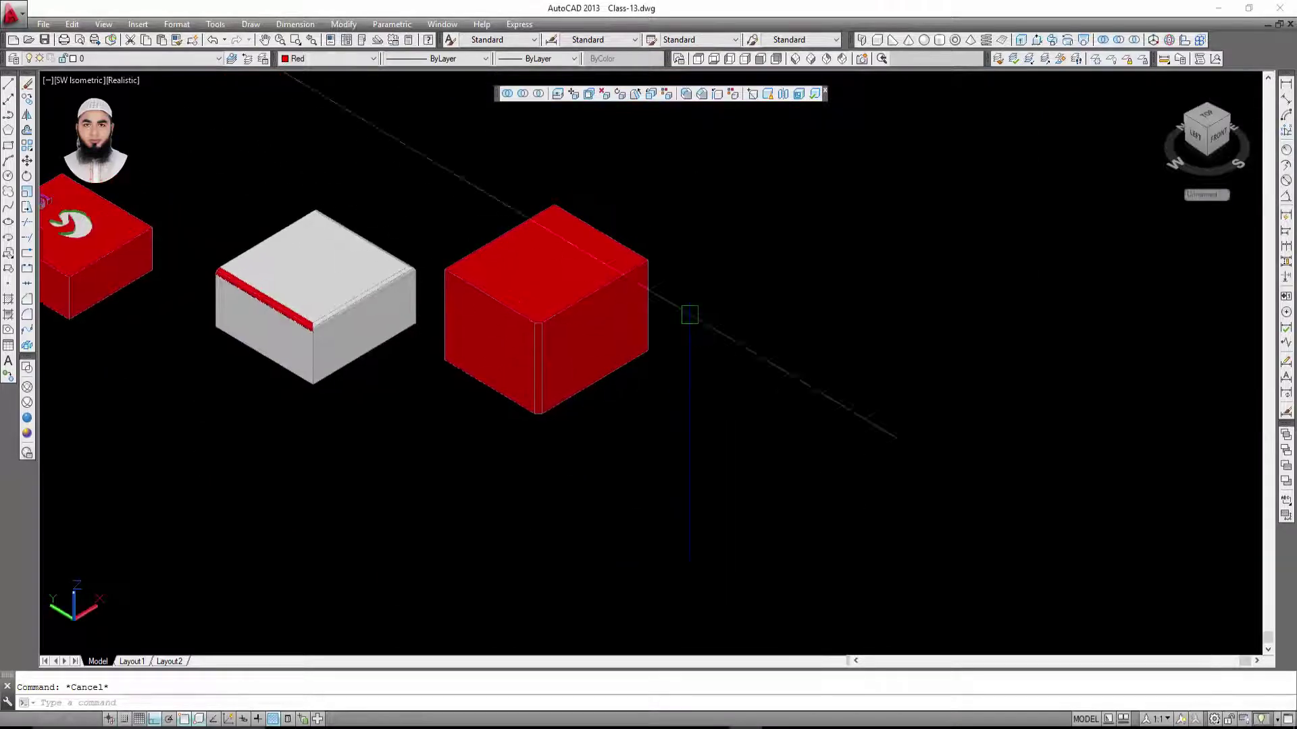
scroll(483, 437, up, 2)
scroll(658, 347, up, 3)
middle_drag(658, 347, 649, 308)
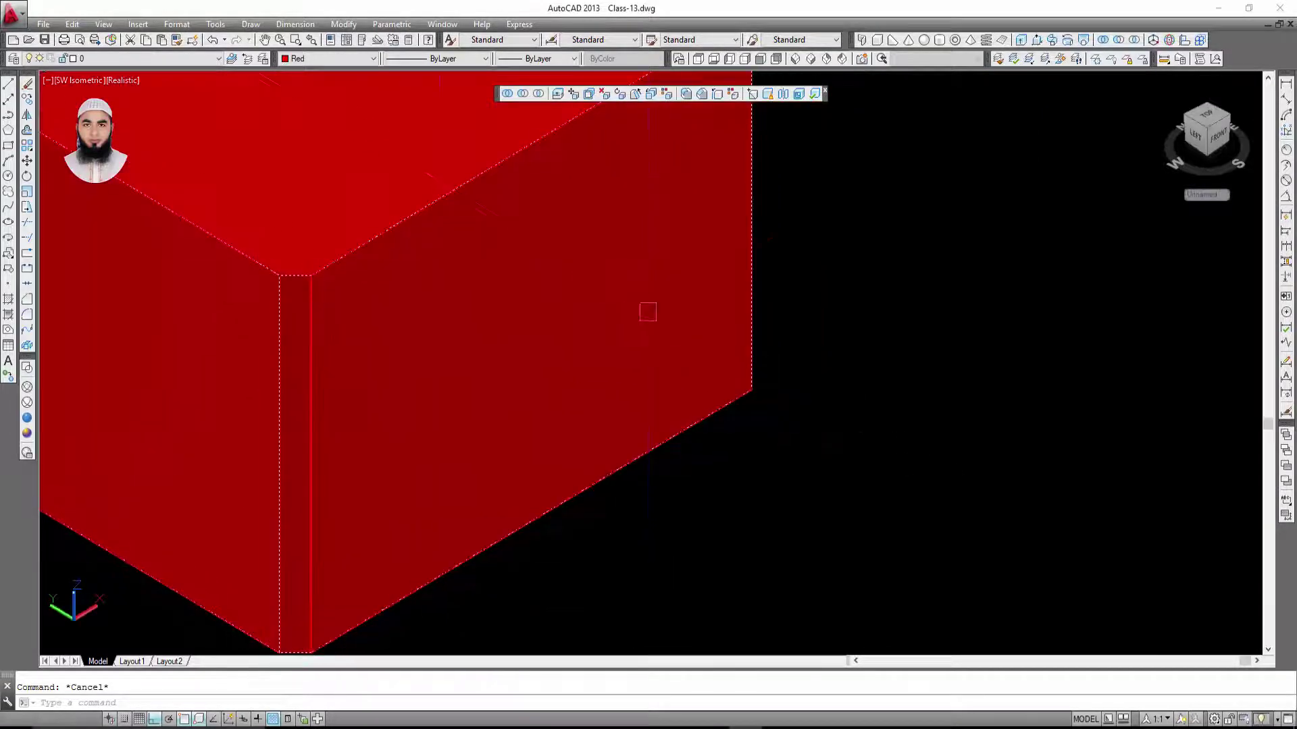
scroll(676, 308, down, 5)
scroll(702, 304, up, 1)
scroll(692, 240, up, 4)
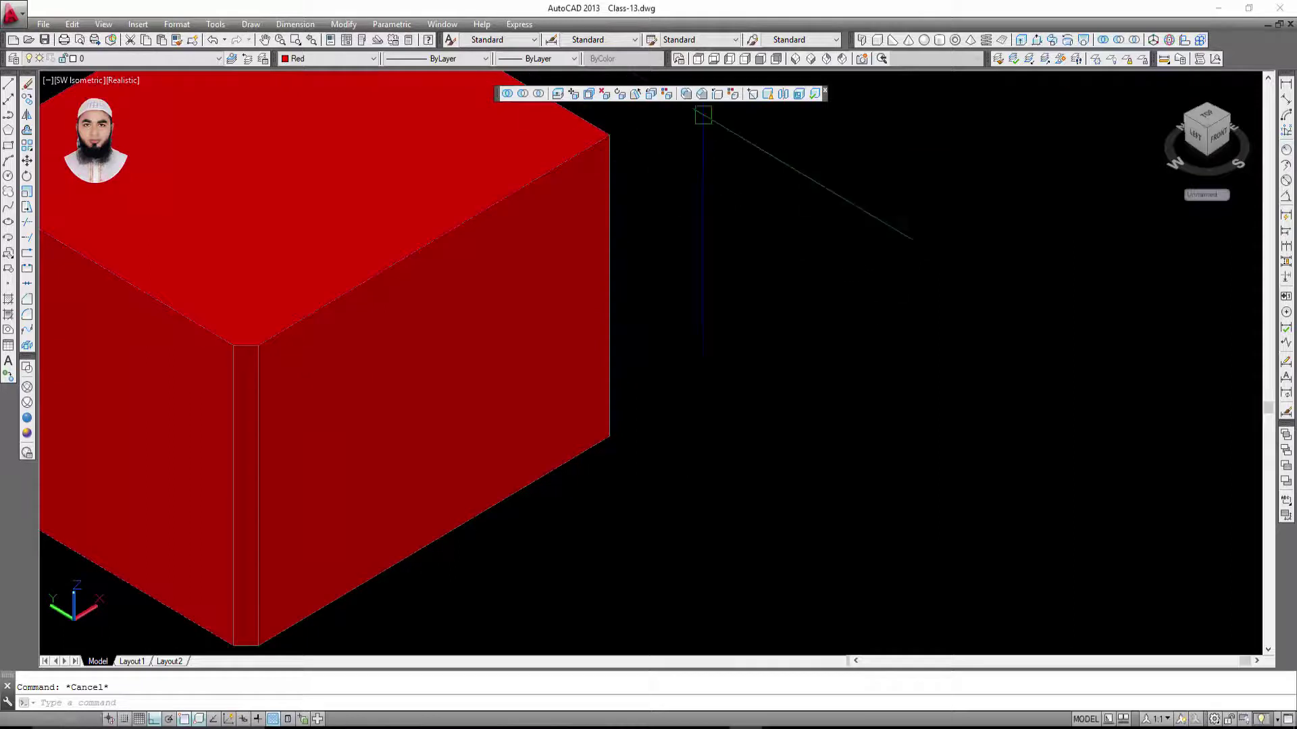
- Bevel the red cube's top right edge with a 3' by 3' edge chamfer
click(702, 93)
middle_drag(622, 351, 578, 437)
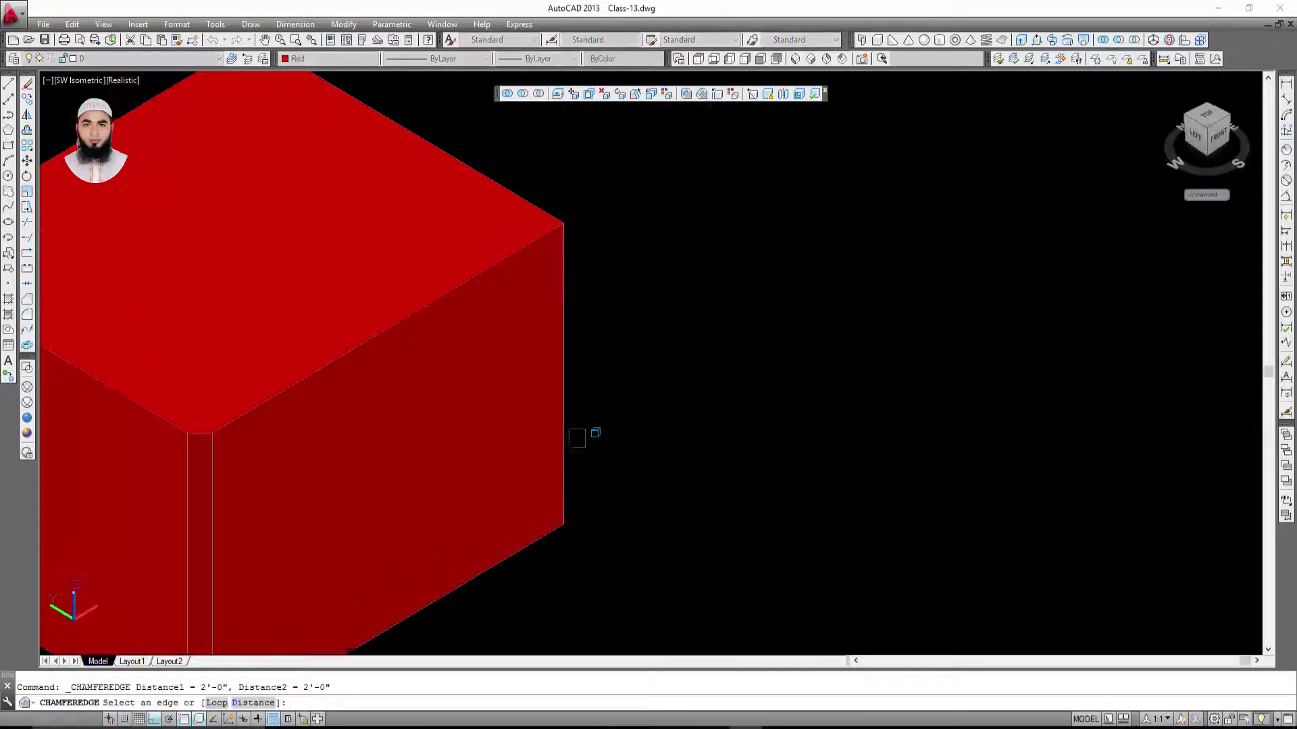
middle_drag(575, 335, 669, 278)
click(445, 293)
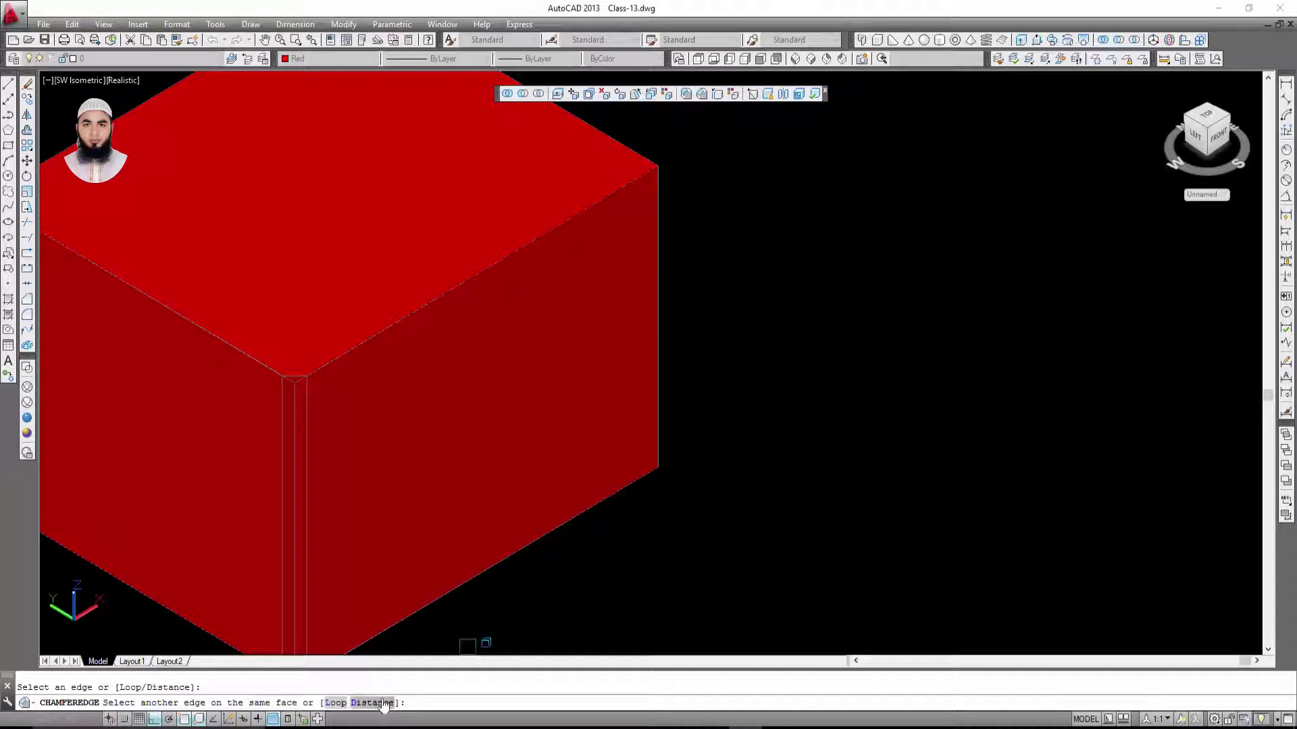
text(d)
key(Return)
text(3')
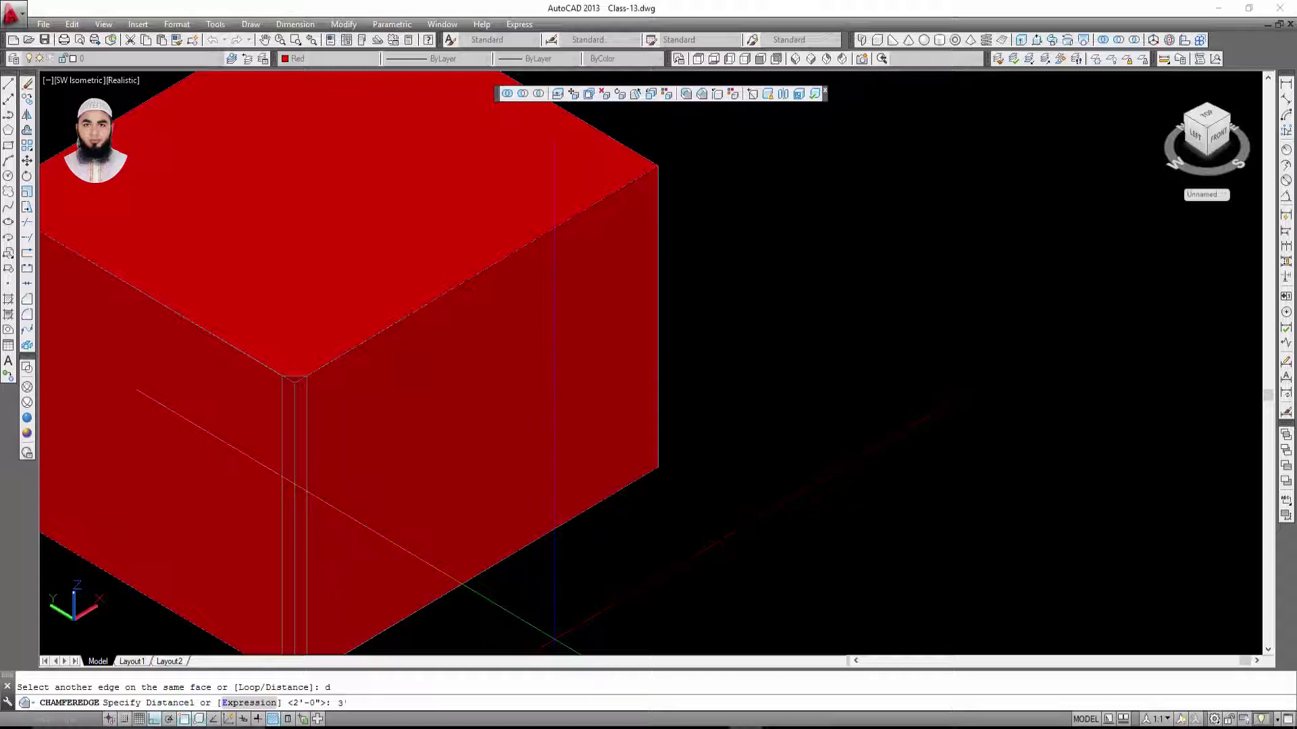
key(Return)
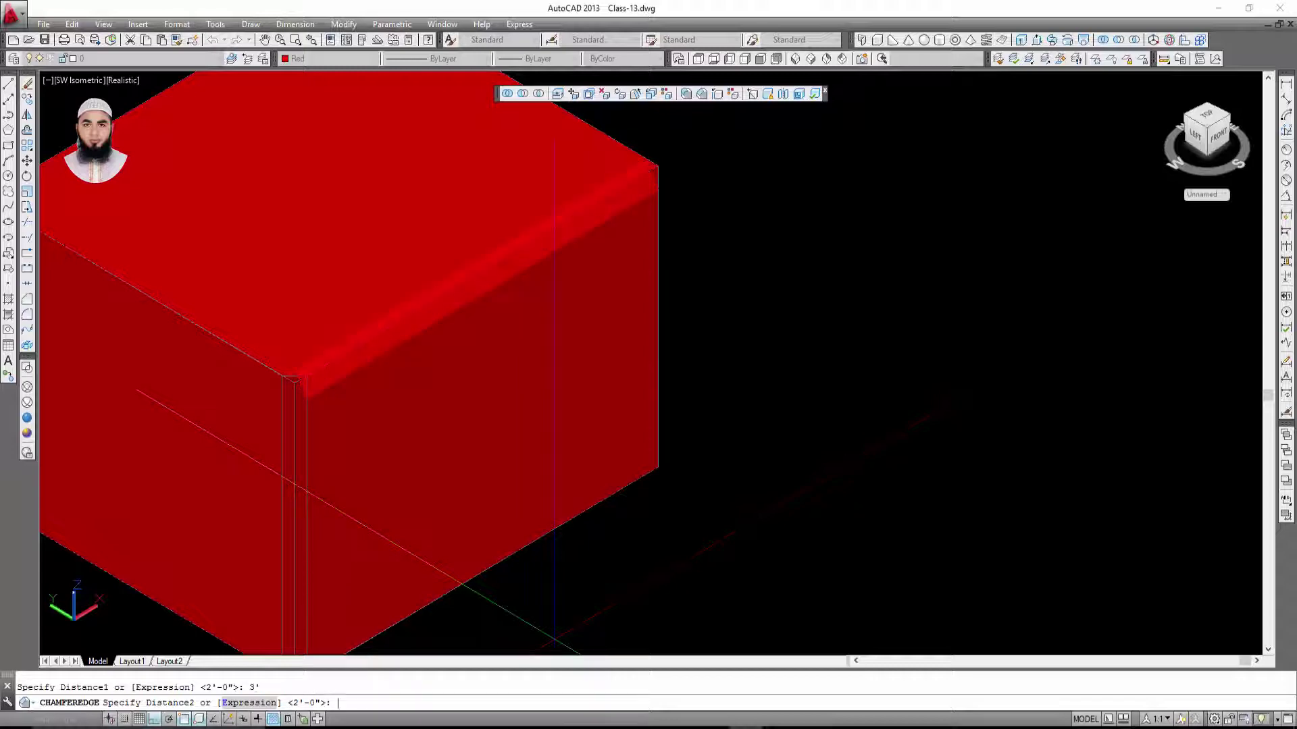
key(Return)
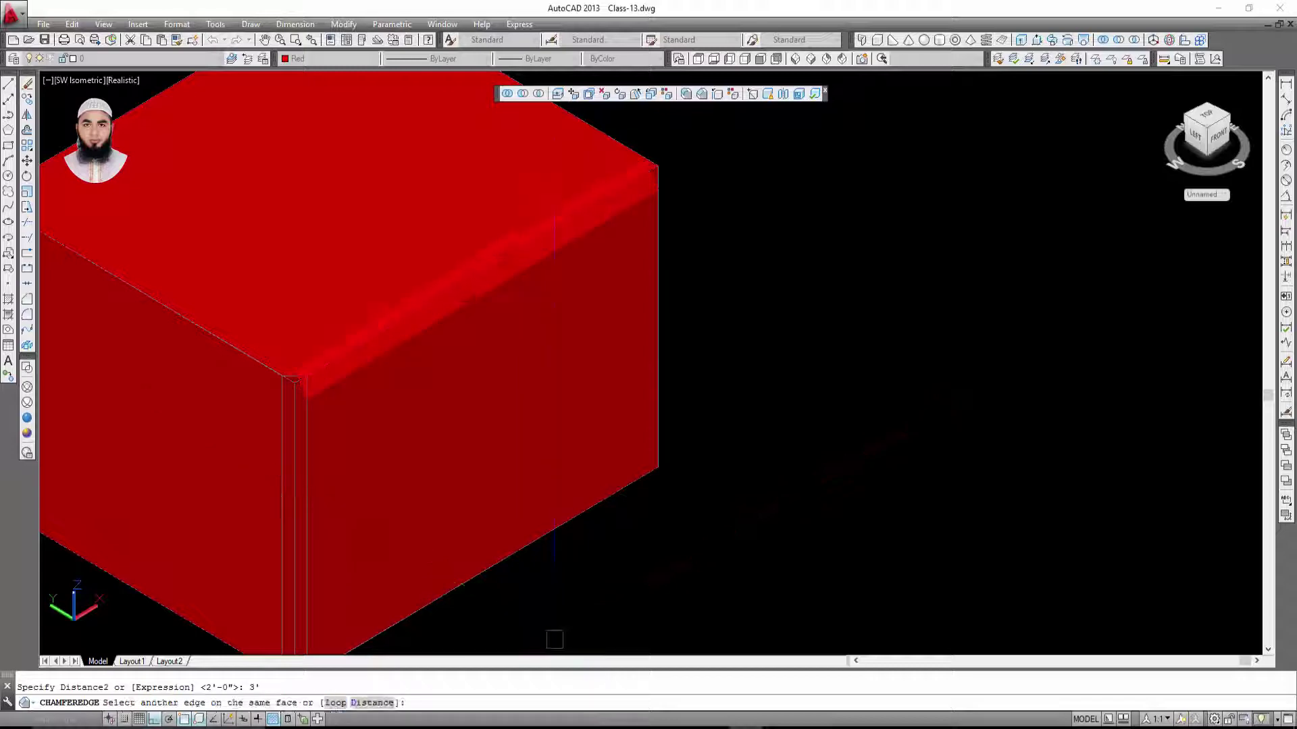
key(Return)
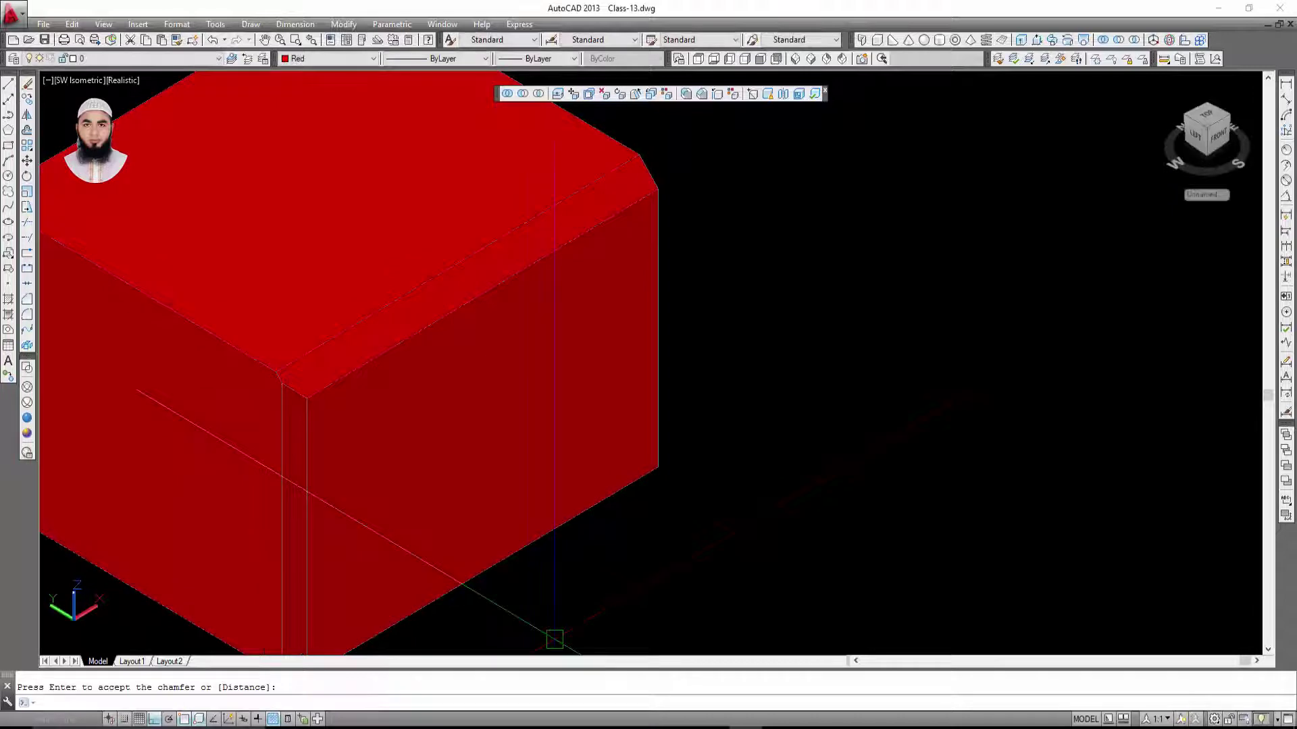
key(Escape)
- Orbit, pan and zoom to bring the red chamfered box up close
scroll(696, 182, up, 3)
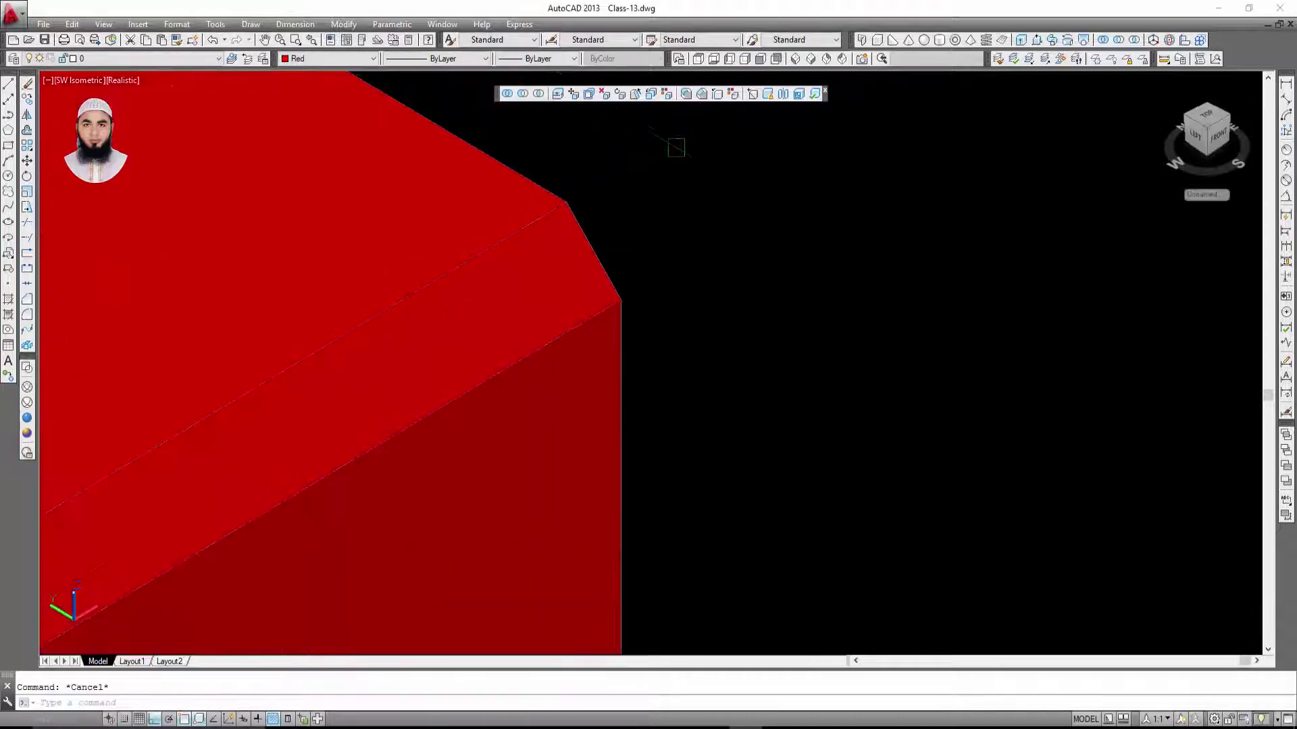
scroll(648, 216, up, 1)
scroll(614, 283, down, 1)
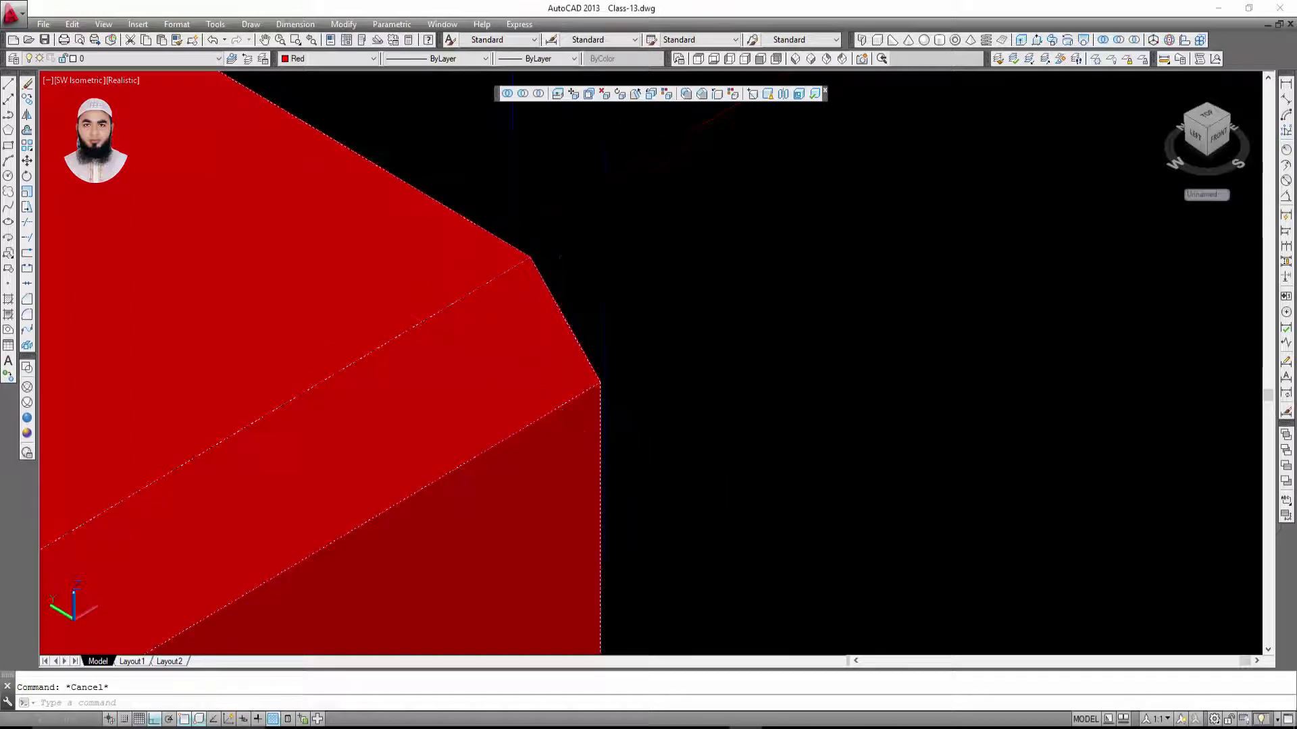
scroll(581, 311, down, 2)
scroll(628, 331, up, 1)
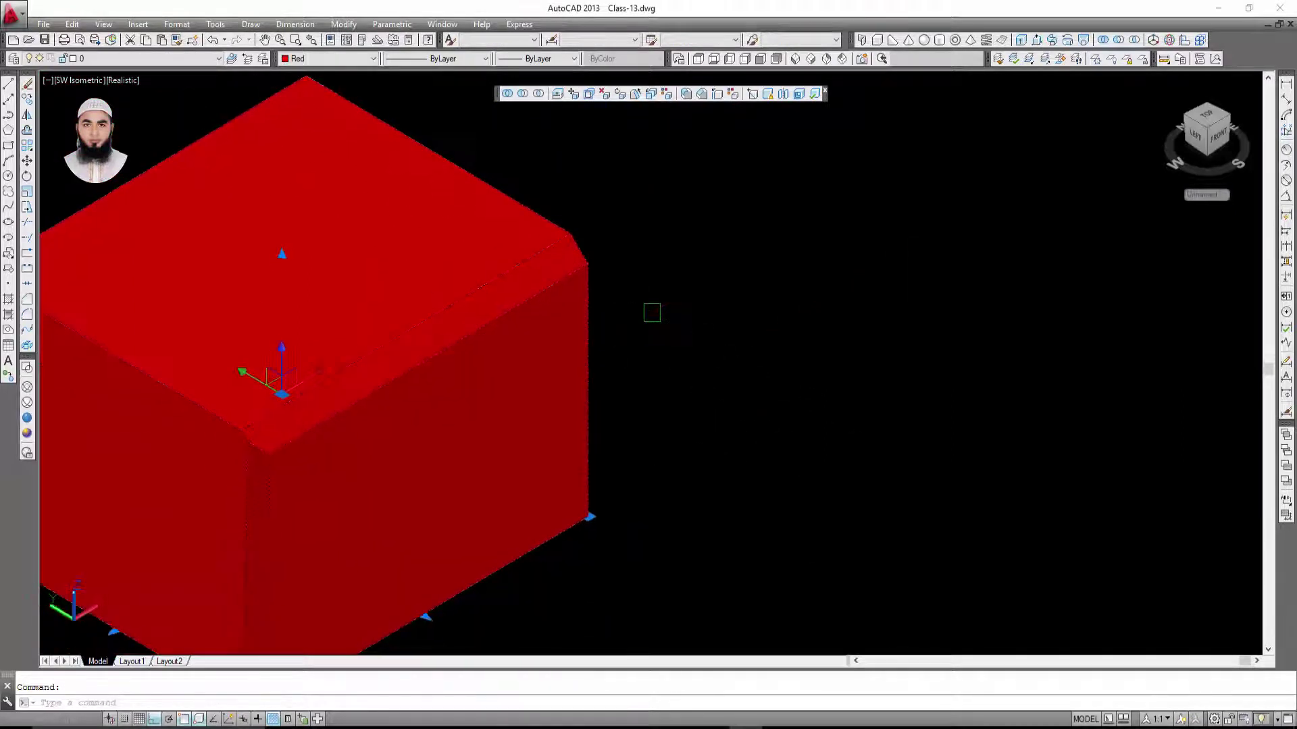
mouse_move(661, 368)
shift+middle_down()
mouse_move(759, 301)
mouse_move(778, 331)
mouse_move(559, 342)
shift+middle_up()
scroll(354, 288, down, 5)
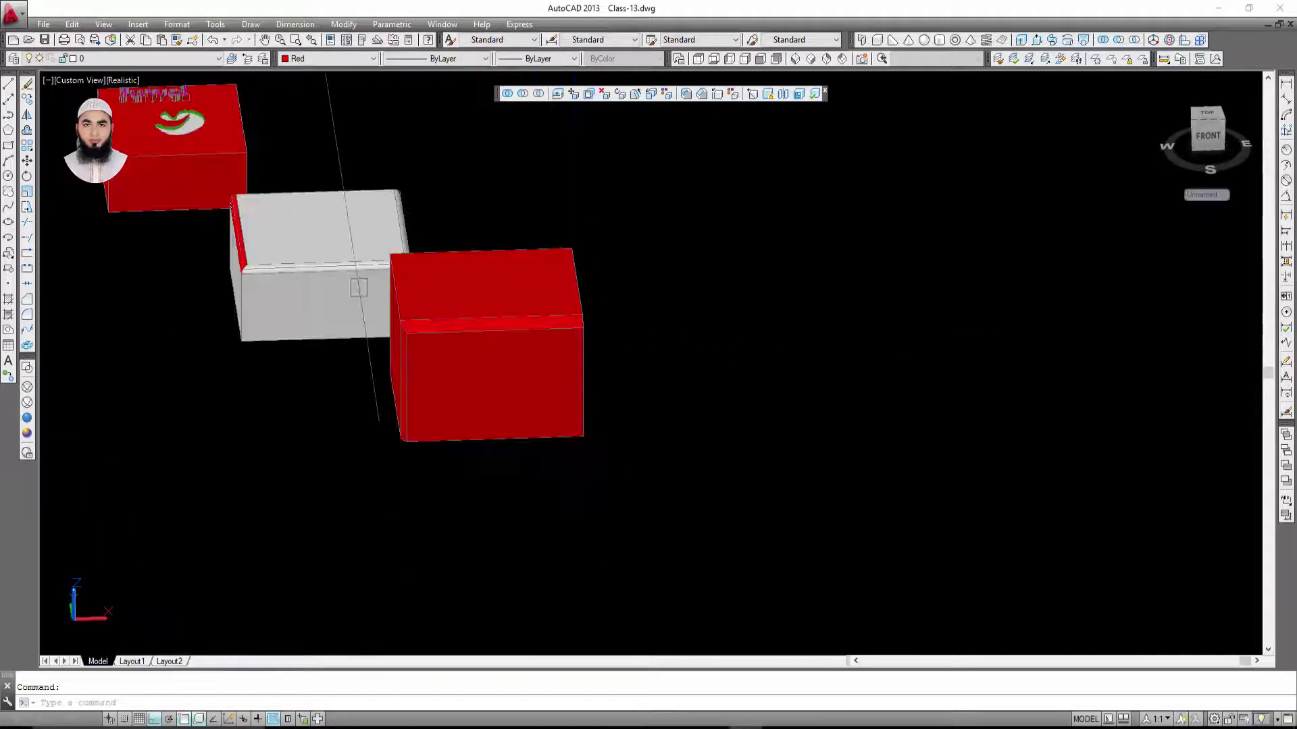
scroll(289, 274, up, 5)
scroll(289, 268, down, 5)
shift+middle_drag(297, 289, 464, 289)
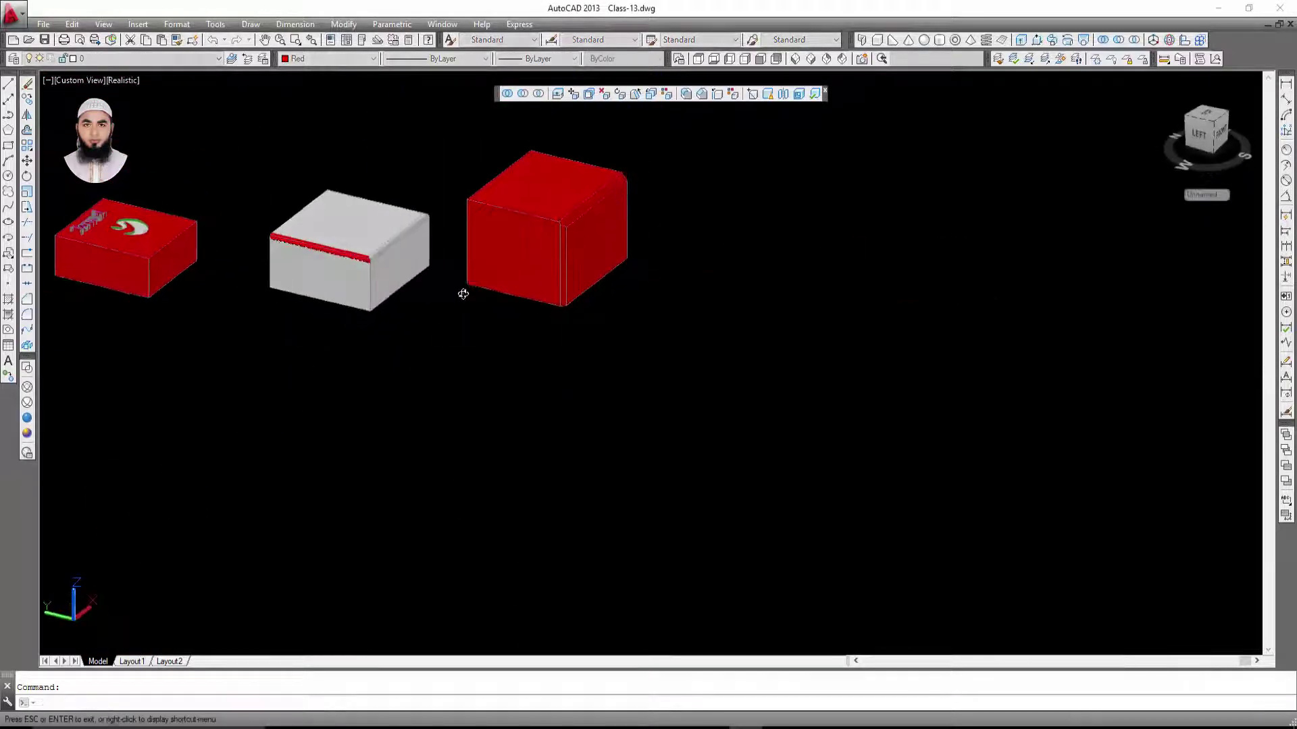
scroll(463, 289, up, 5)
scroll(473, 325, up, 2)
scroll(608, 371, down, 4)
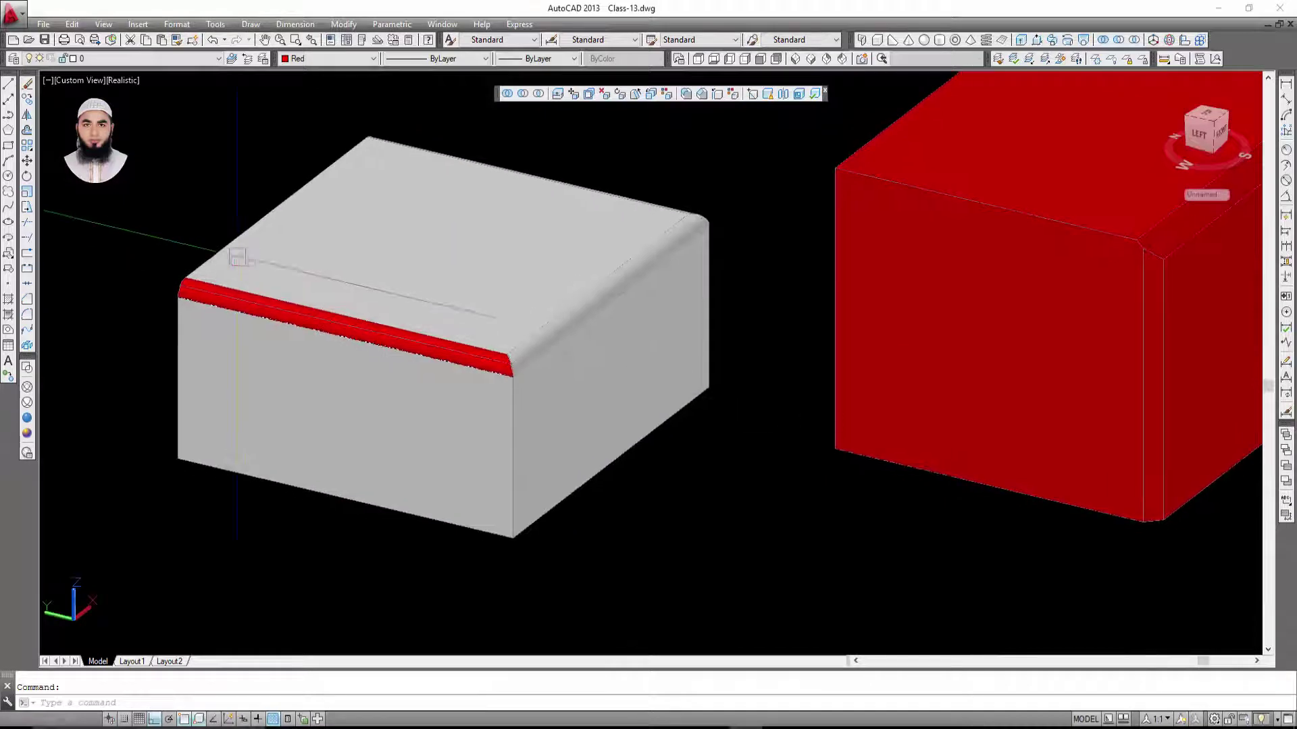
scroll(220, 262, up, 4)
scroll(220, 262, down, 2)
scroll(223, 270, down, 1)
scroll(223, 267, down, 3)
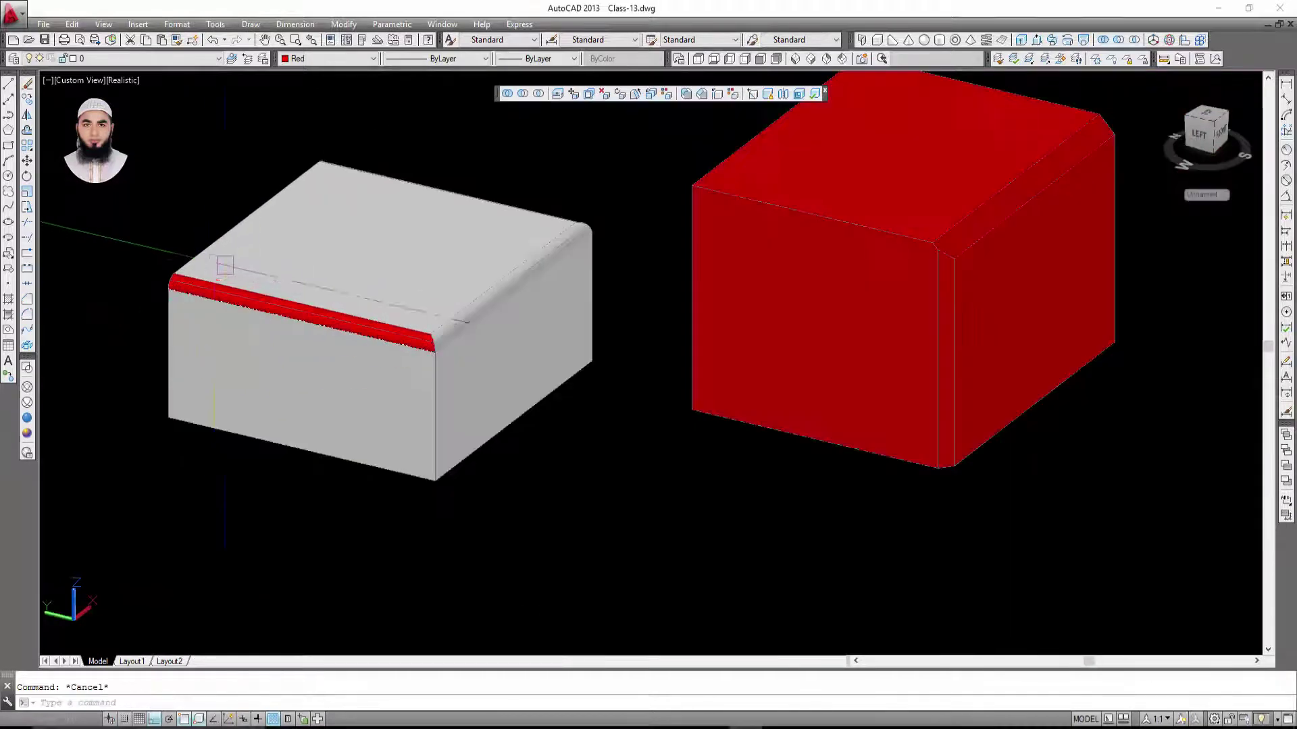
scroll(474, 246, down, 3)
scroll(356, 240, up, 3)
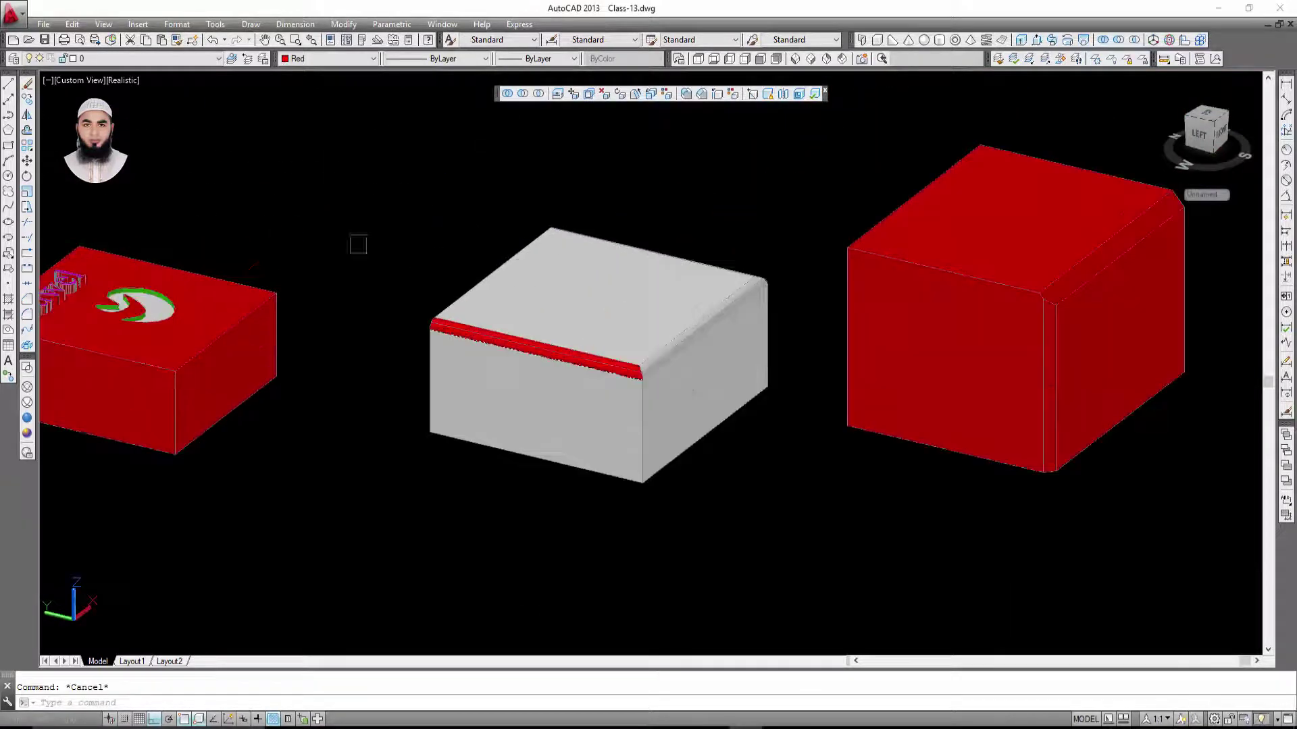
middle_drag(487, 244, 463, 266)
scroll(452, 334, down, 4)
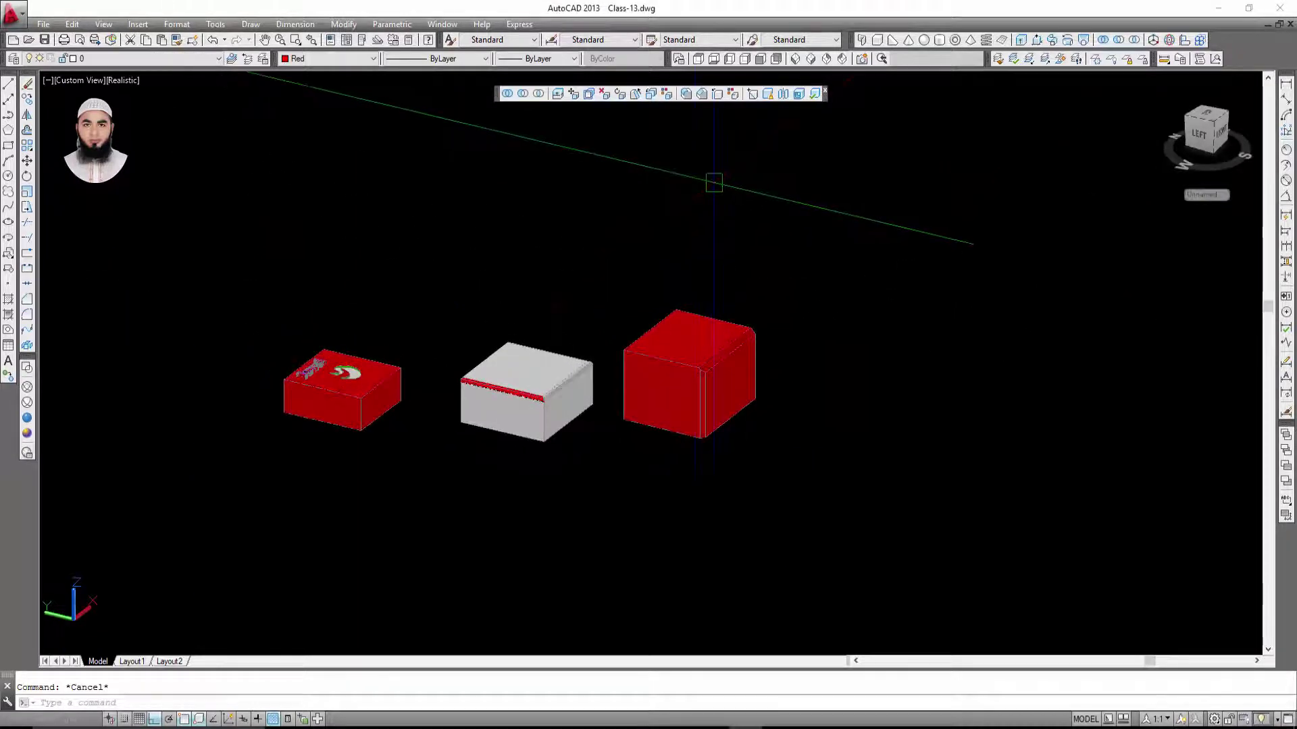
scroll(711, 162, up, 3)
scroll(773, 185, up, 2)
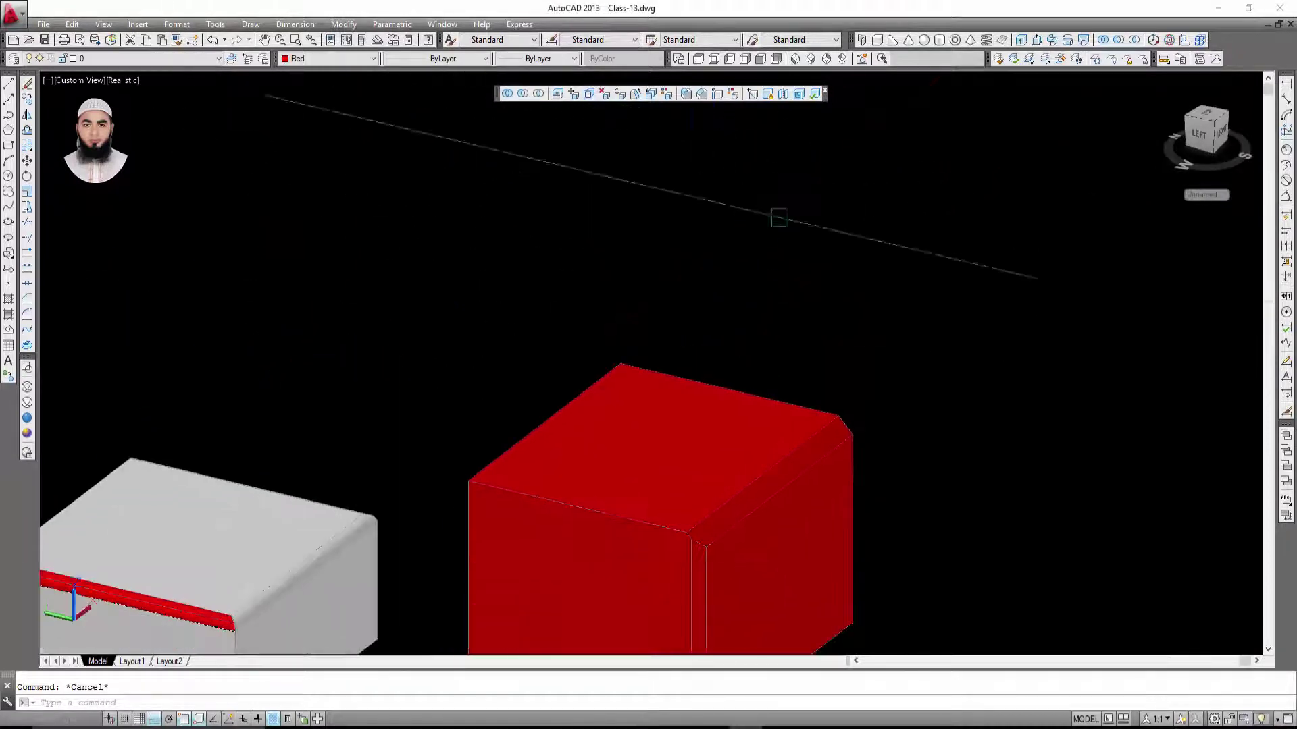
scroll(778, 215, up, 2)
scroll(784, 180, up, 3)
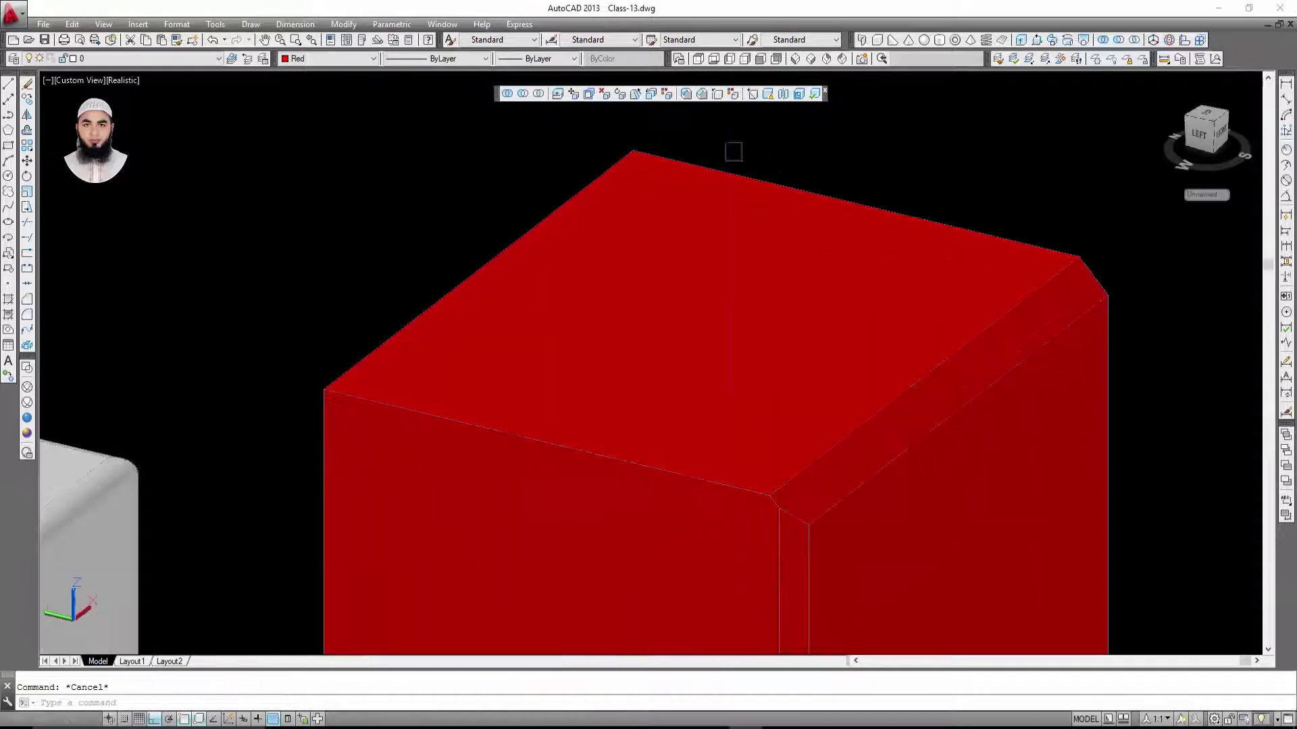
- Start Copy Edges, then cancel an accidental whole-solid selection of the red box
click(720, 100)
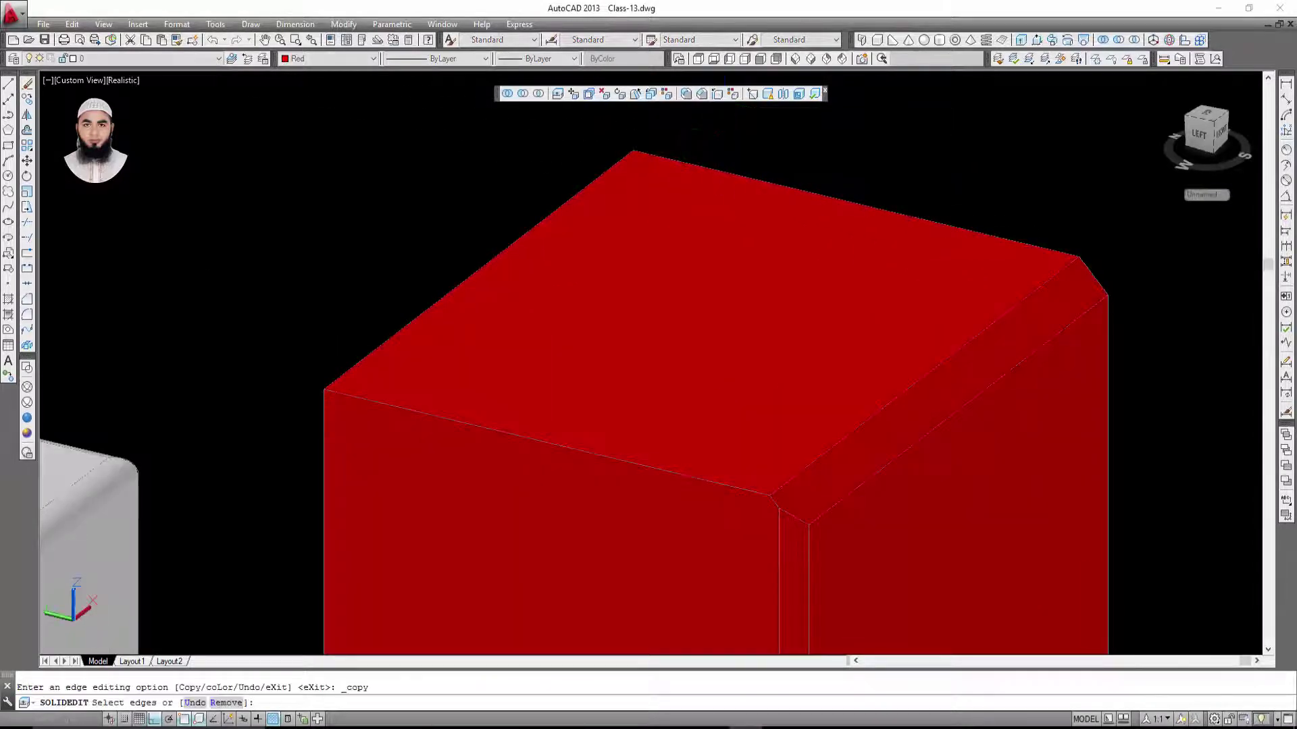
middle_drag(365, 301, 463, 209)
click(433, 302)
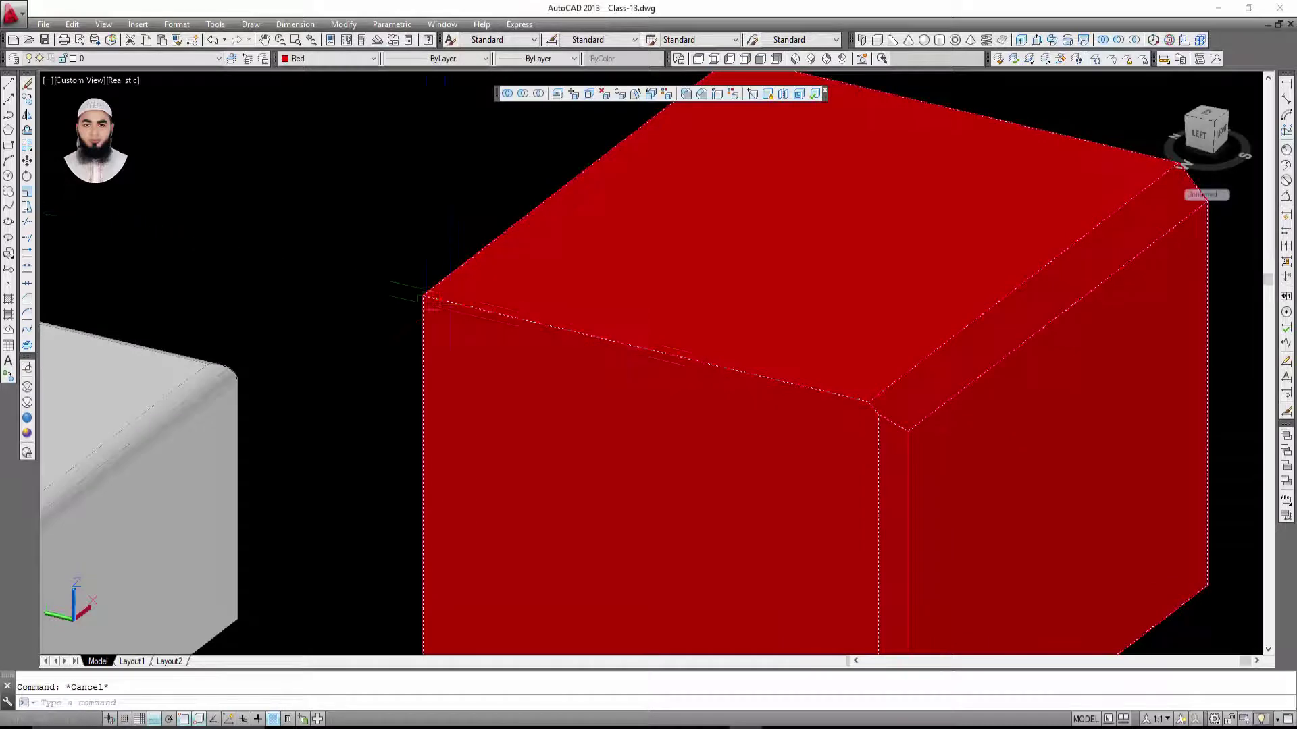
middle_drag(432, 304, 429, 335)
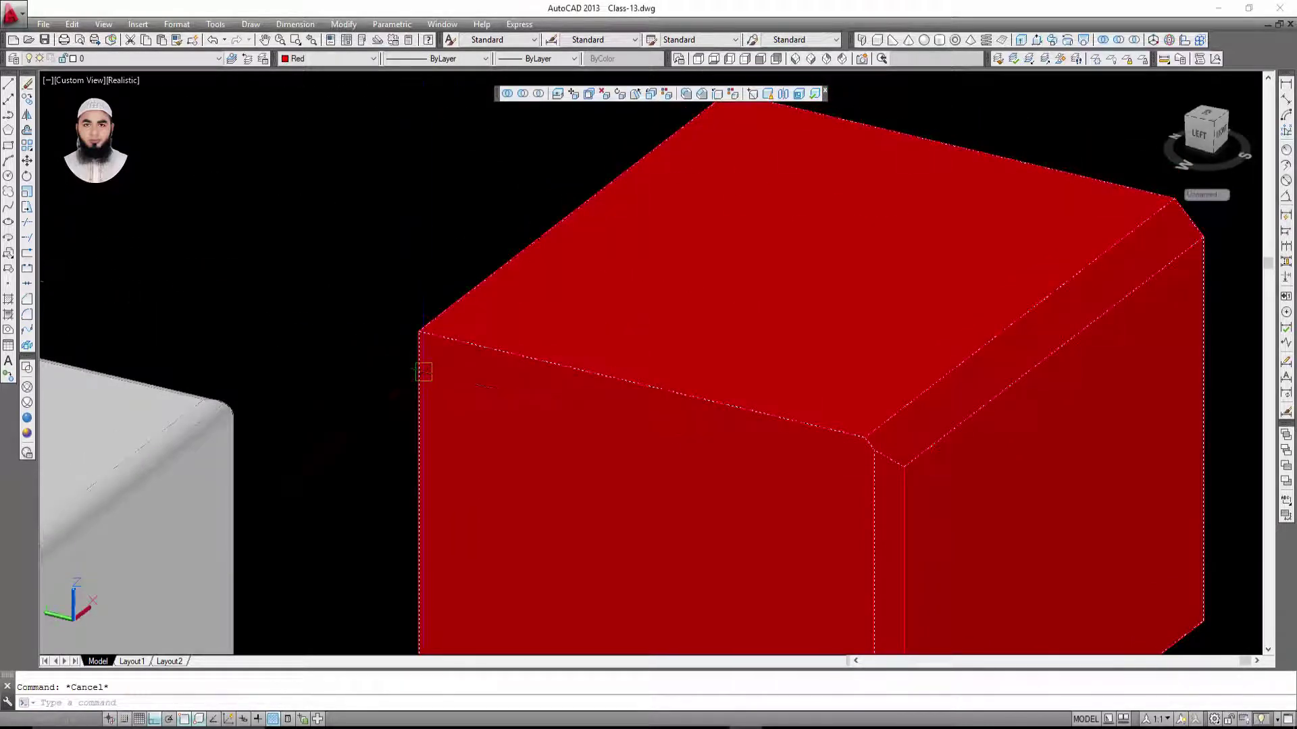
key(Escape)
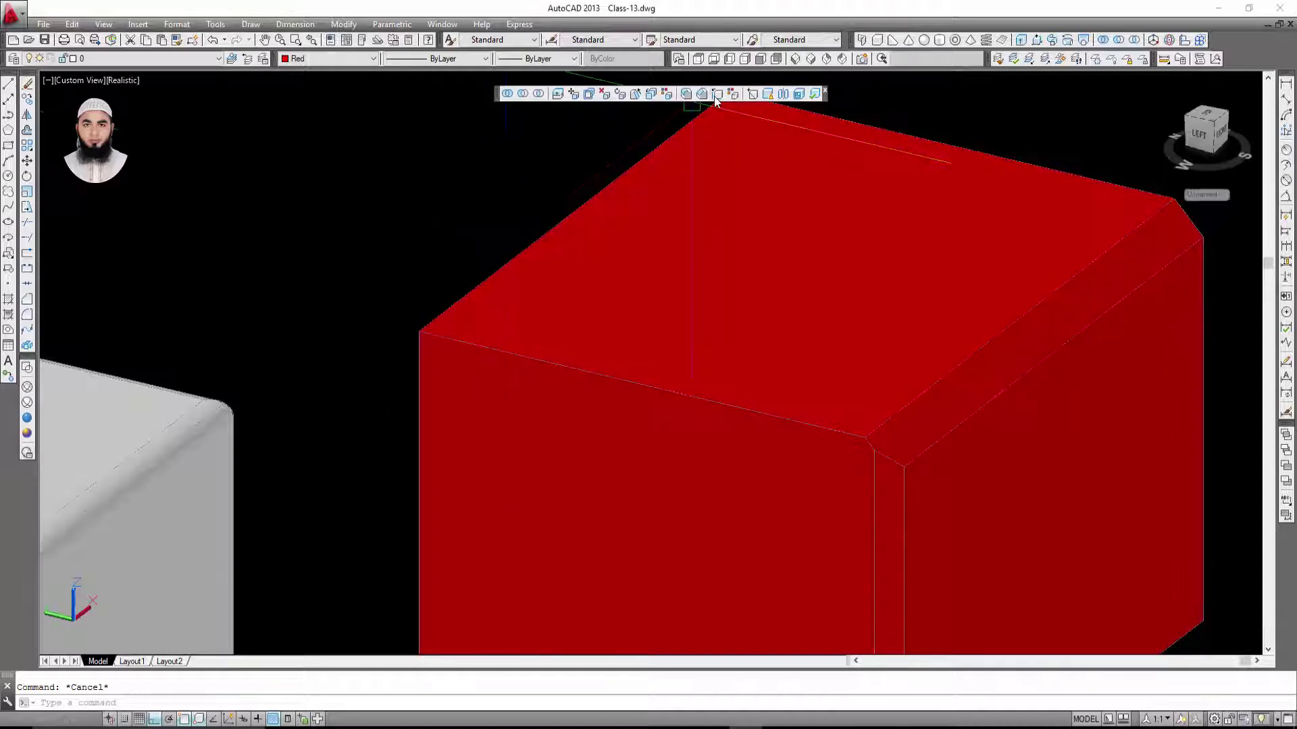
- Copy the red box's left vertical edge out as a line left of the box
click(718, 98)
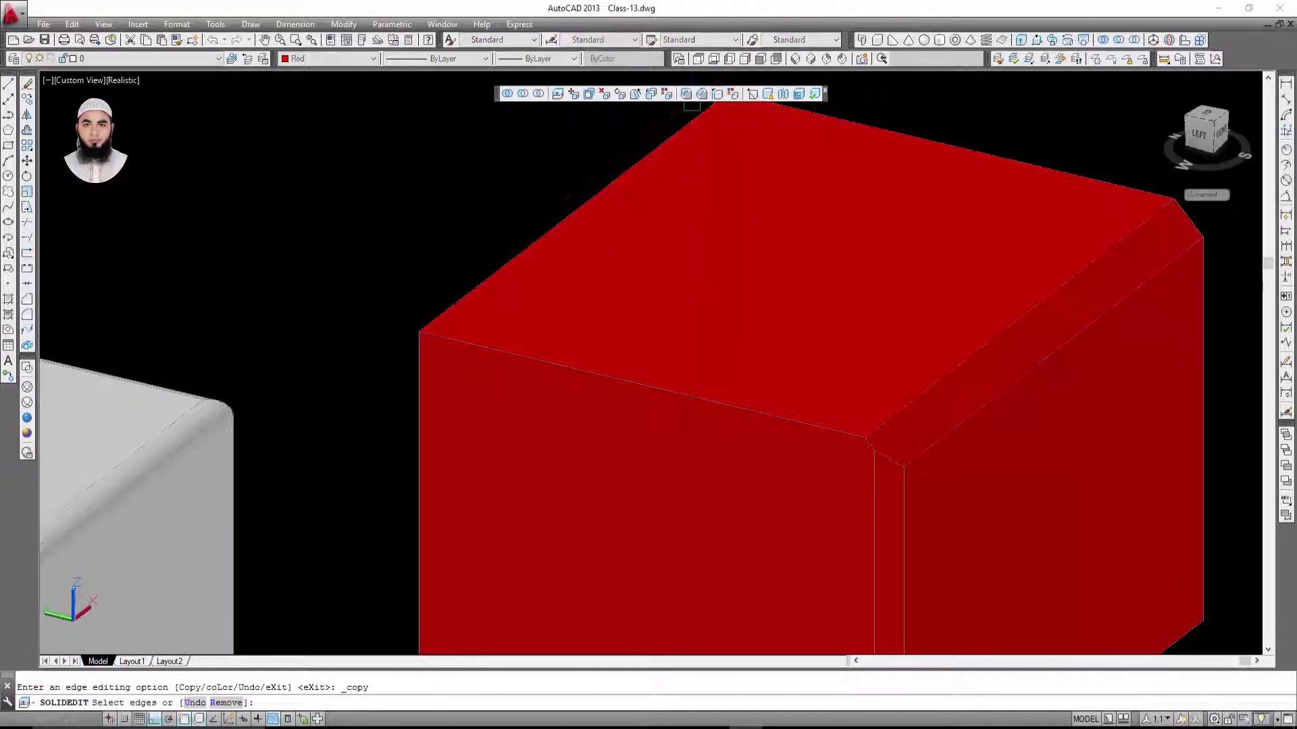
middle_drag(423, 485, 501, 346)
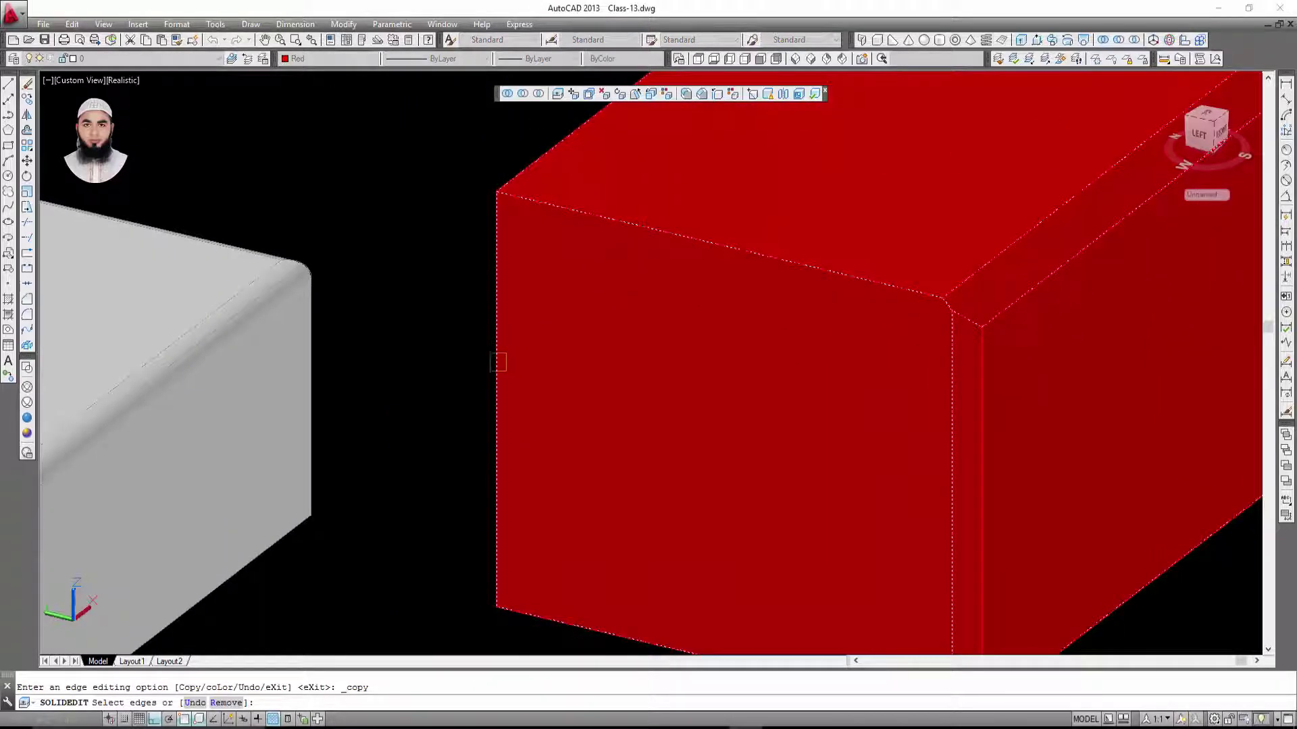
click(498, 362)
key(Return)
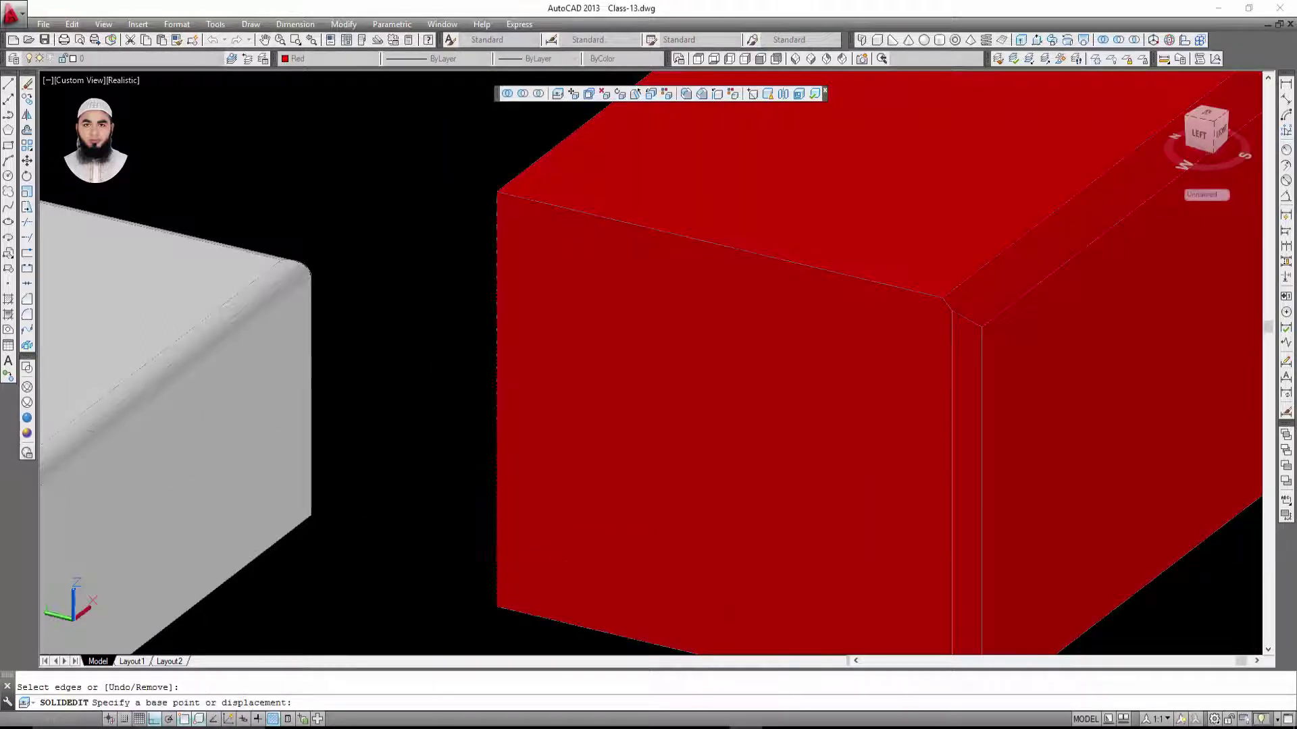
middle_drag(457, 473, 514, 278)
click(777, 503)
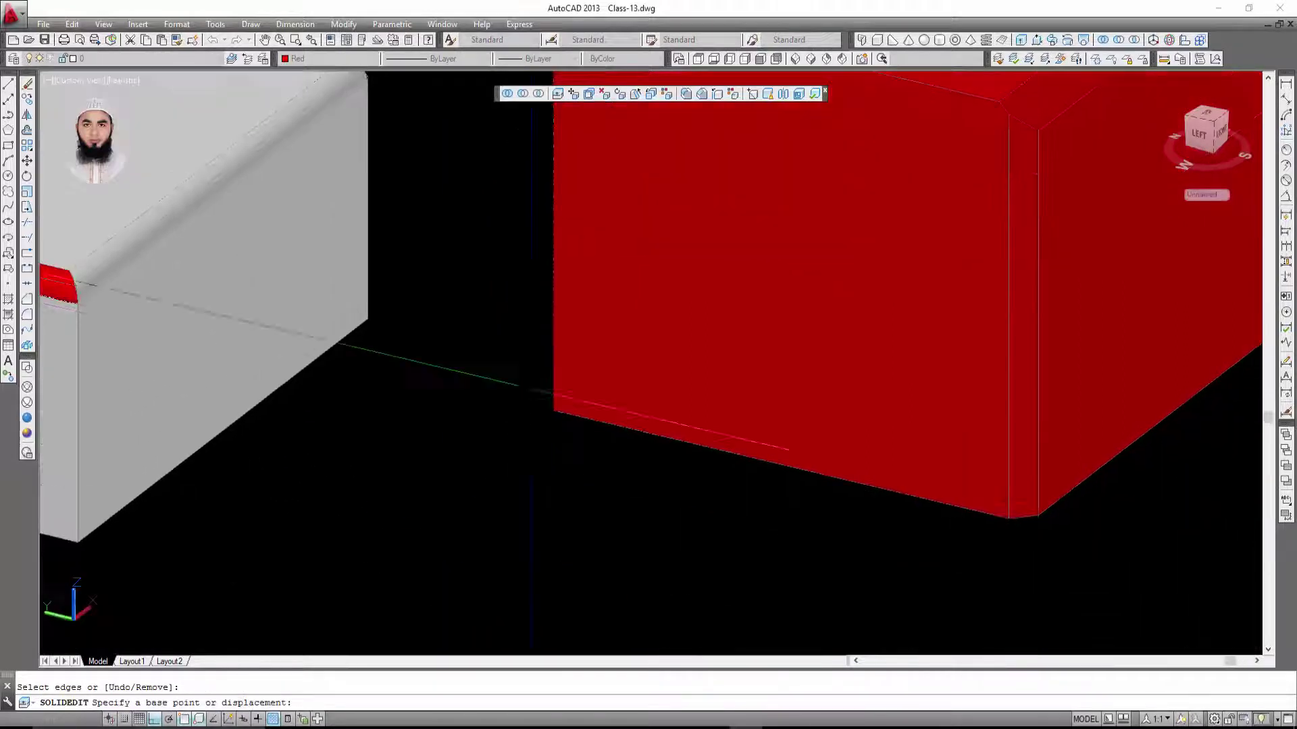
click(473, 517)
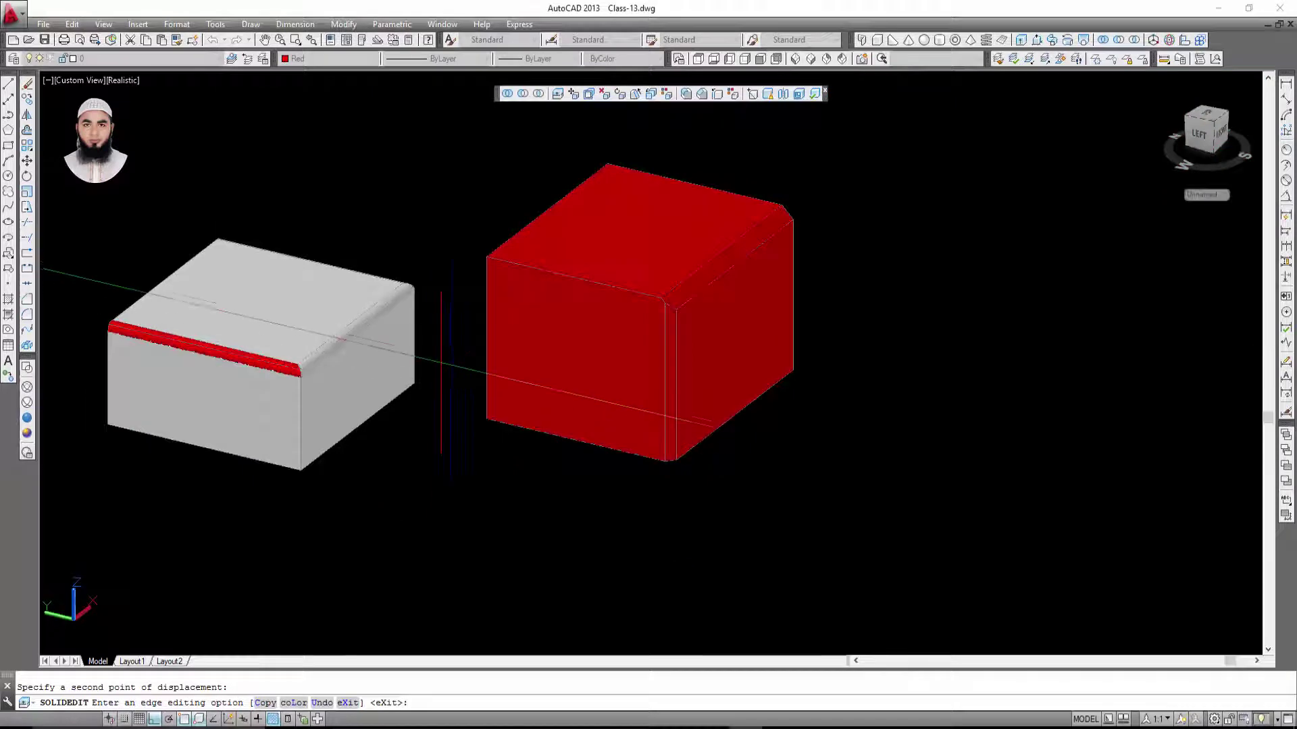
key(Return)
key(Escape)
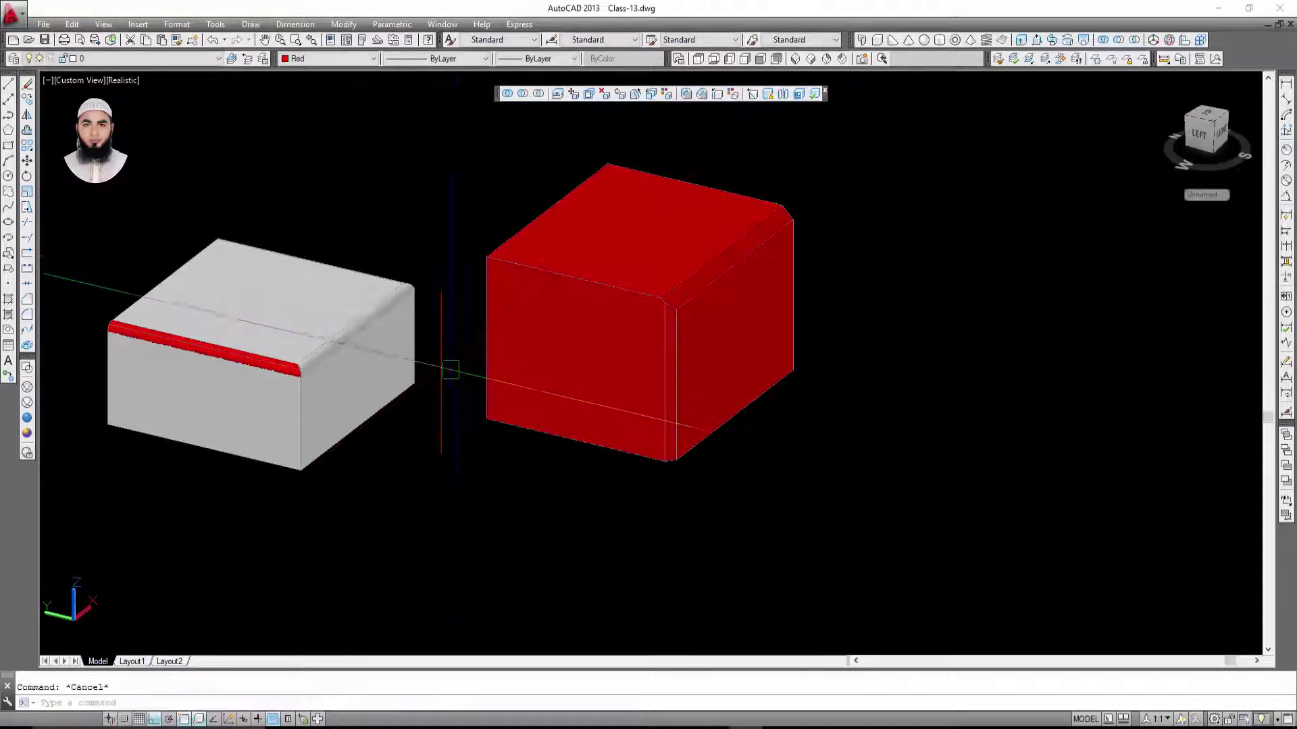
- Copy a vertical edge on the box's right side out as a line beside it
scroll(439, 362, up, 2)
scroll(734, 260, up, 1)
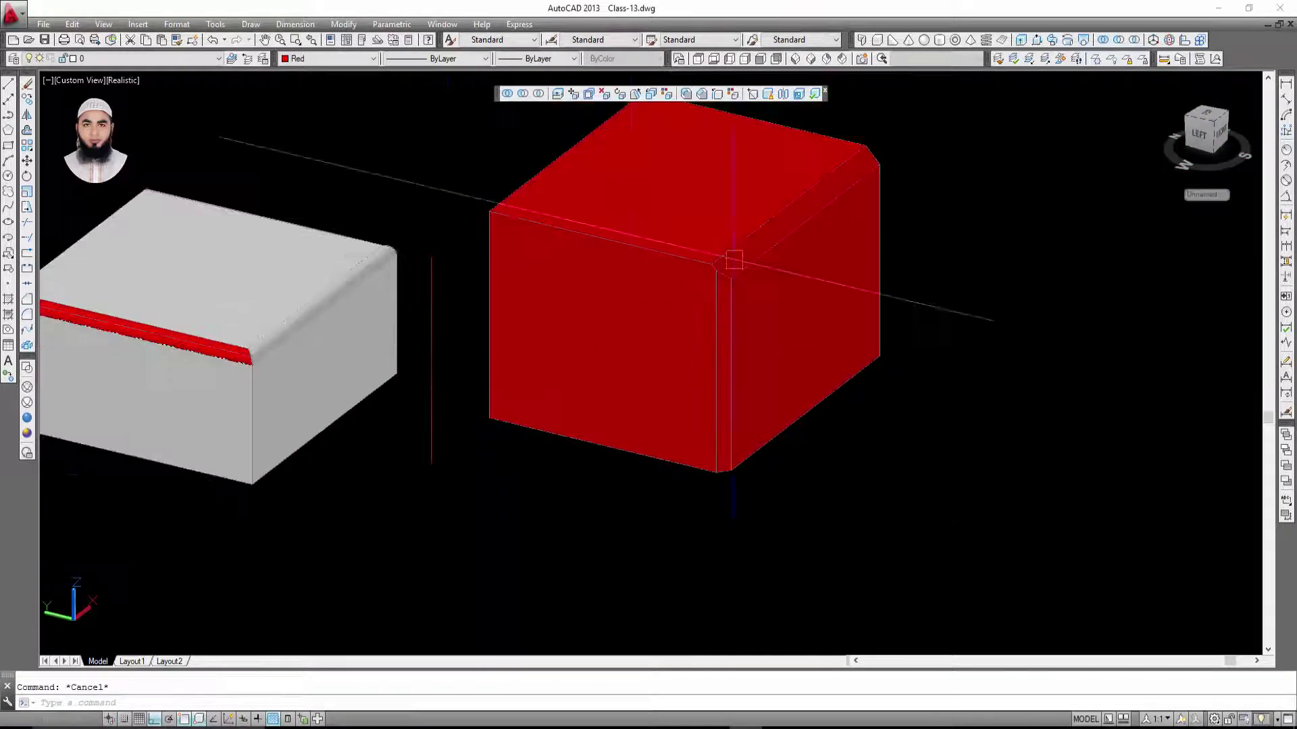
middle_drag(735, 260, 568, 212)
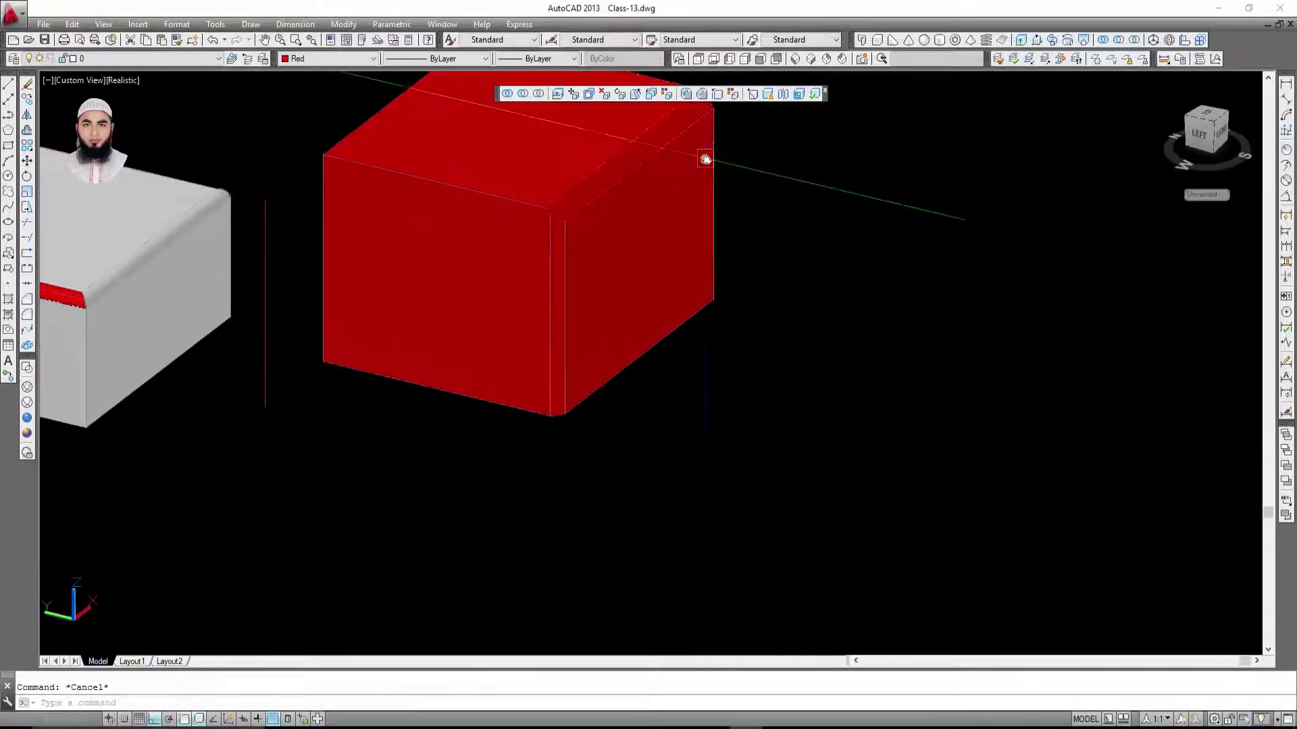
click(717, 95)
scroll(458, 412, up, 1)
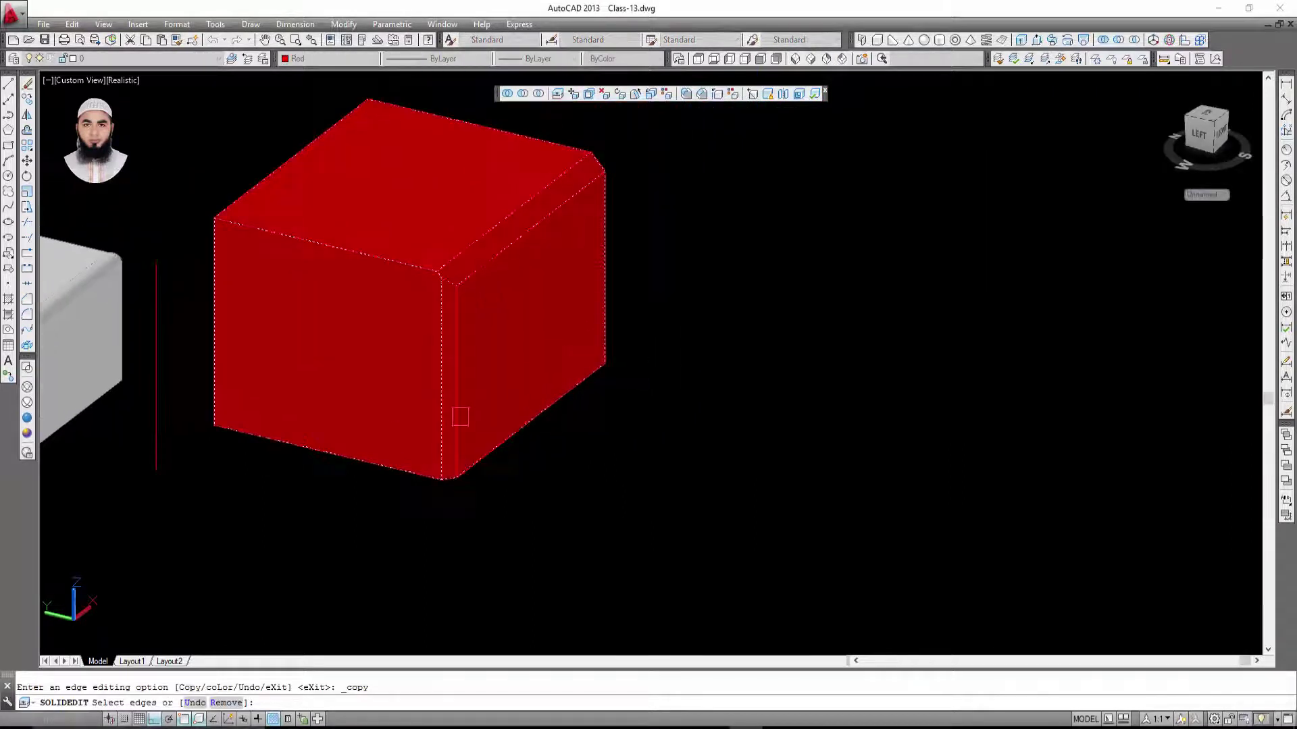
scroll(461, 417, up, 2)
click(459, 413)
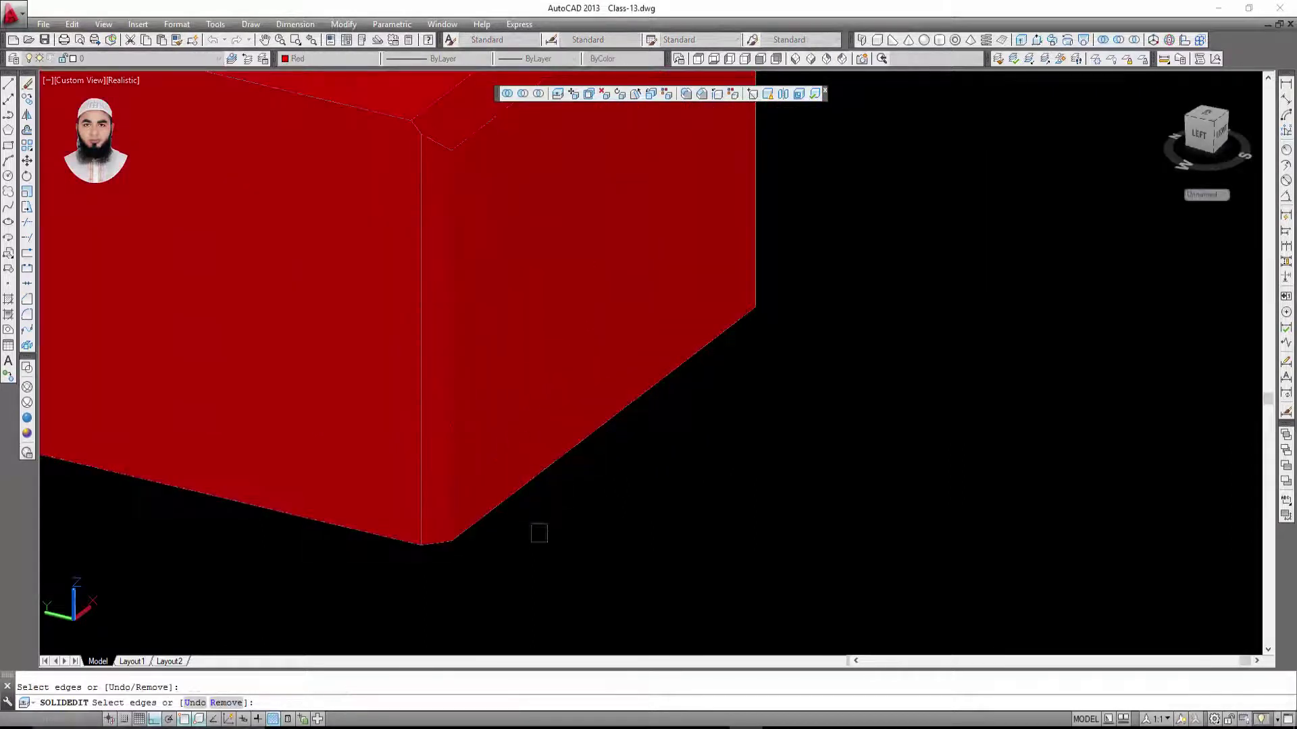
click(451, 540)
scroll(451, 540, down, 2)
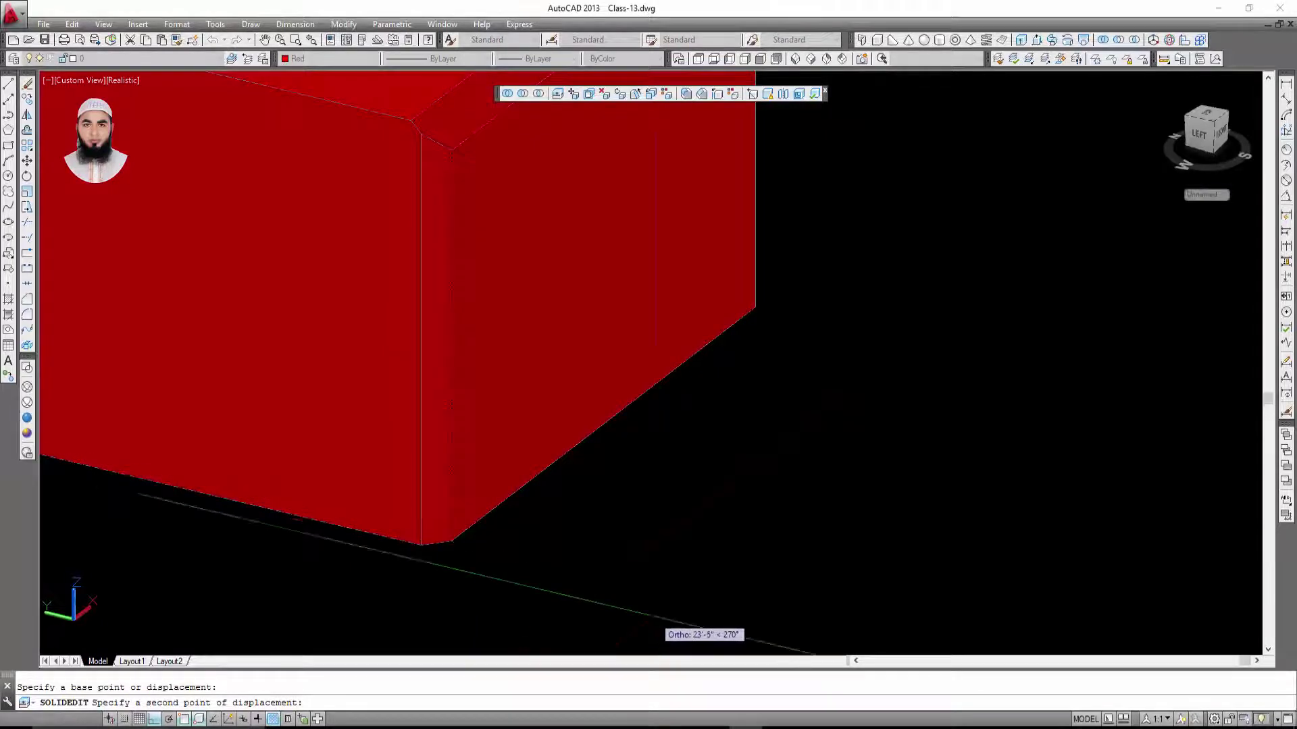
click(666, 618)
scroll(702, 520, down, 2)
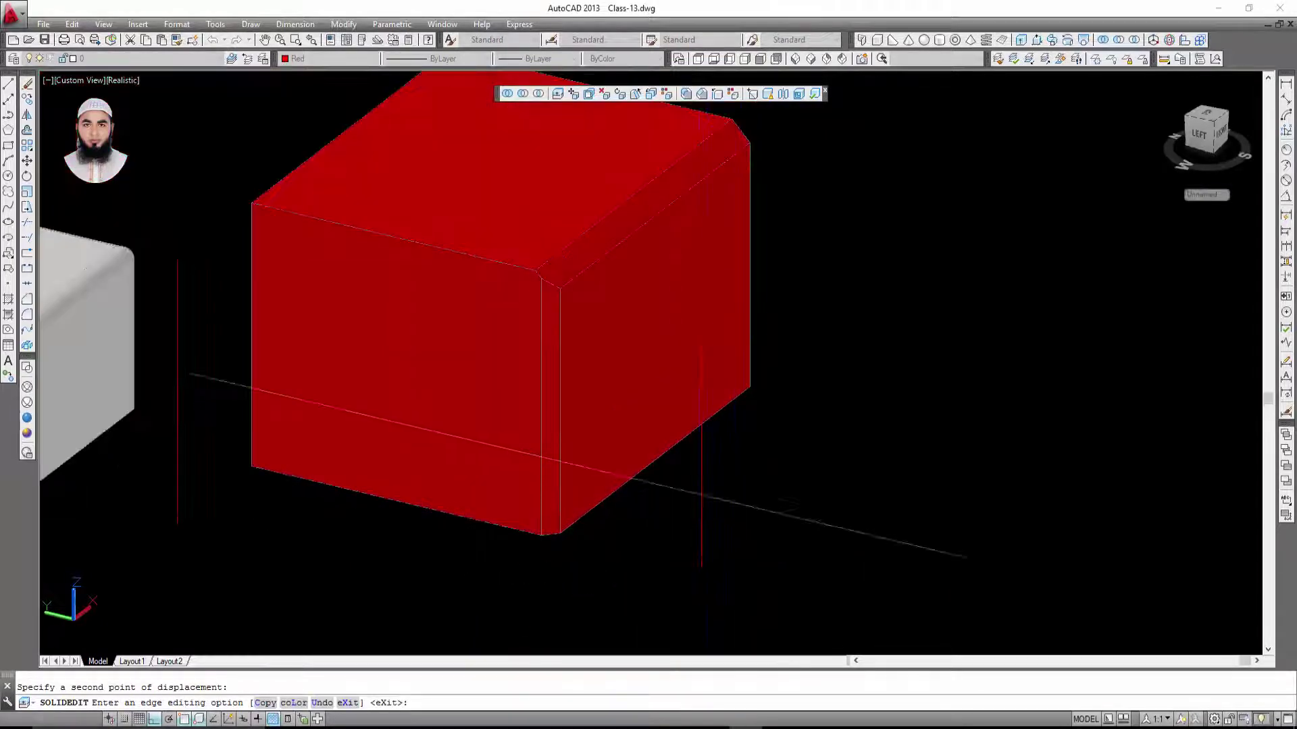
key(Return)
key(Return)
- Select the copied edge to confirm it is a separate line
click(701, 497)
middle_drag(833, 412, 779, 367)
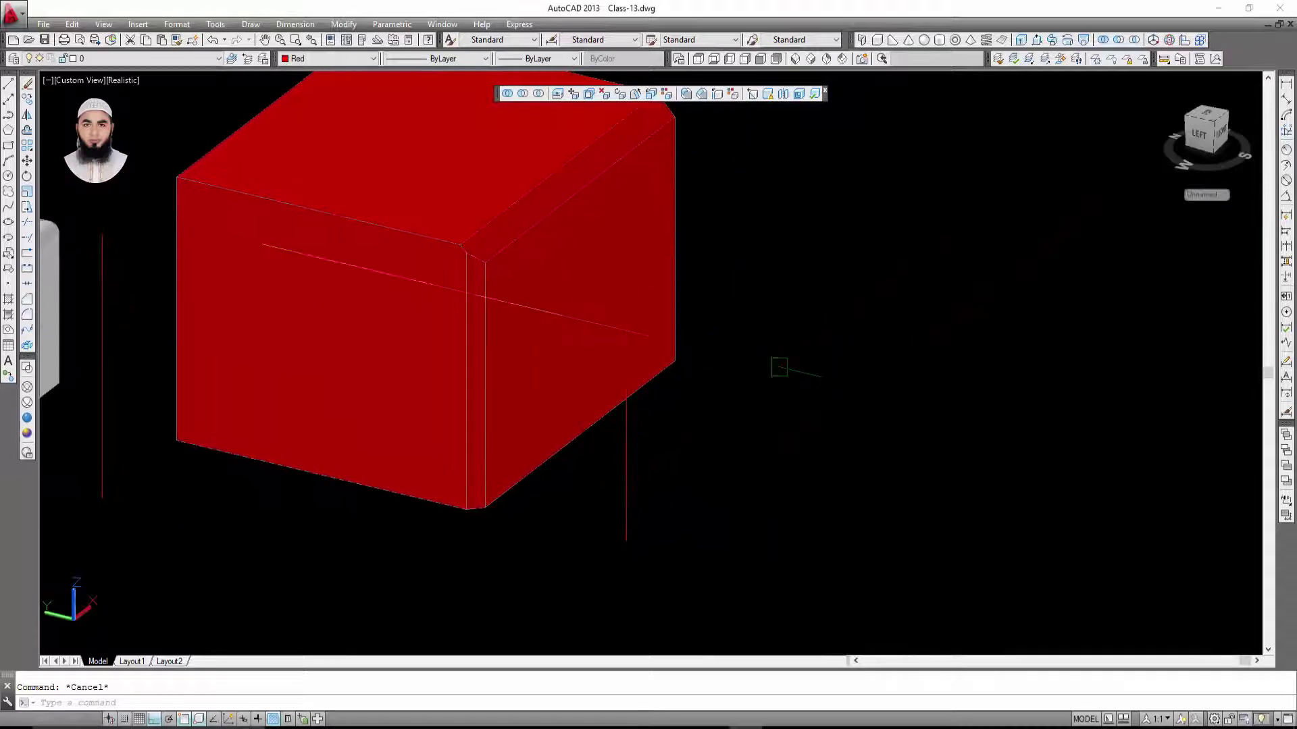
middle_drag(719, 189, 811, 263)
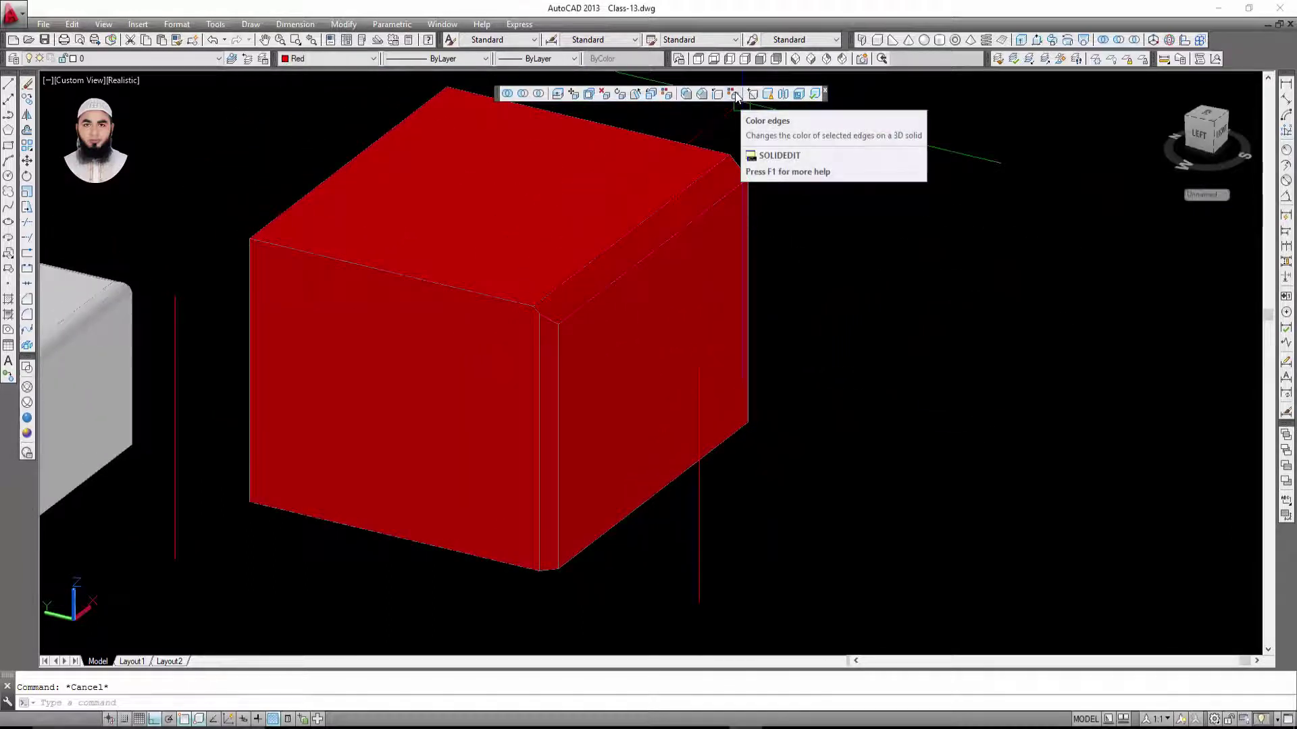
- Use Color Edges to recolour the grey box's front vertical edge red
middle_click(550, 342)
middle_click(550, 341)
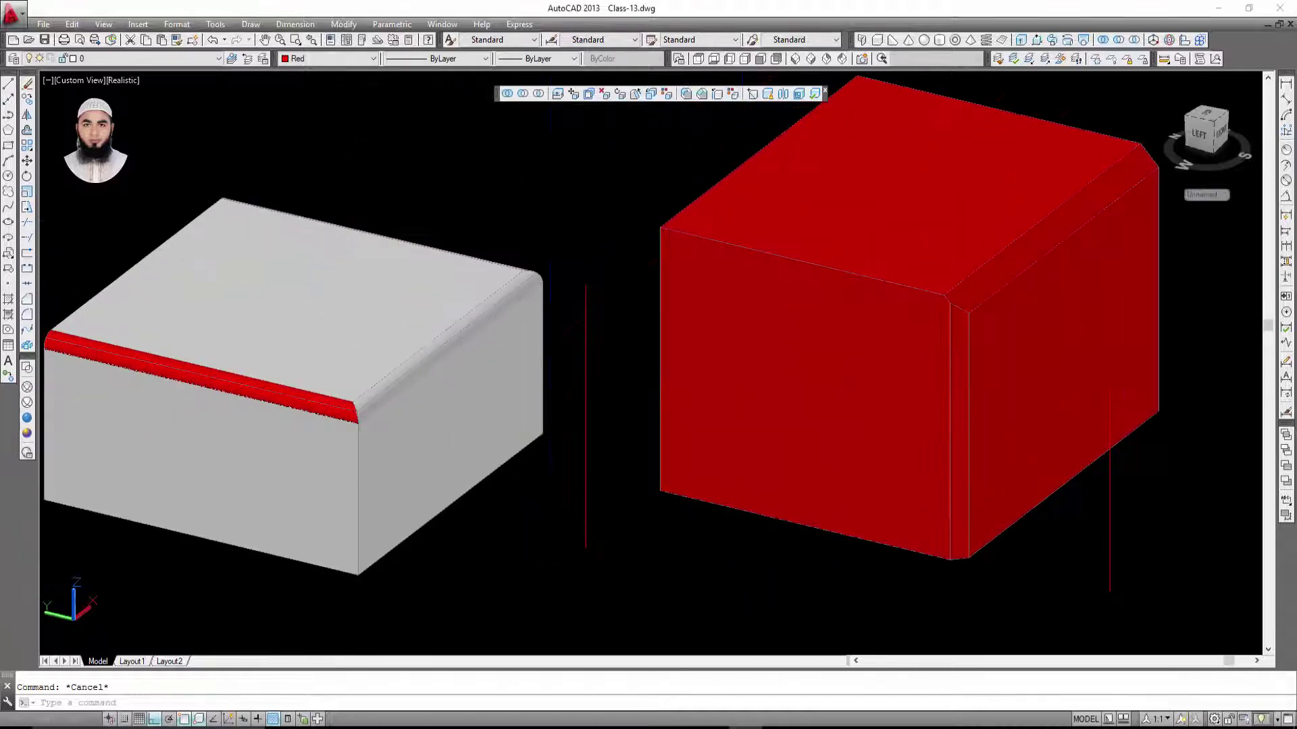
click(735, 94)
scroll(365, 529, up, 3)
scroll(439, 473, up, 3)
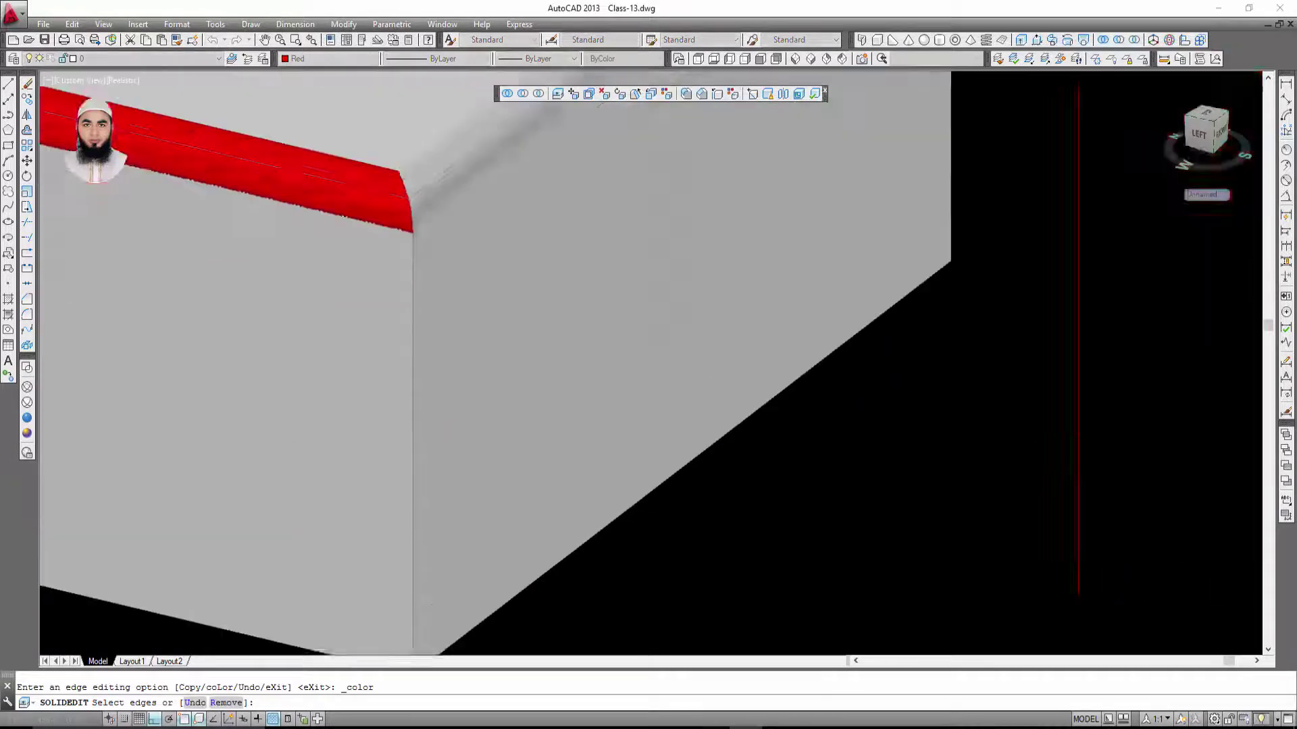
scroll(400, 428, up, 2)
scroll(401, 426, down, 2)
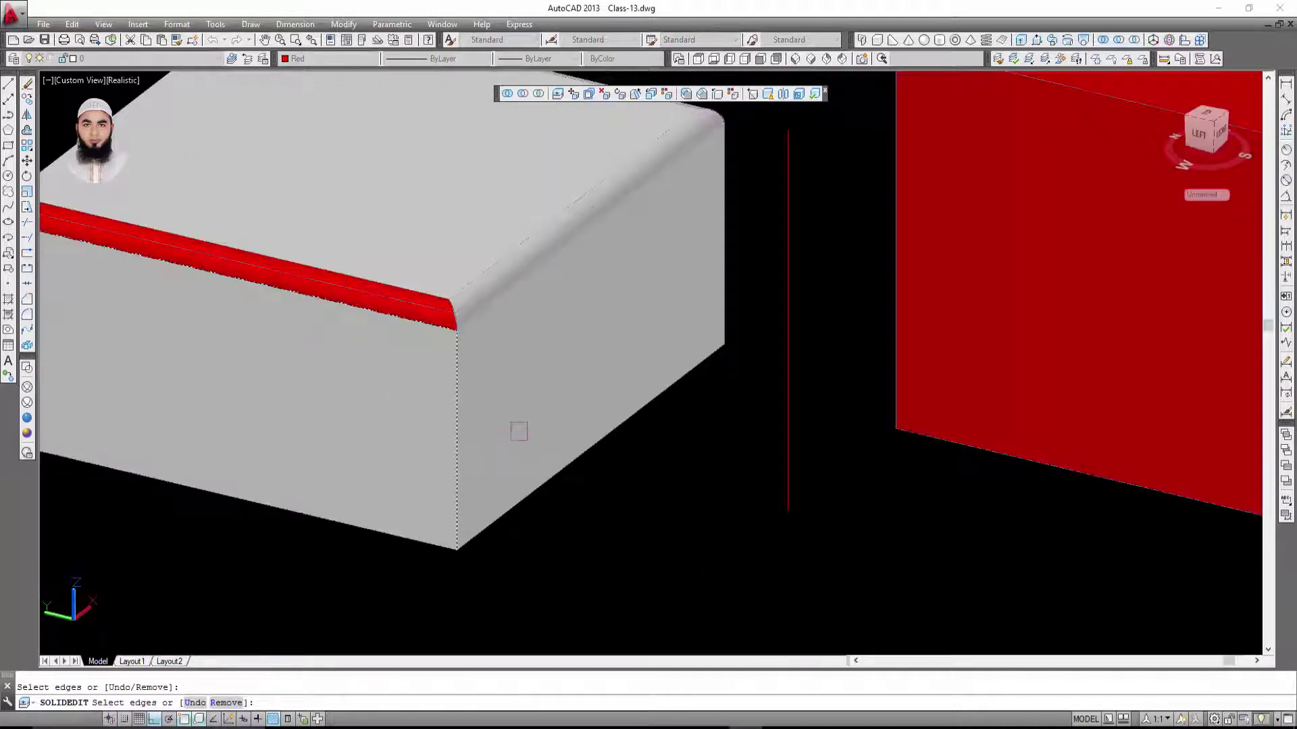
key(Return)
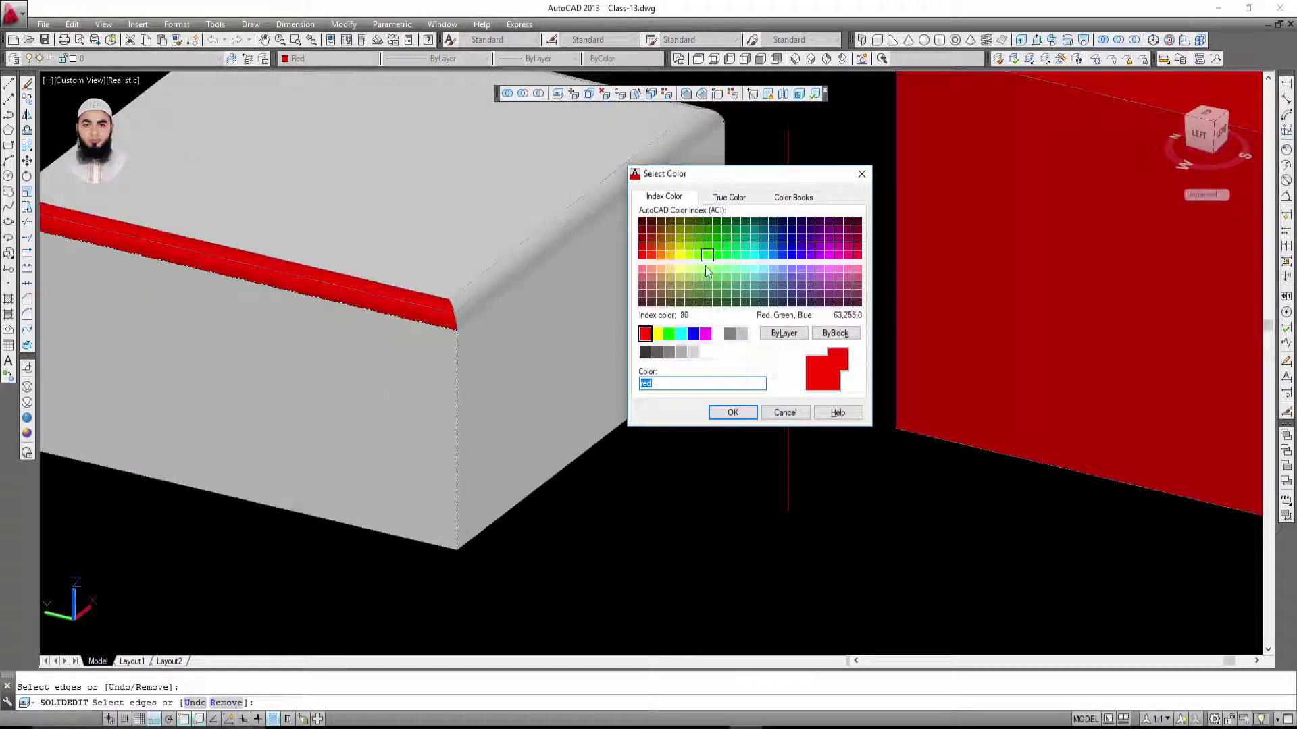
click(733, 415)
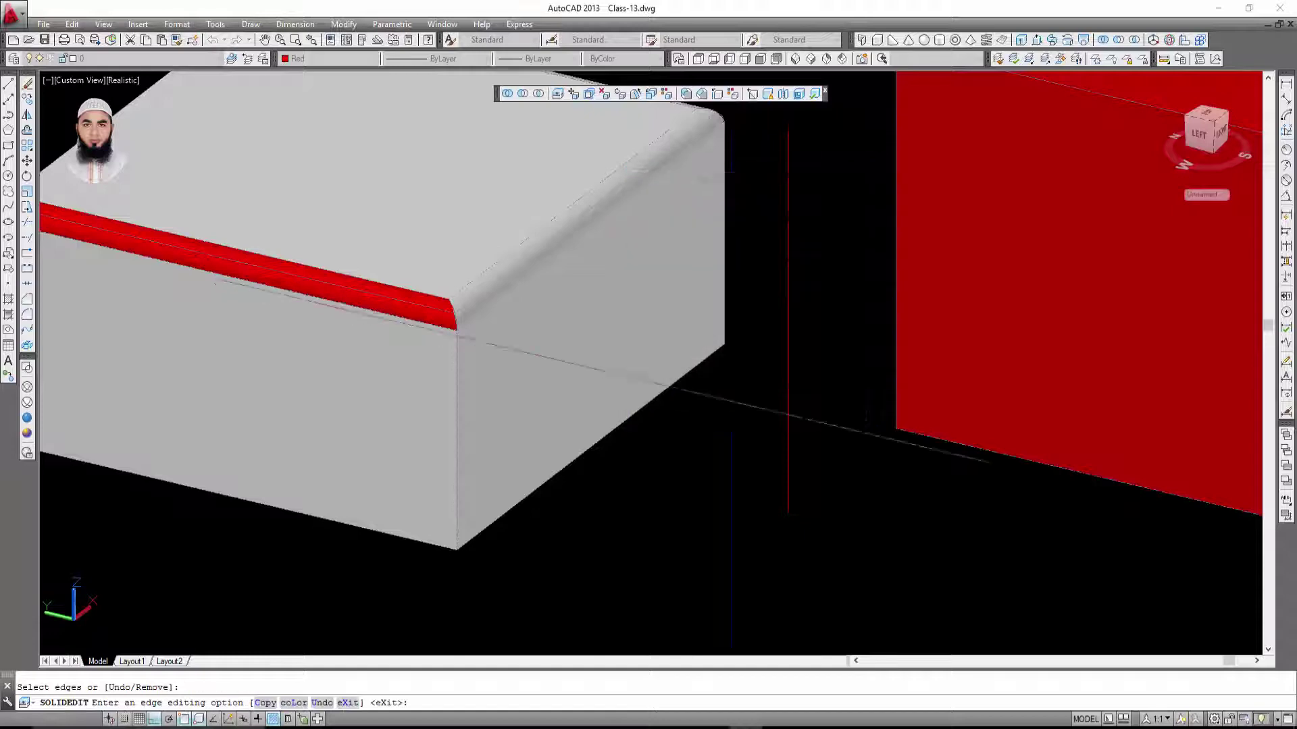
key(Return)
key(Escape)
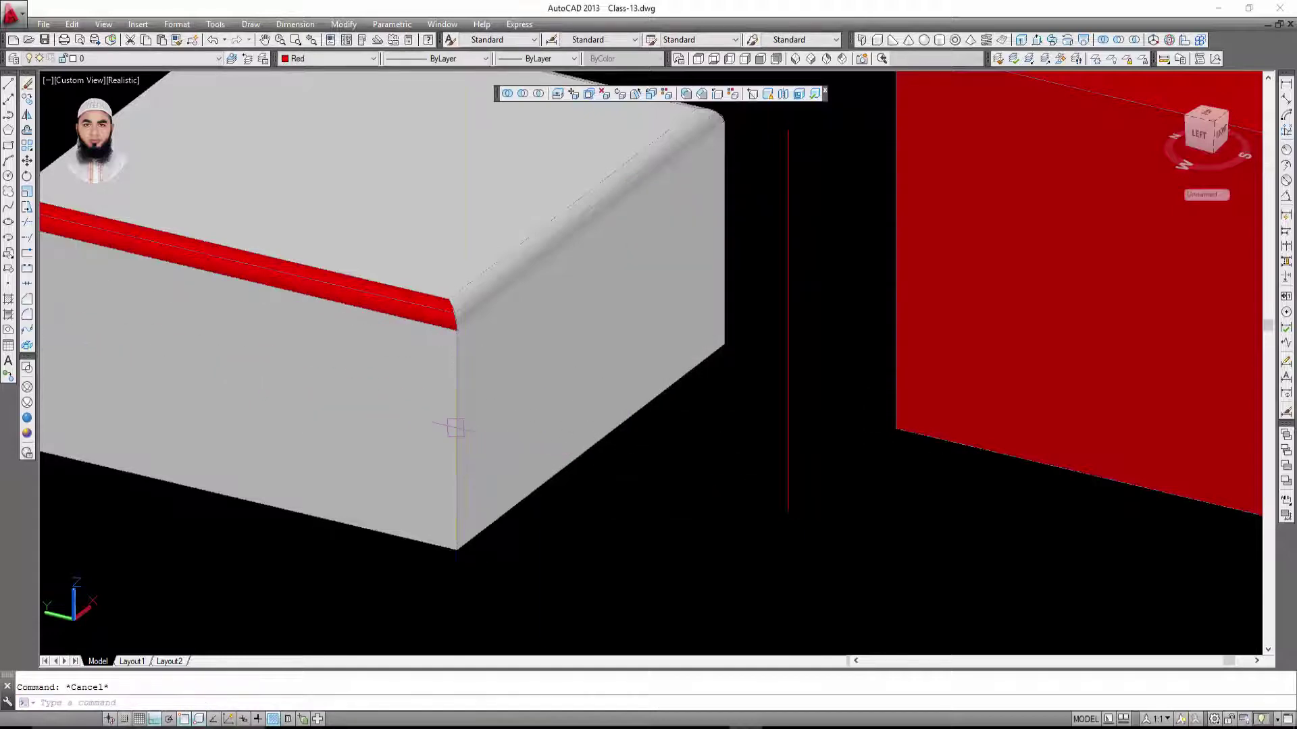
- Zoom in, select the grey box's vertical corner edge, and frame the corner
scroll(455, 428, up, 5)
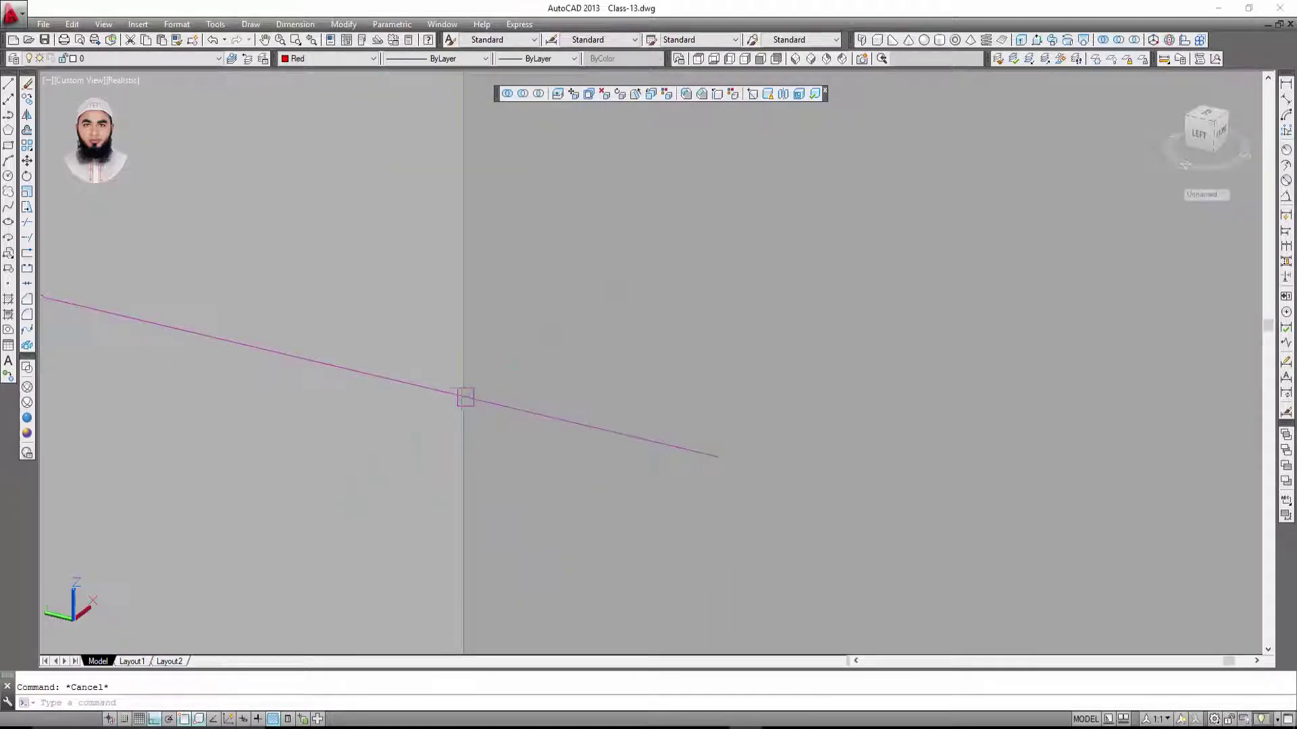
scroll(466, 397, down, 3)
scroll(458, 328, down, 2)
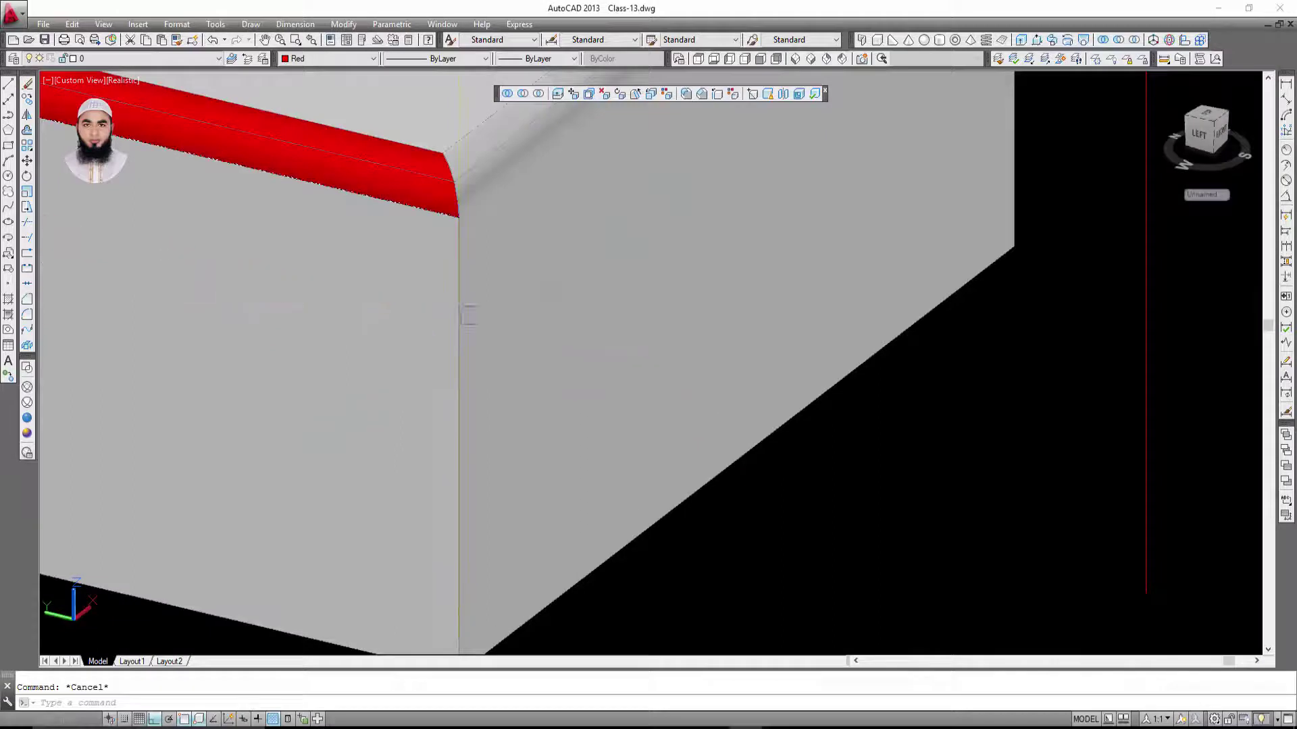
scroll(469, 315, up, 3)
scroll(463, 188, up, 2)
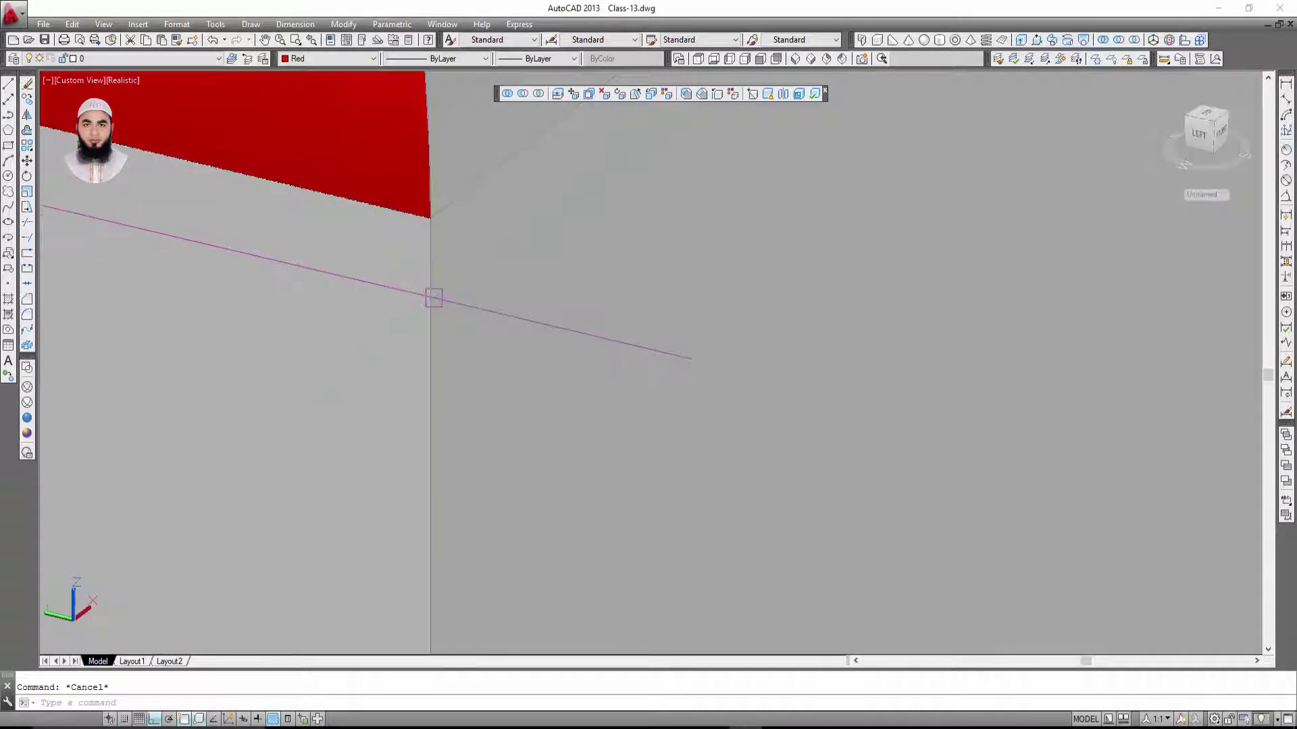
scroll(454, 292, up, 2)
click(397, 285)
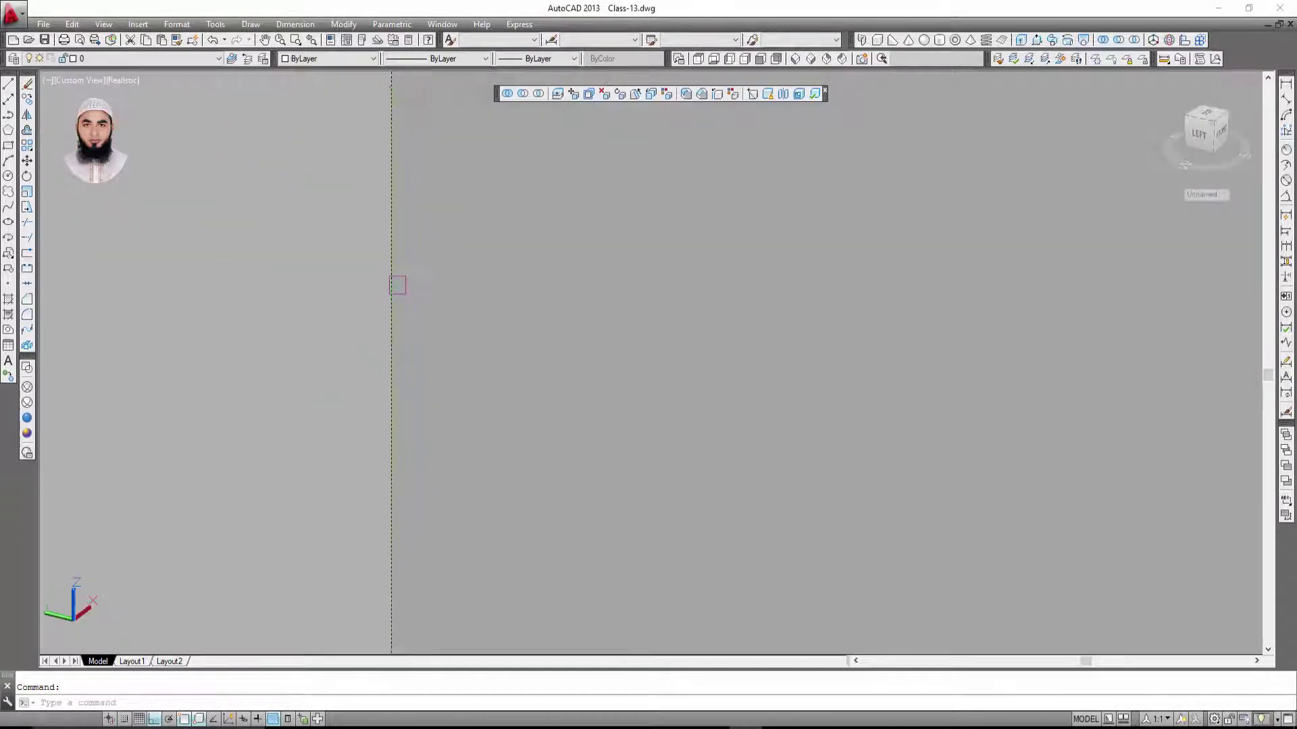
scroll(392, 296, down, 2)
scroll(461, 286, down, 1)
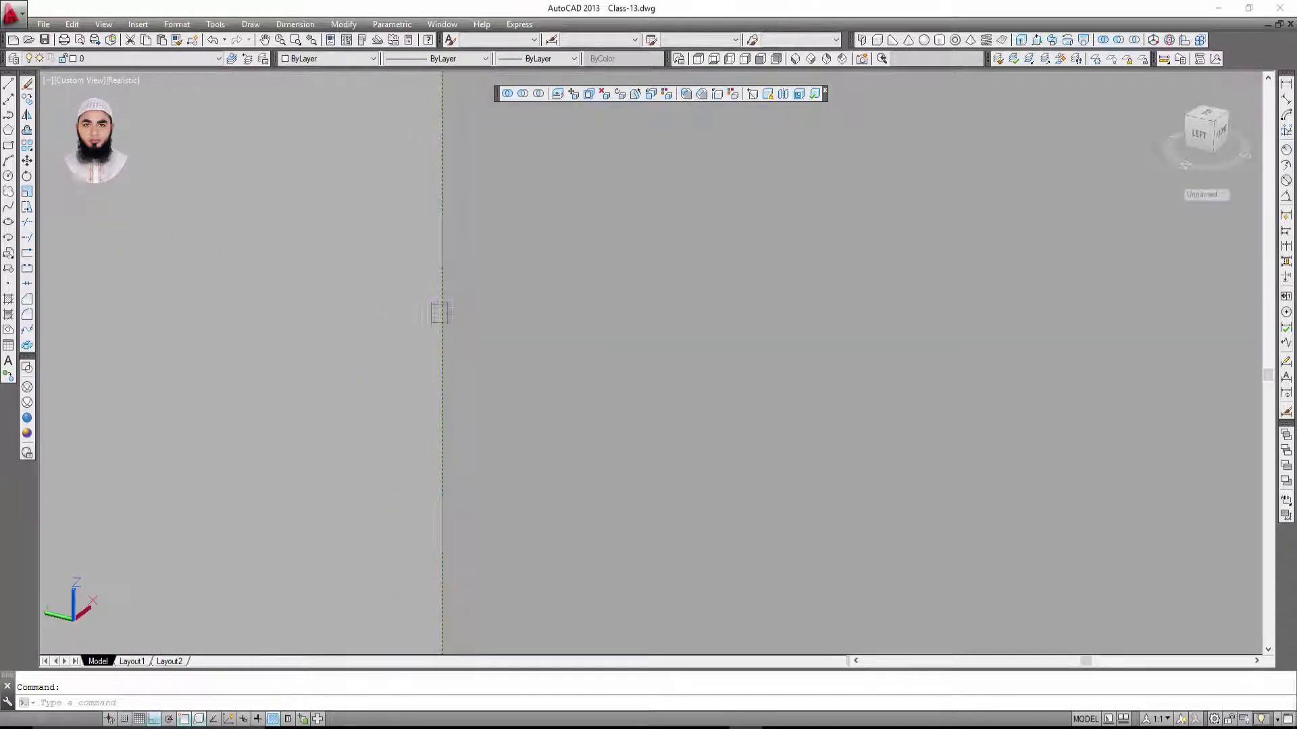
scroll(454, 351, down, 1)
scroll(457, 385, down, 2)
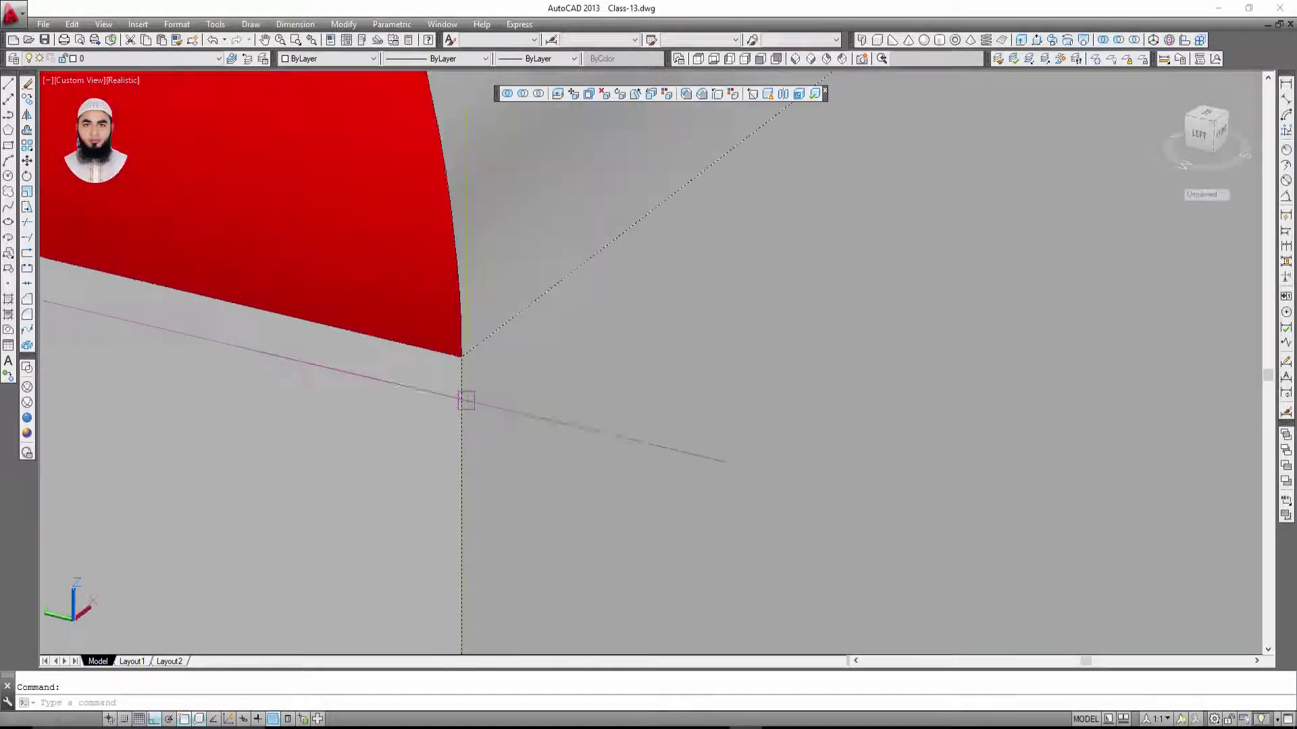
scroll(614, 385, down, 5)
scroll(783, 282, up, 2)
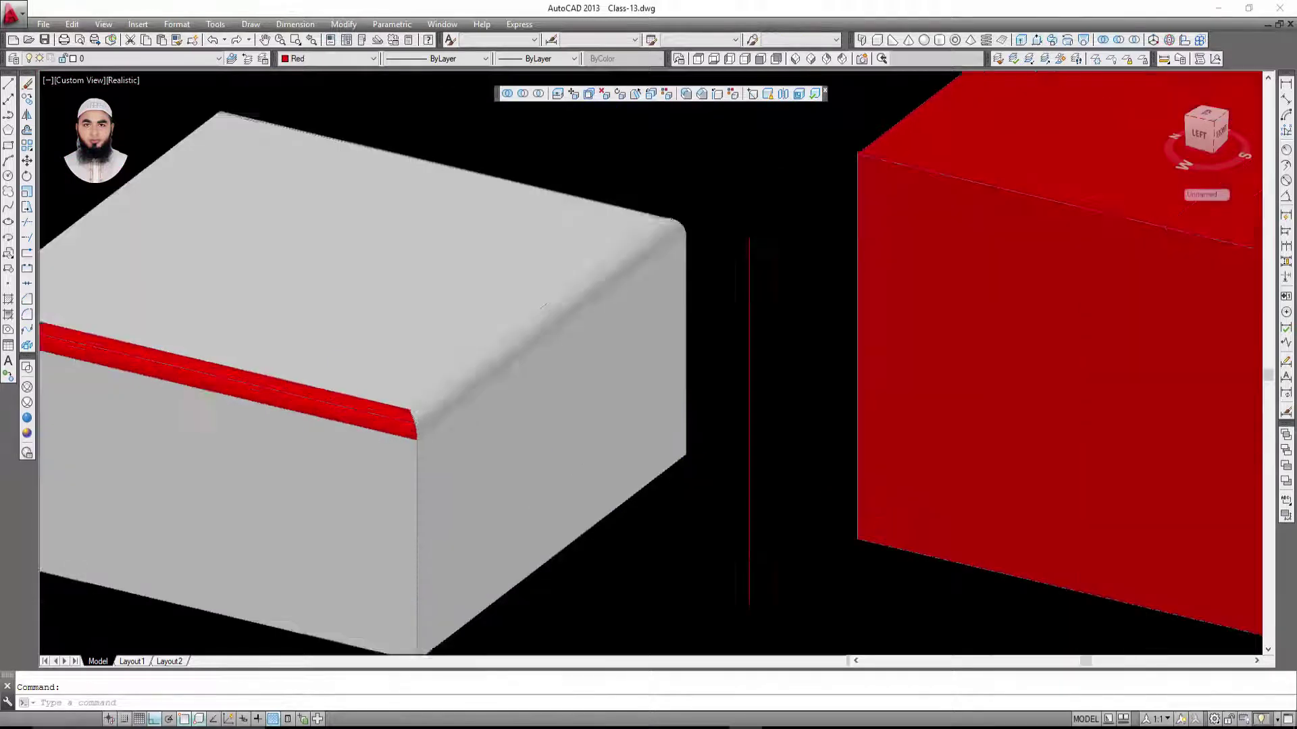
scroll(783, 282, up, 2)
middle_drag(782, 282, 615, 360)
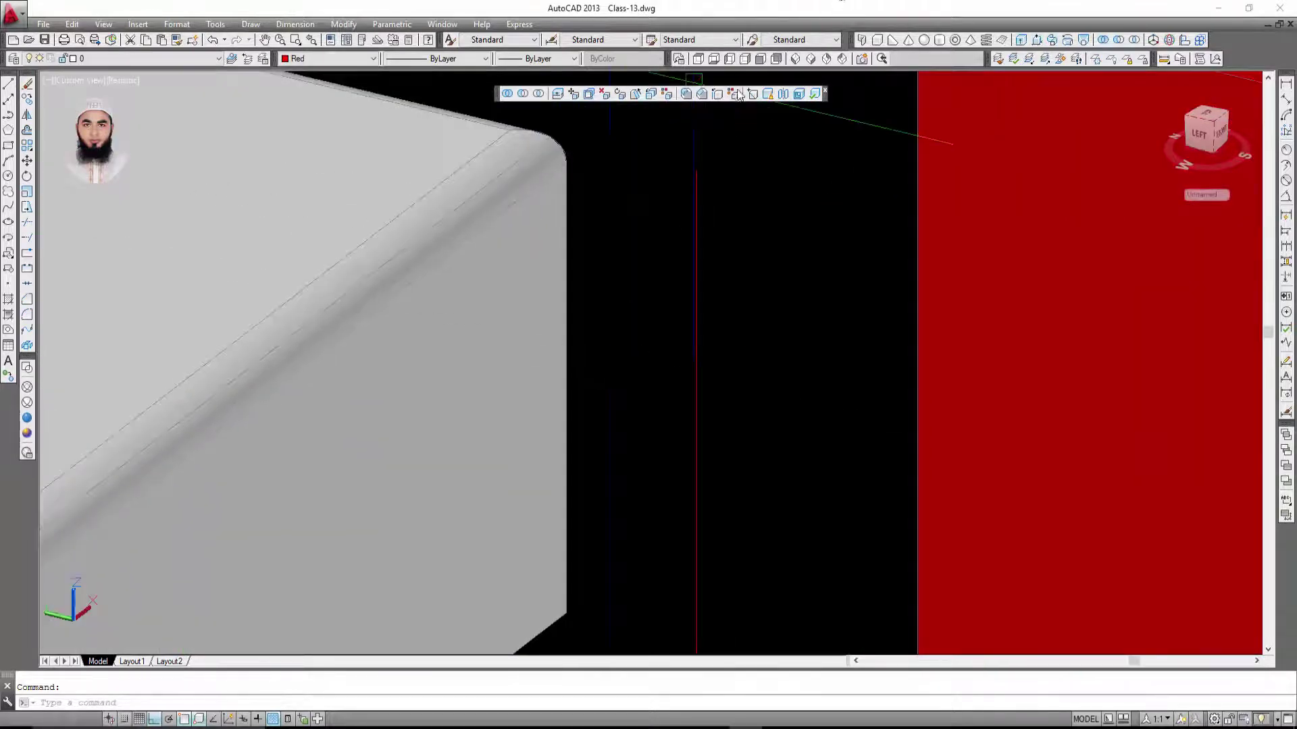
- Recolour the grey box's corner edge blue with Color Edges
click(740, 93)
scroll(571, 310, up, 3)
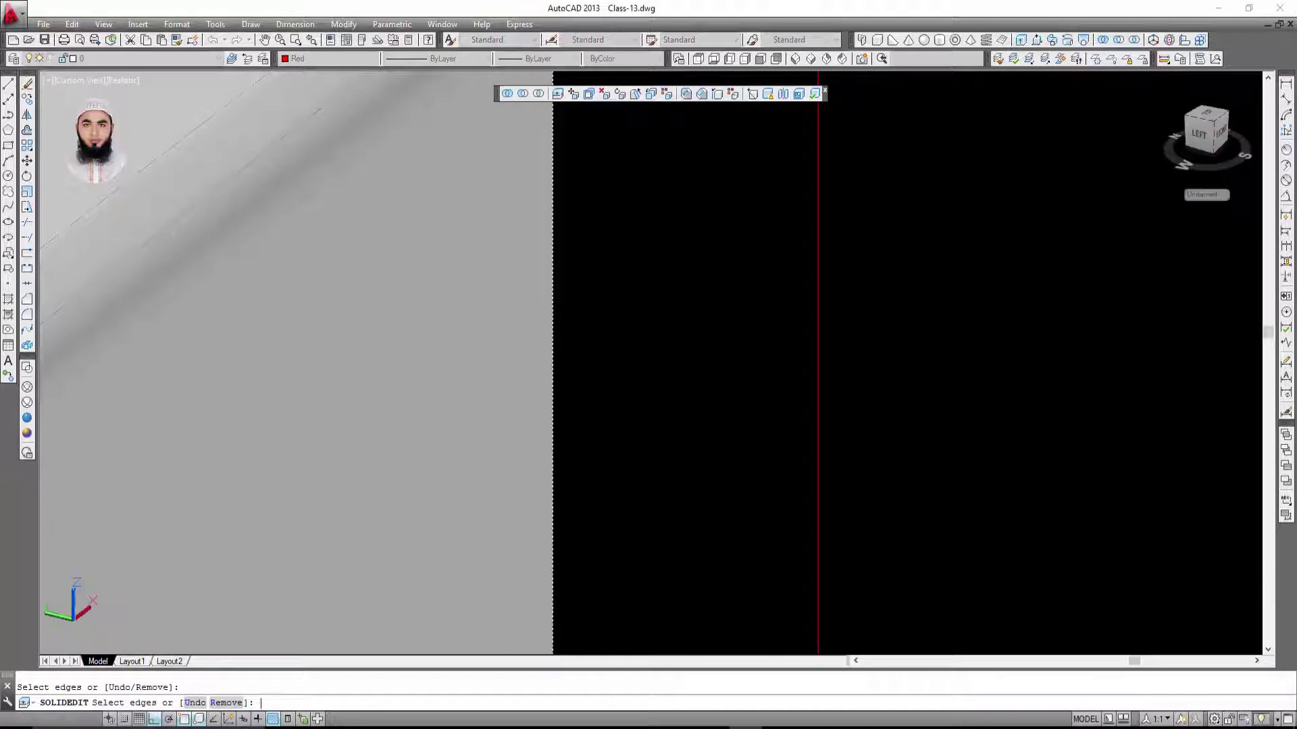
key(Return)
text(blue)
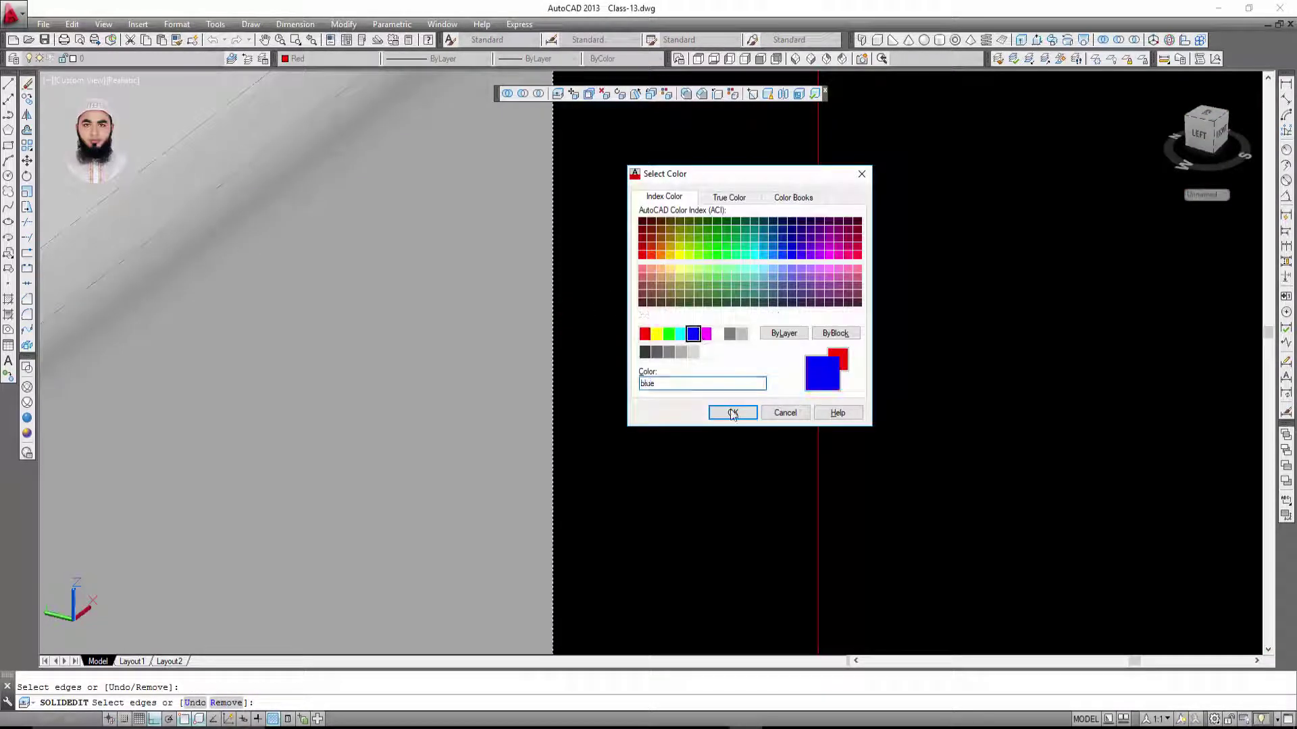
click(732, 413)
key(Return)
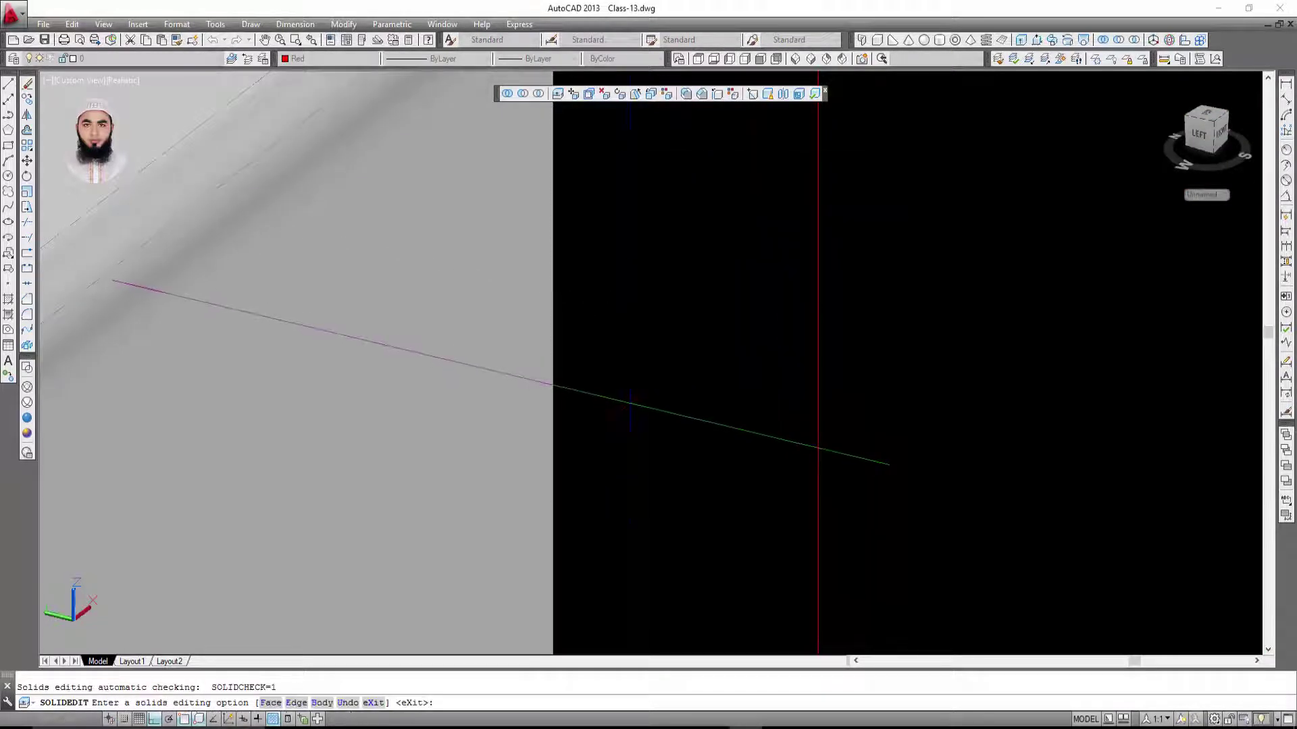
key(Return)
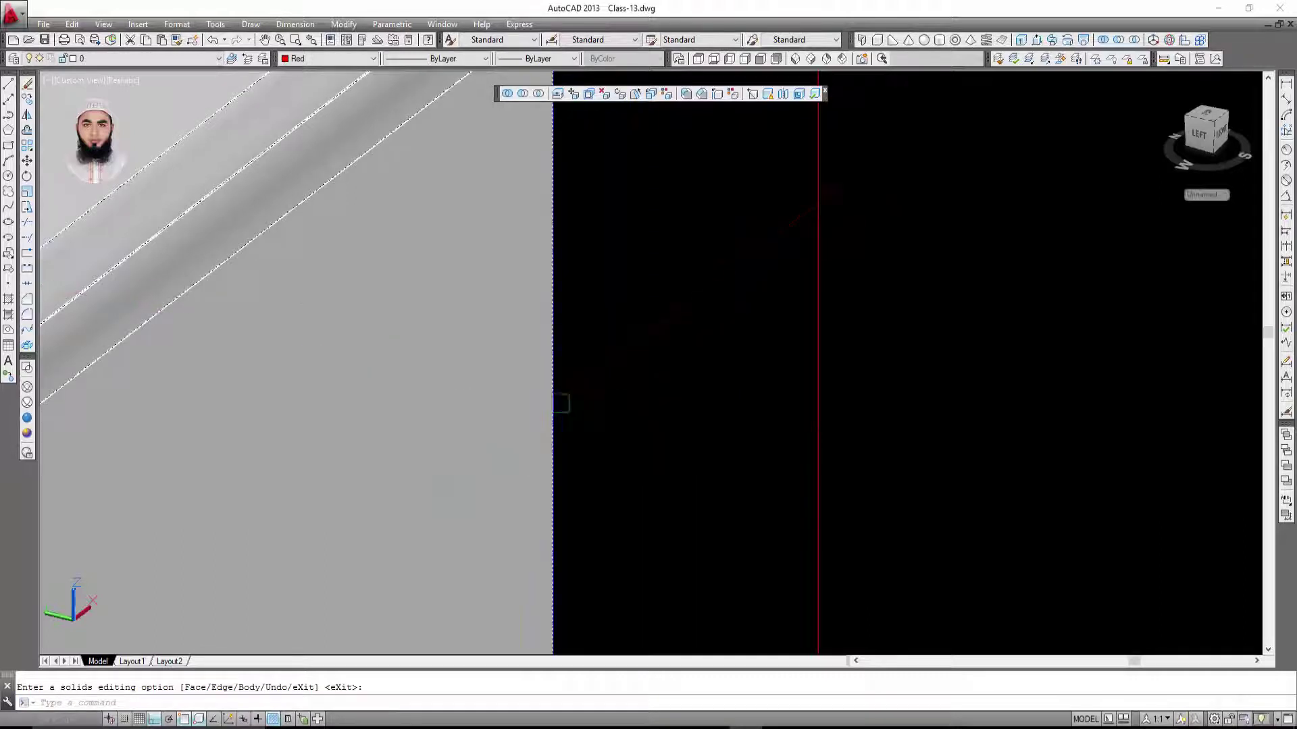
- Cancel the leftover solid-editing prompt and pan to frame both boxes
scroll(562, 403, up, 3)
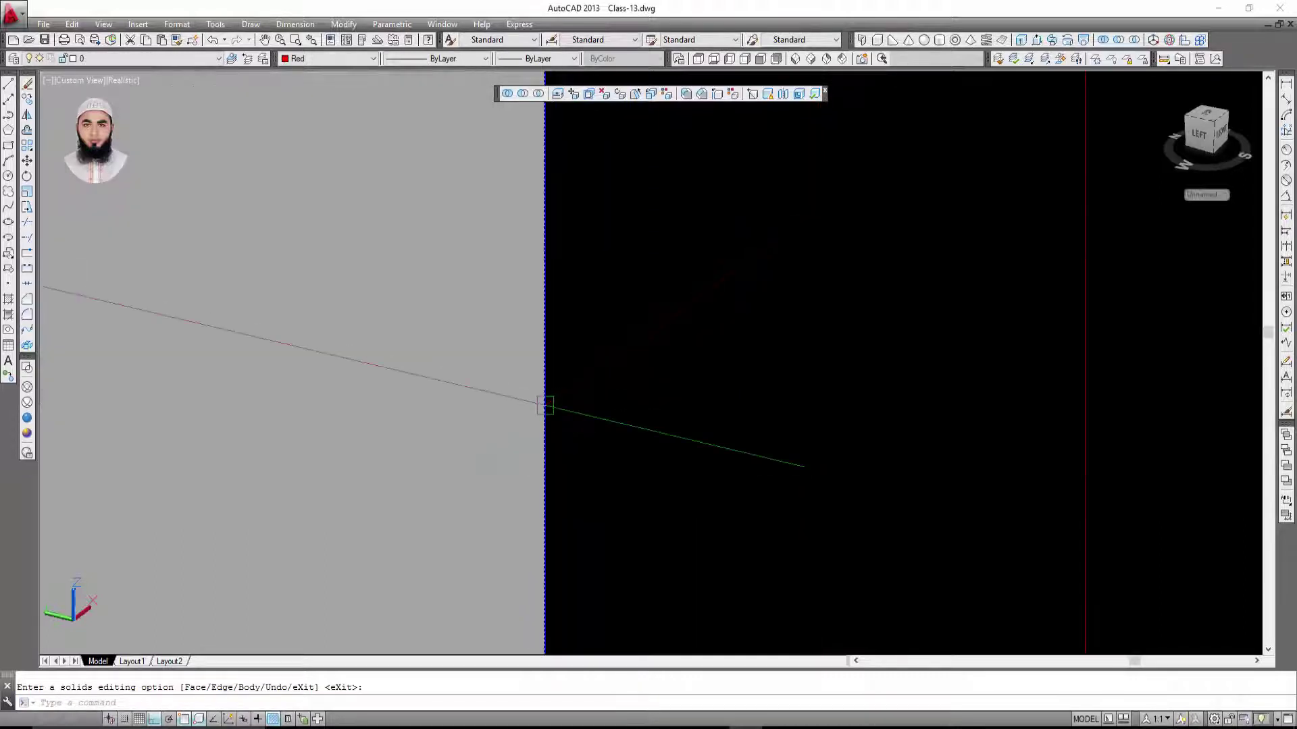
scroll(547, 405, up, 2)
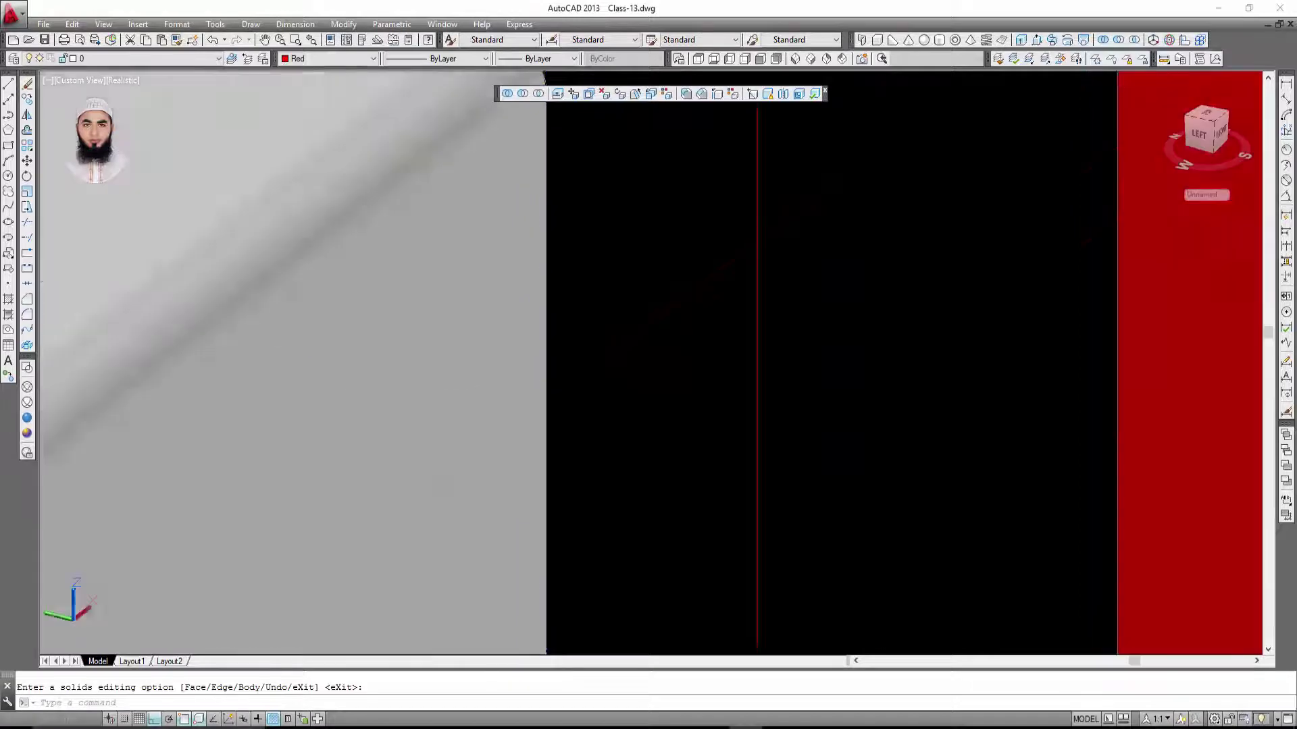
scroll(547, 406, down, 5)
middle_drag(570, 396, 497, 333)
key(Escape)
middle_drag(1011, 240, 875, 298)
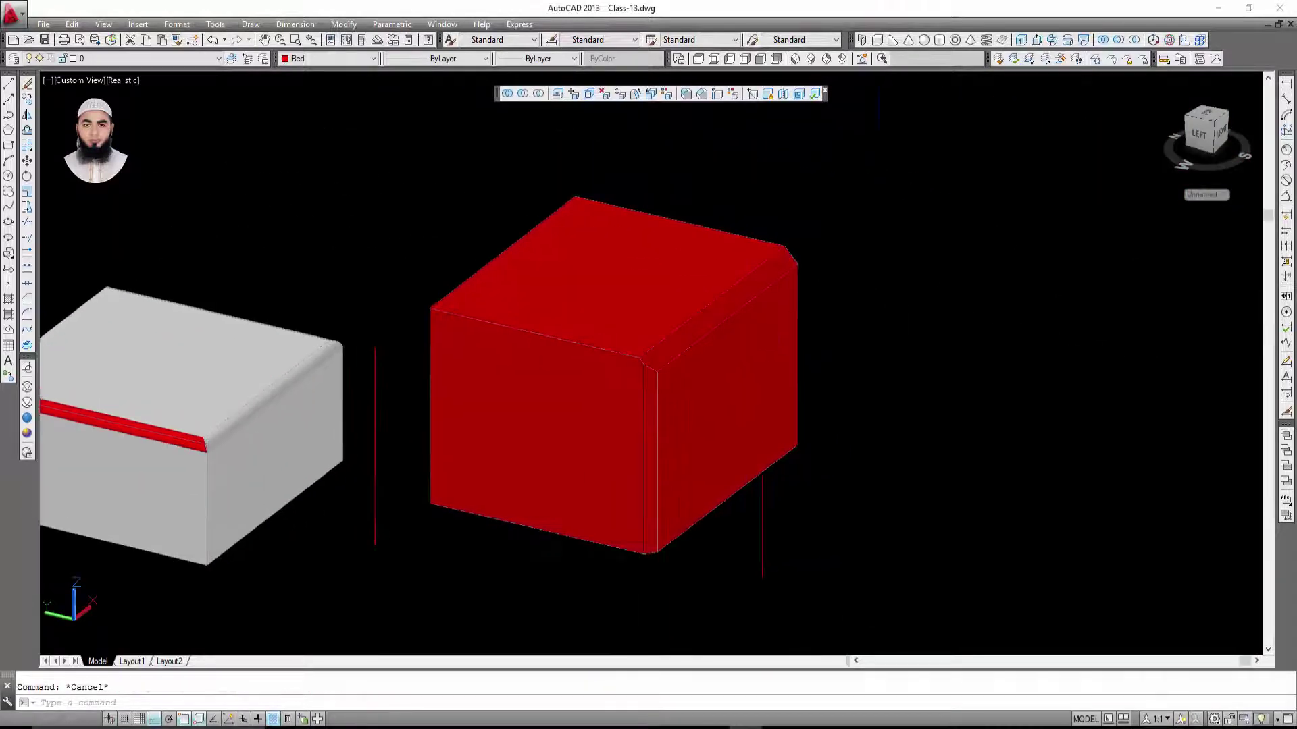
scroll(892, 297, down, 2)
scroll(553, 410, up, 4)
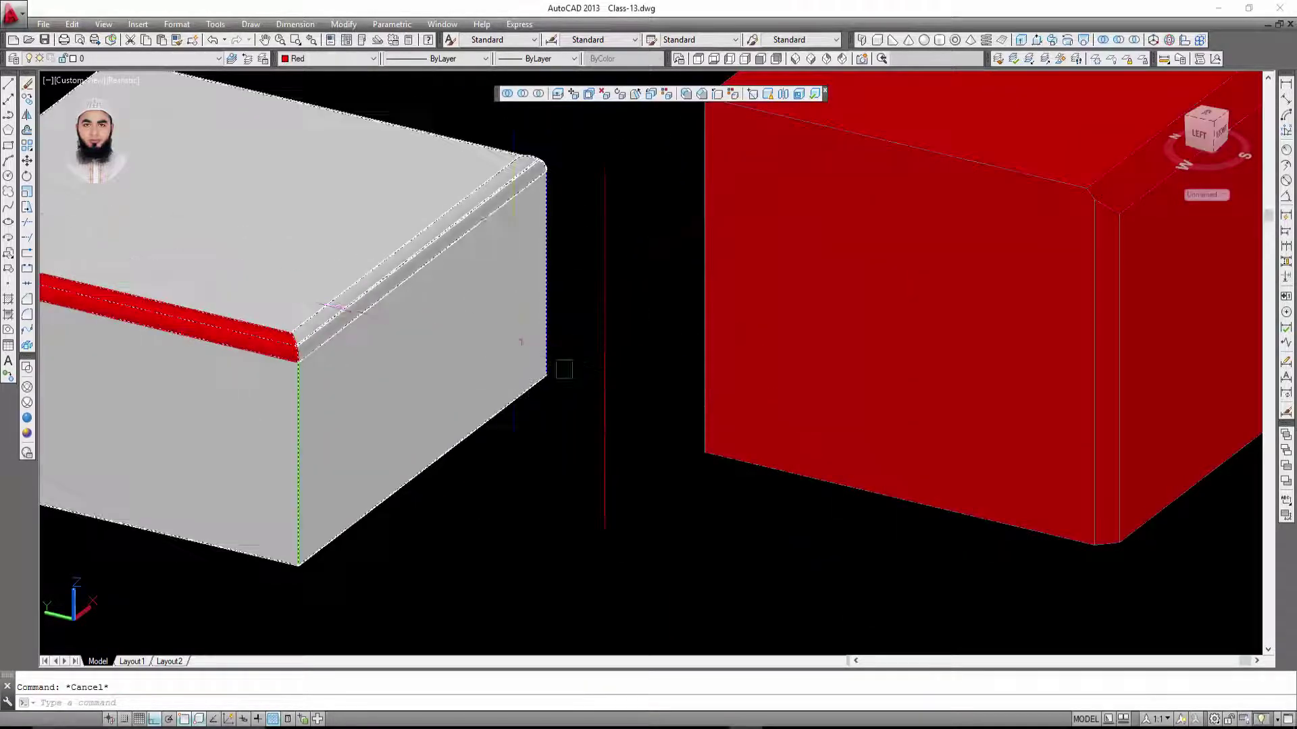
scroll(557, 368, down, 2)
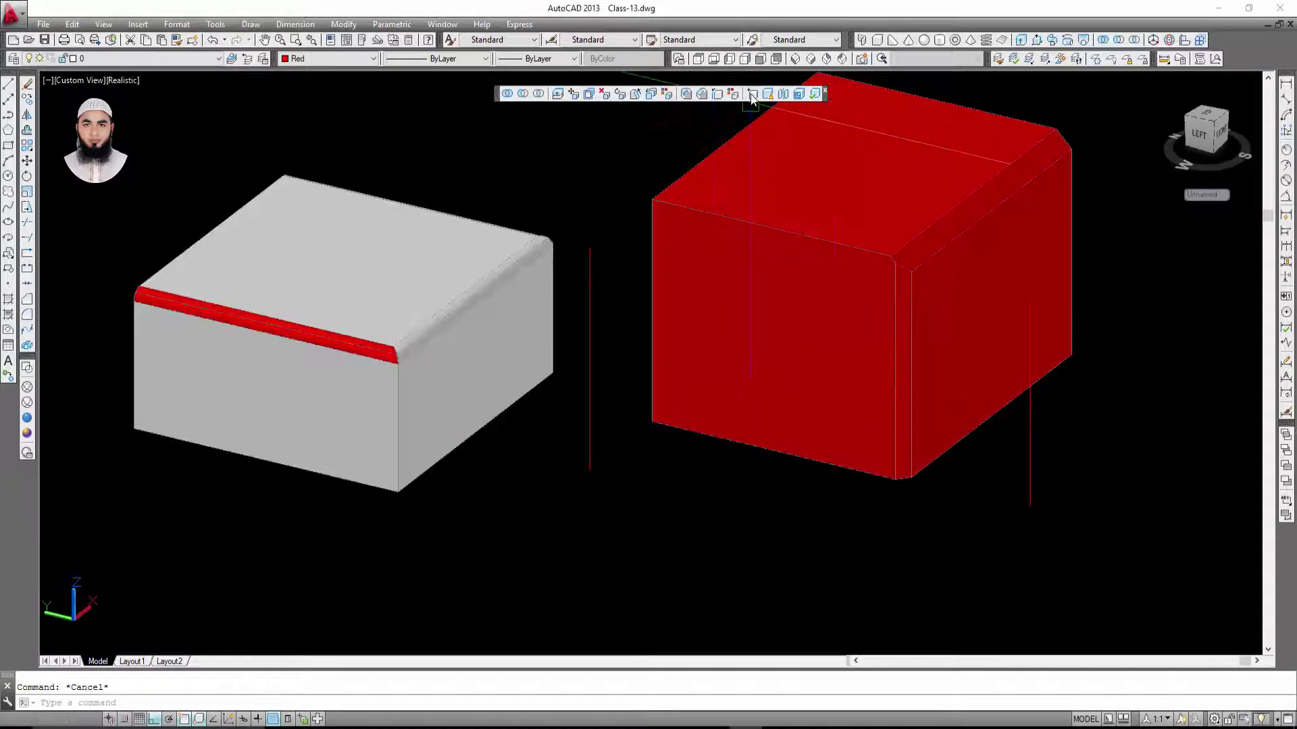
- Orbit down onto the Juwel box to inspect the logo shape on its top
scroll(757, 236, down, 3)
scroll(782, 289, down, 2)
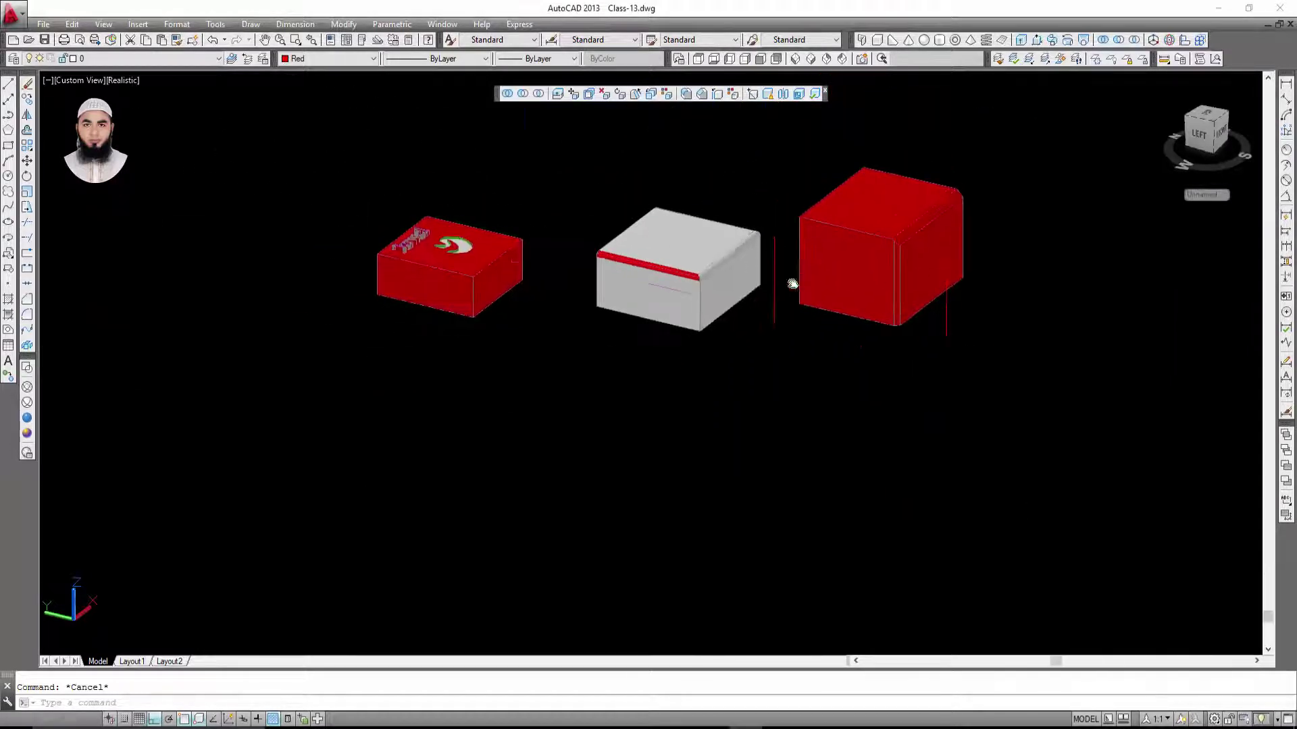
scroll(409, 238, up, 5)
scroll(758, 238, up, 5)
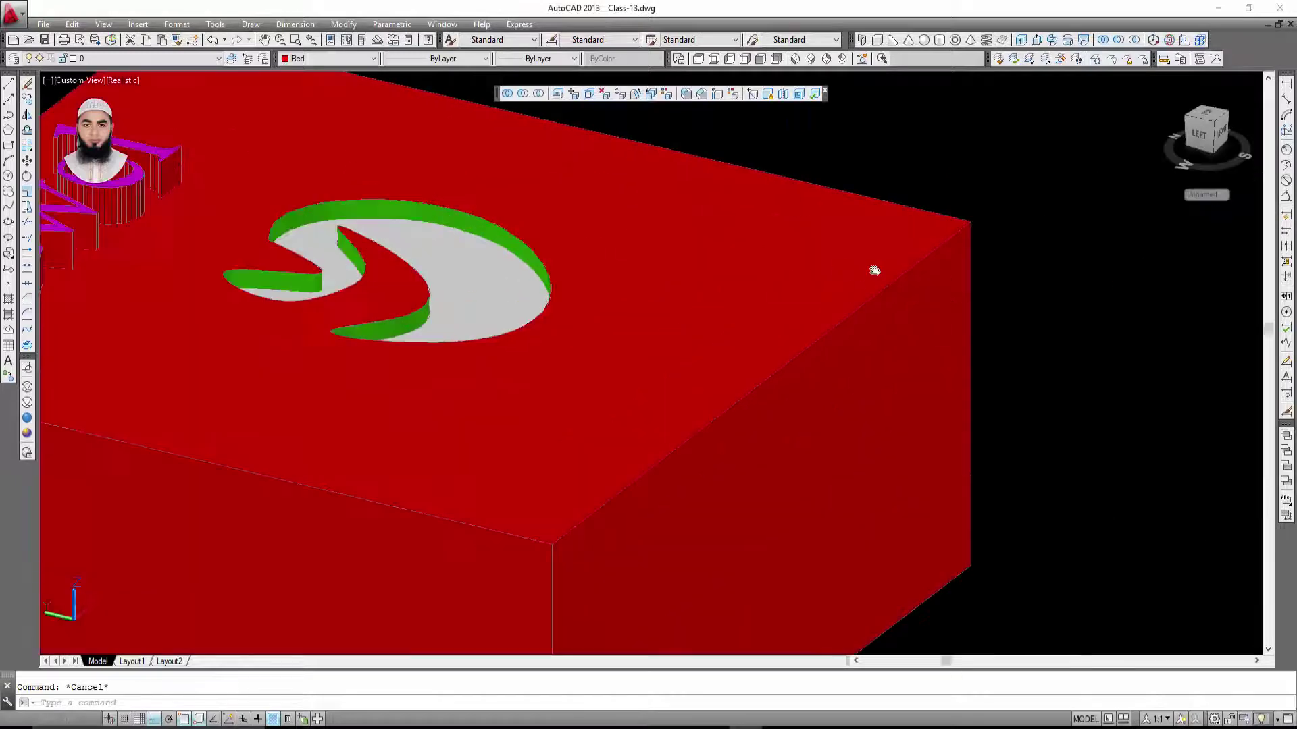
scroll(871, 269, down, 2)
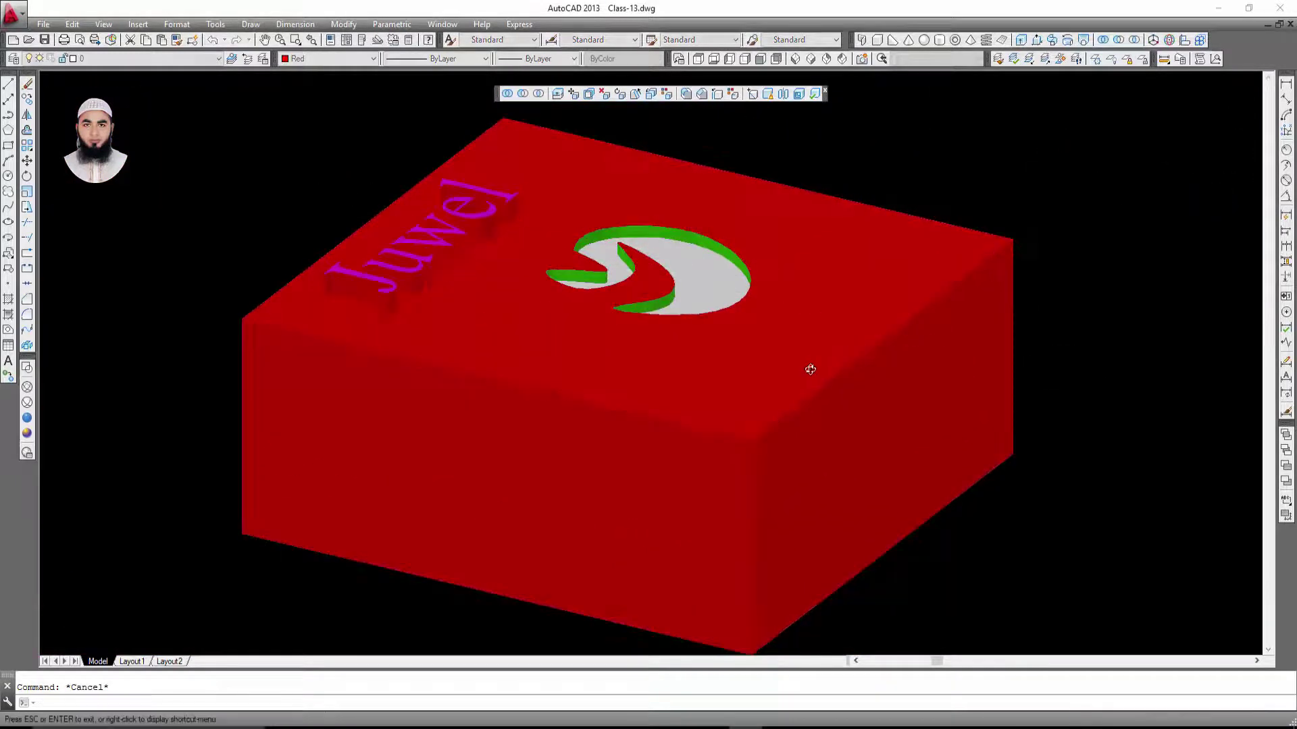
shift+middle_drag(810, 368, 878, 405)
click(984, 356)
scroll(983, 356, down, 1)
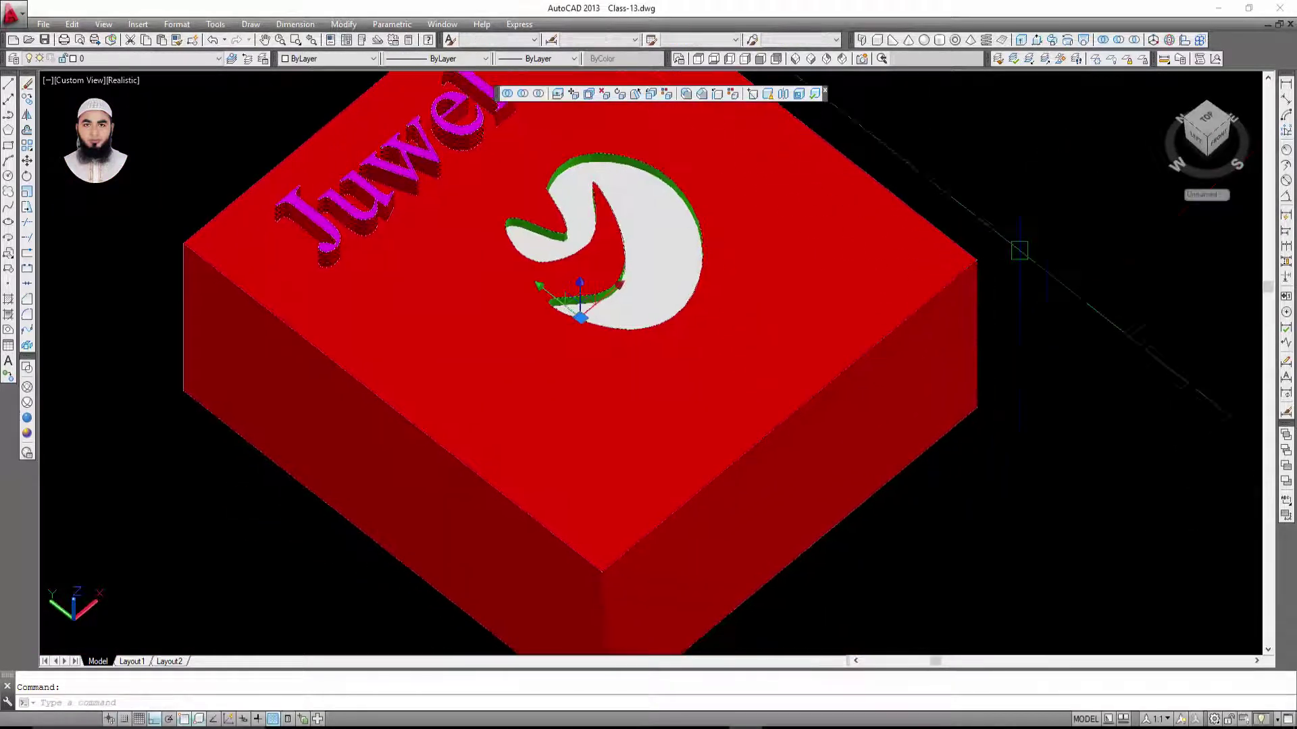
key(Escape)
scroll(546, 254, up, 2)
scroll(701, 282, down, 4)
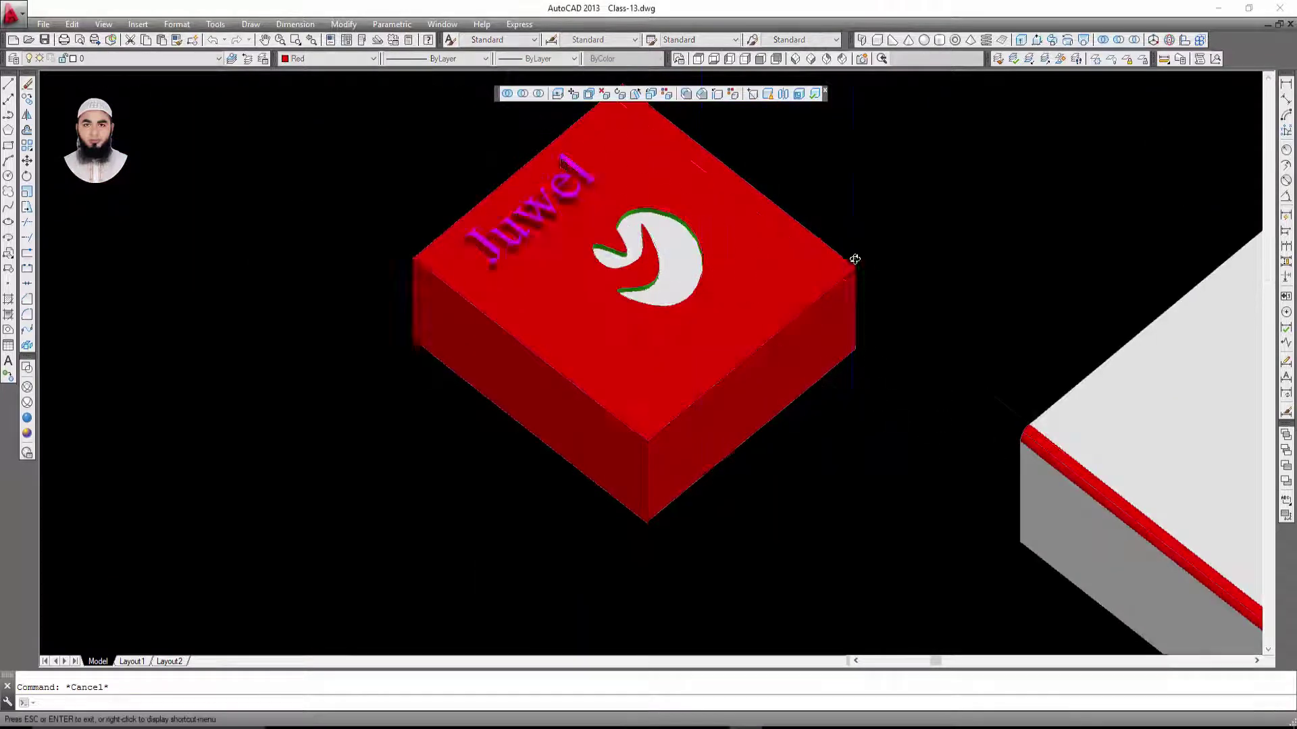
- Zoom out and crossing-select the grey box and the right red cube
shift+middle_drag(854, 260, 856, 209)
scroll(682, 254, up, 4)
mouse_move(683, 254)
middle_down()
mouse_move(728, 366)
mouse_move(508, 213)
middle_up()
middle_drag(785, 423, 742, 339)
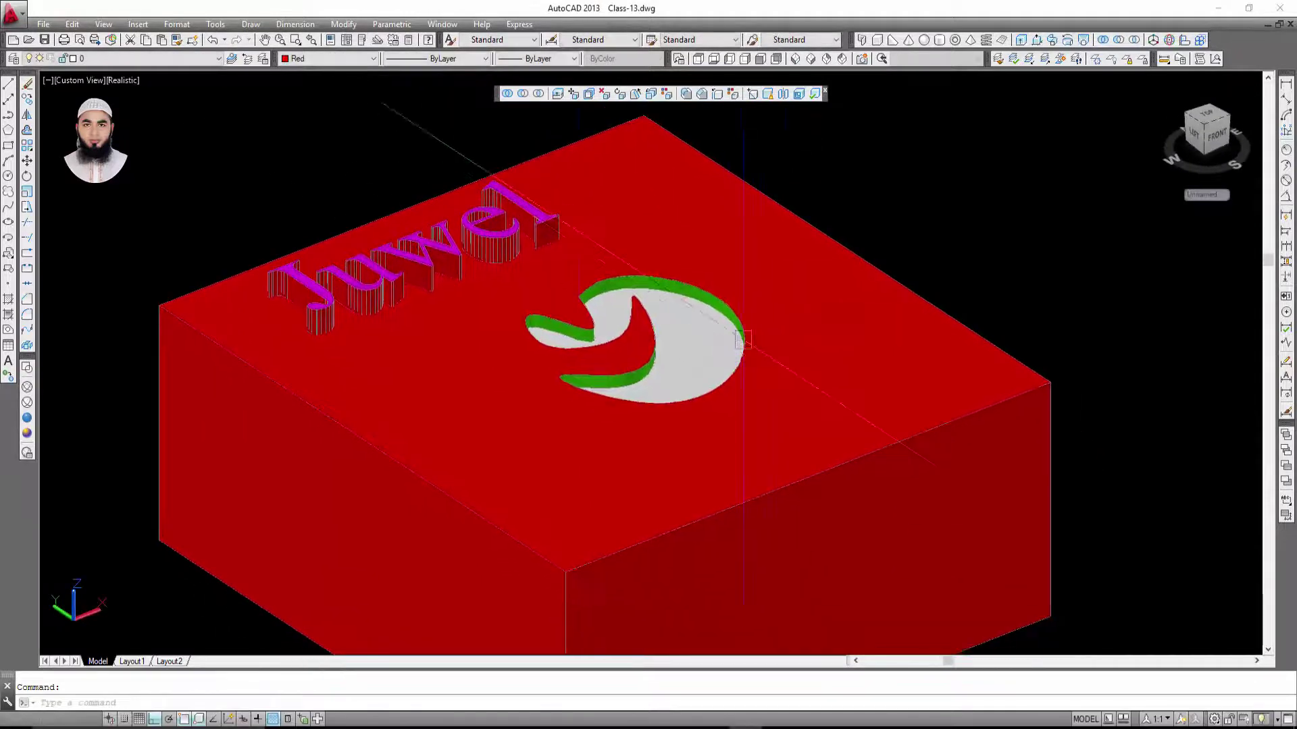
scroll(676, 291, down, 5)
scroll(776, 297, down, 5)
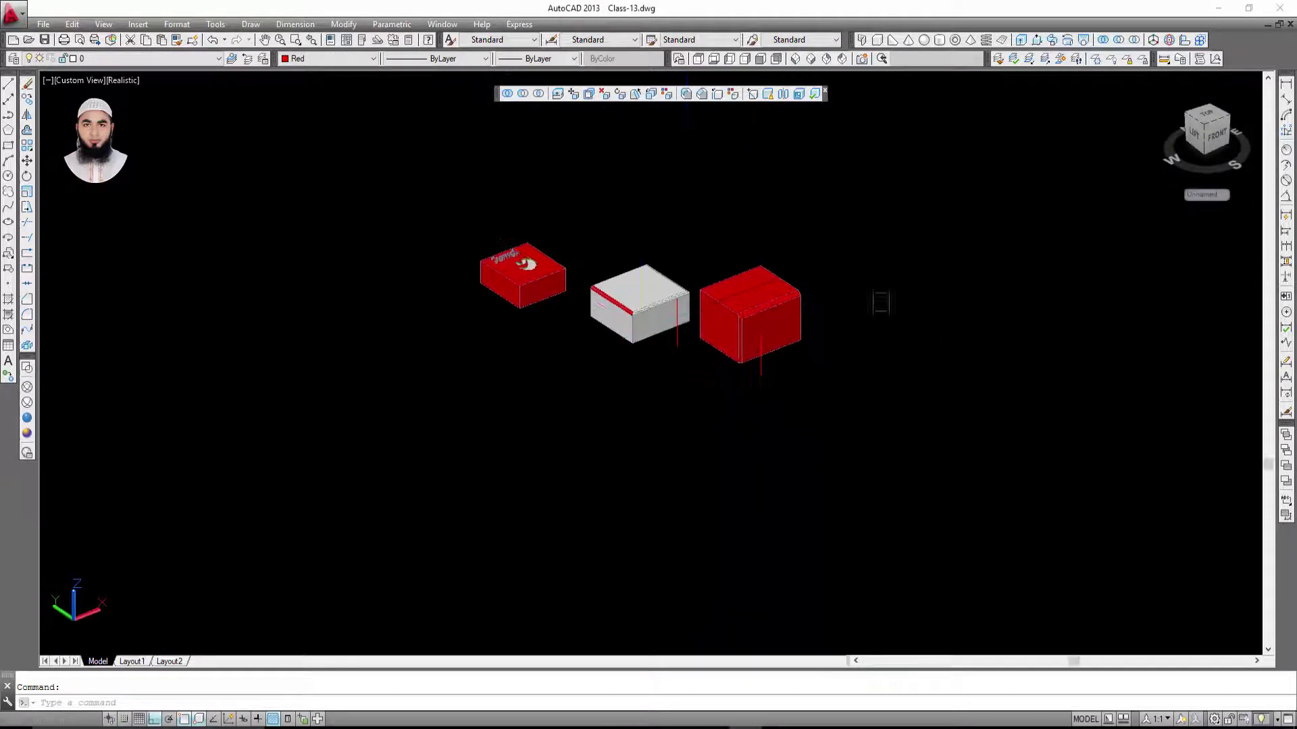
click(874, 191)
click(617, 399)
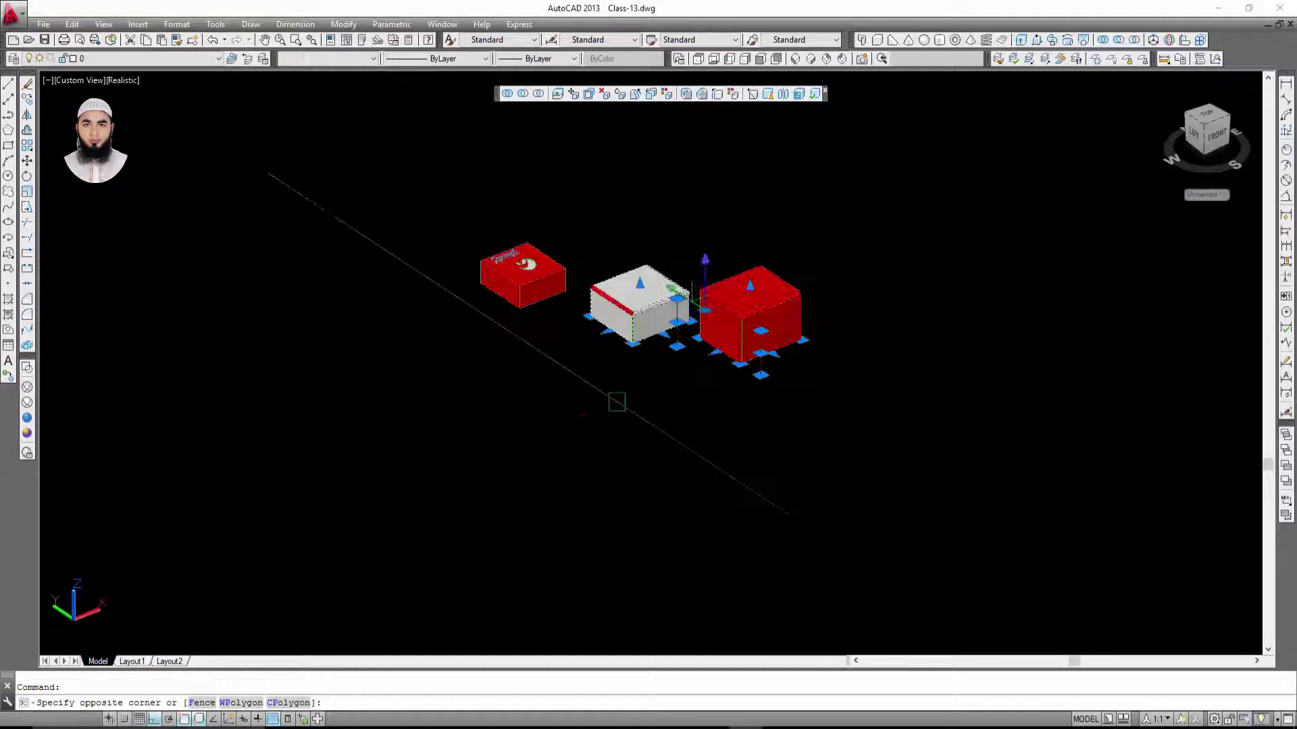
key(Delete)
scroll(694, 309, up, 5)
middle_drag(646, 321, 755, 385)
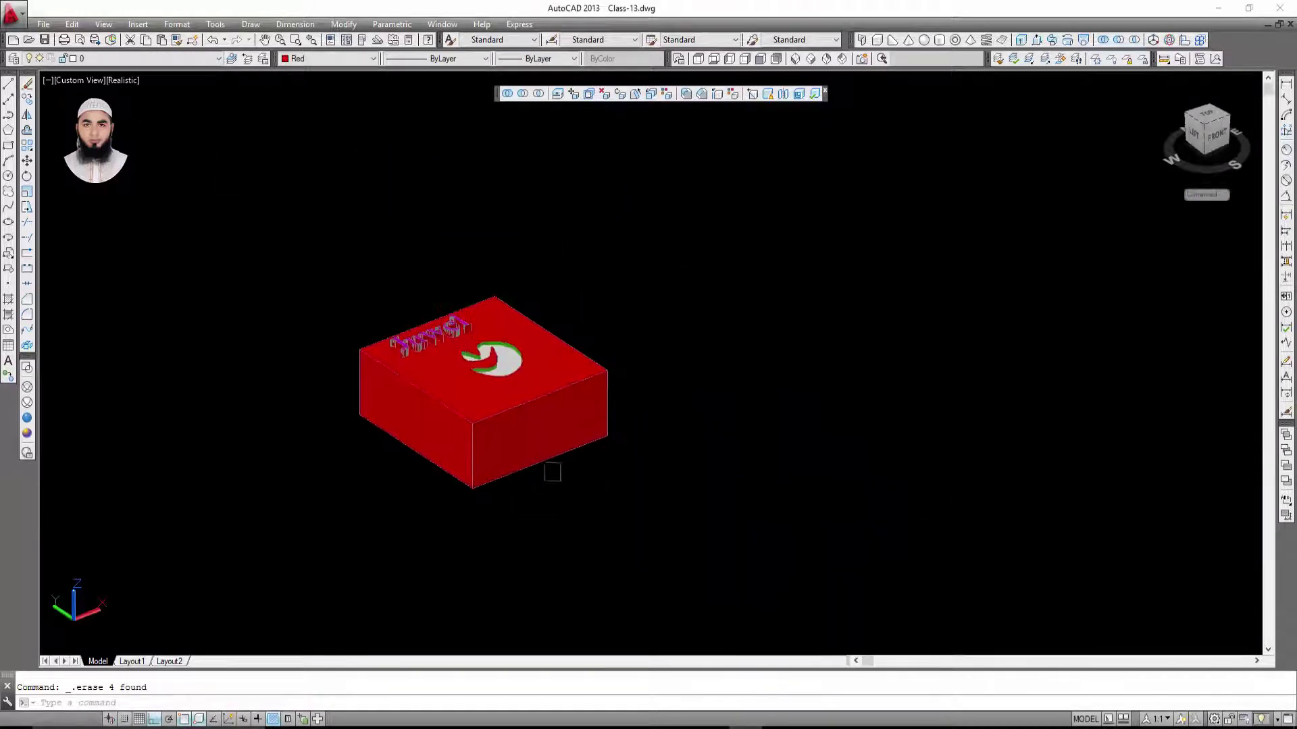
scroll(668, 410, up, 4)
middle_drag(669, 410, 761, 412)
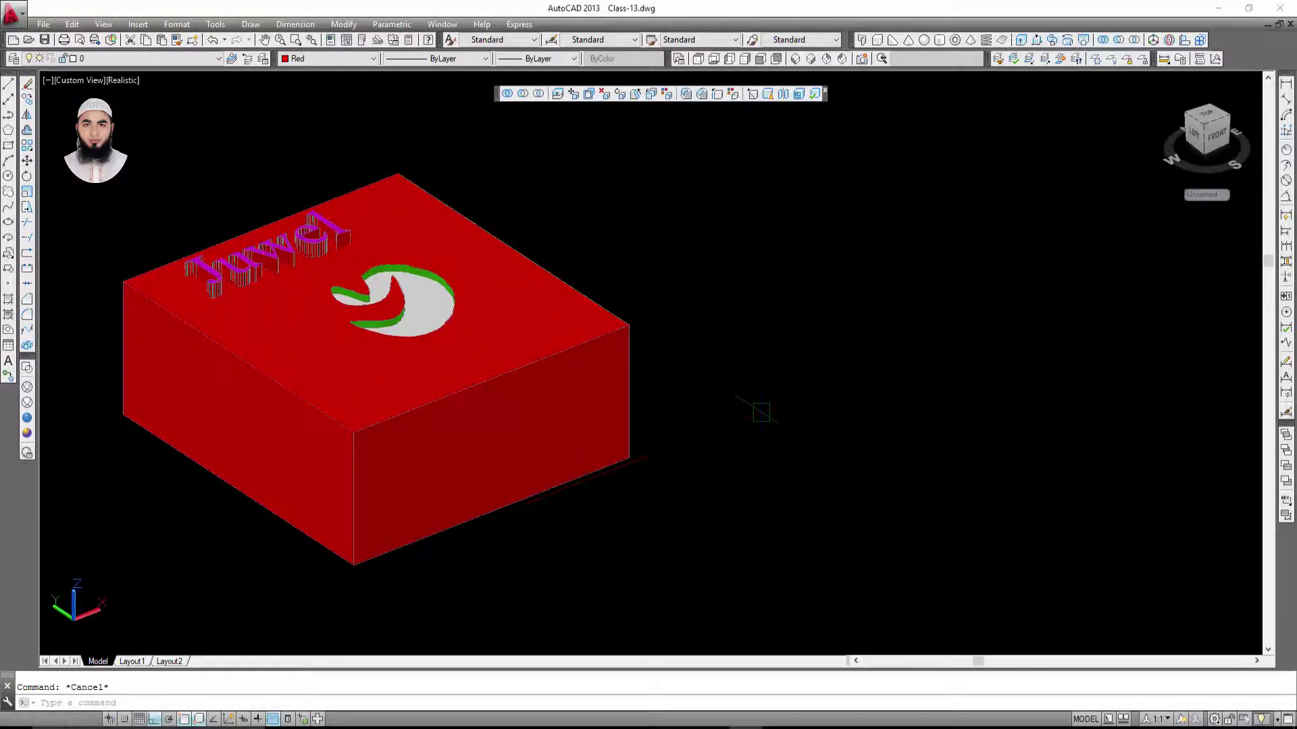
click(27, 368)
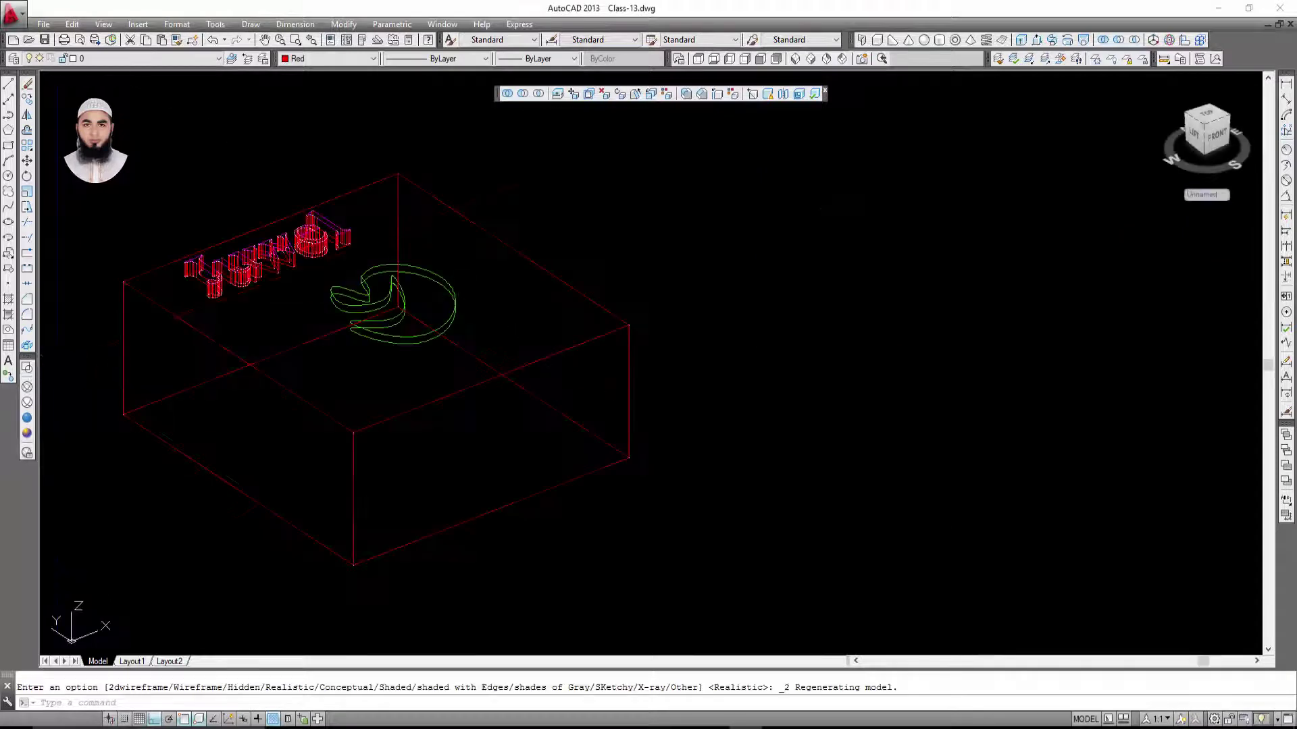
click(698, 59)
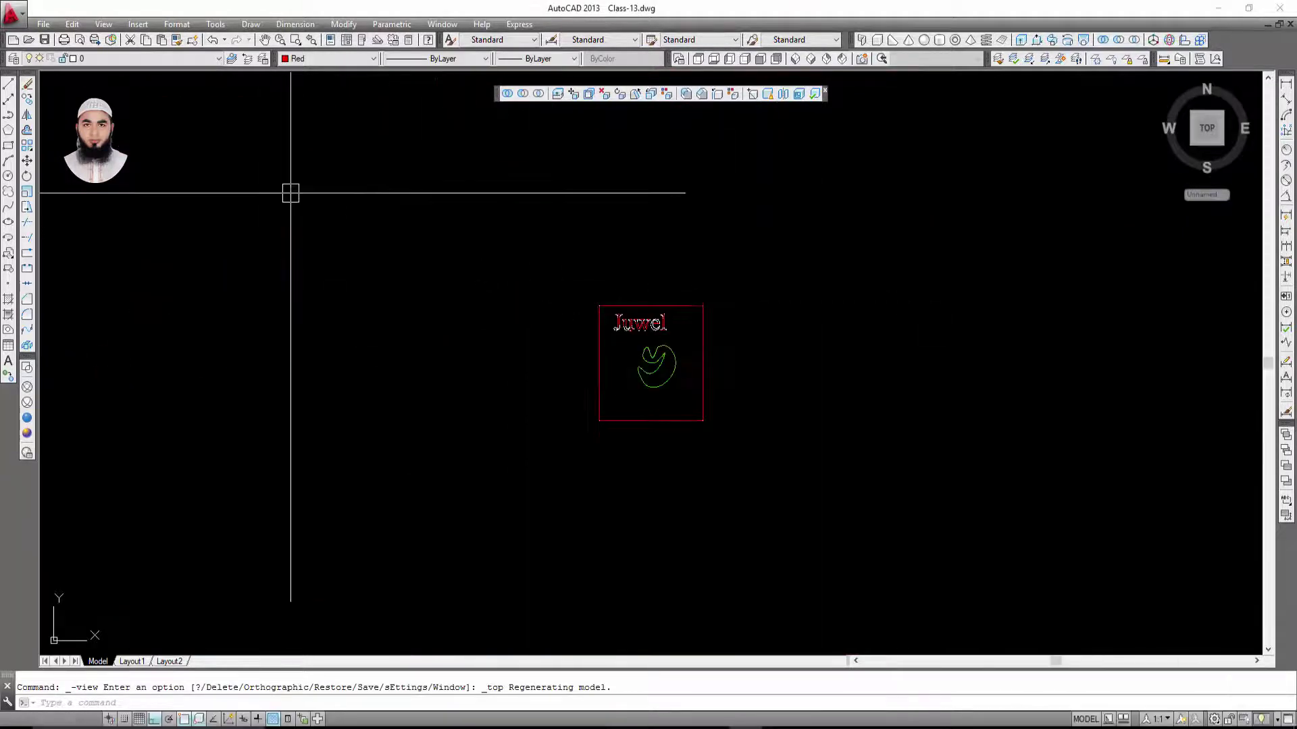
text(z)
key(Return)
text(a)
key(Return)
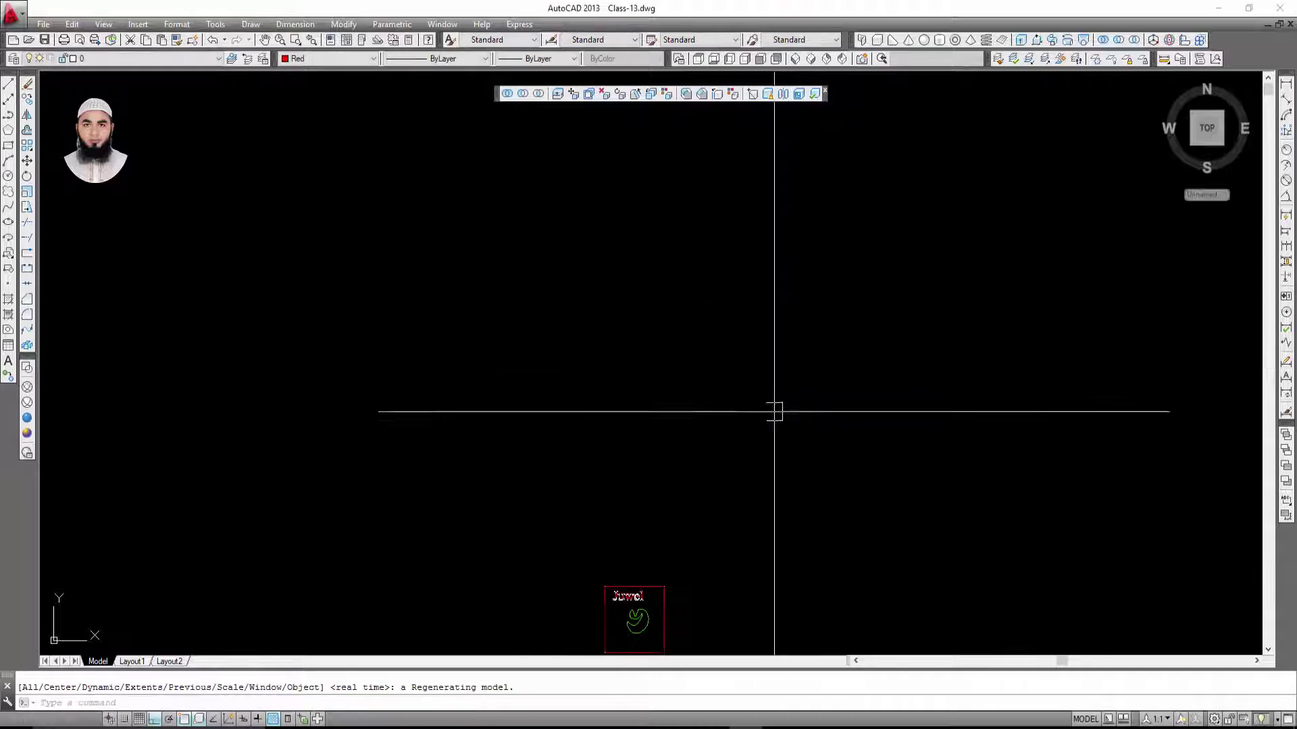
scroll(439, 231, up, 5)
scroll(513, 260, down, 2)
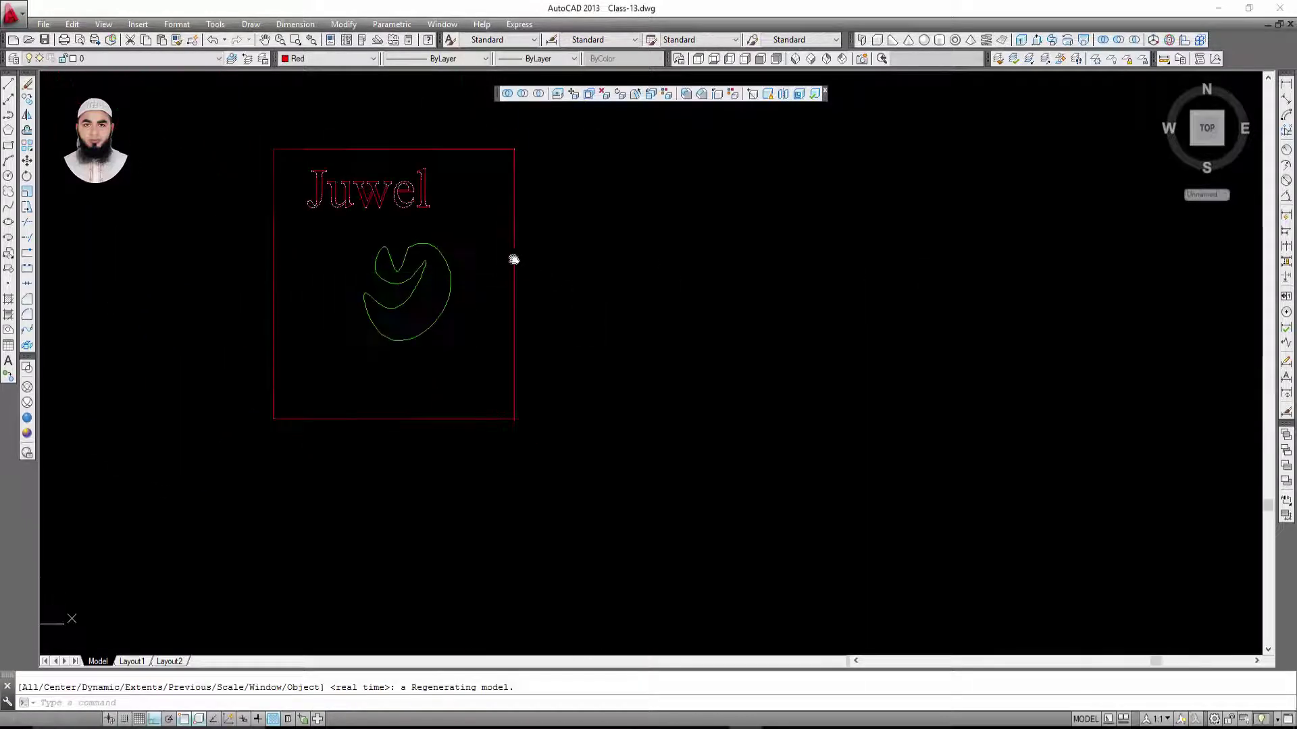
middle_drag(513, 259, 463, 239)
key(Escape)
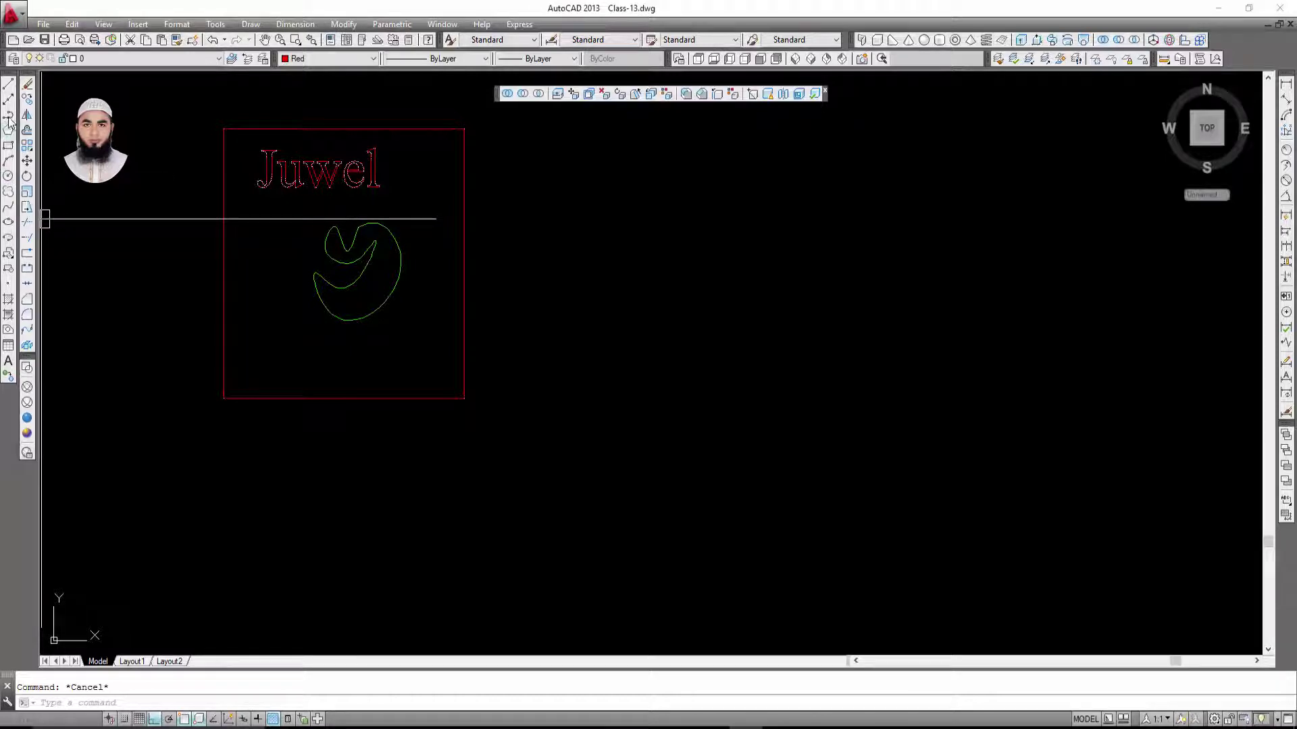
- Draw a closed four-point red spline beside the red box
click(8, 206)
click(115, 211)
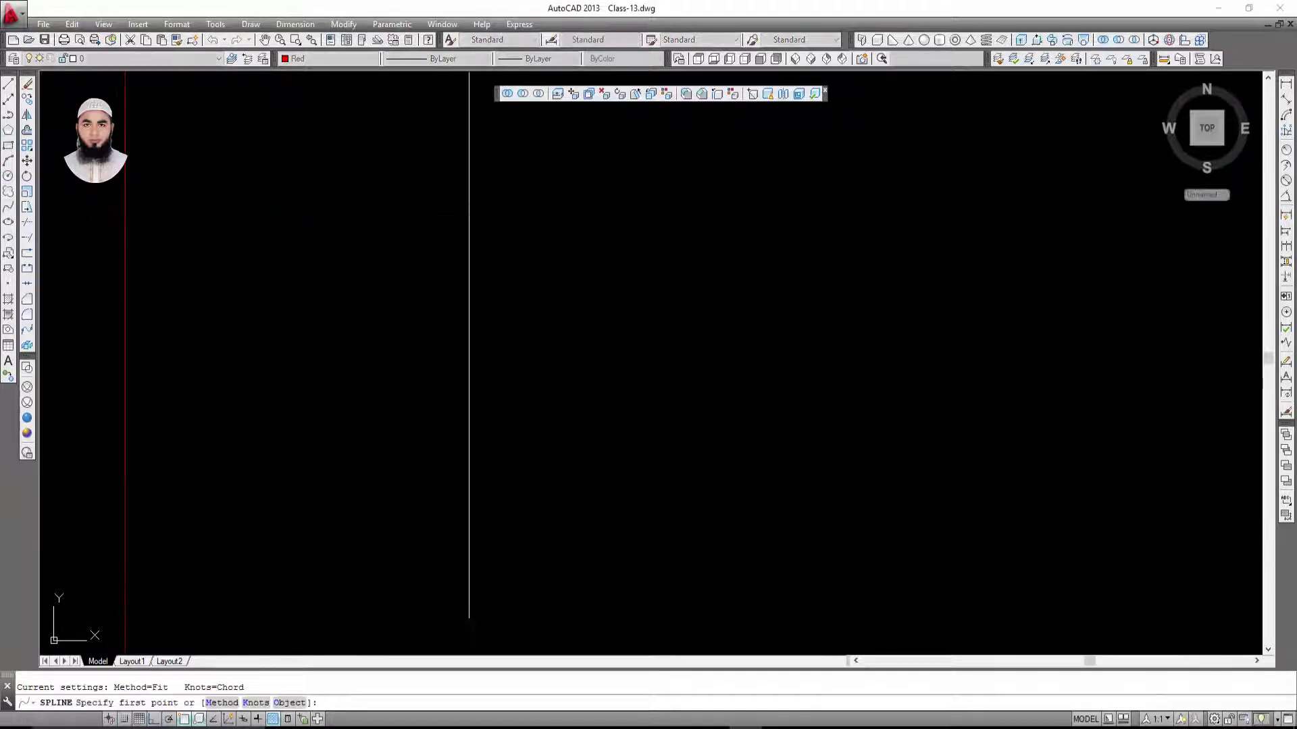
click(399, 290)
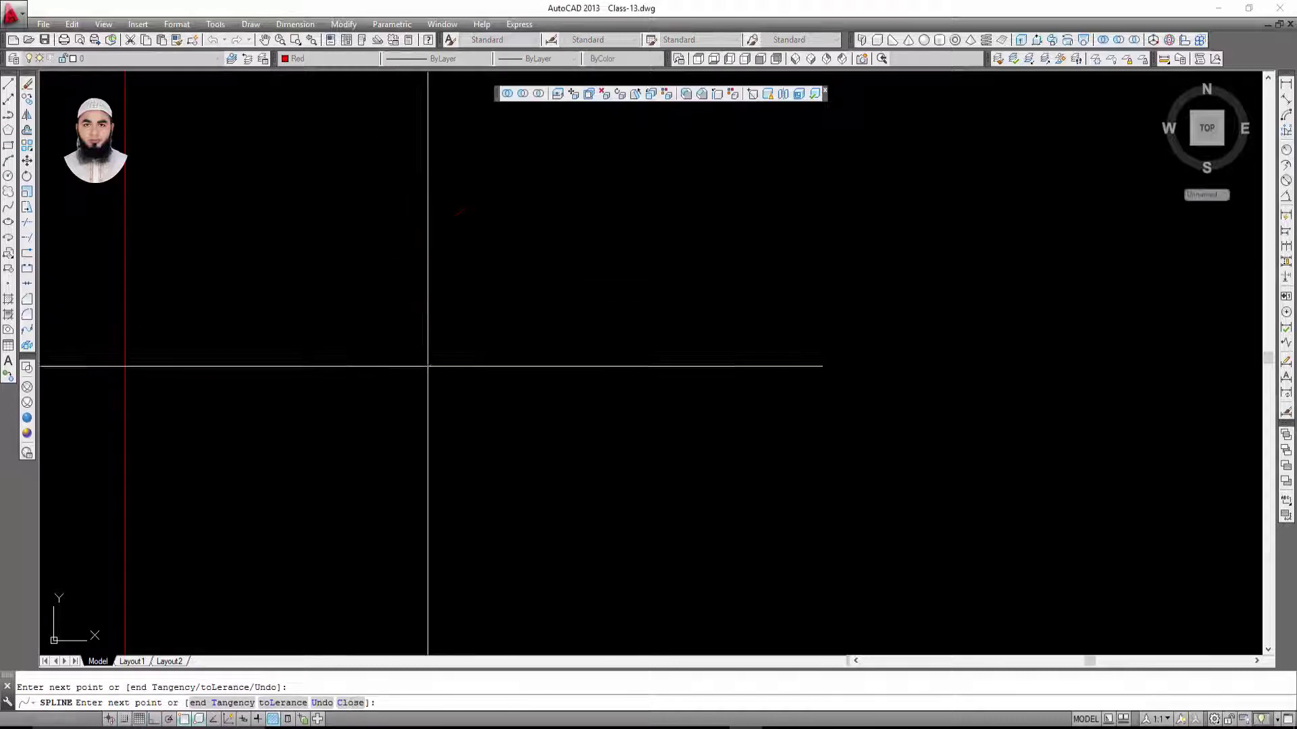
click(377, 388)
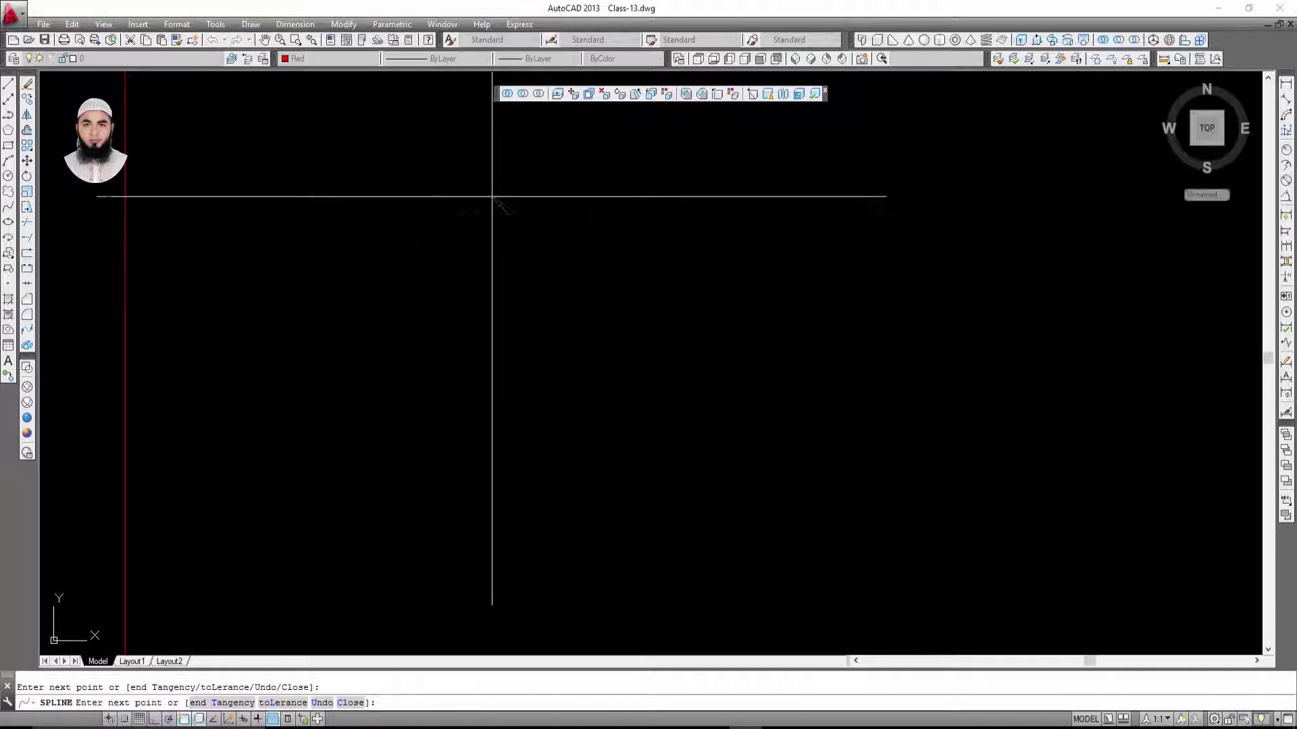
click(468, 206)
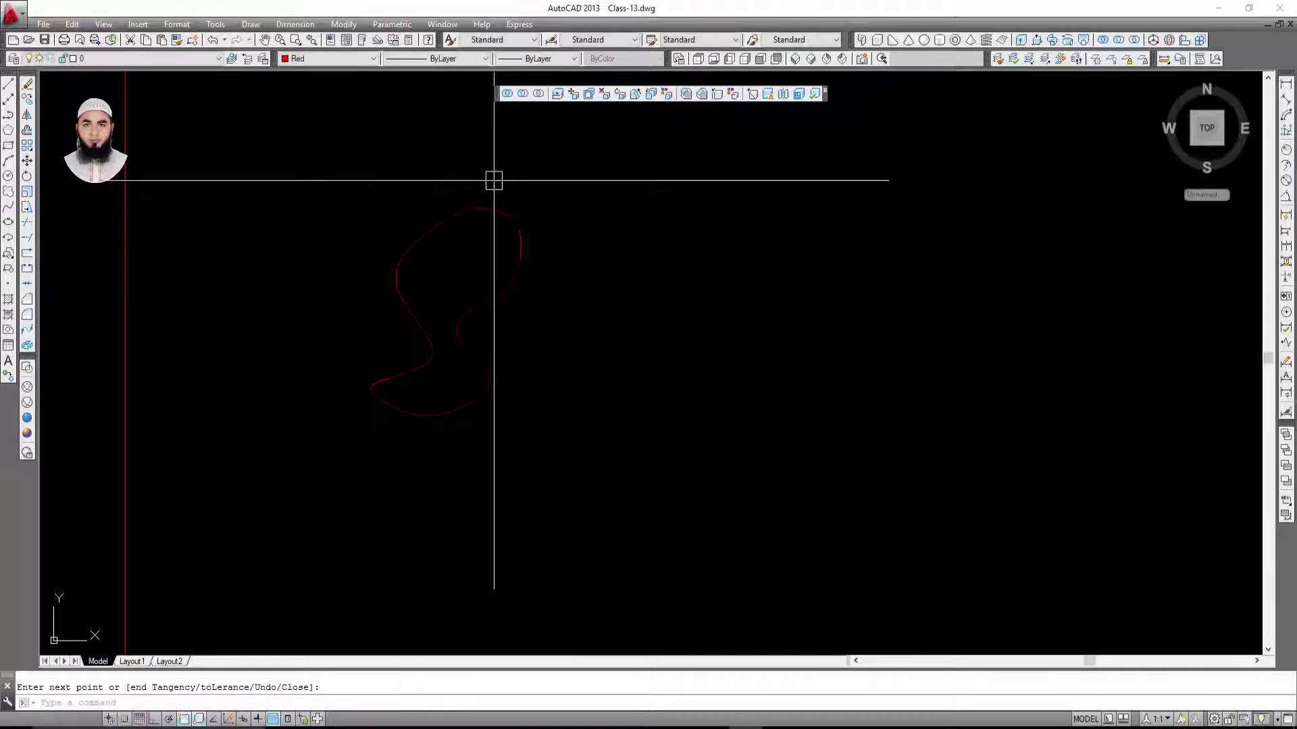
key(Return)
key(Return)
key(Return)
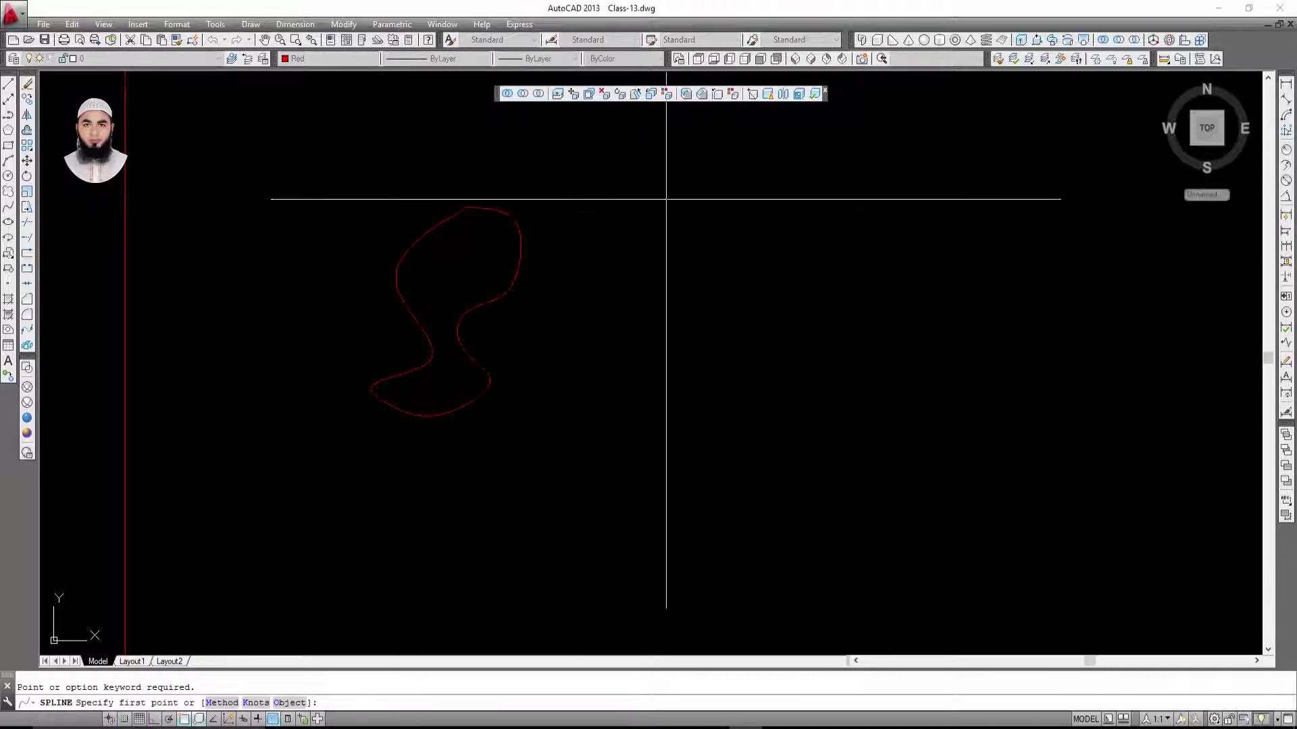
key(Escape)
- Select the new spline to check it, then zoom out to frame it with the box
click(518, 225)
key(Escape)
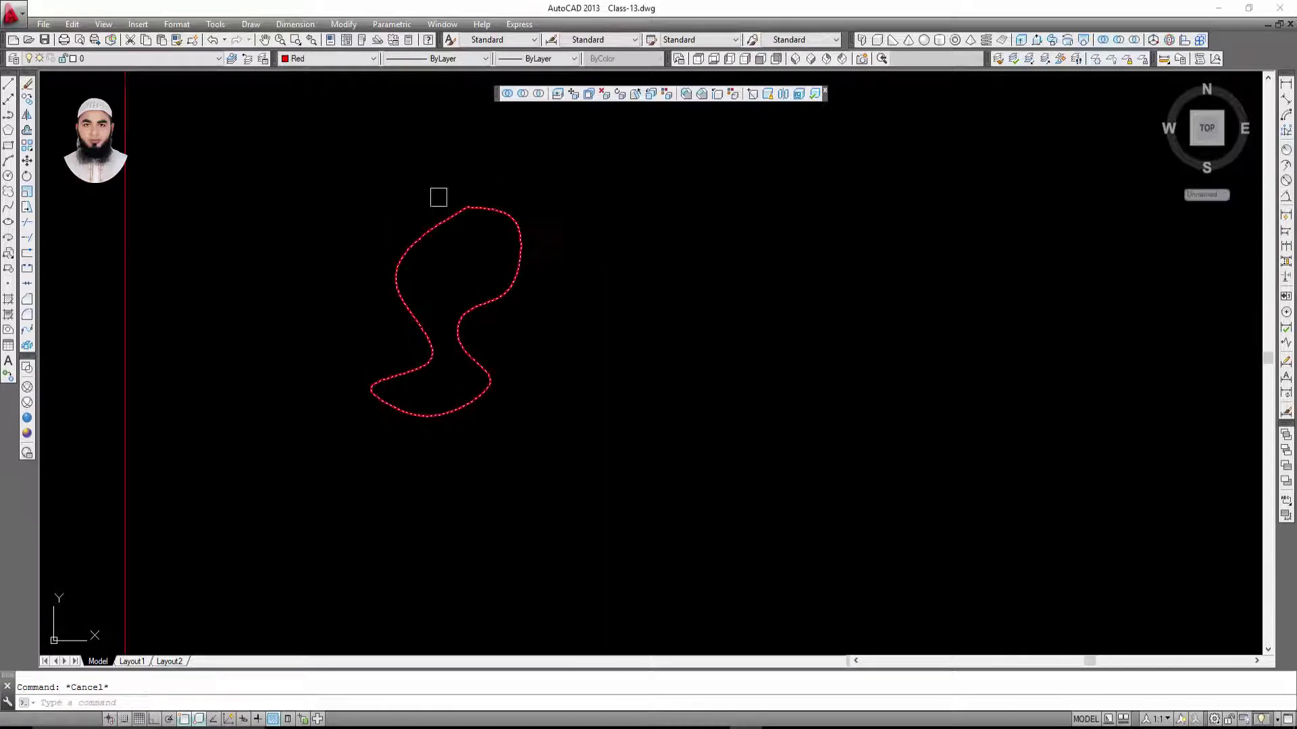
scroll(560, 226, up, 2)
scroll(551, 218, down, 5)
scroll(579, 319, up, 2)
scroll(568, 301, up, 1)
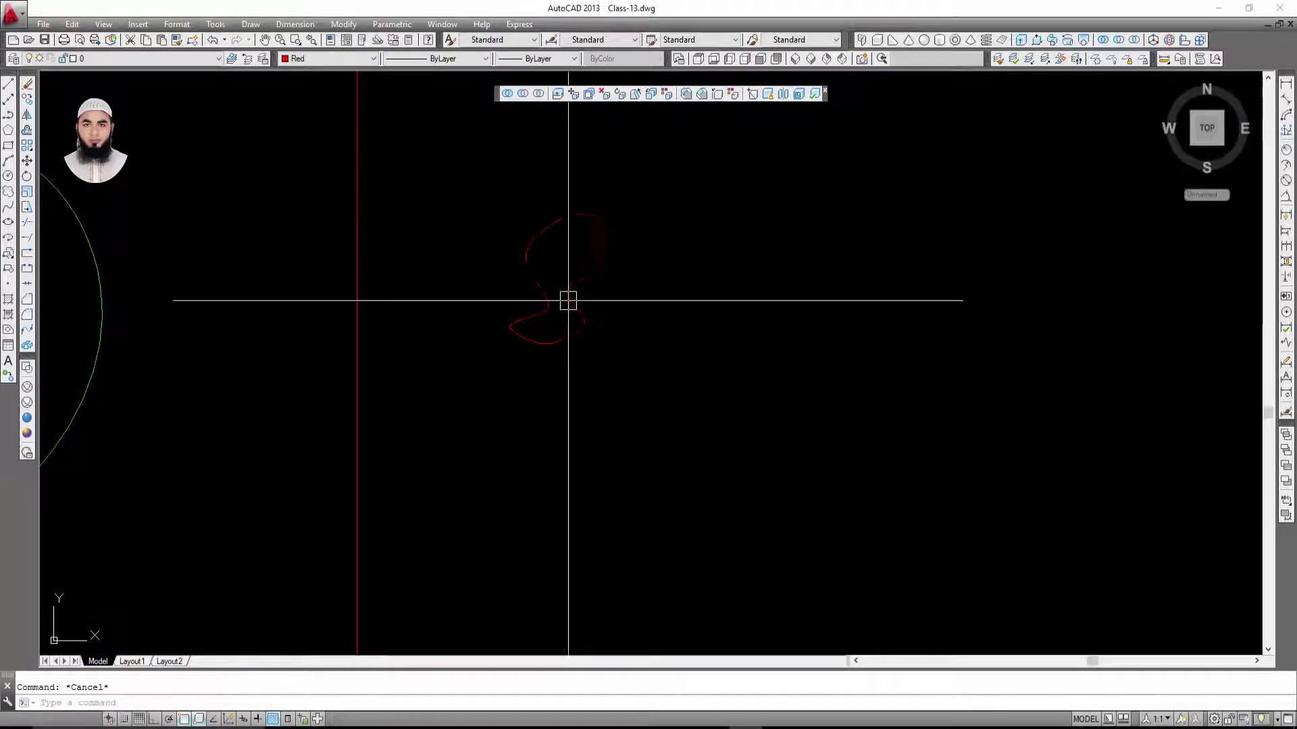
scroll(649, 284, down, 3)
middle_drag(651, 289, 554, 271)
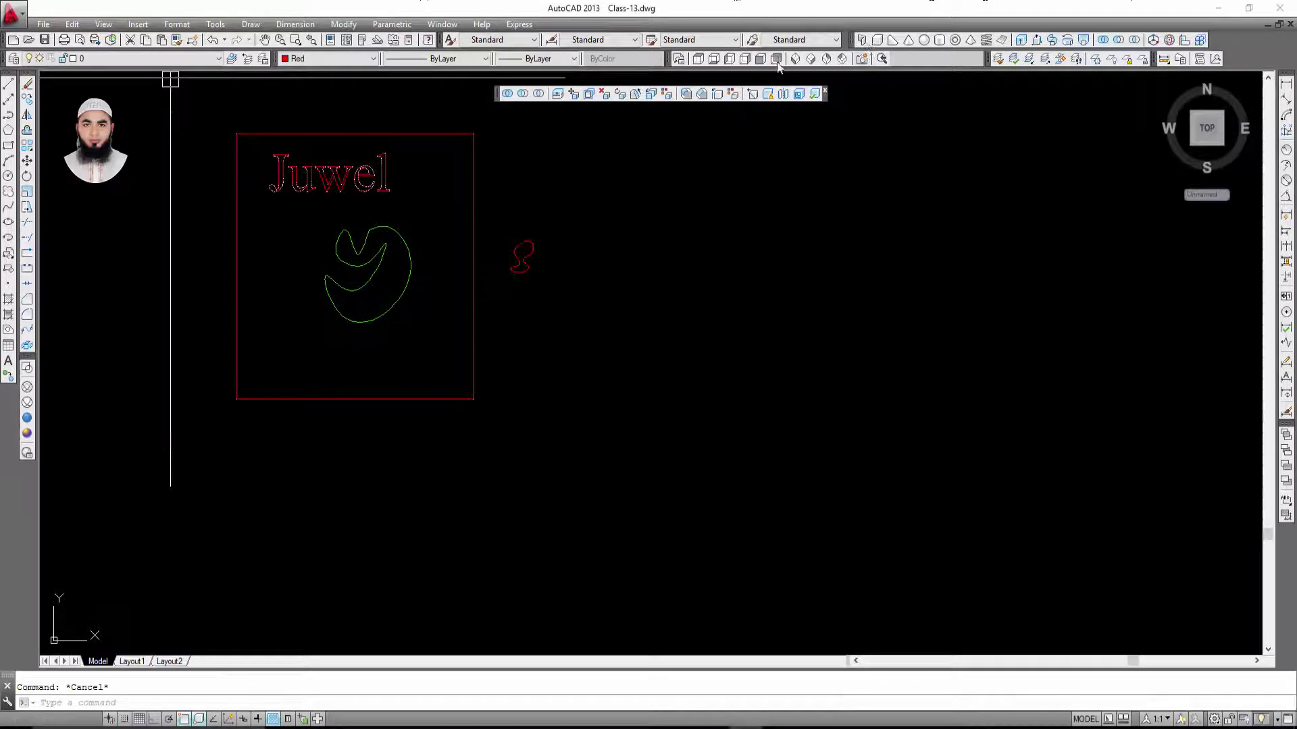
- Switch to the SW Isometric view and frame the box top and red spline
click(797, 61)
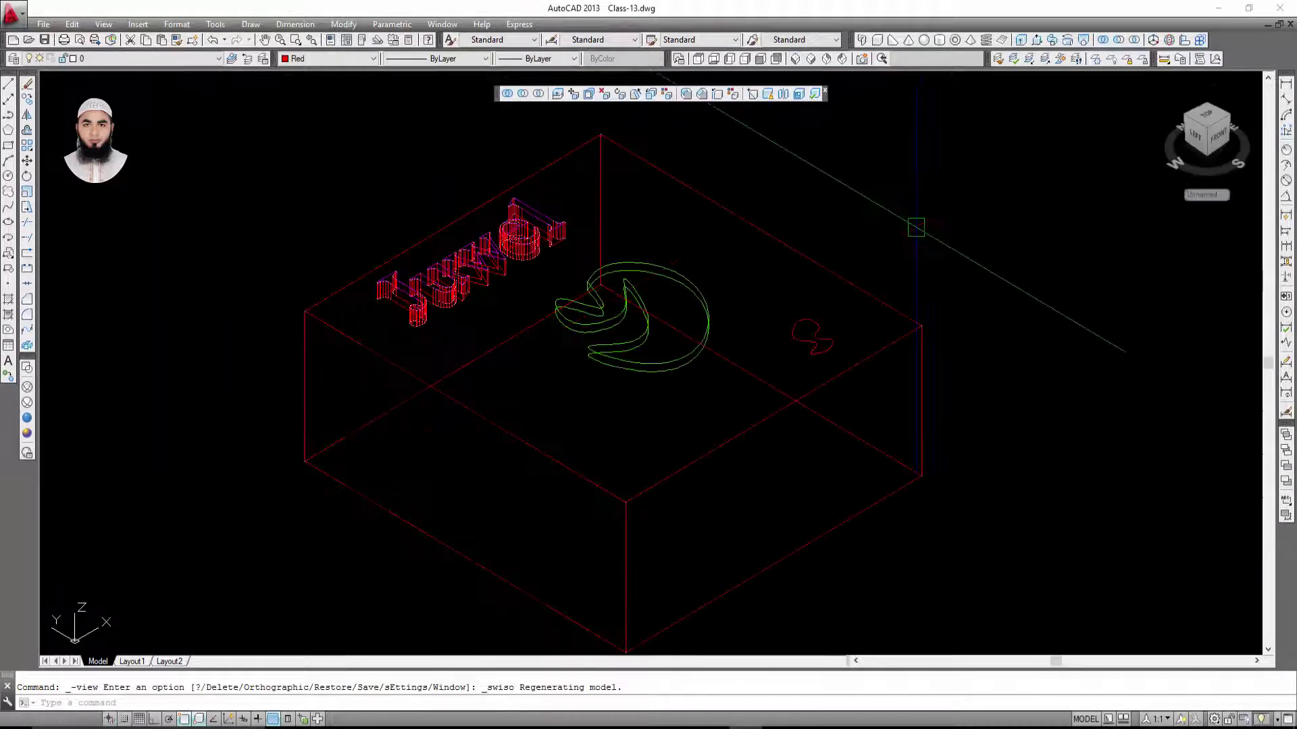
middle_drag(915, 227, 678, 178)
click(566, 289)
middle_drag(809, 297, 642, 289)
key(Escape)
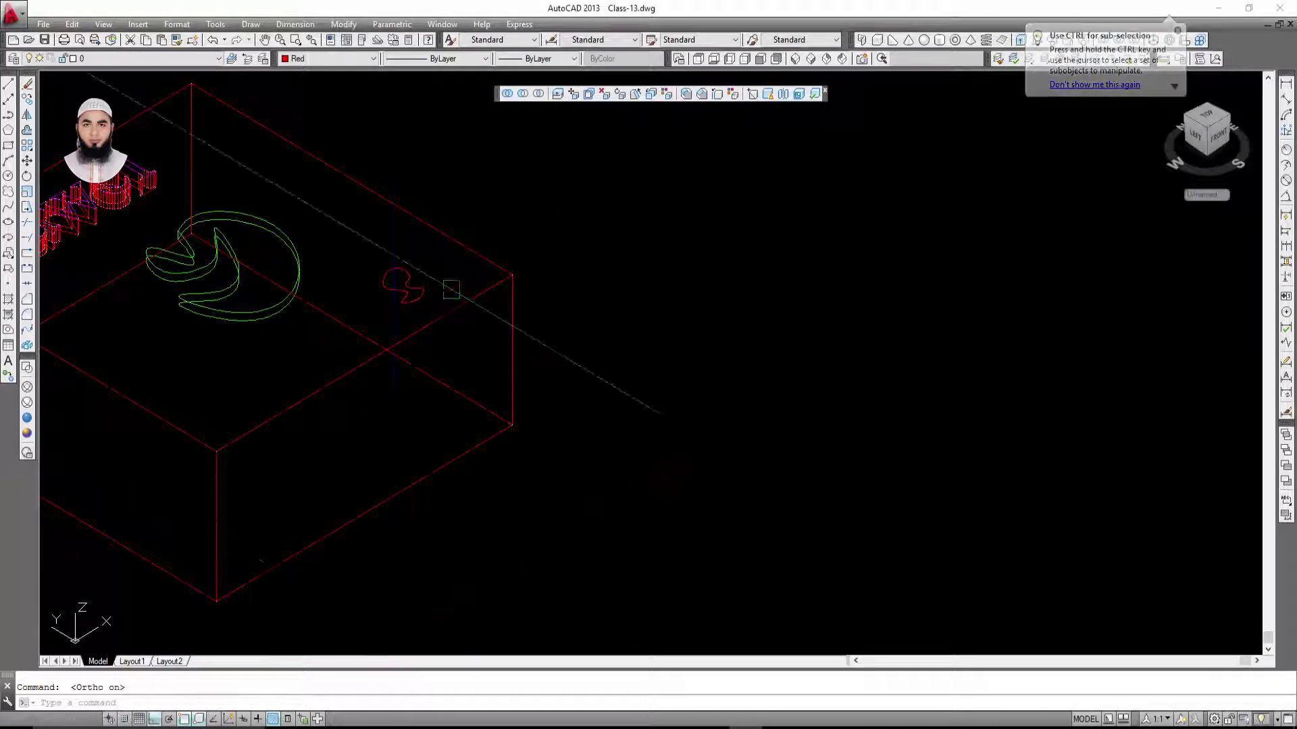
text(m)
- Start moving the red spline from a base point, then cancel the move
click(425, 304)
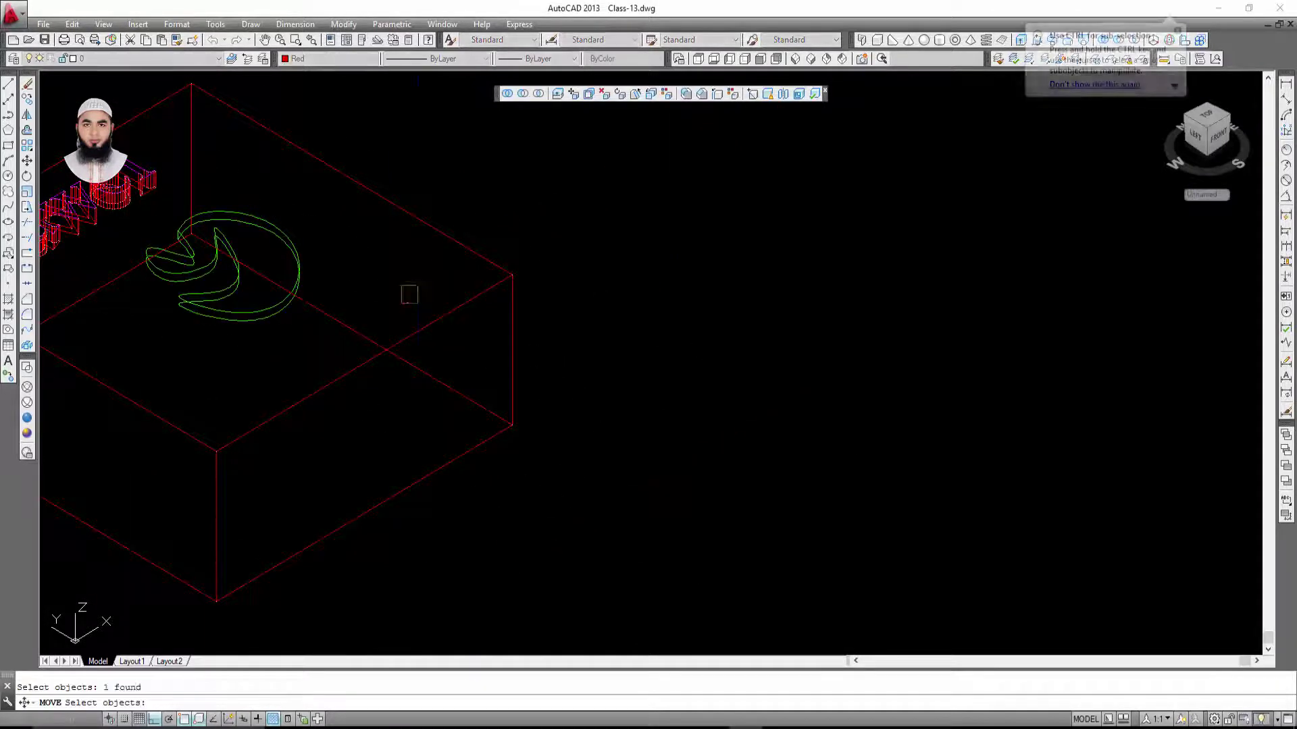
key(Return)
click(473, 238)
scroll(878, 479, down, 5)
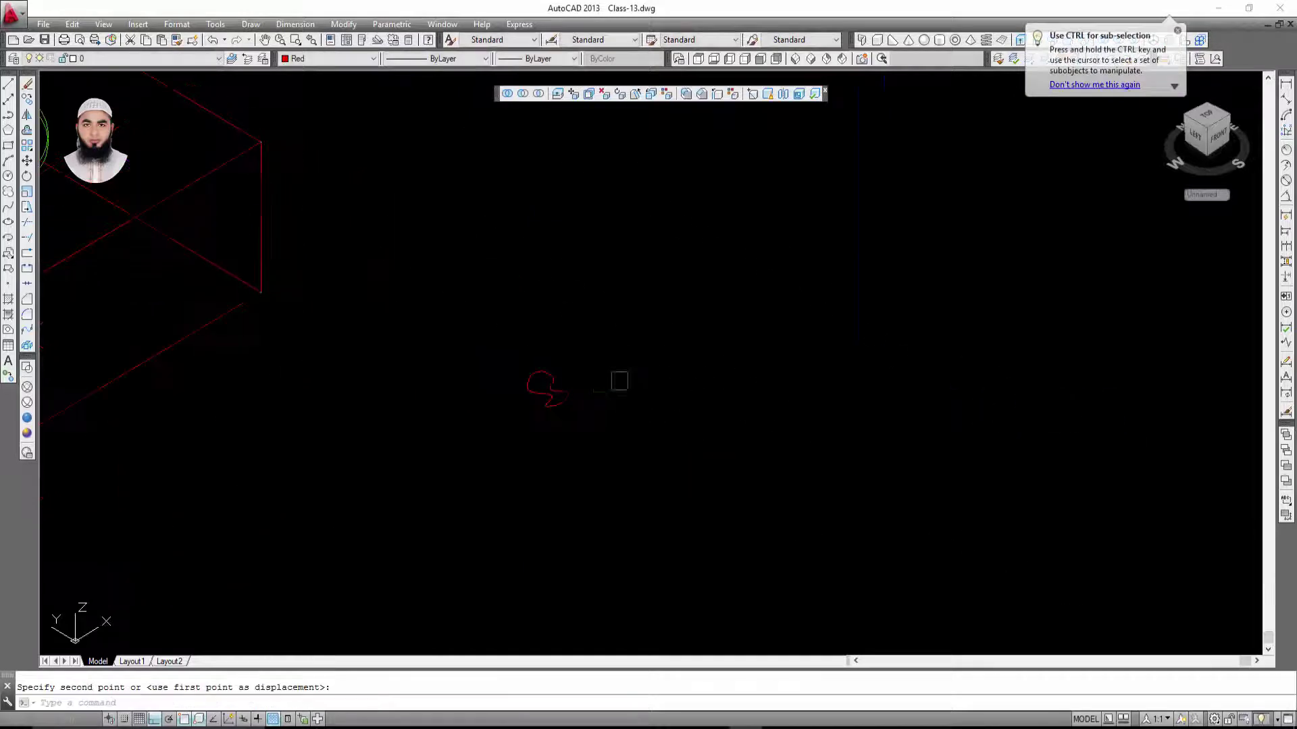
scroll(515, 347, up, 8)
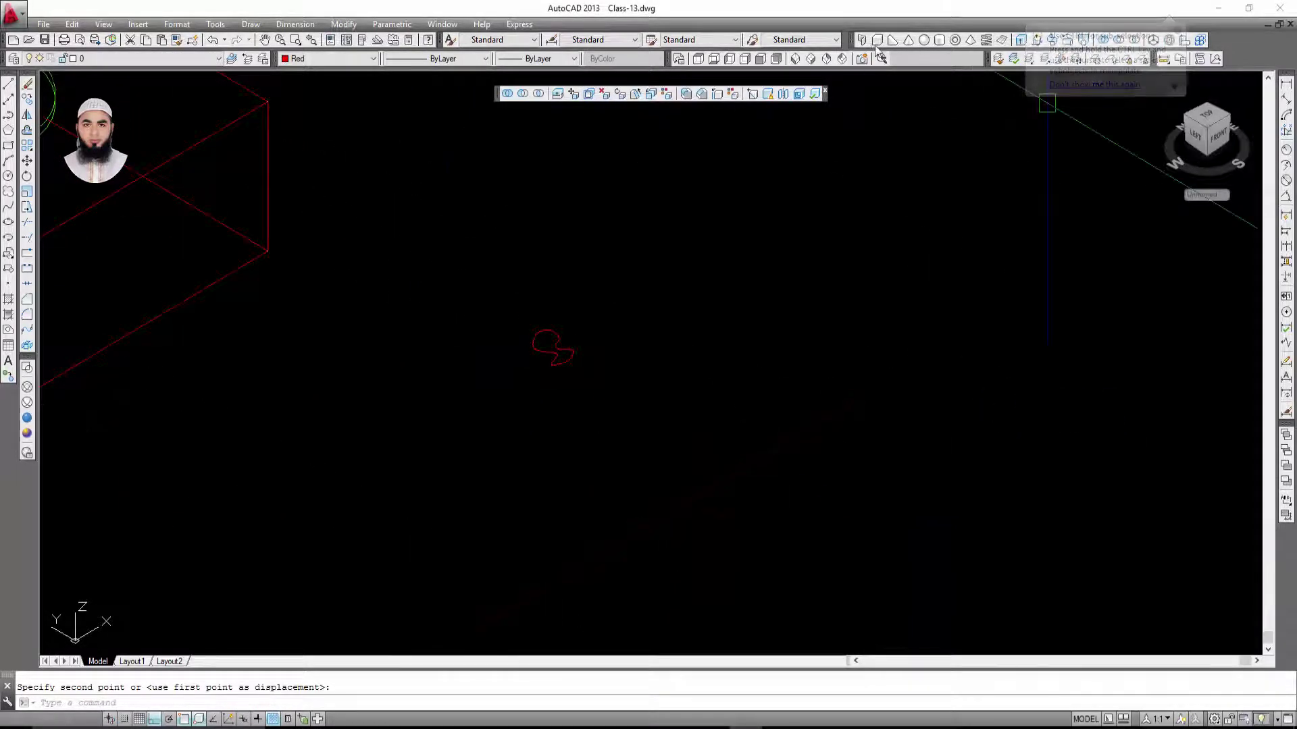
key(Escape)
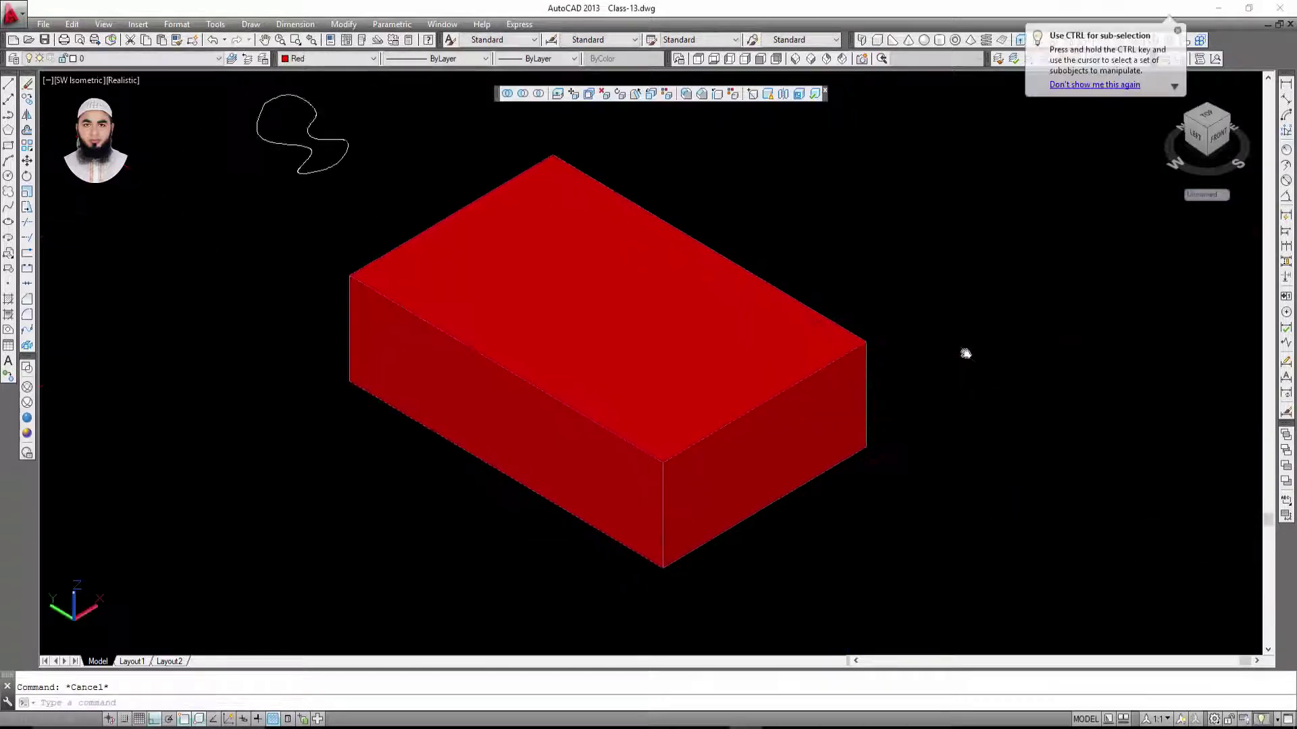
- Select the spline outline with a crossing window
middle_drag(732, 318, 584, 343)
scroll(478, 241, up, 2)
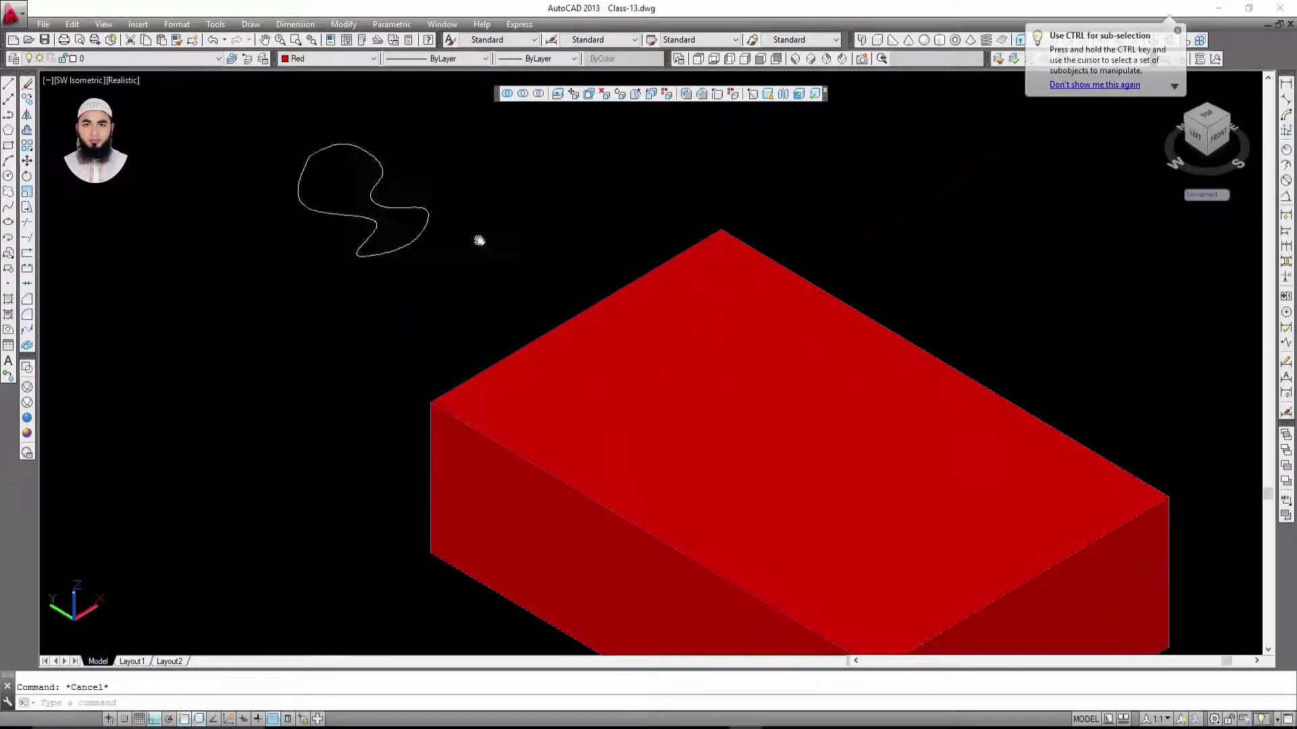
click(434, 174)
click(298, 303)
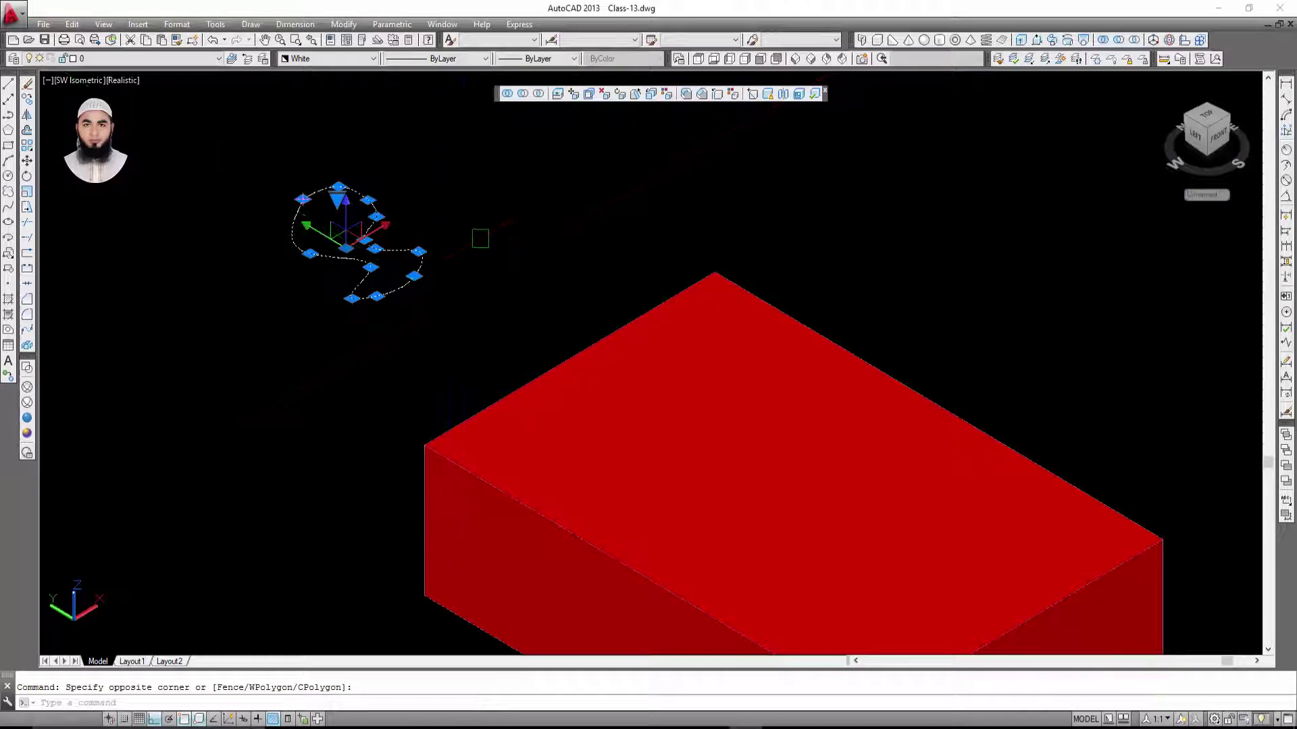
key(Escape)
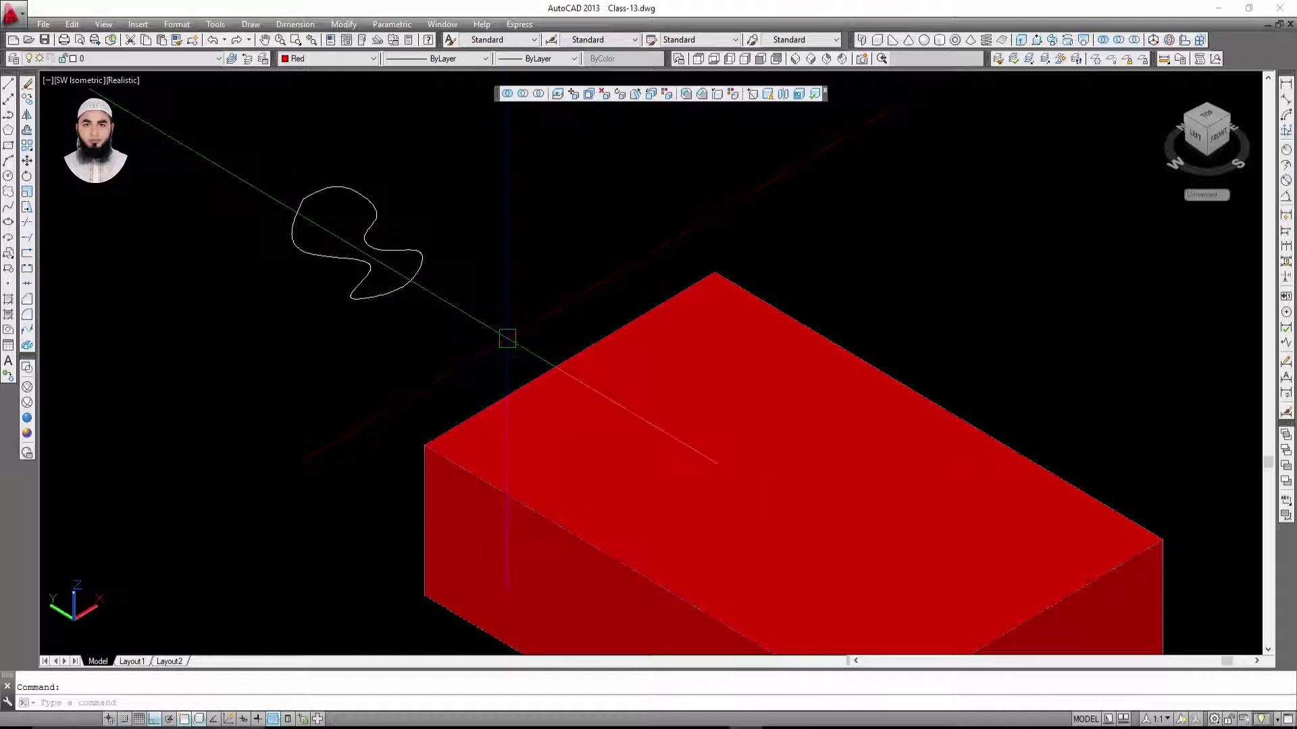
middle_drag(873, 352, 869, 256)
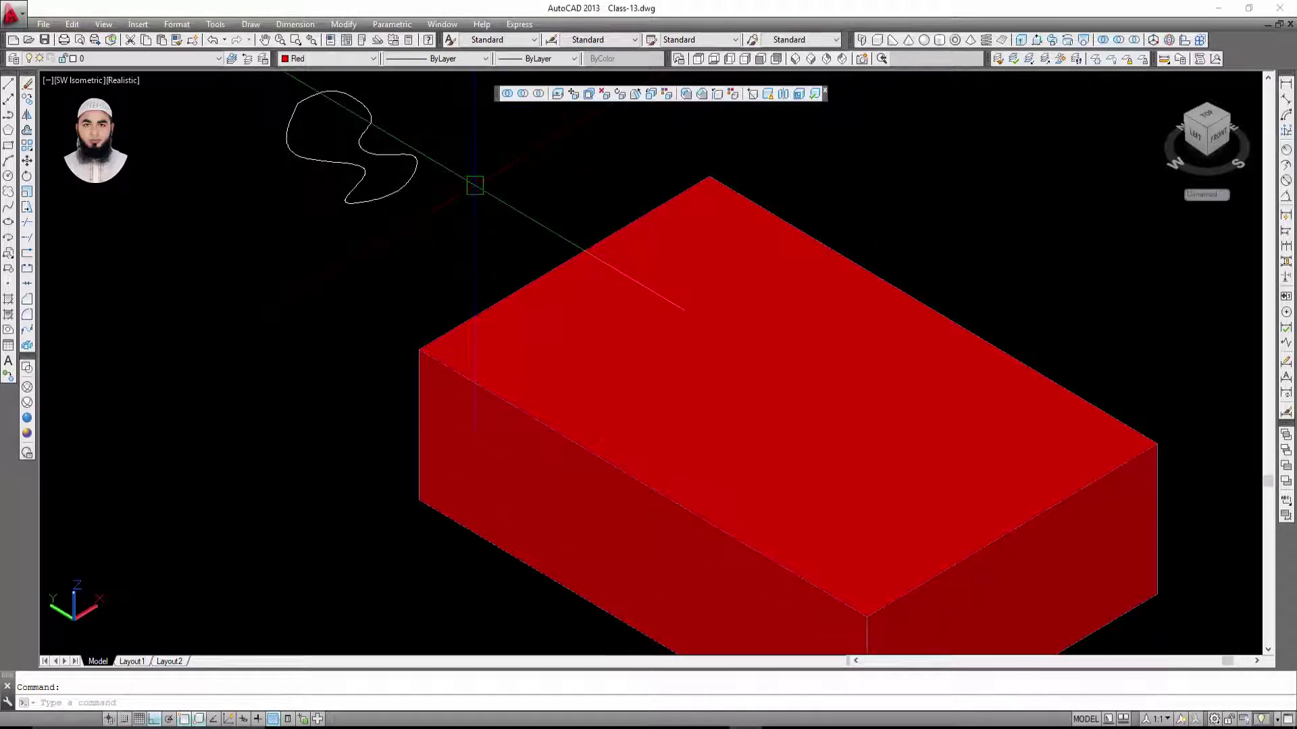
middle_drag(468, 76, 469, 160)
click(464, 191)
click(391, 237)
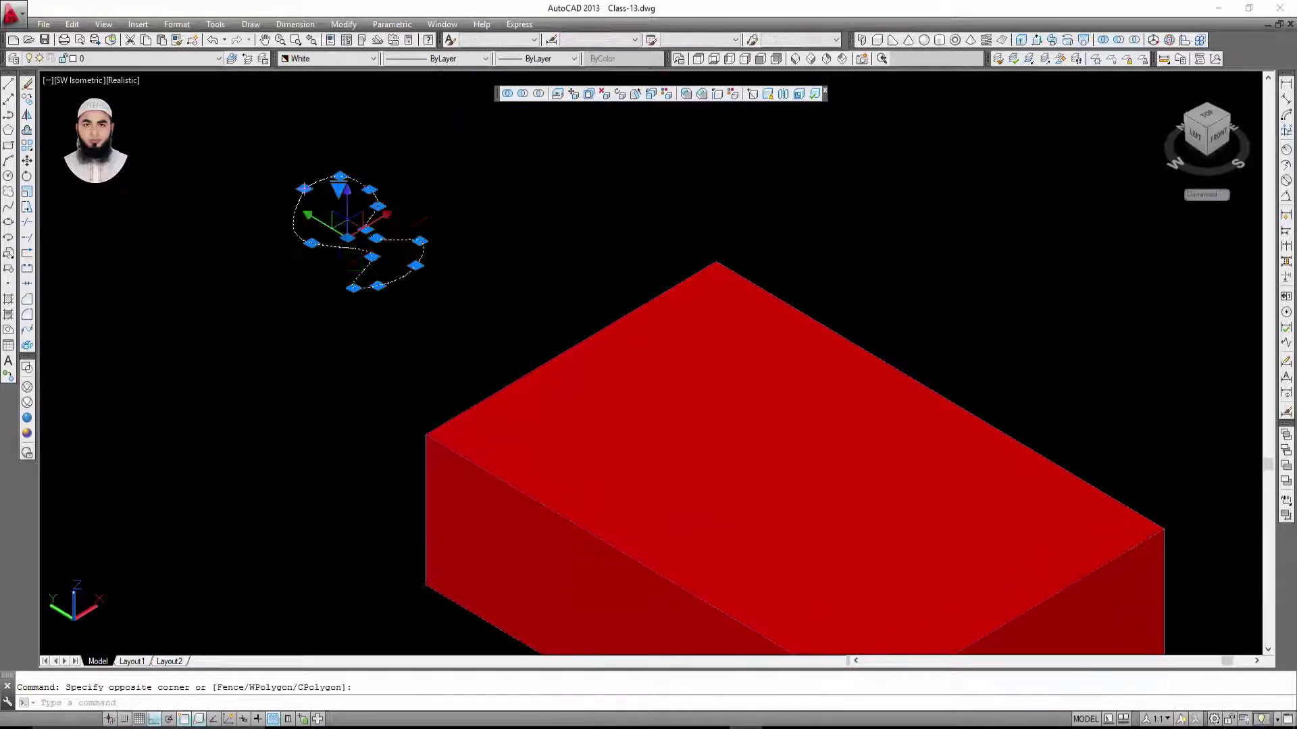
- Move the spline onto the top of the red box
click(27, 162)
scroll(216, 169, up, 3)
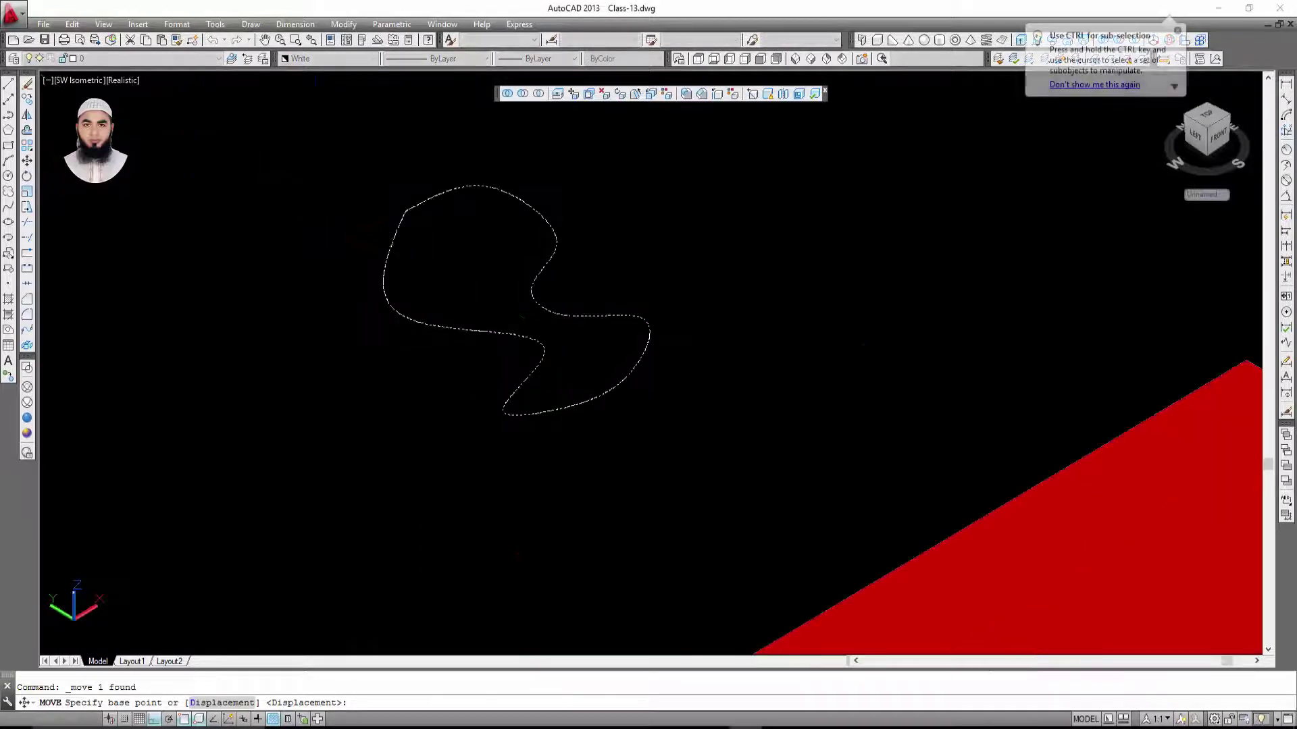
click(405, 213)
scroll(405, 213, down, 3)
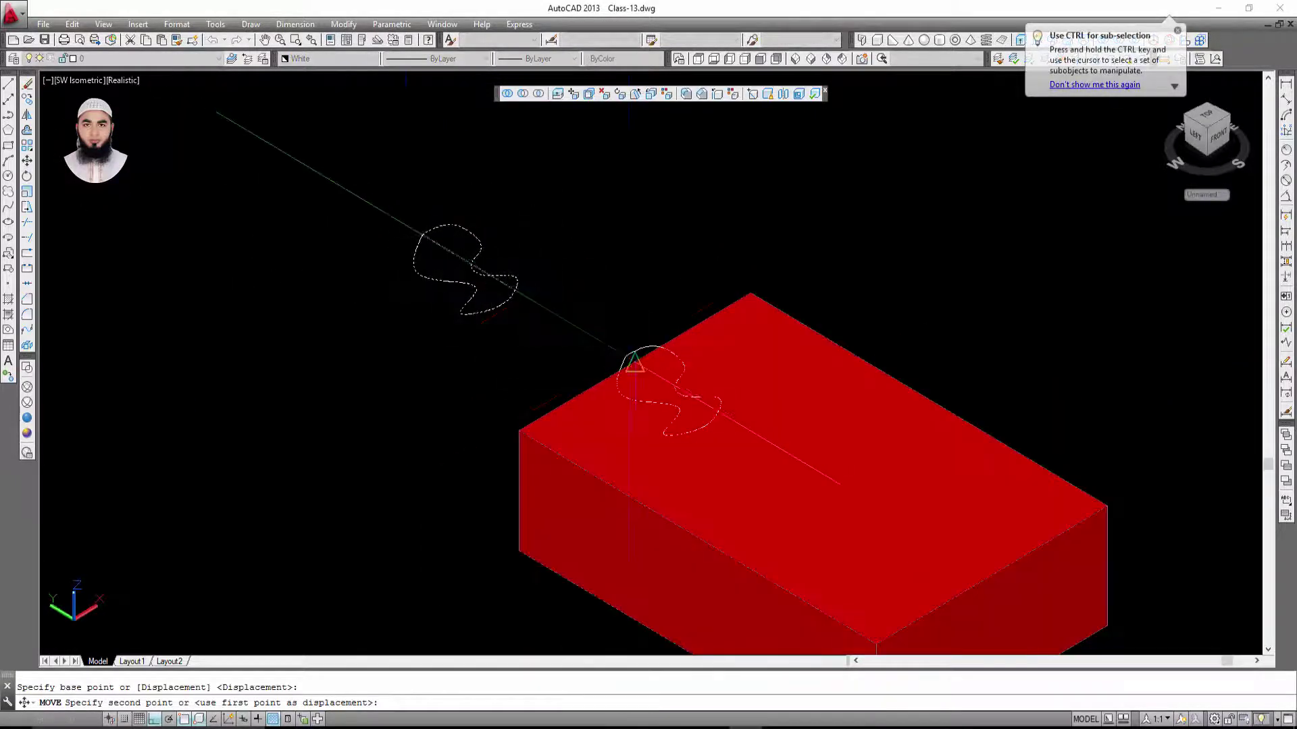
click(635, 365)
middle_drag(547, 266, 486, 195)
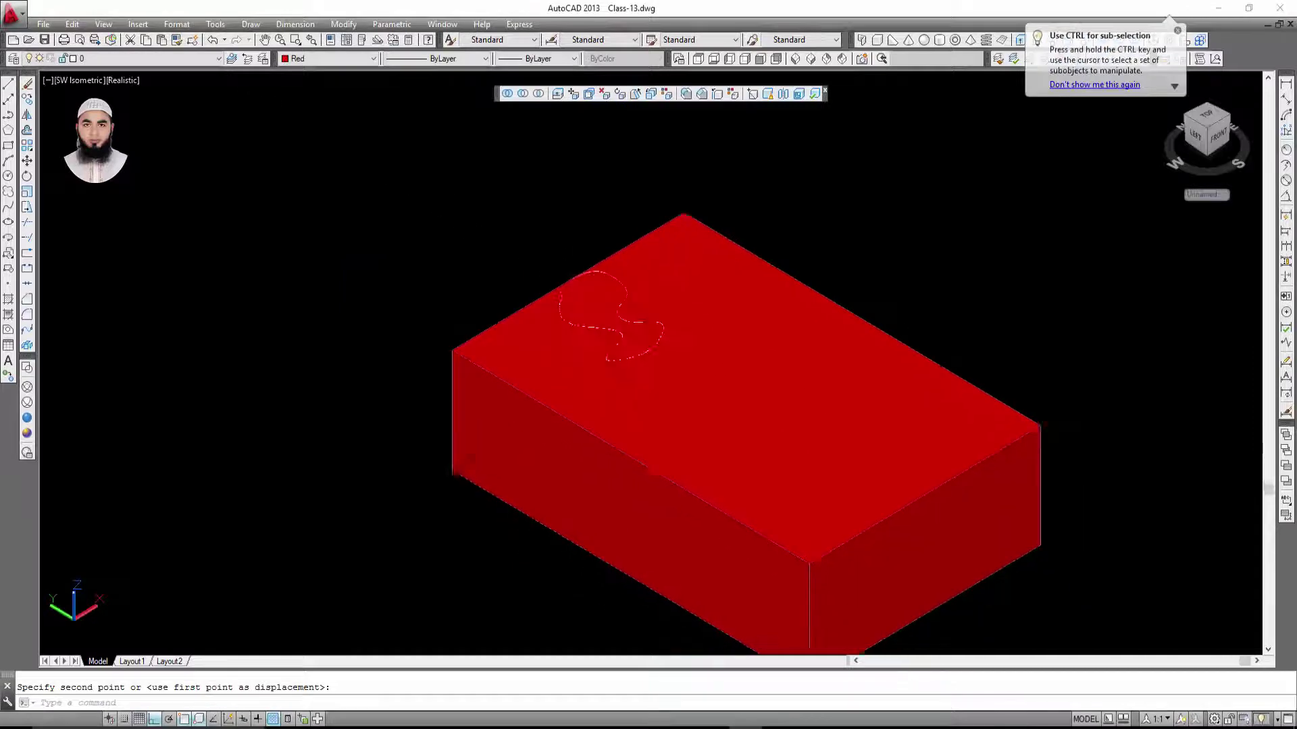
scroll(662, 347, up, 3)
- Move the spline further along the red box's top face
click(628, 347)
scroll(627, 347, down, 2)
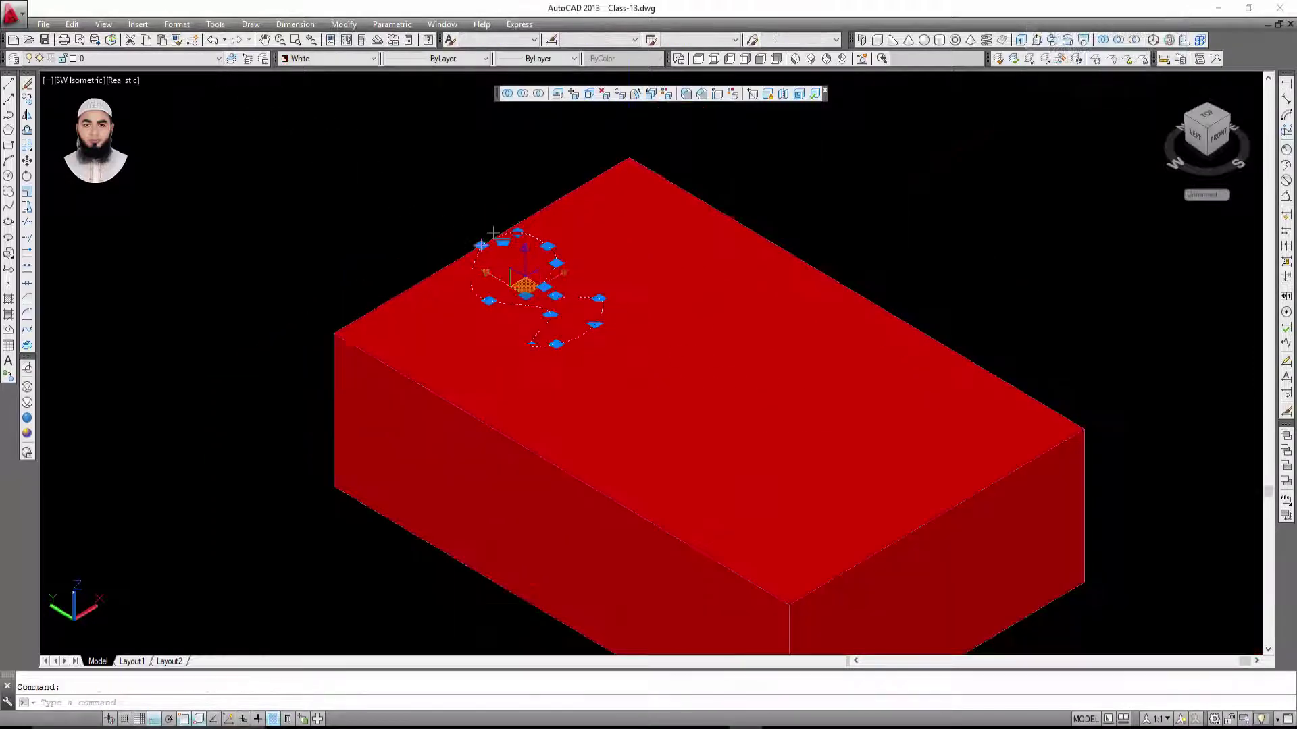
text(m)
key(Return)
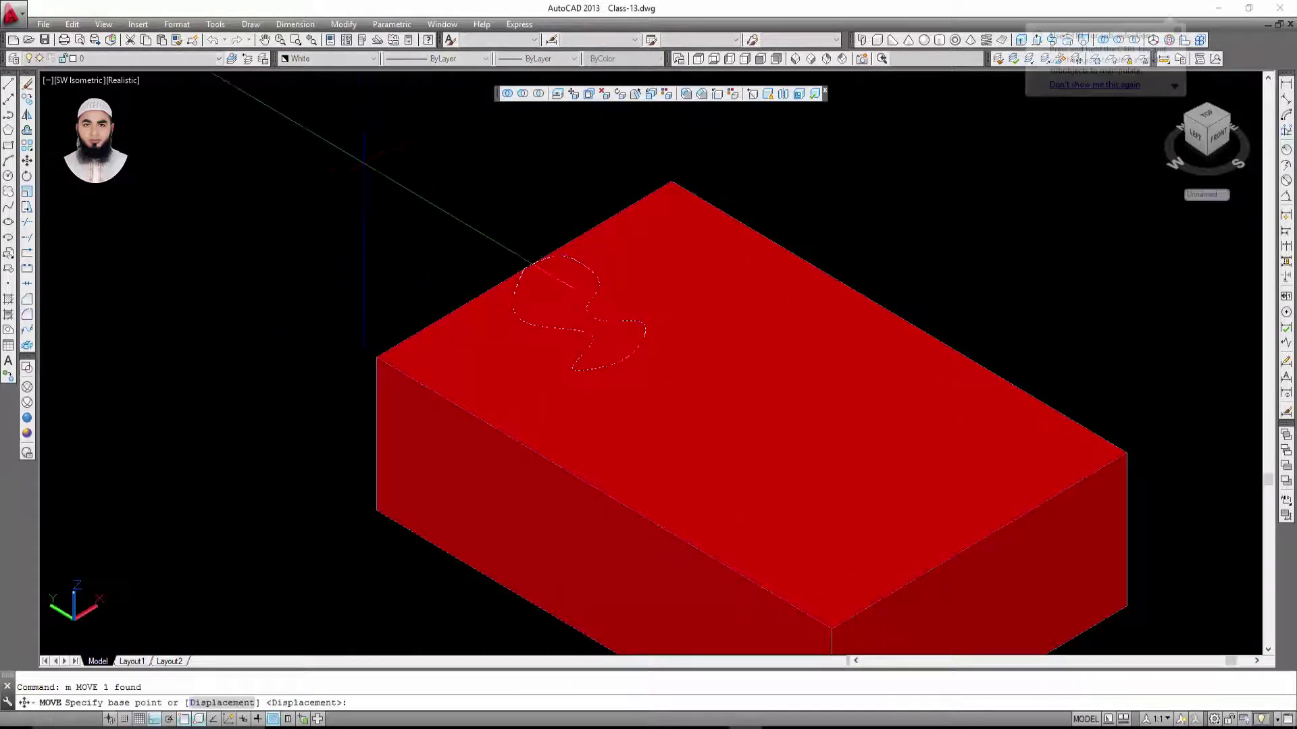
click(547, 289)
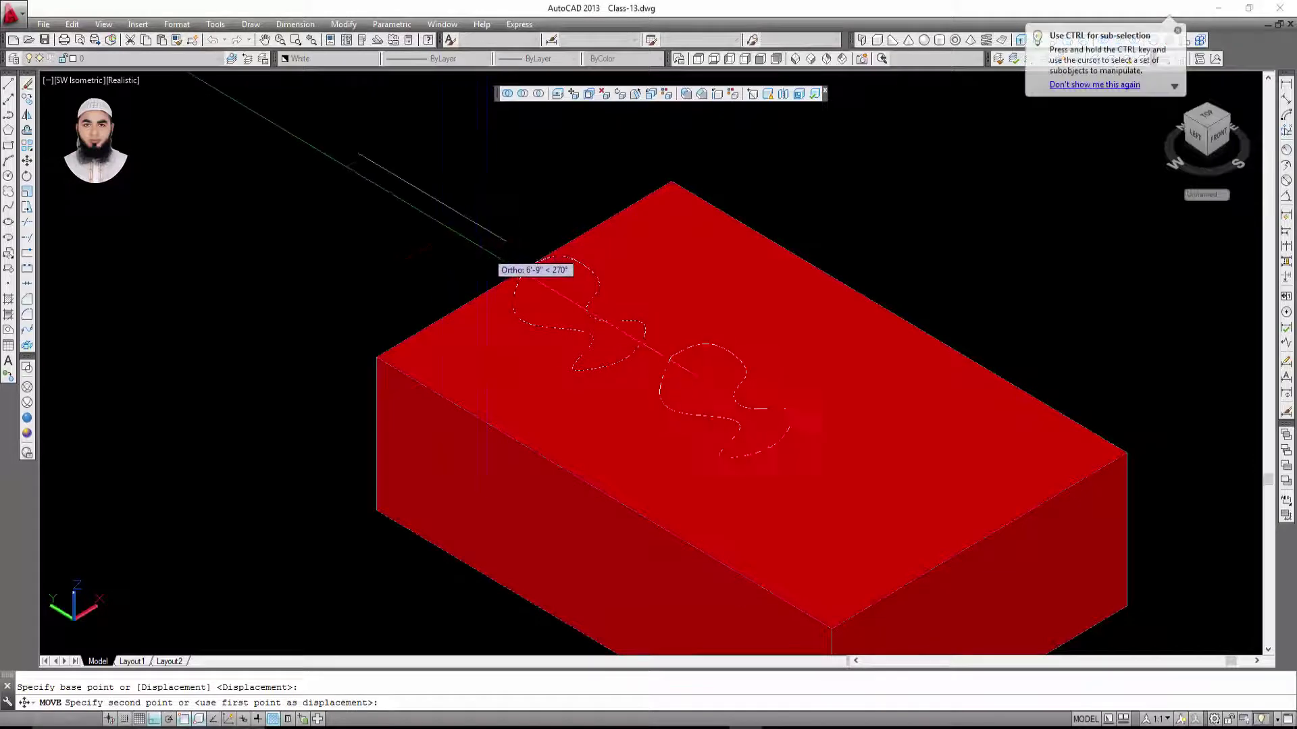
click(486, 243)
- Move the spline with M to its final spot on the top face and launch IMPRINT
mouse_move(498, 217)
middle_down()
mouse_move(488, 172)
mouse_move(956, 262)
middle_up()
scroll(554, 400, up, 3)
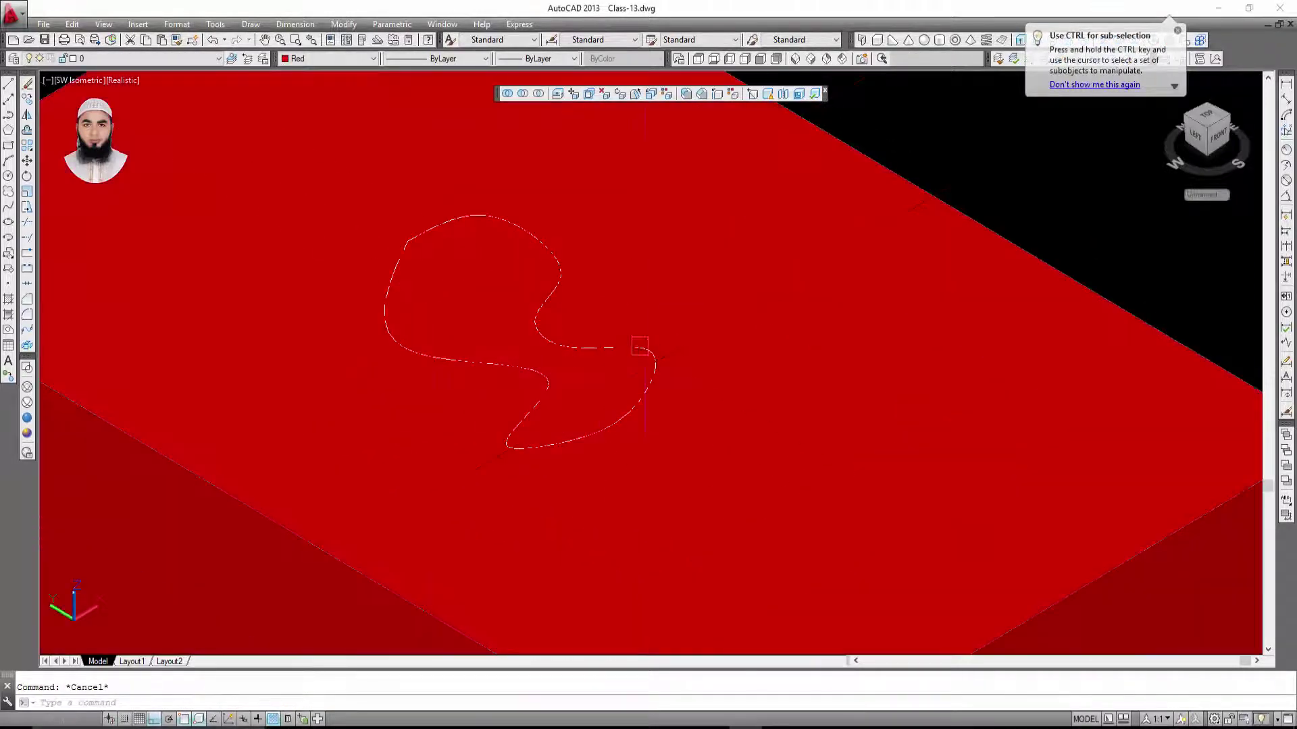
click(569, 346)
scroll(711, 302, down, 4)
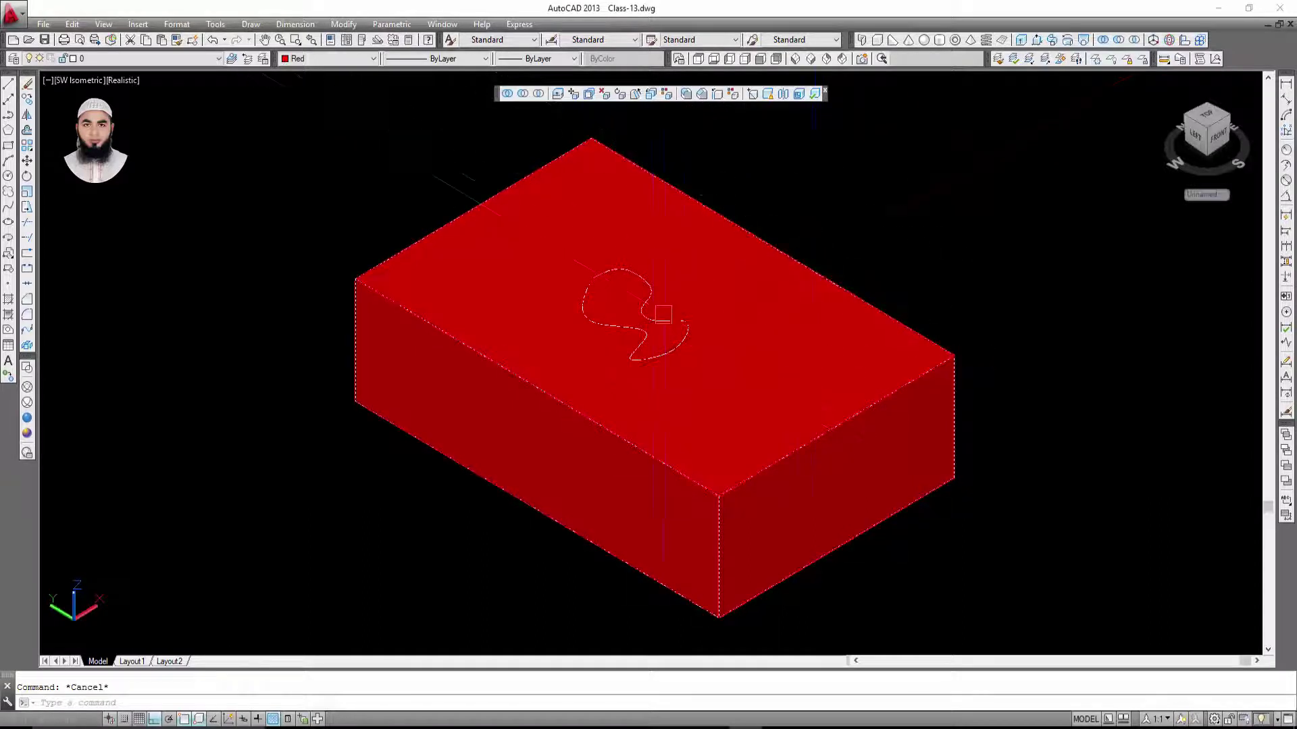
click(683, 323)
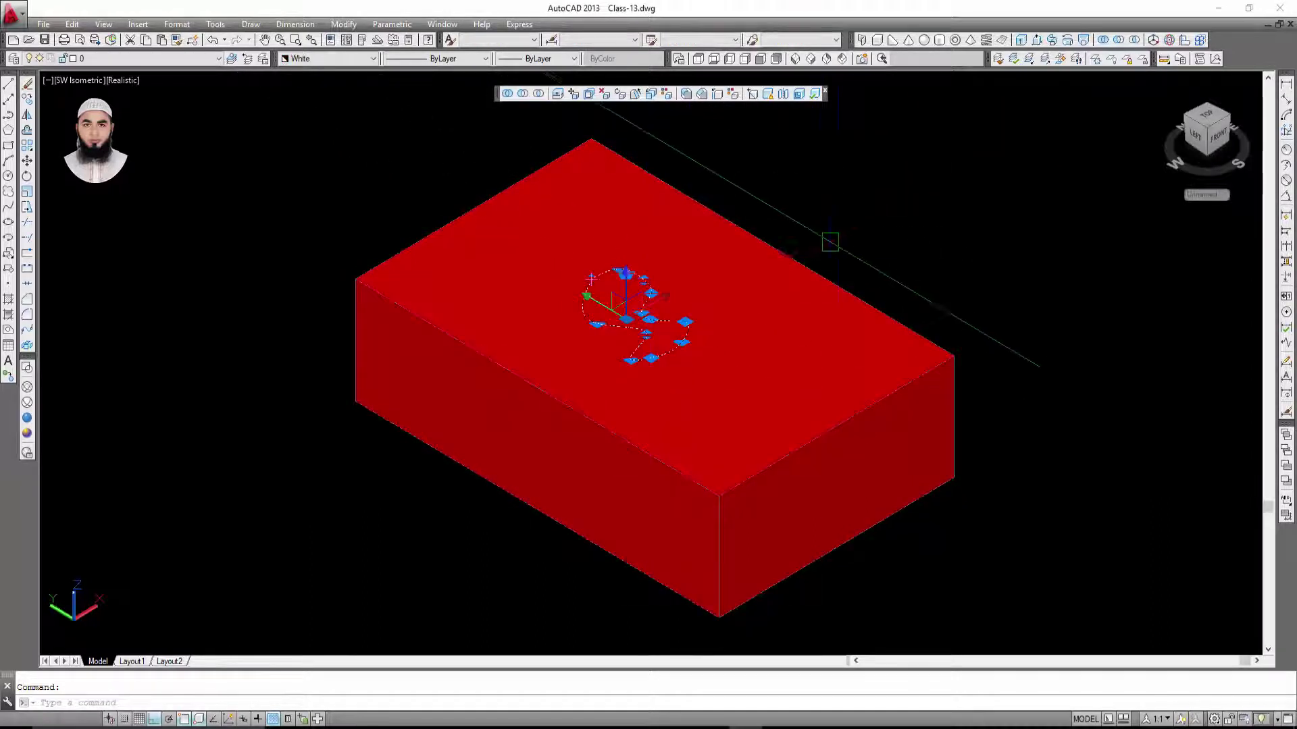
text(m)
key(Return)
click(658, 269)
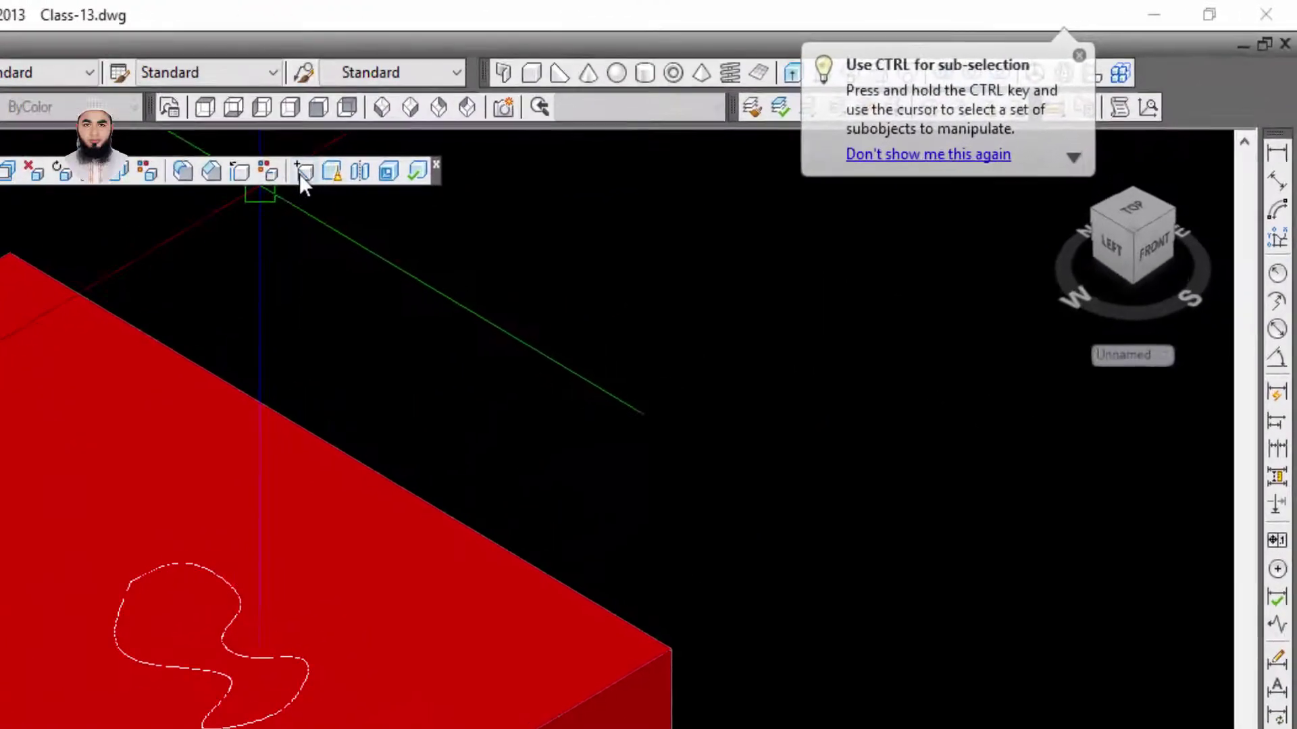
click(303, 173)
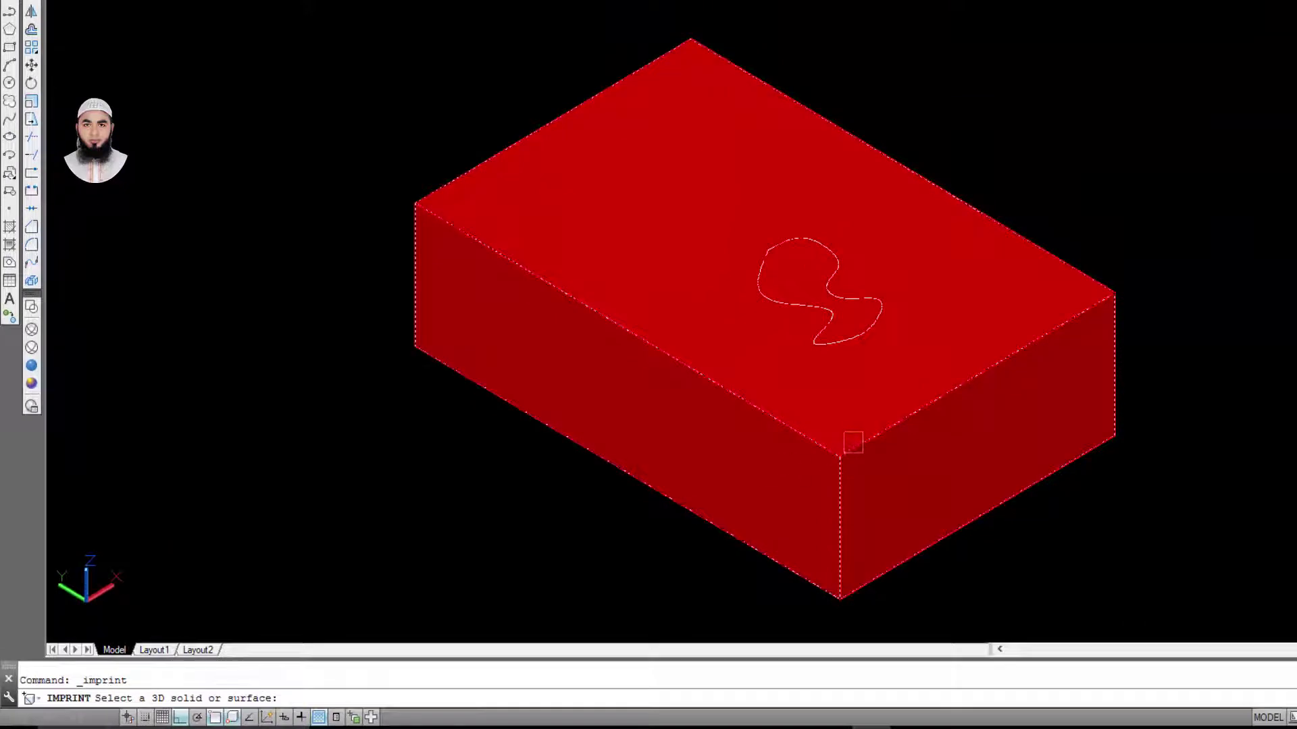
- Imprint the spline onto the red box, answering No to deleting the source curve
click(857, 442)
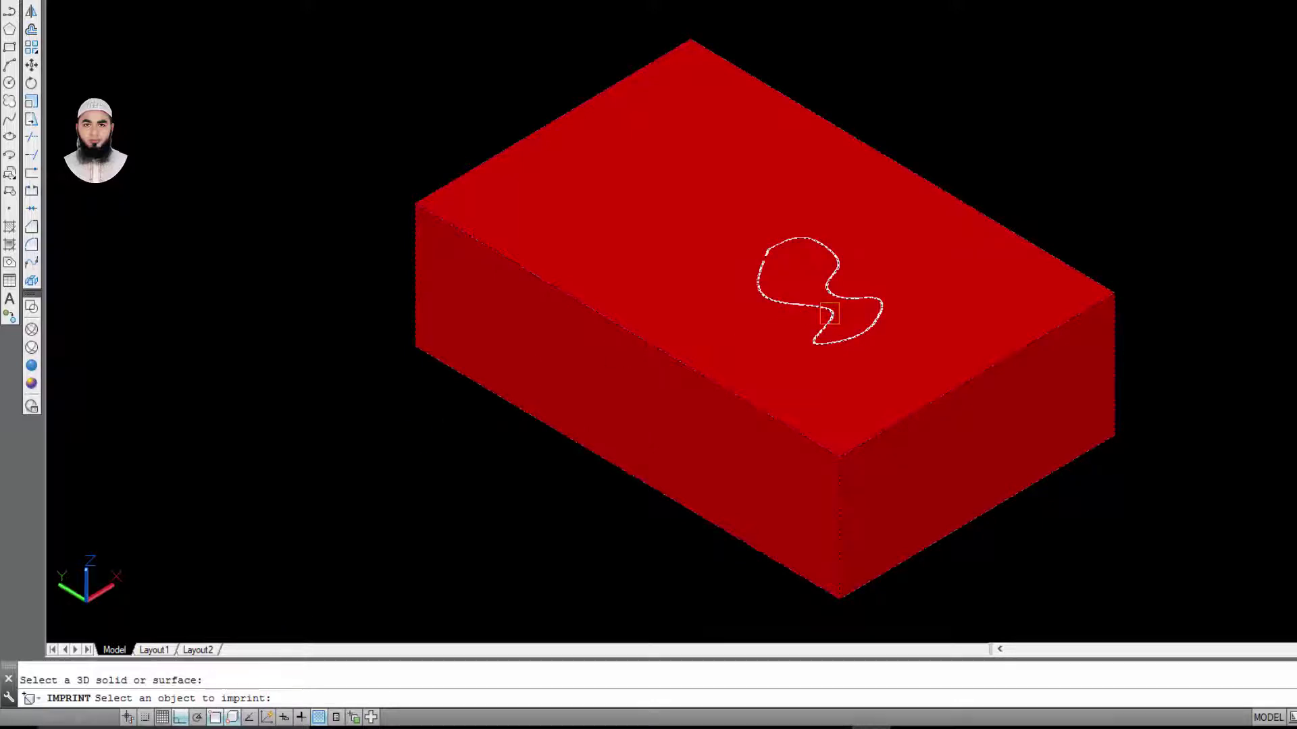
click(830, 312)
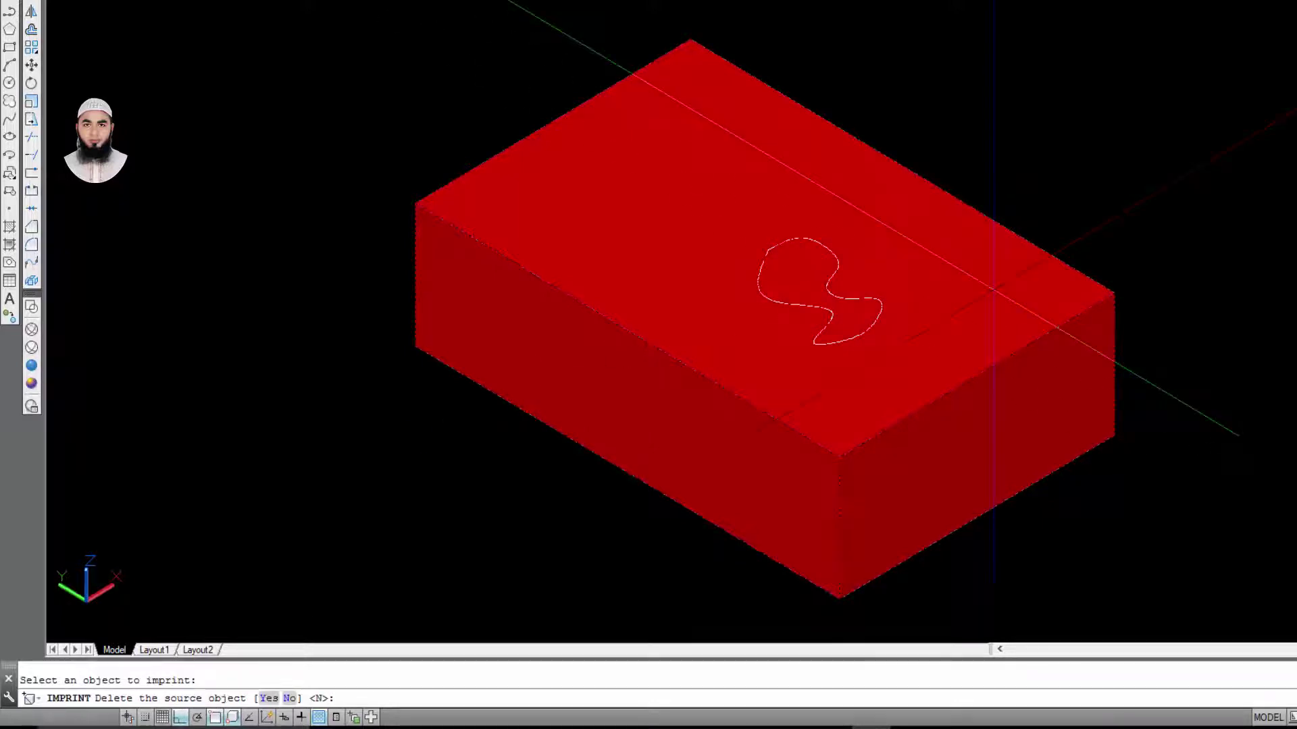
key(Return)
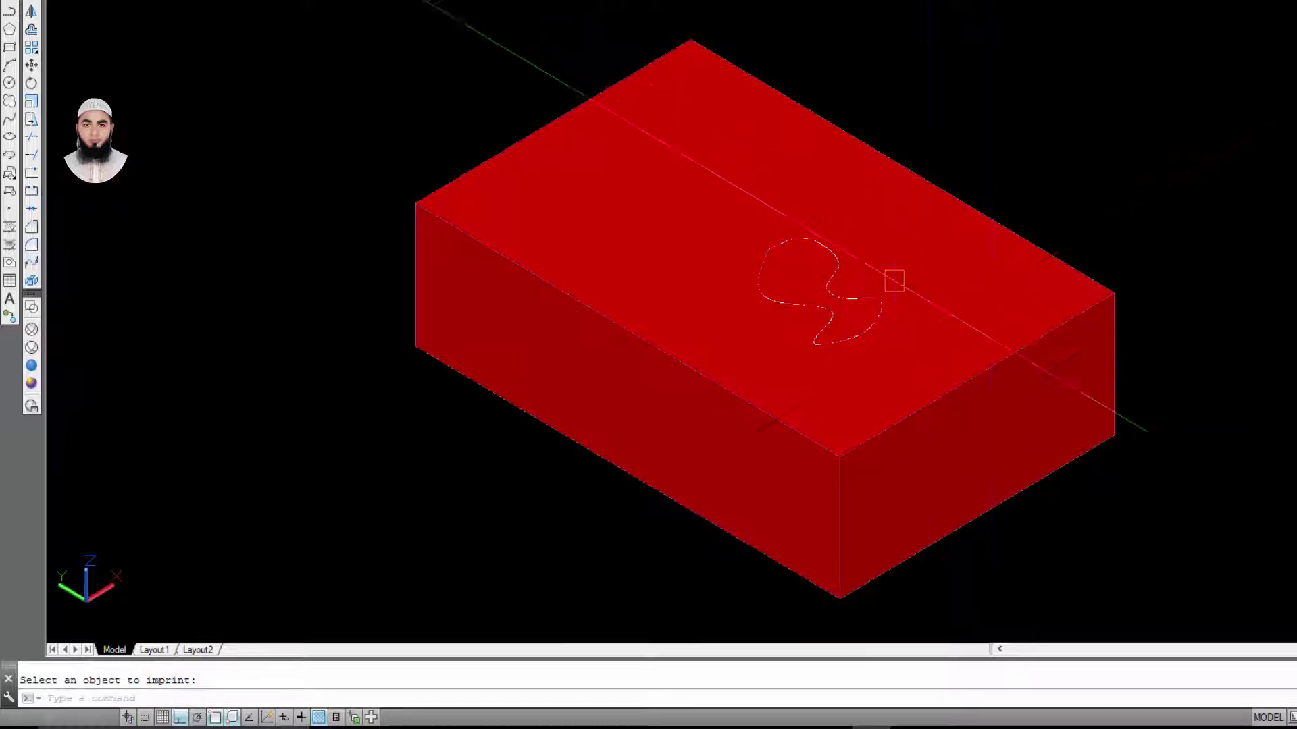
key(Escape)
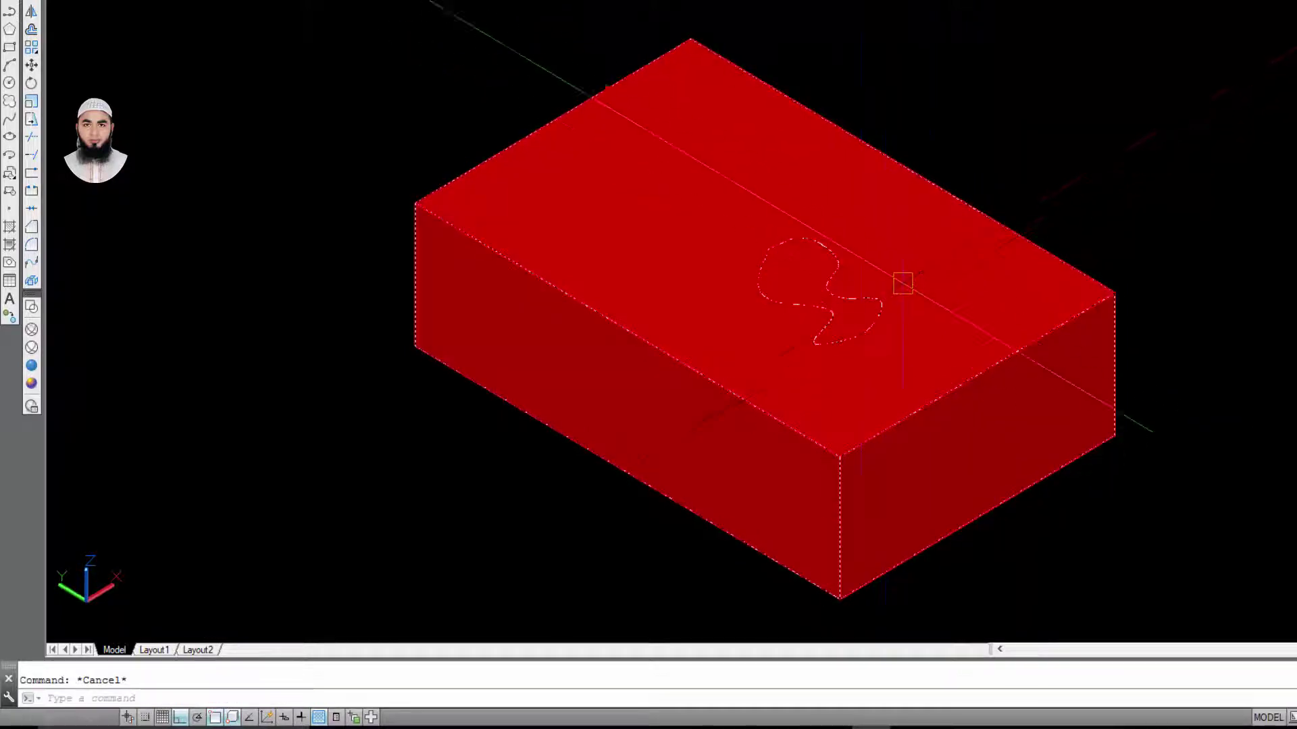
- Move the box aside, away from the loose spline curve
ctrl+click(840, 351)
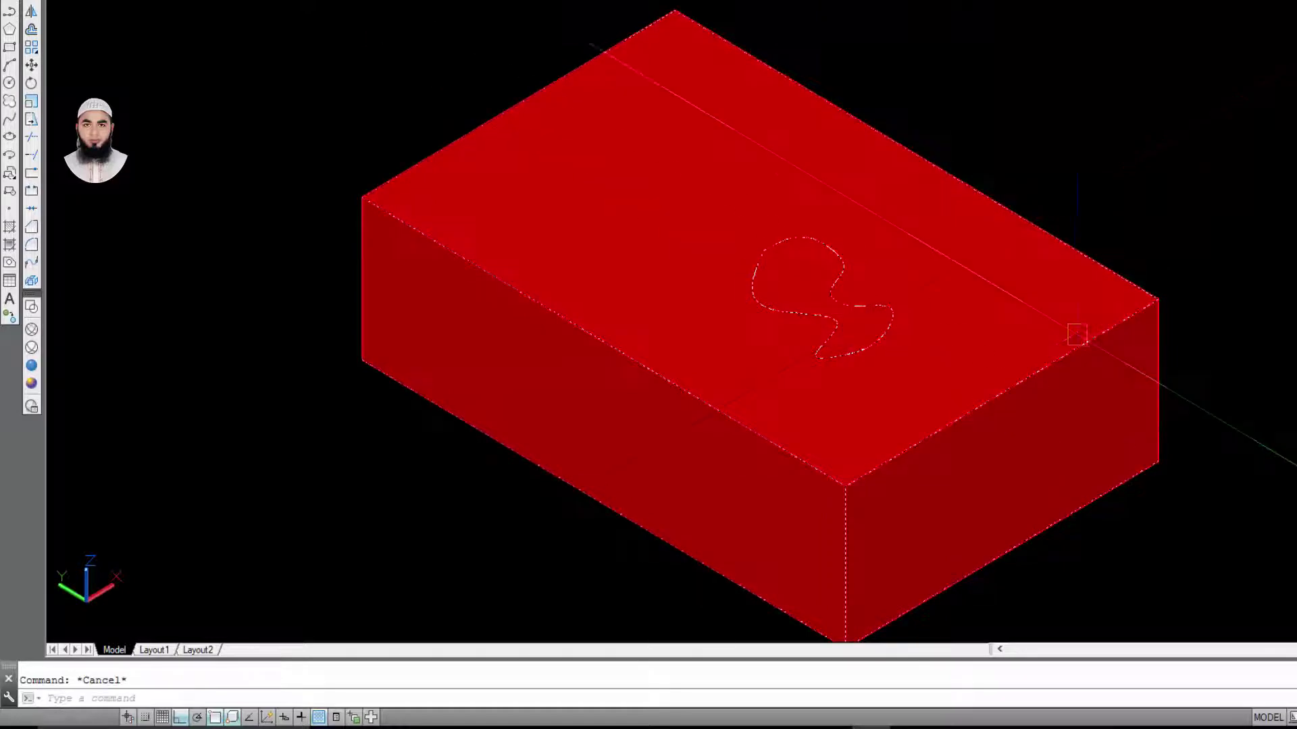
middle_drag(1164, 428, 910, 381)
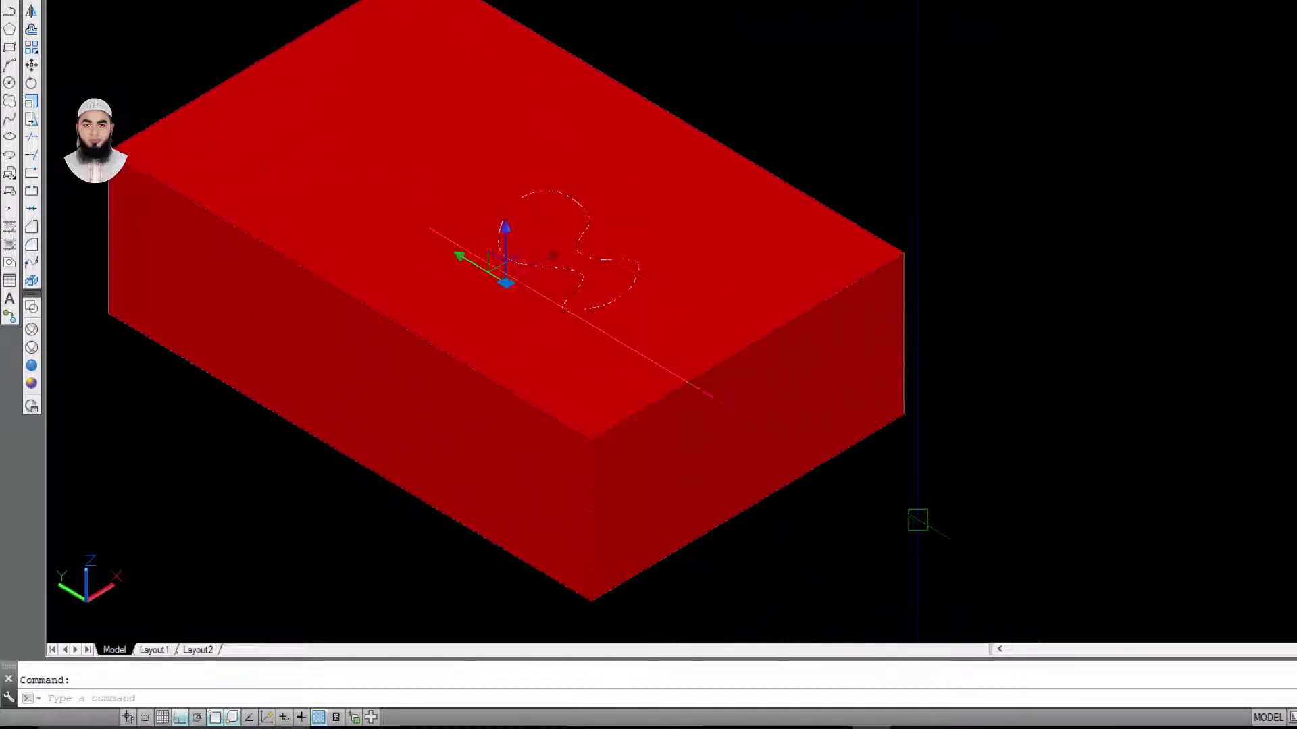
text(m)
key(Return)
click(878, 594)
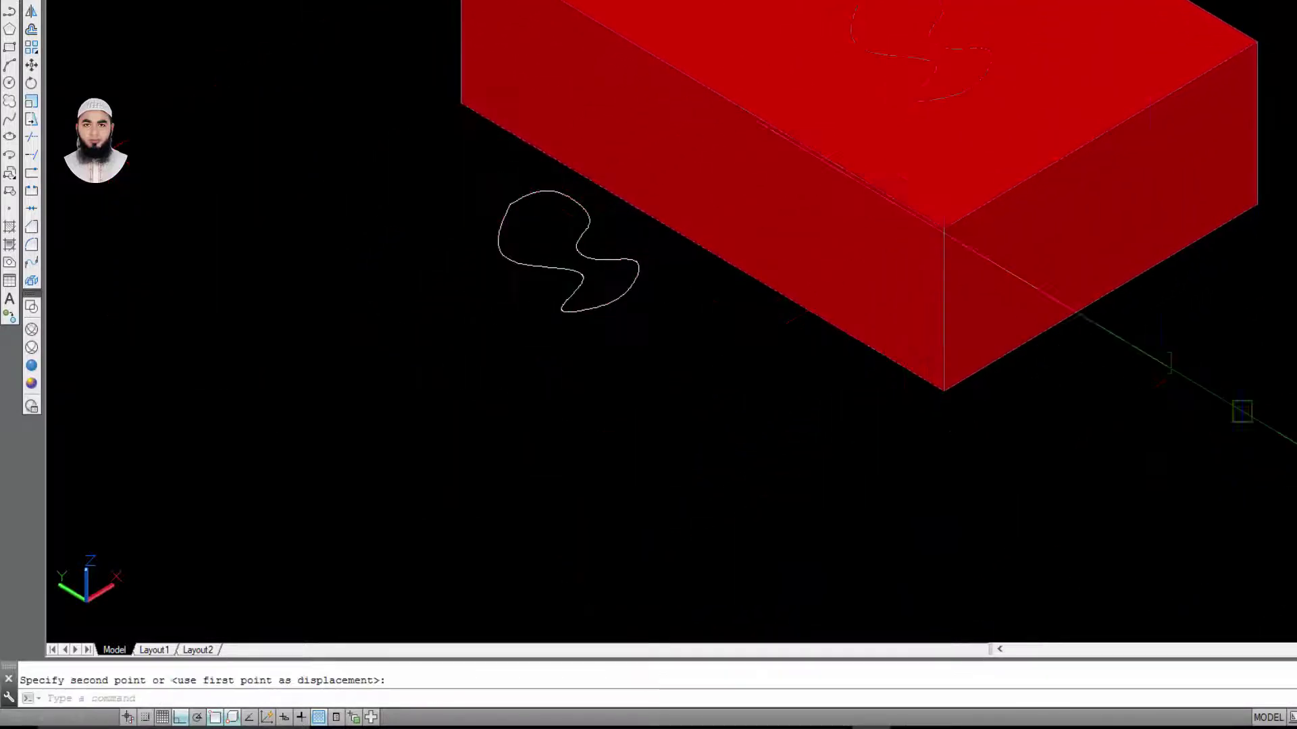
click(620, 302)
- Delete the leftover loose spline and recentre the view on the imprinted box
click(620, 297)
middle_drag(665, 357, 463, 473)
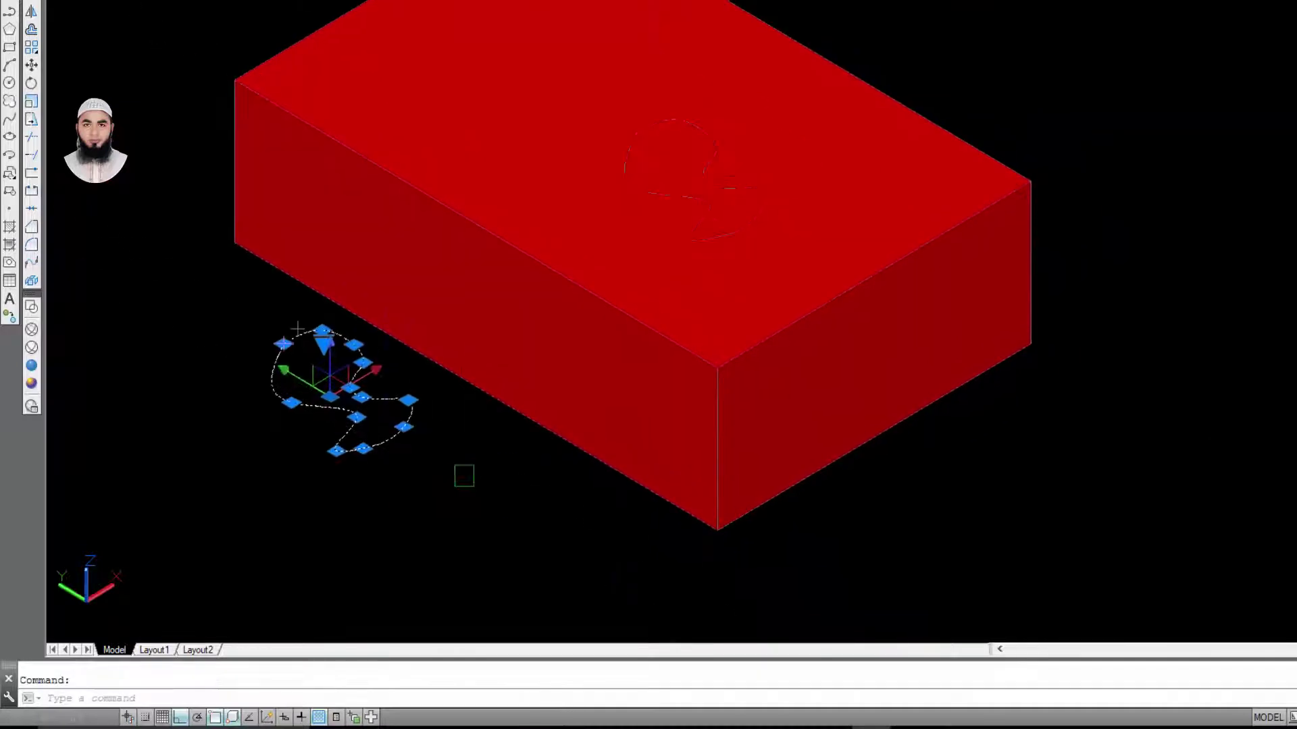
key(Delete)
scroll(687, 297, up, 3)
scroll(636, 293, down, 3)
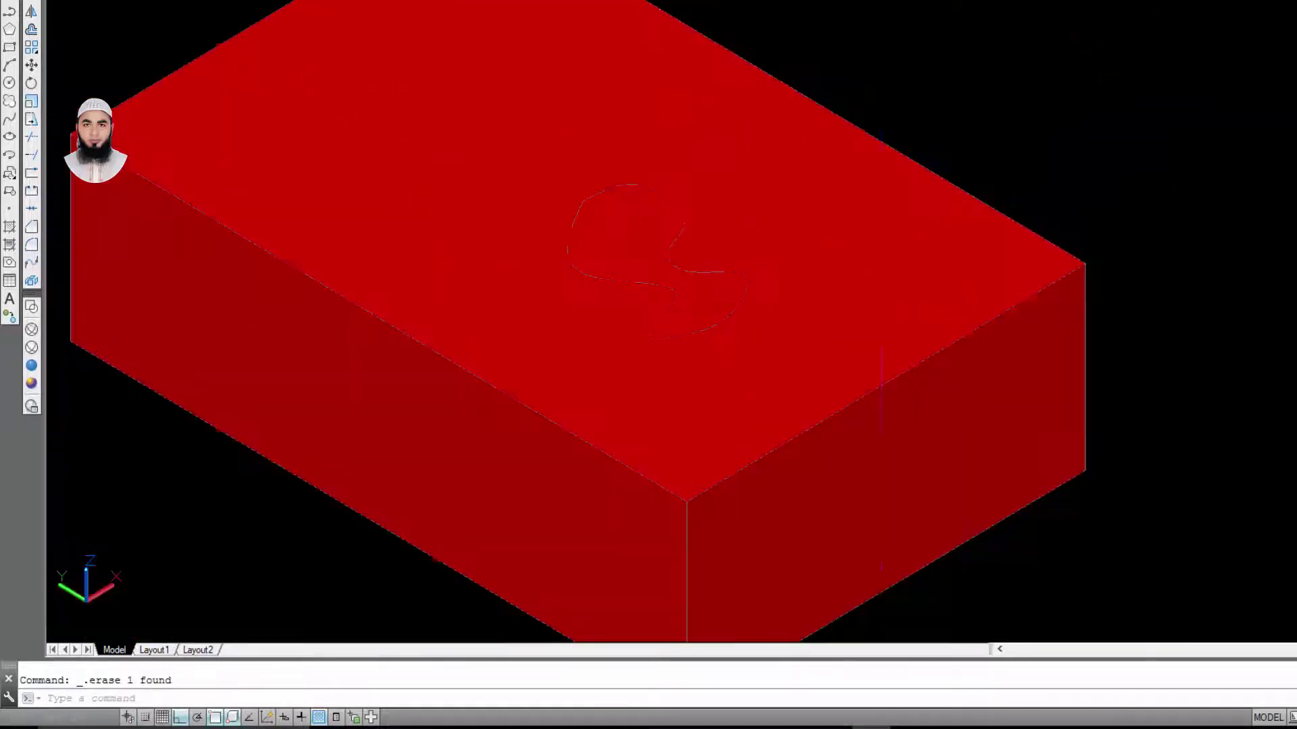
scroll(718, 226, up, 2)
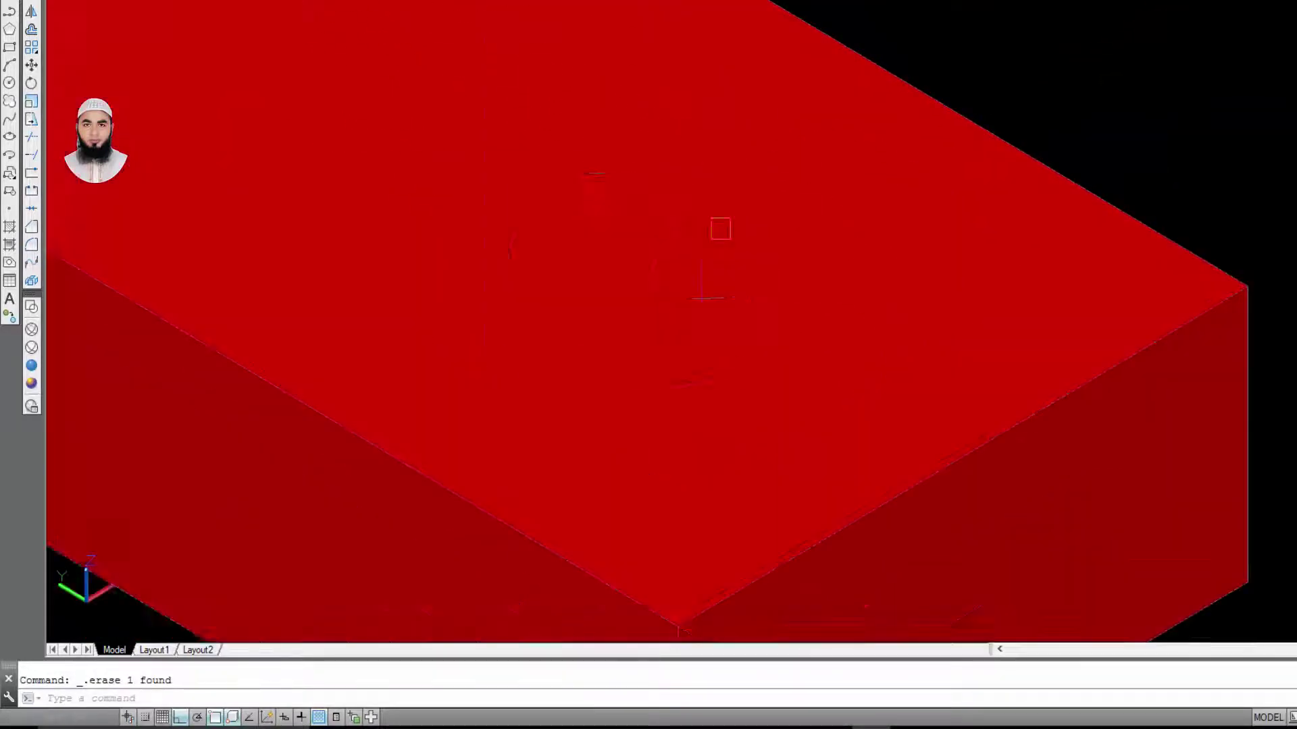
scroll(718, 226, up, 1)
middle_drag(576, 185, 666, 150)
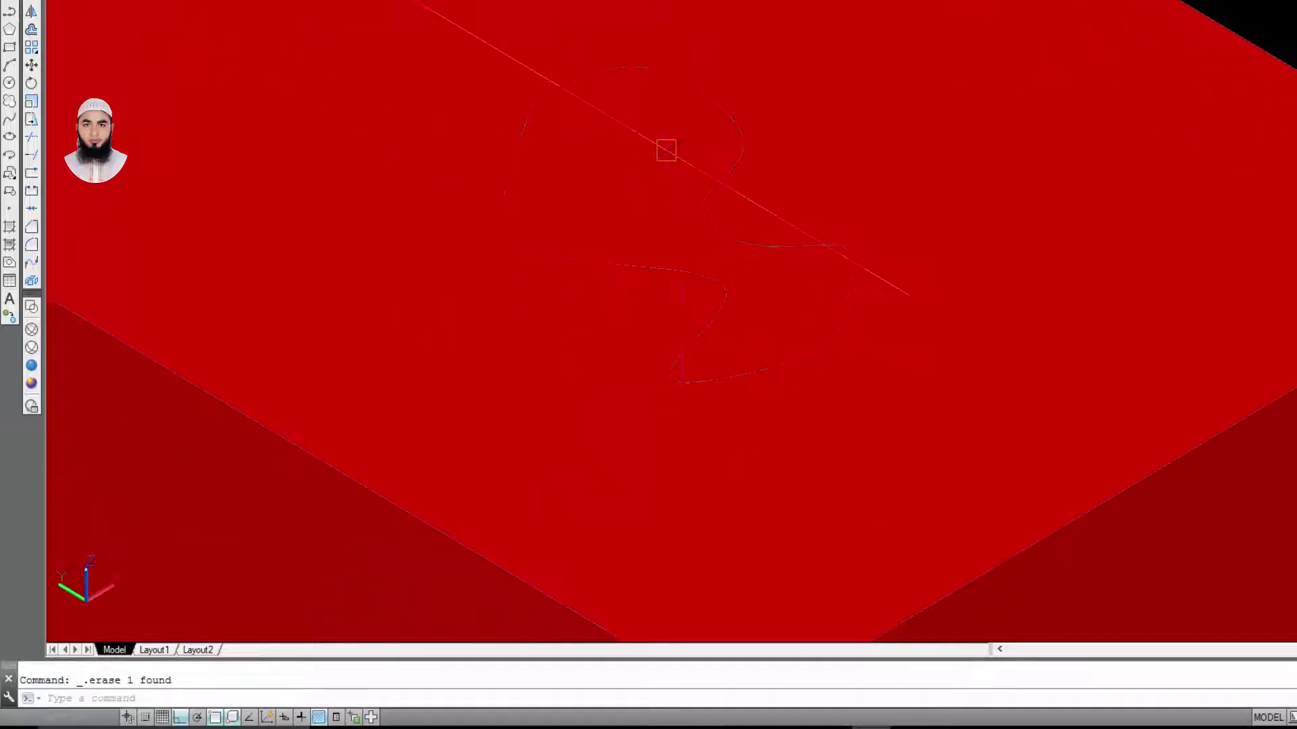
key(Escape)
scroll(695, 131, down, 2)
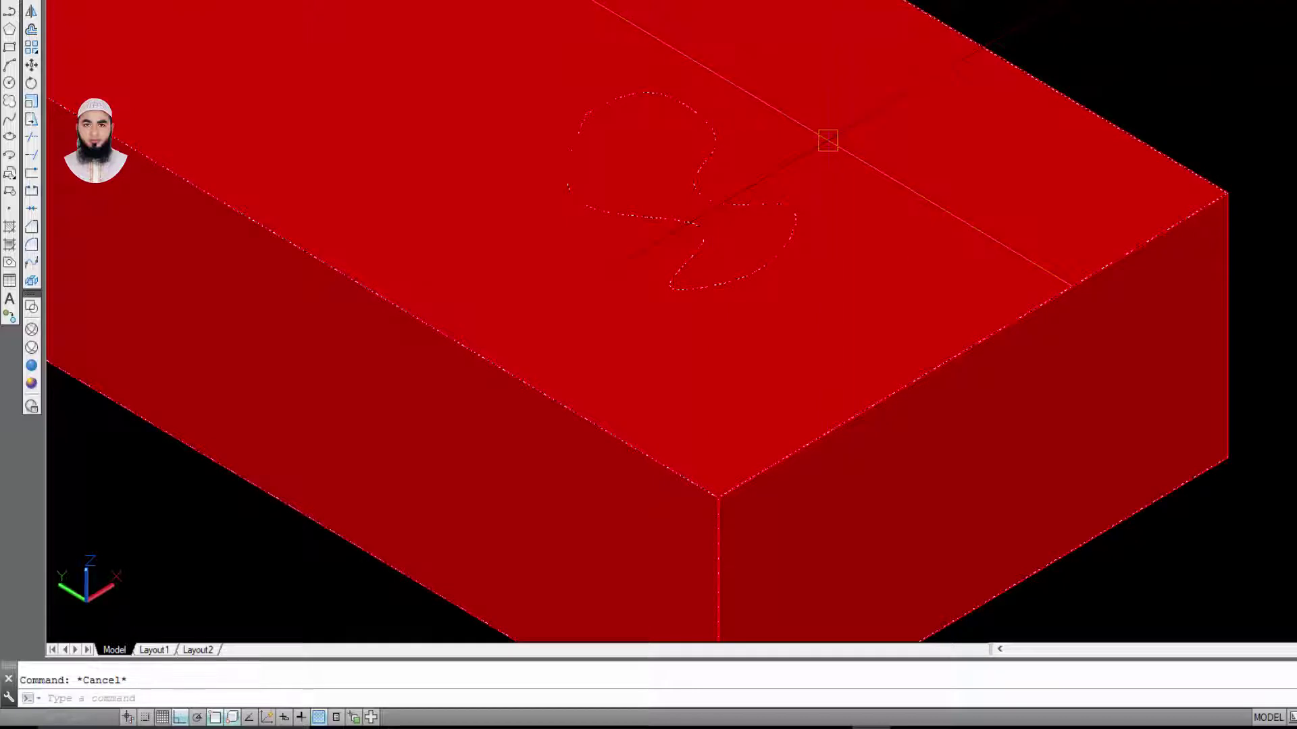
middle_drag(700, 245, 725, 336)
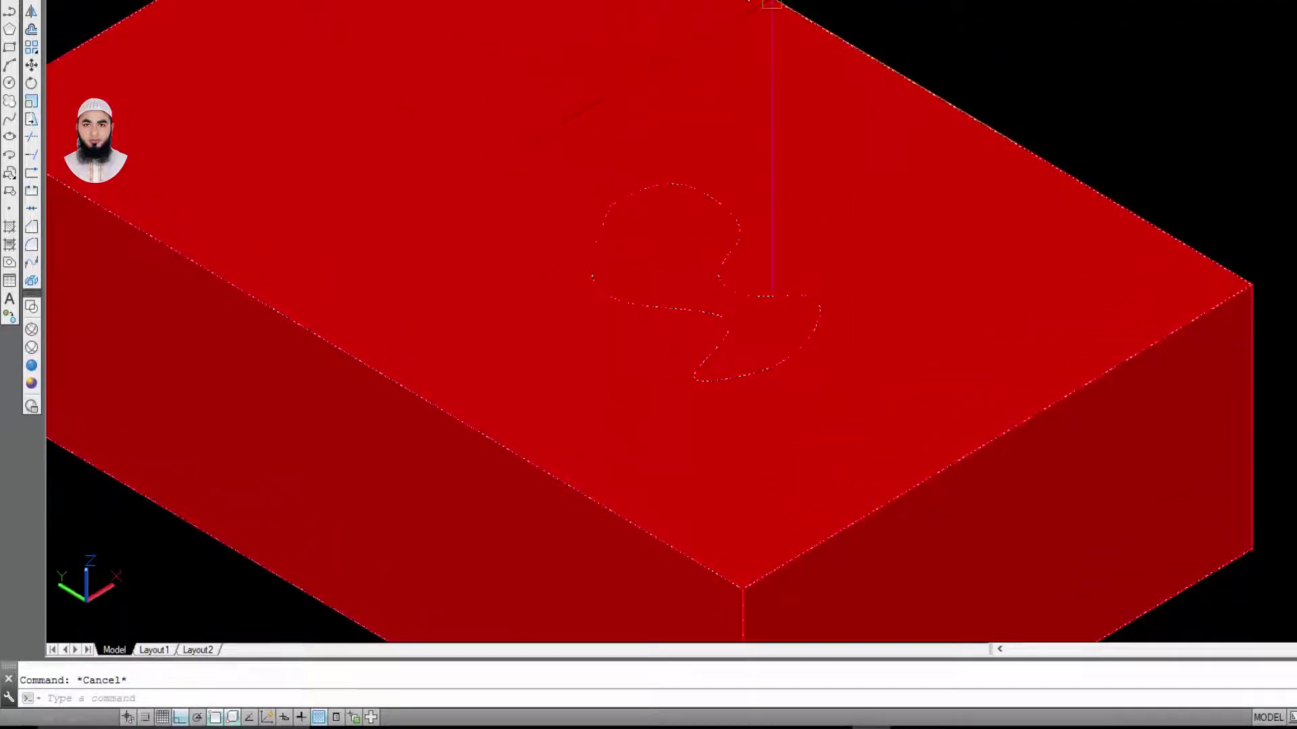
scroll(850, 76, down, 2)
middle_drag(984, 122, 860, 150)
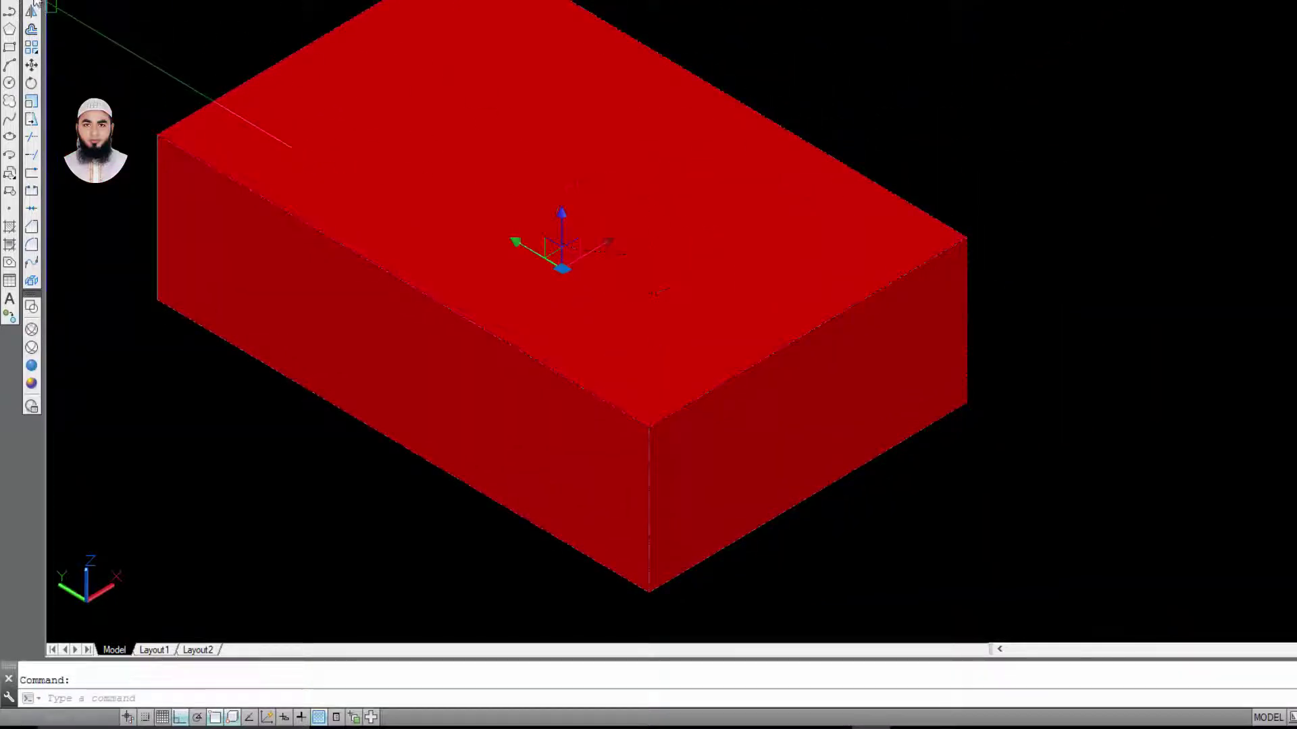
text(co)
key(Return)
middle_drag(845, 444, 727, 434)
click(926, 351)
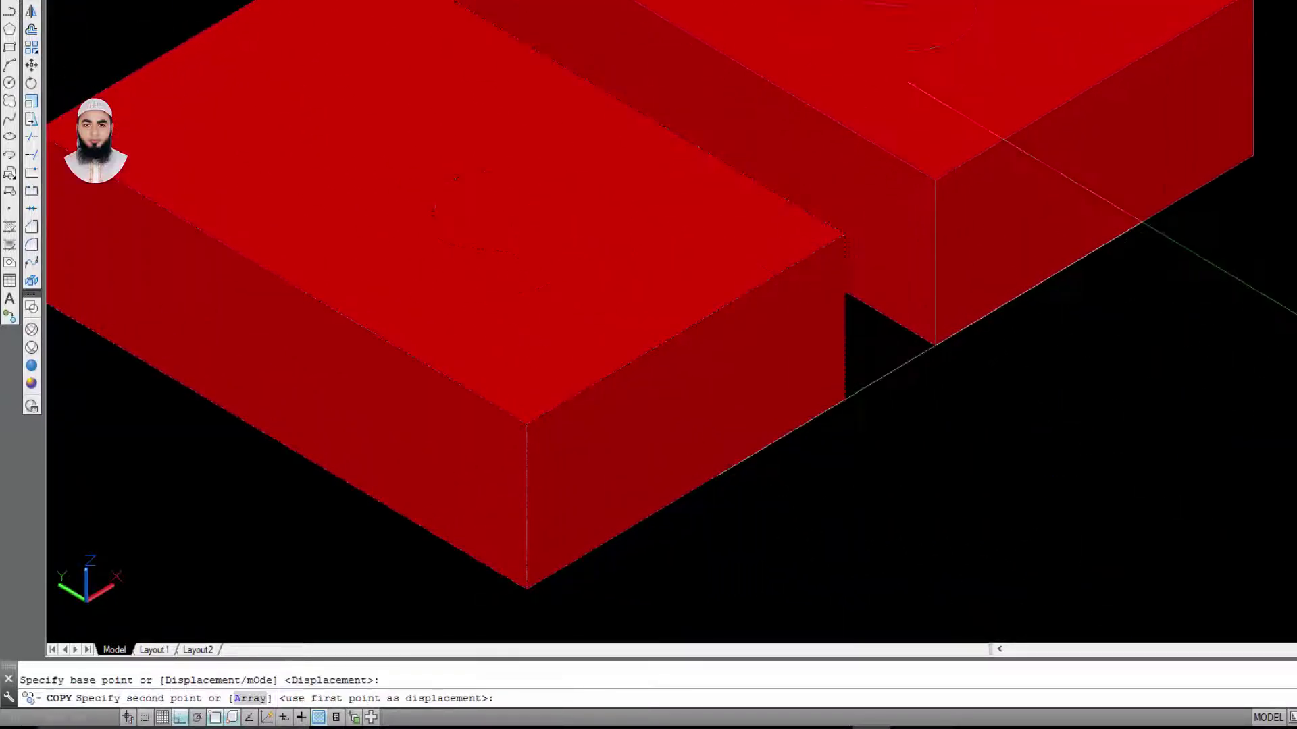
scroll(1148, 290, down, 2)
scroll(1081, 317, up, 1)
scroll(757, 270, down, 1)
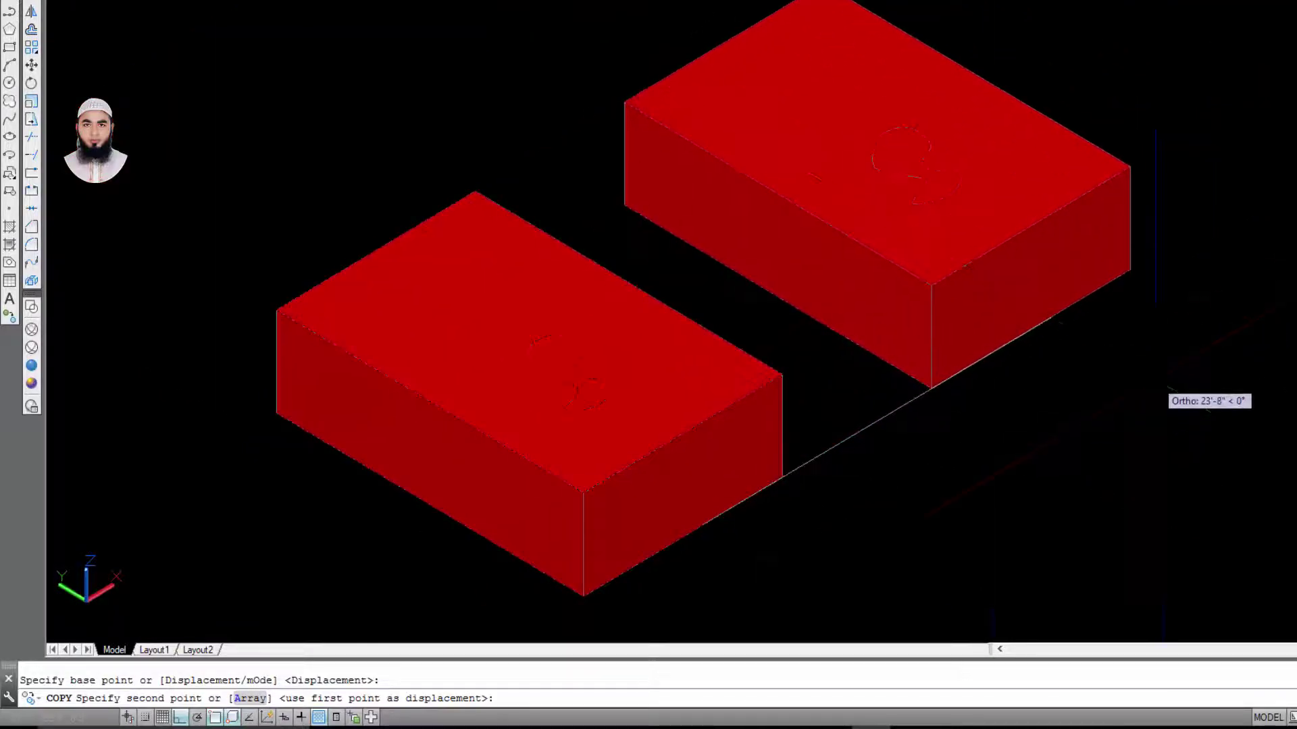
click(929, 378)
key(Escape)
scroll(587, 365, up, 1)
scroll(701, 362, down, 1)
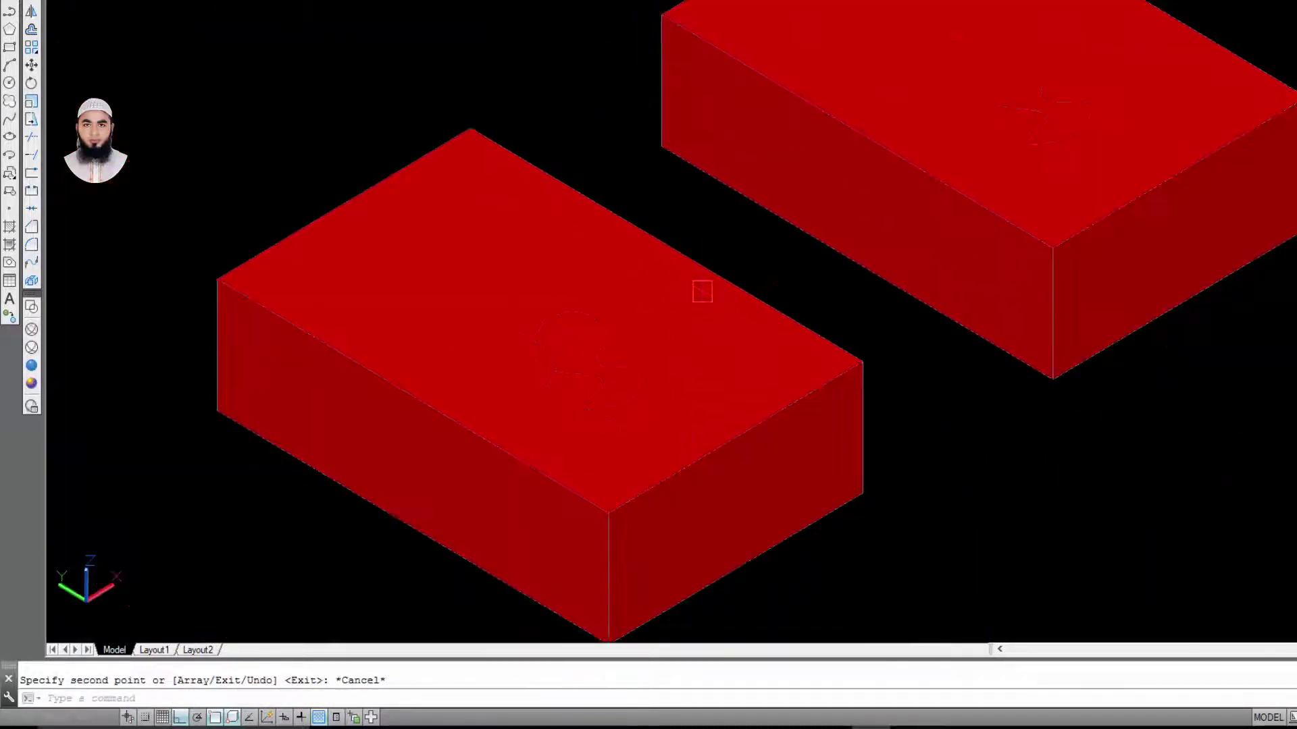
middle_drag(700, 362, 730, 275)
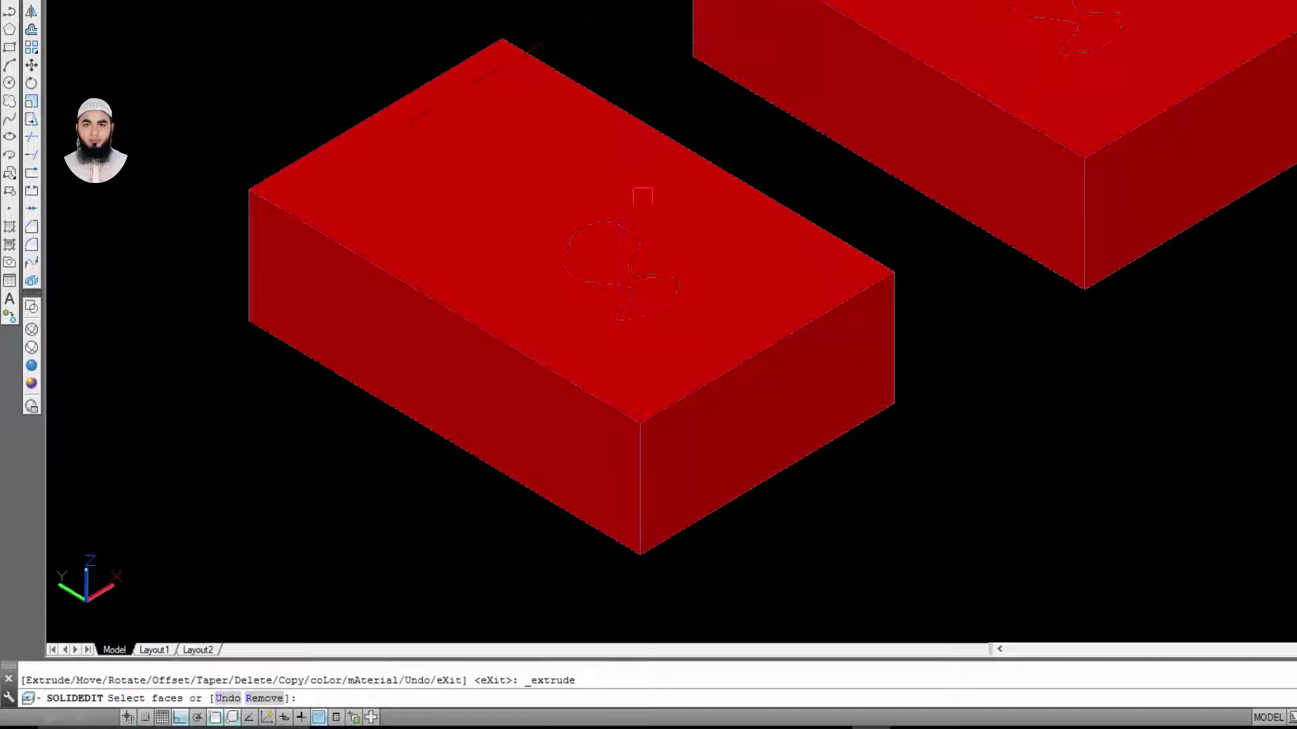
scroll(642, 250, up, 3)
click(563, 256)
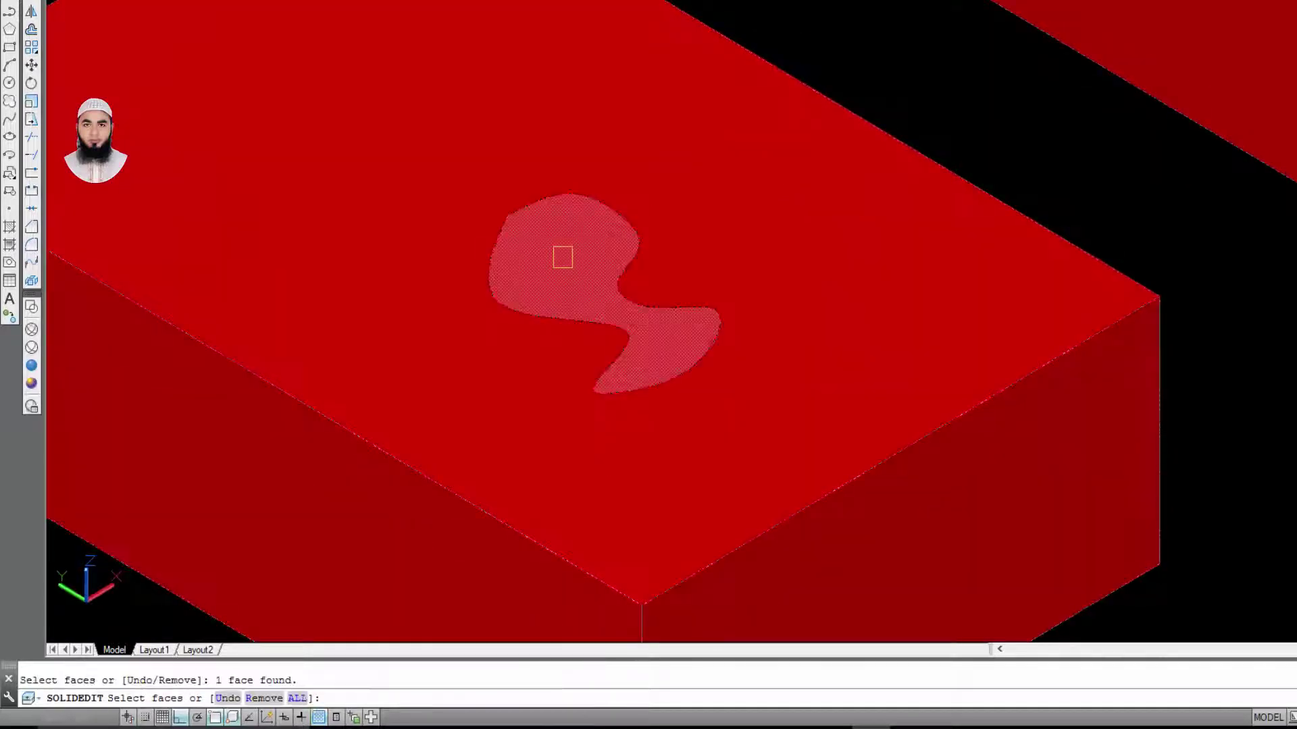
scroll(572, 254, down, 3)
key(Return)
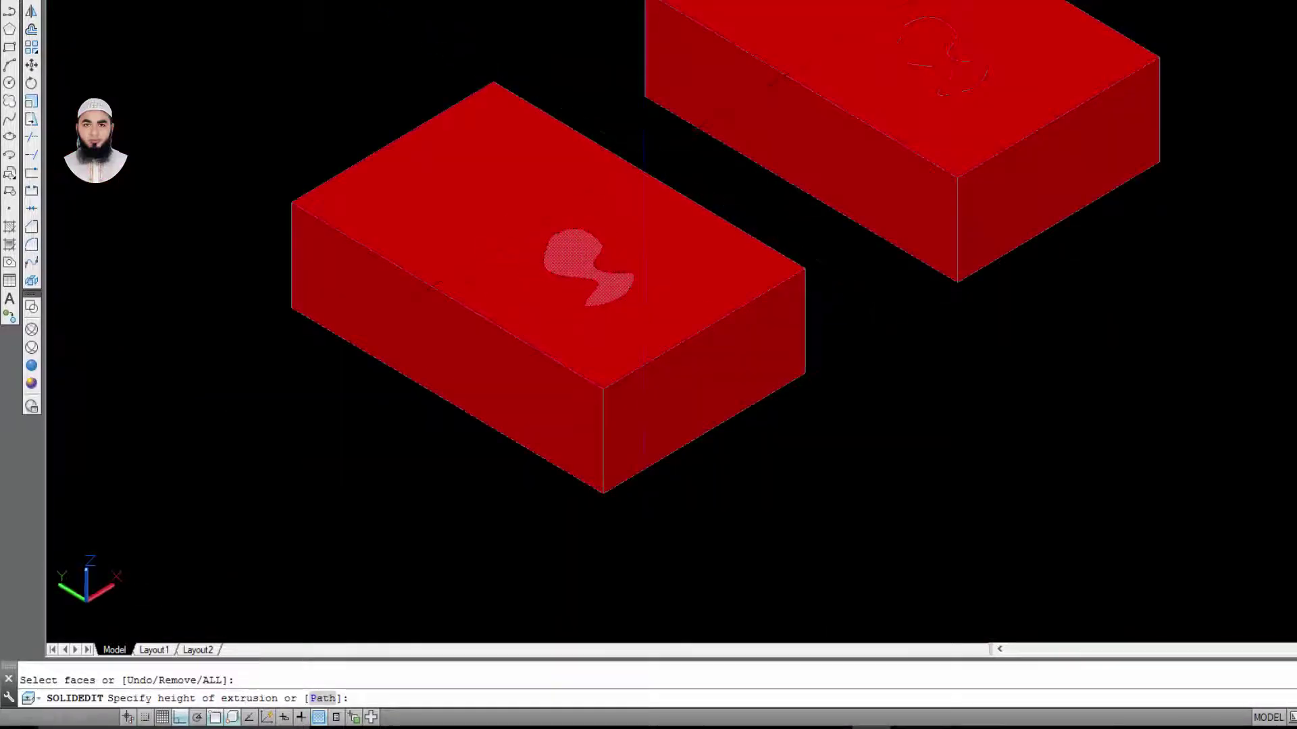
scroll(724, 231, up, 2)
click(840, 284)
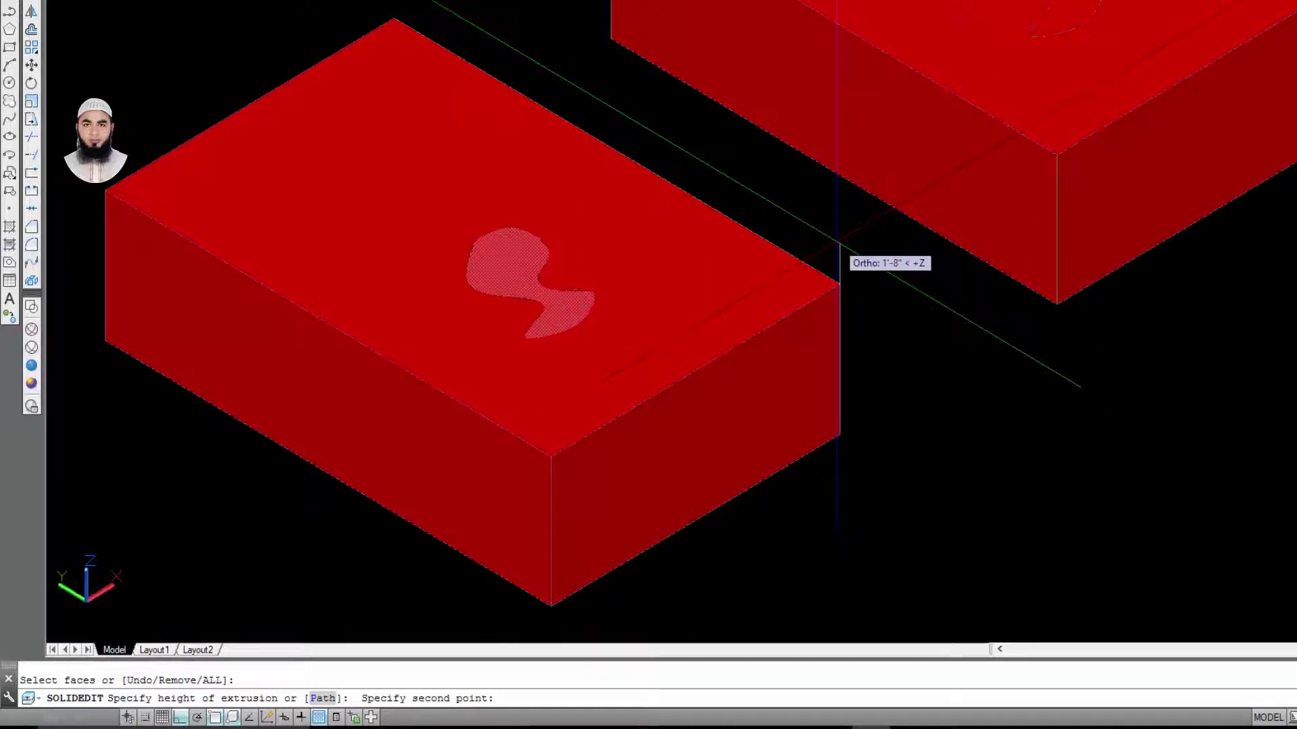
text(2')
key(Return)
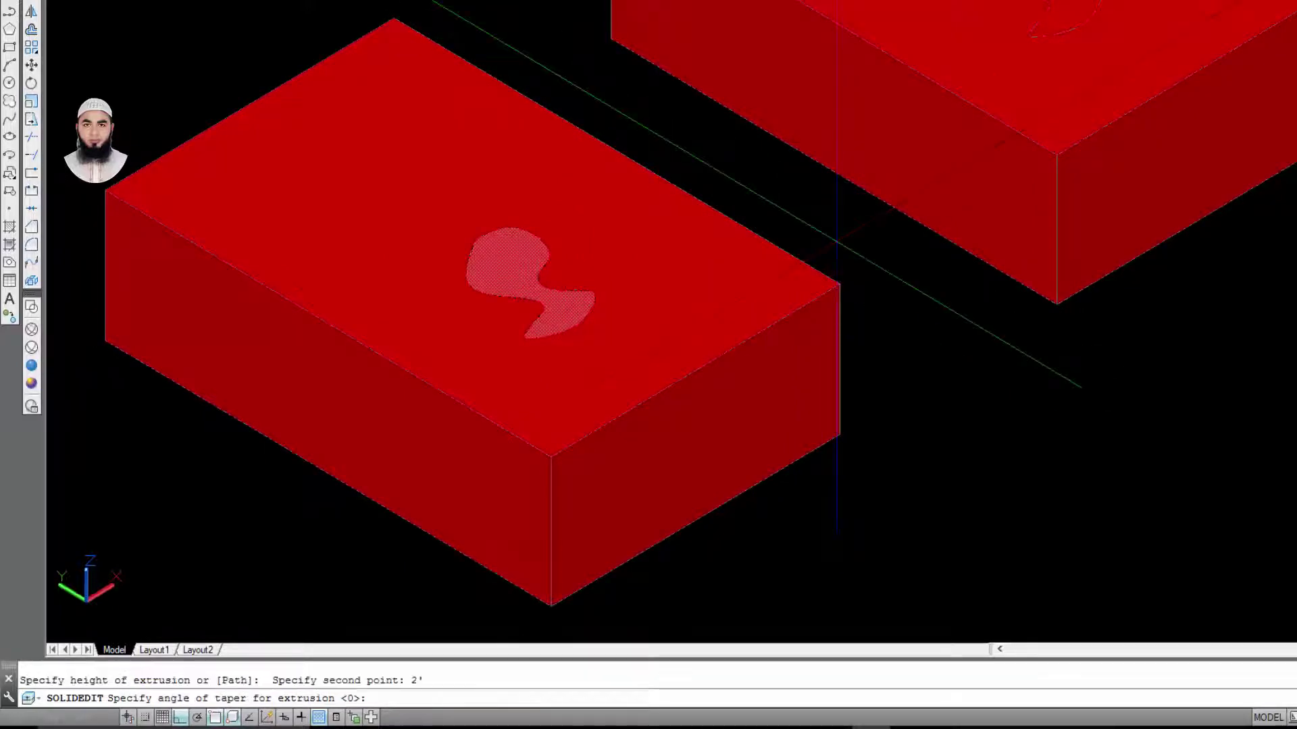
key(Return)
key(Escape)
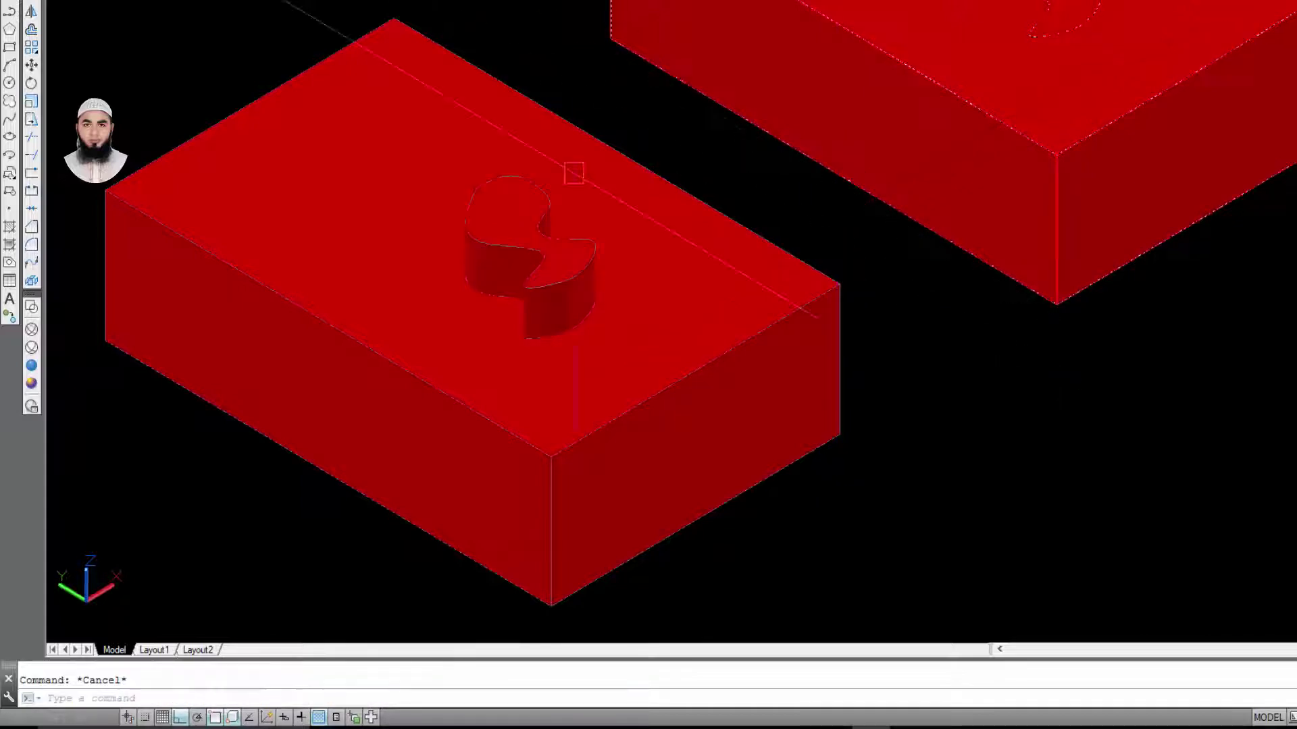
scroll(533, 236, up, 3)
scroll(570, 209, down, 4)
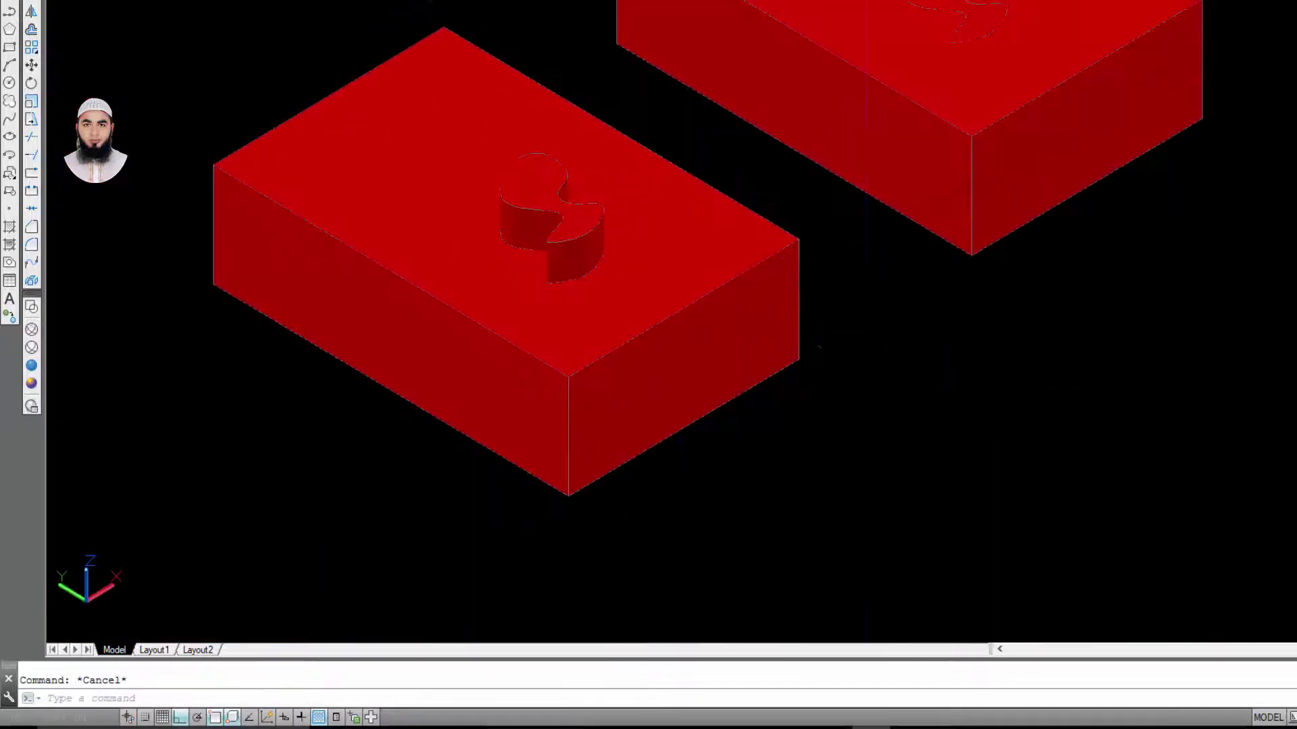
scroll(784, 261, up, 2)
scroll(779, 309, up, 2)
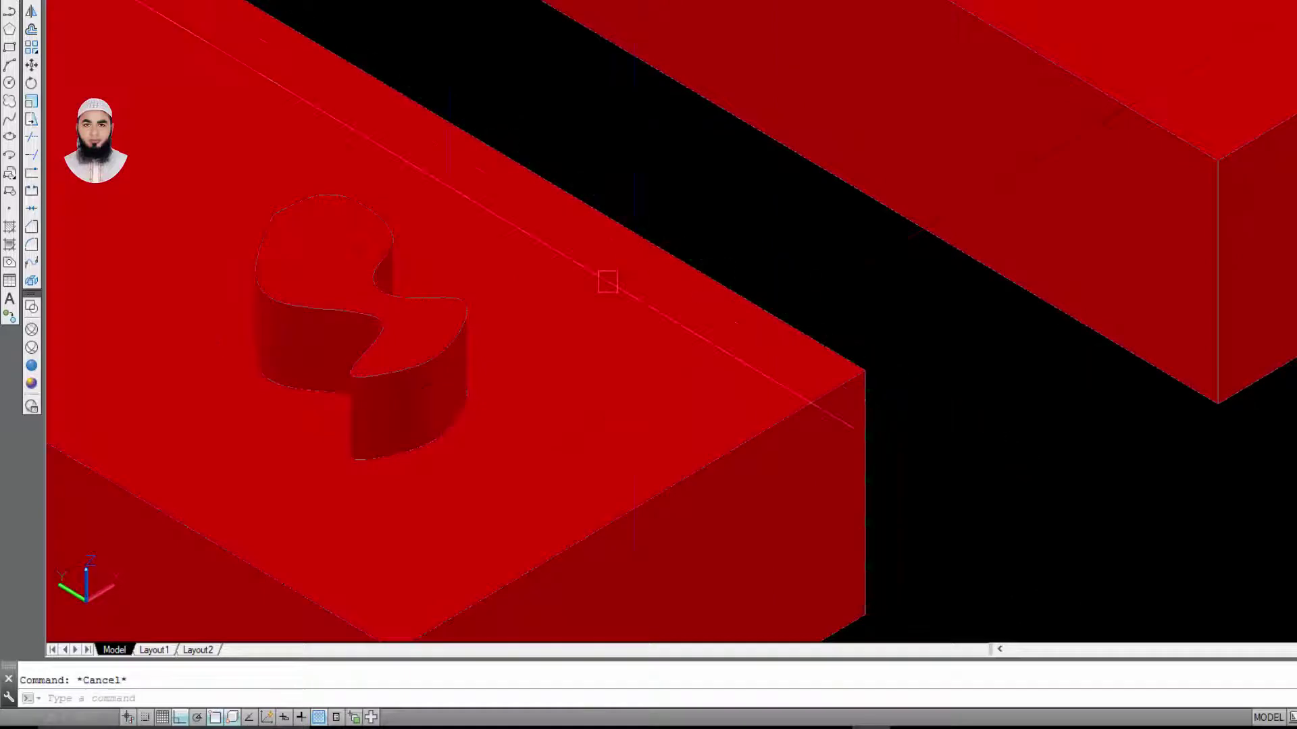
scroll(608, 282, down, 2)
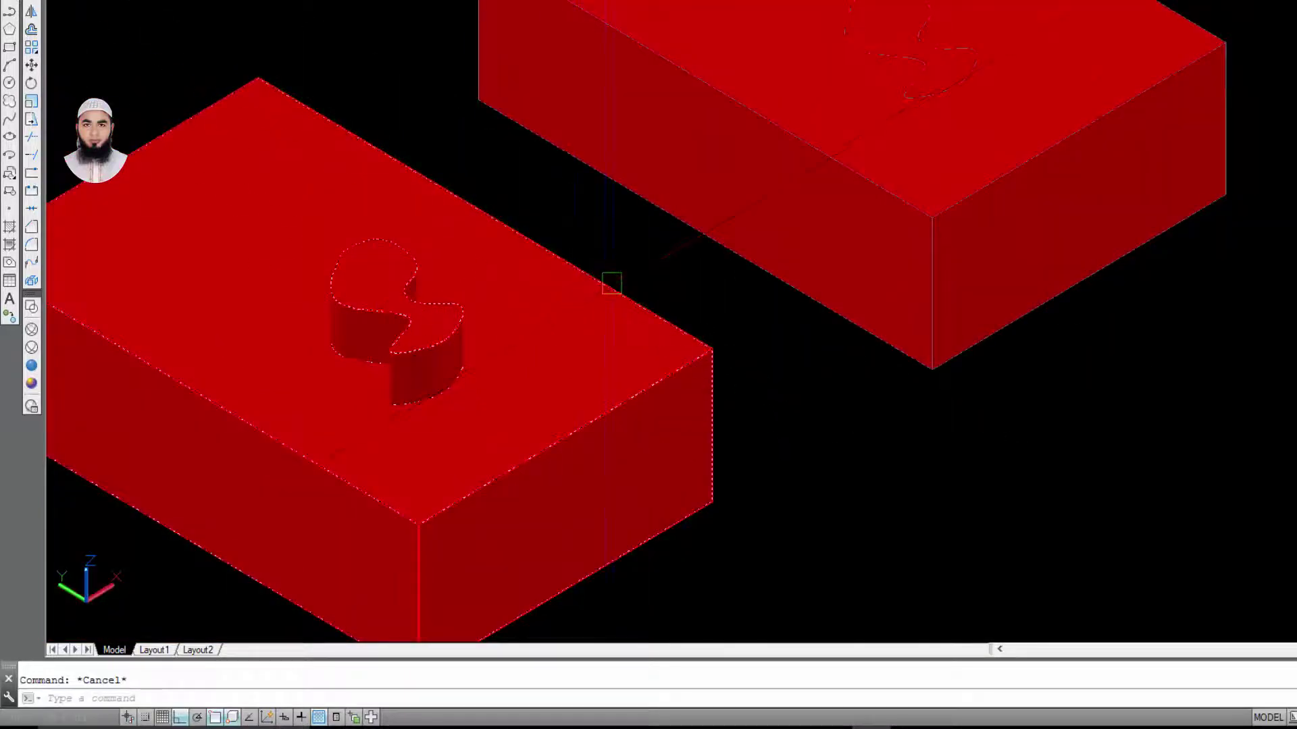
middle_drag(671, 221, 878, 184)
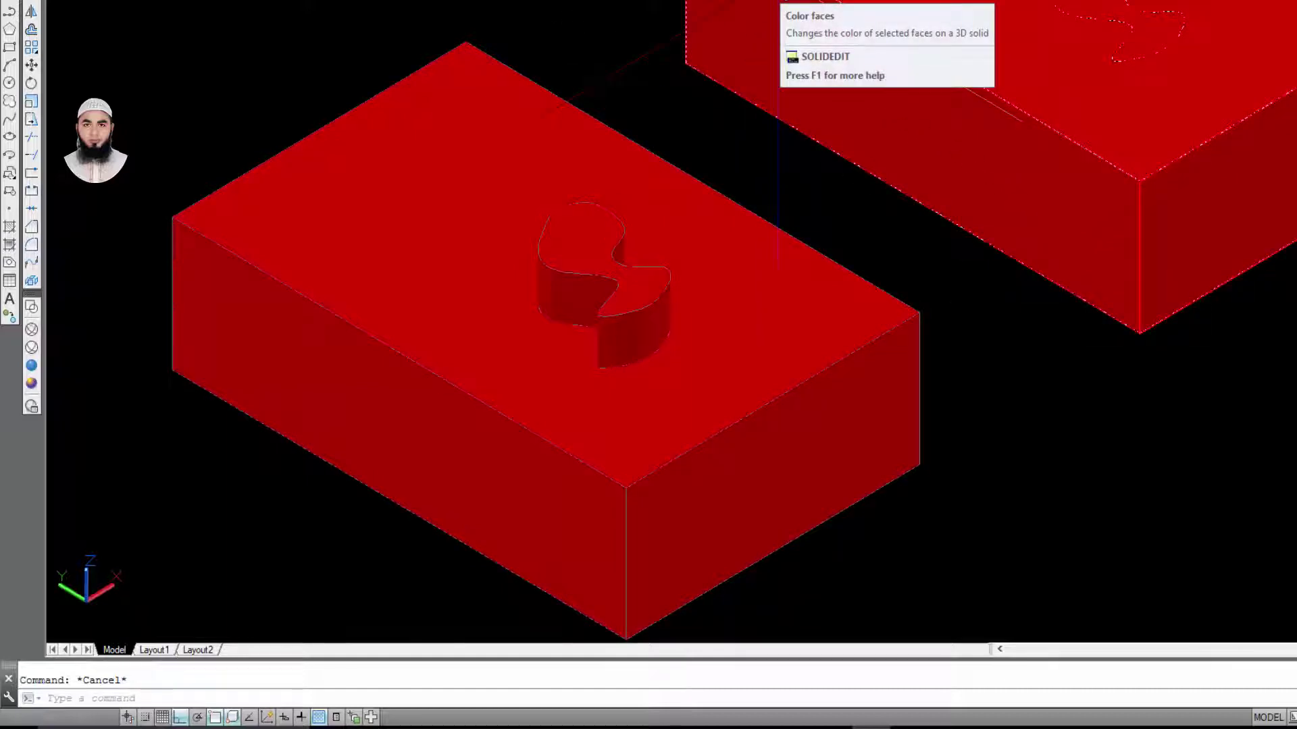
- Colour the S shape's top face white using Color Faces
click(777, 2)
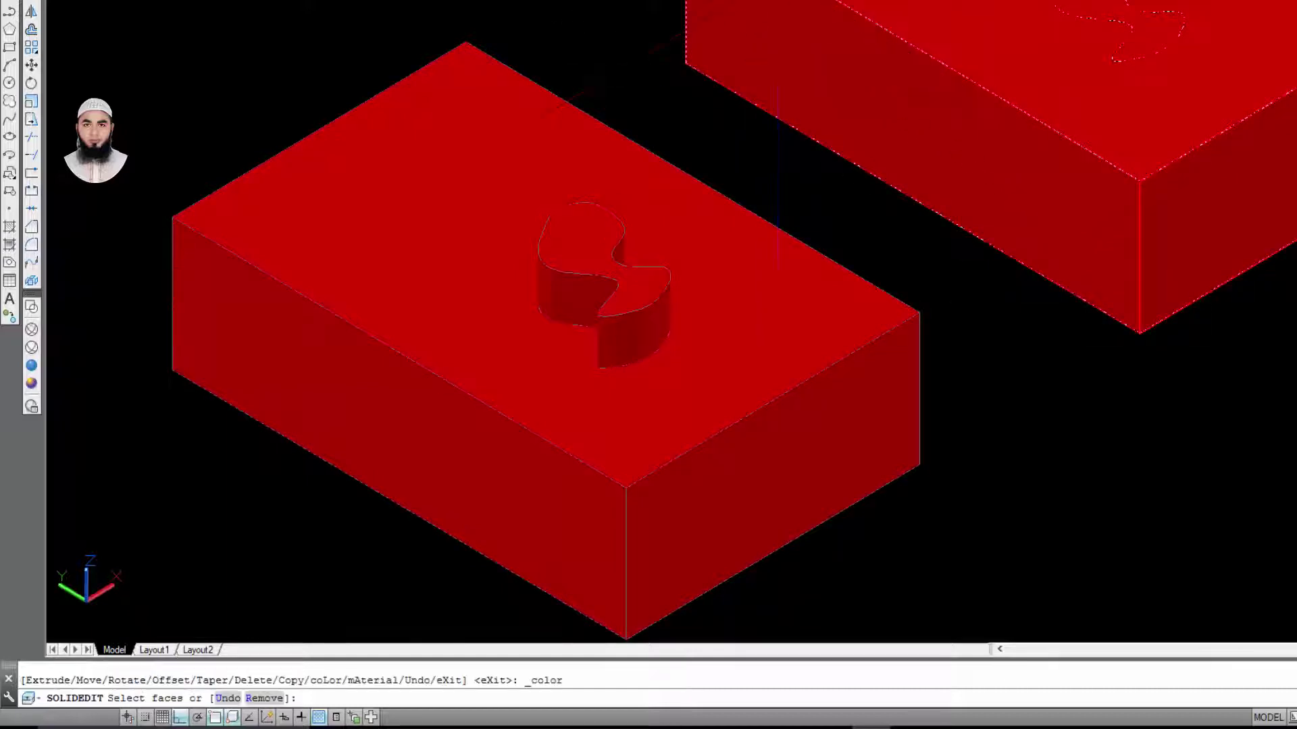
click(582, 239)
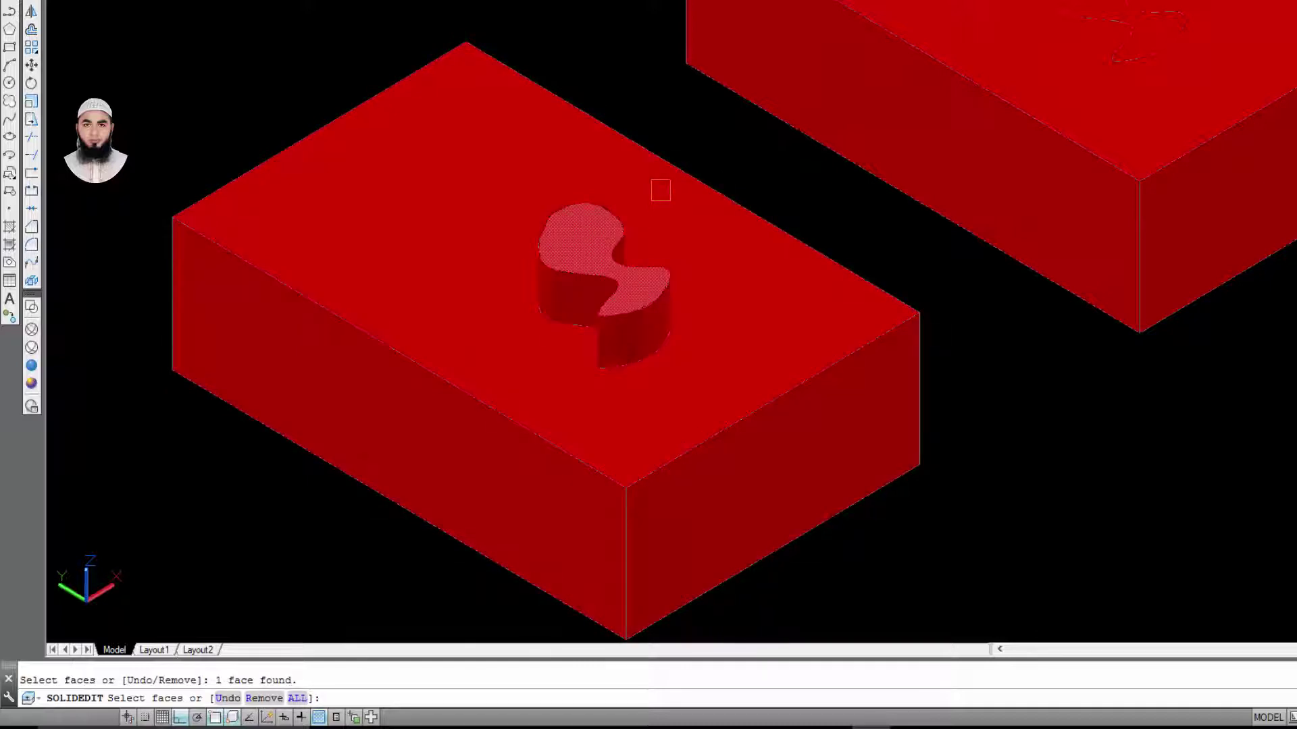
key(Return)
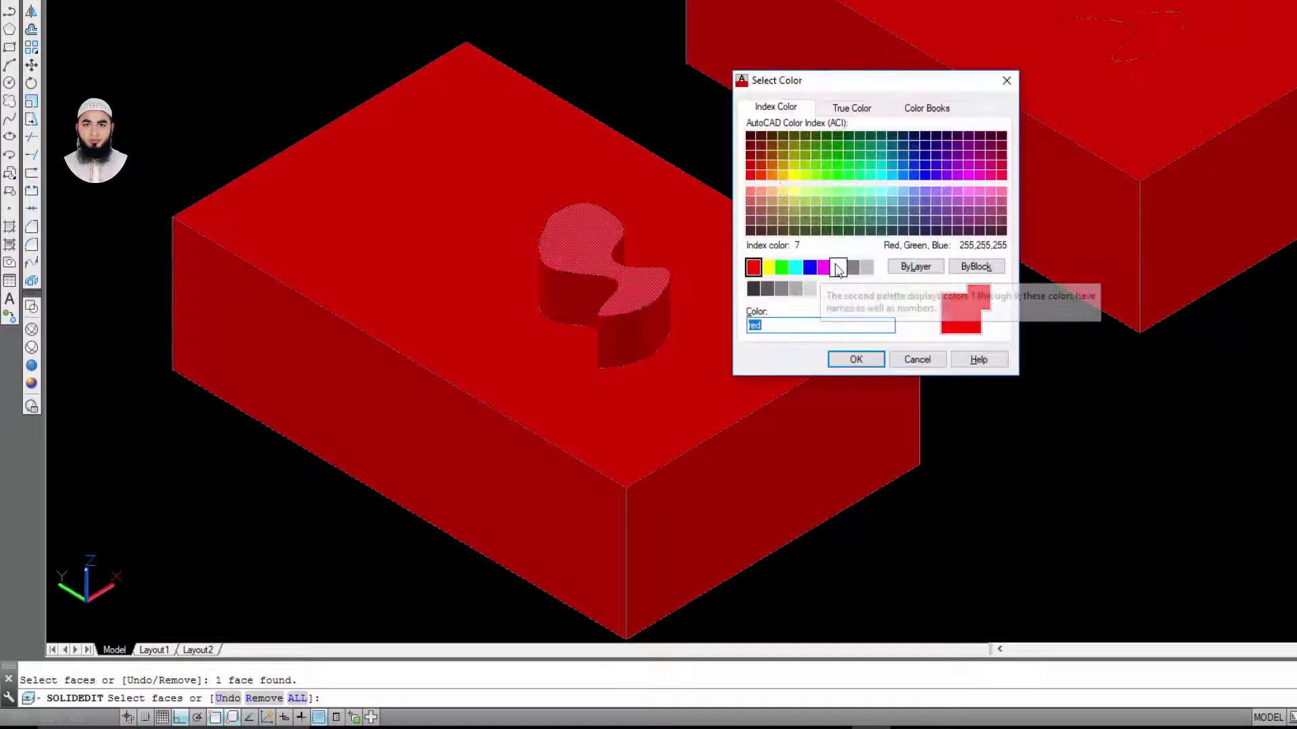
click(839, 268)
click(856, 360)
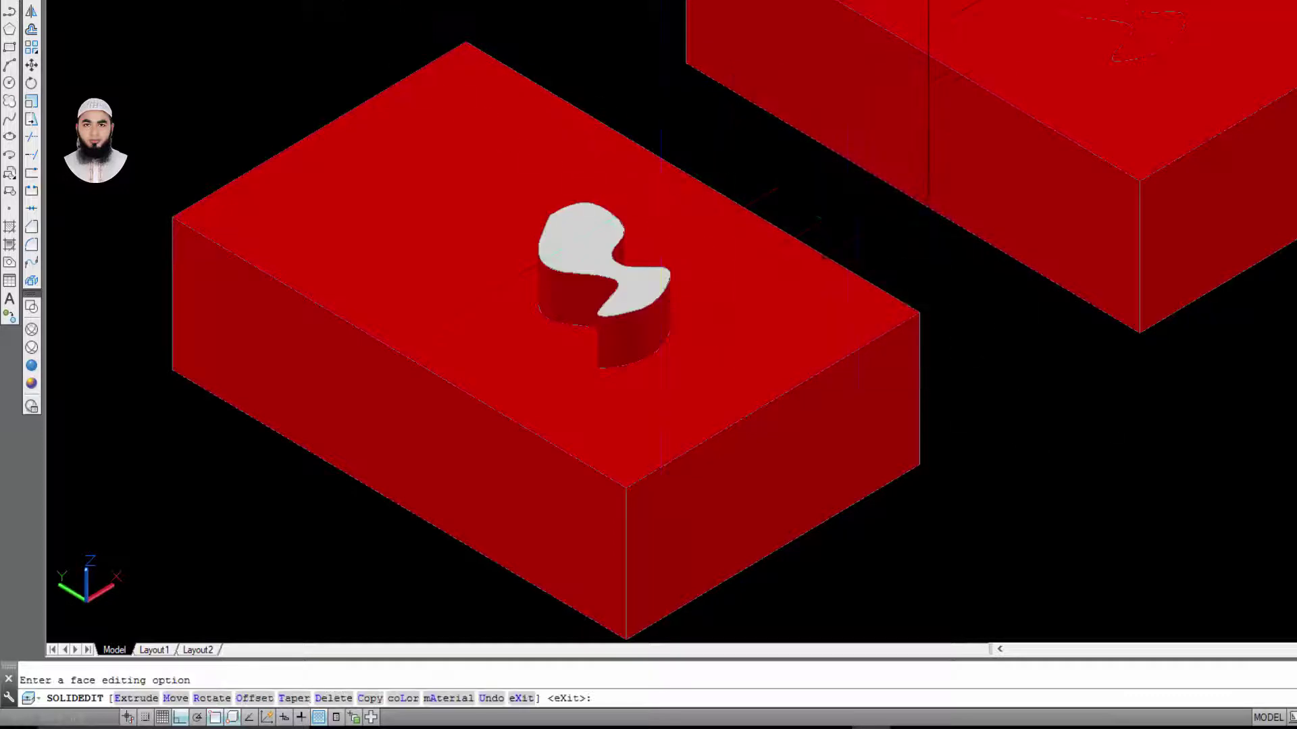
key(Escape)
scroll(708, 335, up, 3)
scroll(624, 315, down, 2)
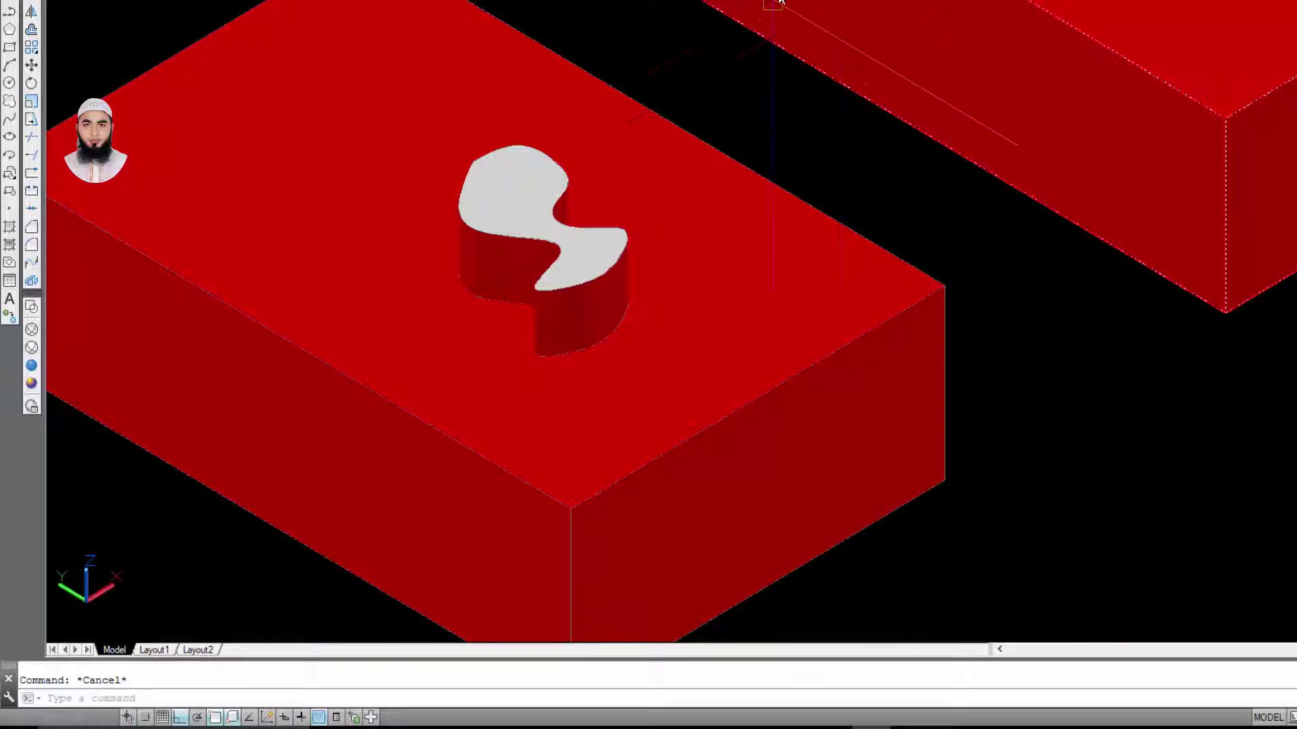
- Colour the S shape's curved side face magenta
click(572, 312)
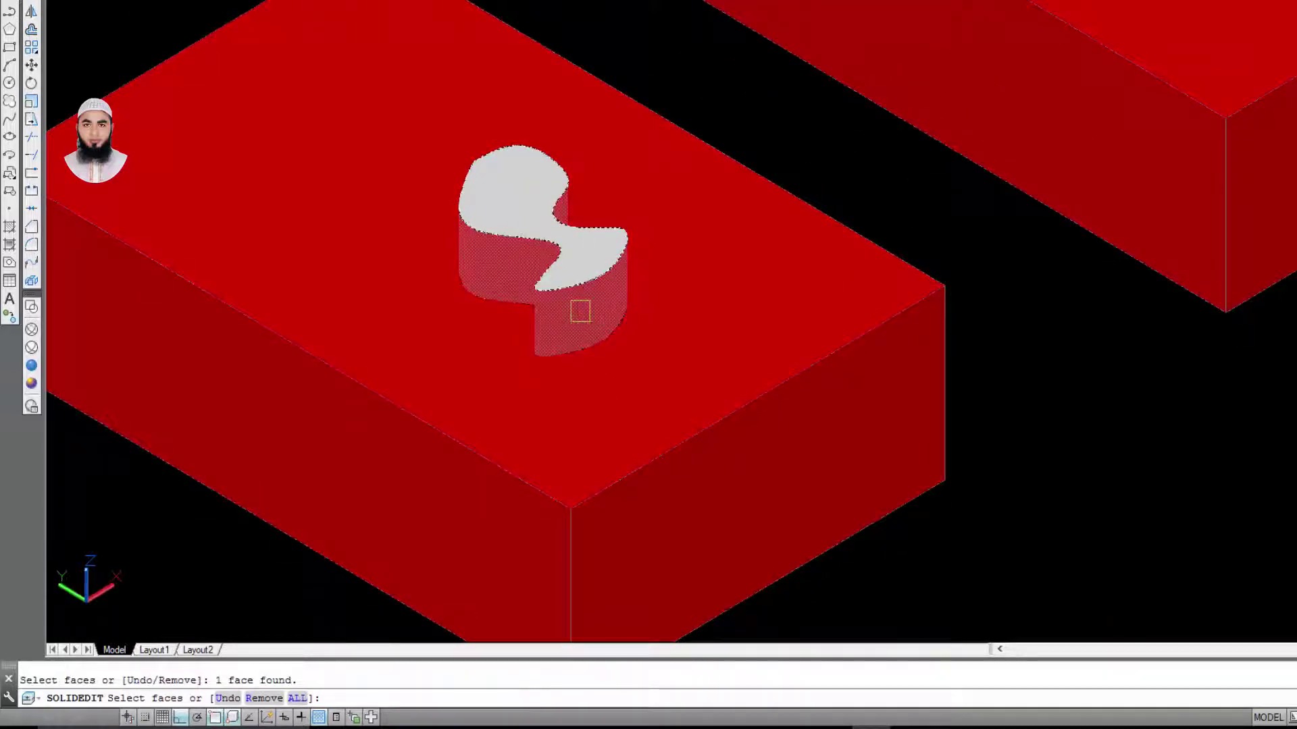
key(Return)
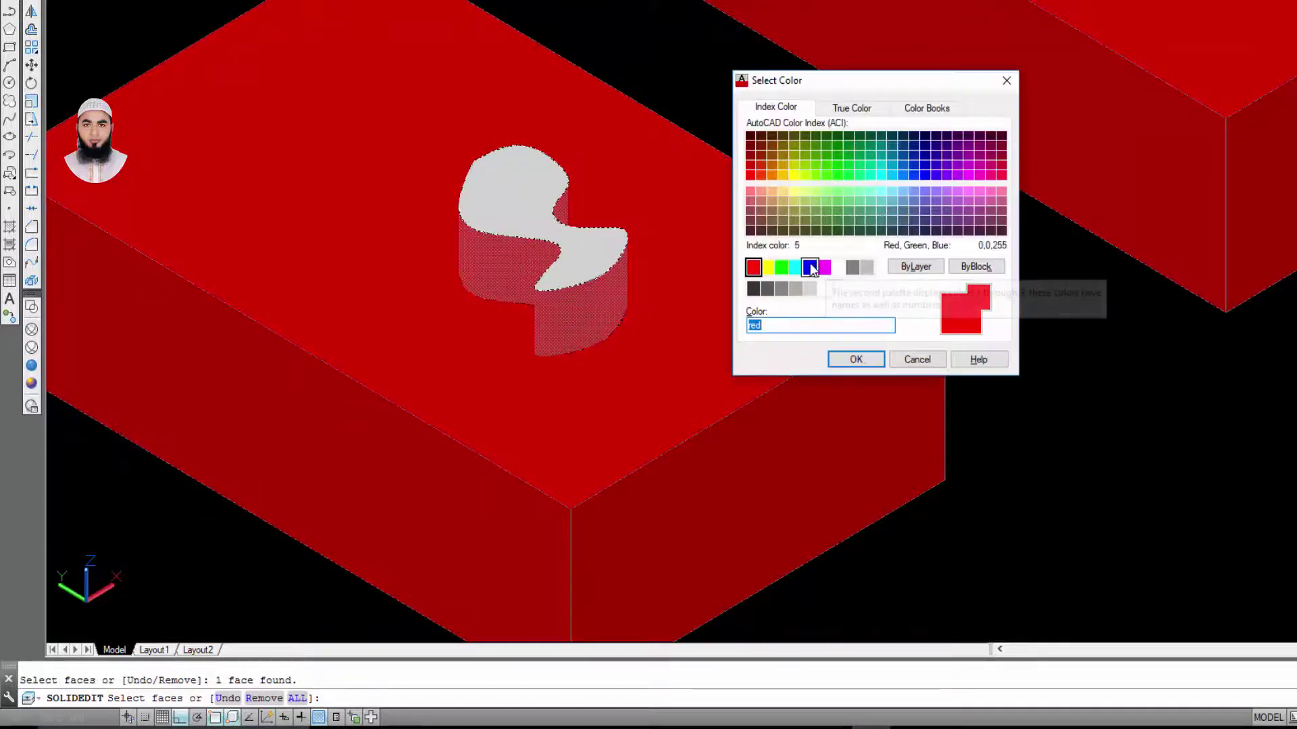
click(809, 267)
mouse_move(824, 268)
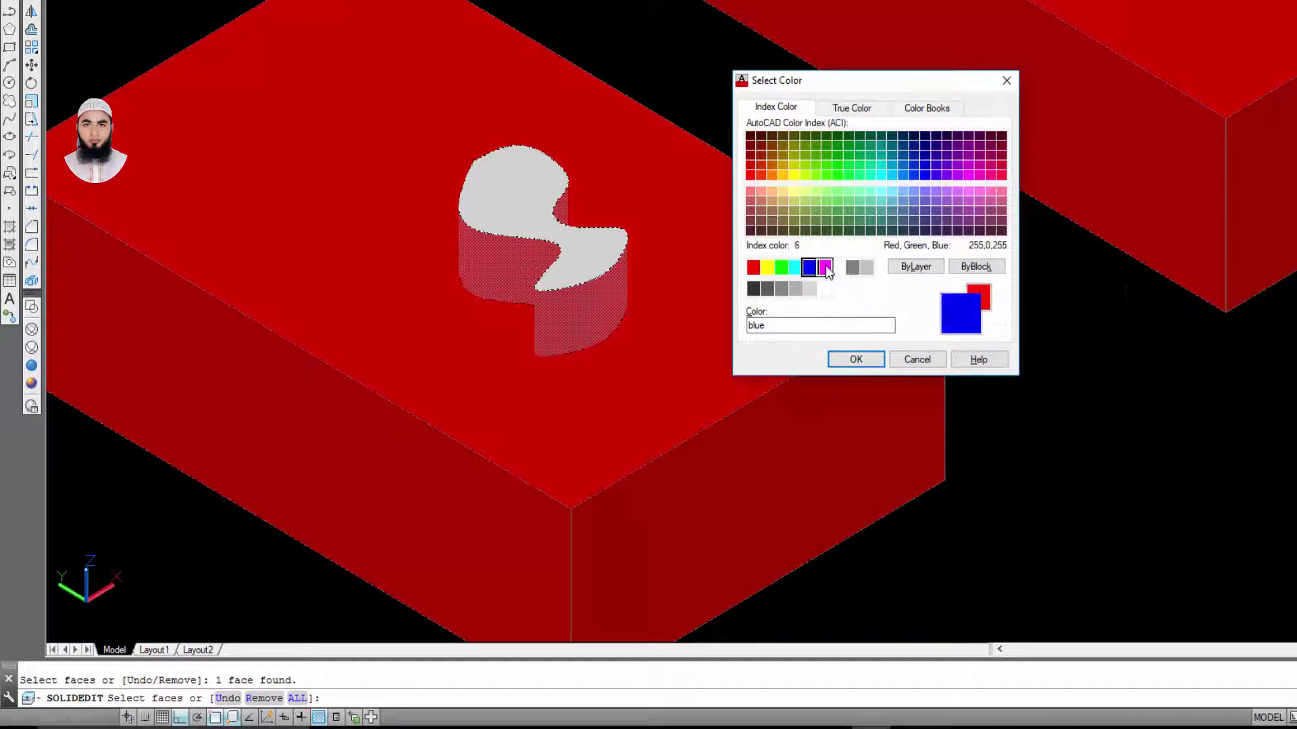
click(857, 362)
key(Escape)
scroll(787, 248, down, 2)
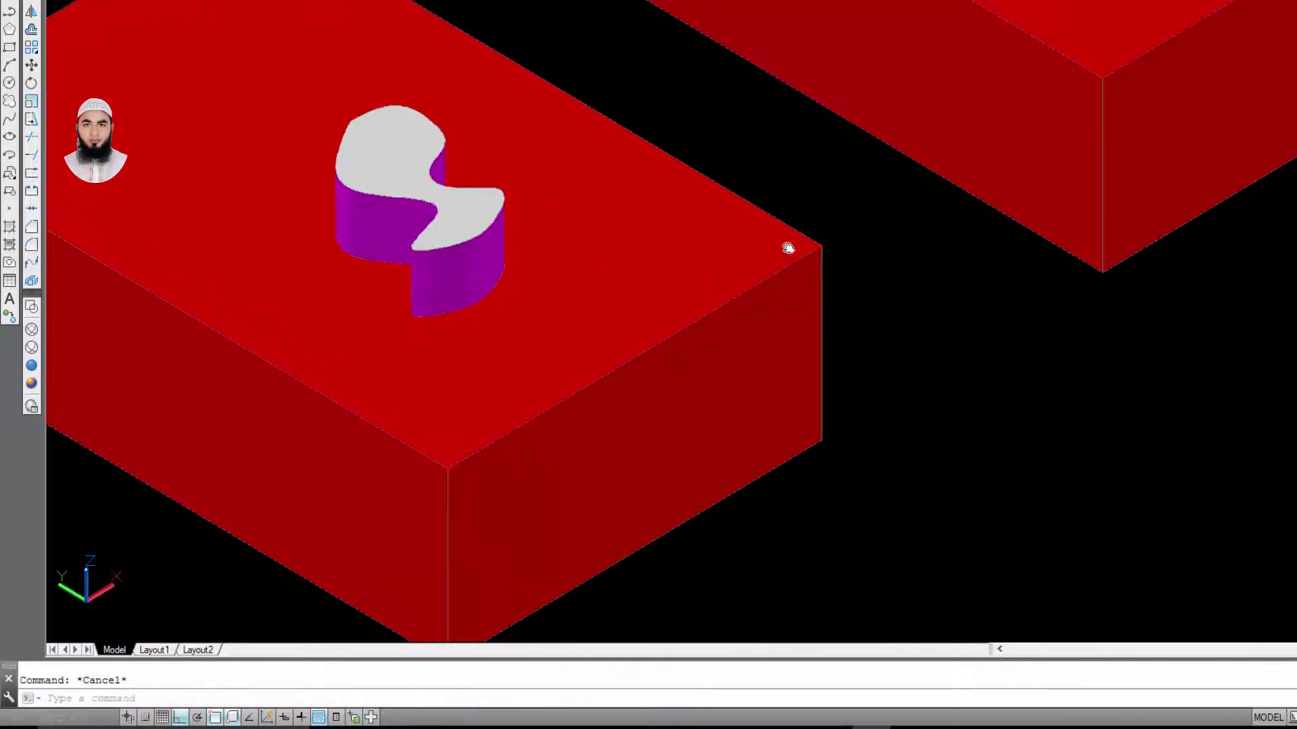
scroll(773, 313, down, 2)
scroll(601, 221, up, 5)
- Zoom around the model and restore the full interface with Ctrl+0
scroll(639, 230, down, 4)
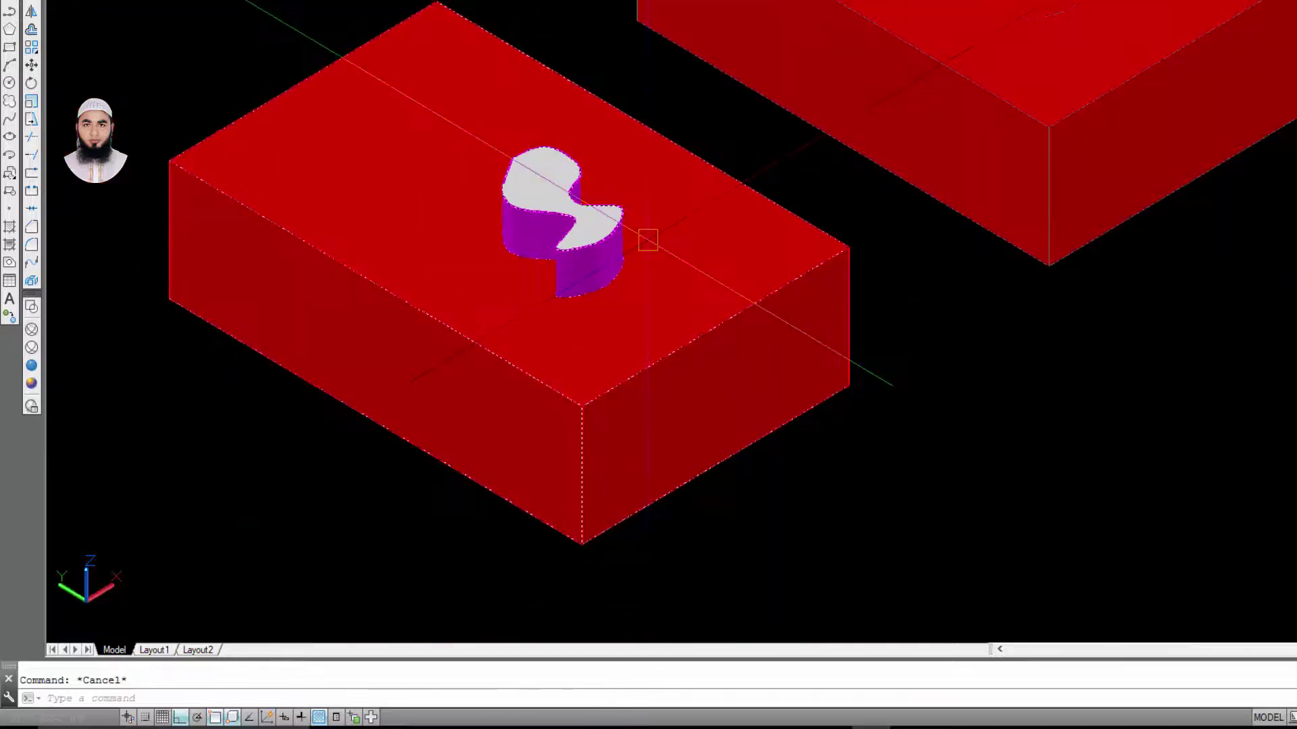
scroll(627, 225, up, 3)
scroll(356, 324, down, 4)
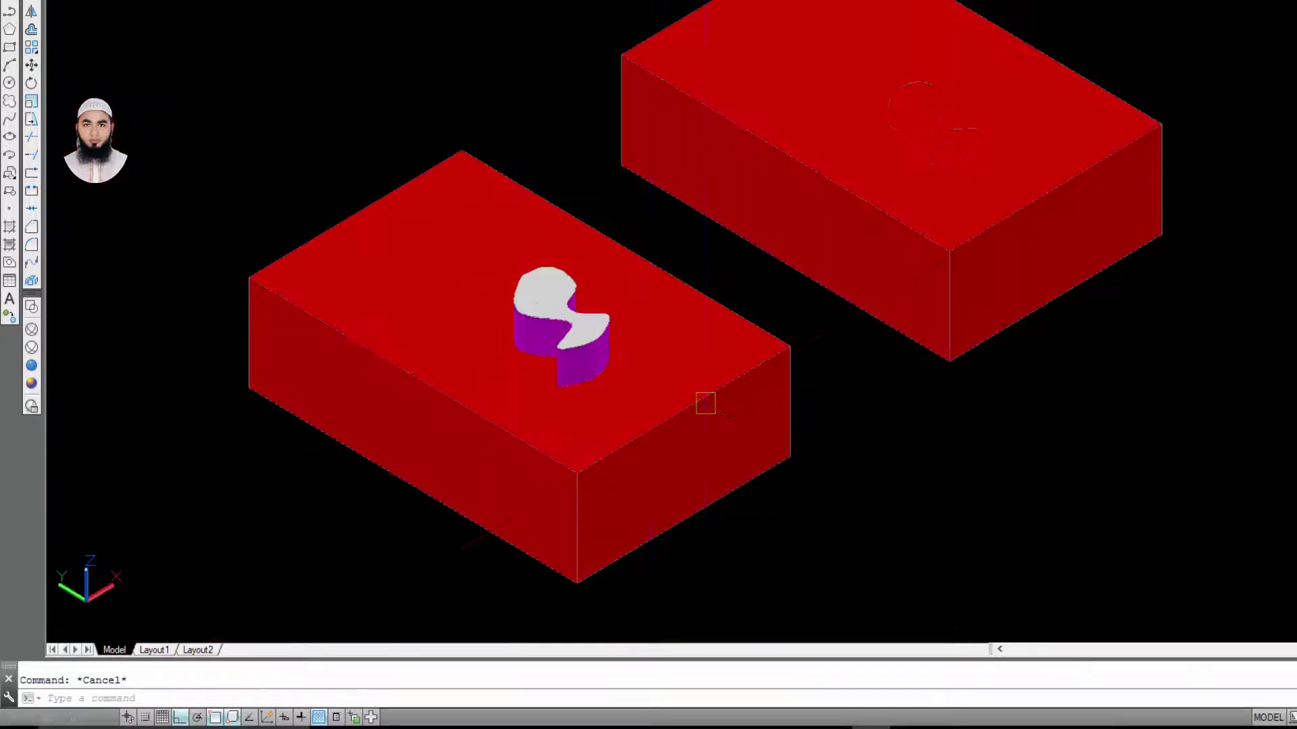
scroll(793, 324, up, 1)
scroll(781, 322, up, 1)
scroll(550, 400, up, 2)
scroll(550, 400, down, 2)
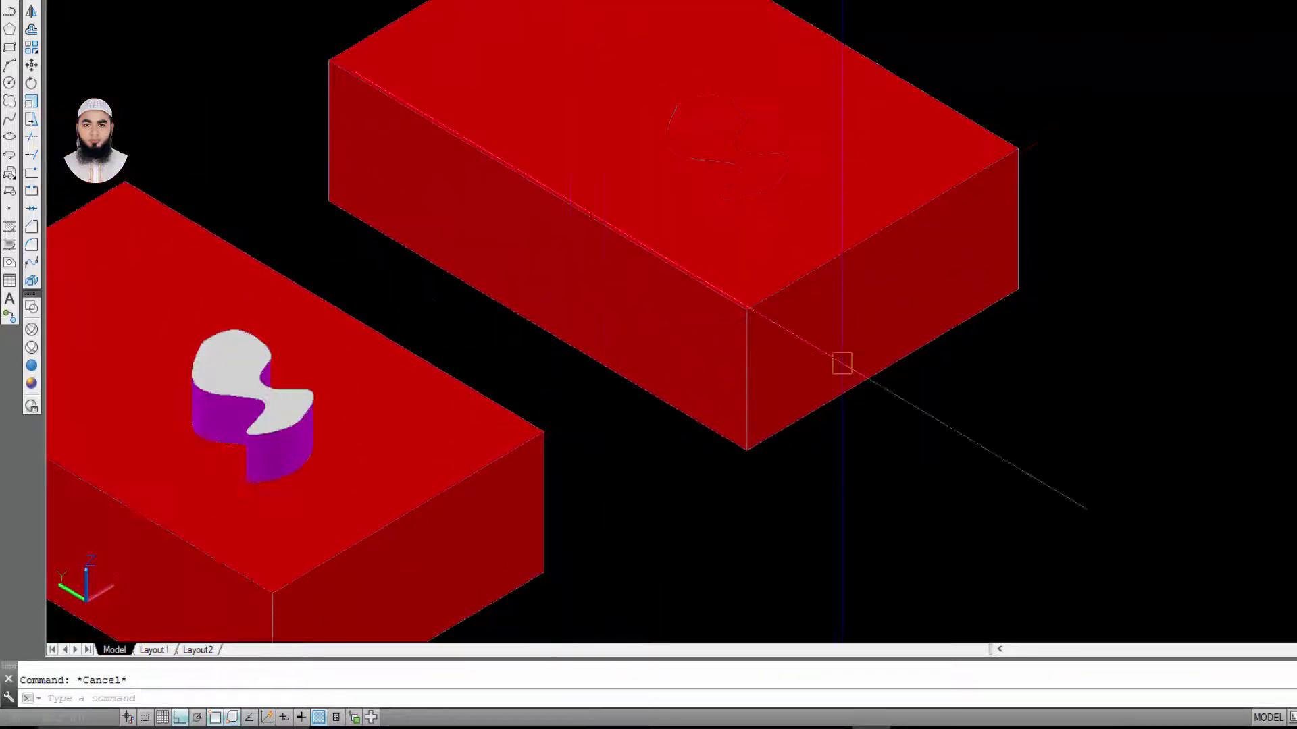
scroll(800, 297, up, 3)
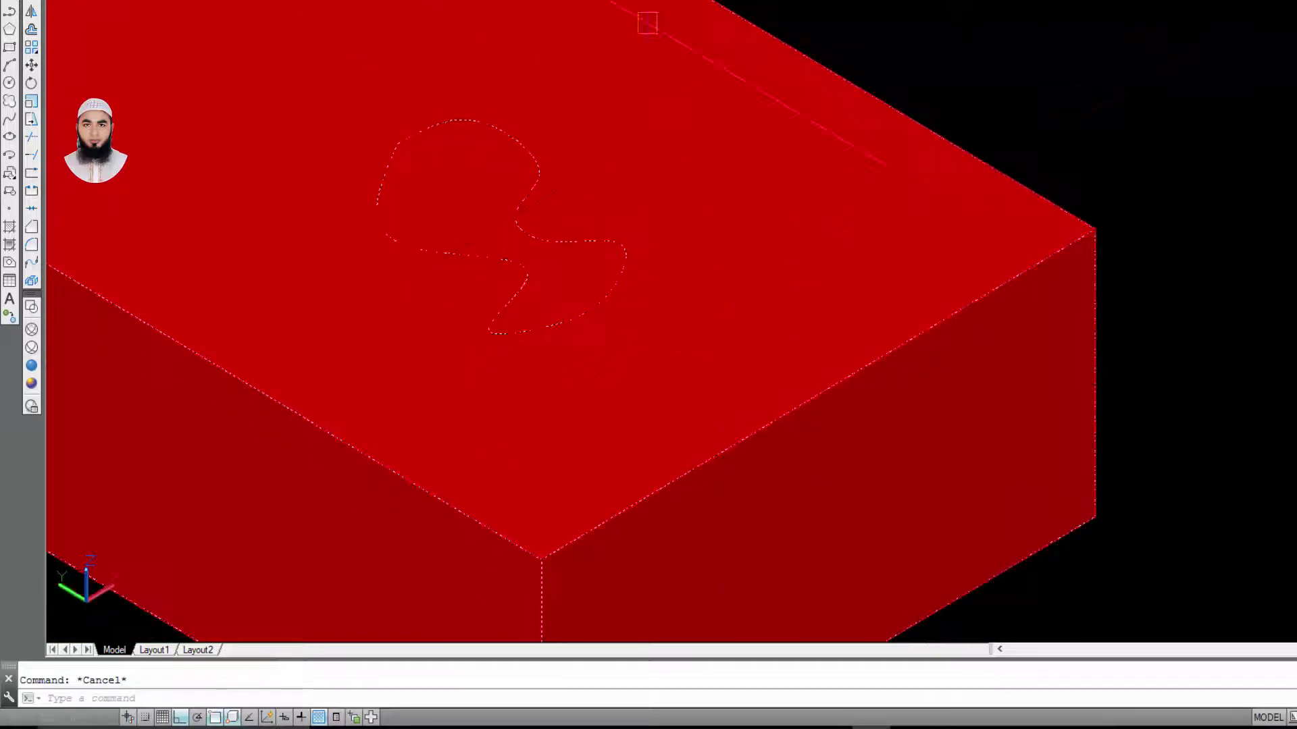
key(ctrl+0)
- Extrude the S-shaped face on the second box -1' with 0 taper
click(558, 93)
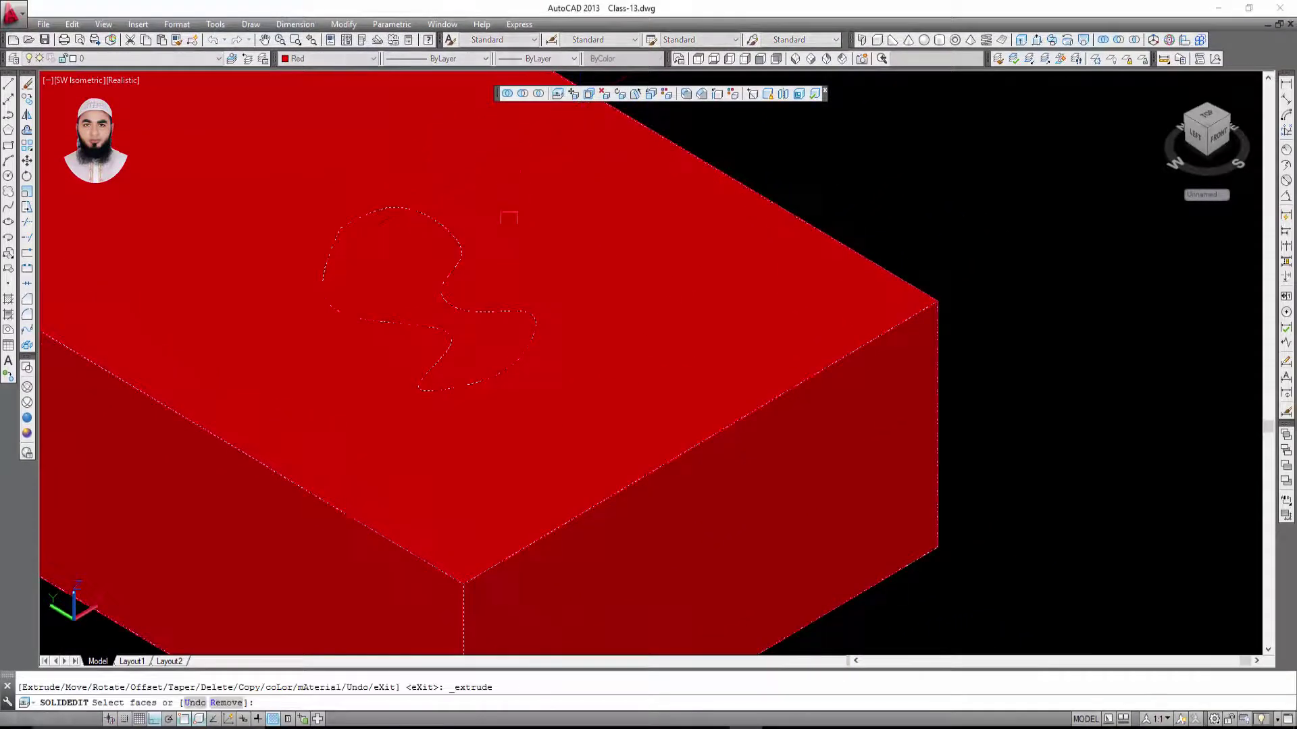
scroll(508, 217, down, 2)
scroll(574, 318, up, 1)
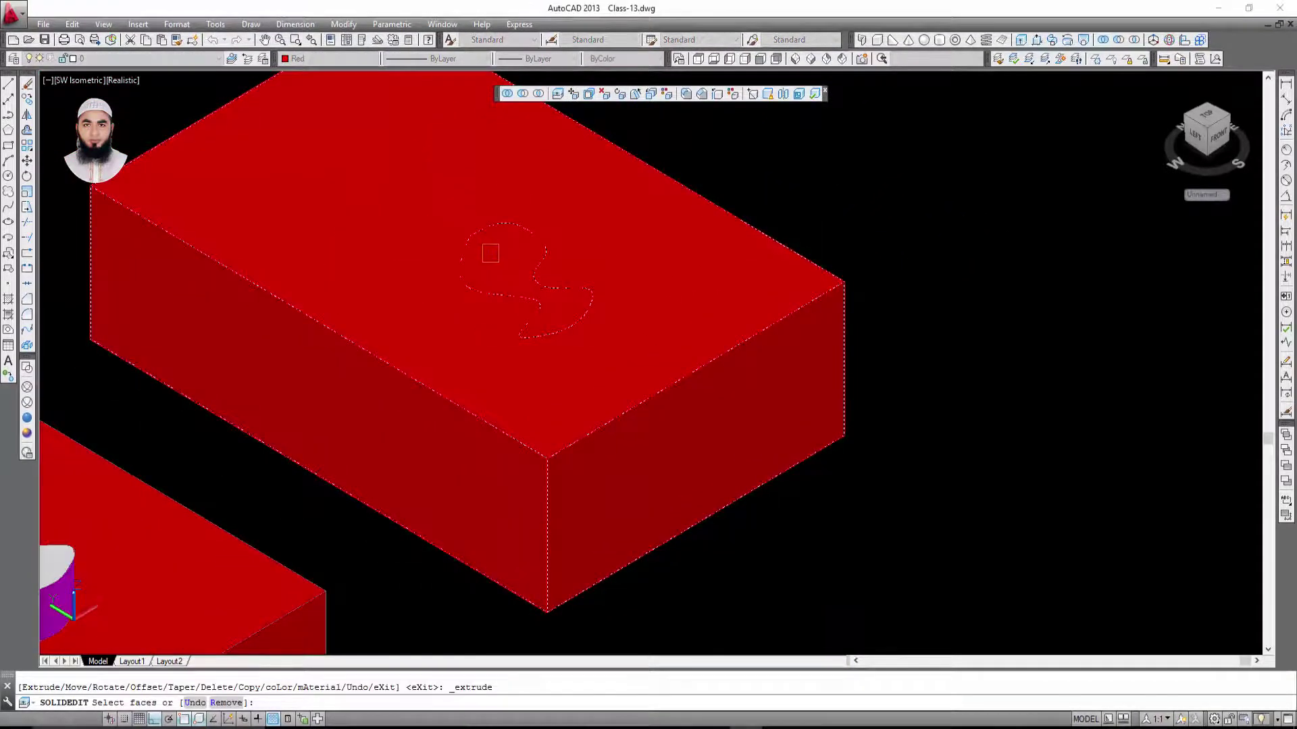
click(490, 253)
scroll(1065, 278, down, 1)
text(-1')
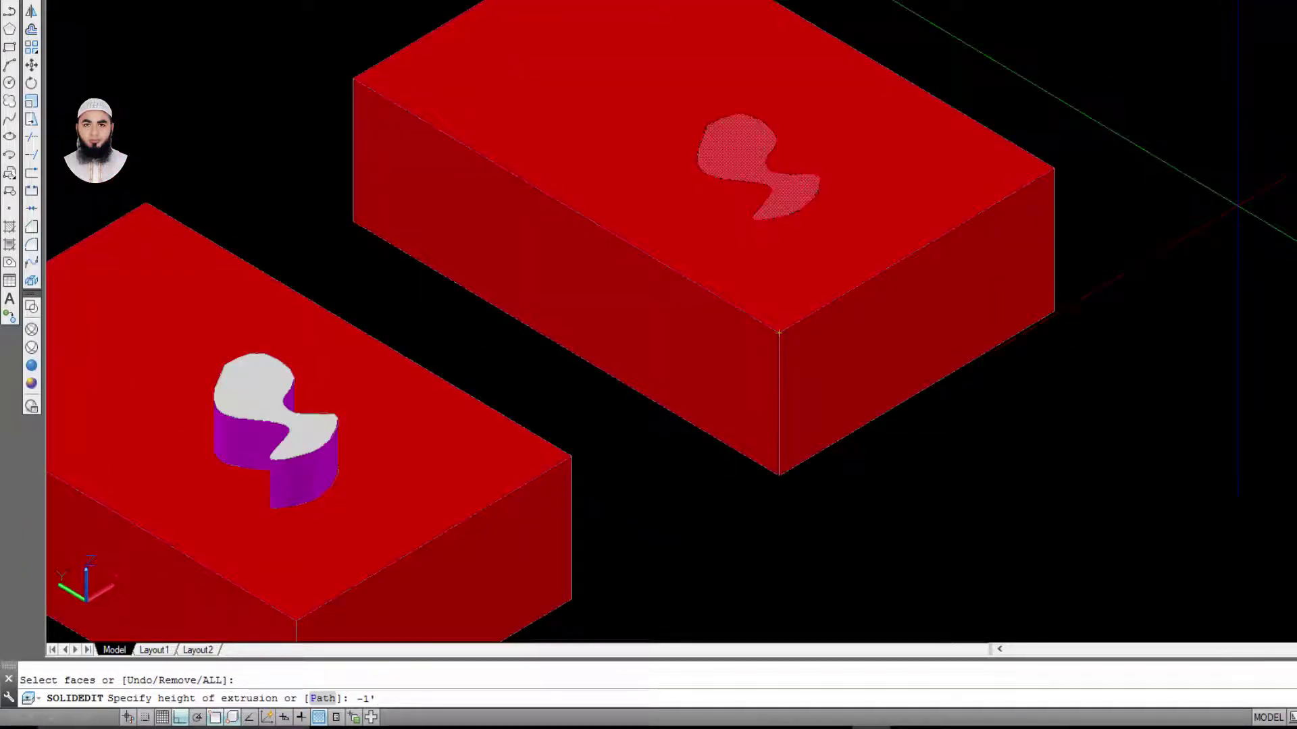
key(Return)
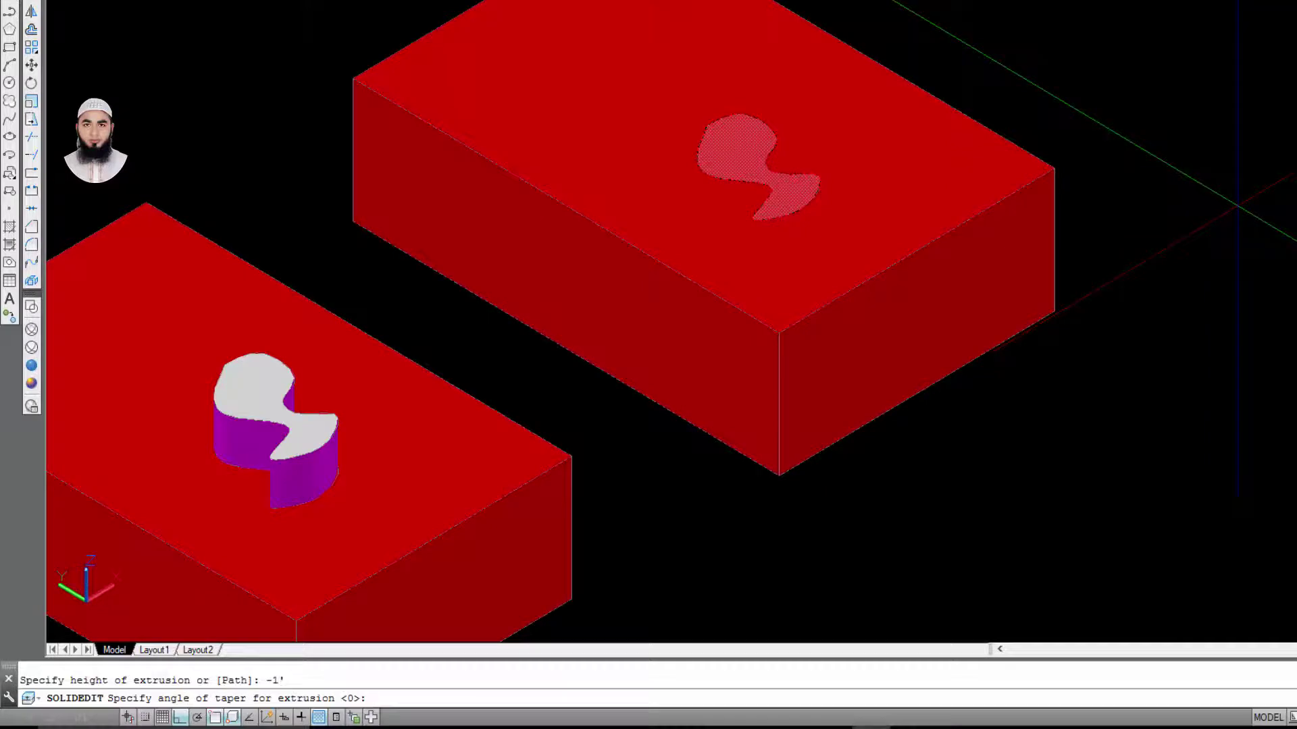
key(Return)
key(Return)
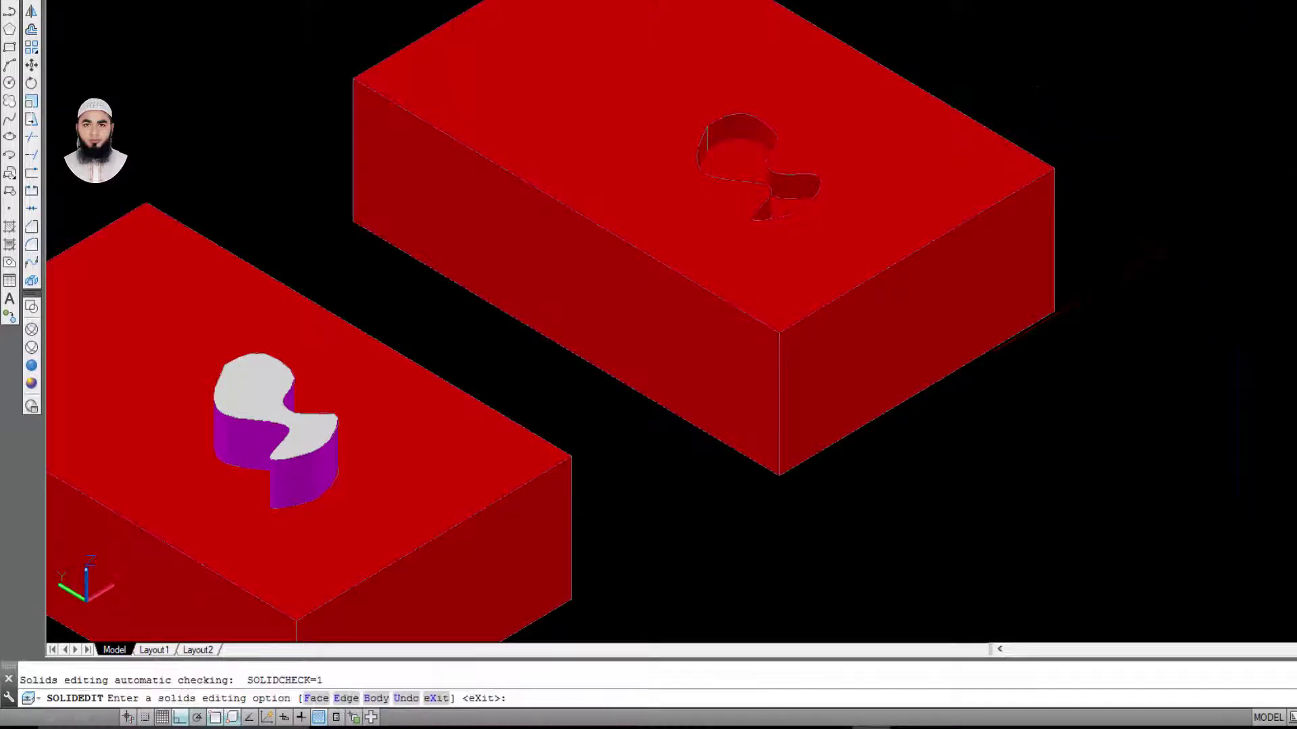
key(Escape)
- Recolour the S pocket's floor face blue with Color Faces, leaving its walls red
scroll(804, 75, up, 5)
scroll(706, 264, up, 3)
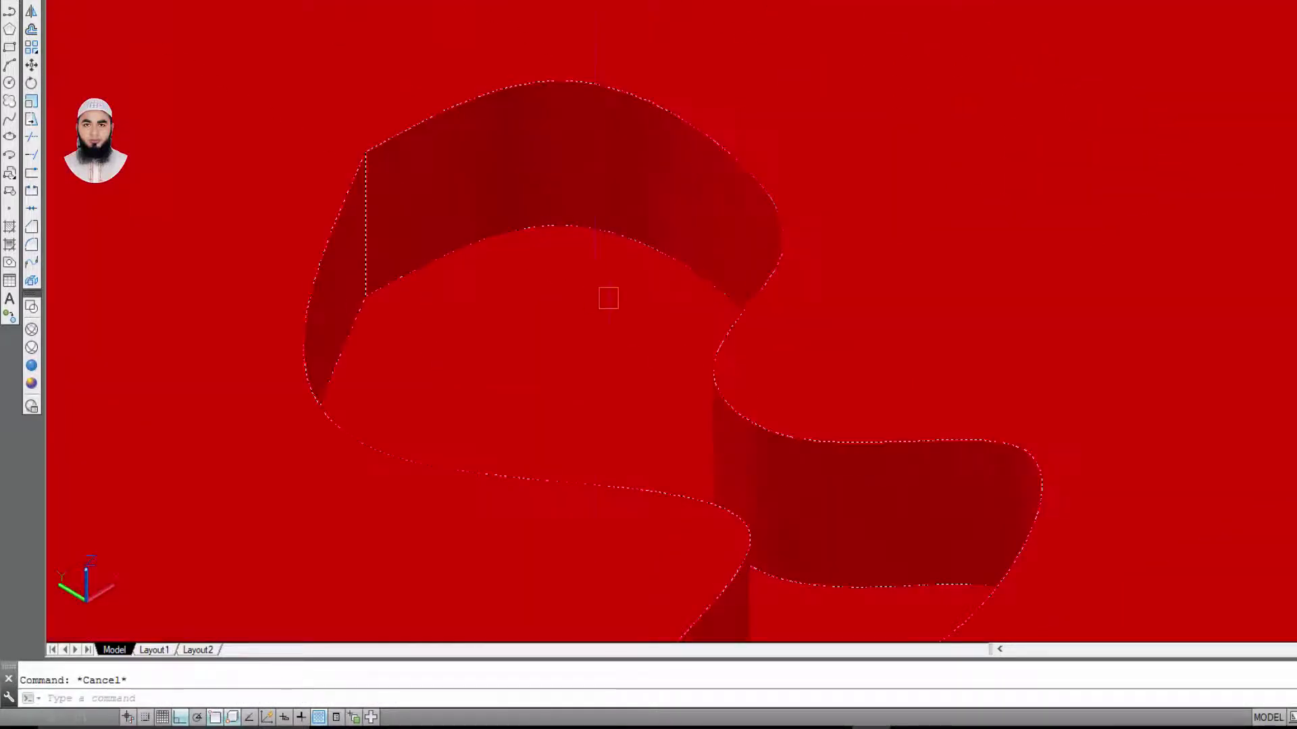
scroll(791, 299, down, 4)
scroll(945, 293, down, 4)
middle_drag(945, 293, 1013, 209)
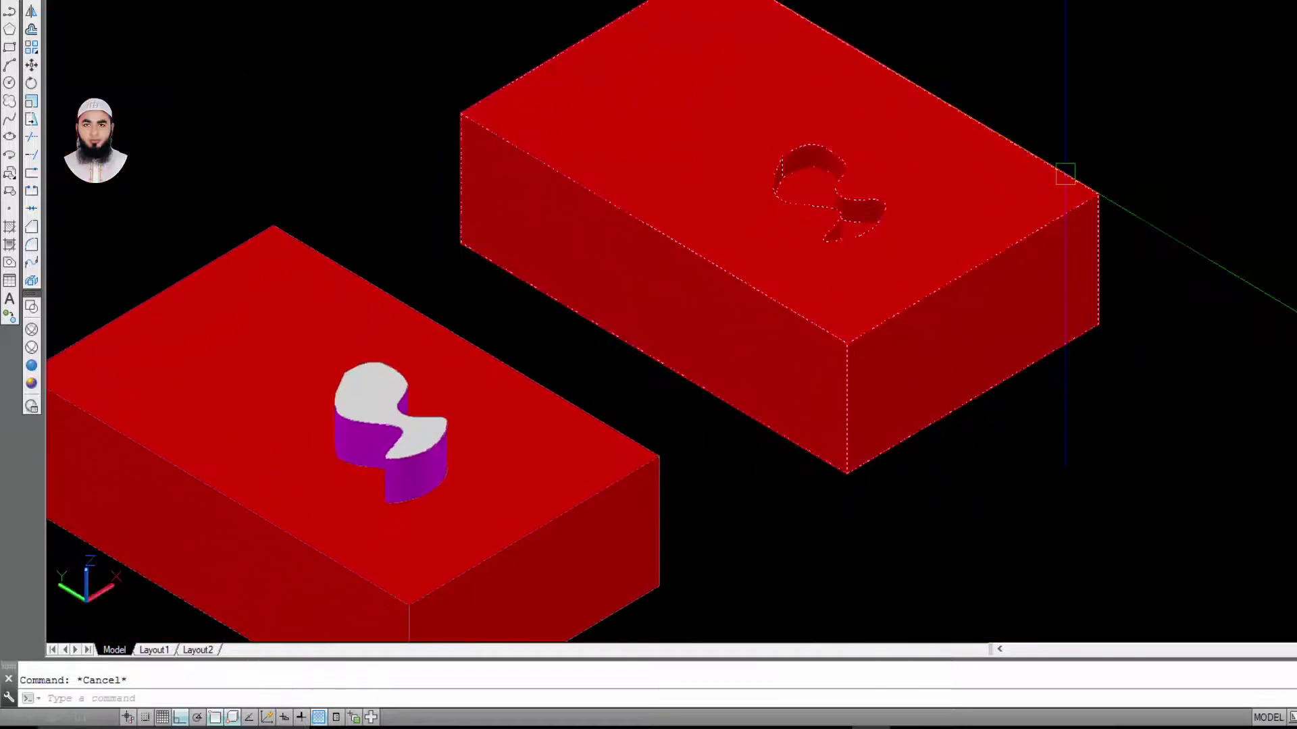
scroll(868, 192, up, 2)
scroll(868, 191, up, 2)
scroll(868, 191, up, 1)
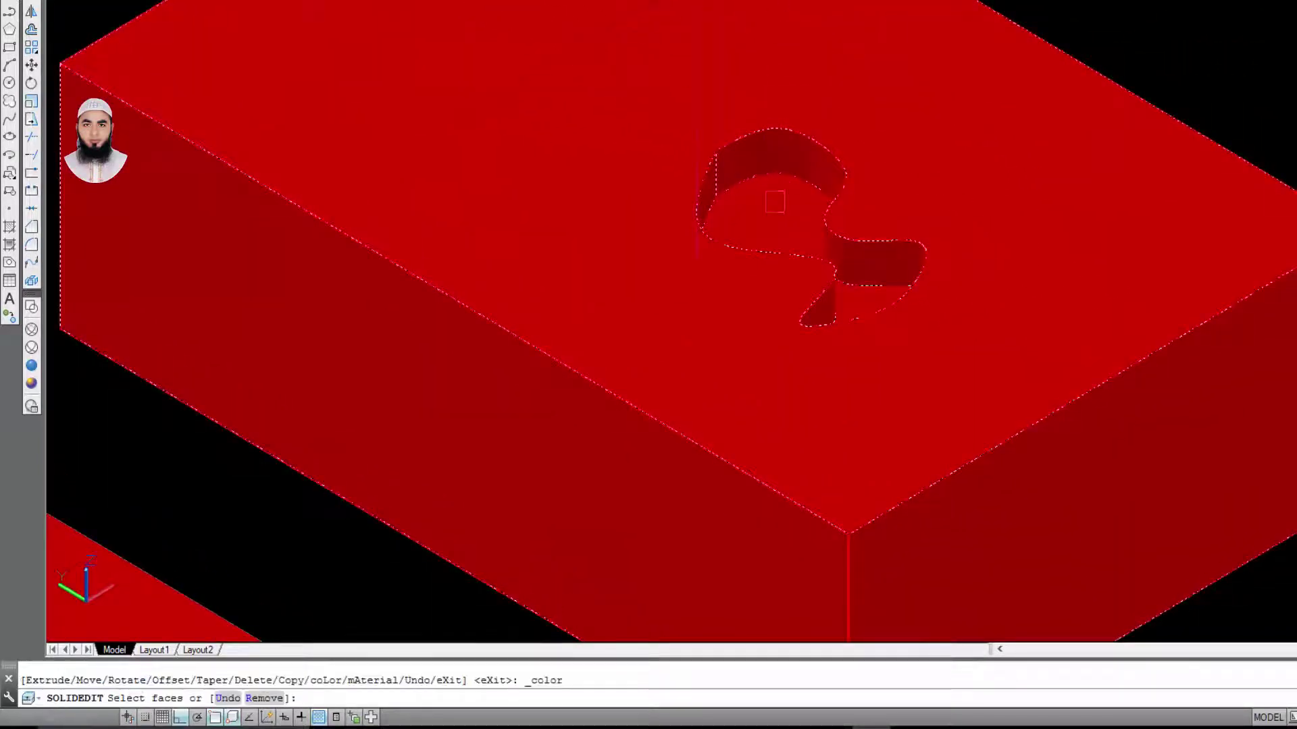
click(784, 201)
key(Return)
text(blue)
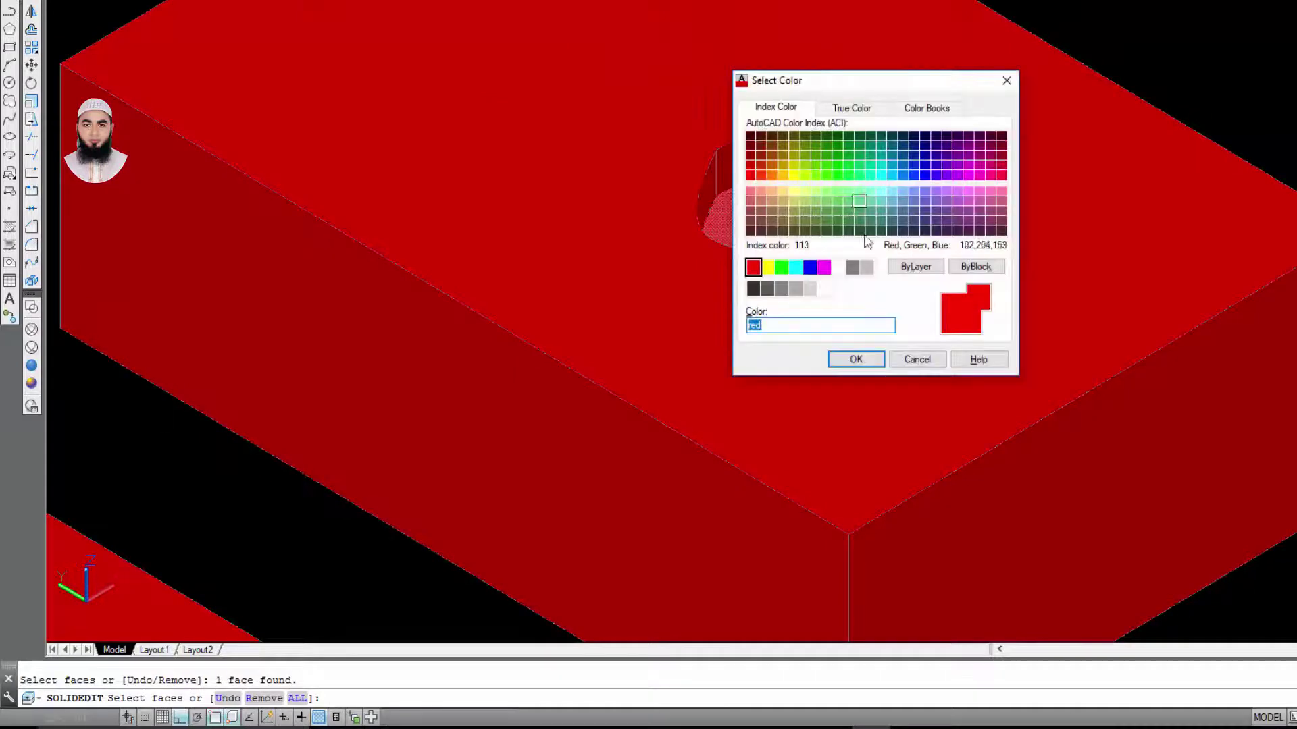
click(849, 358)
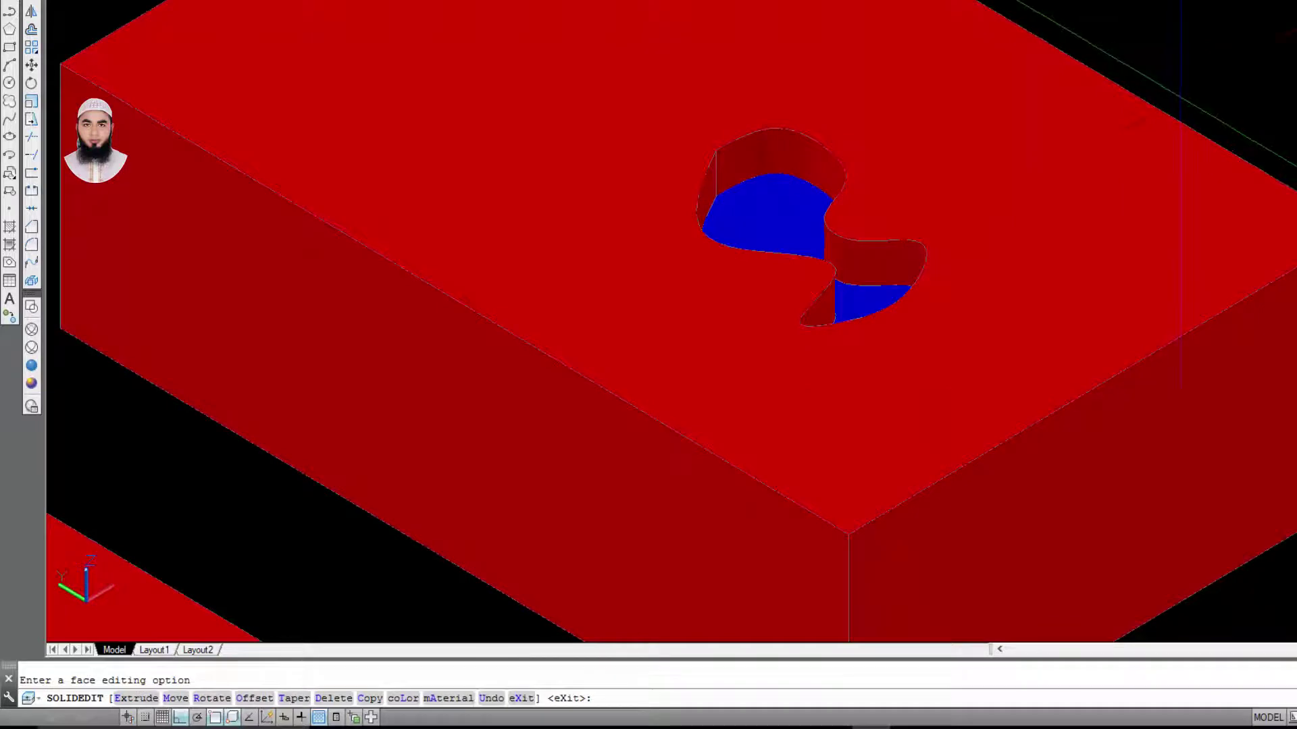
key(Return)
key(Escape)
scroll(853, 162, down, 5)
scroll(871, 106, up, 3)
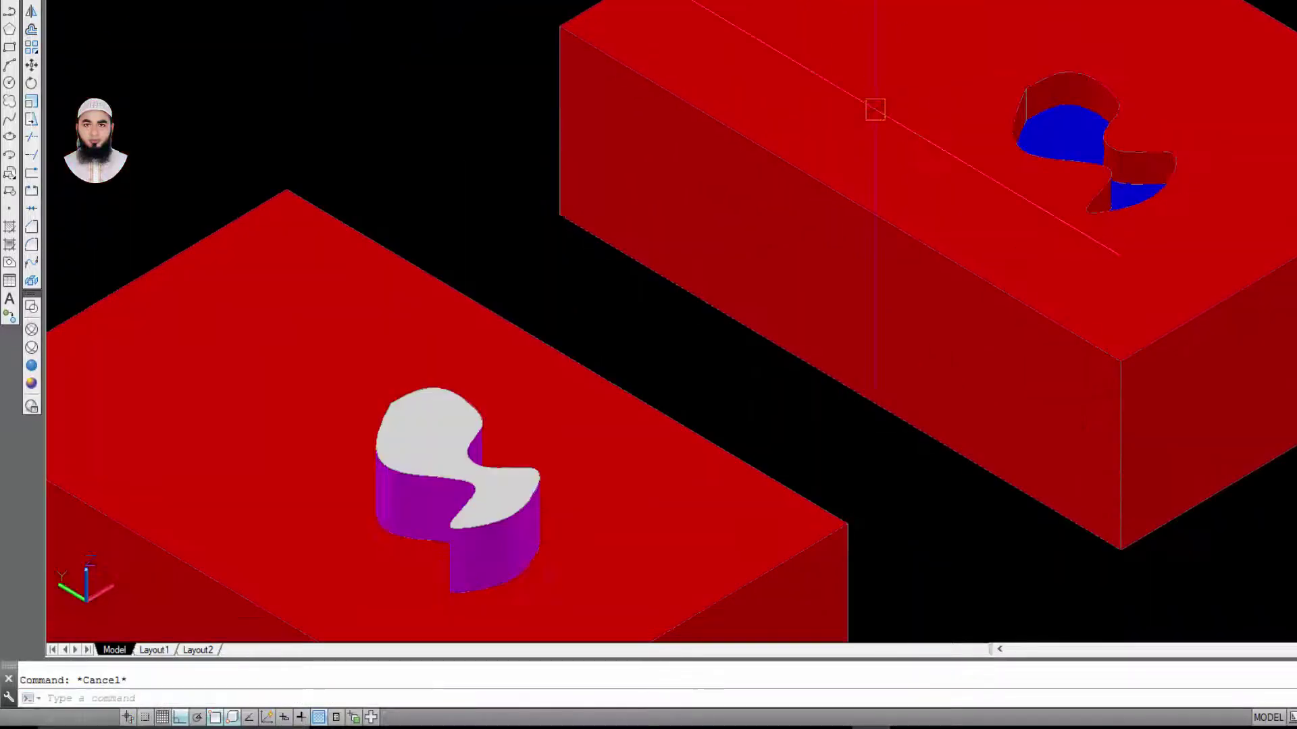
scroll(836, 153, down, 2)
scroll(853, 162, down, 2)
scroll(853, 162, up, 3)
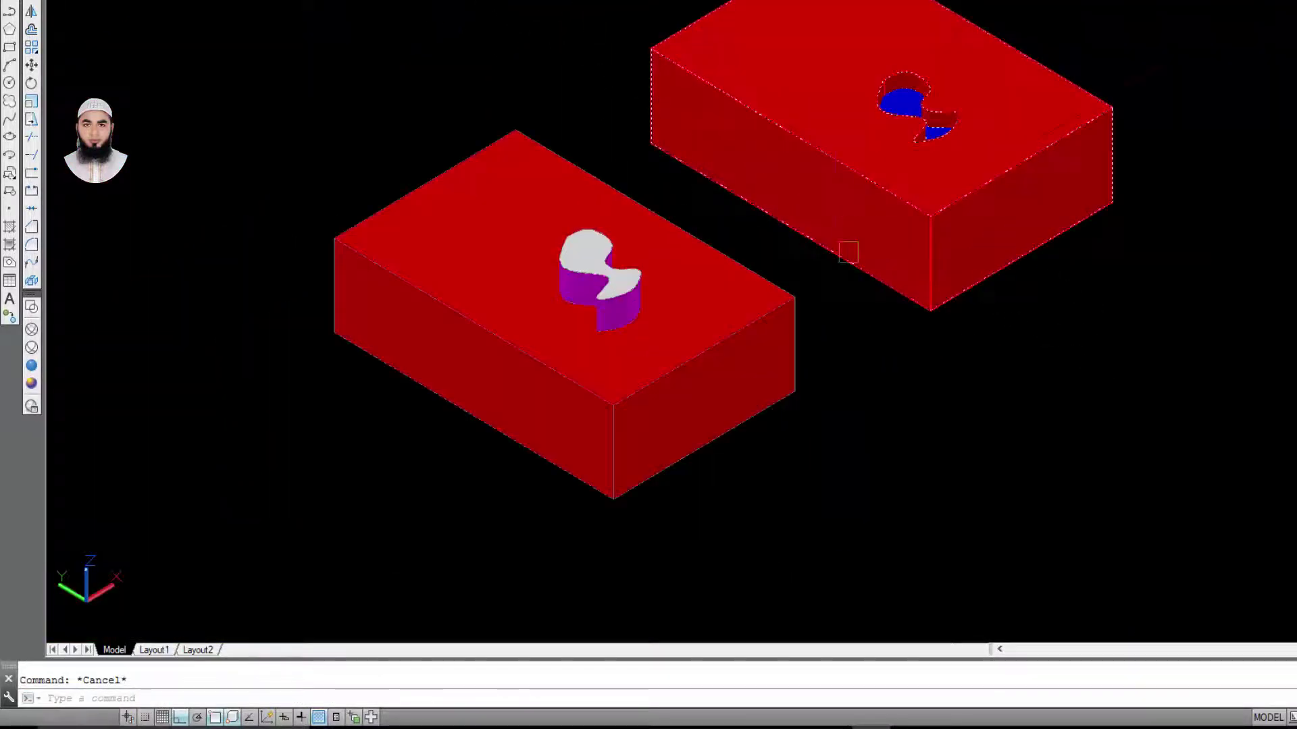
scroll(844, 231, down, 2)
middle_drag(985, 208, 923, 217)
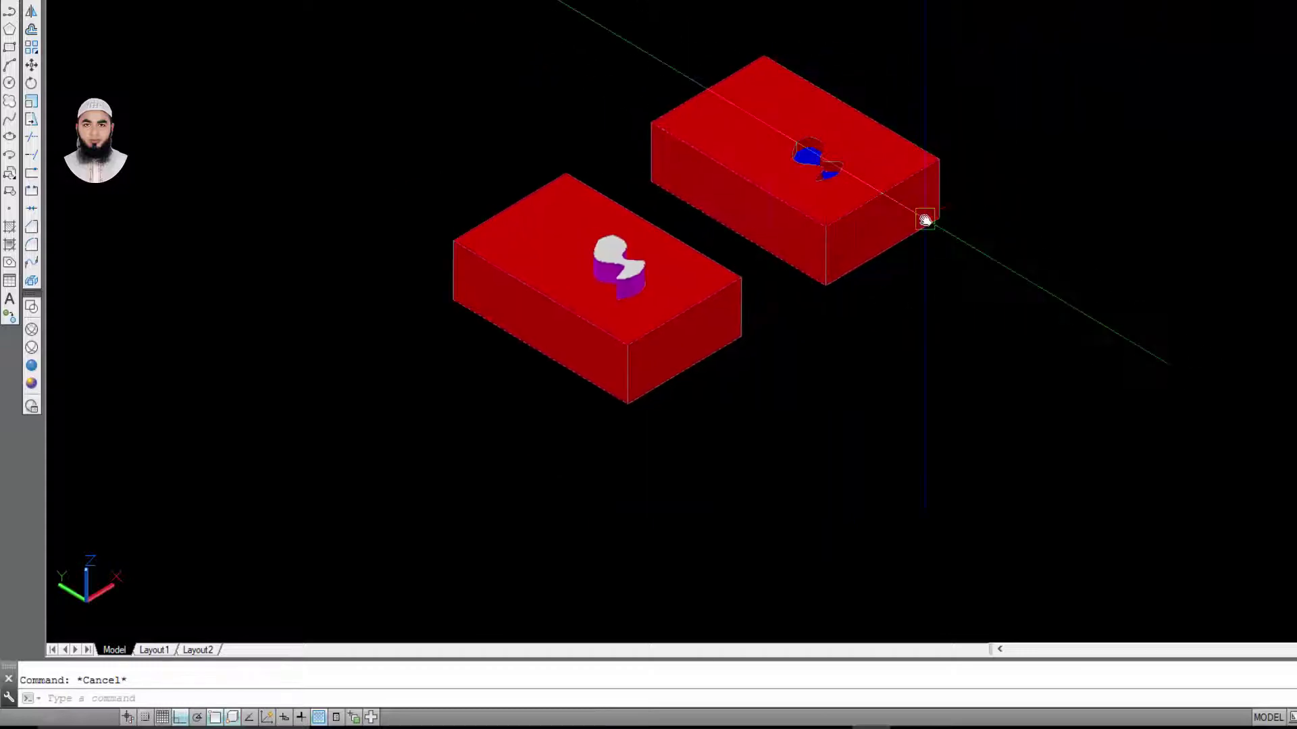
scroll(921, 211, down, 2)
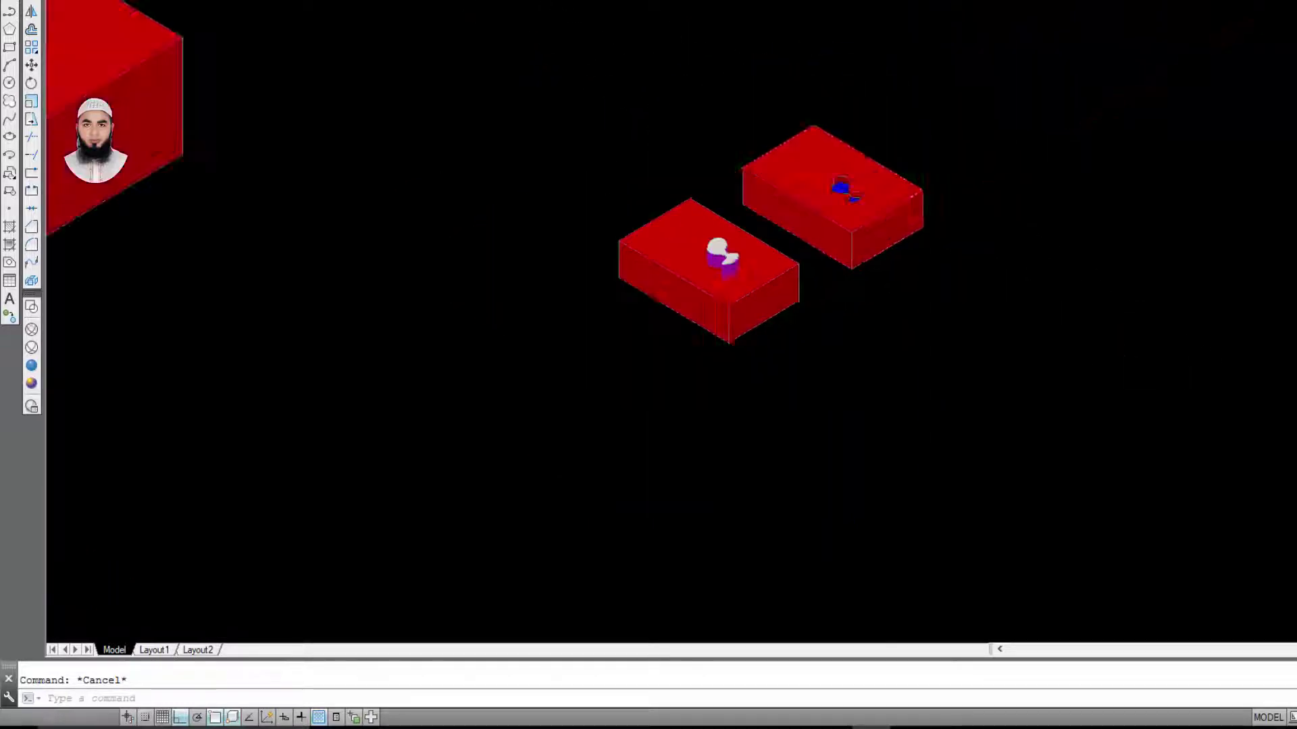
scroll(899, 229, down, 5)
scroll(638, 150, up, 8)
scroll(723, 130, up, 2)
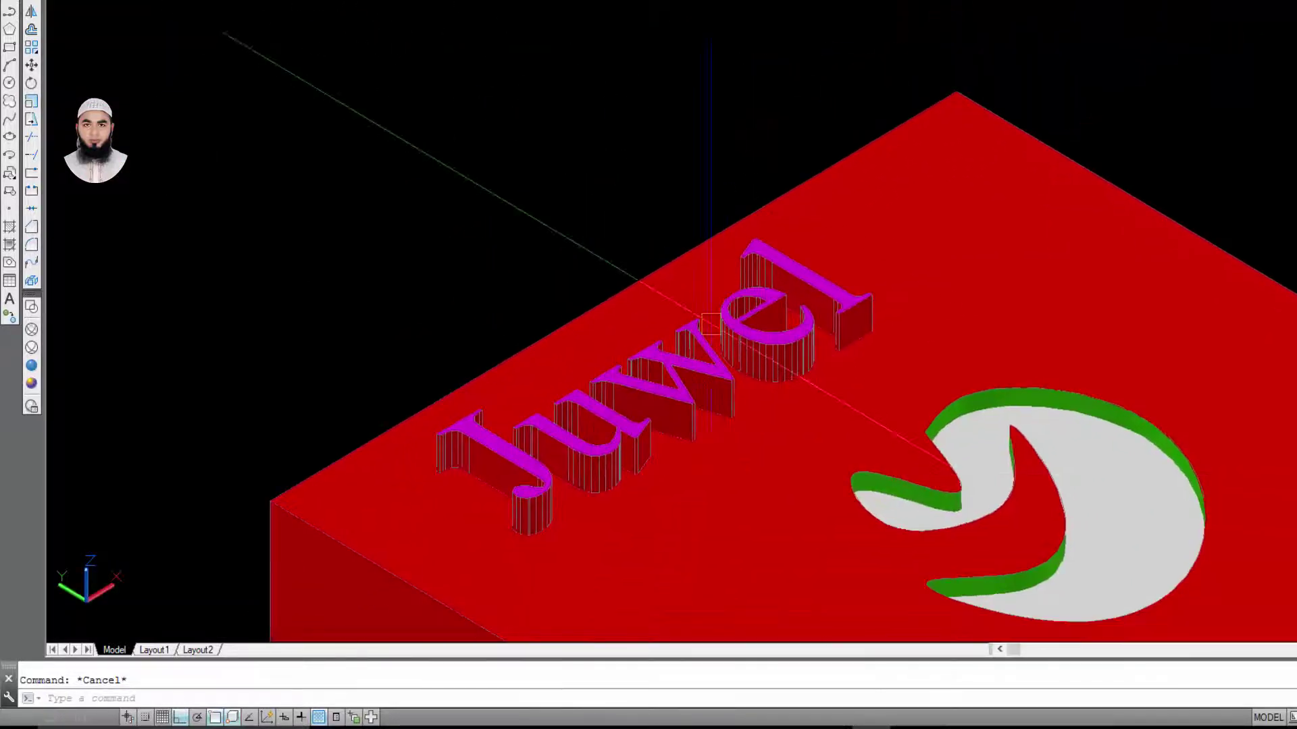
scroll(723, 131, down, 3)
scroll(882, 226, down, 3)
middle_drag(882, 226, 688, 146)
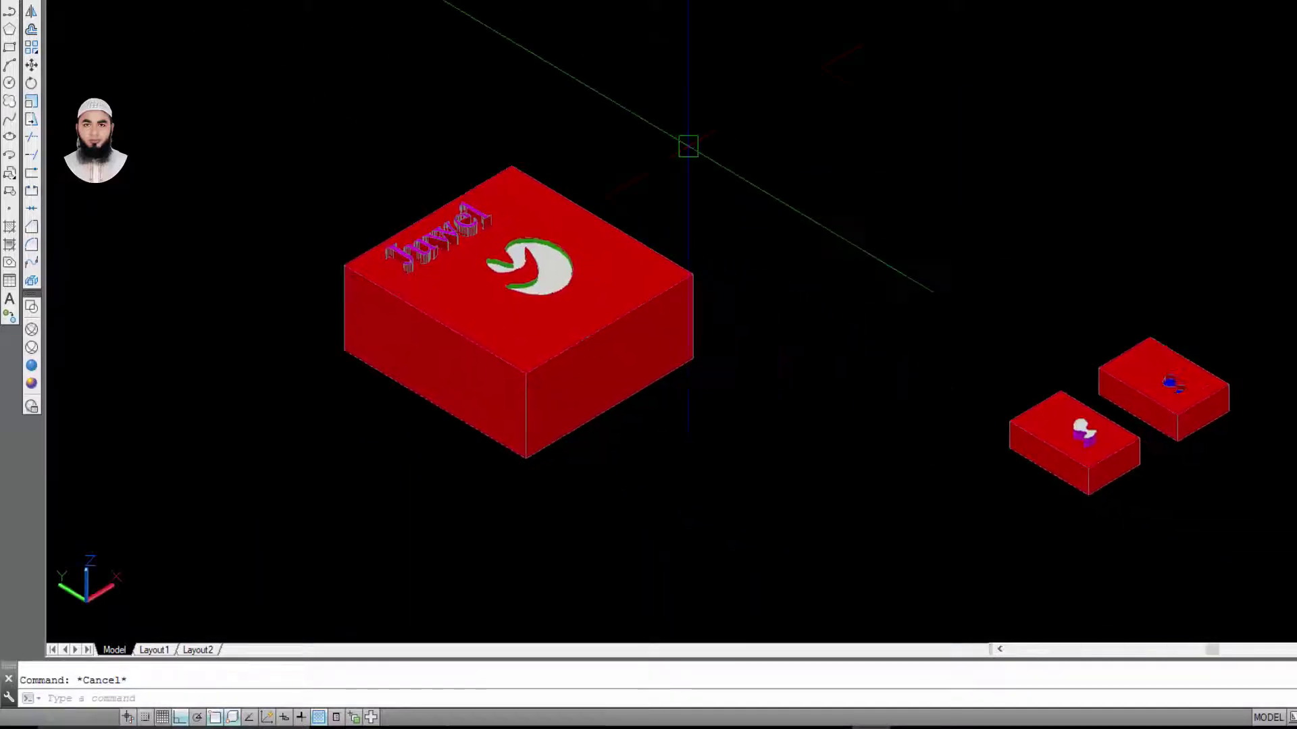
middle_drag(1016, 173, 803, 91)
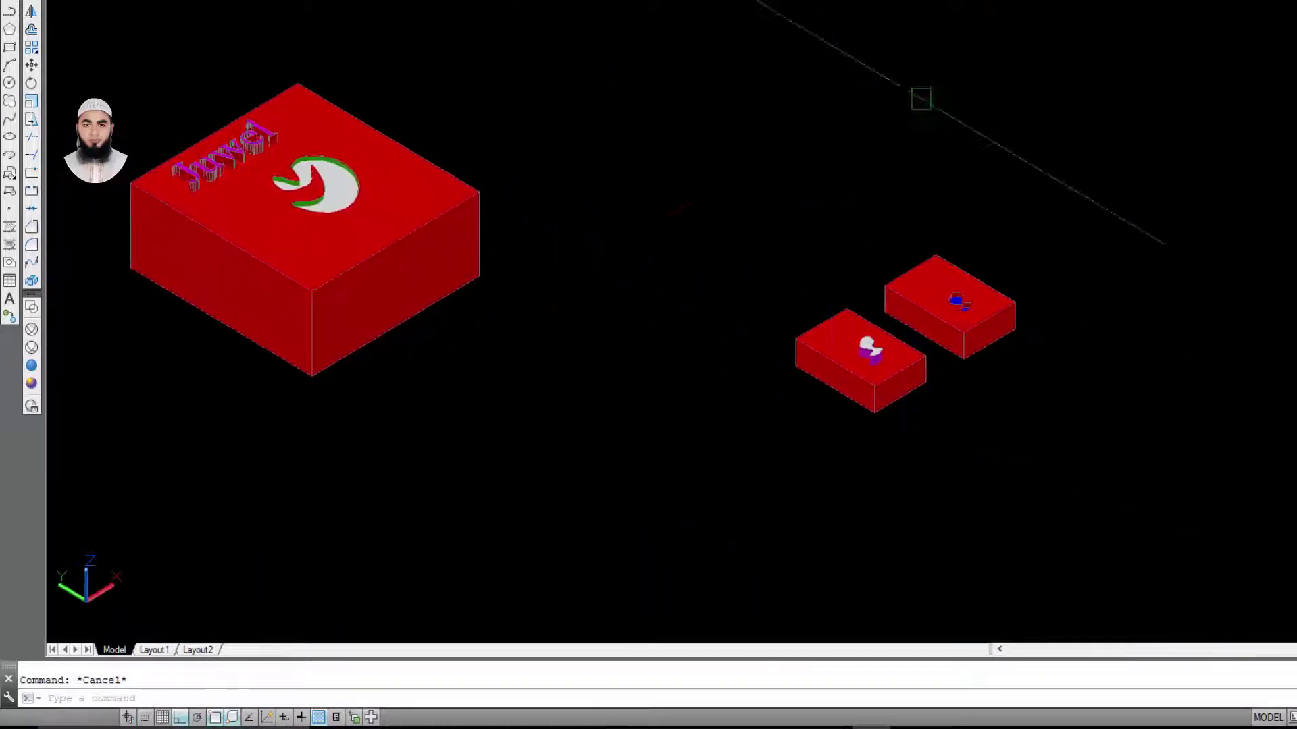
scroll(242, 153, up, 3)
scroll(242, 153, up, 1)
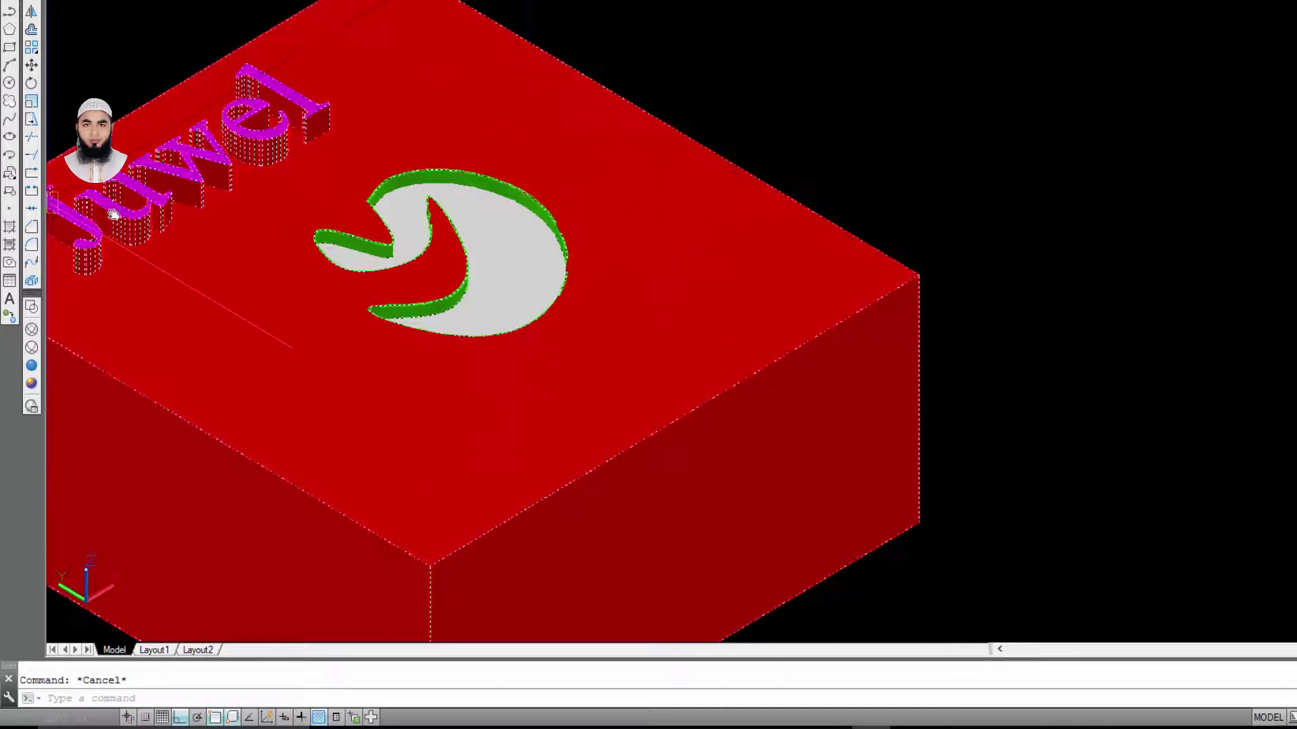
middle_drag(290, 186, 513, 222)
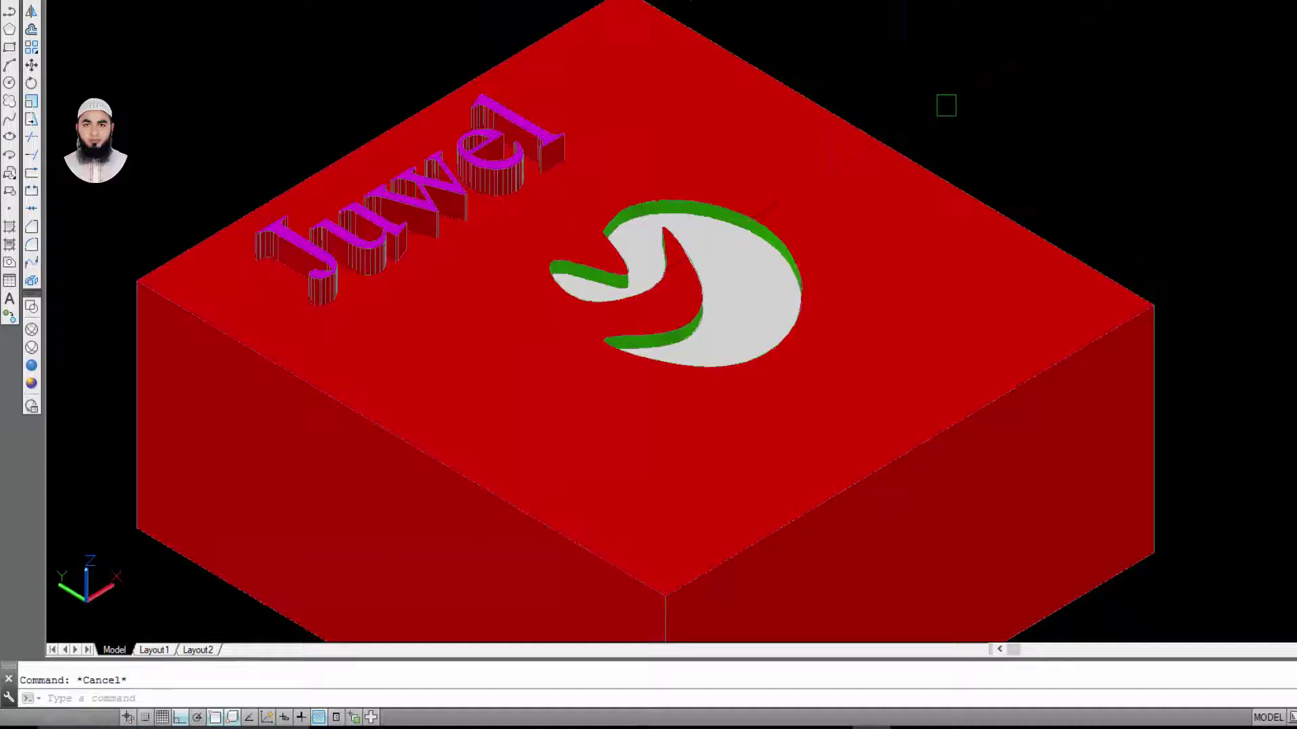
scroll(868, 116, down, 1)
scroll(790, 144, down, 2)
scroll(790, 145, down, 2)
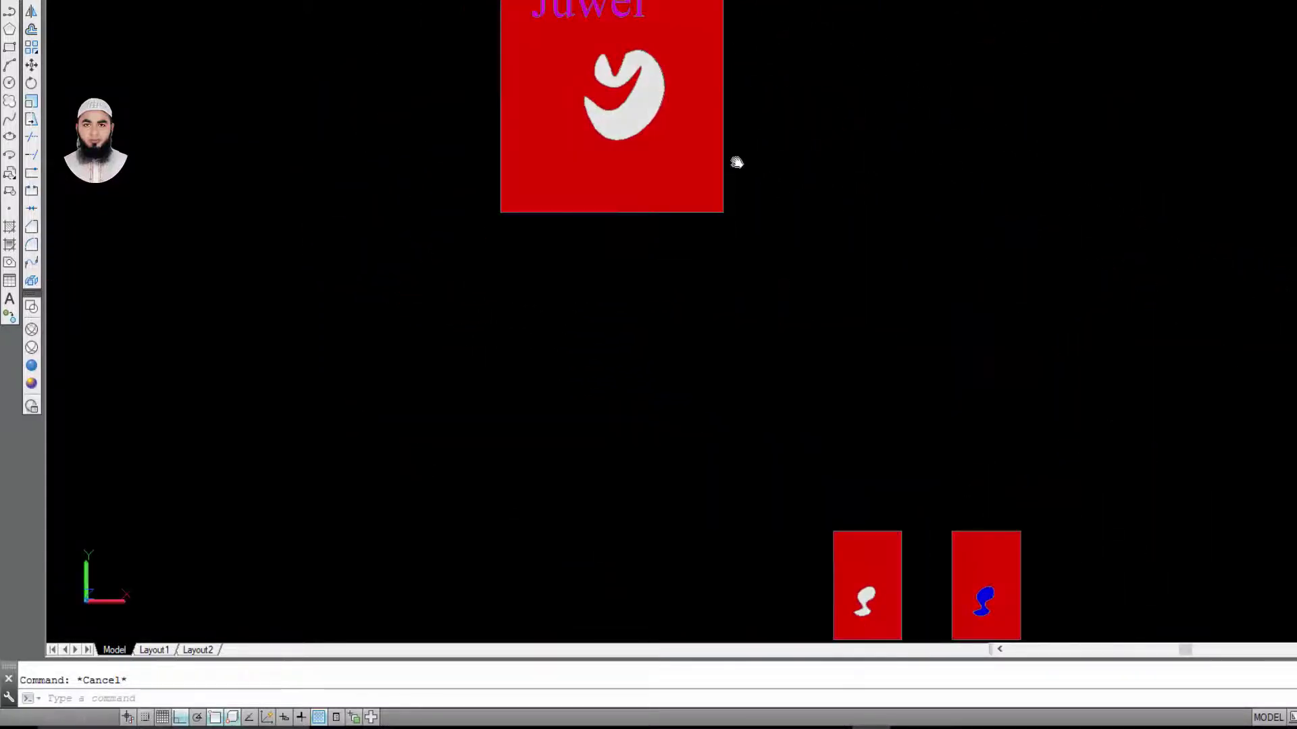
- Switch the visual style to 2D Wireframe and pan to the S-curve rectangle
click(31, 314)
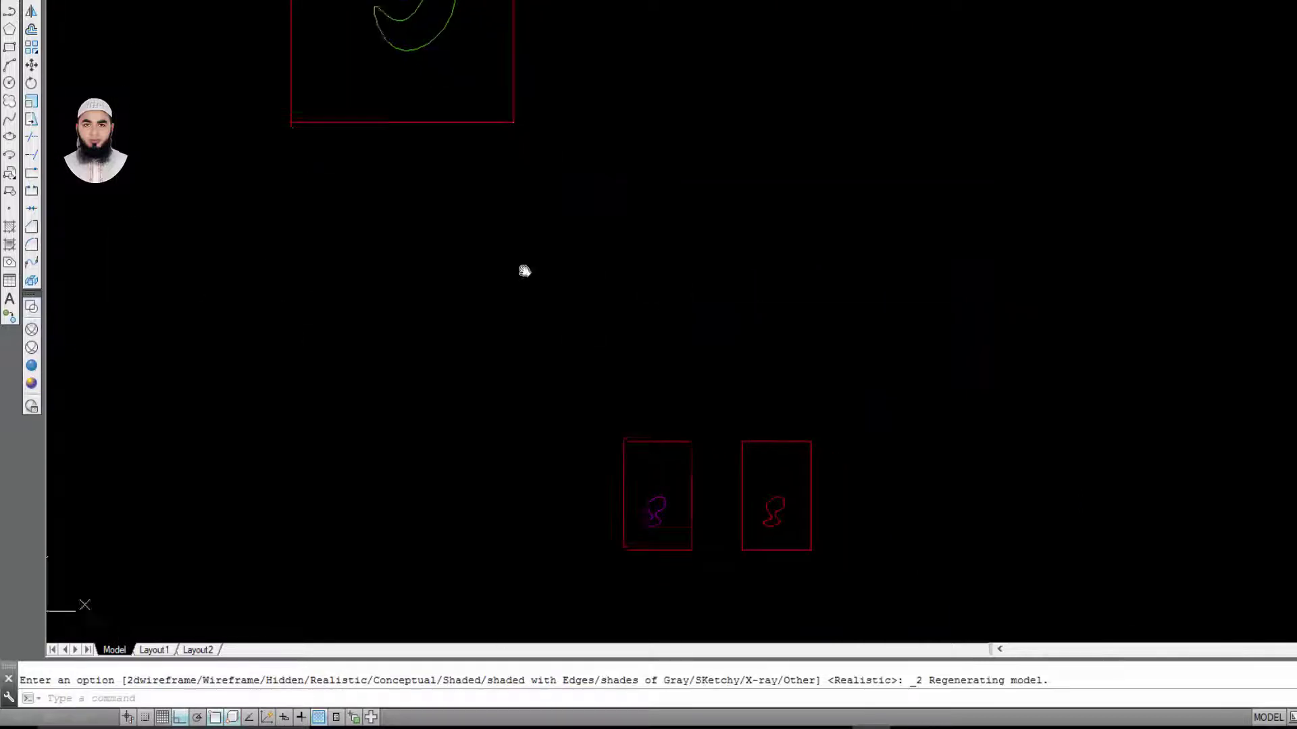
key(Escape)
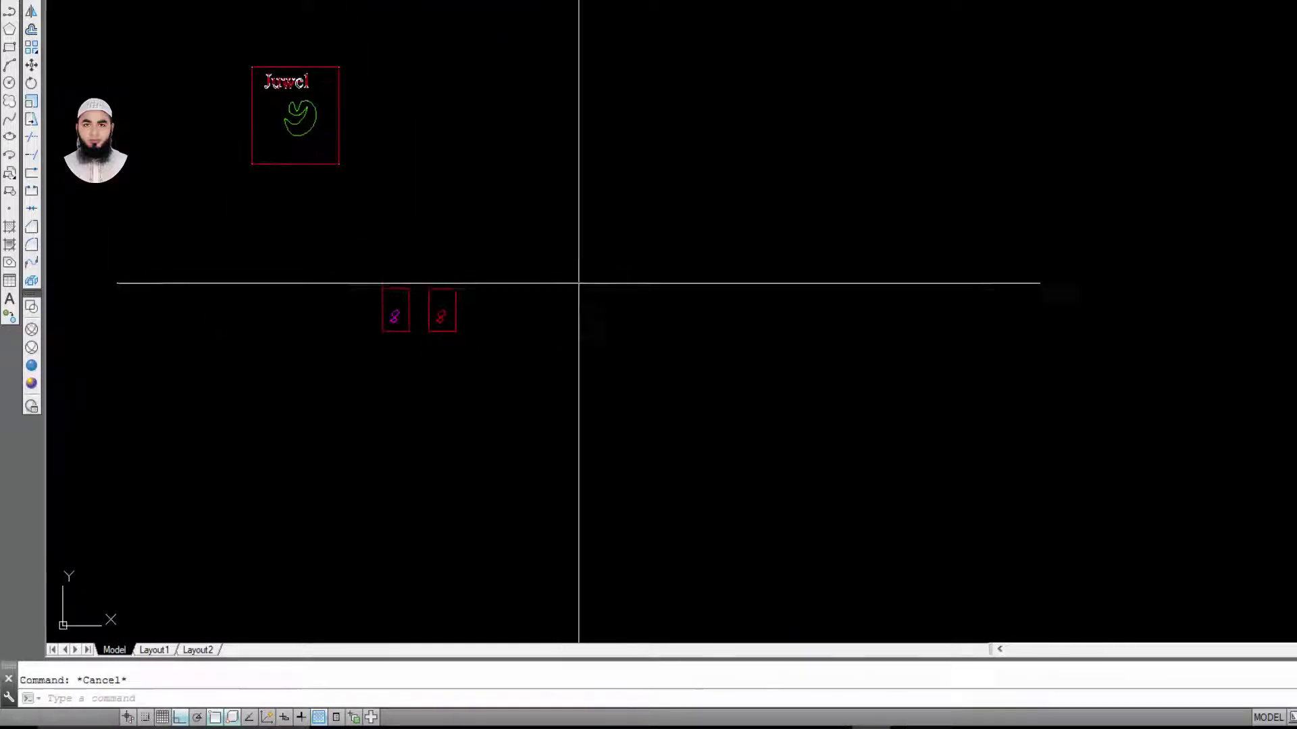
scroll(362, 153, up, 5)
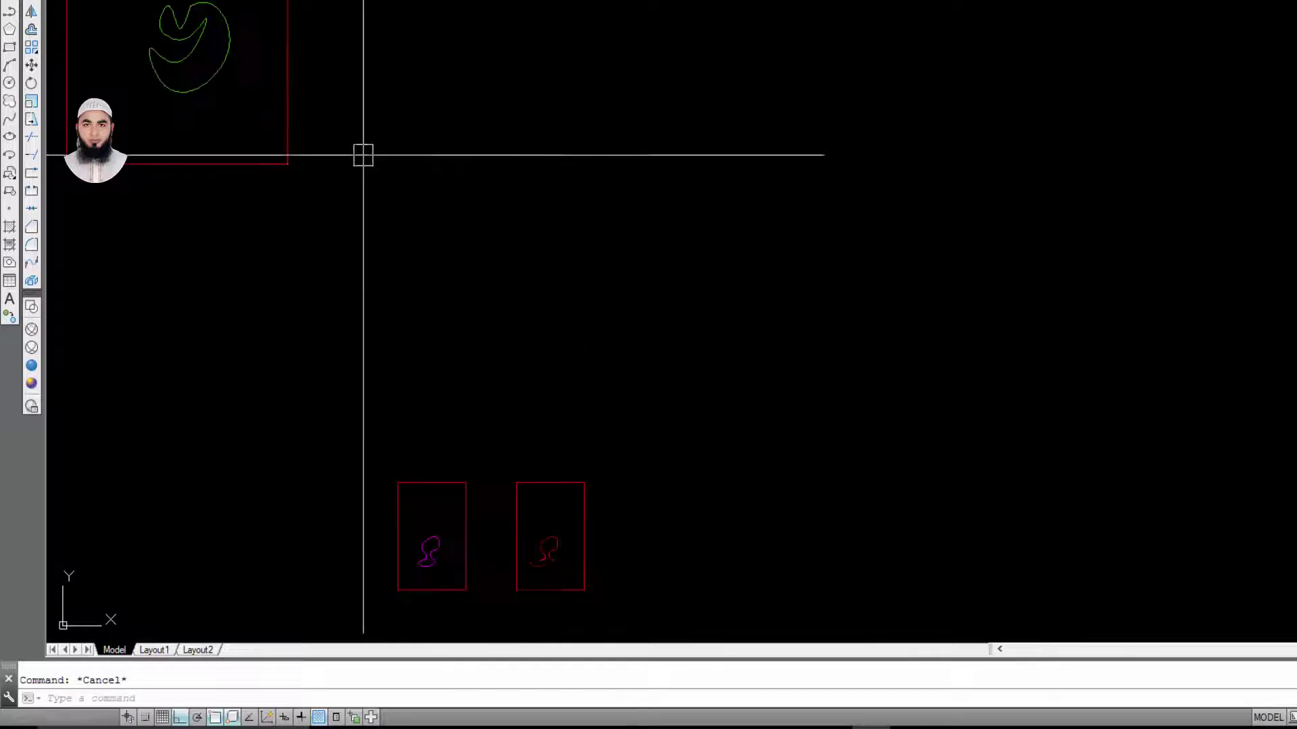
scroll(539, 212, down, 5)
scroll(574, 348, up, 5)
scroll(584, 349, up, 4)
middle_drag(599, 347, 631, 411)
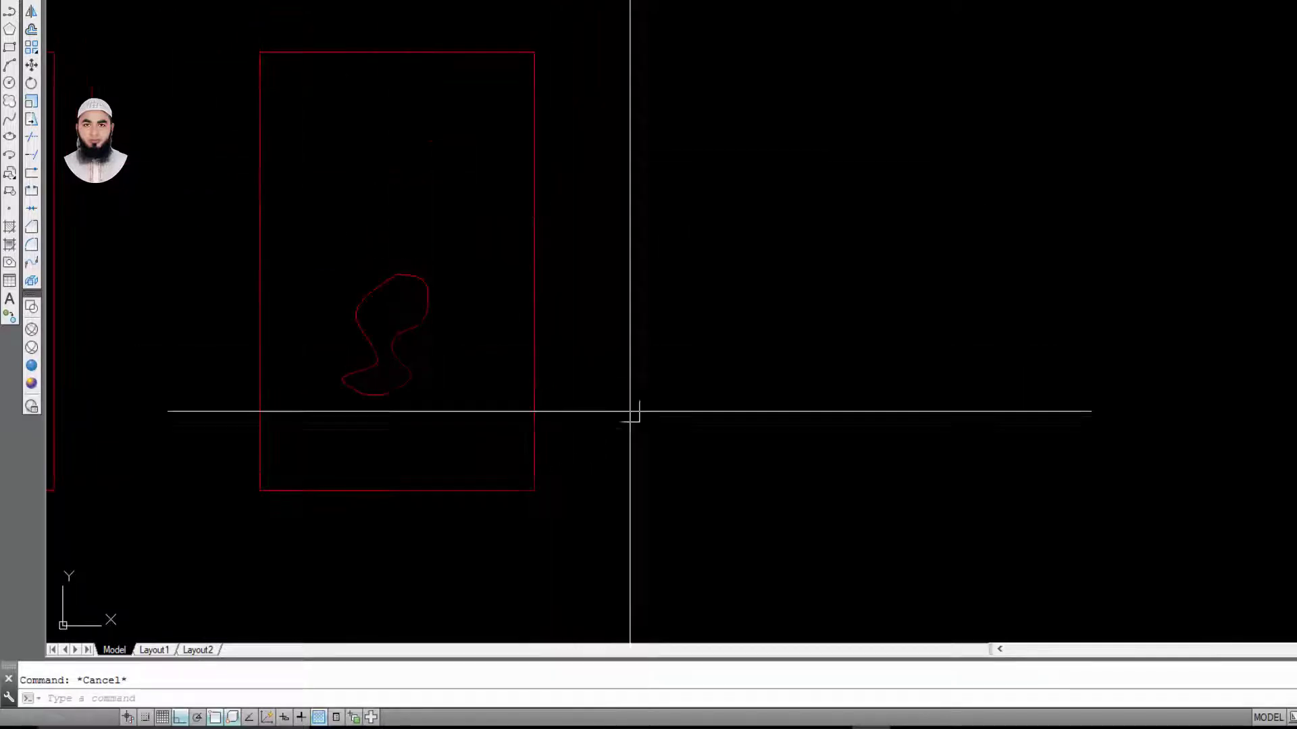
- Add single-line text 'Juwel' at default height to the right of the rectangle
text(tex)
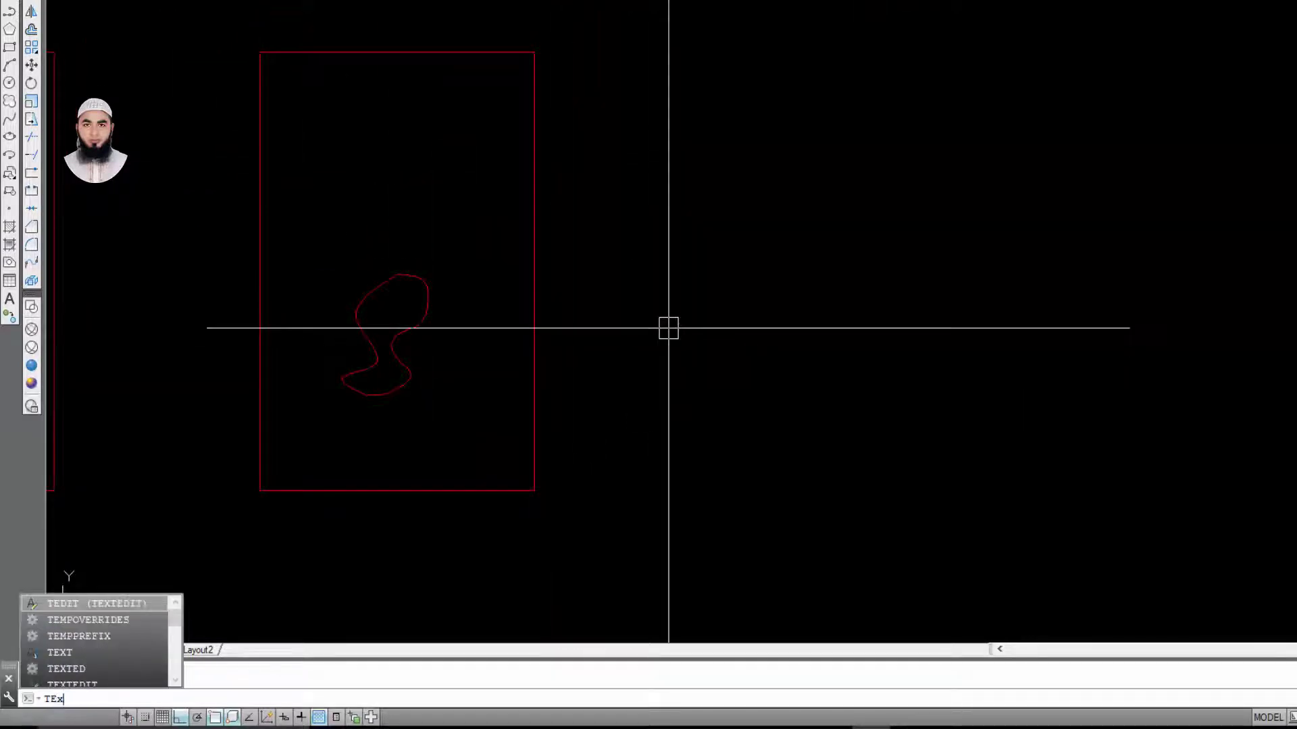
text(t)
key(Return)
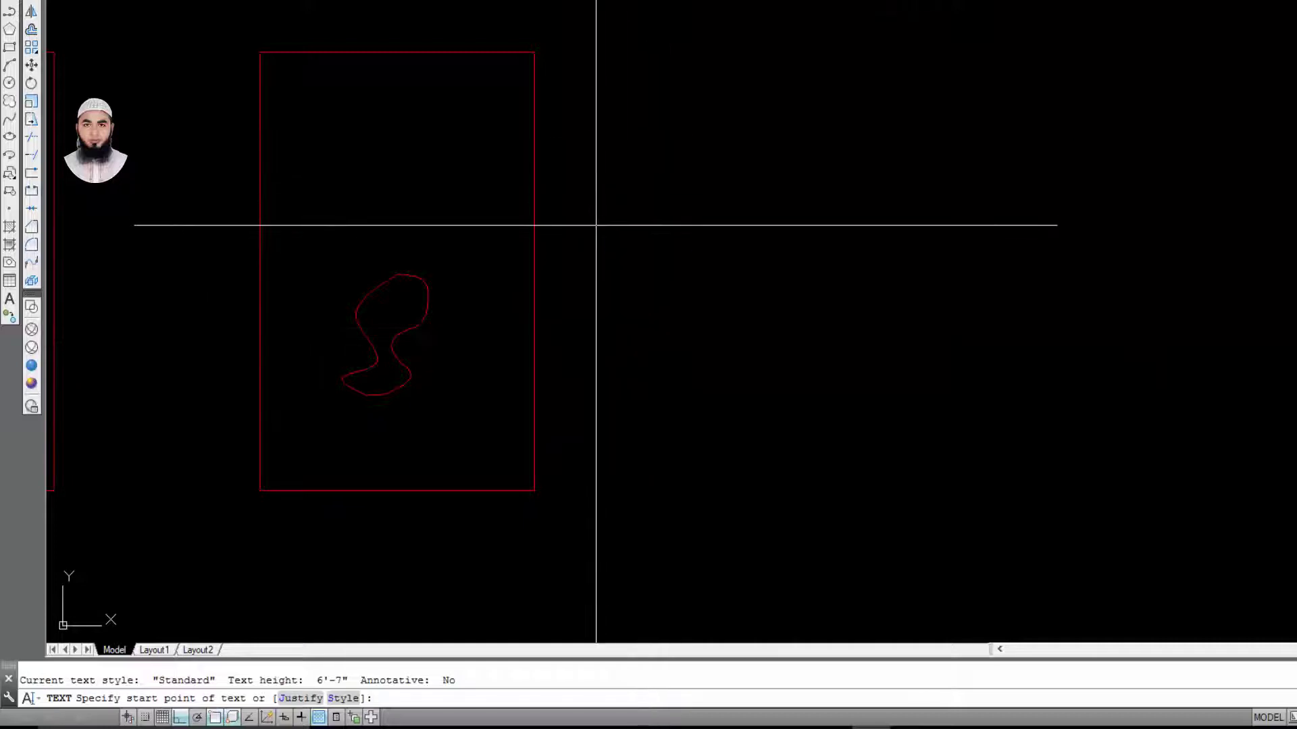
click(596, 225)
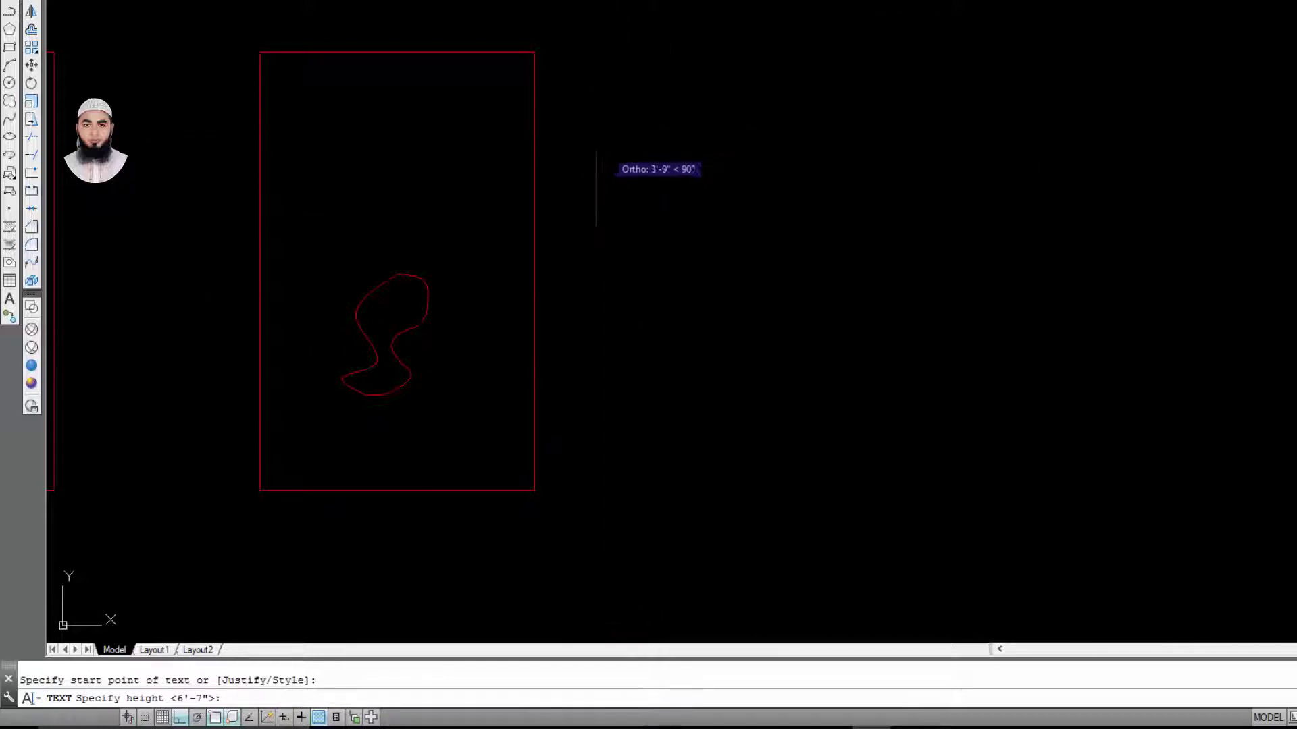
click(599, 190)
text(Juwel)
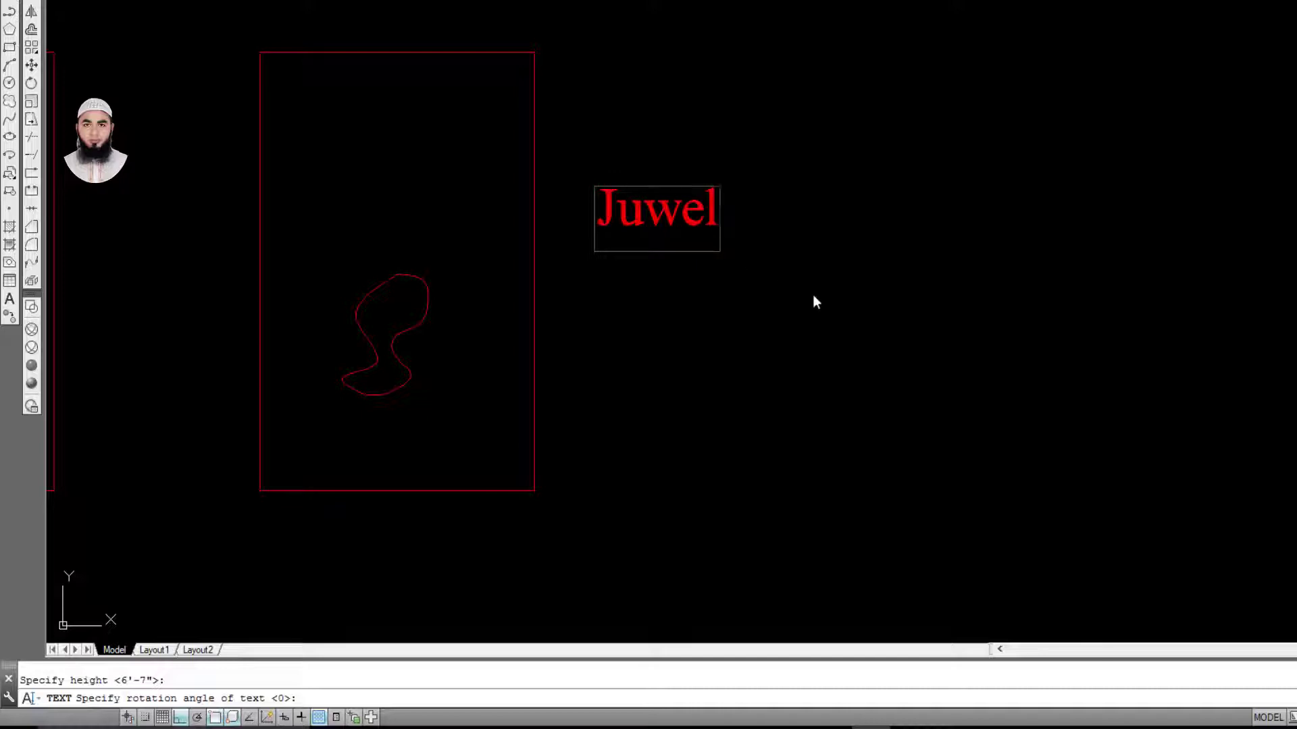
key(Escape)
scroll(677, 205, up, 2)
mouse_move(698, 223)
middle_down()
mouse_move(877, 254)
mouse_move(779, 222)
middle_up()
click(865, 242)
key(Escape)
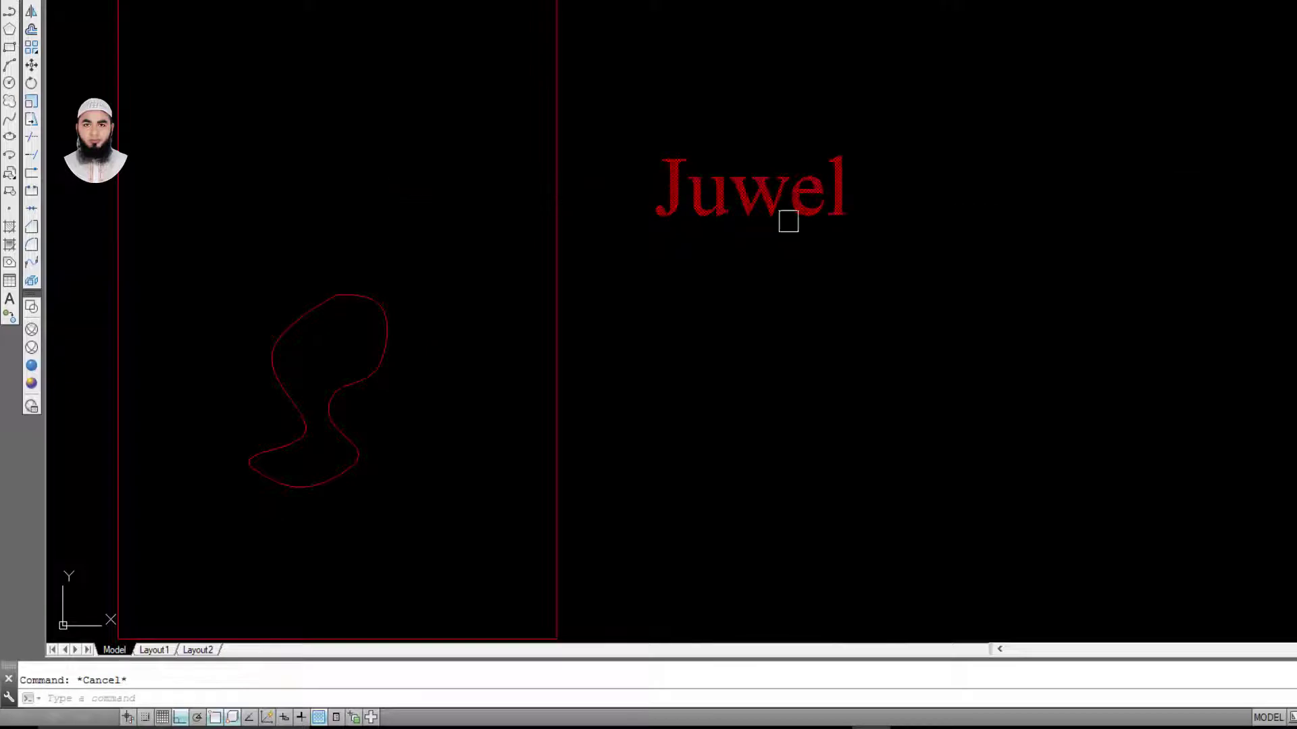
click(693, 191)
click(999, 116)
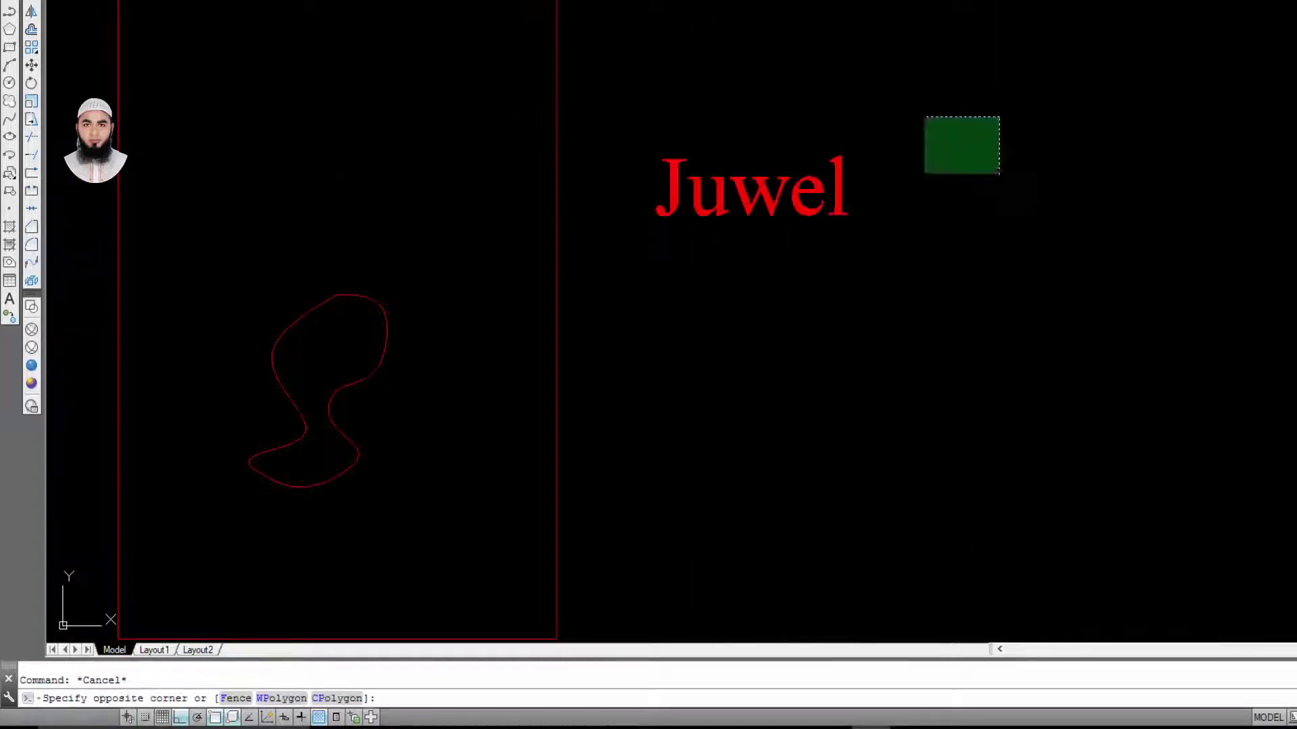
click(628, 285)
key(Escape)
click(888, 133)
click(715, 283)
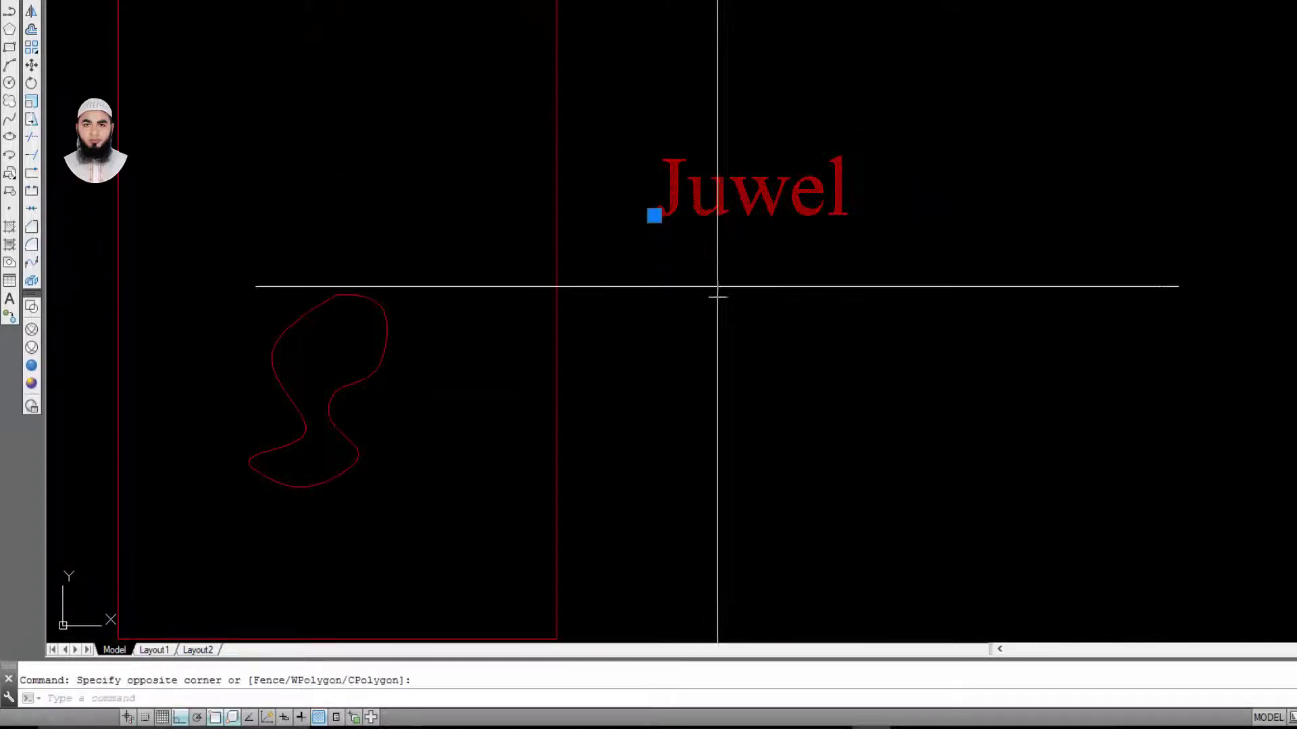
key(Escape)
click(869, 123)
click(668, 280)
key(Escape)
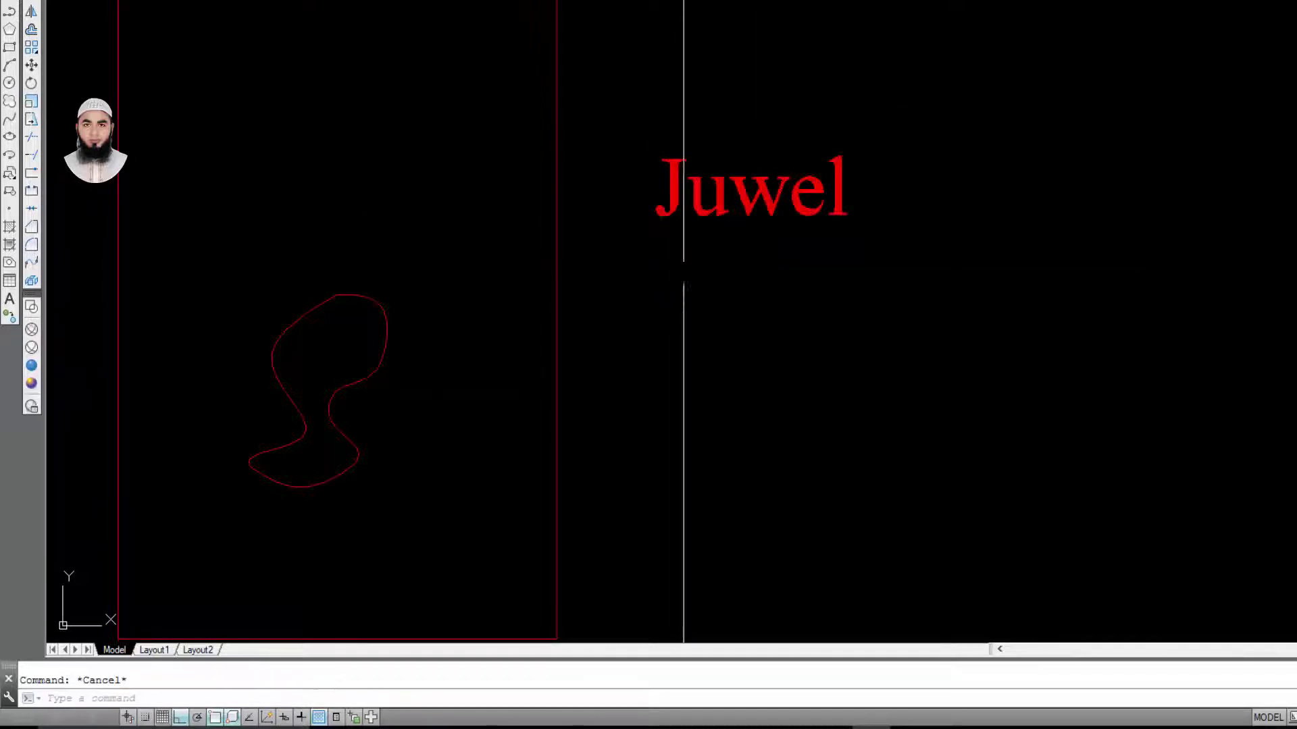
scroll(743, 192, up, 2)
scroll(703, 270, up, 4)
scroll(703, 261, down, 2)
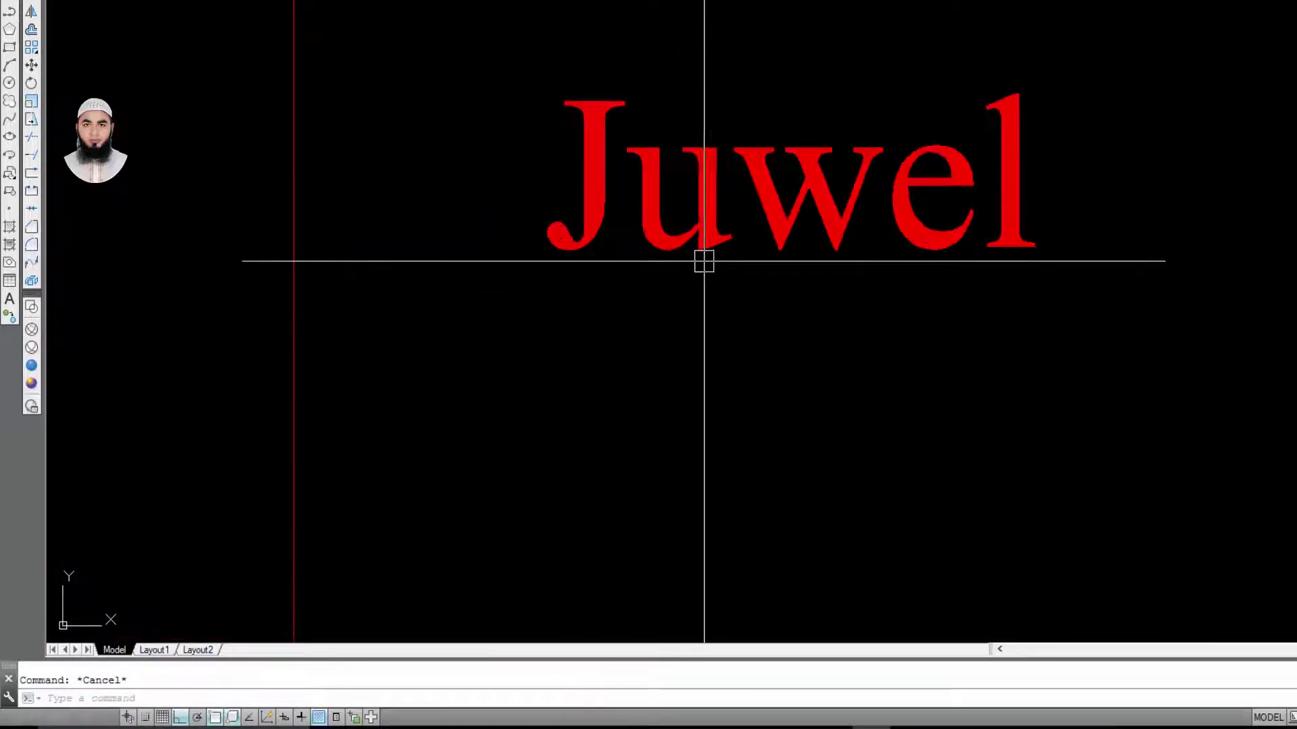
scroll(704, 261, down, 2)
middle_drag(1209, 436, 1149, 503)
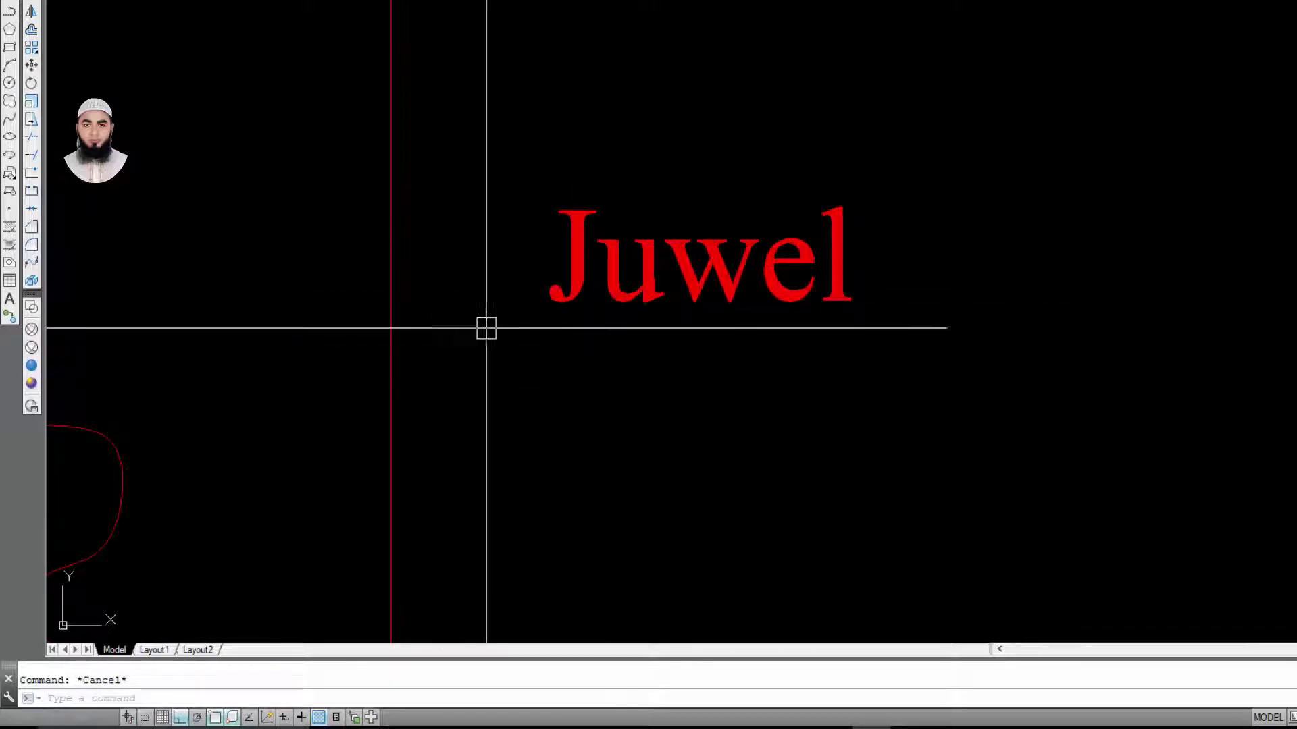
scroll(486, 328, down, 2)
scroll(600, 277, up, 4)
click(600, 277)
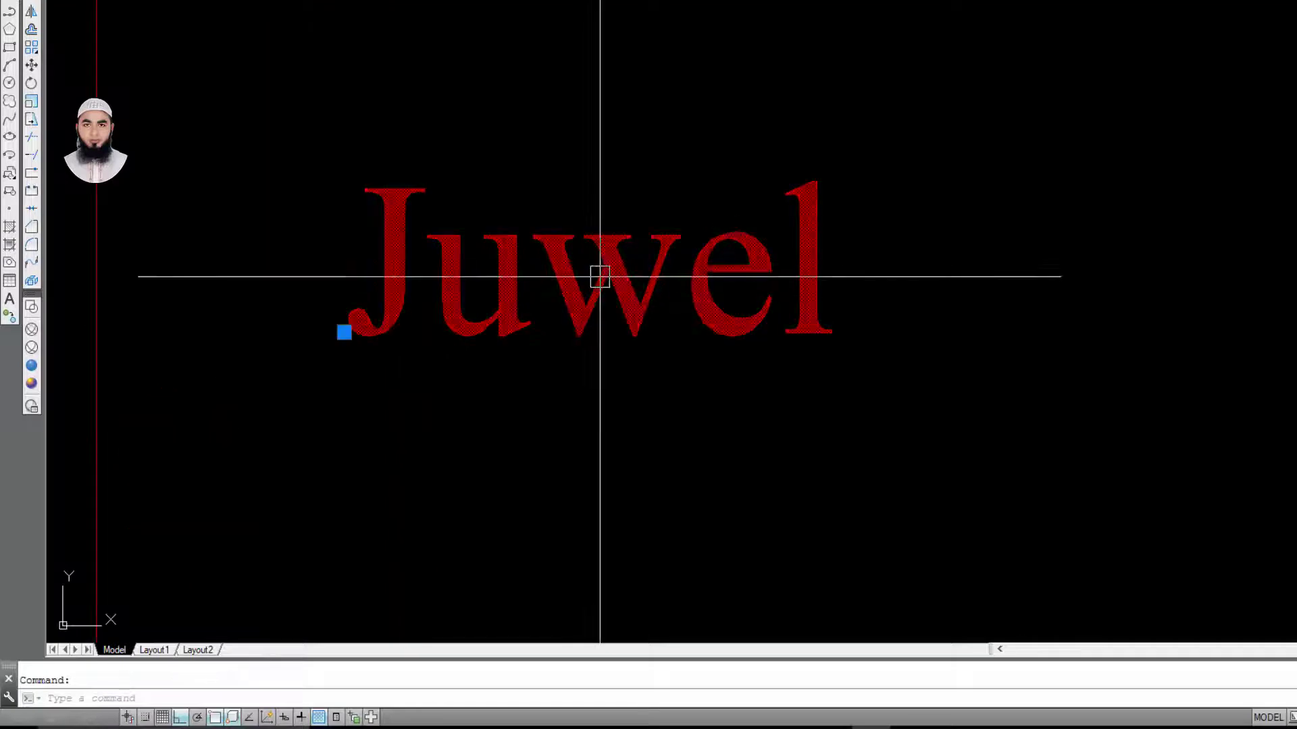
key(Escape)
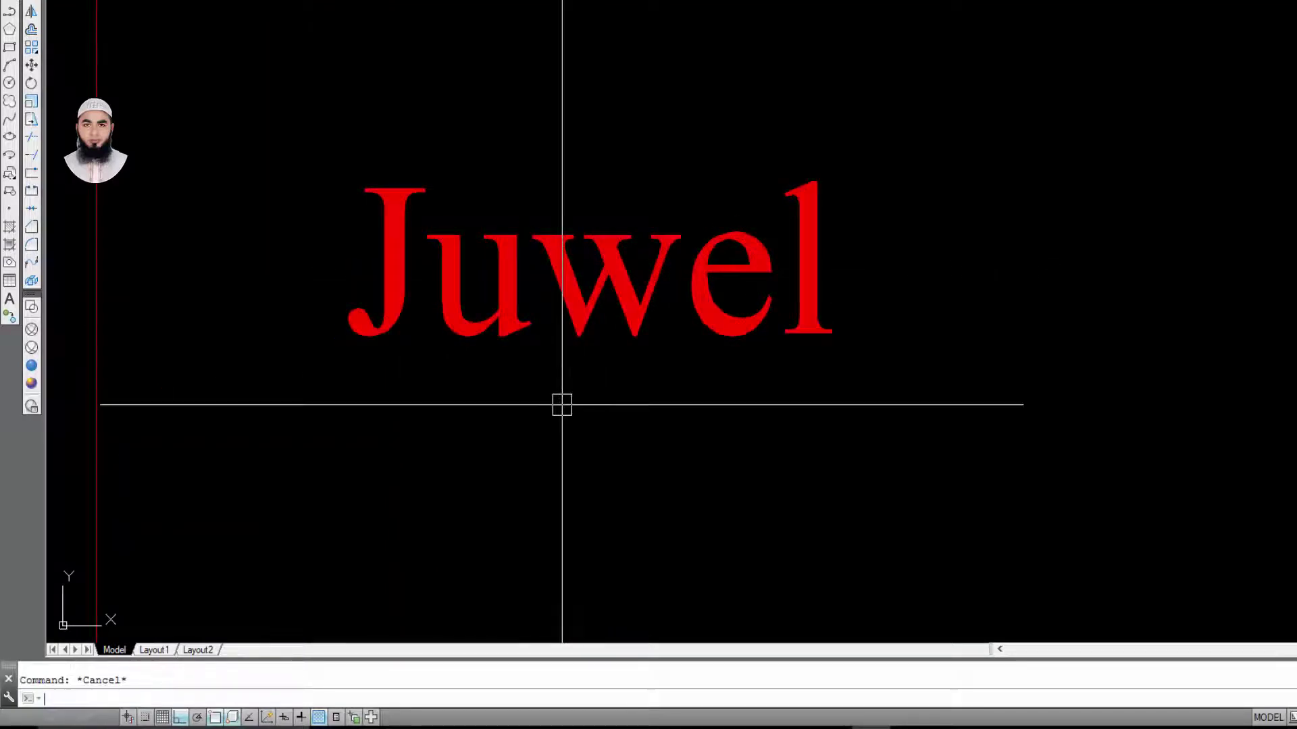
middle_drag(681, 386, 620, 379)
scroll(674, 325, down, 2)
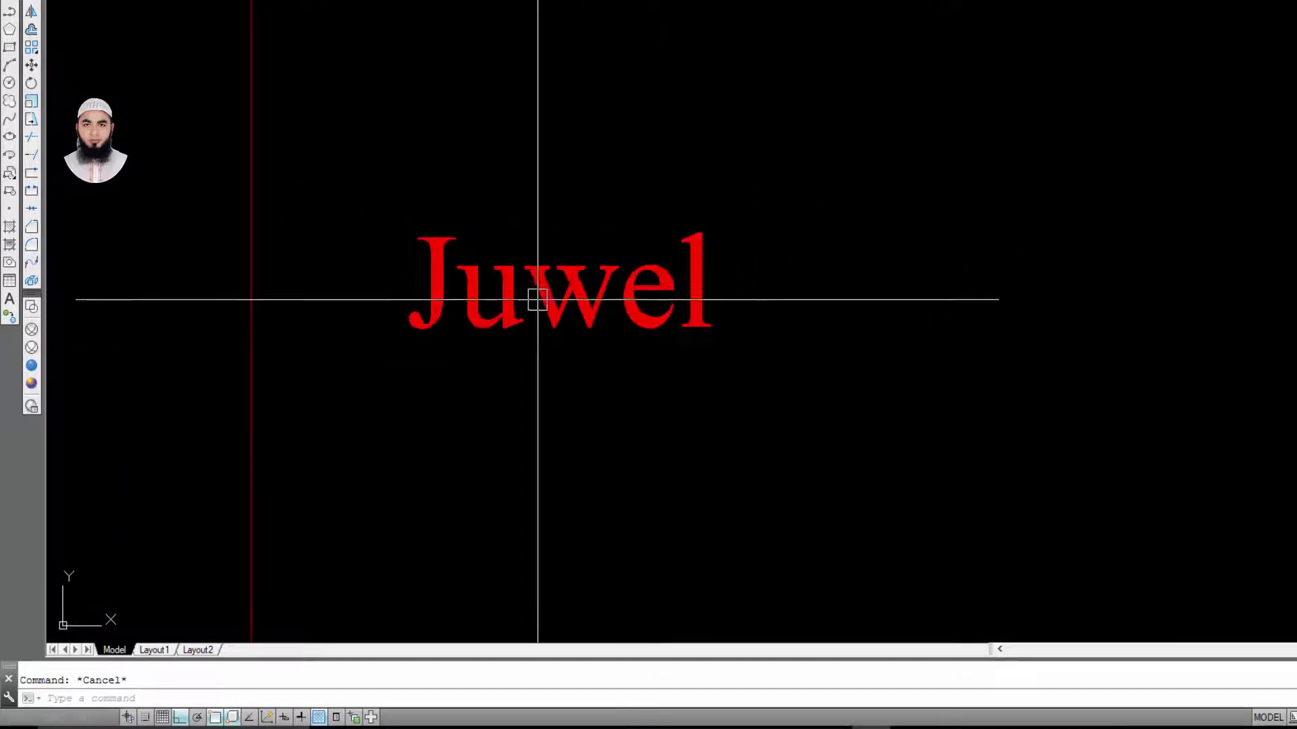
scroll(510, 328, up, 2)
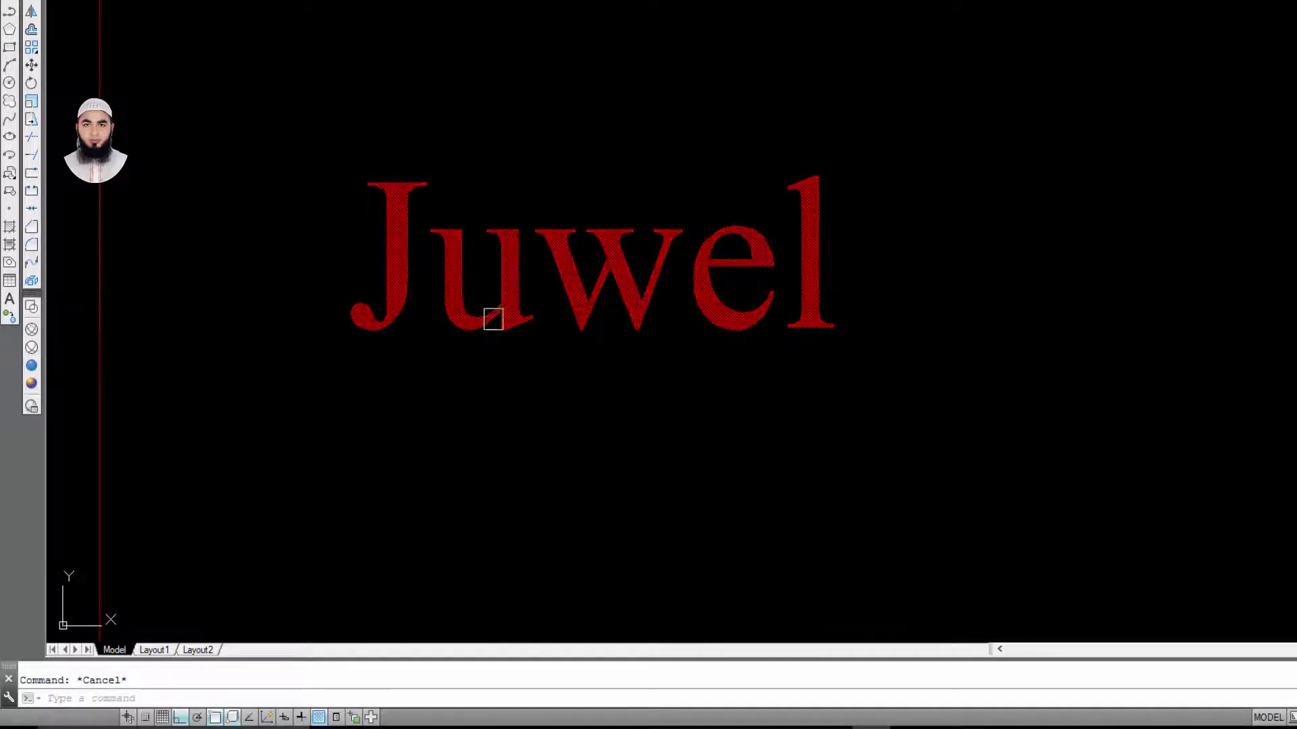
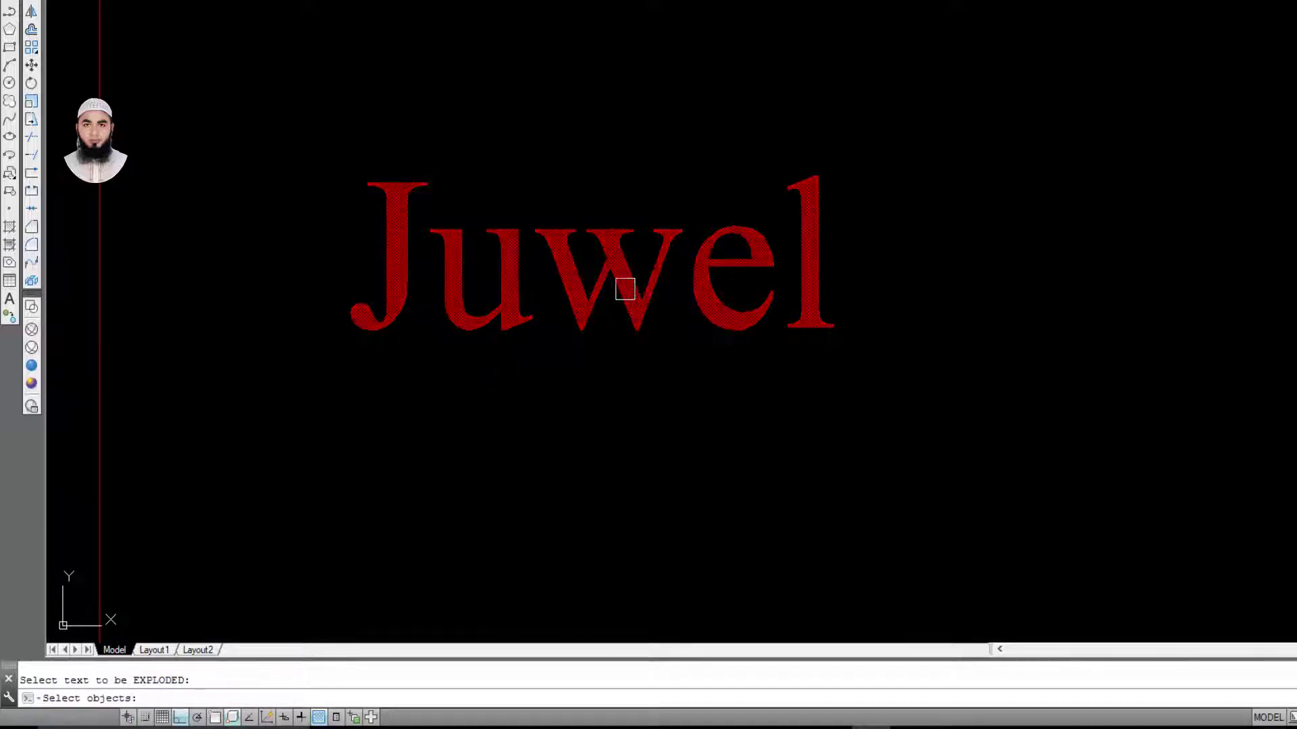
- Explode the red Juwel text into outline lines with TXTEXP
key(Return)
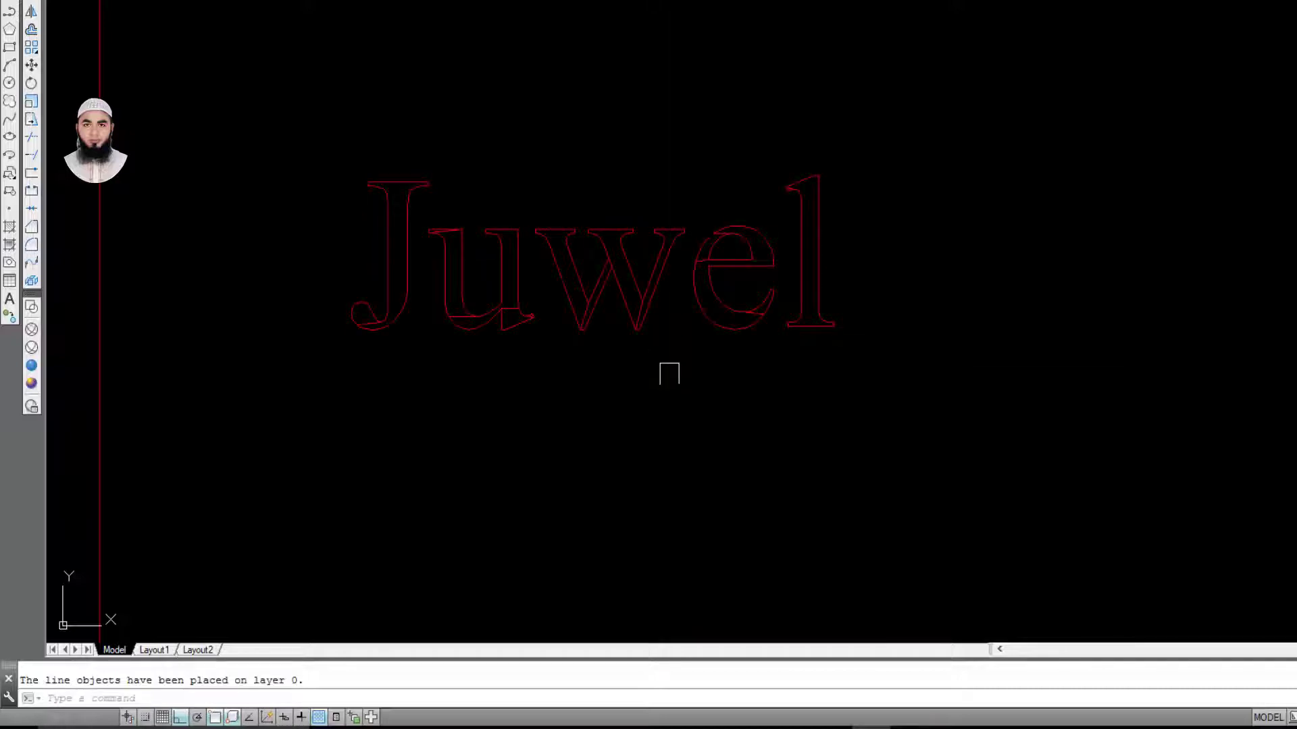
scroll(554, 284, up, 2)
scroll(554, 284, up, 2)
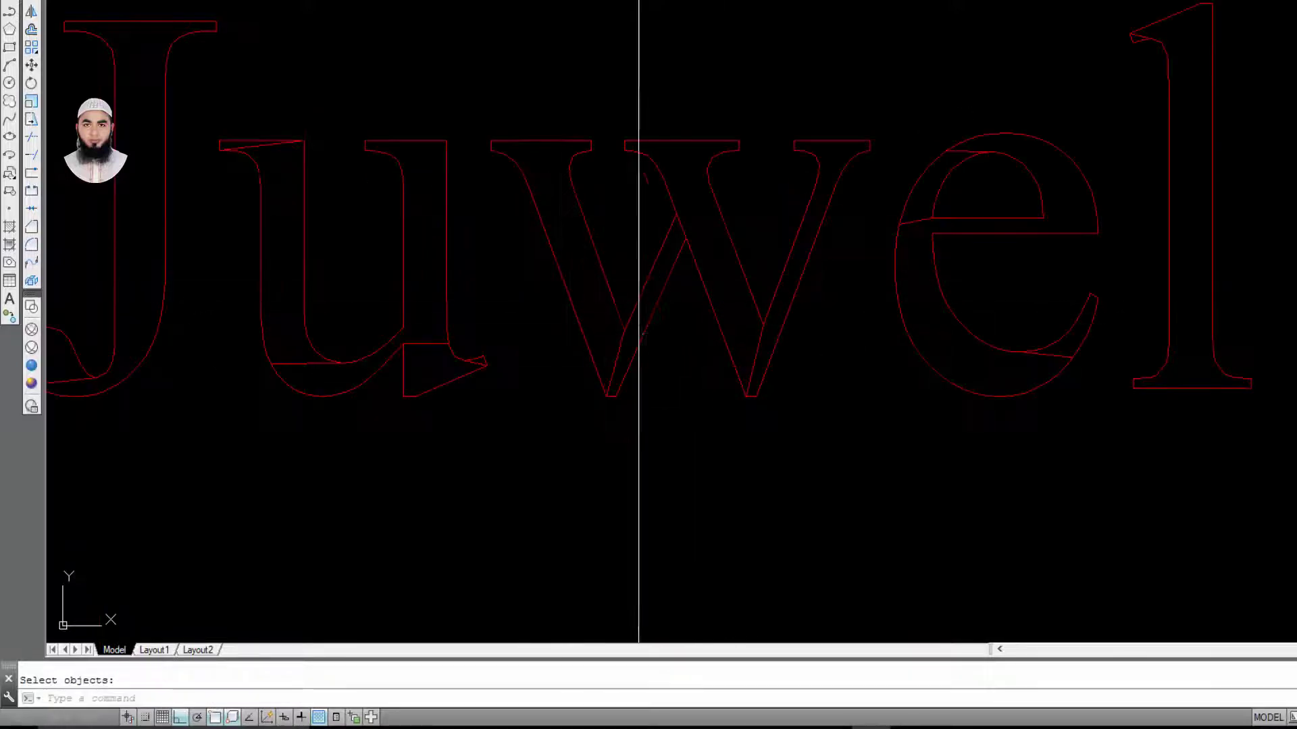
key(Escape)
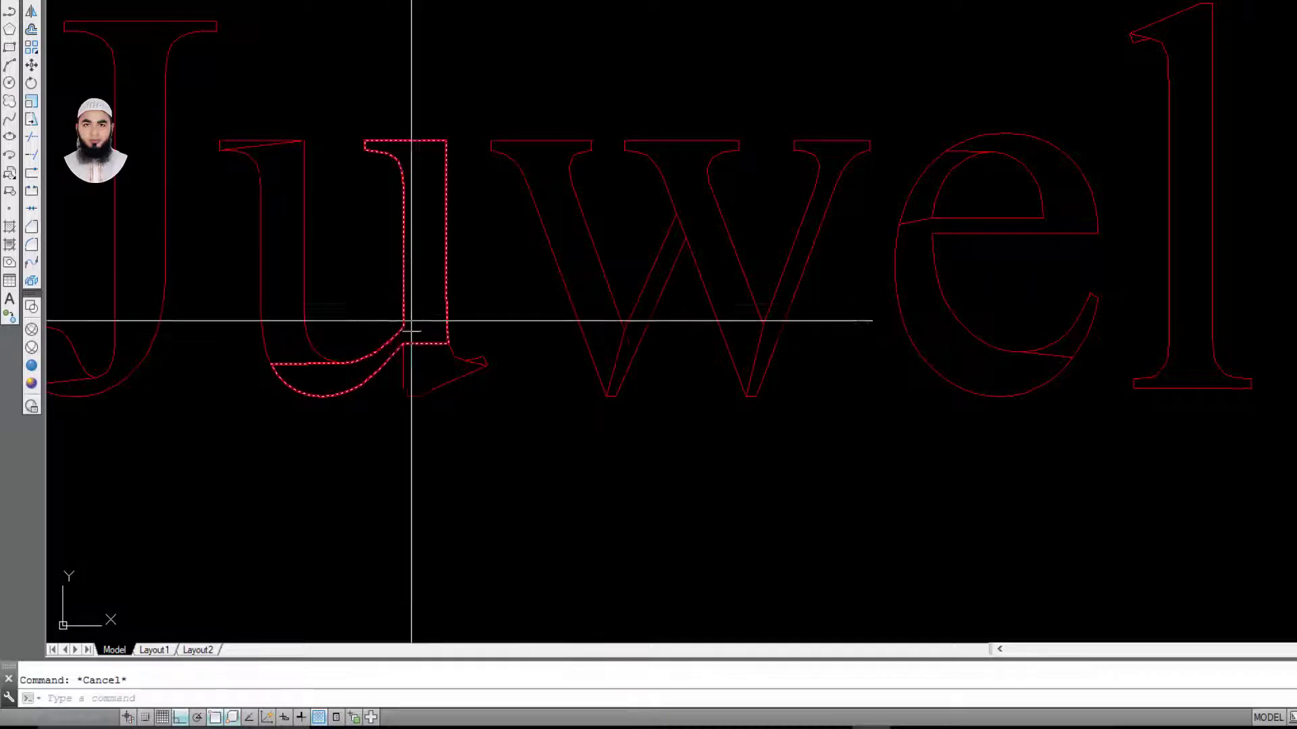
- Select the exploded u and J strokes to check them, and zoom in on the J
click(409, 325)
middle_drag(340, 345, 552, 351)
click(518, 270)
key(Escape)
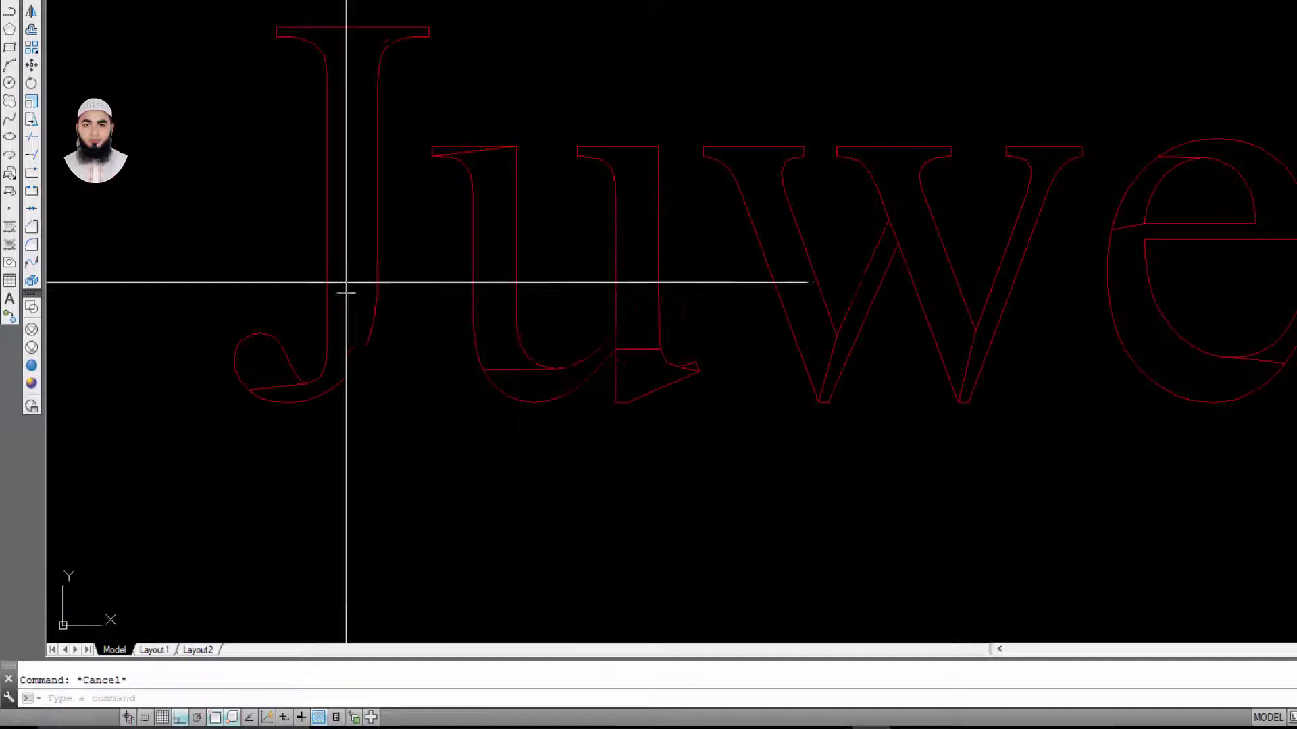
click(376, 298)
key(Escape)
scroll(297, 392, up, 2)
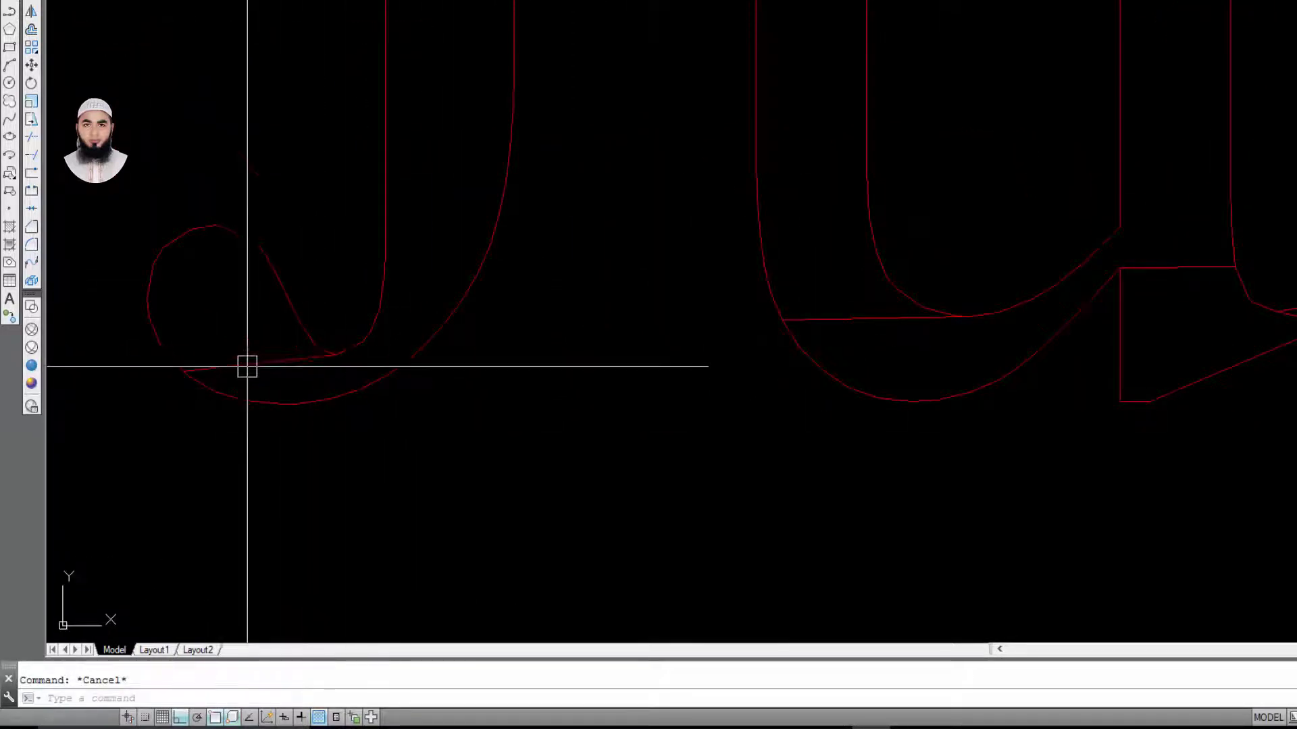
scroll(284, 384, up, 2)
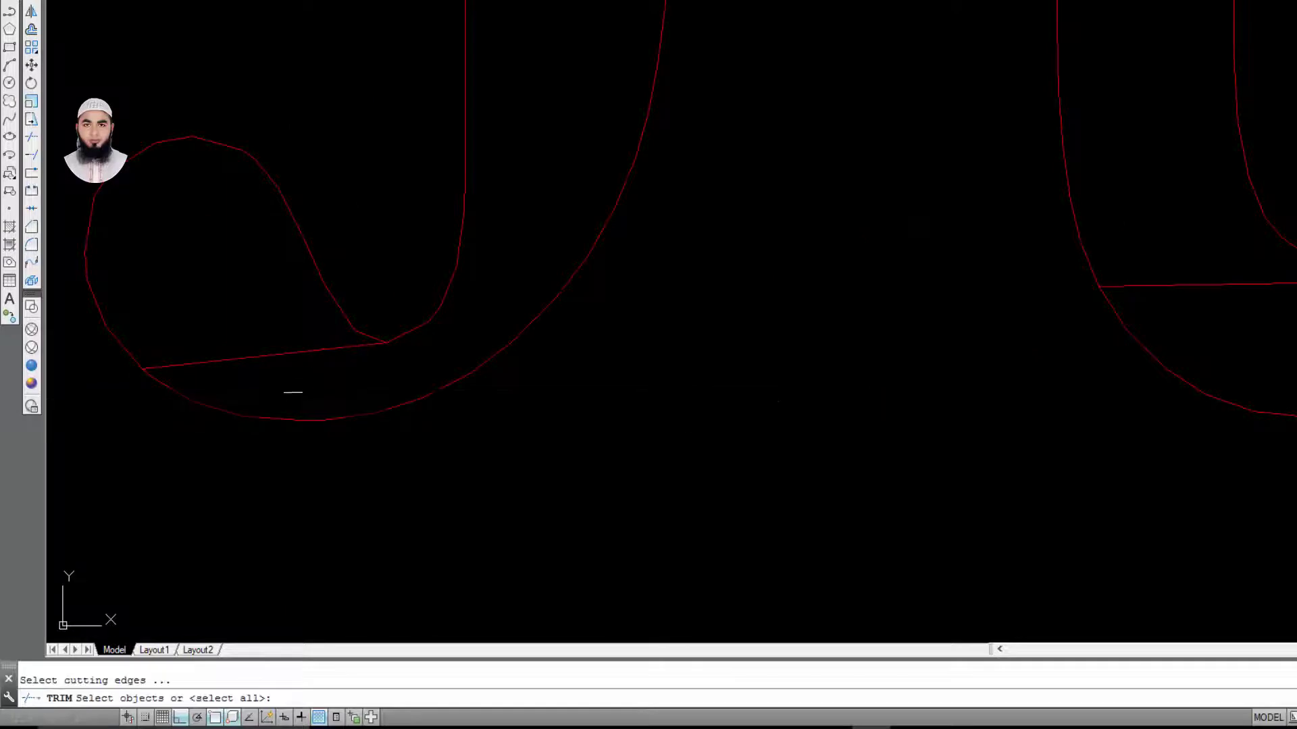
- Trim the overlapping lines in the u serif, using all lines as cutting edges
key(Return)
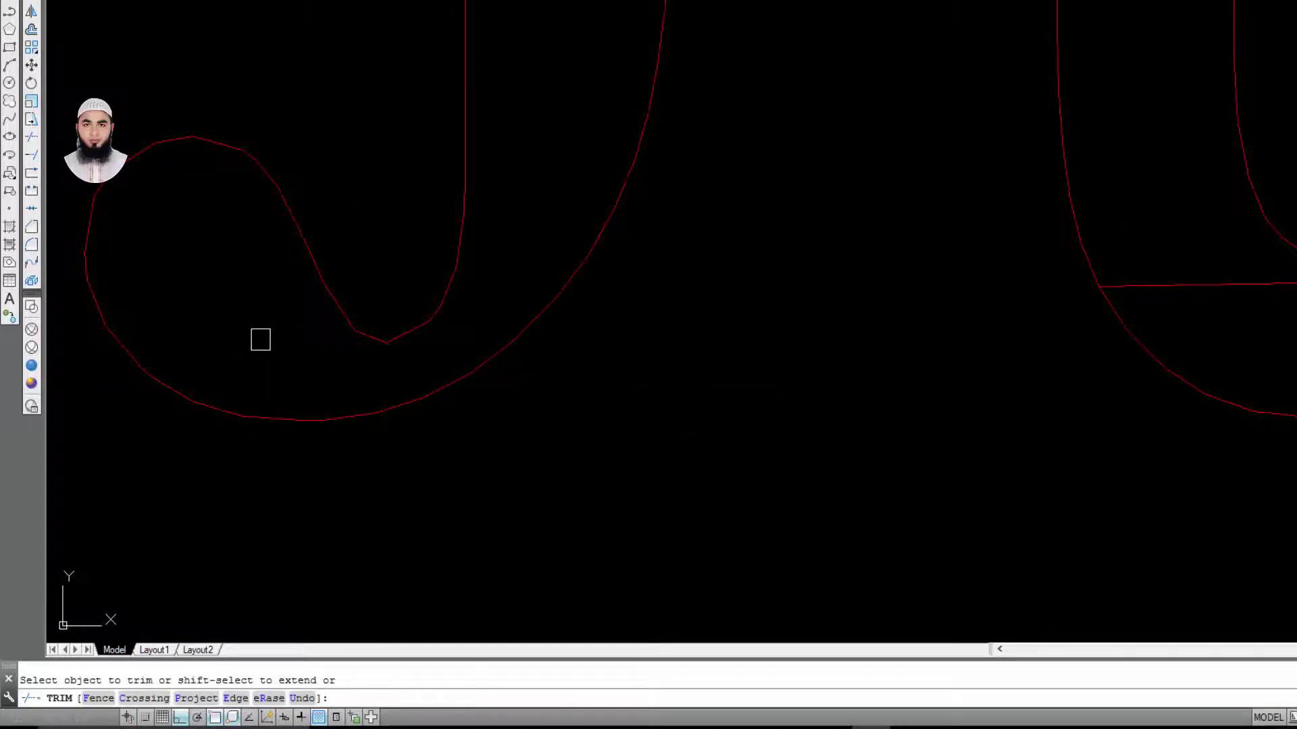
scroll(261, 340, down, 3)
scroll(576, 452, up, 3)
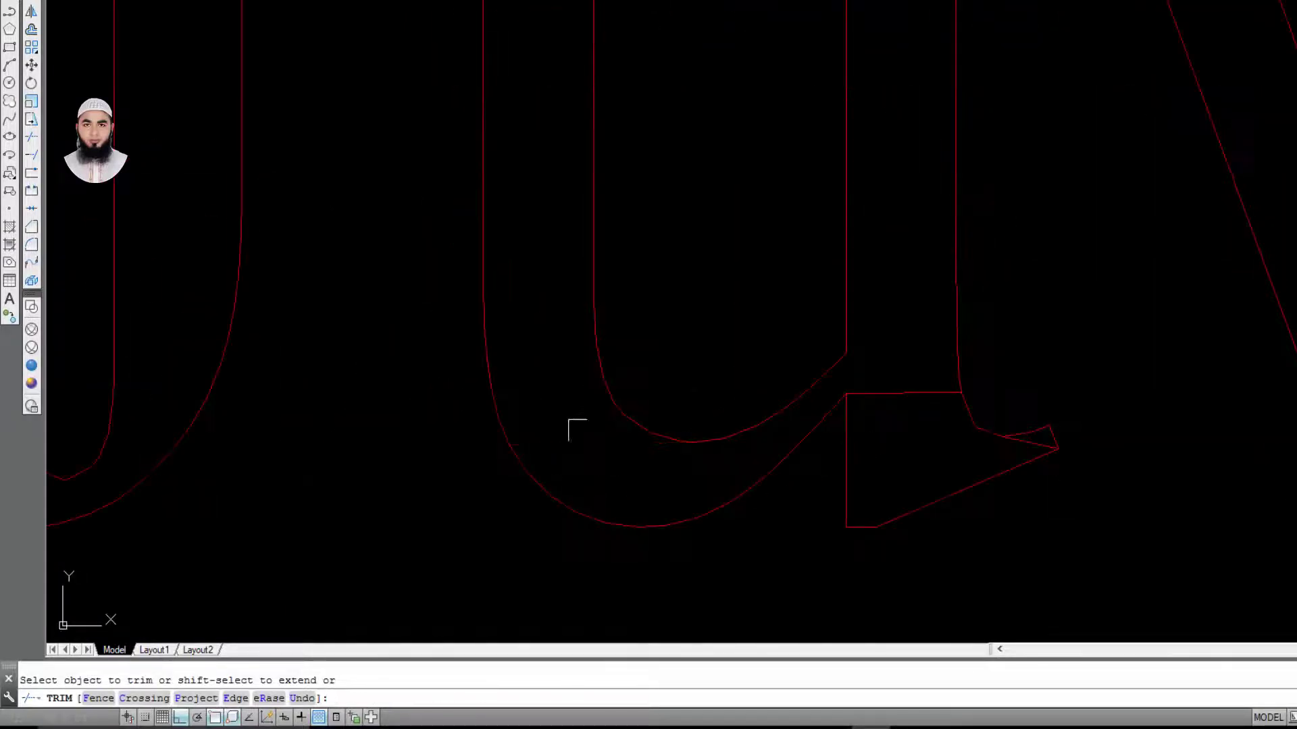
scroll(577, 430, down, 3)
scroll(717, 428, up, 4)
click(715, 414)
scroll(898, 500, up, 4)
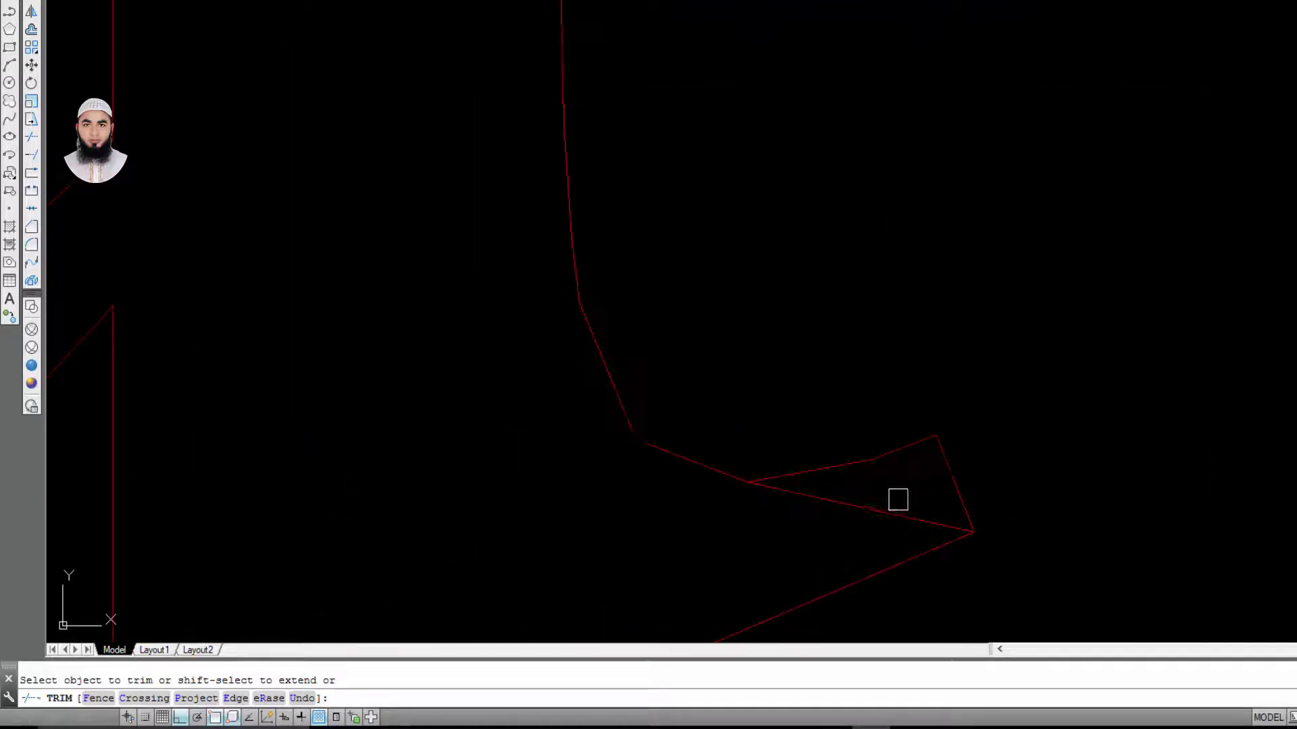
click(794, 531)
scroll(701, 527, down, 3)
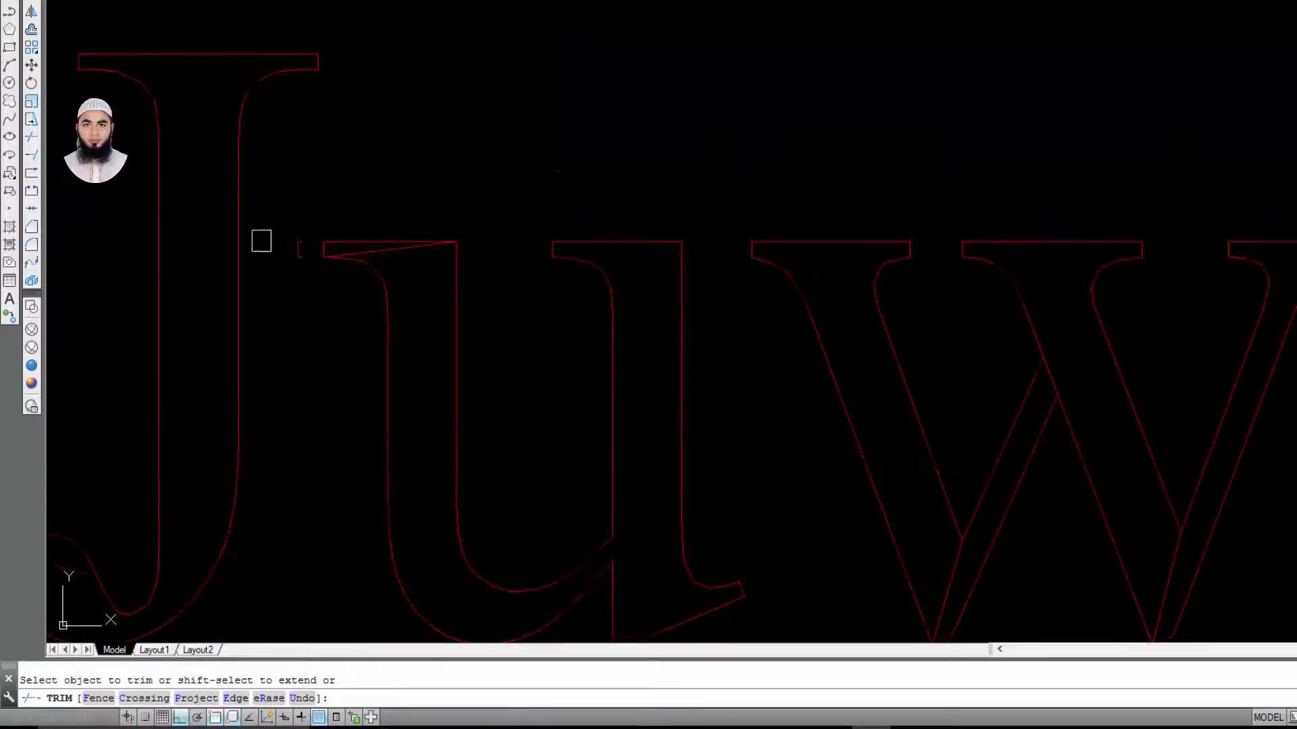
scroll(261, 241, up, 4)
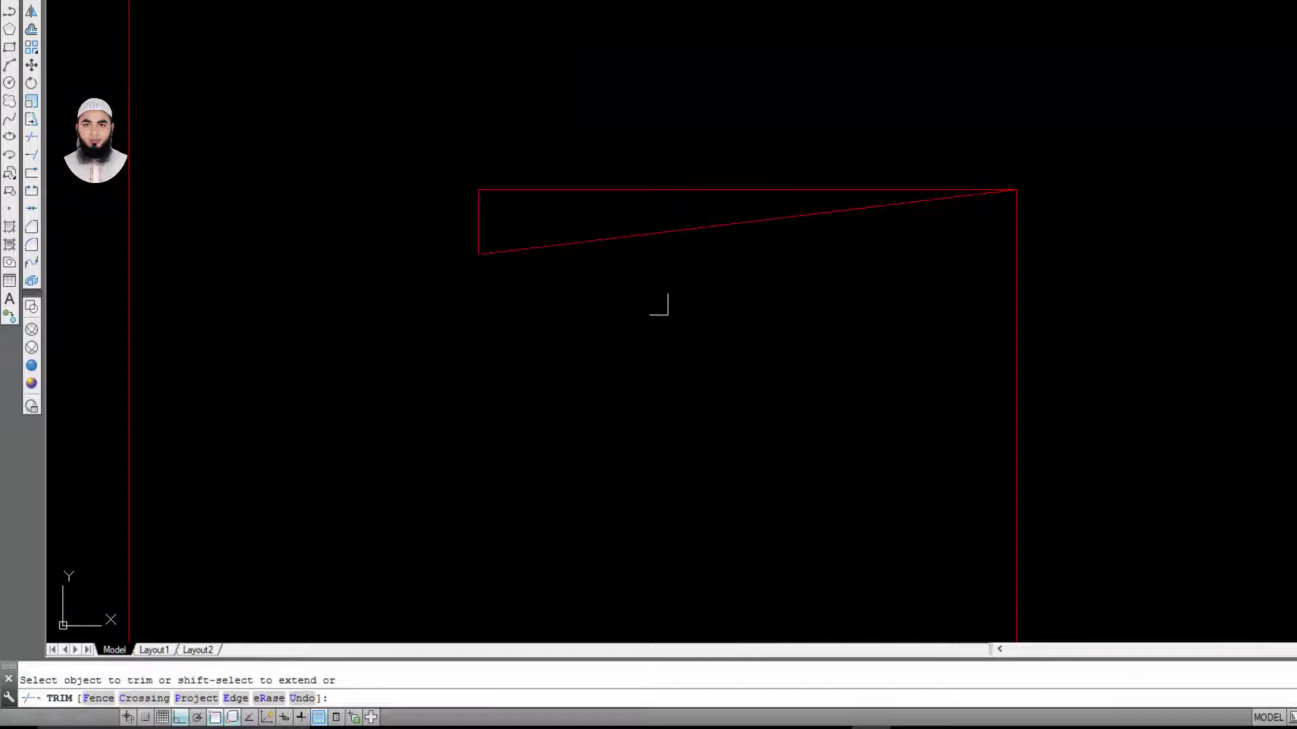
scroll(659, 304, down, 3)
scroll(549, 261, down, 3)
scroll(399, 318, up, 3)
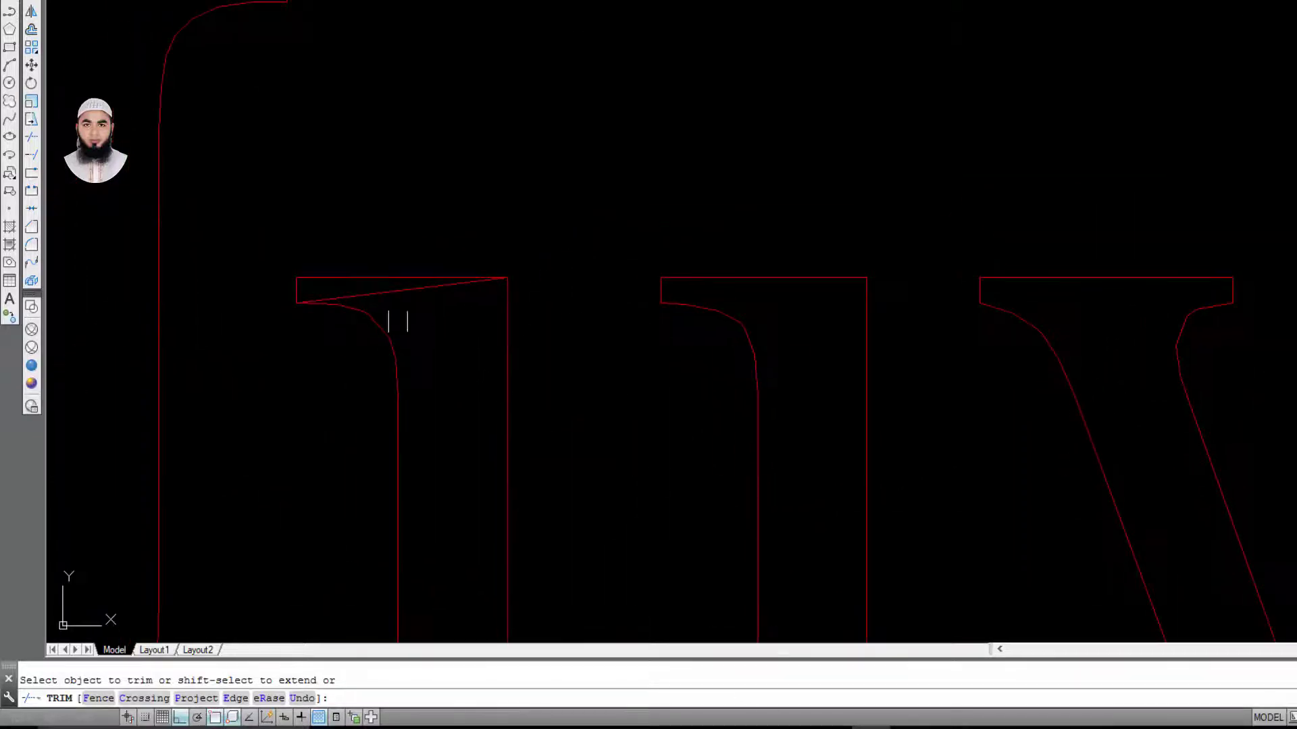
scroll(458, 319, up, 2)
- Trim the overlapping strokes in the w with a crossing window, then end TRIM
click(458, 319)
scroll(903, 293, down, 3)
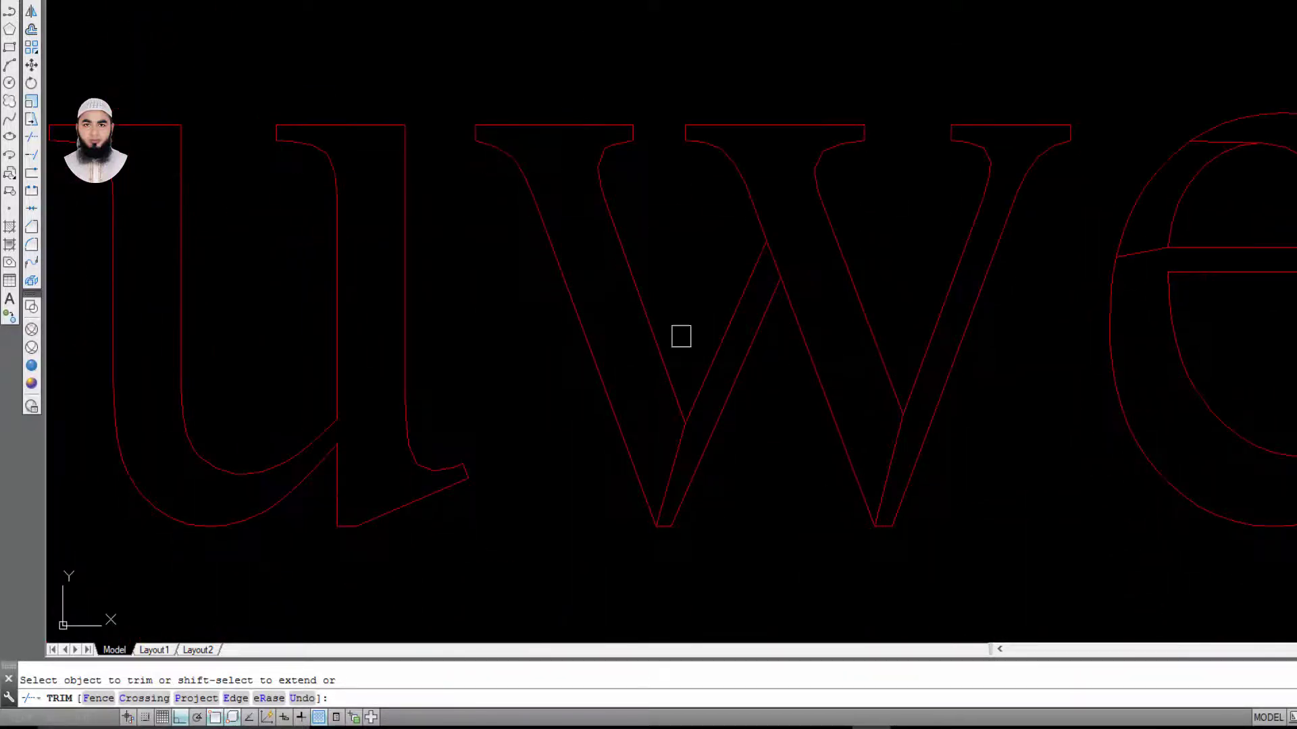
scroll(680, 335, up, 4)
scroll(646, 513, down, 2)
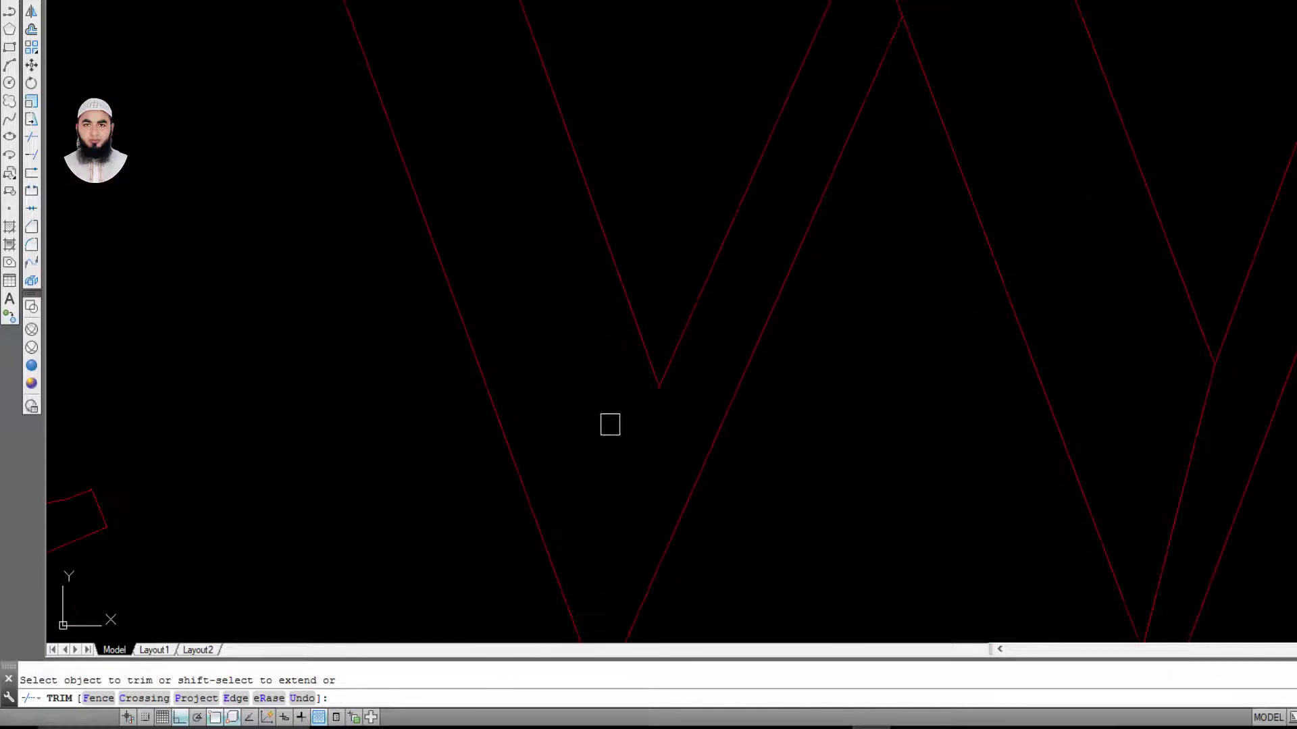
scroll(741, 293, down, 4)
scroll(703, 295, up, 4)
click(681, 345)
scroll(689, 353, down, 3)
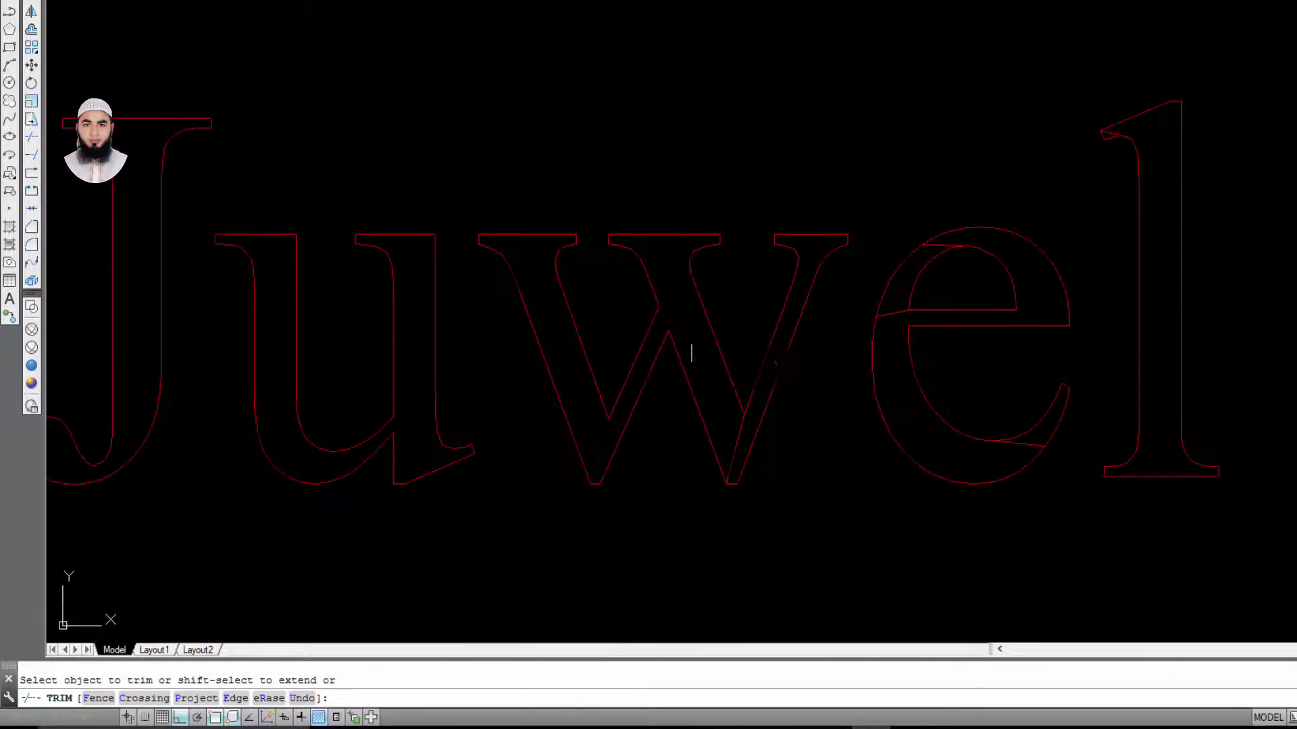
scroll(674, 353, up, 1)
scroll(620, 385, up, 3)
scroll(535, 351, down, 3)
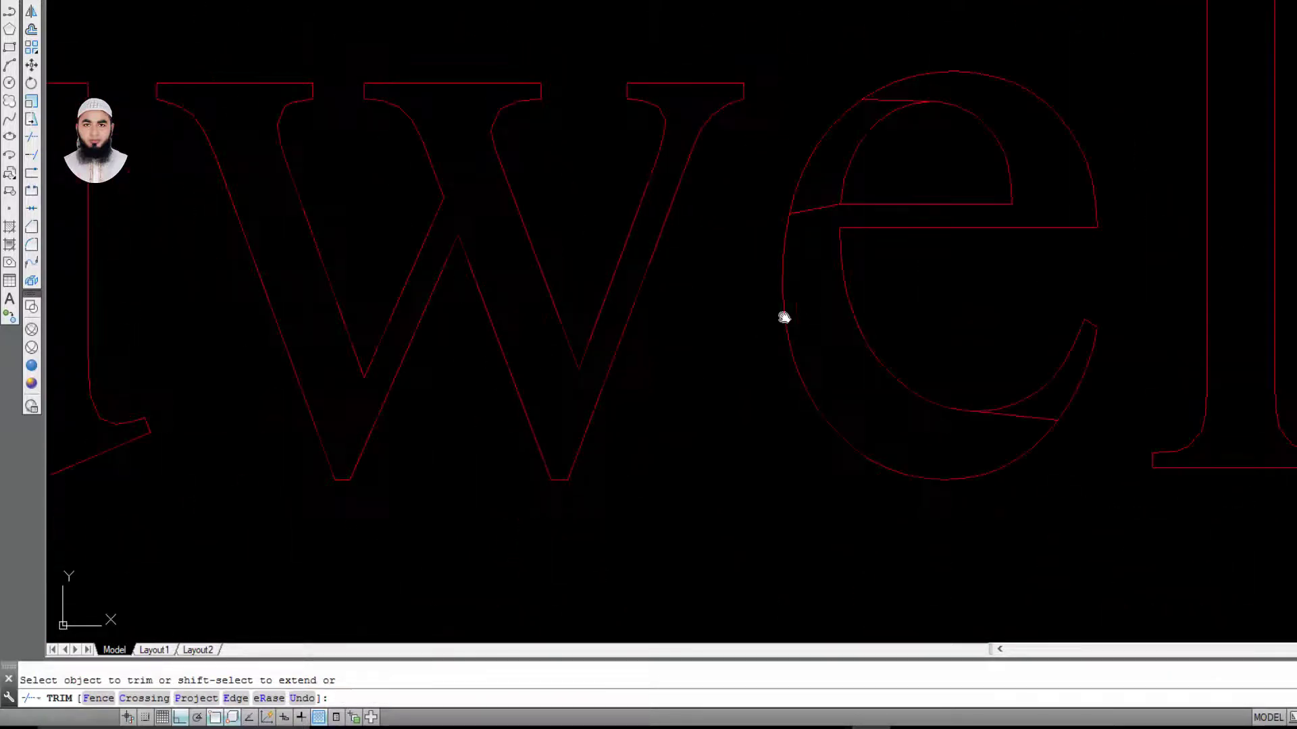
scroll(781, 312, up, 4)
scroll(784, 189, down, 3)
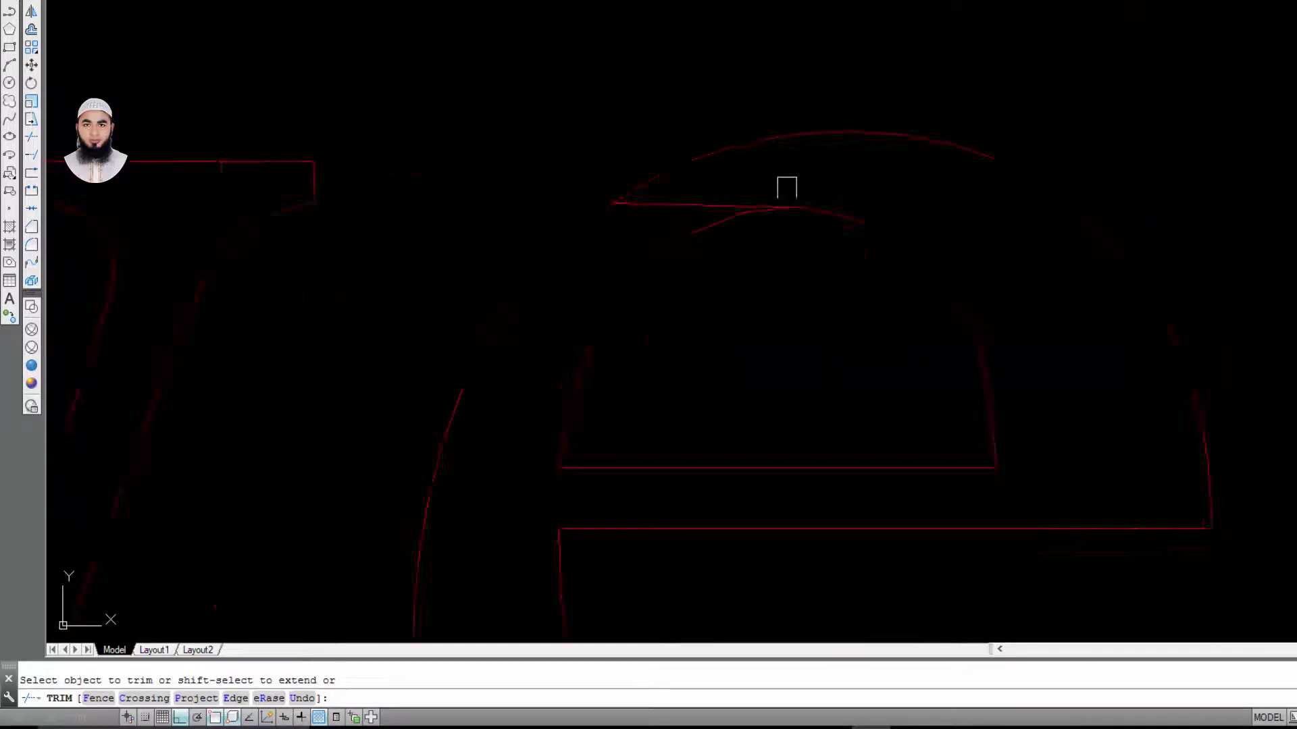
scroll(784, 189, up, 4)
scroll(617, 338, down, 5)
scroll(668, 435, up, 4)
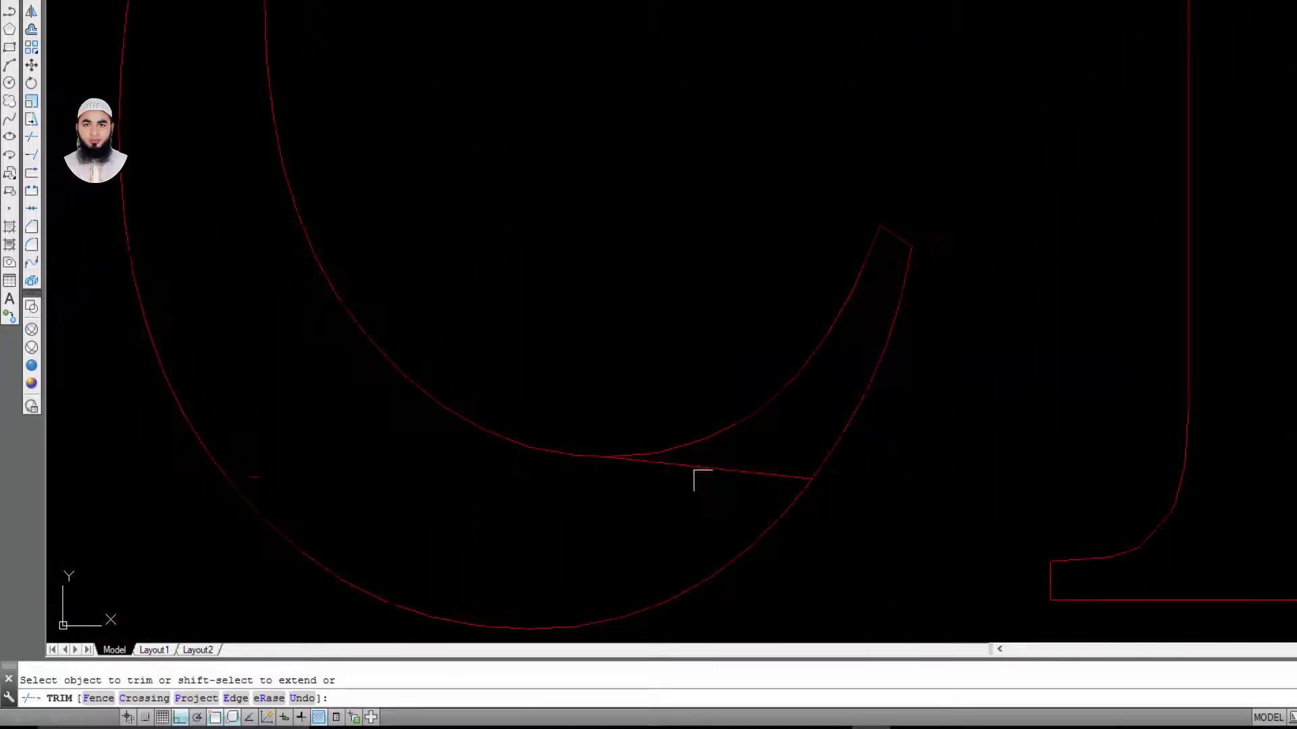
scroll(695, 472, up, 1)
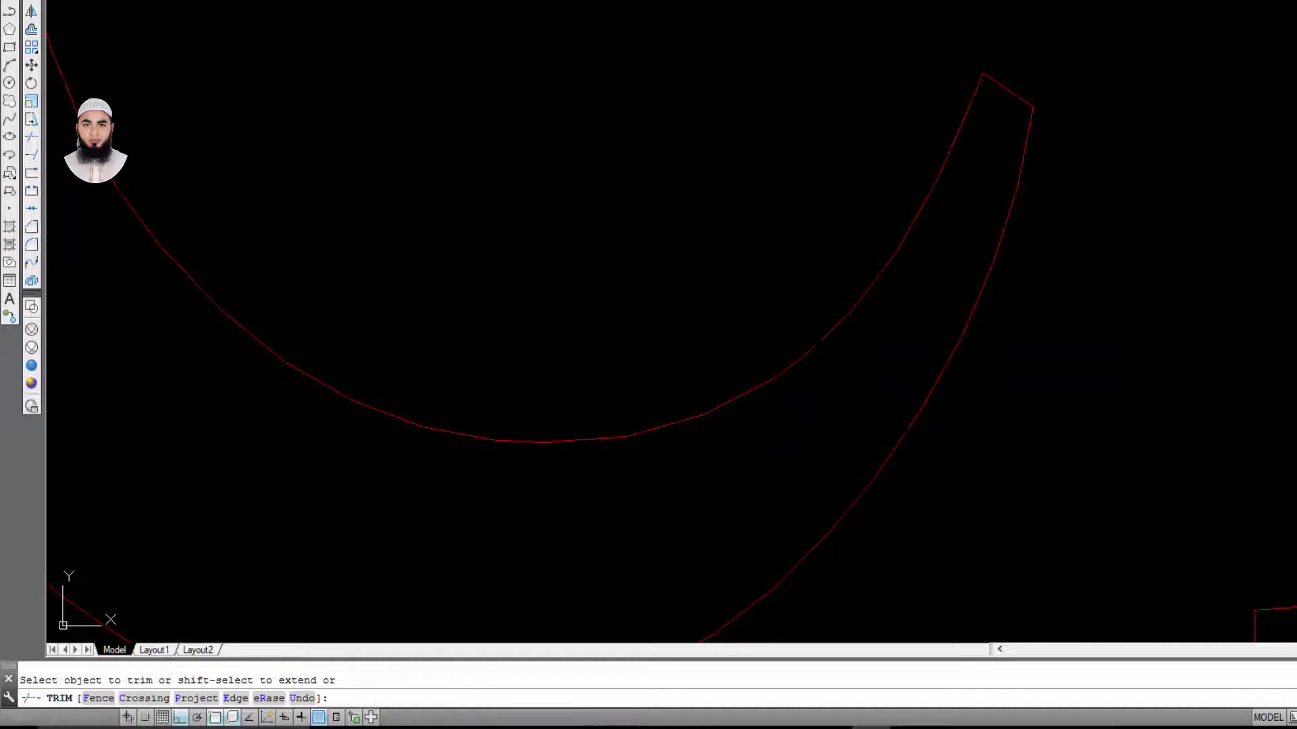
scroll(958, 326, down, 4)
scroll(872, 227, up, 2)
scroll(770, 160, up, 3)
scroll(847, 102, up, 2)
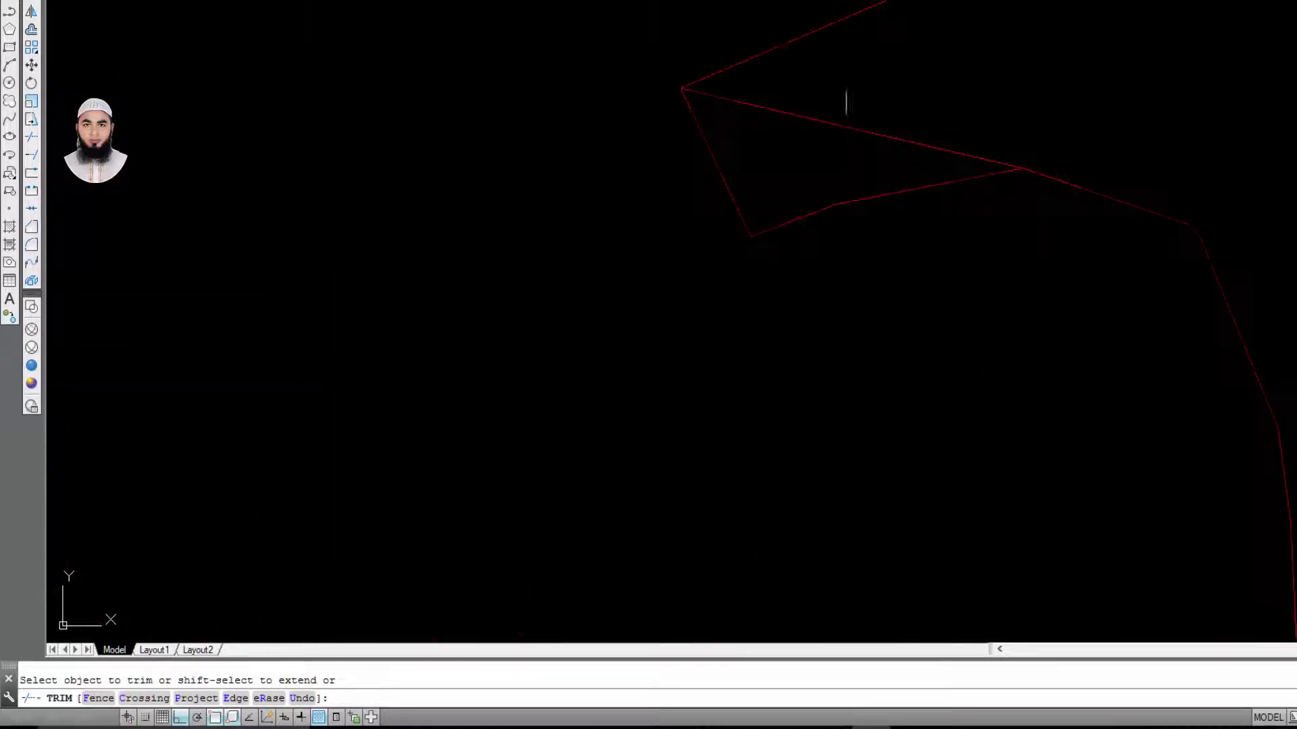
scroll(816, 173, down, 3)
scroll(799, 257, down, 3)
key(Escape)
- Centre the Juwel outlines and select the u strokes to inspect them
scroll(646, 229, up, 2)
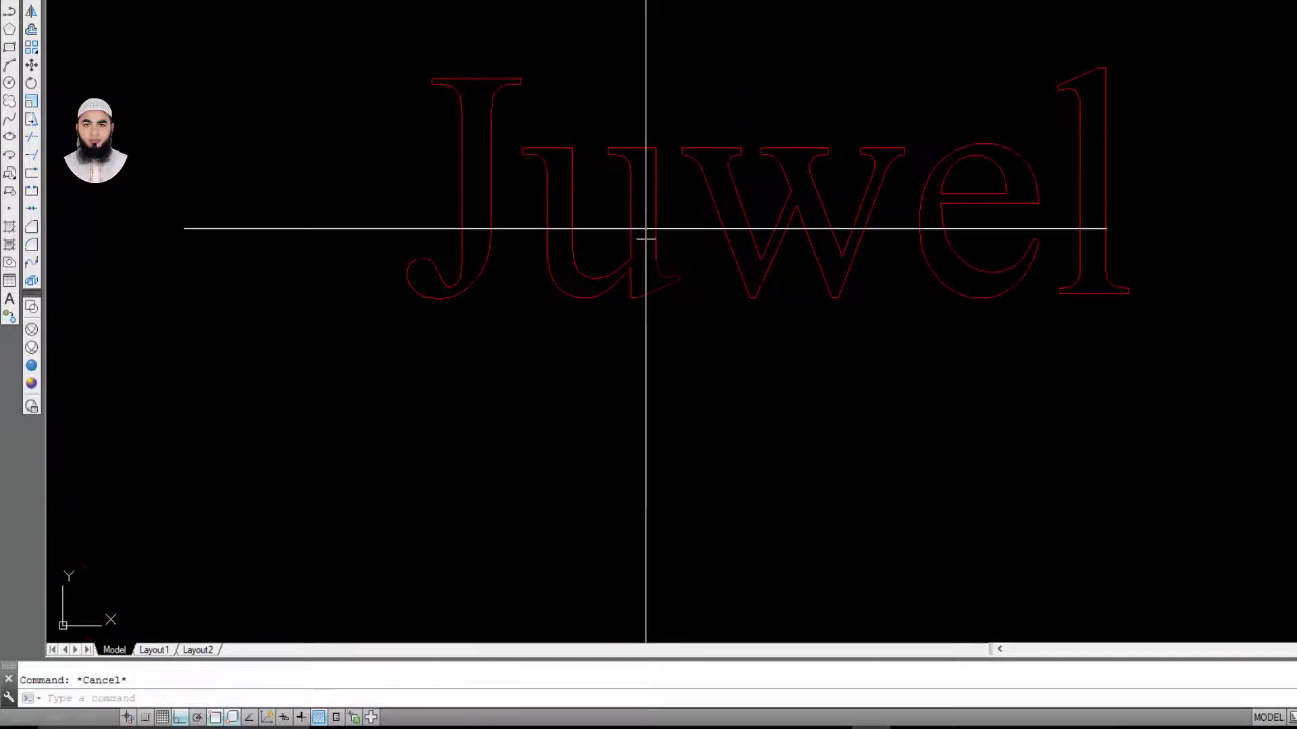
middle_drag(645, 229, 595, 313)
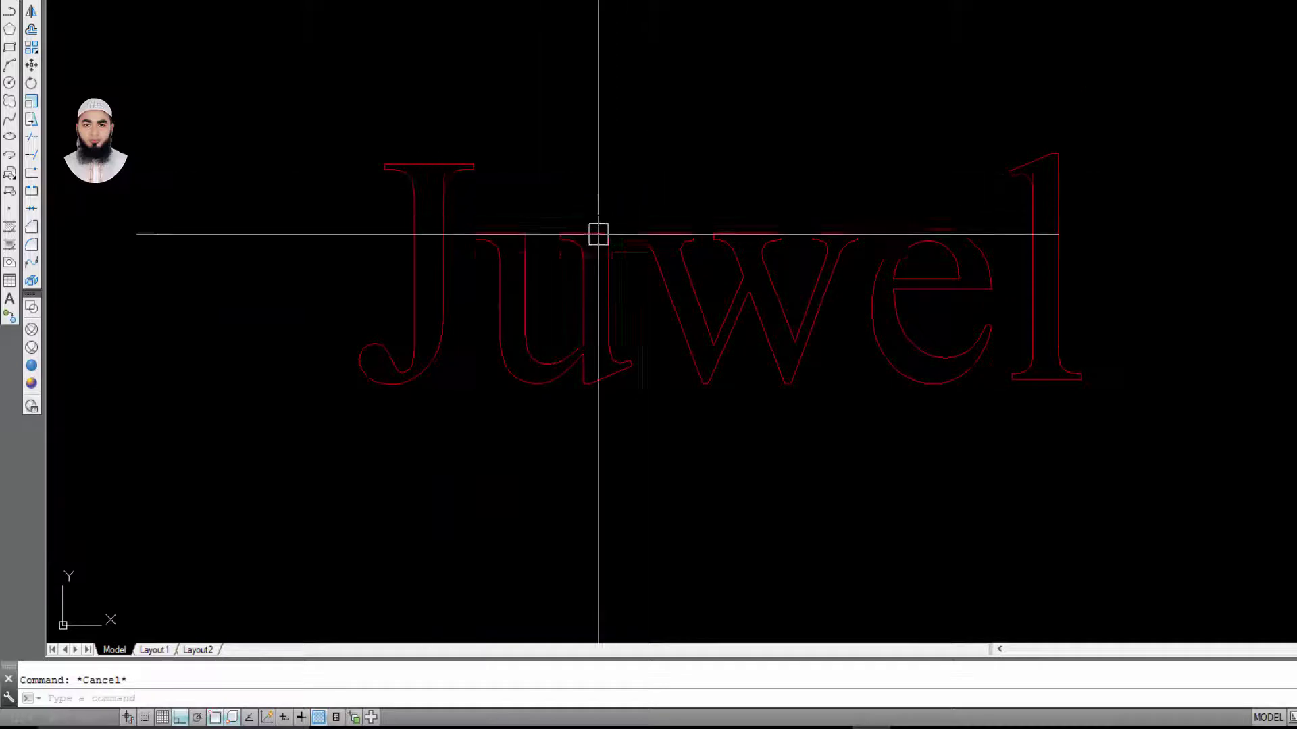
click(526, 319)
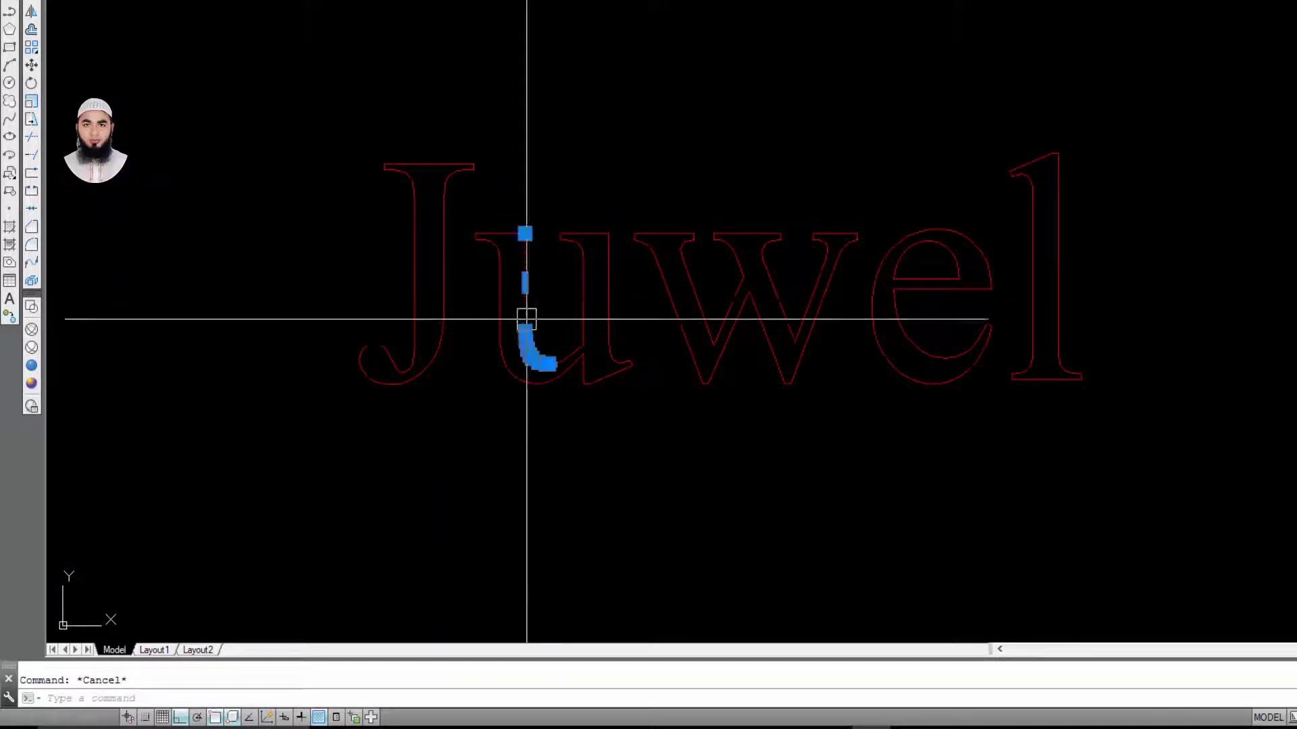
click(590, 281)
key(Escape)
text(b)
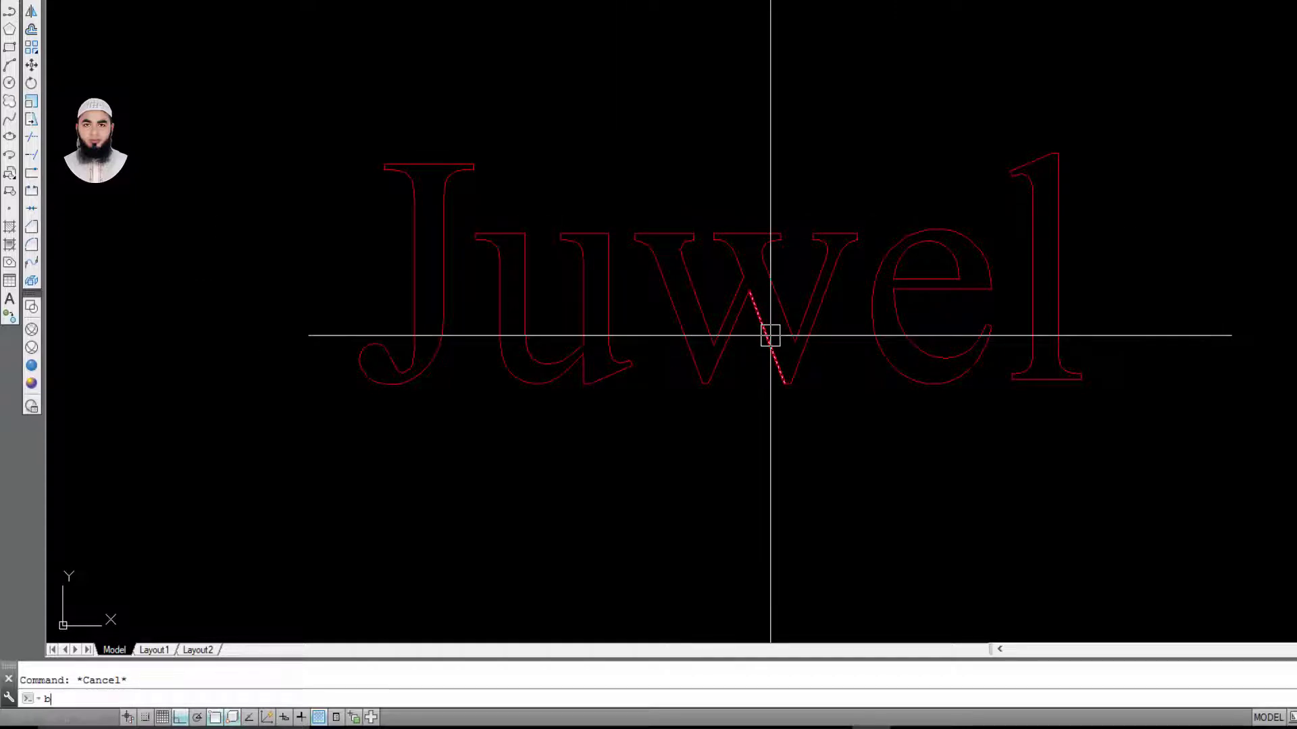
- Trace a closed boundary polyline inside the J and check it
text(o)
key(Return)
click(762, 107)
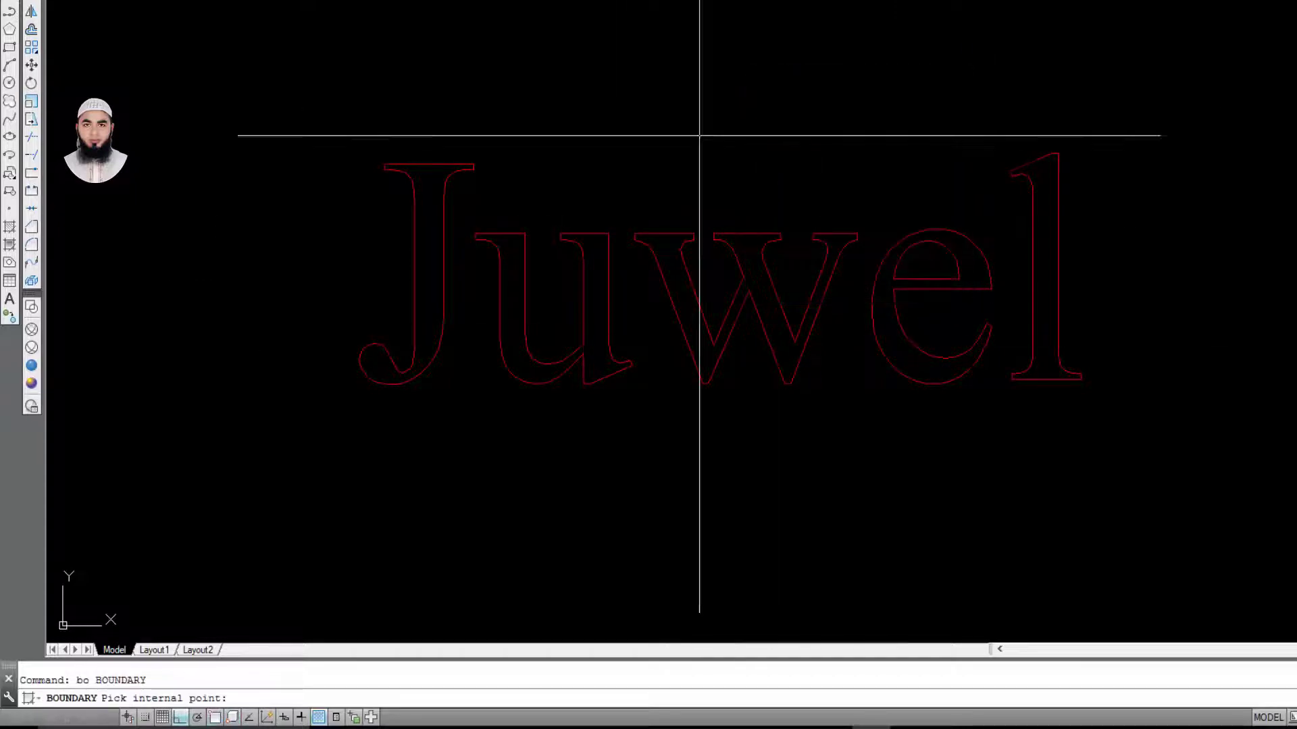
click(441, 227)
key(Return)
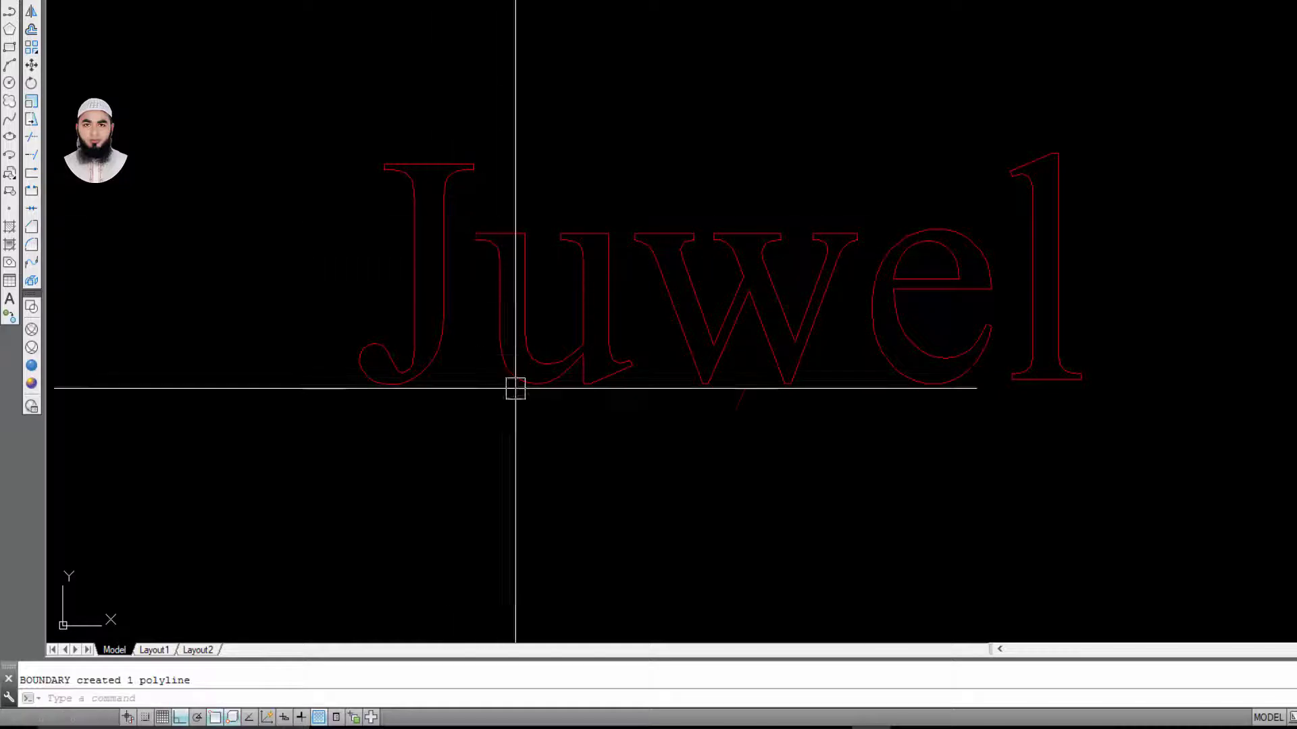
click(442, 338)
key(Escape)
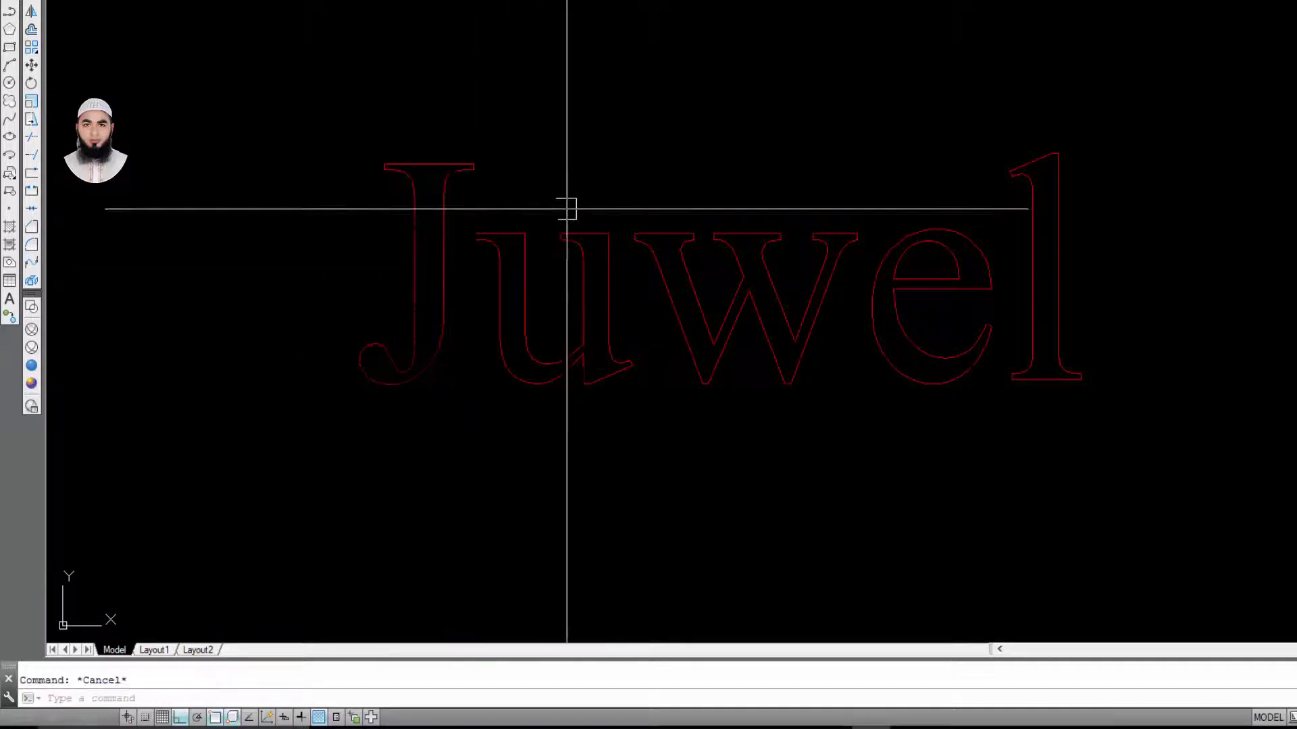
key(Return)
key(Escape)
scroll(501, 238, up, 3)
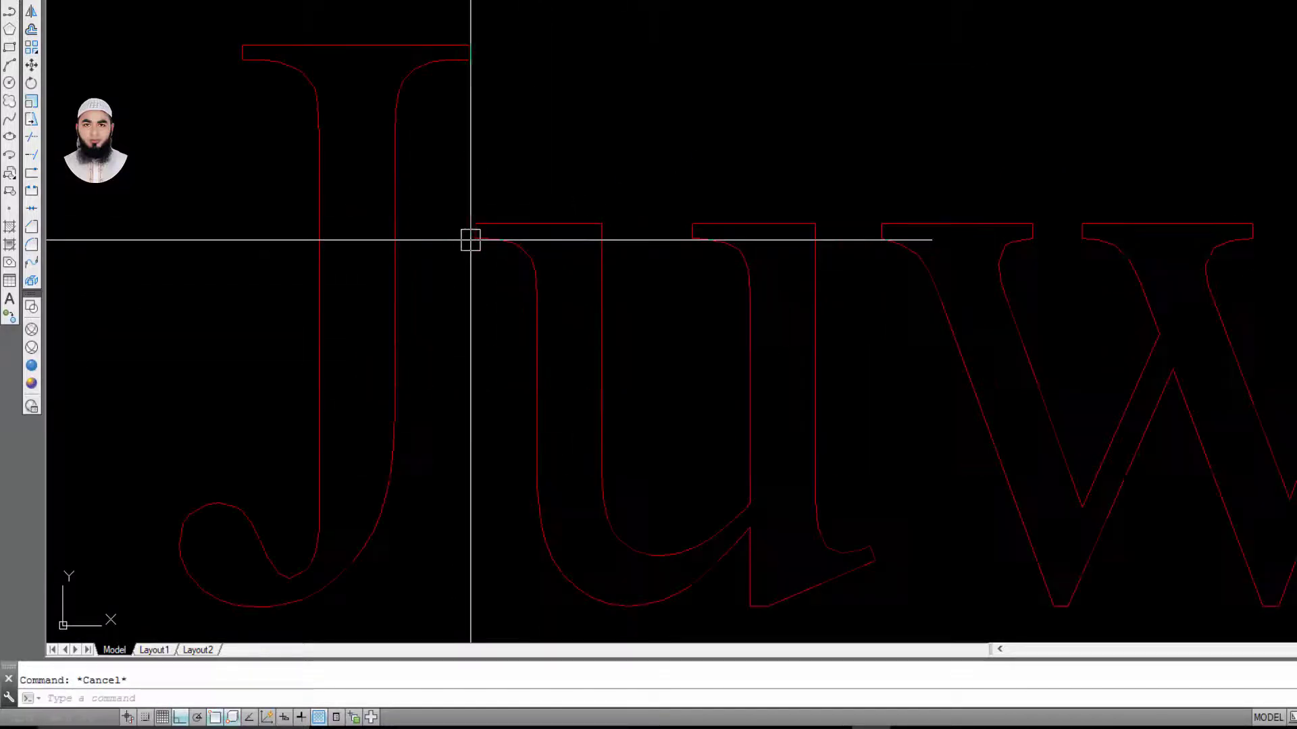
scroll(469, 237, up, 2)
scroll(576, 211, down, 2)
- Trace a boundary polyline inside the u with BO and verify it
text(bo)
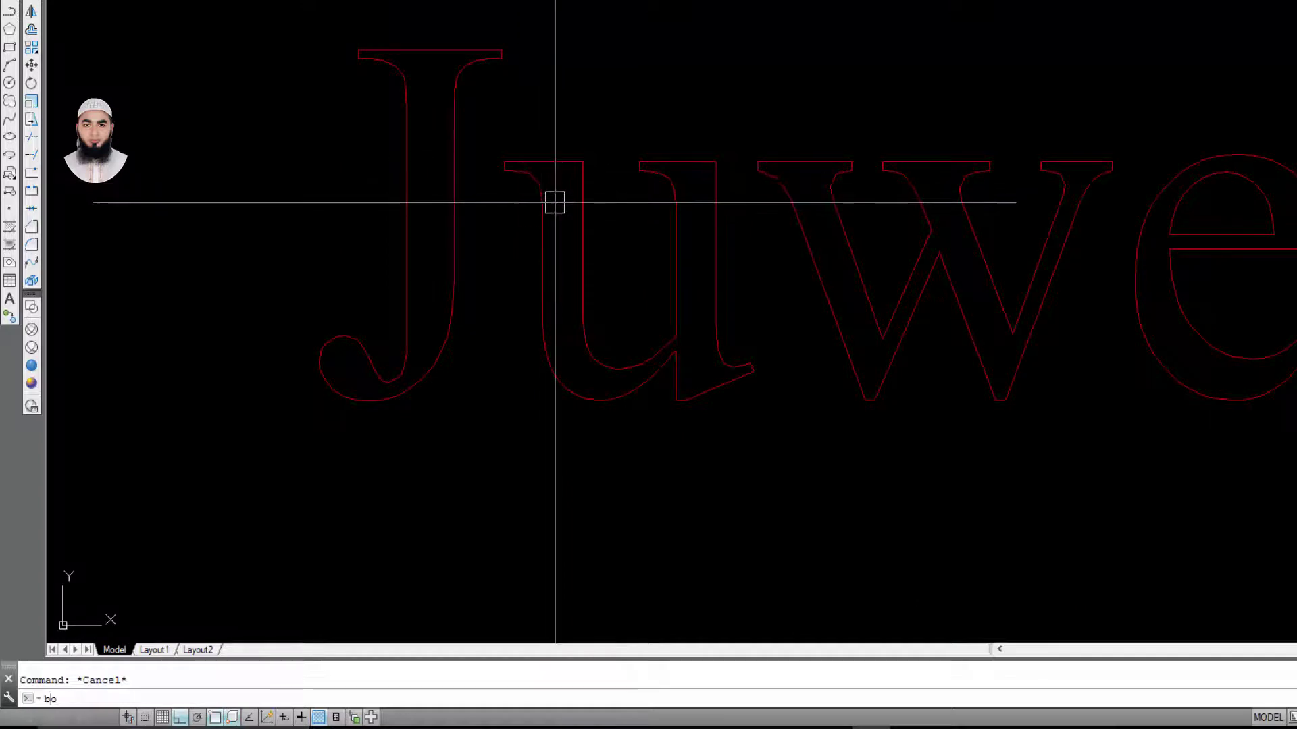
key(Return)
click(764, 108)
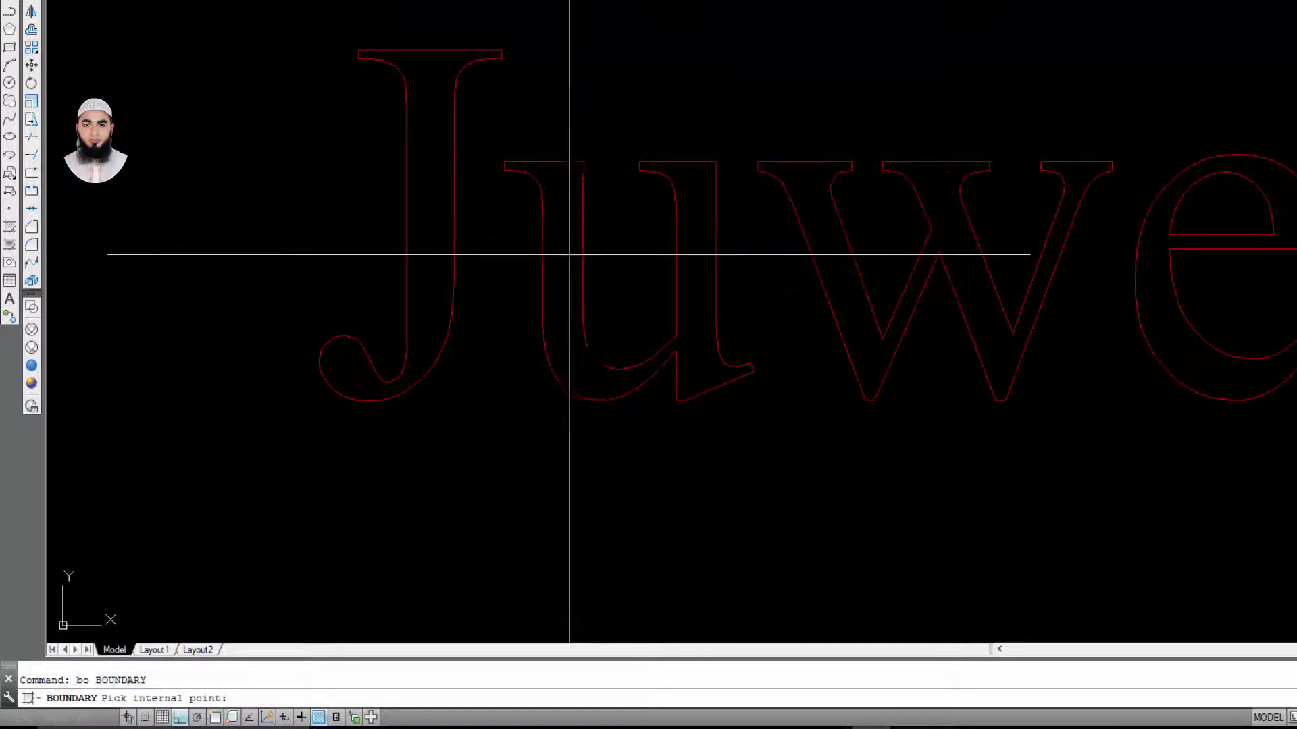
click(626, 234)
key(Return)
click(670, 361)
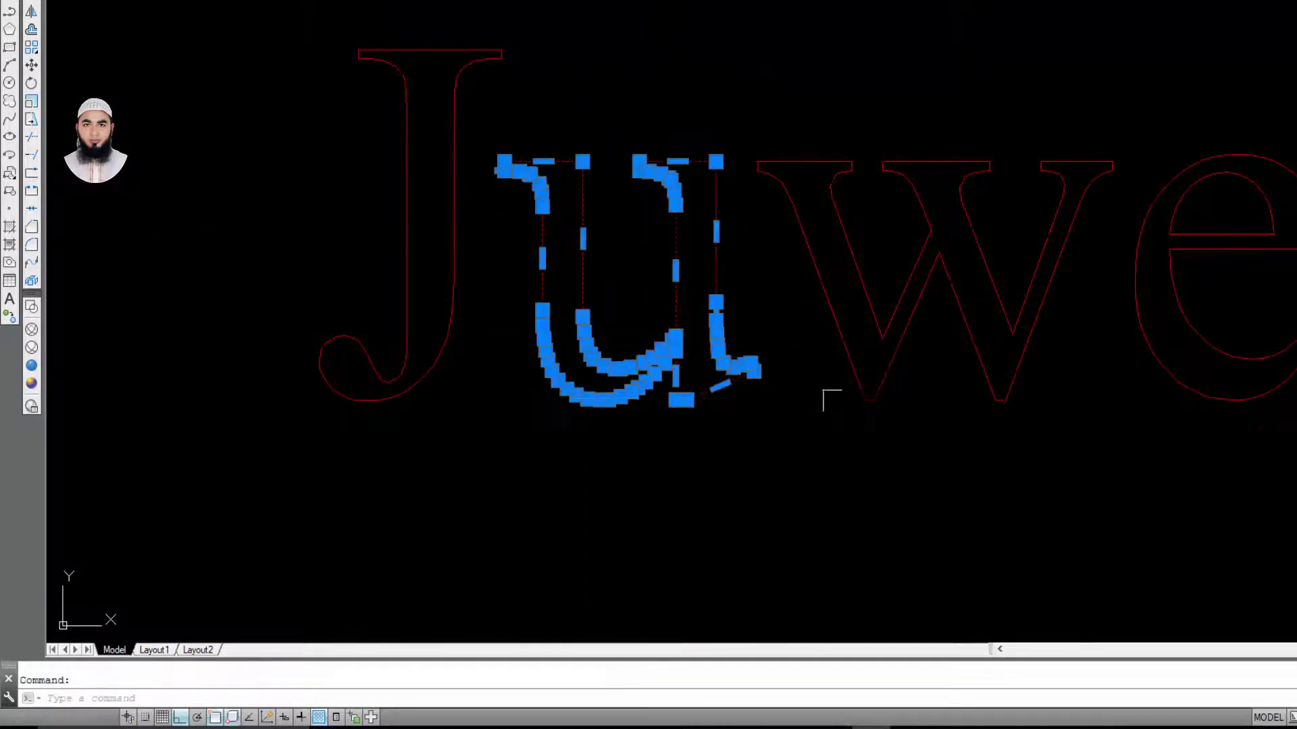
middle_drag(898, 391, 814, 376)
key(Escape)
- Trace boundary polylines inside the w and the e
key(Return)
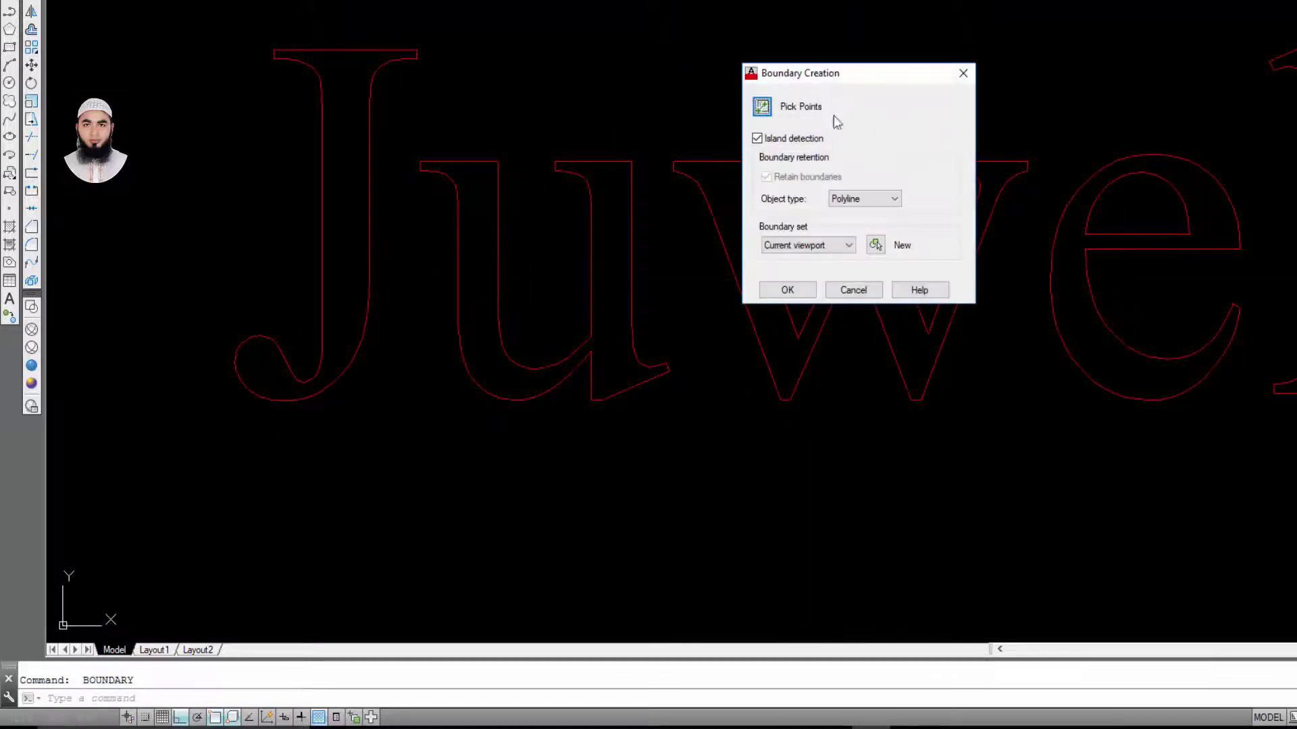
click(761, 108)
click(799, 231)
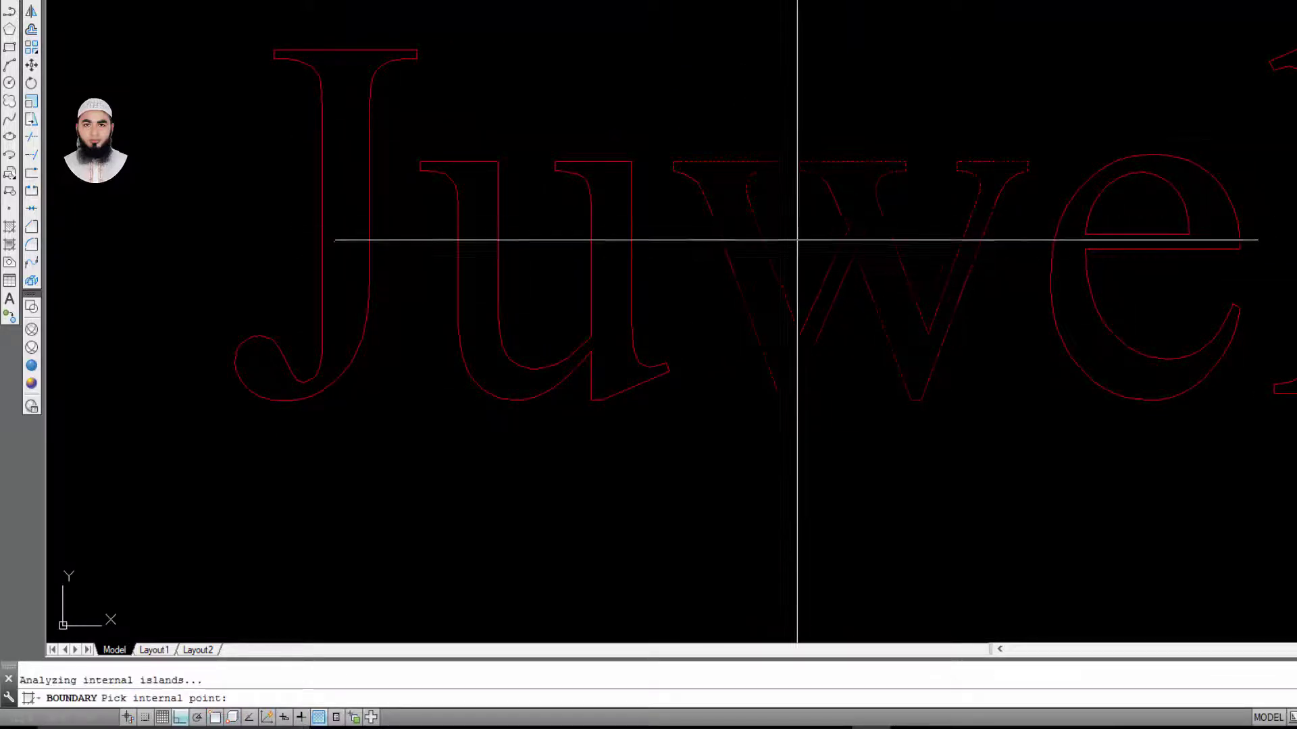
key(Return)
middle_drag(1111, 215, 767, 188)
key(Return)
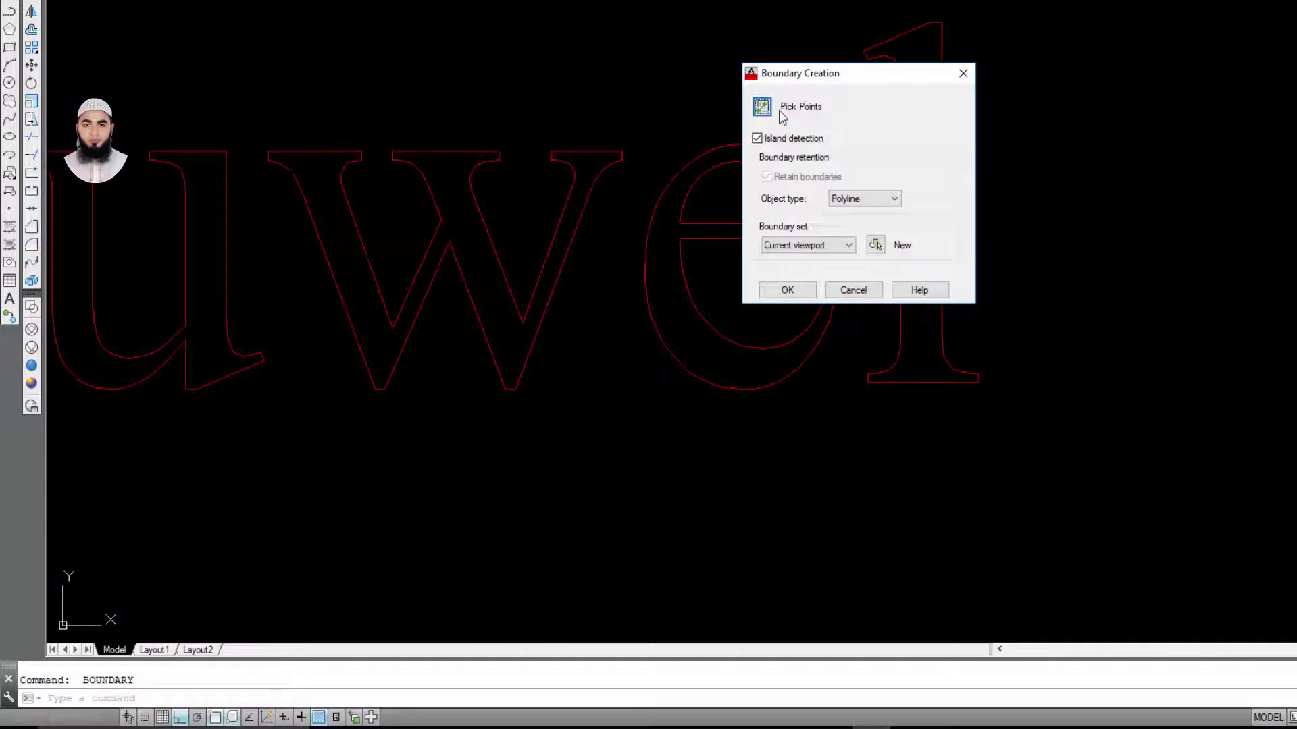
click(762, 107)
click(660, 261)
key(Return)
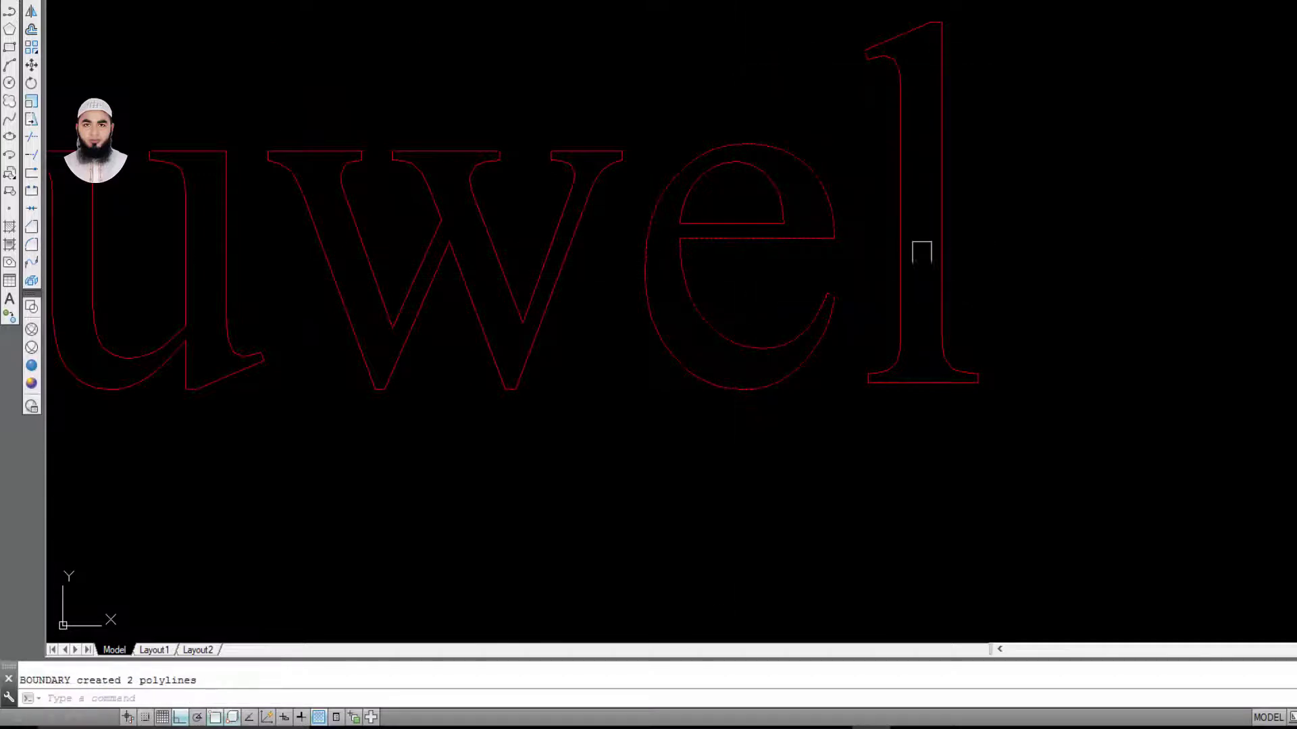
- Trace a boundary polyline inside the l
middle_drag(921, 251, 827, 208)
key(Return)
click(763, 107)
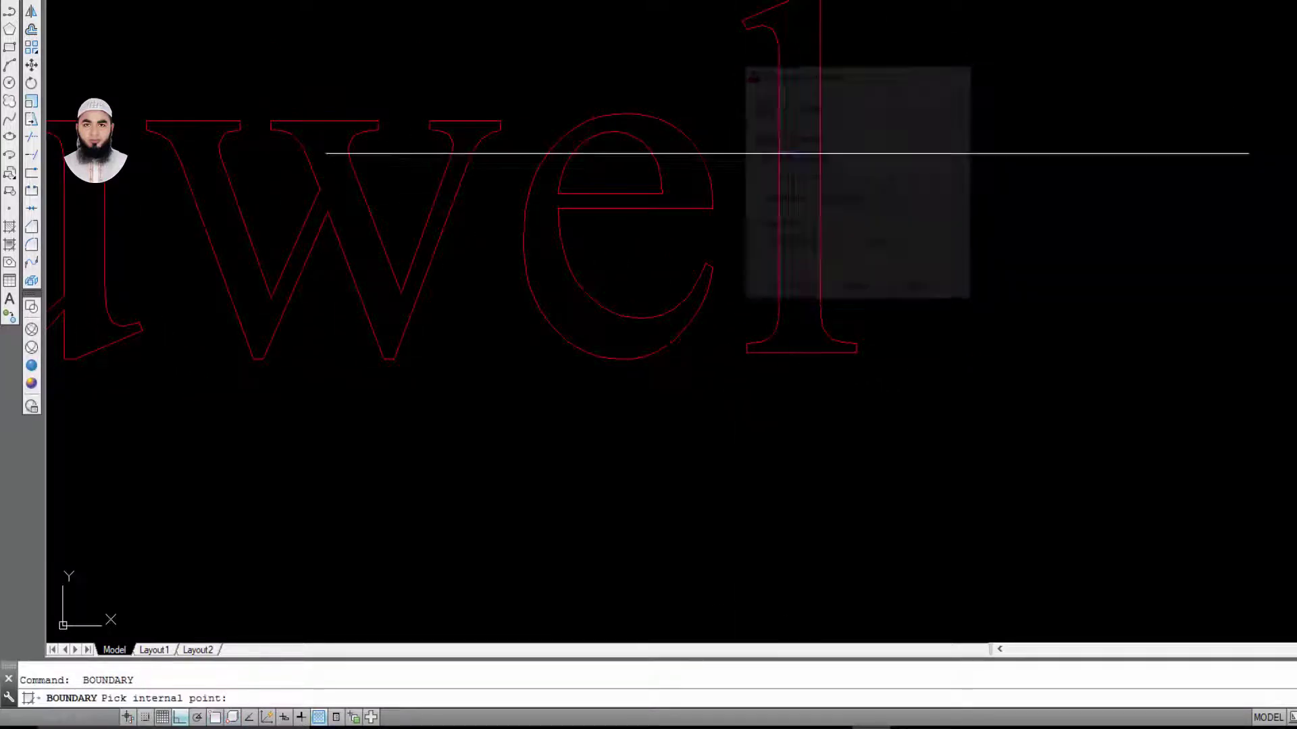
click(804, 217)
key(Return)
- Select the new l, e, w, u and J boundary outlines
scroll(797, 271, down, 2)
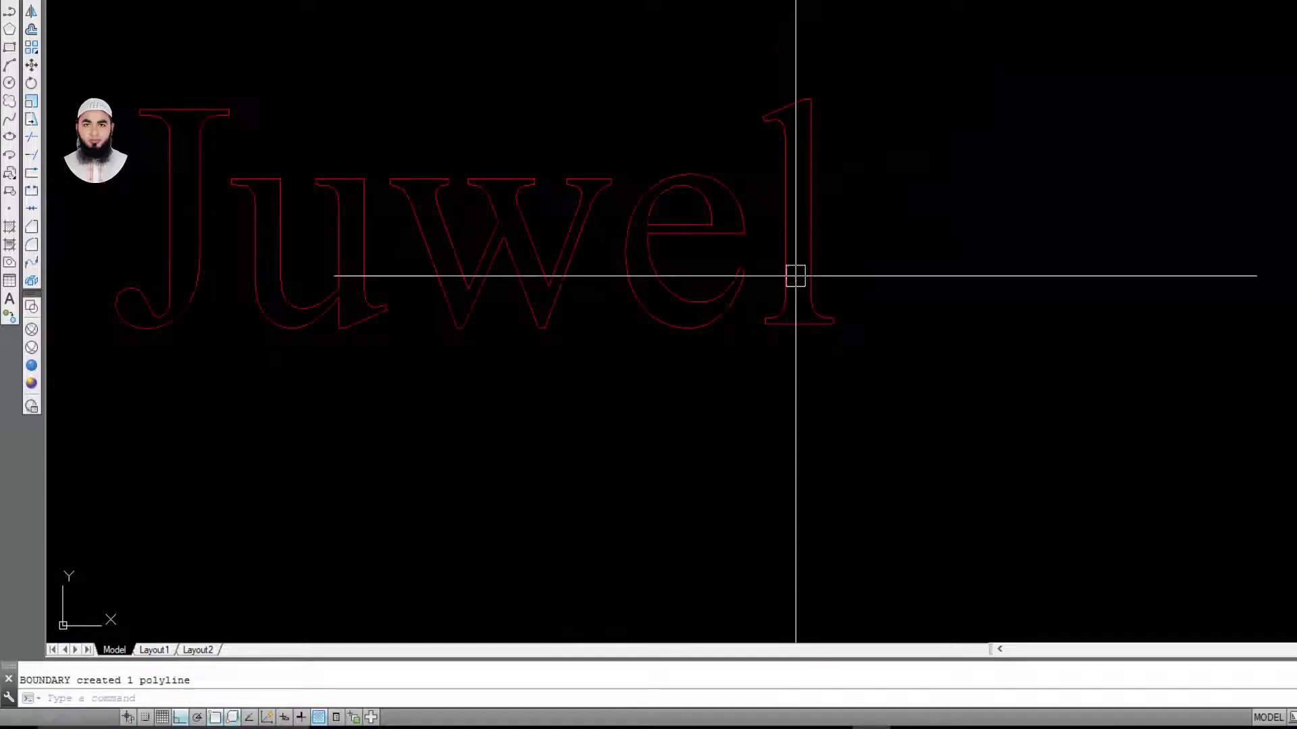
click(791, 262)
click(723, 284)
click(549, 284)
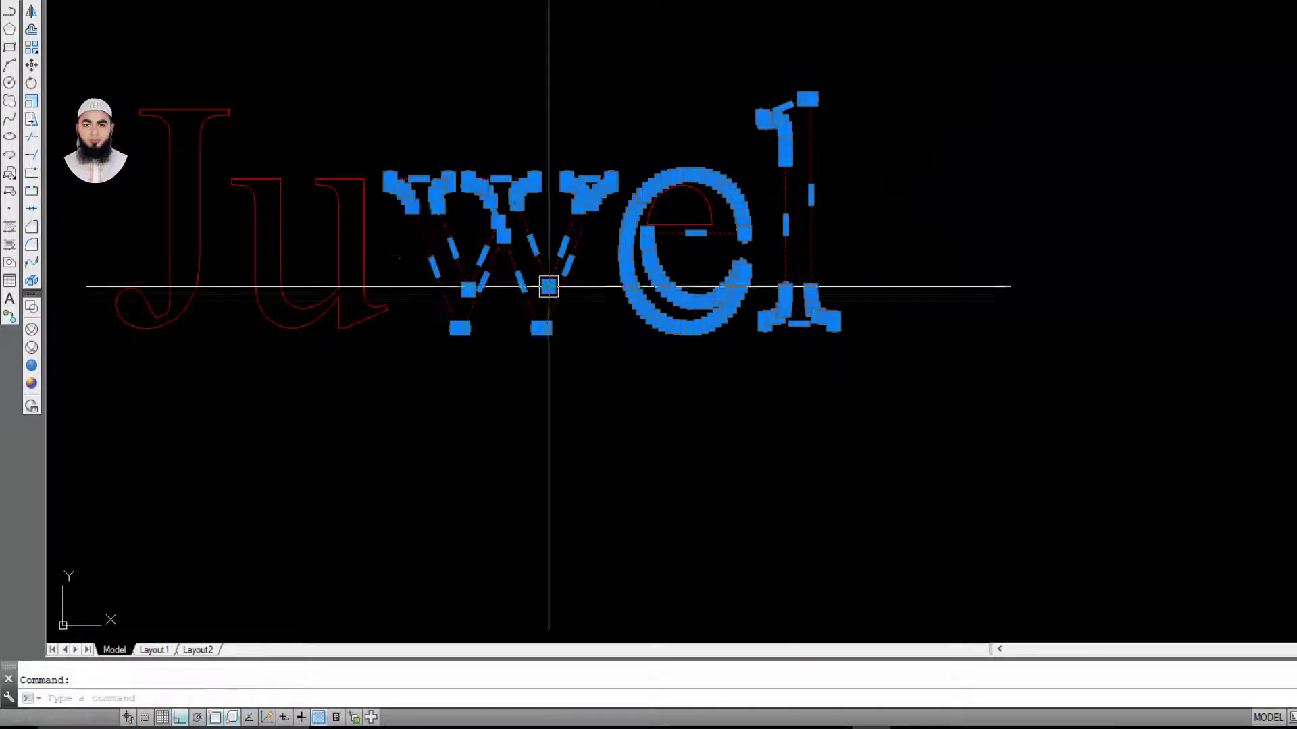
click(358, 278)
click(202, 169)
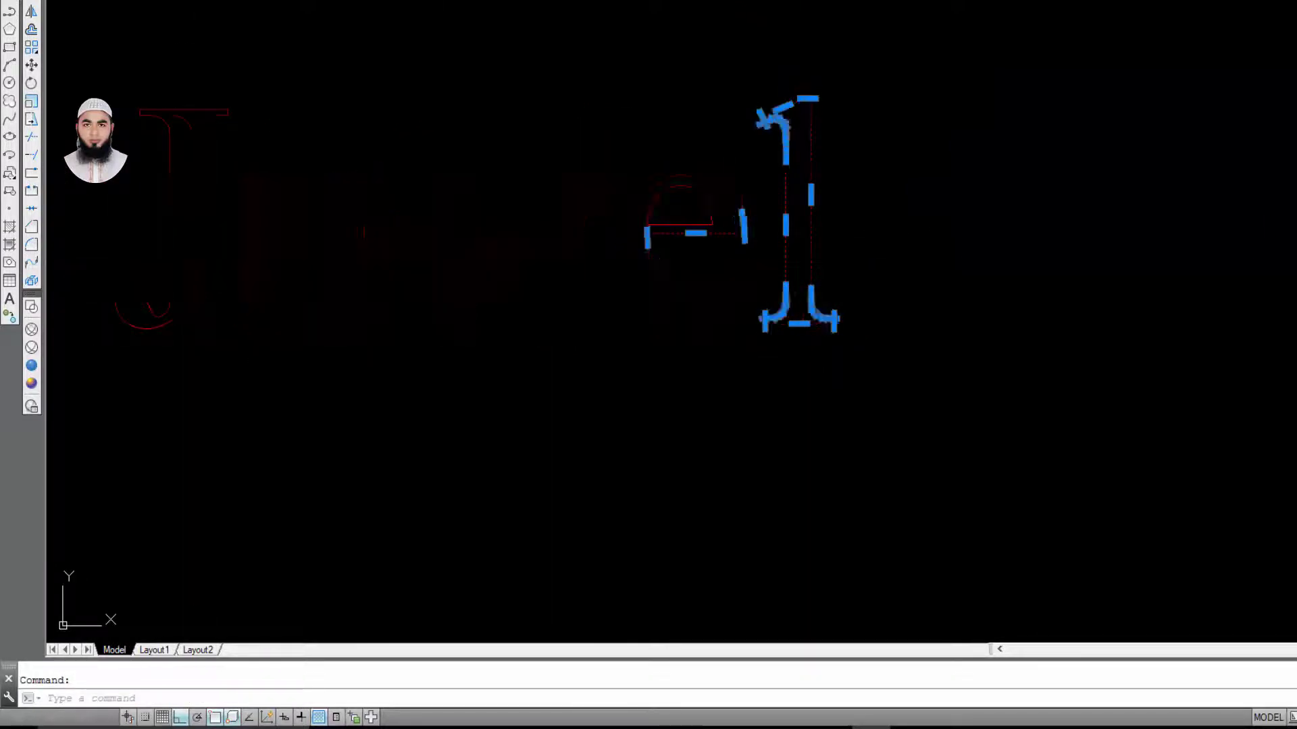
scroll(263, 162, down, 2)
- Move the selected letter boundaries down below the original text
text(m)
key(Return)
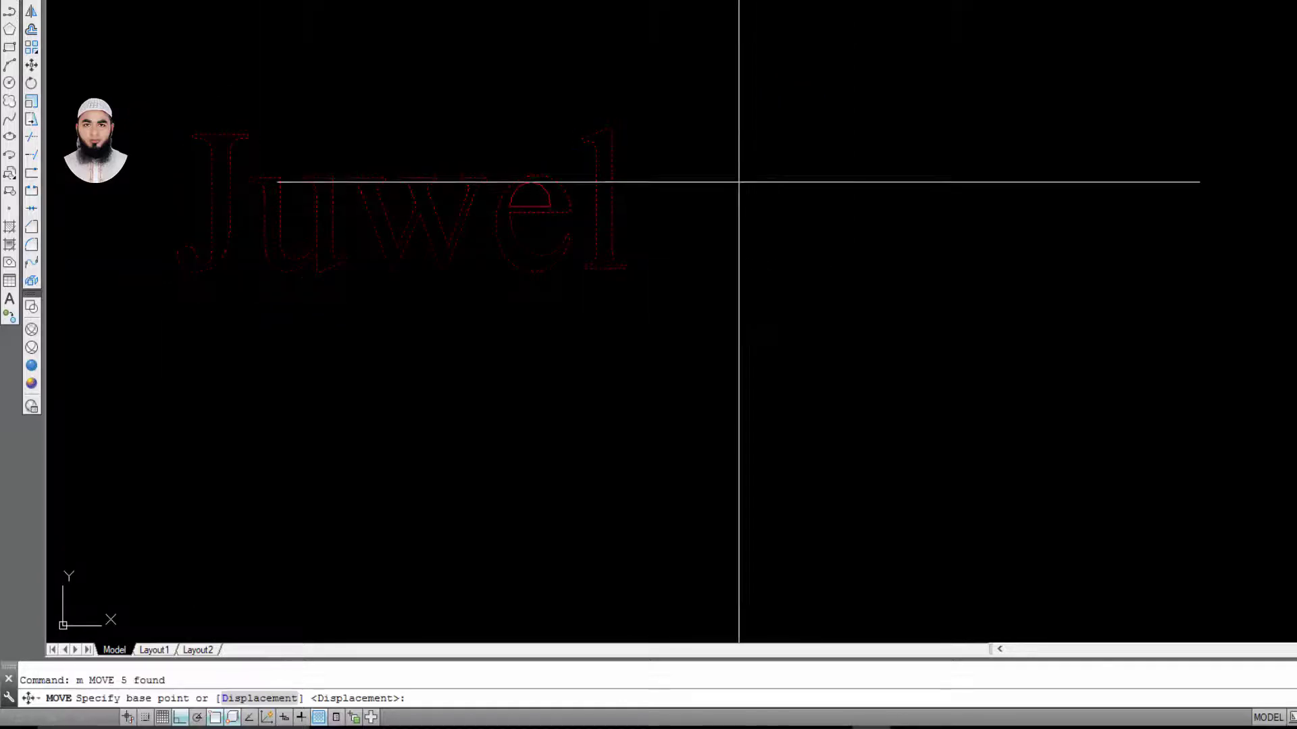
click(740, 181)
key(Escape)
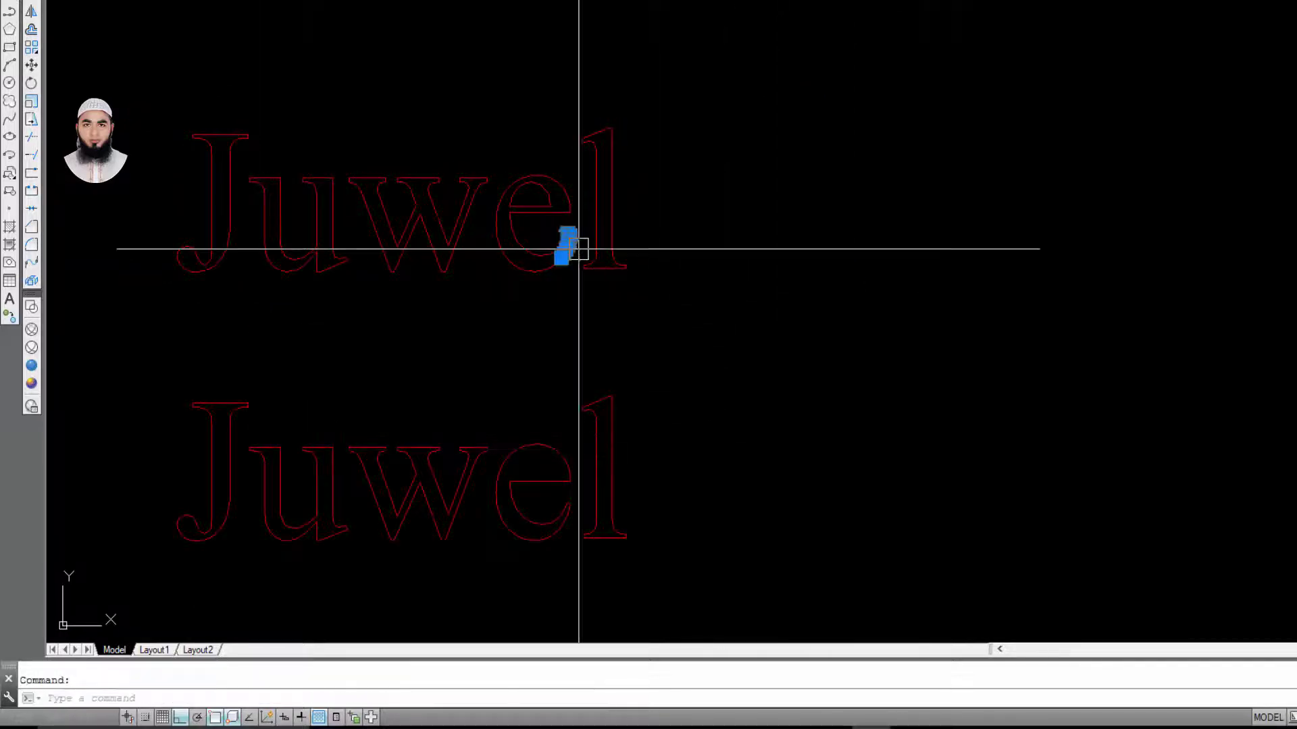
- Copy the missing e arc into the lower outlines and window-select the top Juwel
scroll(561, 207, up, 2)
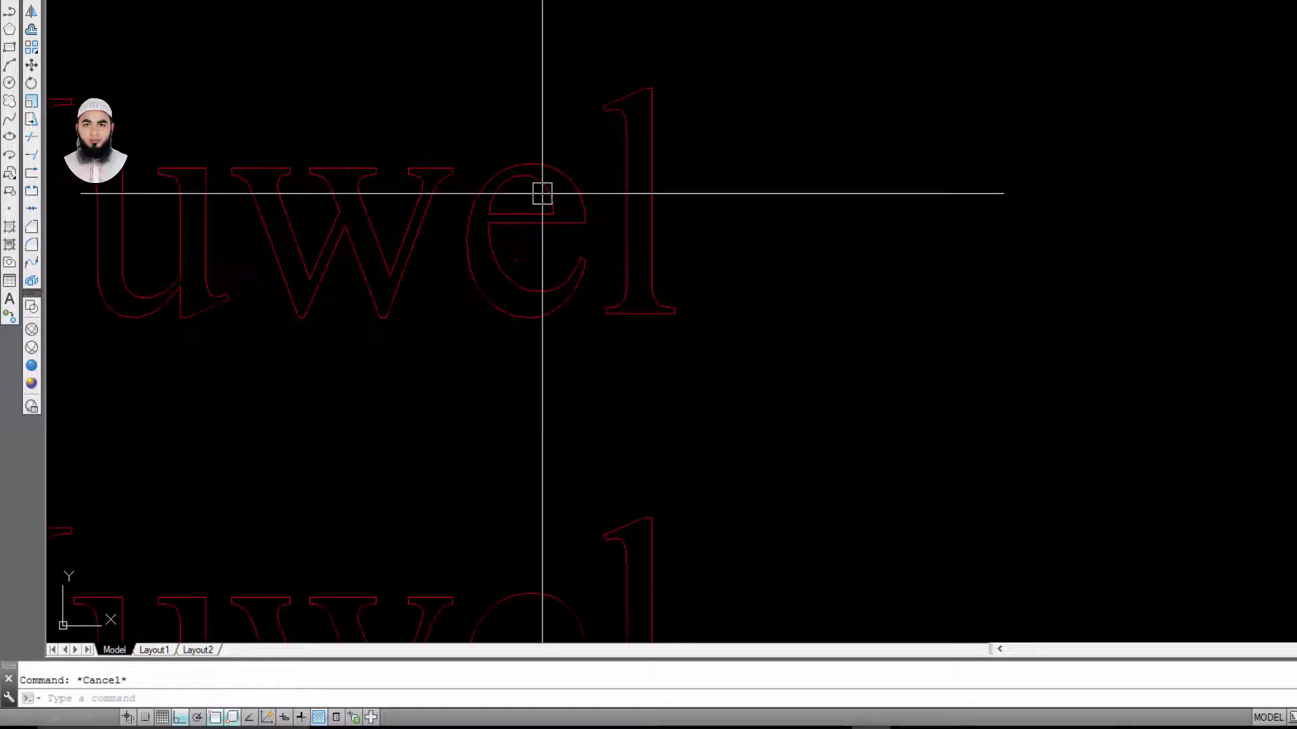
scroll(517, 199, up, 2)
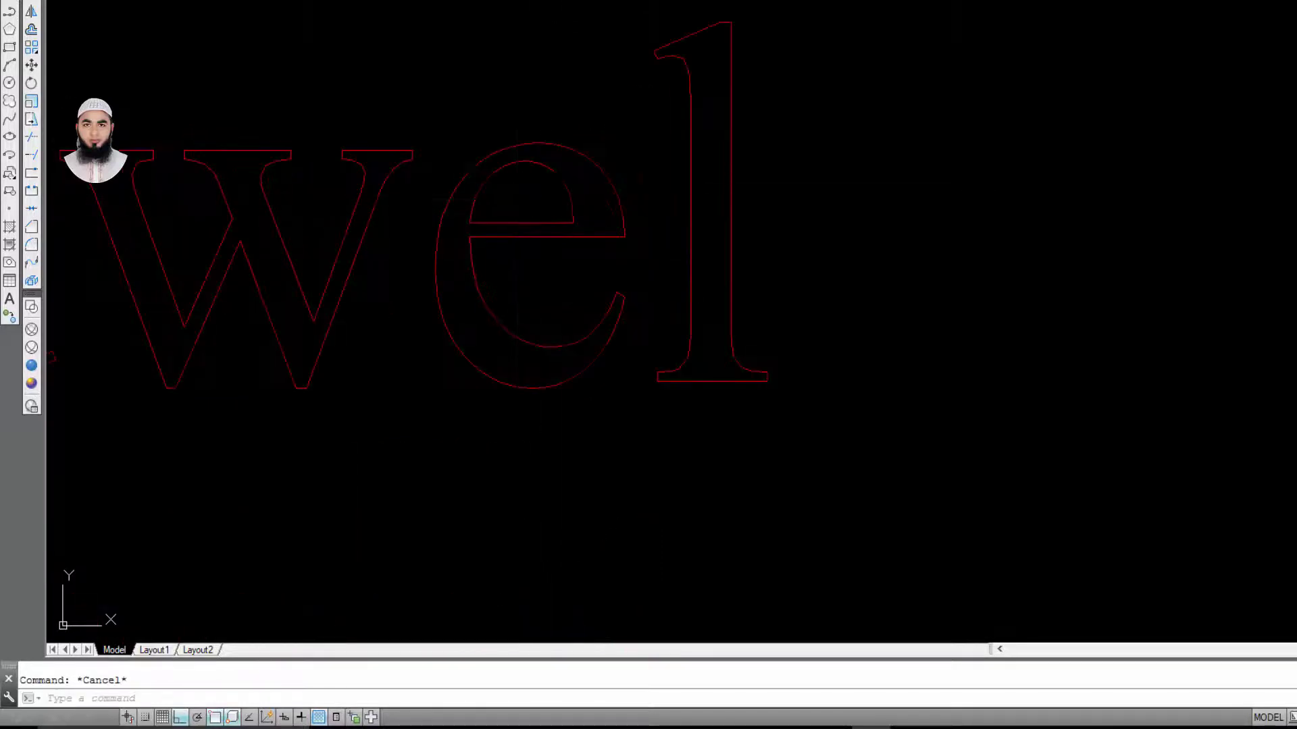
click(31, 7)
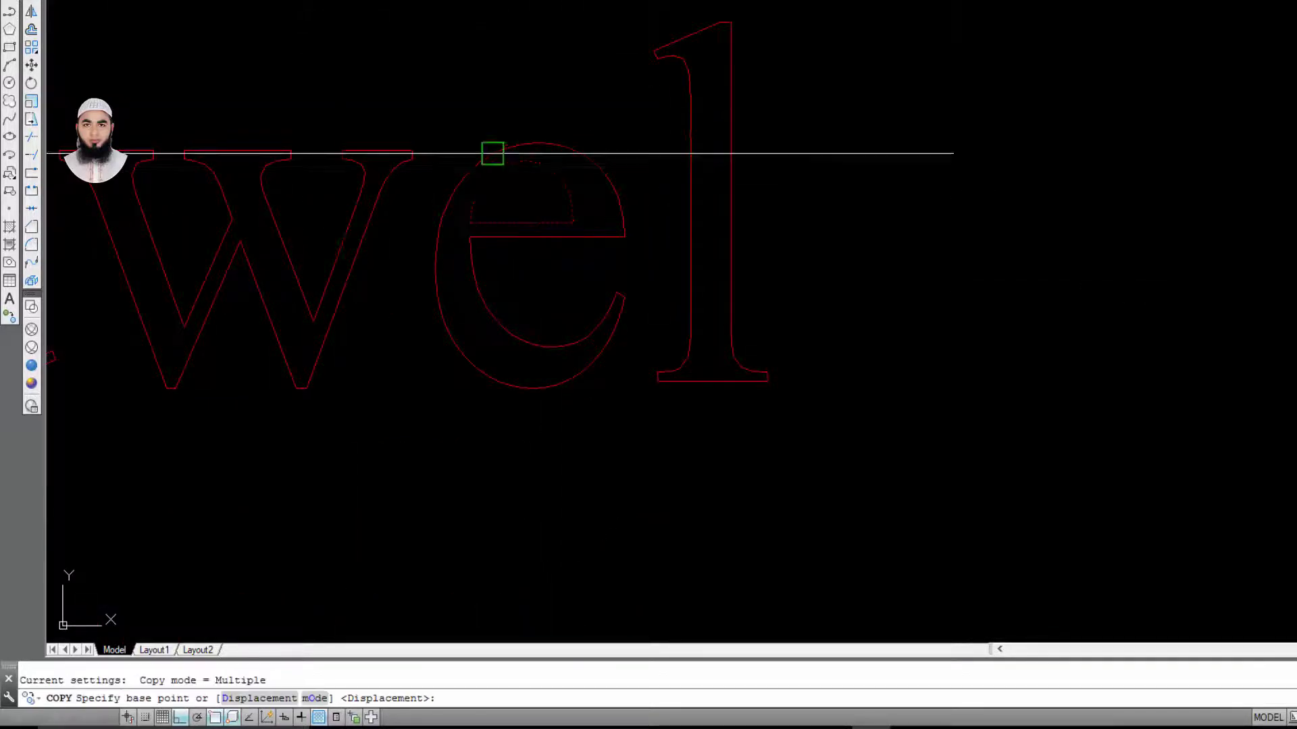
click(625, 237)
middle_drag(696, 364, 546, 573)
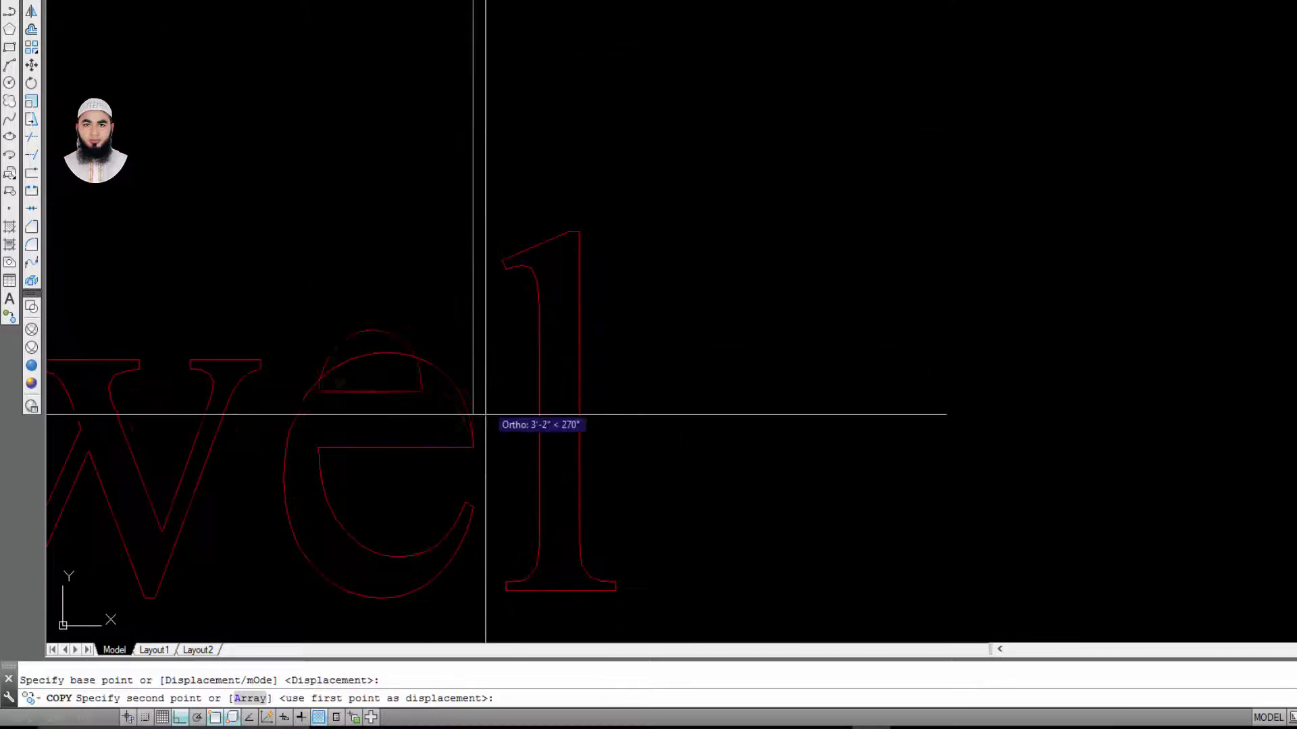
click(473, 447)
key(Escape)
scroll(576, 339, down, 4)
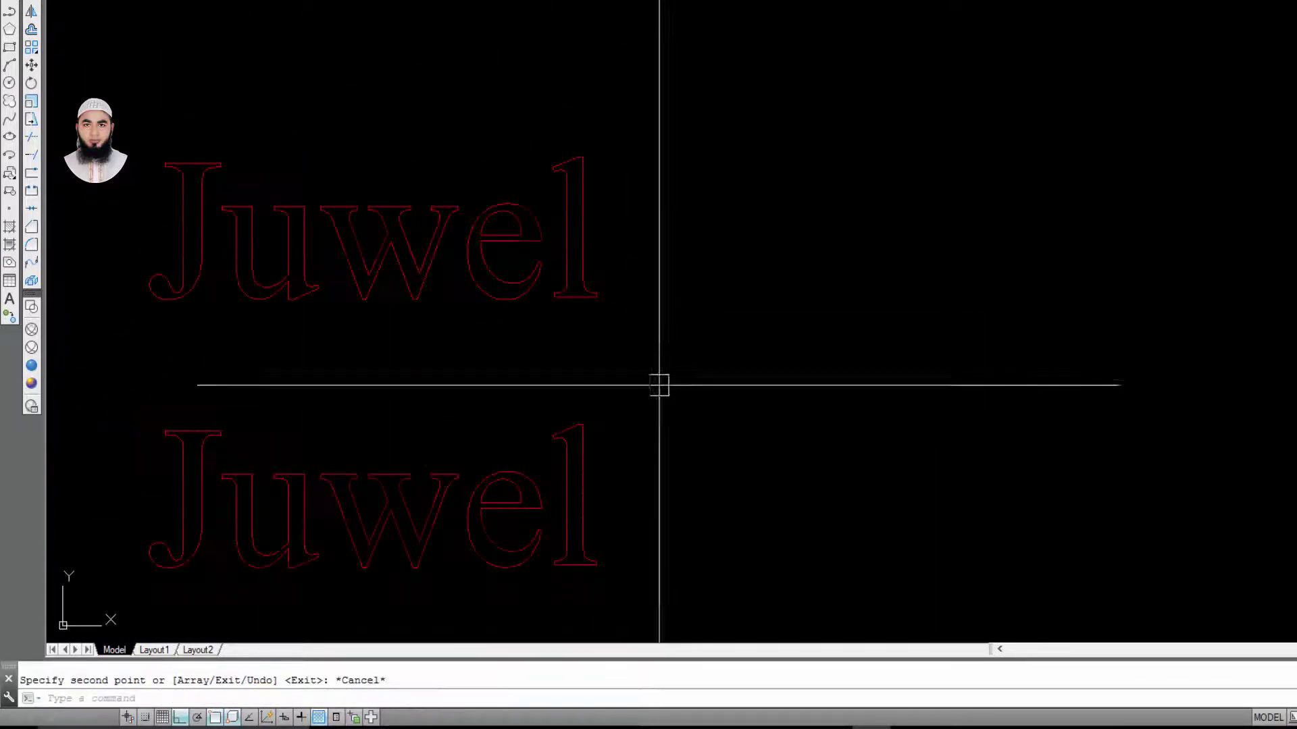
click(720, 348)
click(140, 89)
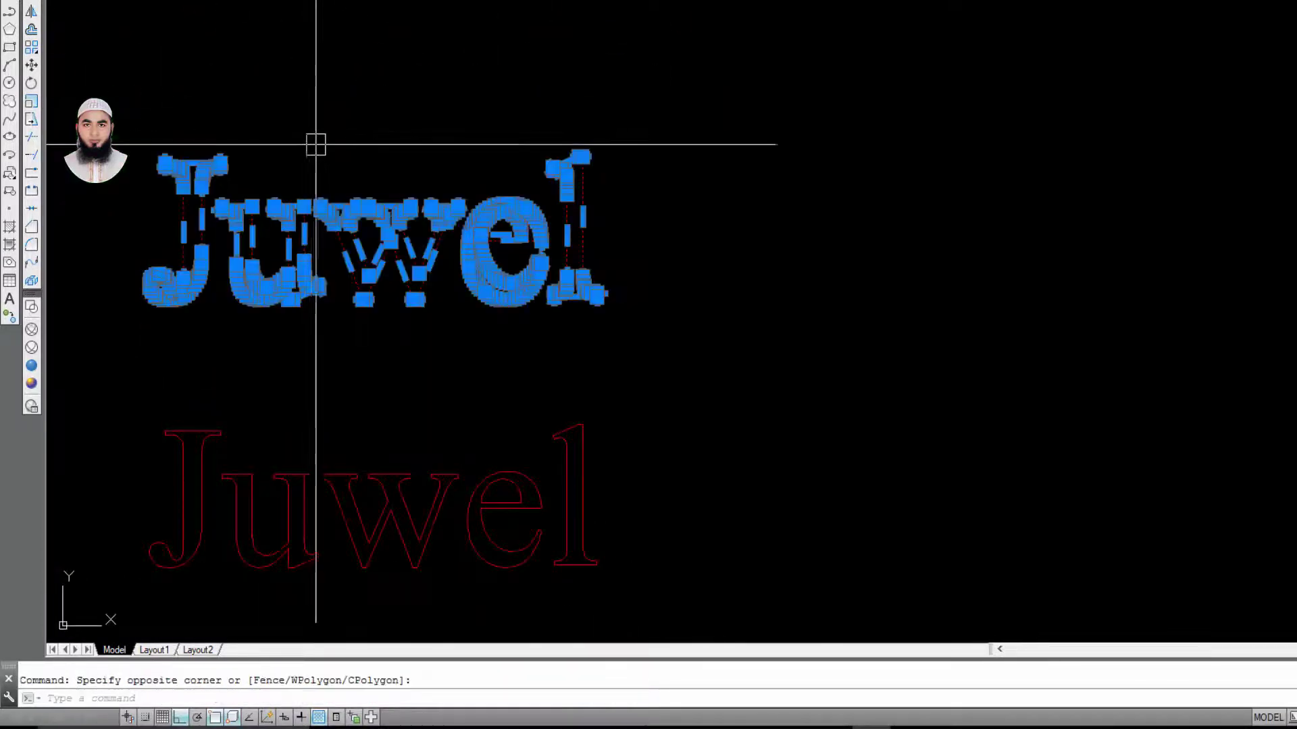
- Erase the original top Juwel text and pan to the box and S curve
key(Delete)
middle_drag(527, 270, 686, 142)
scroll(752, 246, down, 2)
scroll(781, 153, down, 2)
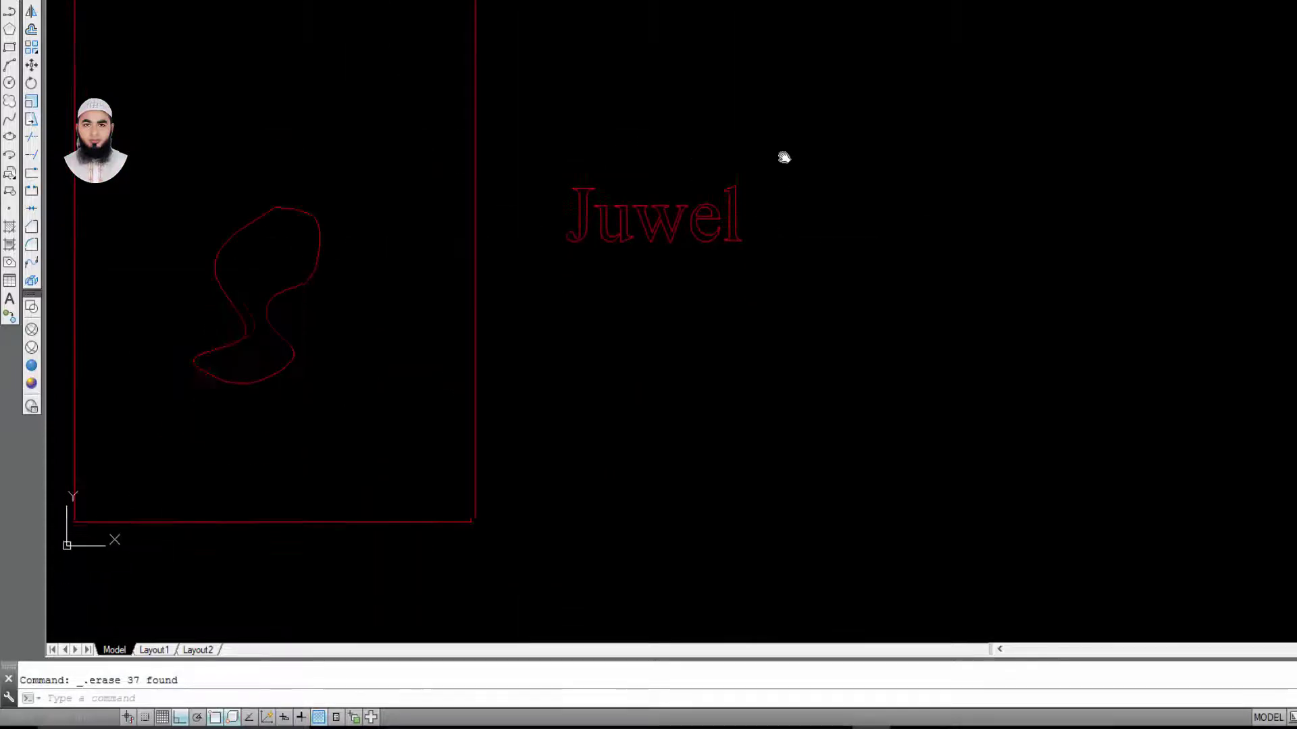
middle_drag(790, 148, 763, 199)
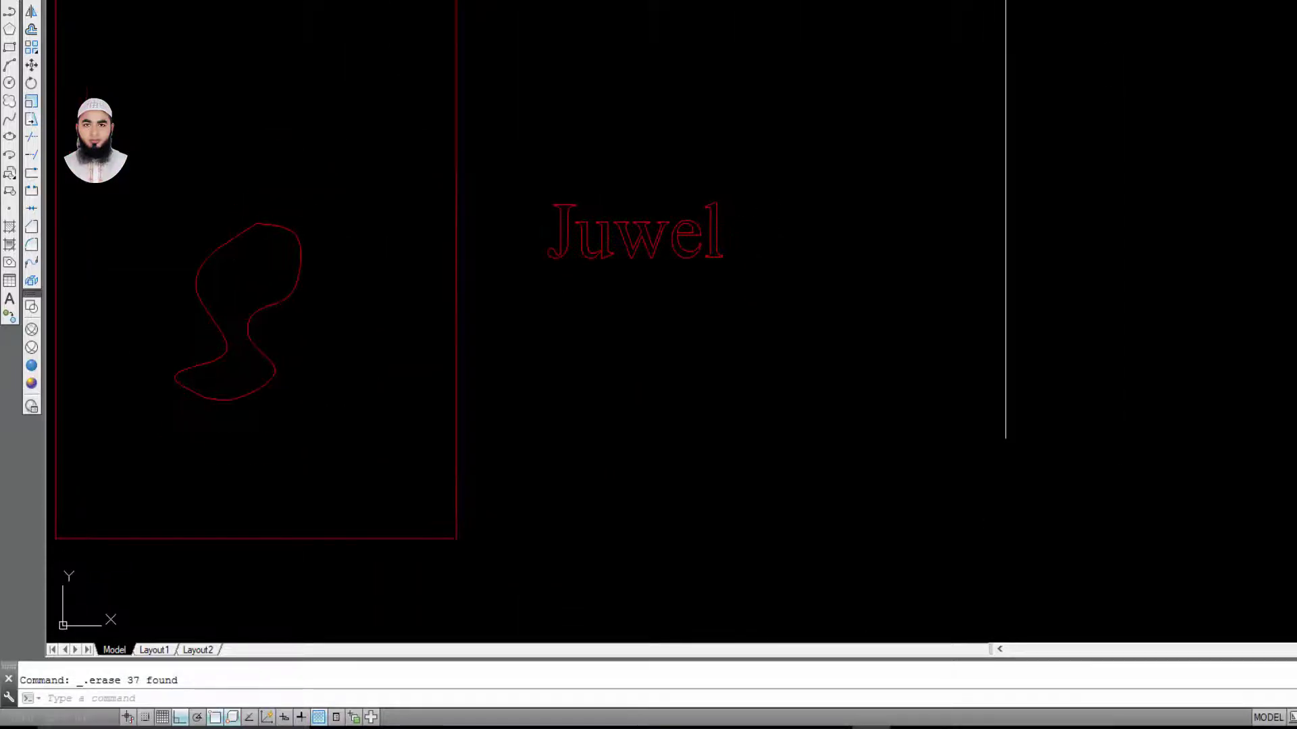
- Switch to SW Isometric view and centre the box with the S cutout
click(1009, 3)
middle_drag(1013, 95, 753, 8)
scroll(1015, 267, up, 3)
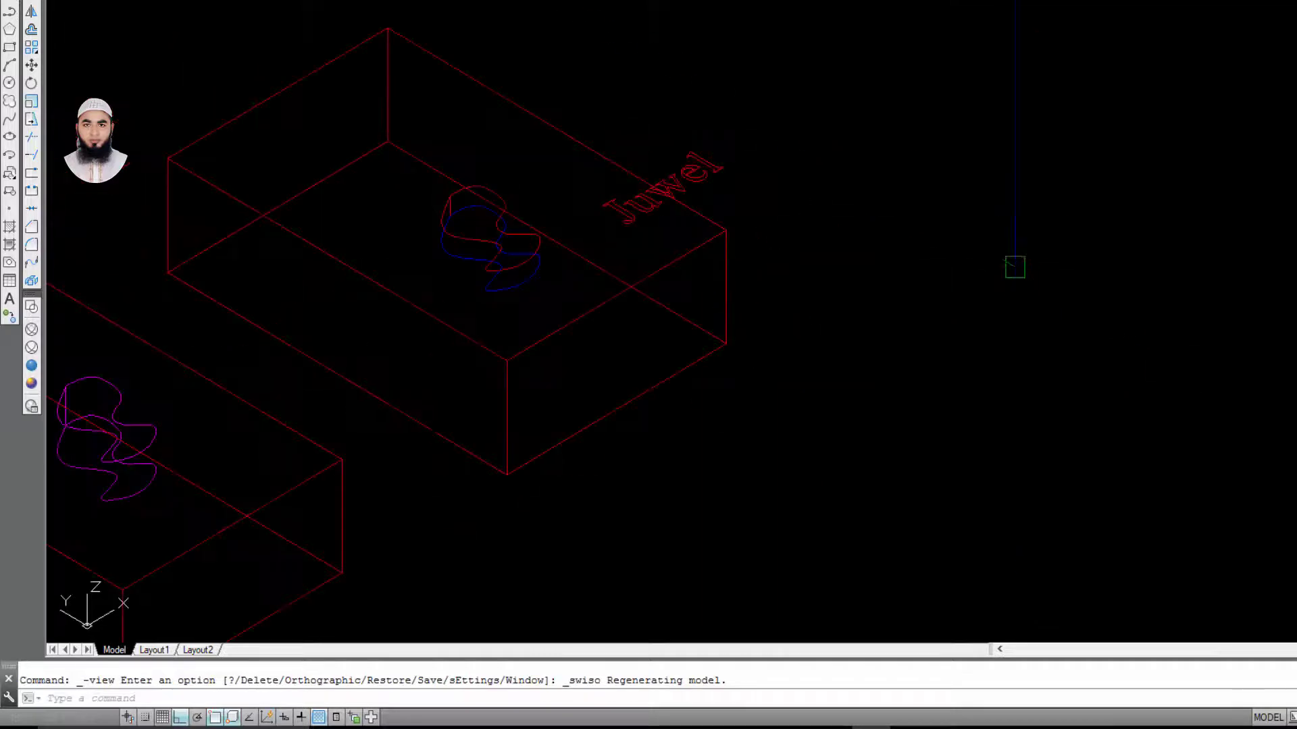
middle_drag(767, 159, 808, 224)
middle_drag(643, 57, 707, 82)
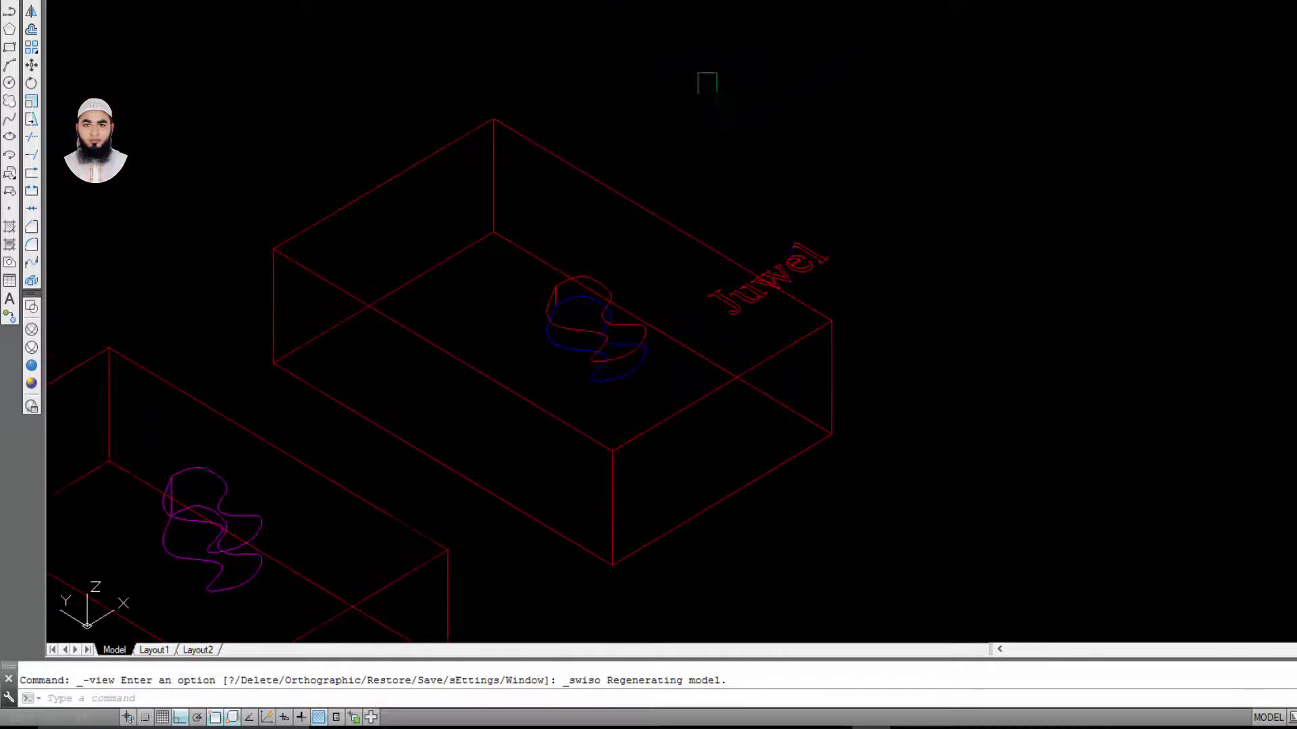
click(31, 365)
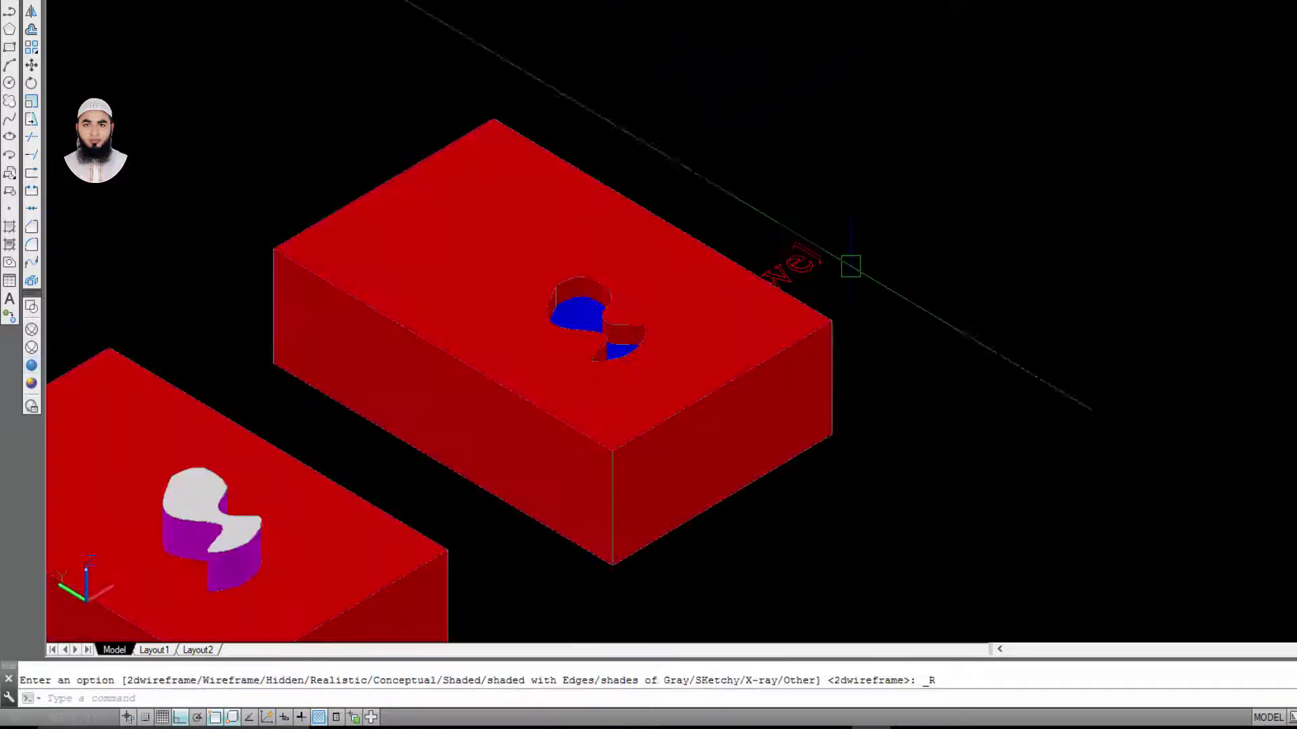
mouse_move(918, 278)
shift+middle_down()
mouse_move(715, 302)
mouse_move(834, 304)
shift+middle_up()
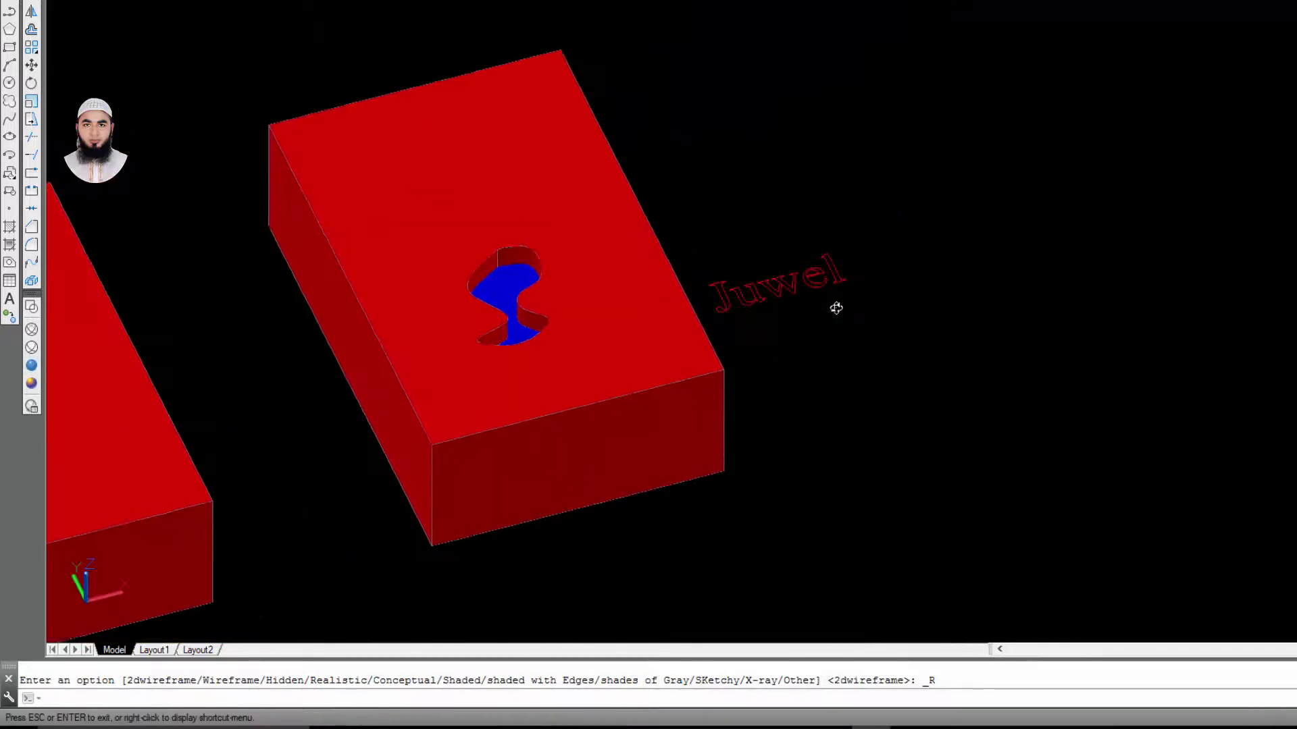
click(692, 236)
click(946, 347)
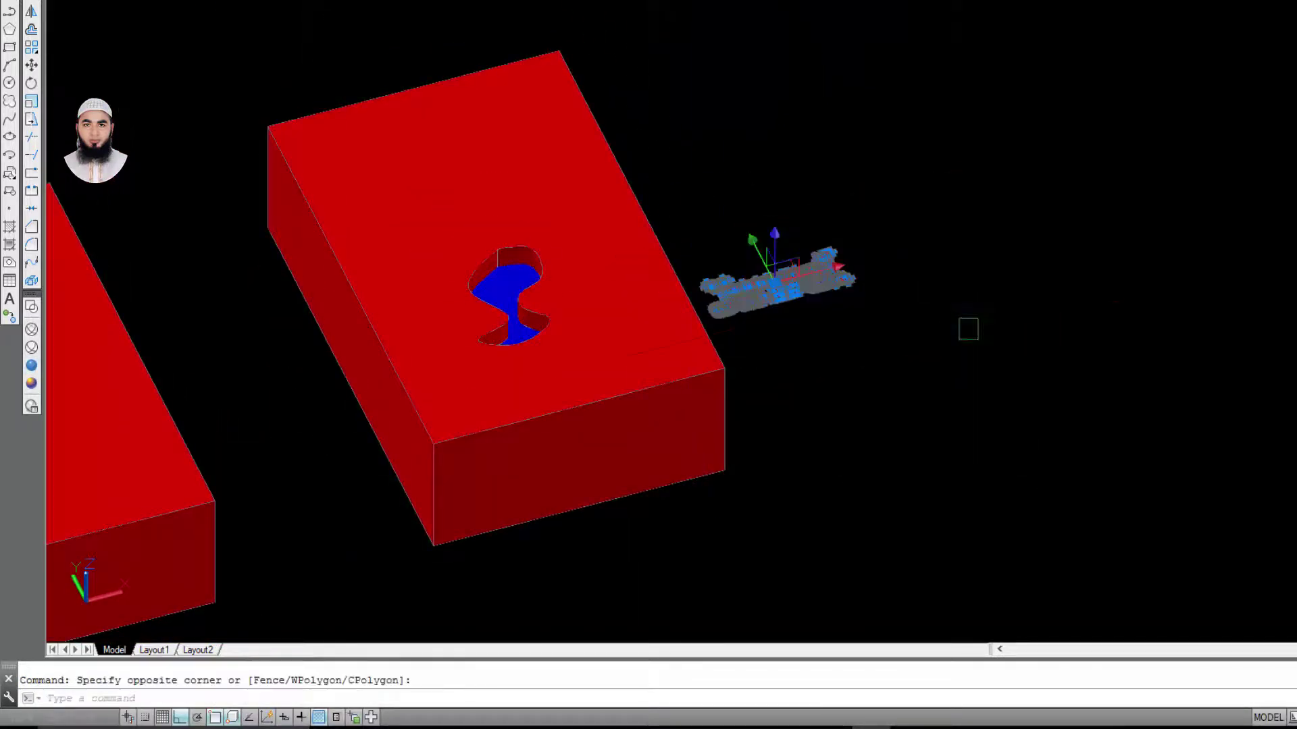
scroll(683, 292, up, 2)
scroll(682, 291, up, 5)
scroll(682, 292, down, 3)
shift+middle_drag(682, 292, 618, 251)
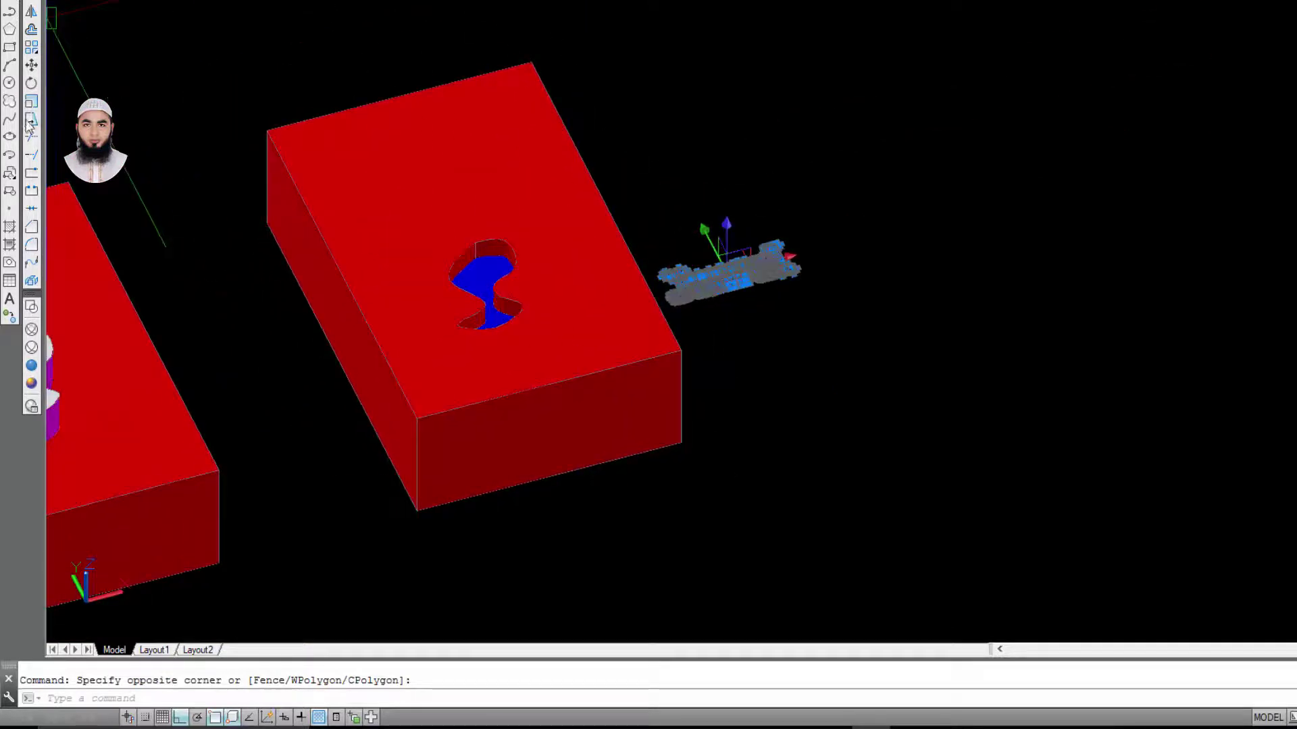
click(31, 66)
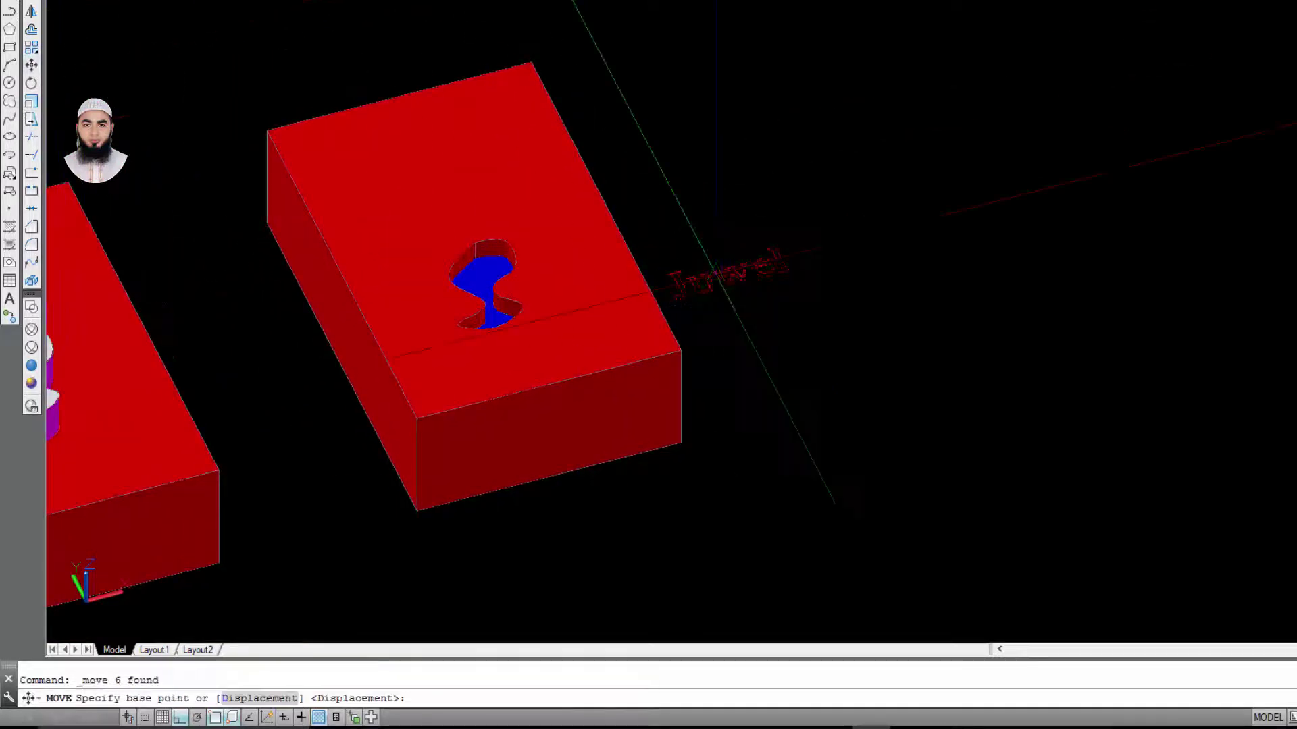
scroll(648, 283, up, 5)
shift+middle_drag(648, 284, 628, 270)
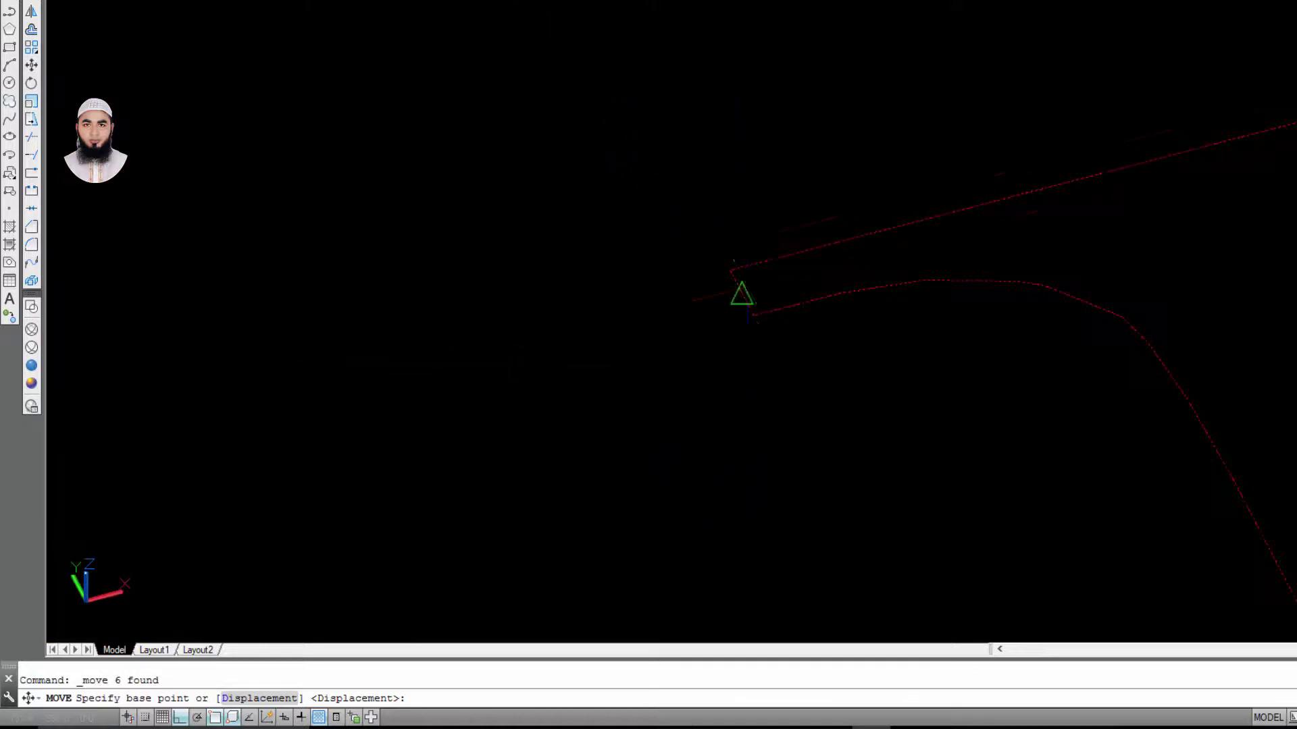
click(729, 270)
shift+middle_drag(730, 270, 871, 352)
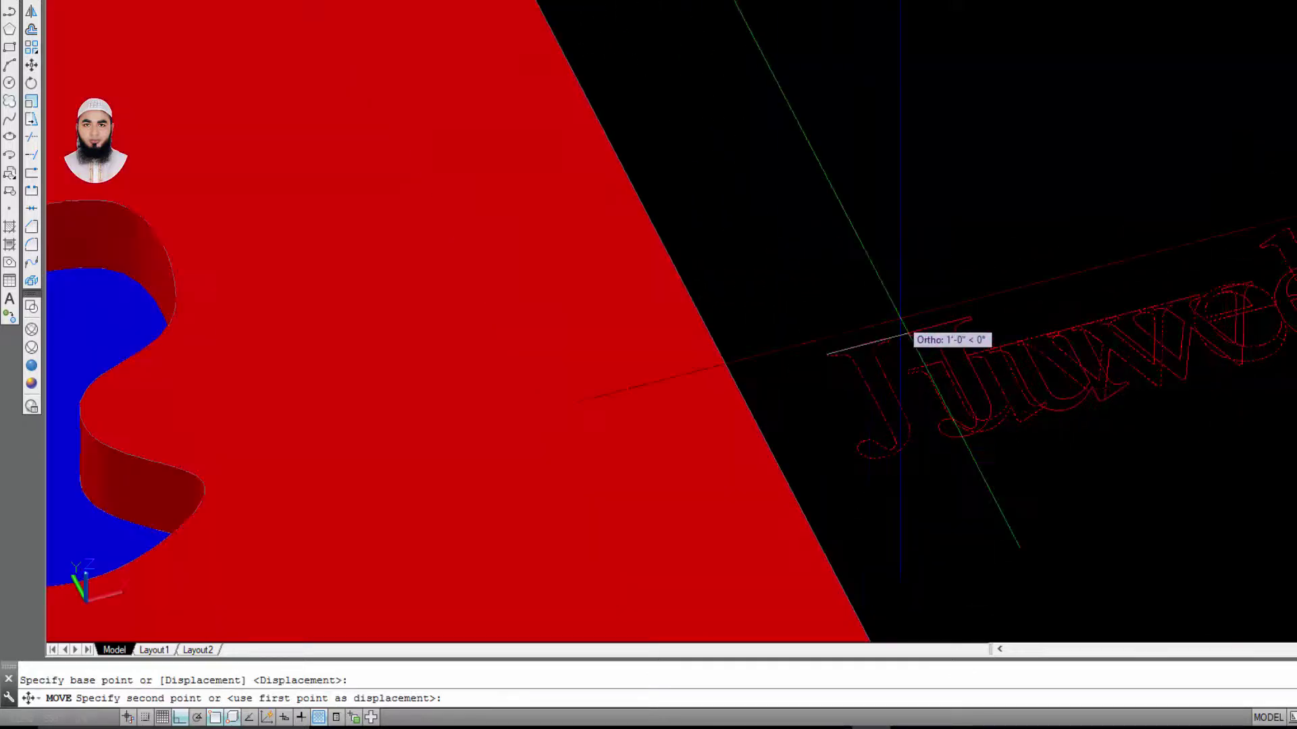
key(Escape)
scroll(889, 305, down, 5)
click(1083, 232)
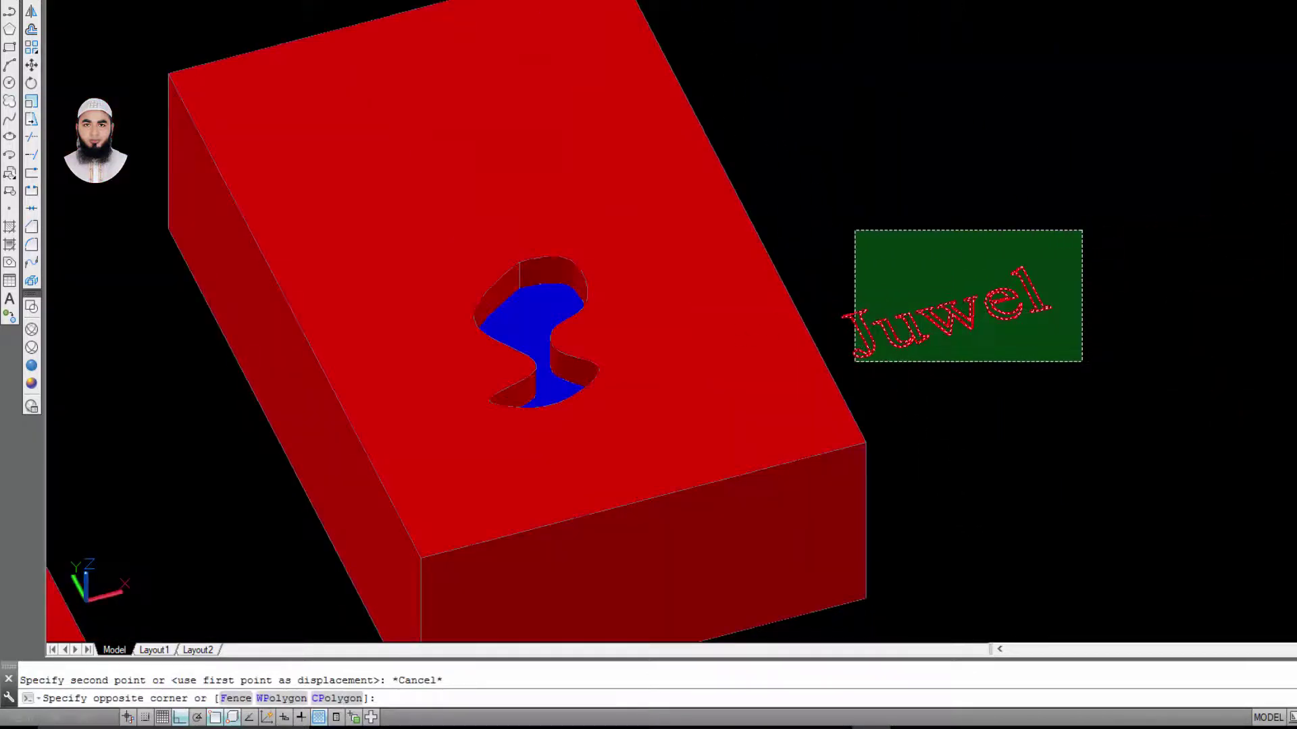
- Set the selected Juwel outlines' colour to White from the ribbon dropdown
click(844, 364)
click(383, 1)
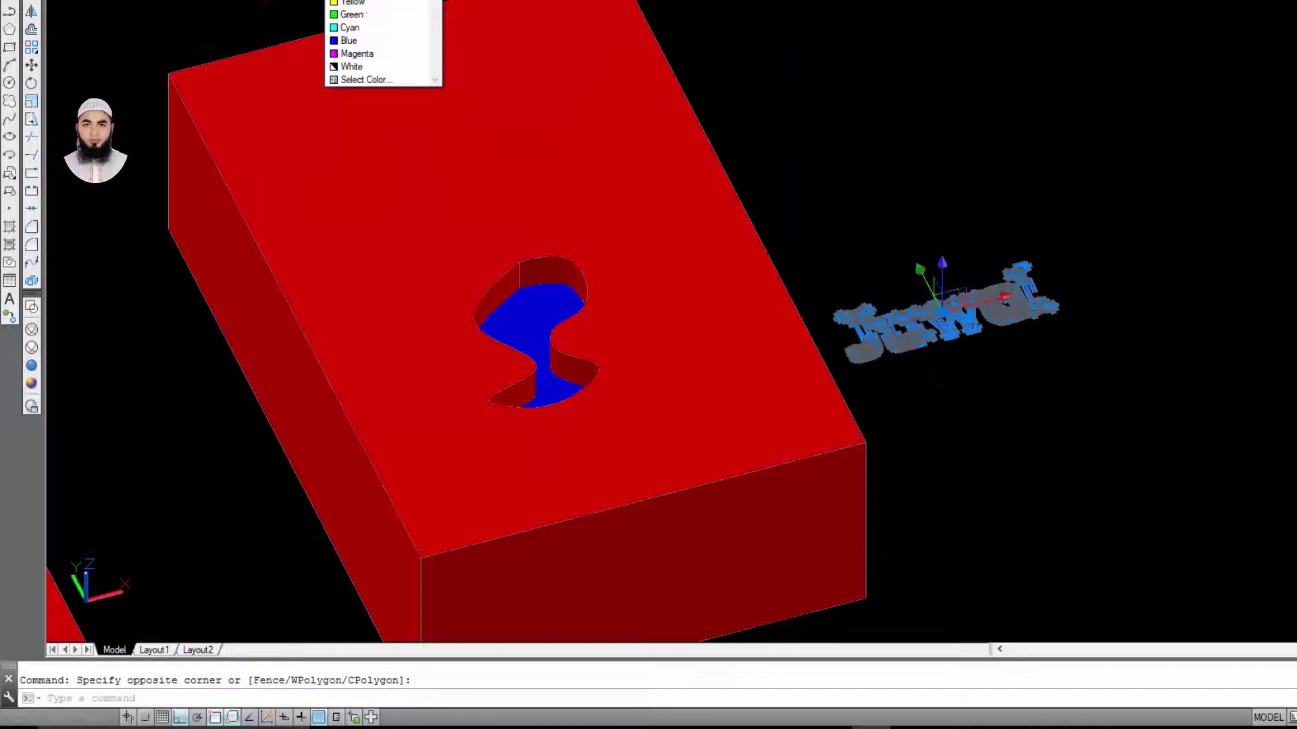
click(362, 67)
scroll(1121, 234, up, 2)
- Window-select the Juwel outlines again to check the white colour
click(1092, 226)
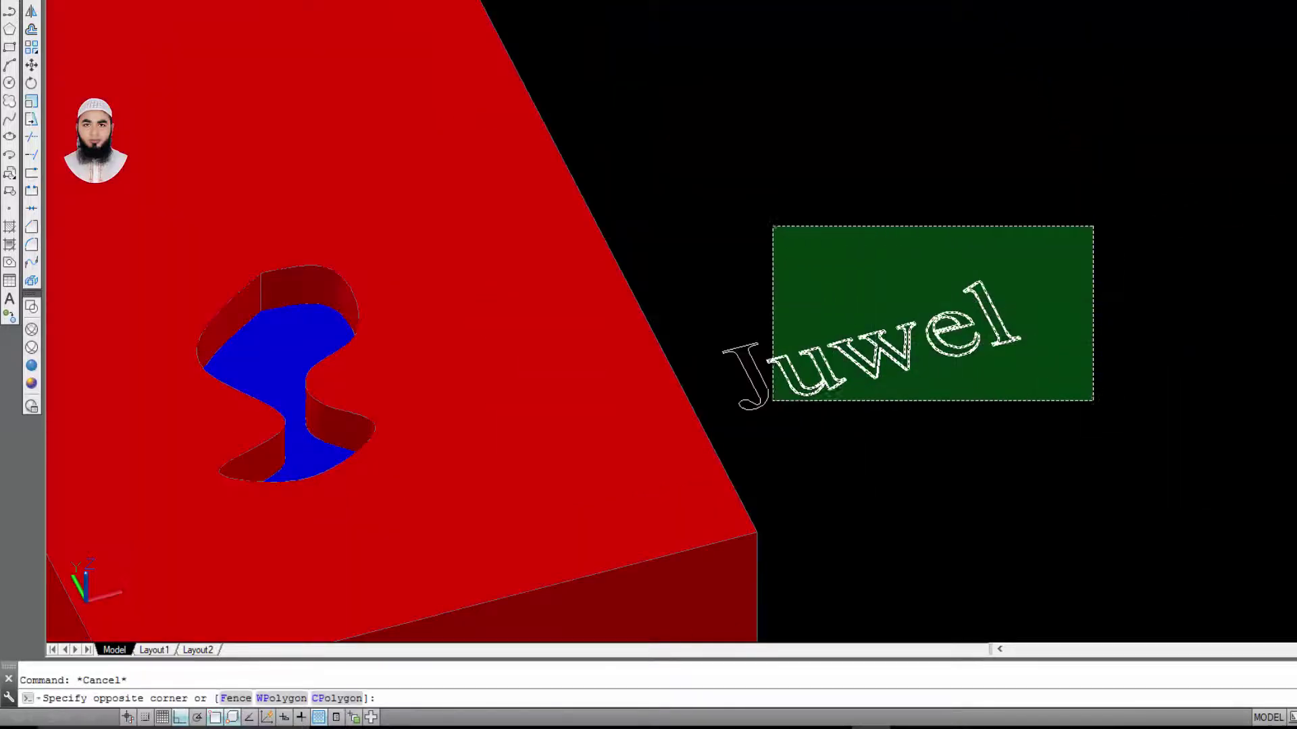
click(715, 418)
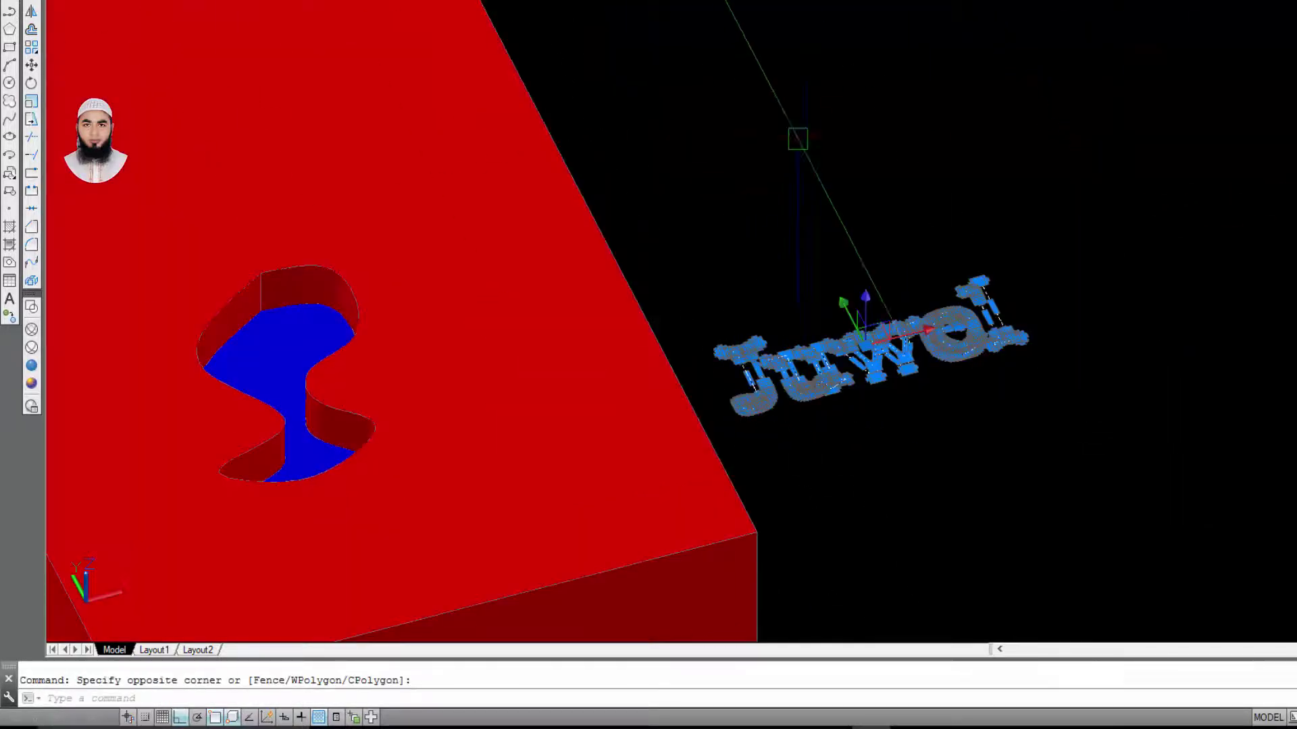
scroll(723, 79, down, 2)
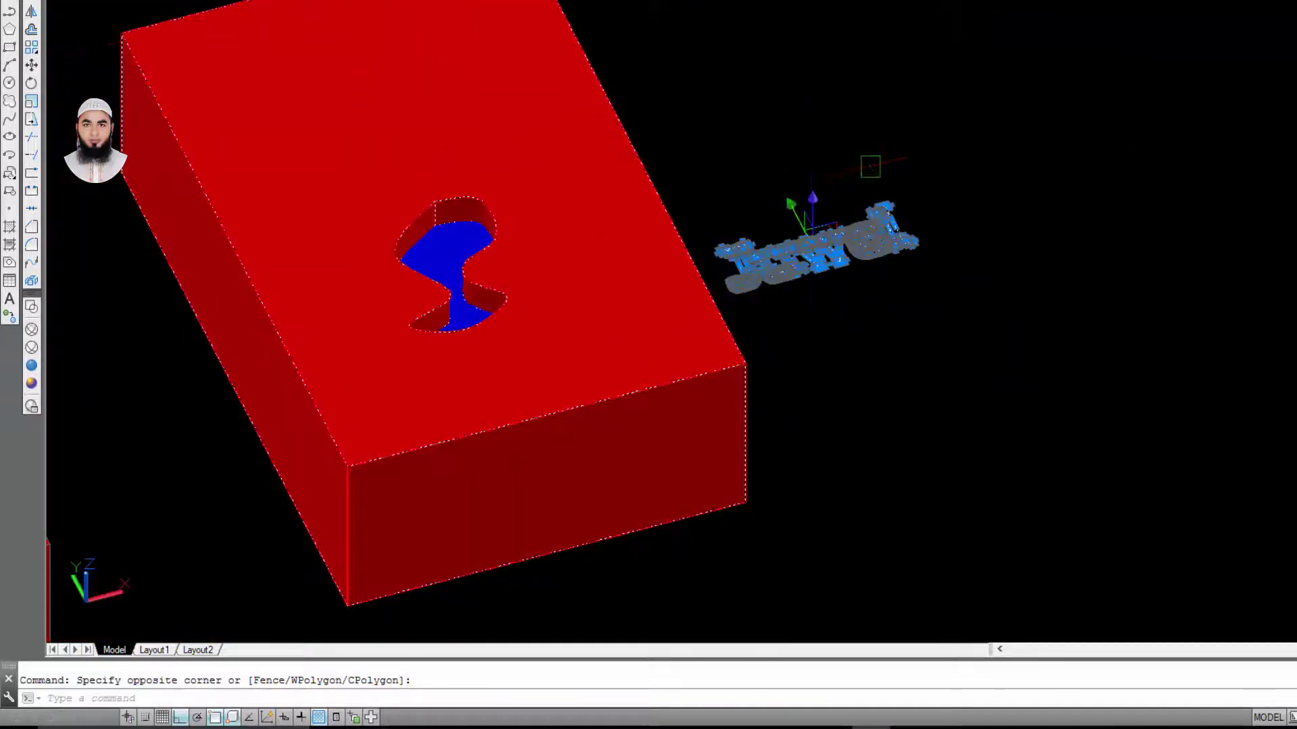
key(Escape)
click(378, 40)
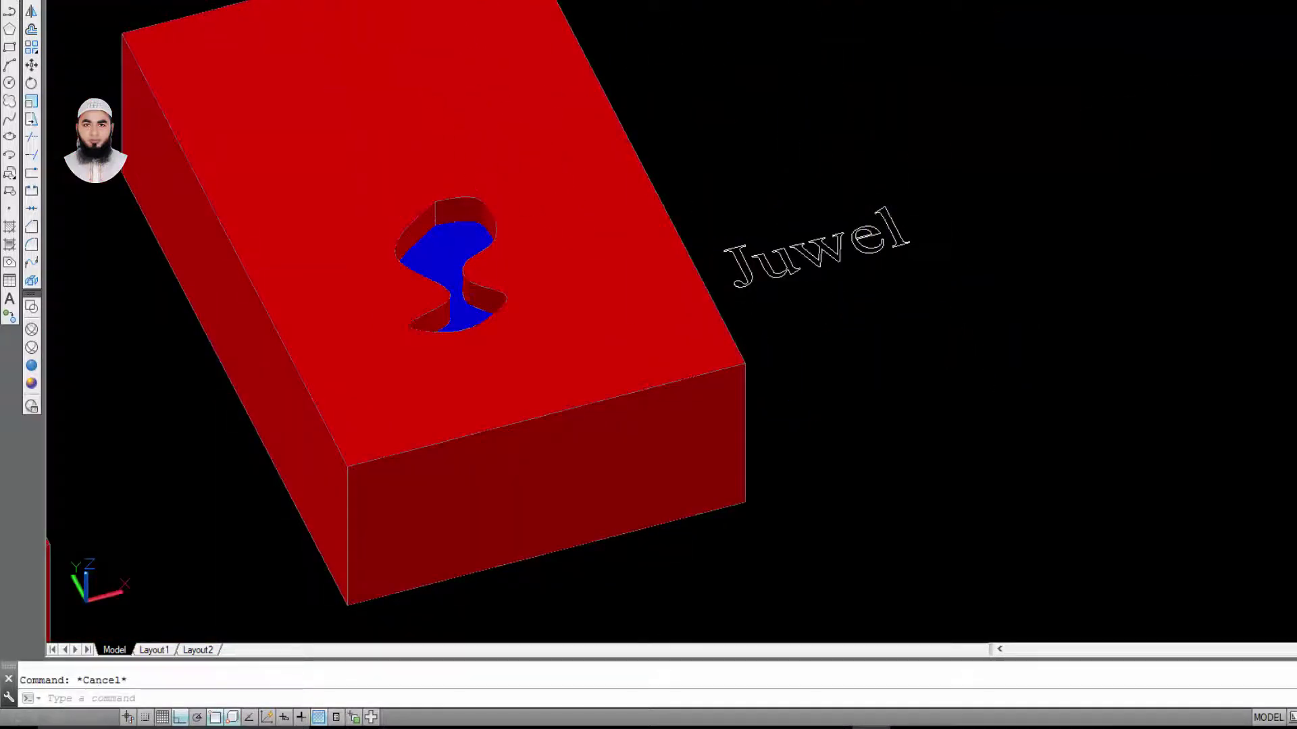
click(967, 168)
click(721, 291)
- Move the selected Juwel text onto the corner of the red box's top face
scroll(720, 223, up, 2)
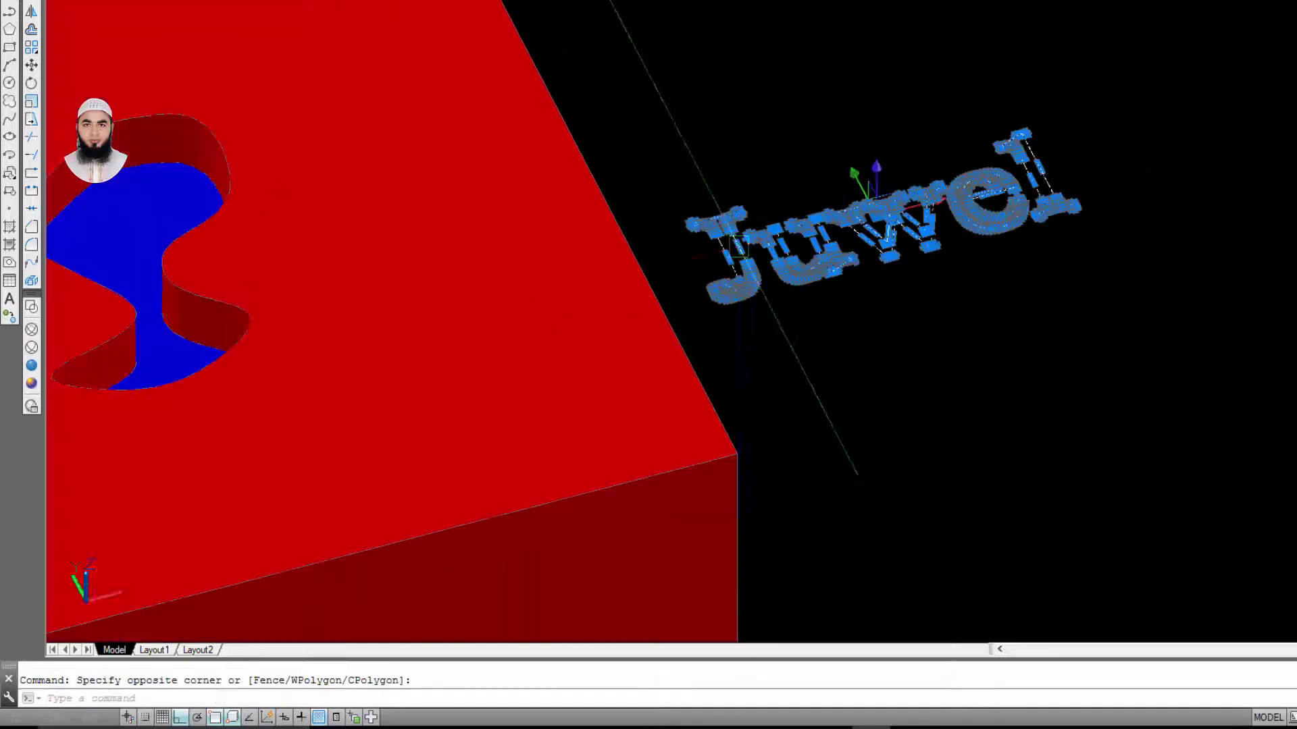
scroll(720, 214, up, 2)
text(m)
key(Return)
scroll(675, 196, up, 4)
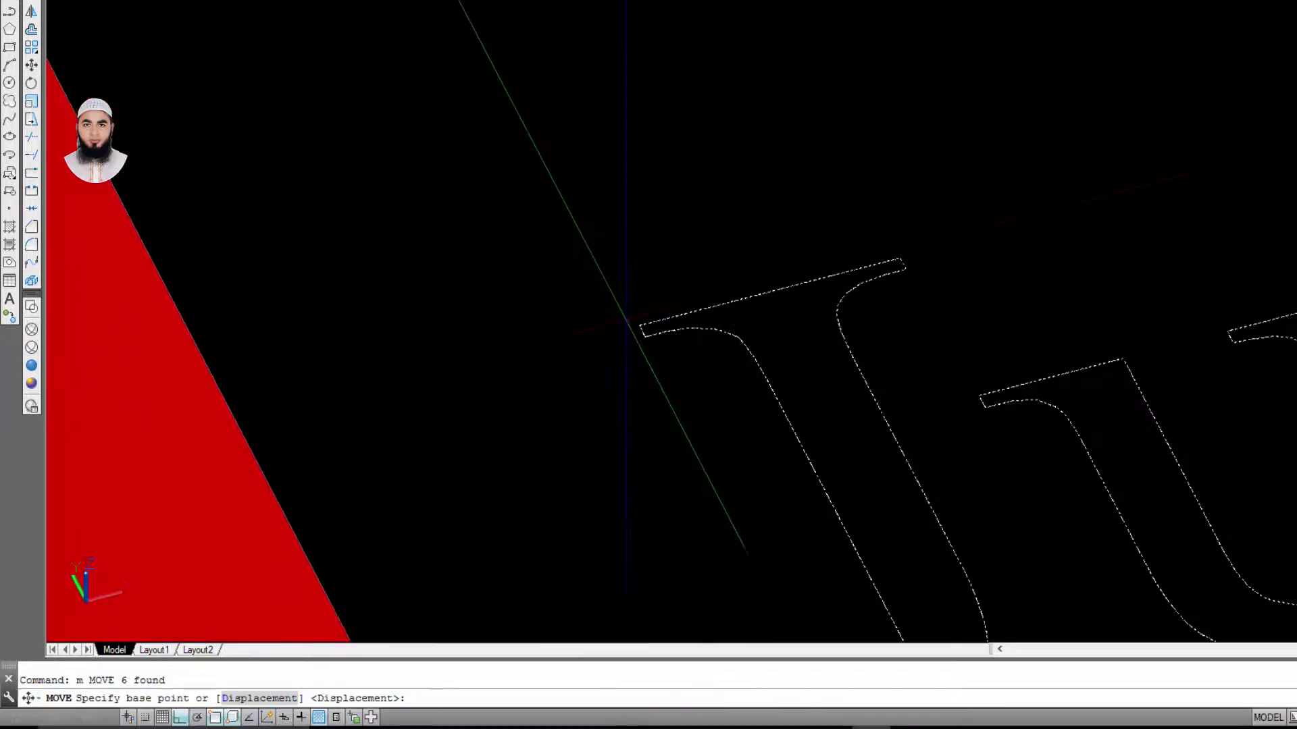
click(639, 325)
scroll(626, 256, down, 5)
scroll(522, 124, down, 3)
scroll(506, 183, up, 5)
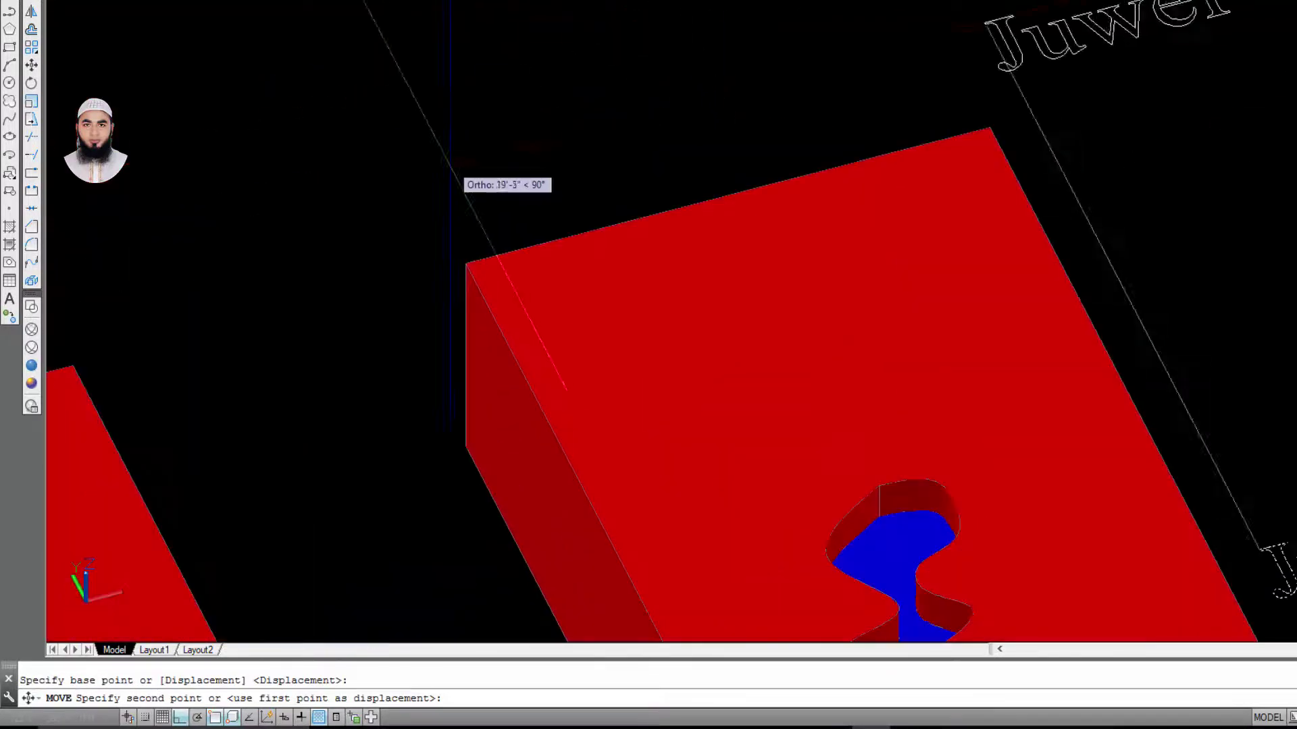
click(467, 264)
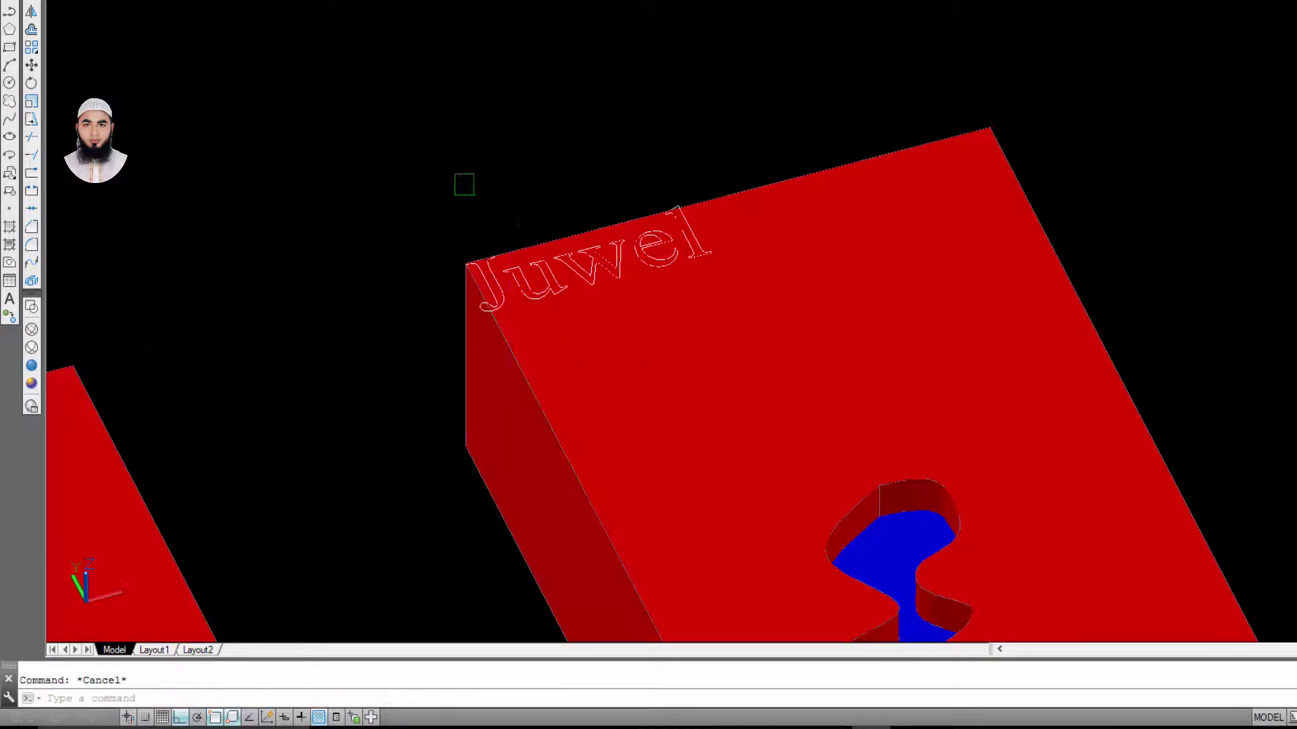
- Reselect the Juwel text and move it further onto the box top above the S hole
middle_drag(464, 184, 299, 154)
click(211, 139)
click(777, 356)
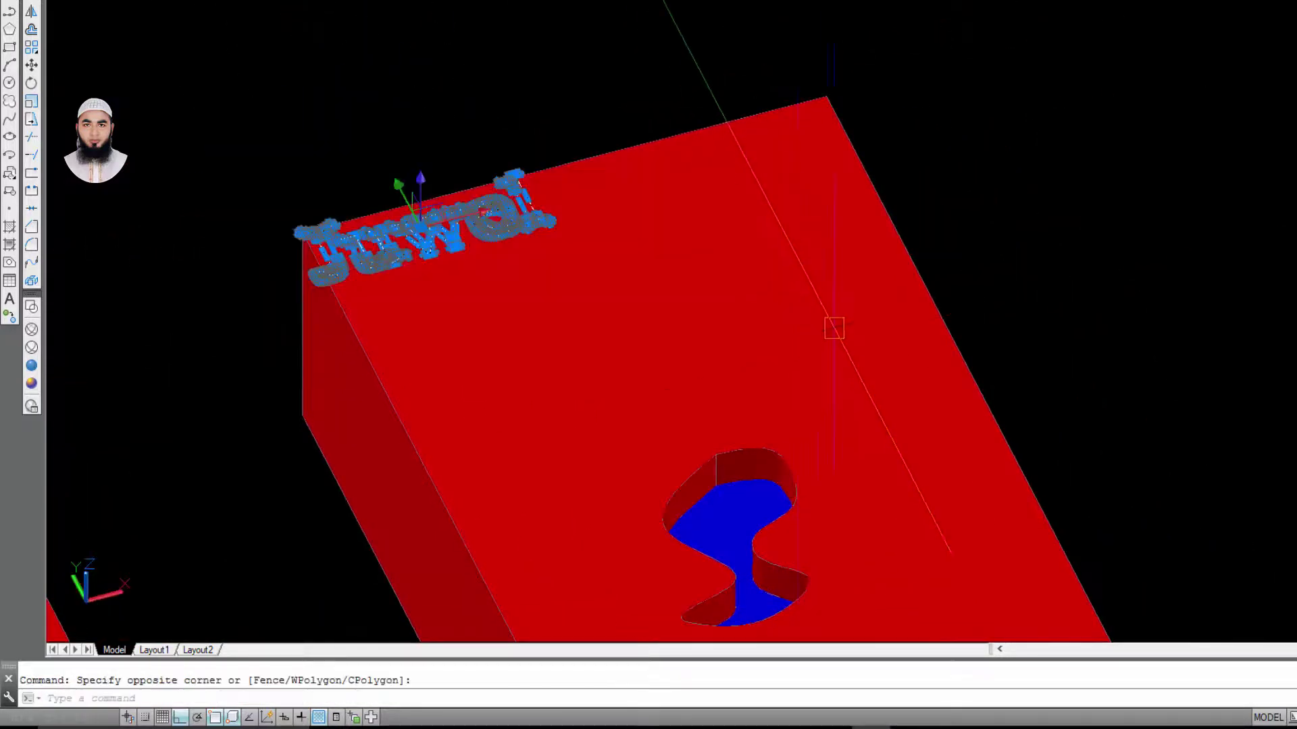
middle_drag(316, 103, 405, 133)
scroll(469, 127, down, 4)
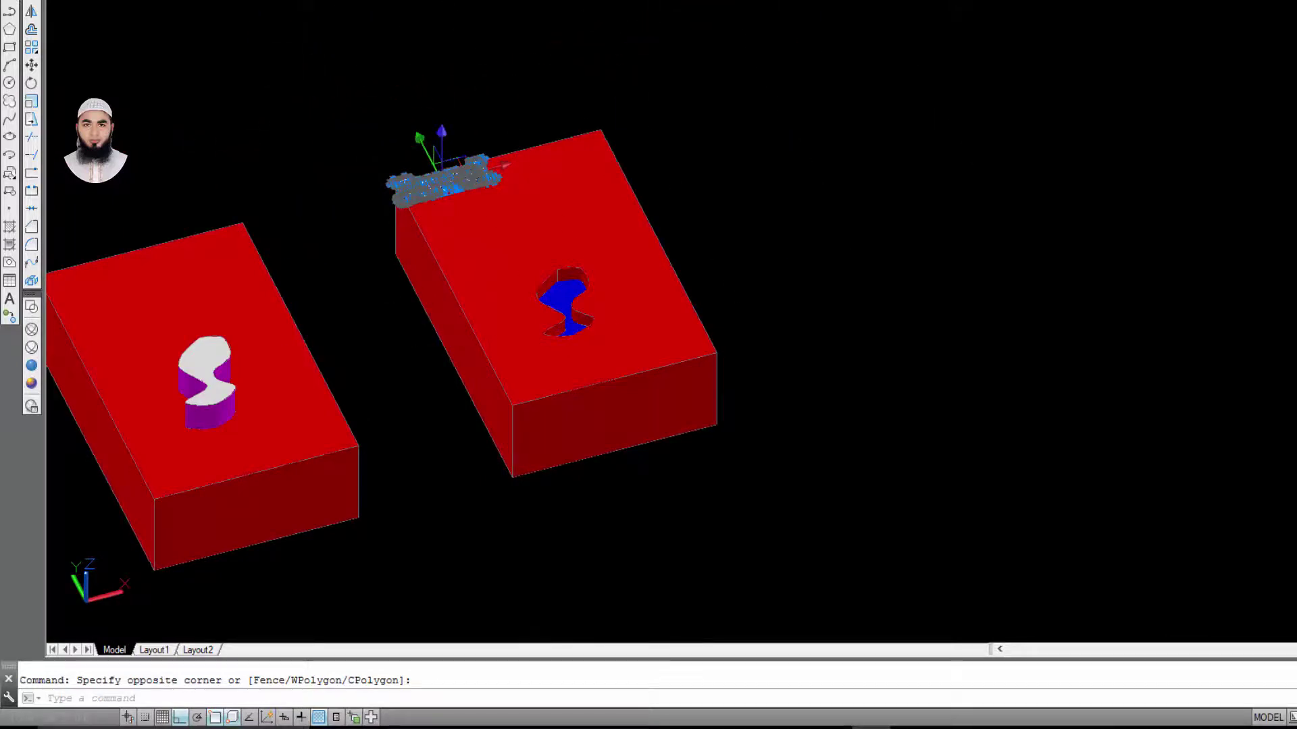
scroll(1158, 310, up, 5)
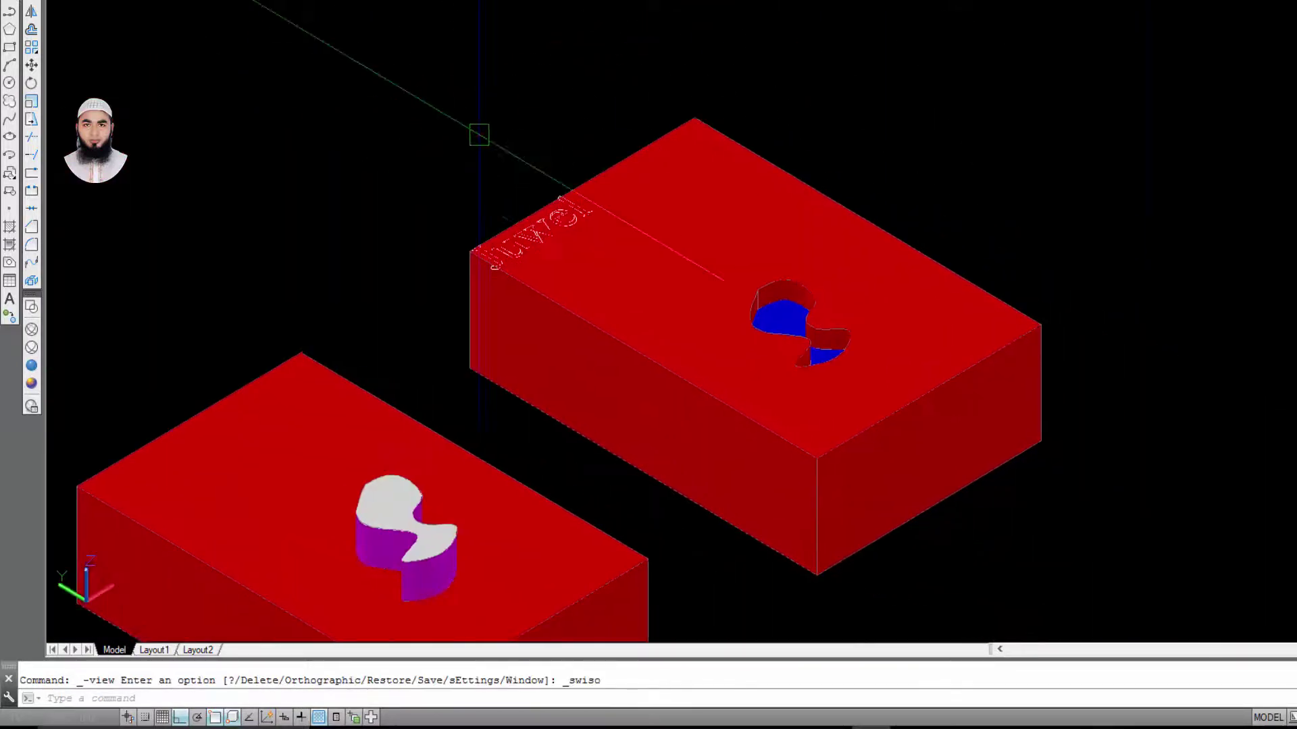
click(373, 139)
click(652, 298)
scroll(419, 291, up, 4)
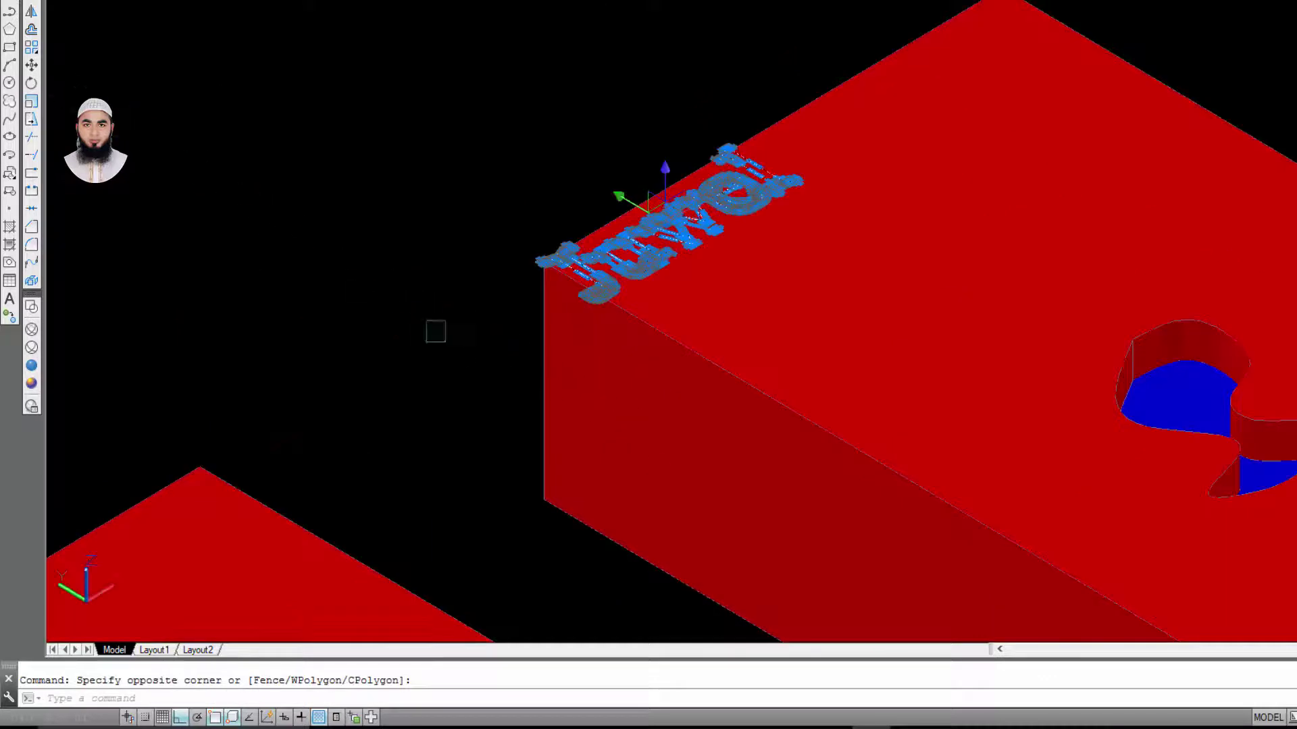
text(m)
key(Return)
click(390, 365)
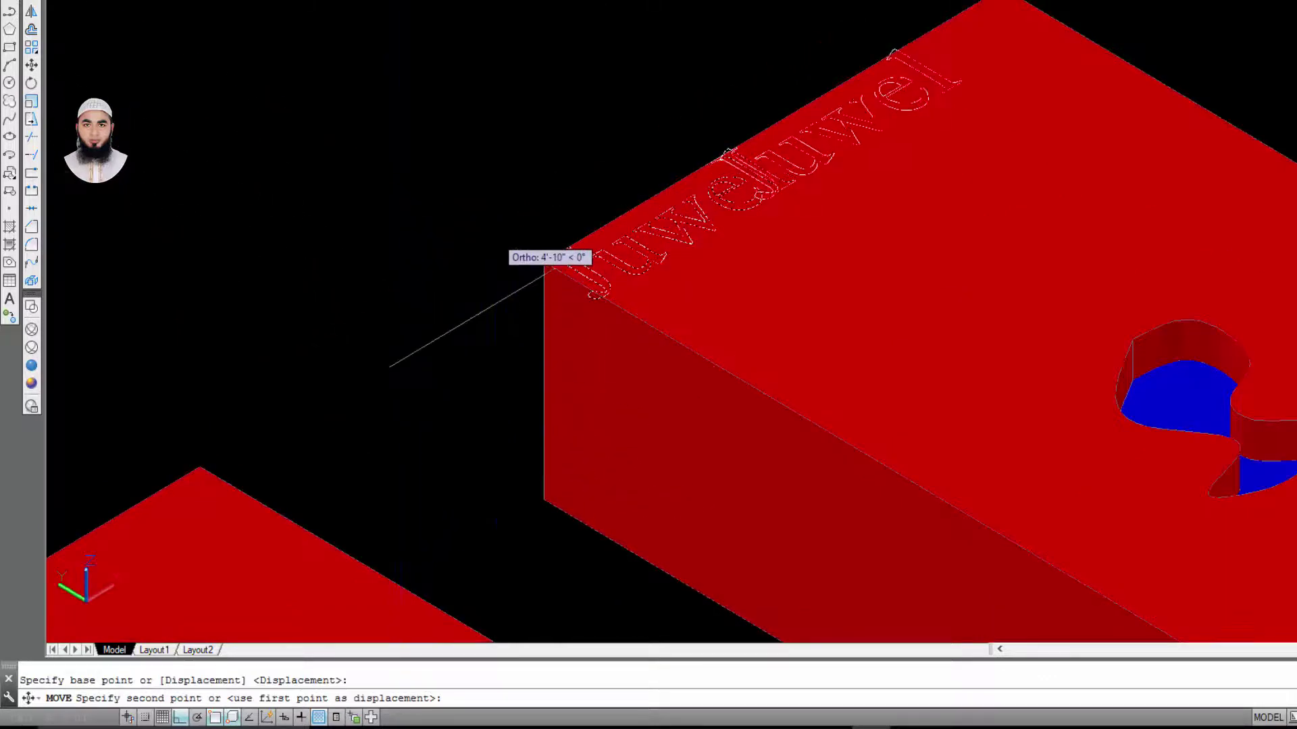
click(536, 189)
- Reselect Juwel and start another move, cancelling it to leave the text in place
click(549, 63)
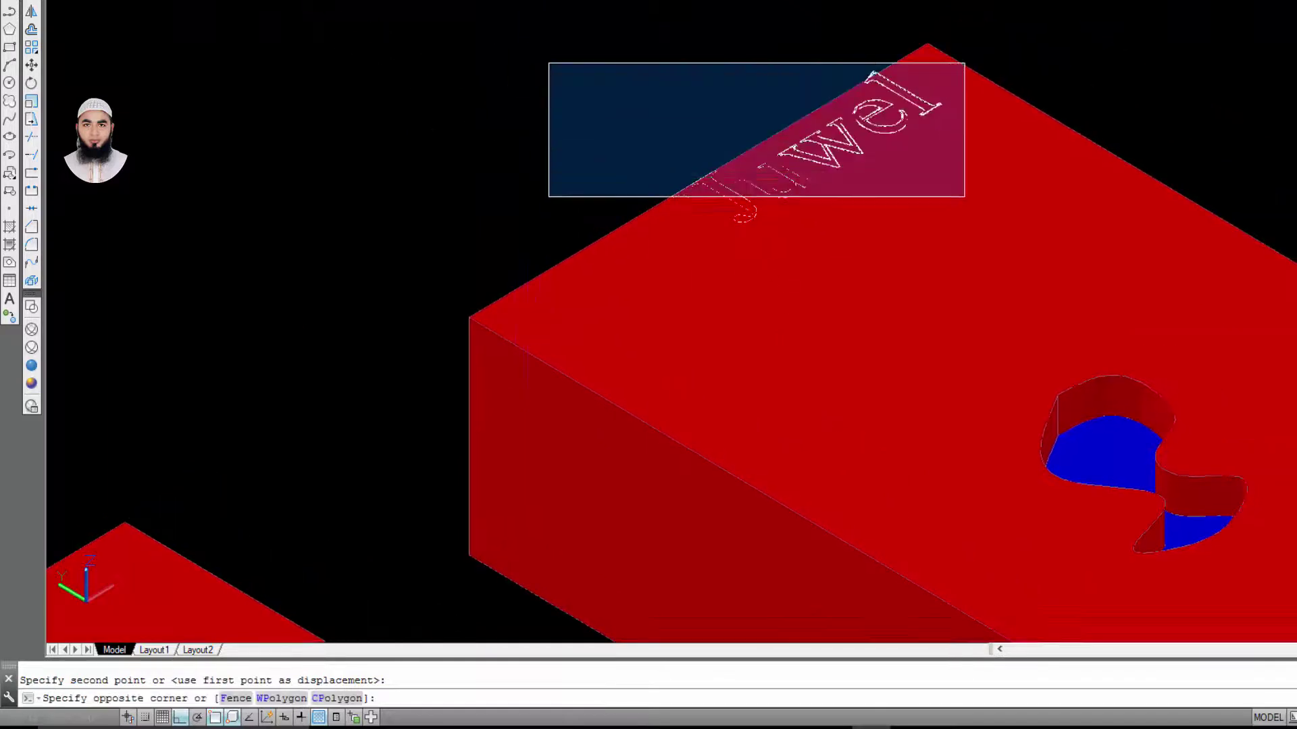
click(1012, 278)
mouse_move(1175, 133)
middle_down()
mouse_move(924, 169)
mouse_move(931, 144)
middle_up()
text(m)
key(Return)
click(973, 163)
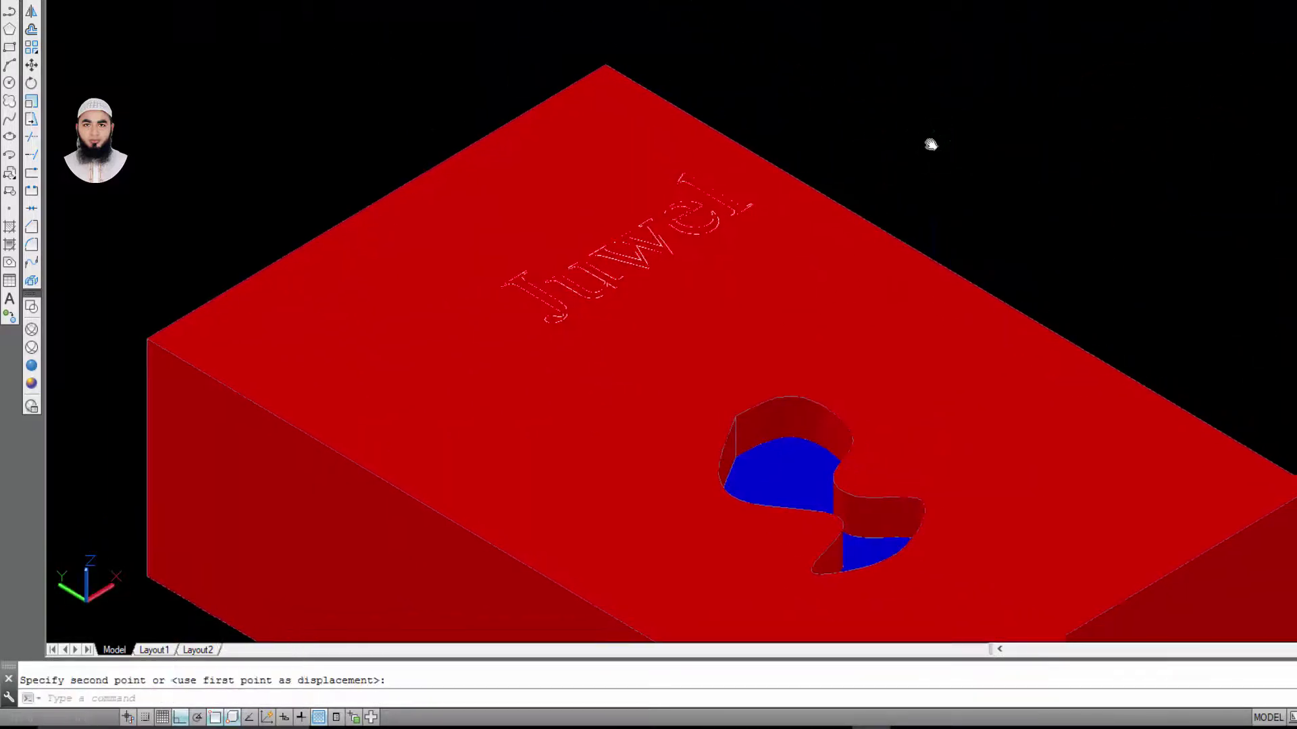
scroll(753, 287, up, 2)
scroll(753, 287, up, 1)
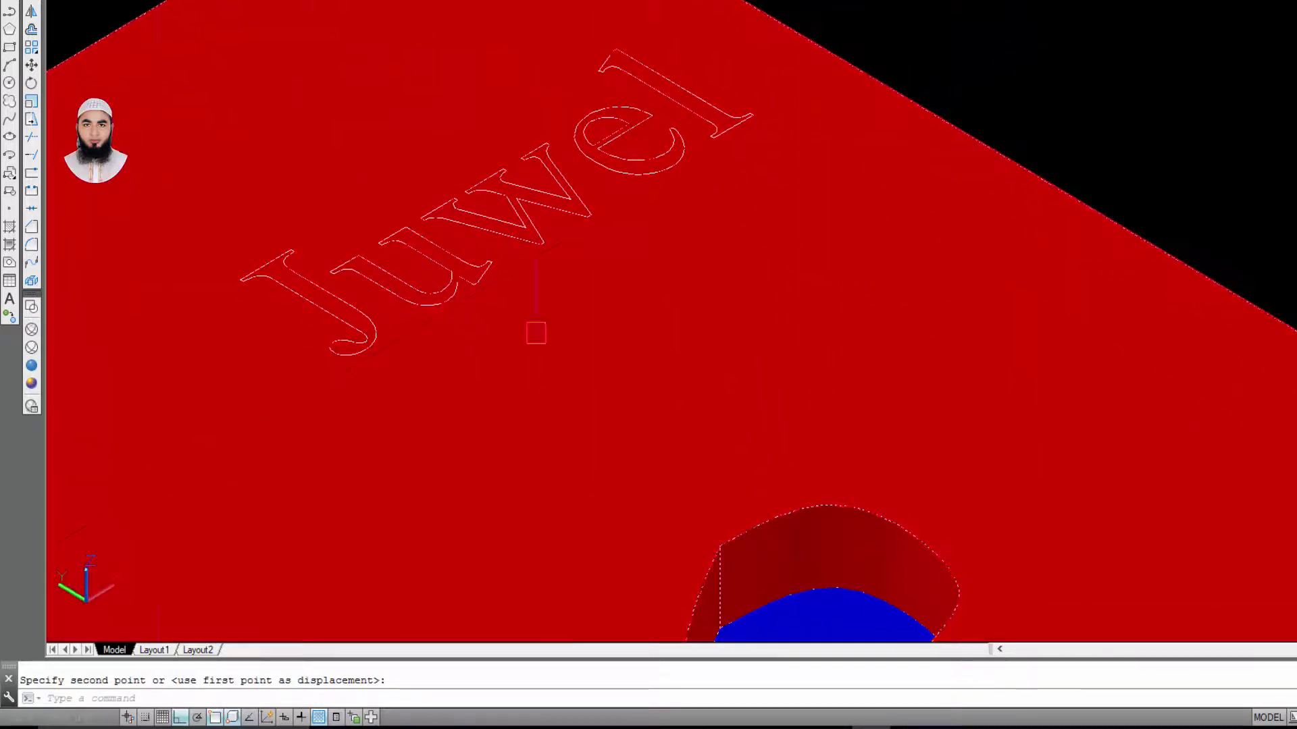
key(Escape)
scroll(885, 92, down, 2)
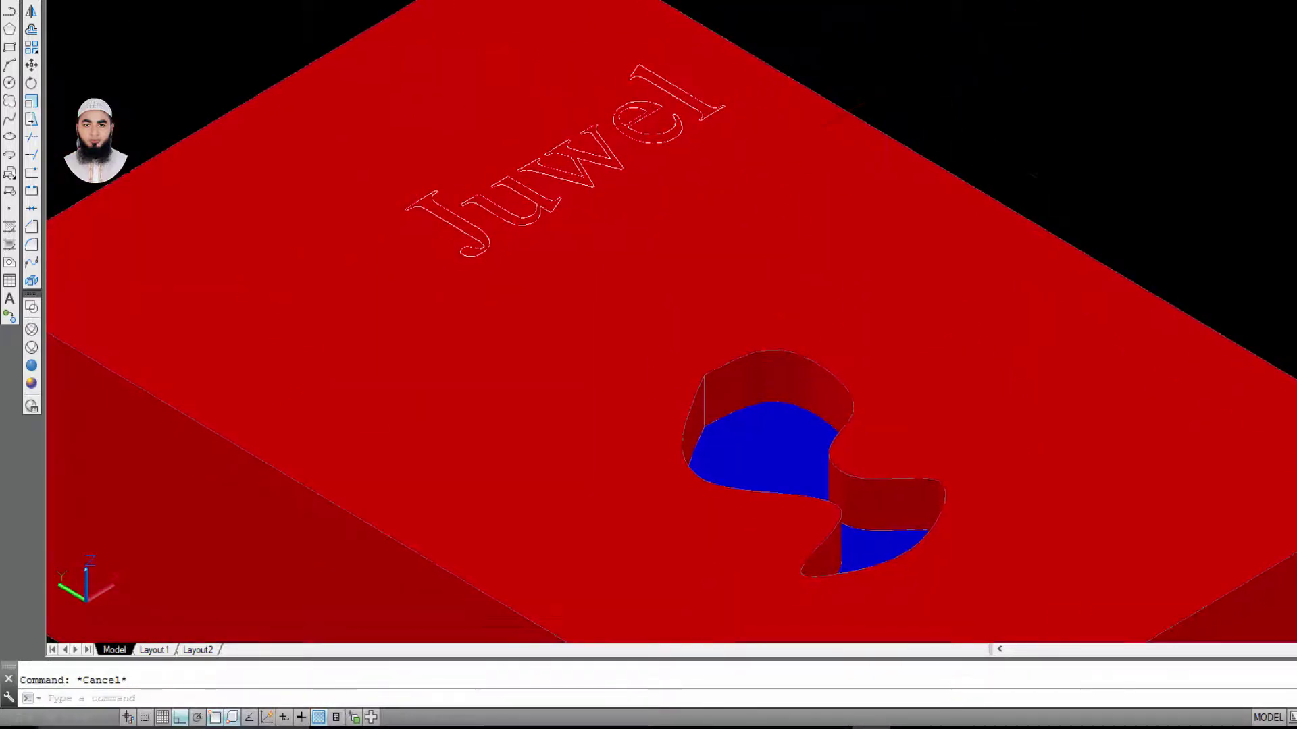
- Save the drawing
key(ctrl+s)
scroll(914, 86, down, 2)
scroll(420, 154, up, 1)
- Copy the Juwel text to empty space up and right of the box
click(337, 102)
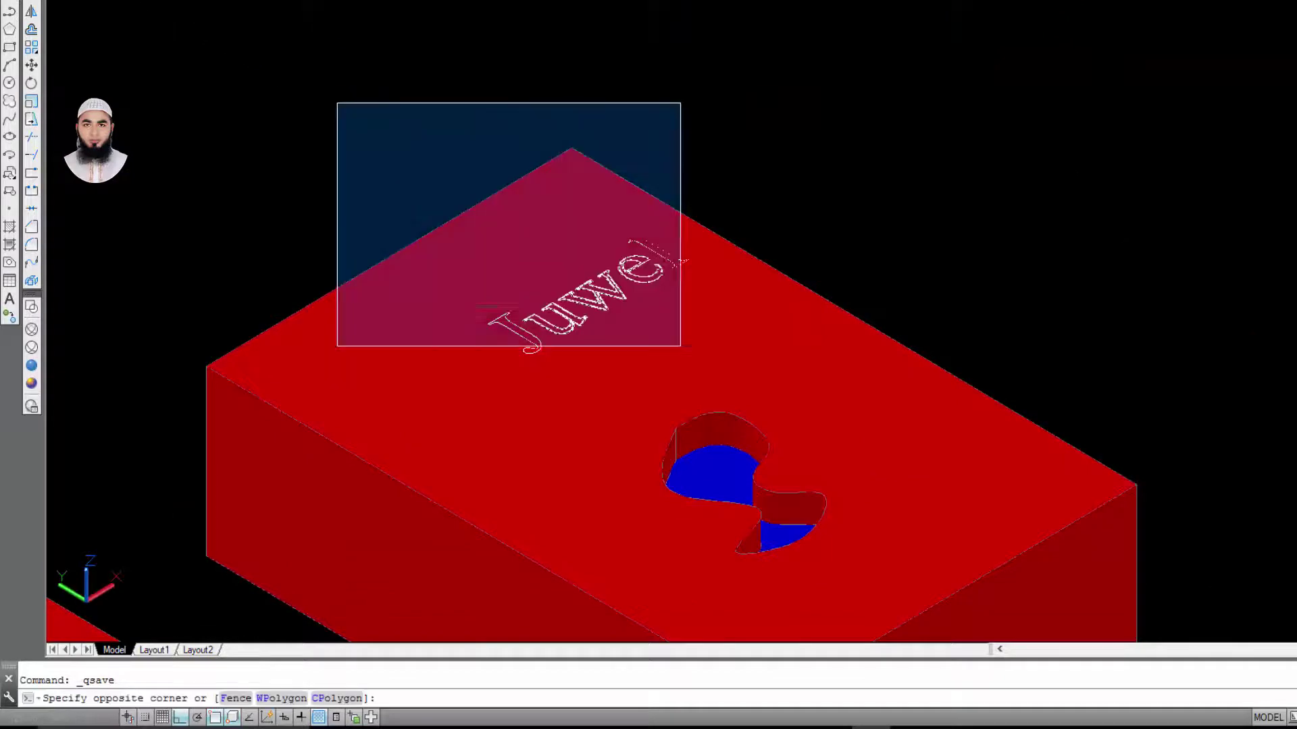
click(854, 364)
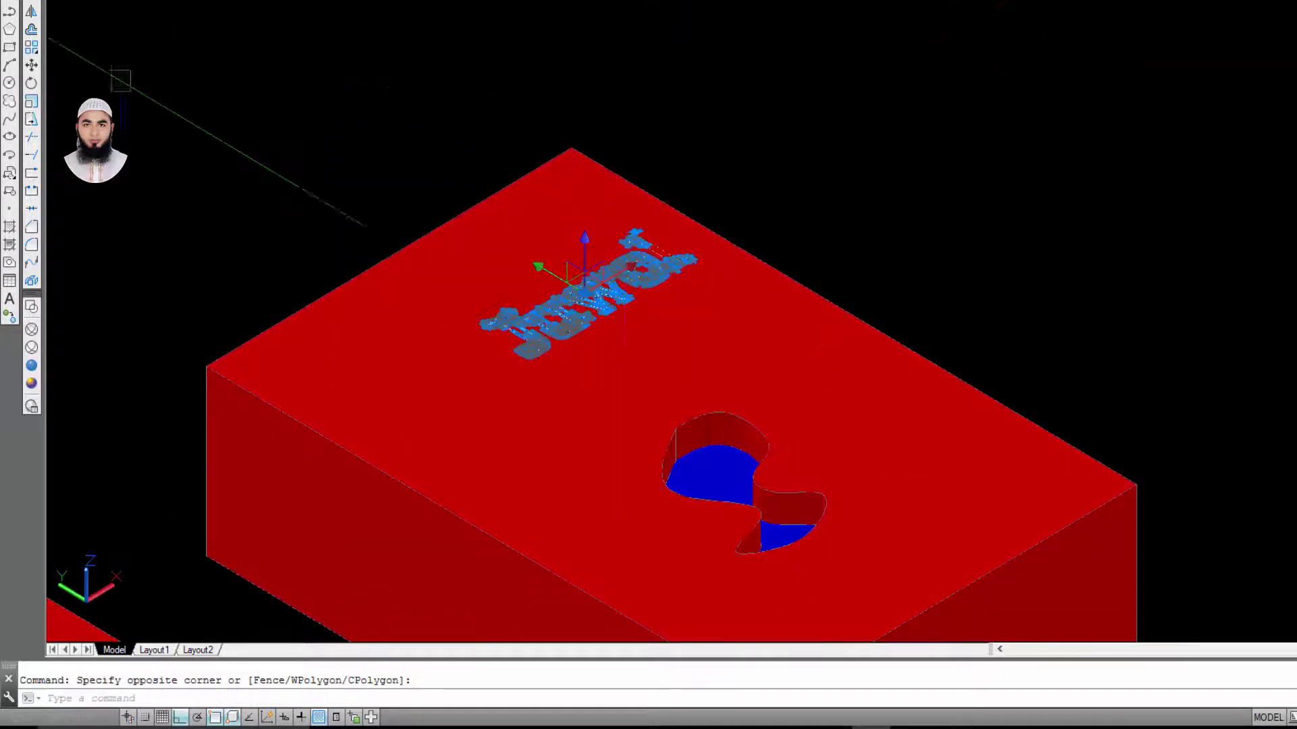
click(37, 2)
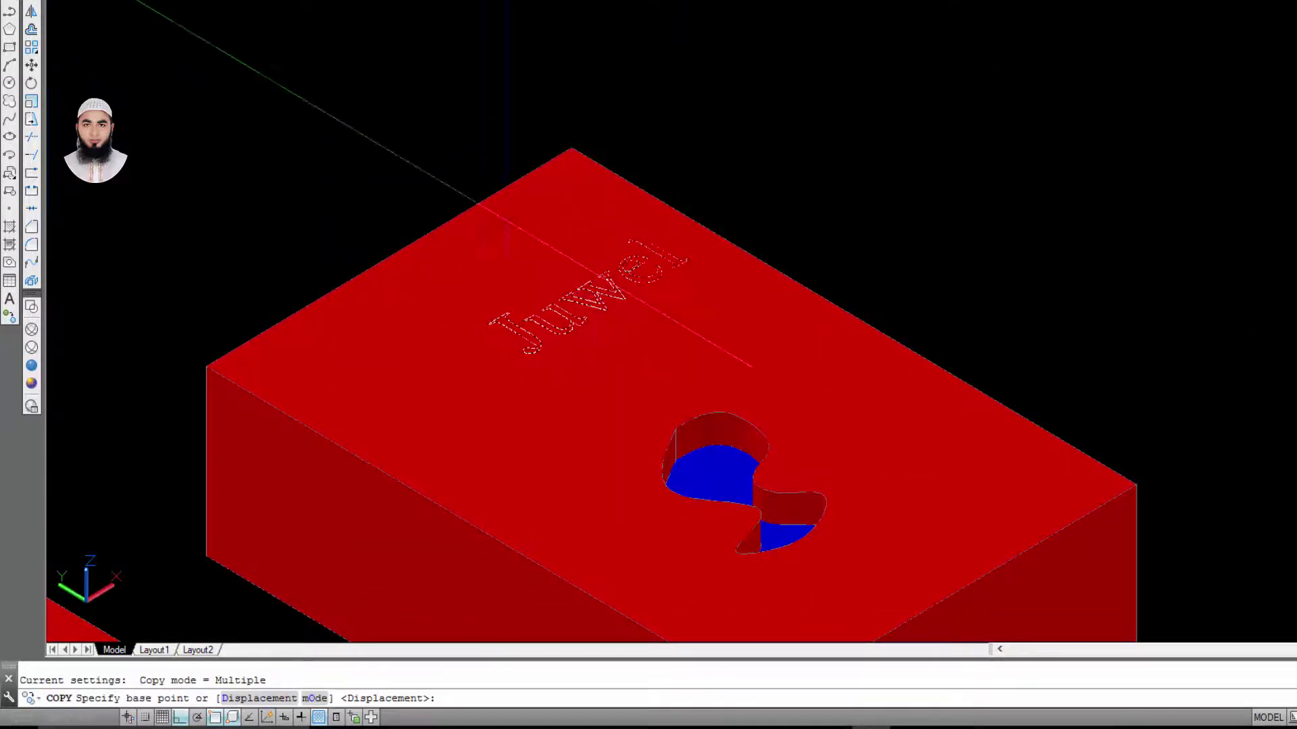
click(578, 282)
click(996, 29)
key(Escape)
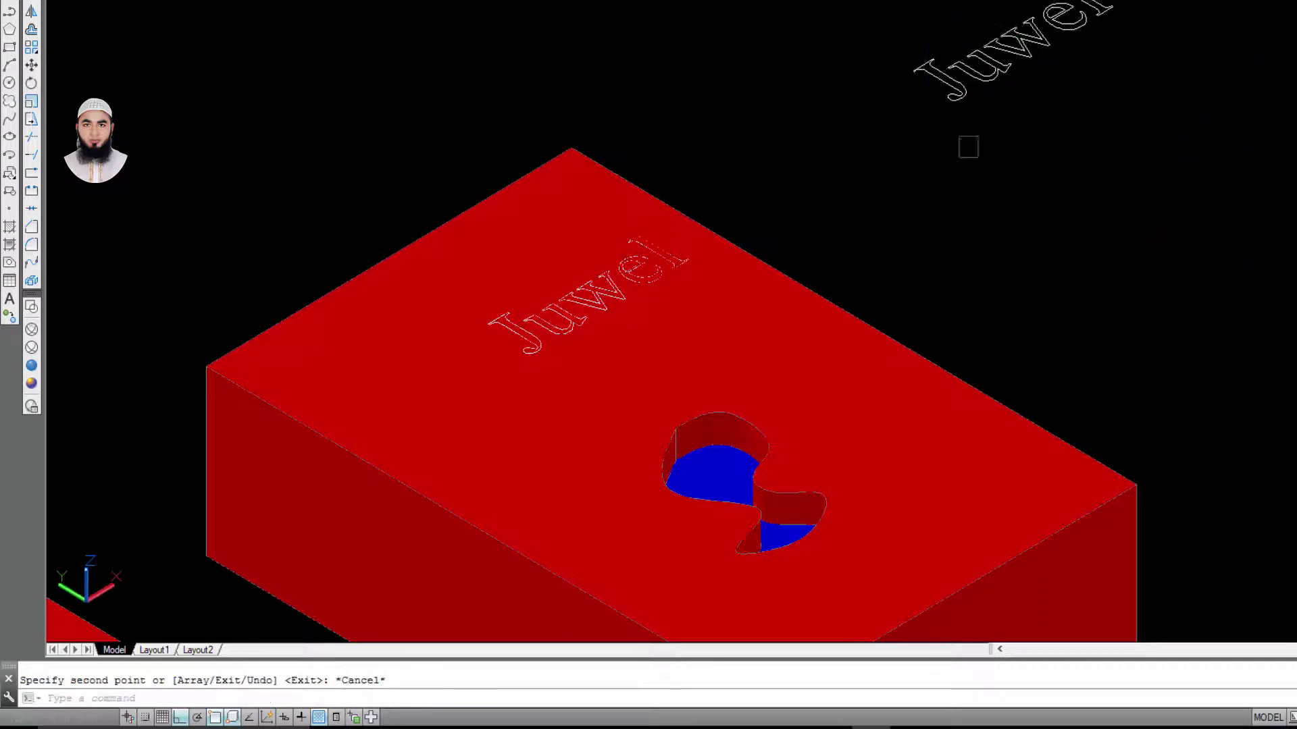
- Pan to the copied text and start the extrude command
middle_drag(971, 144, 784, 267)
scroll(989, 94, up, 3)
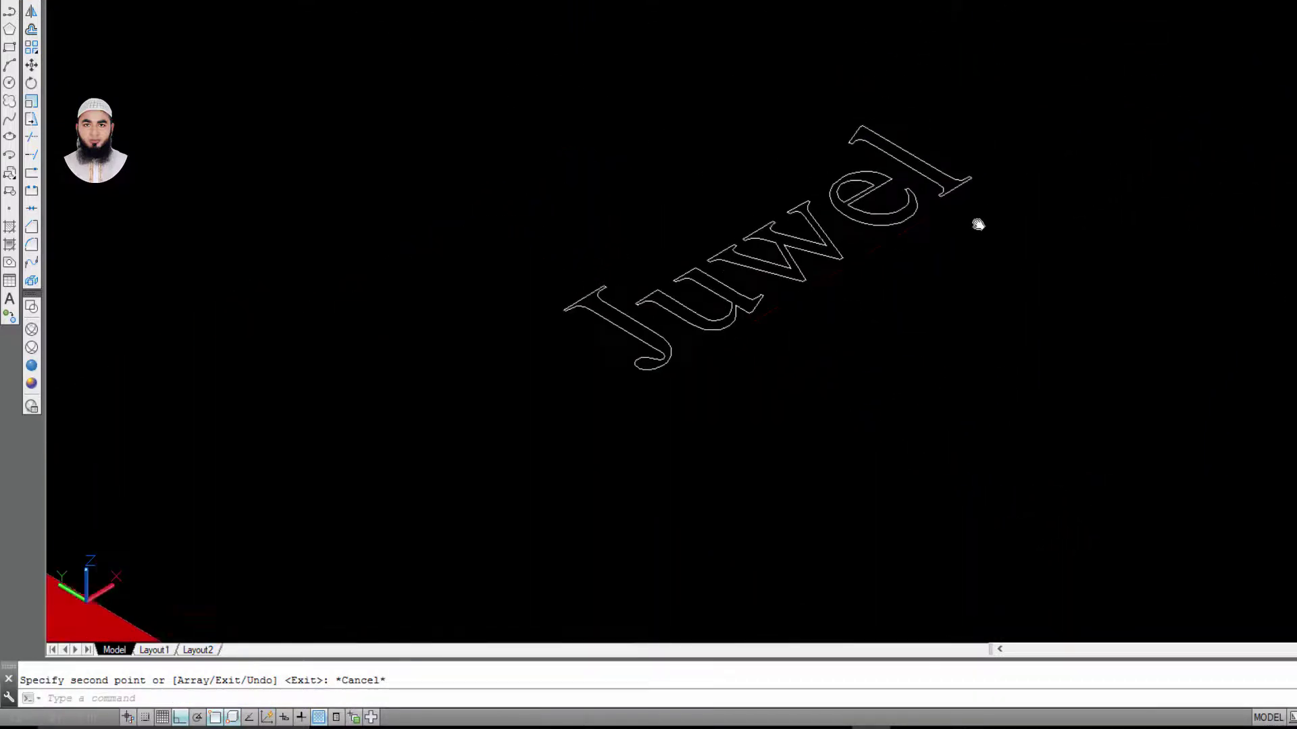
key(Escape)
text(e)
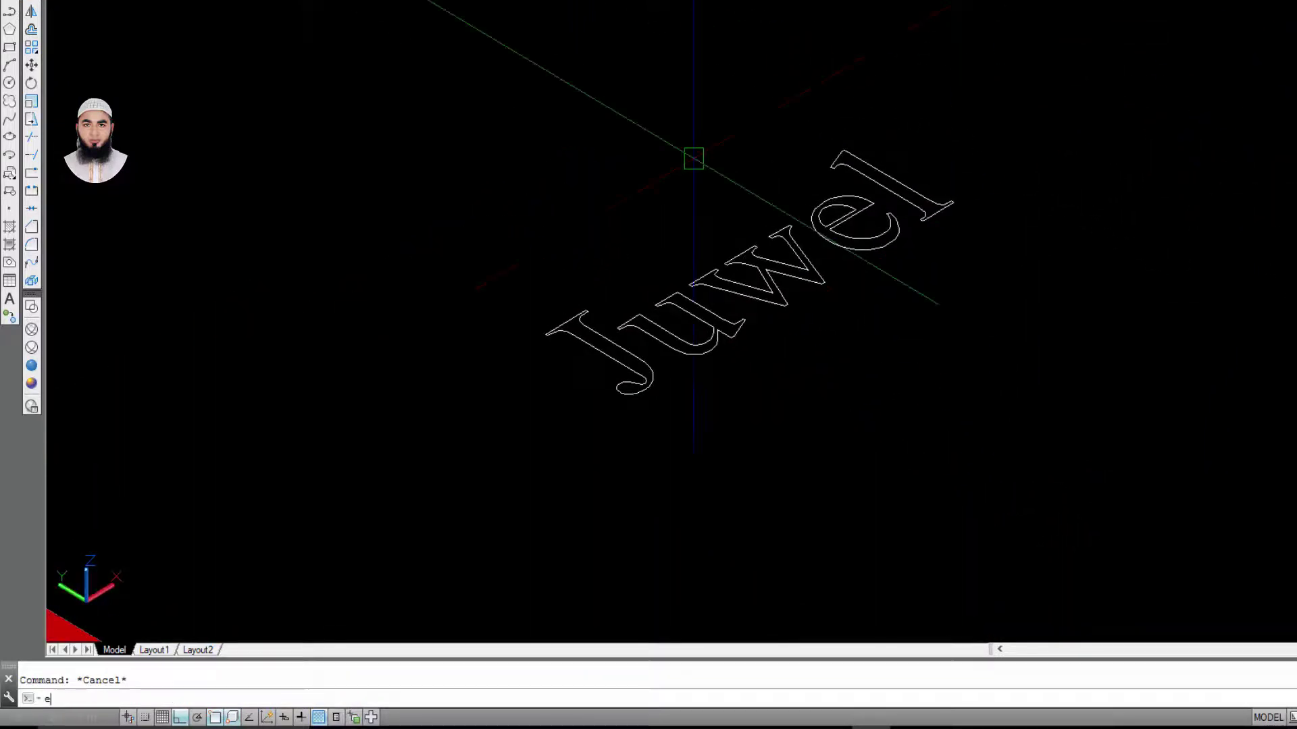
text(xt)
key(Return)
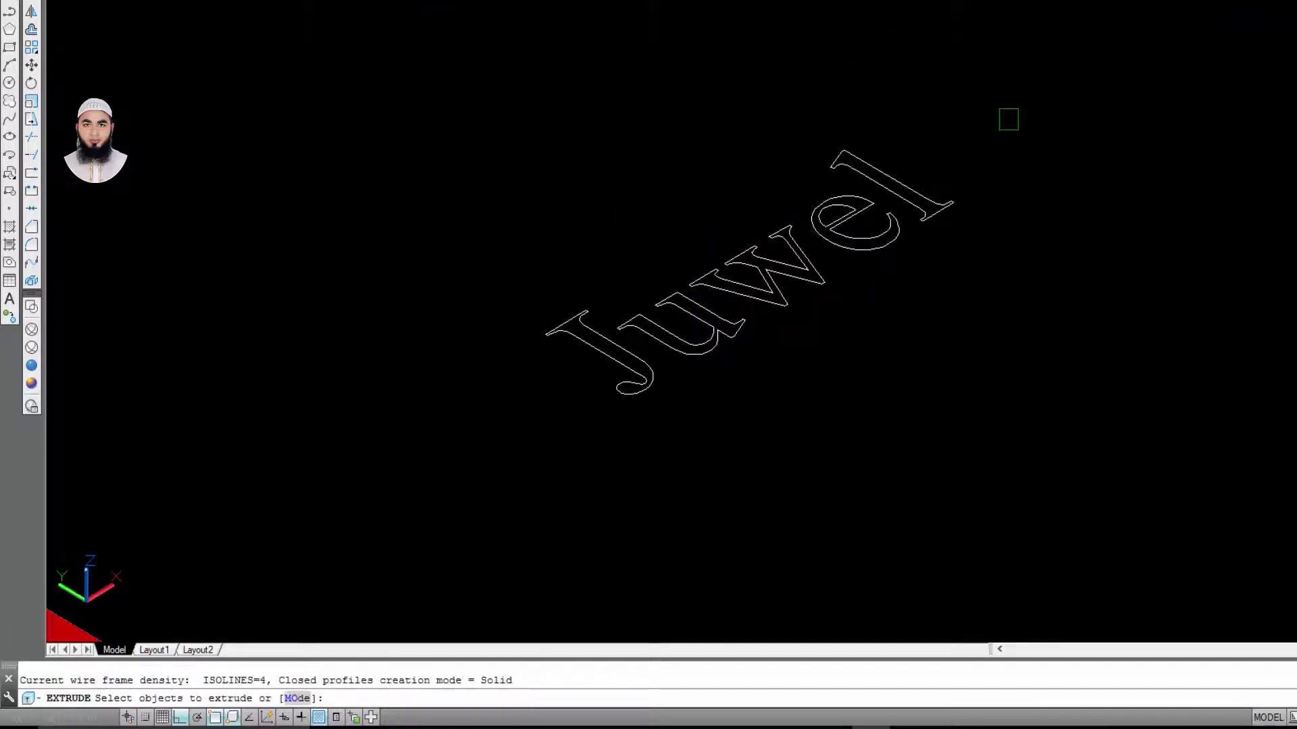
- Extrude the copied Juwel outlines upward into tall 3D letter solids
click(1009, 119)
click(538, 457)
key(Return)
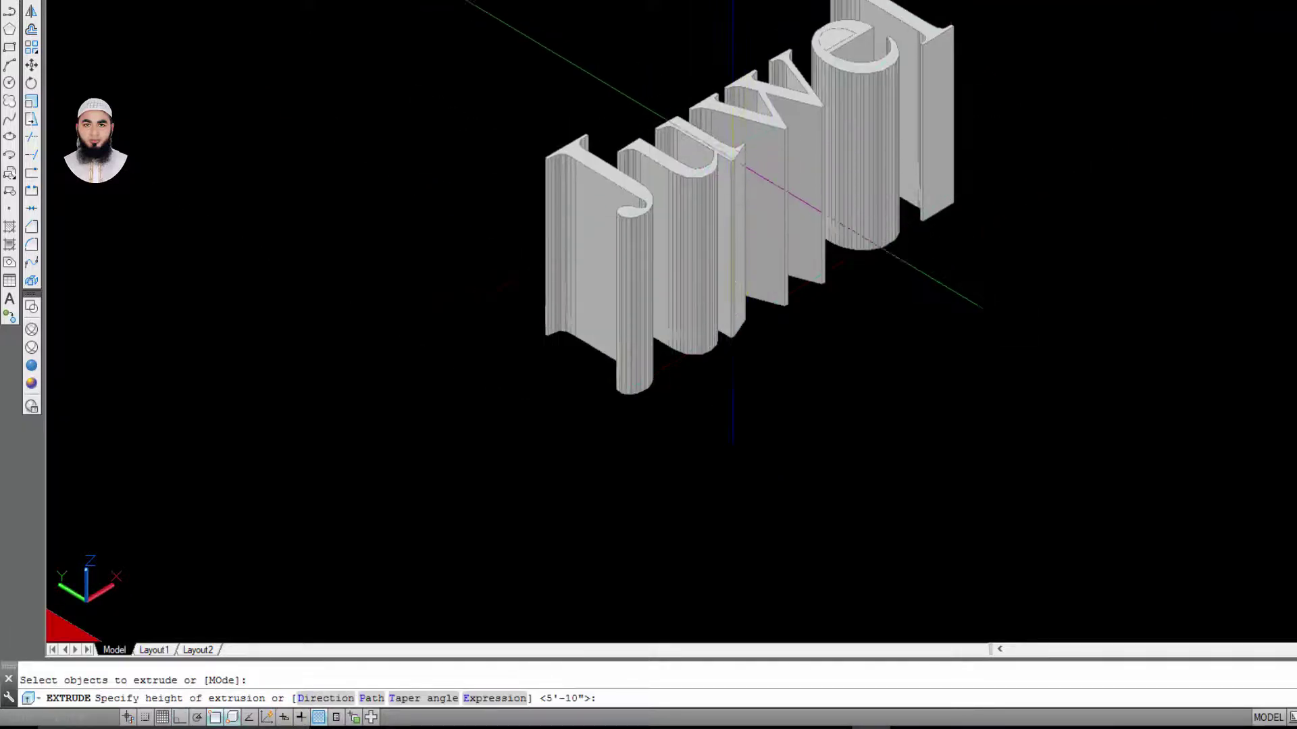
scroll(733, 158, up, 2)
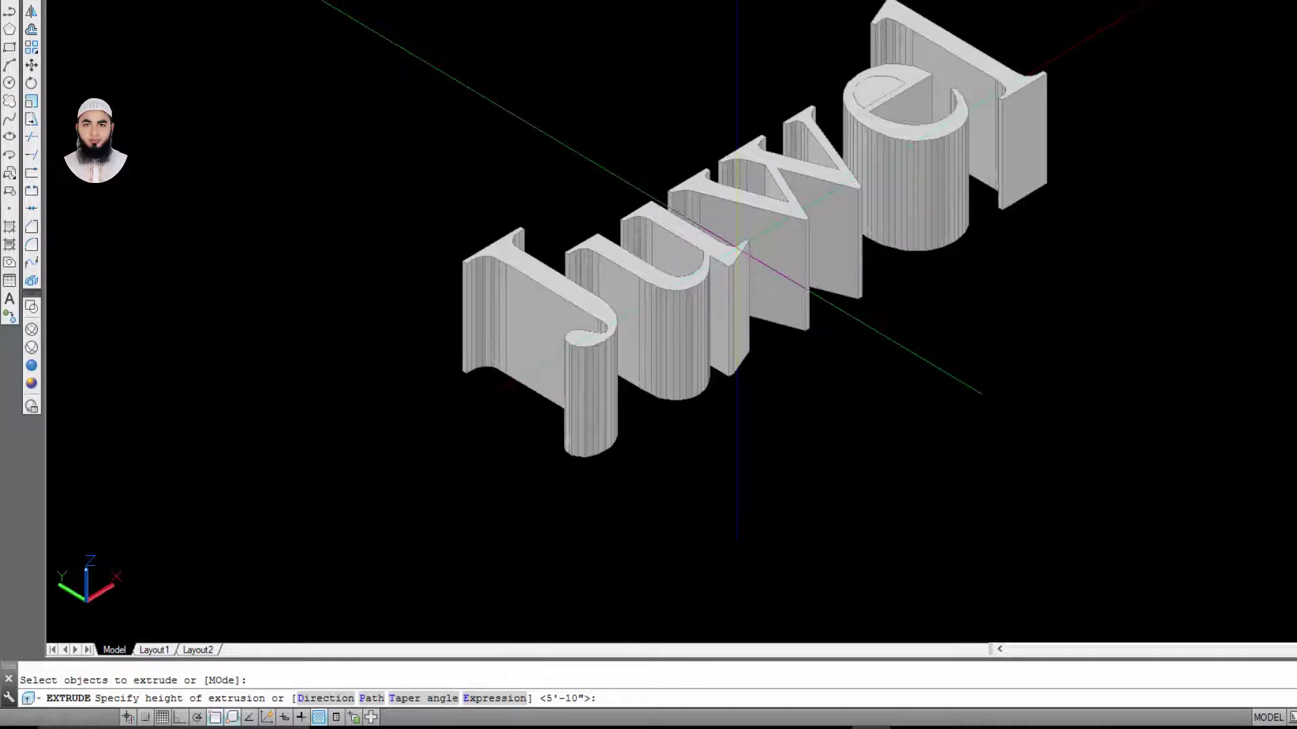
click(811, 324)
scroll(1100, 374, down, 3)
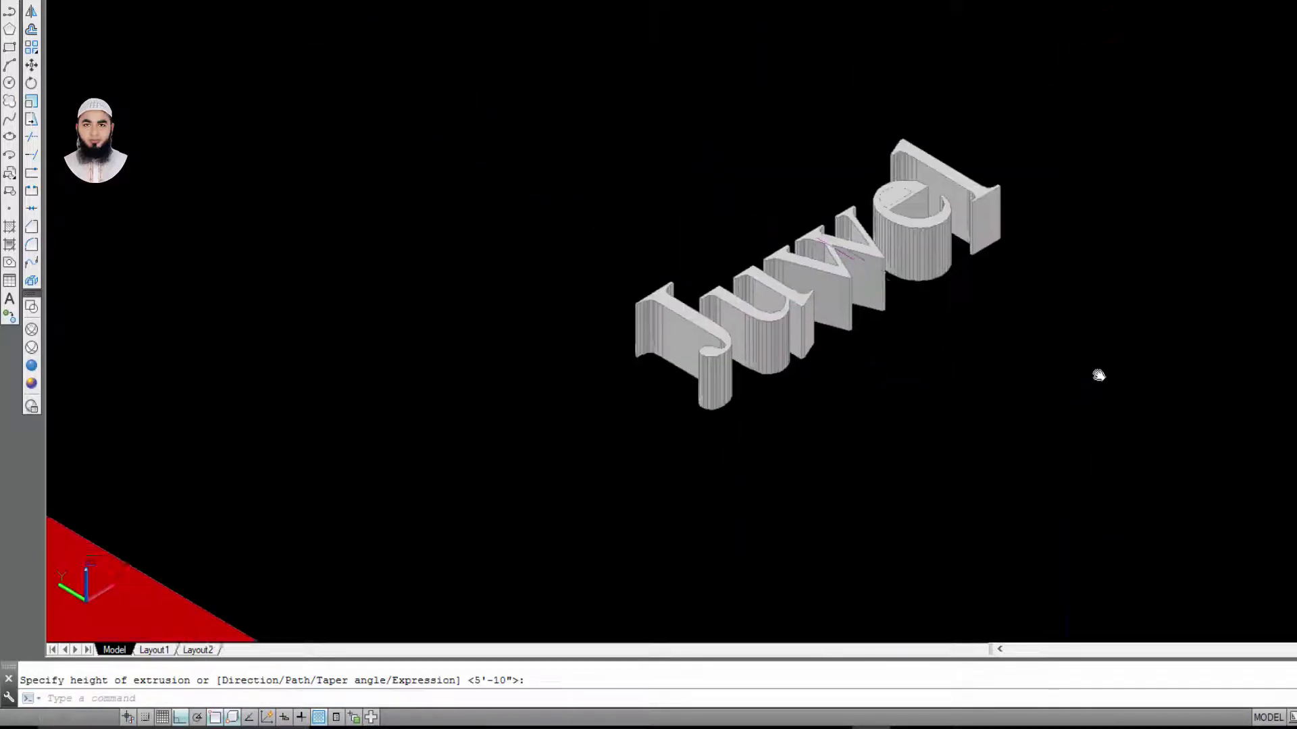
scroll(1122, 345, up, 2)
scroll(987, 249, down, 3)
- Delete the semicircular face inside the 'e', undo it, and reselect the letter solids
click(1189, 45)
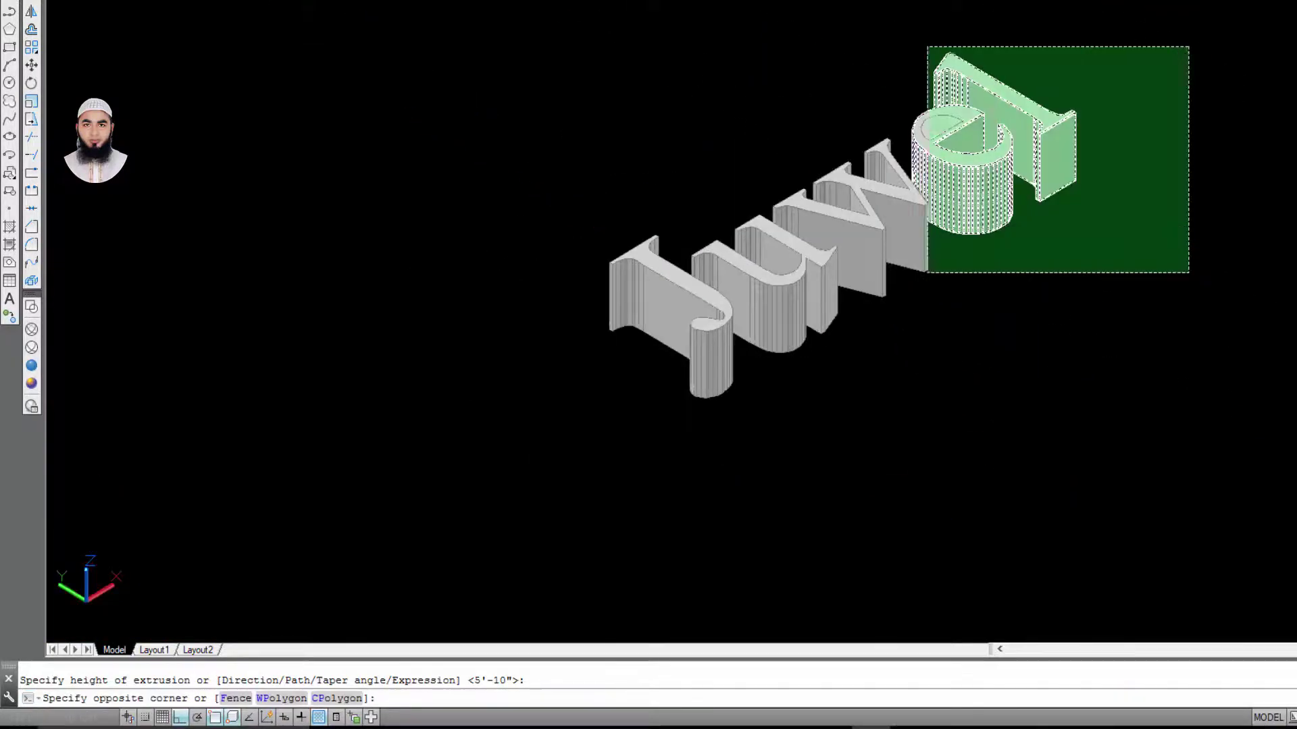
click(531, 483)
scroll(925, 108, up, 3)
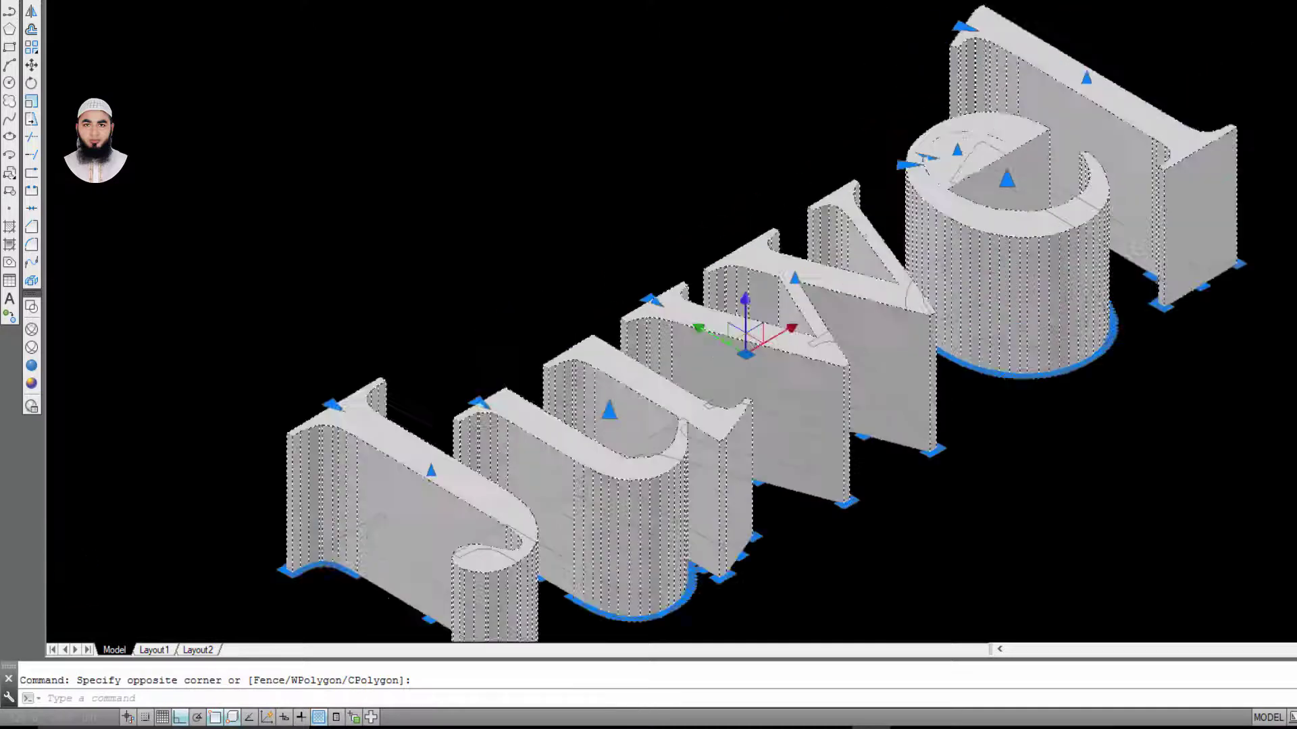
scroll(925, 108, up, 3)
key(Escape)
click(1019, 186)
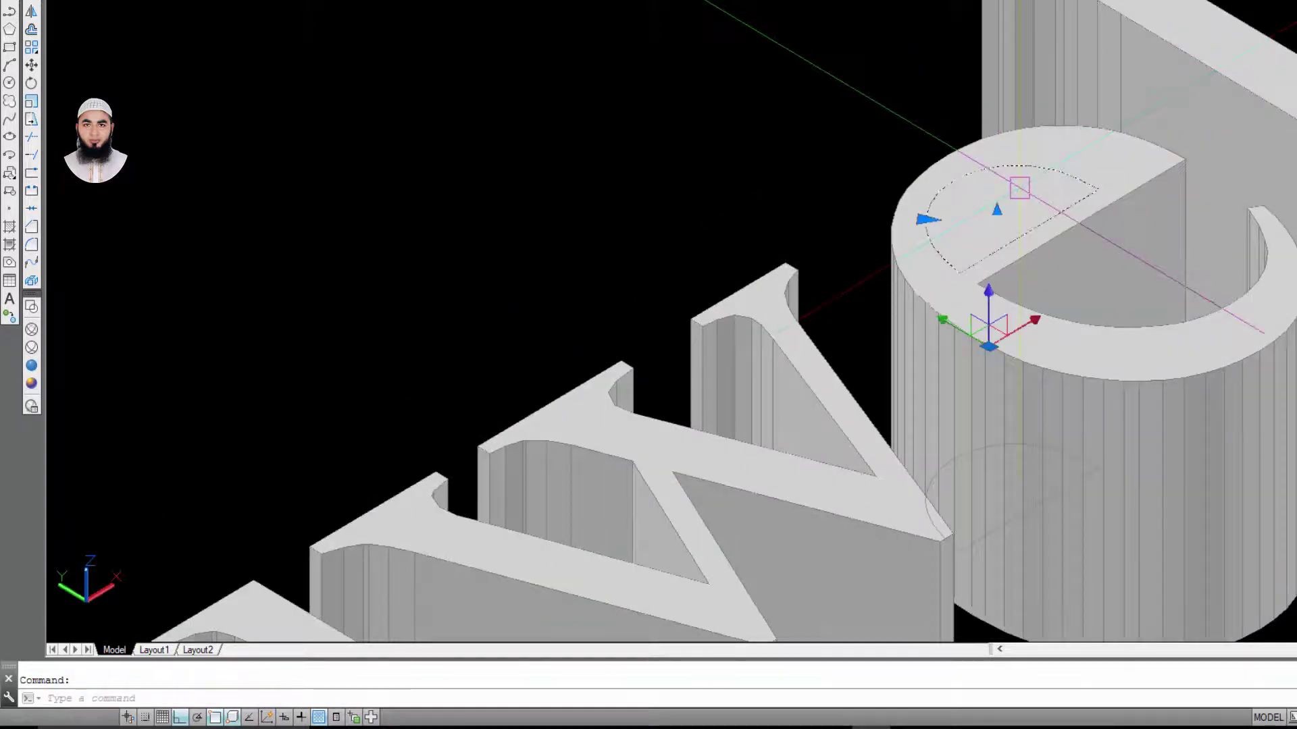
key(Delete)
key(ctrl+z)
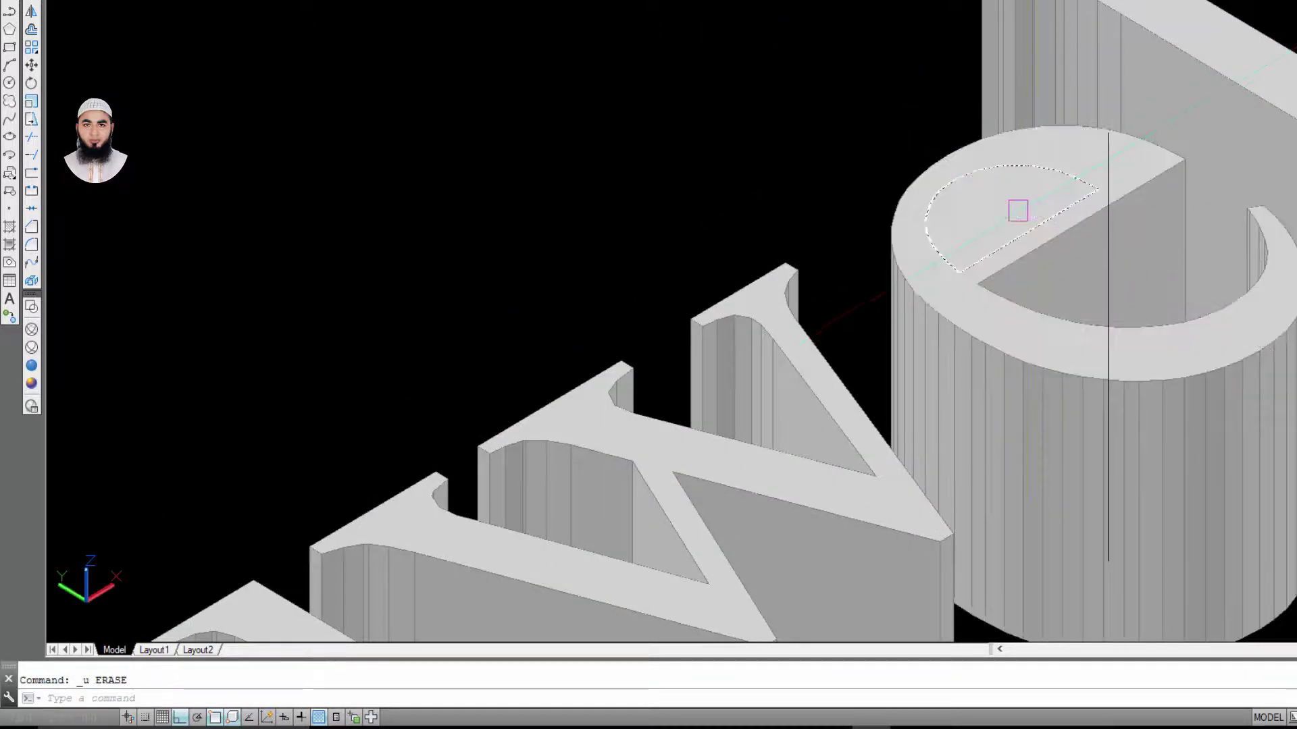
scroll(1015, 212, down, 5)
scroll(1081, 189, down, 2)
click(1121, 176)
click(806, 403)
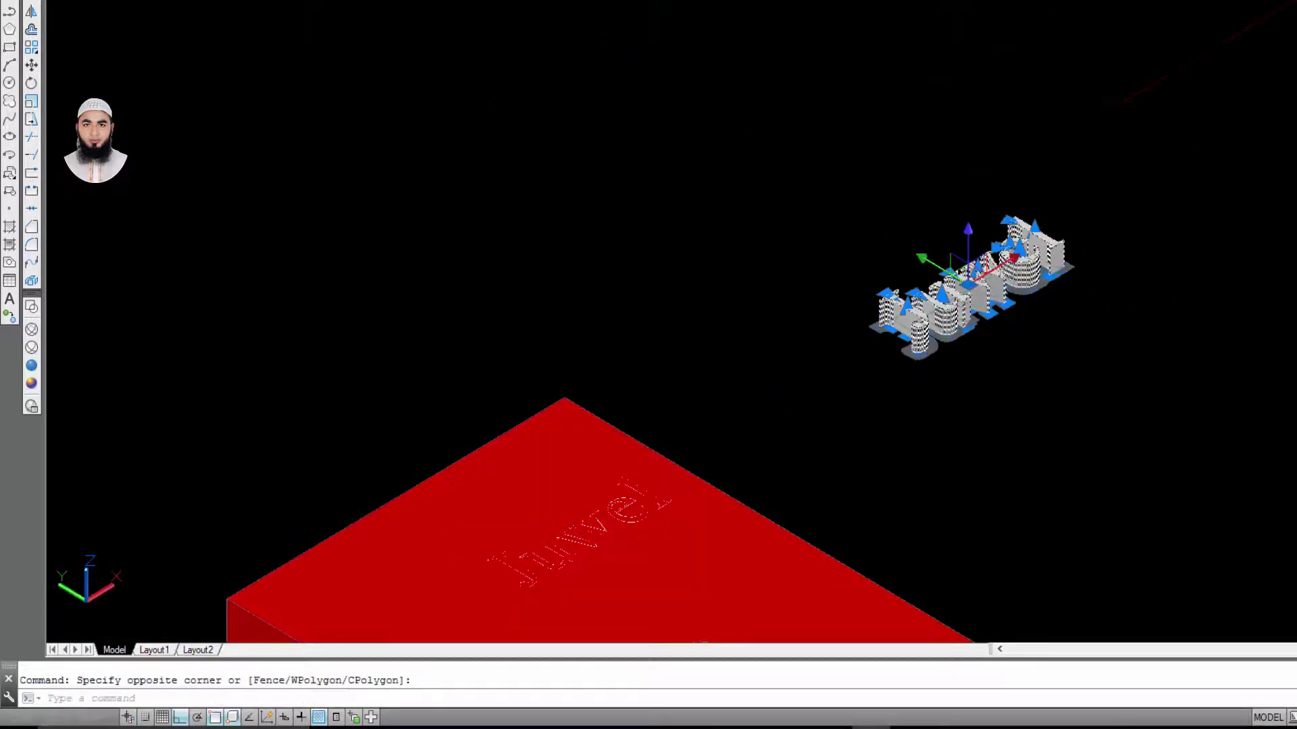
- Rotate the Juwel letter solids upright with 3DROTATE (3R)
text(3r)
key(Return)
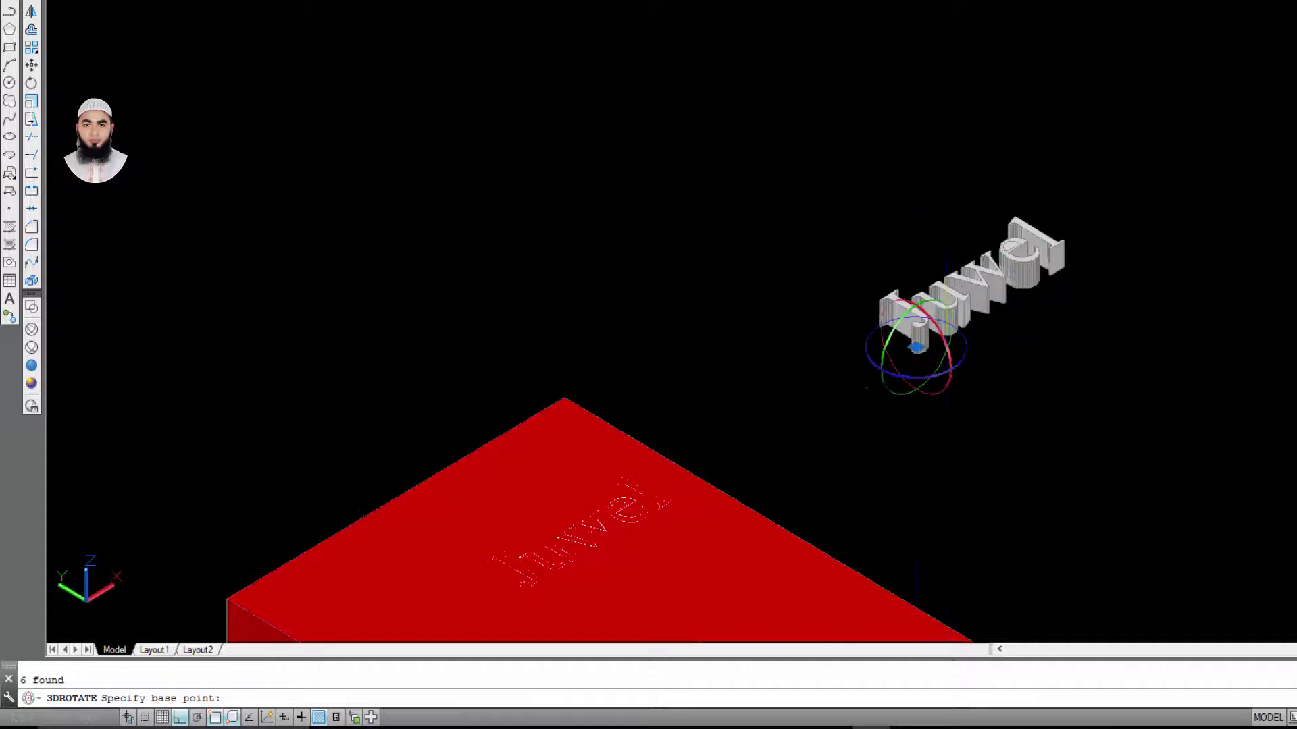
click(944, 345)
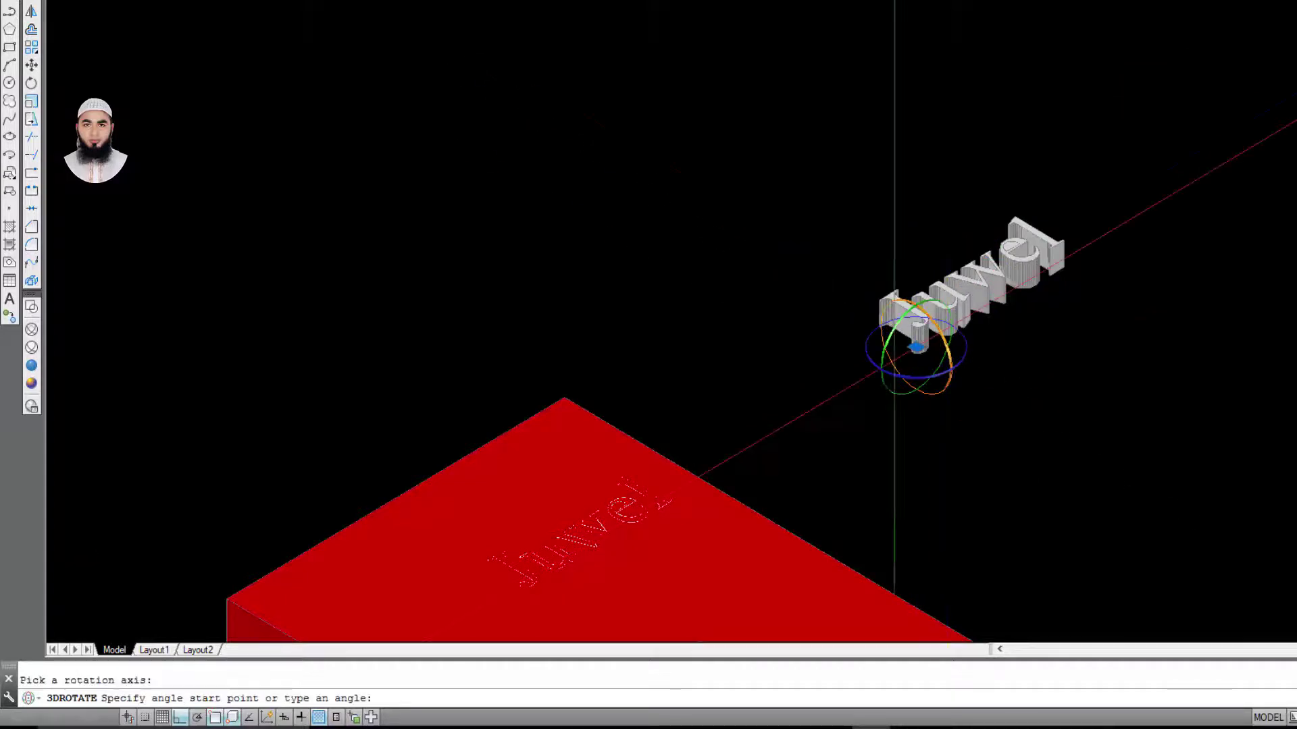
click(916, 81)
click(1016, 154)
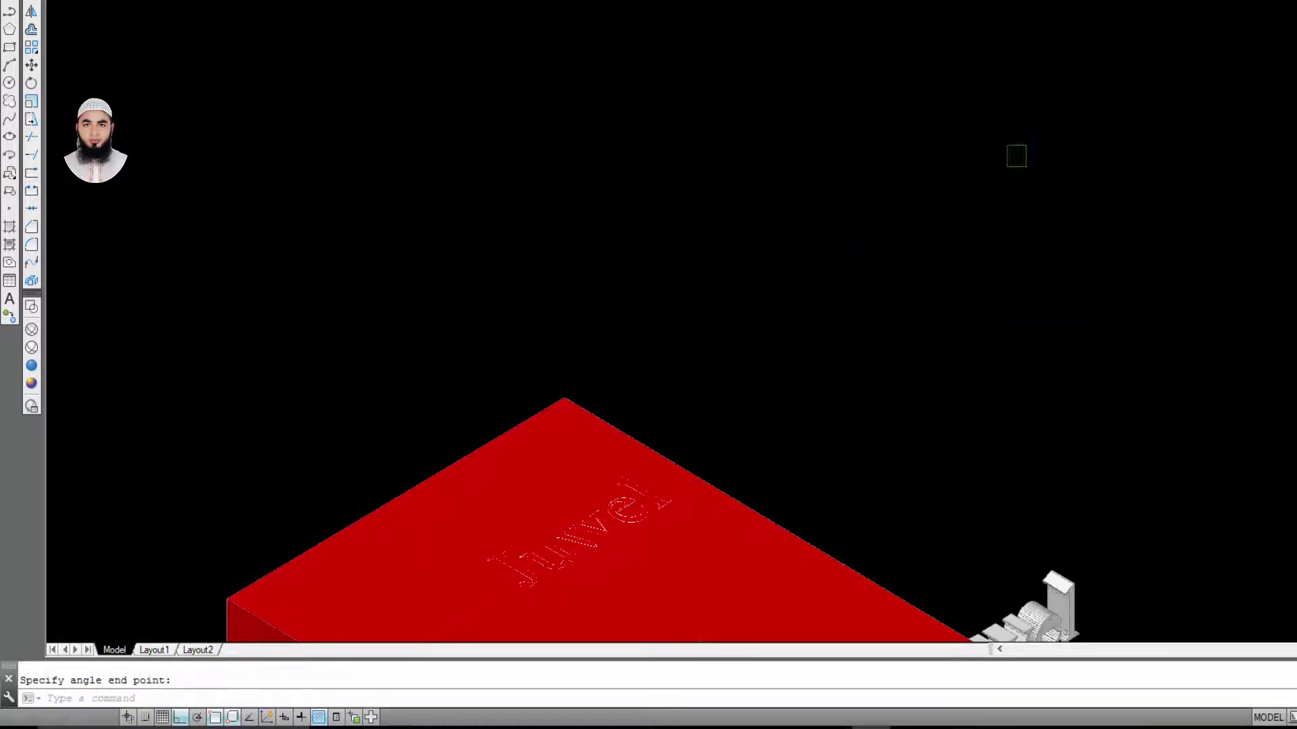
scroll(932, 14, up, 3)
scroll(878, 135, up, 3)
middle_drag(878, 135, 846, 270)
scroll(846, 270, down, 2)
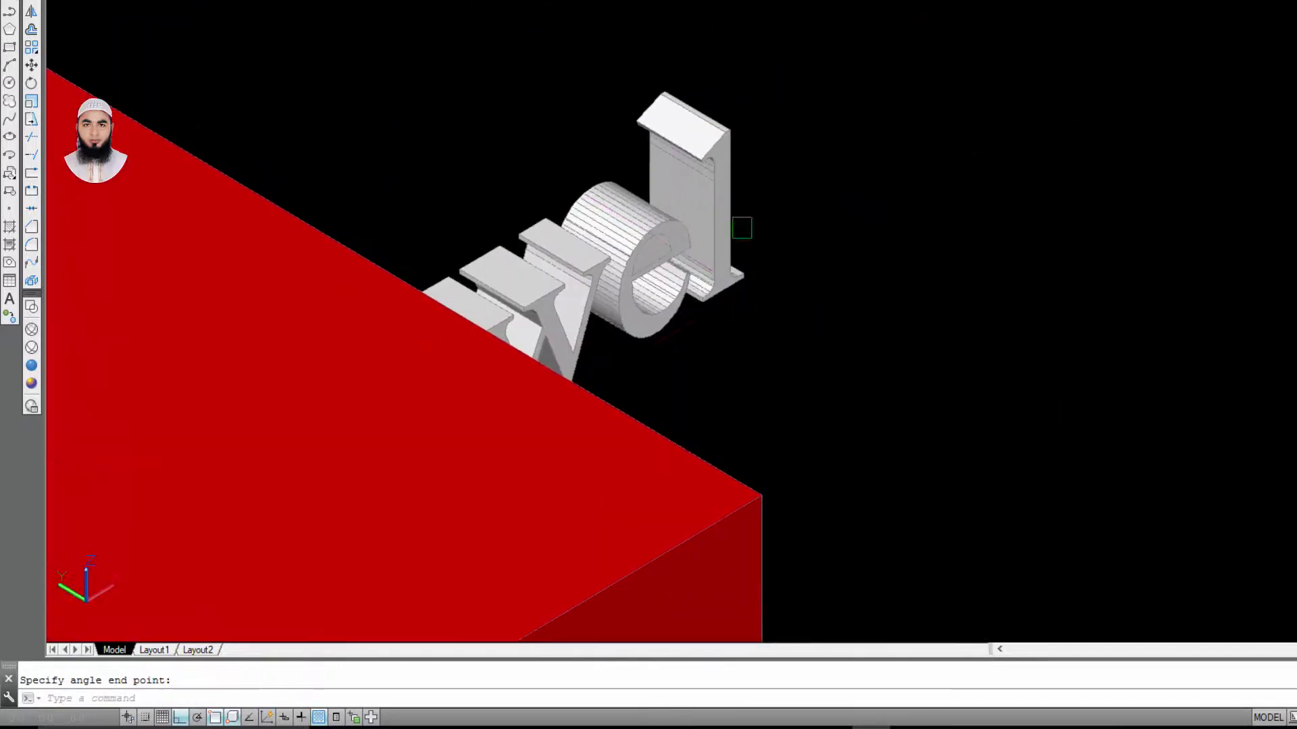
scroll(743, 236, up, 3)
scroll(838, 252, down, 2)
scroll(838, 253, down, 2)
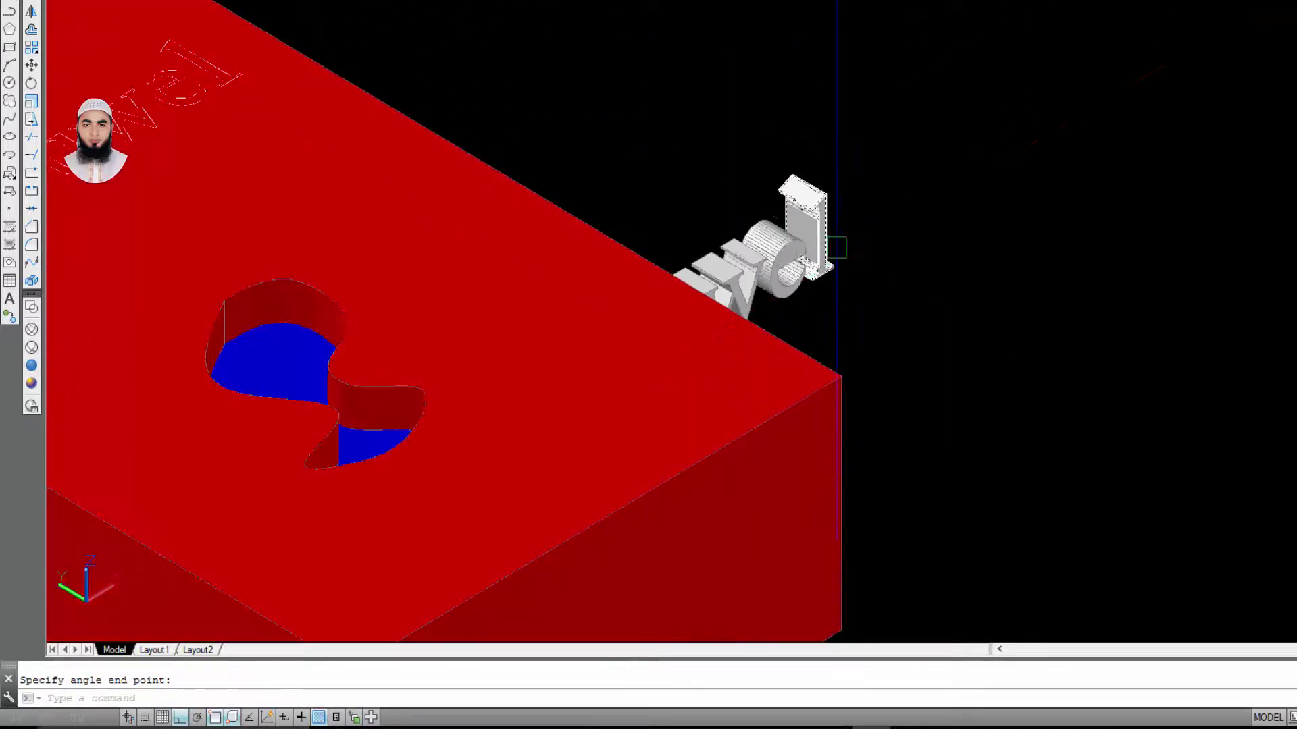
- Select the upright letters and move them into open space beside the box
click(426, 43)
click(1119, 503)
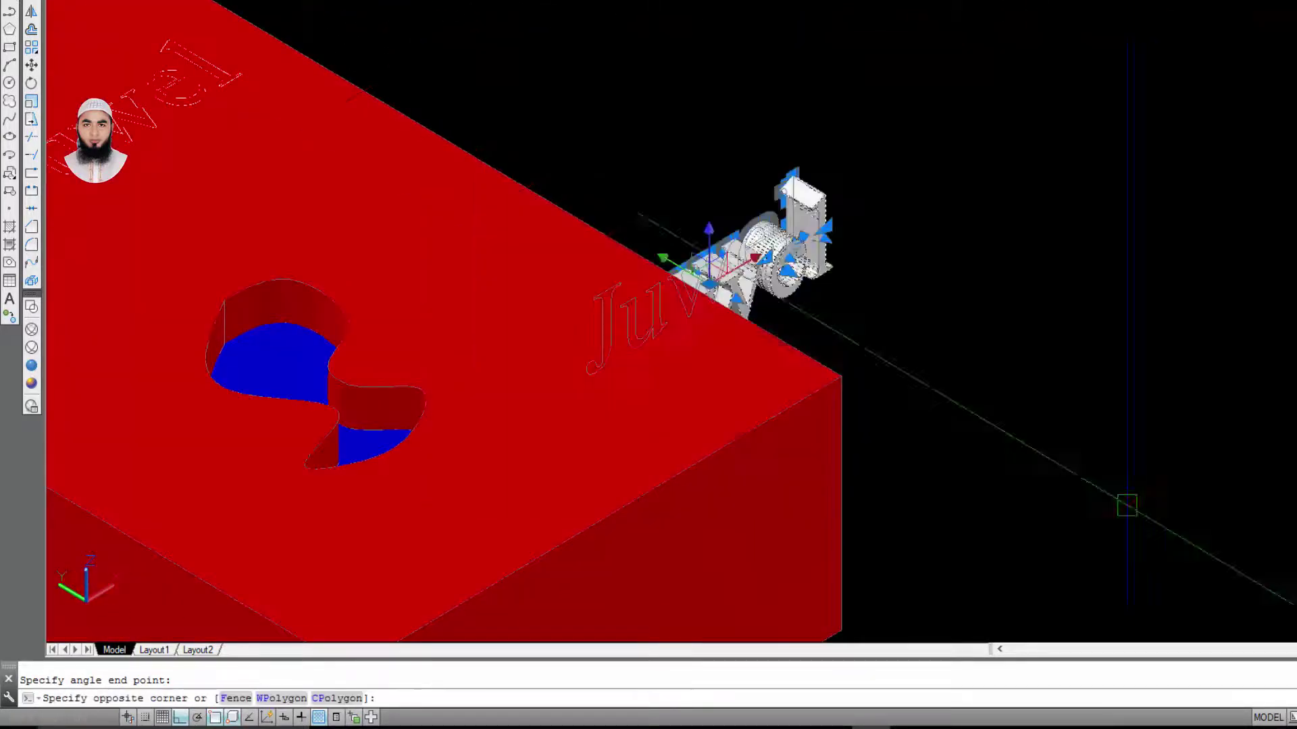
middle_drag(1046, 420, 708, 403)
text(m)
key(Return)
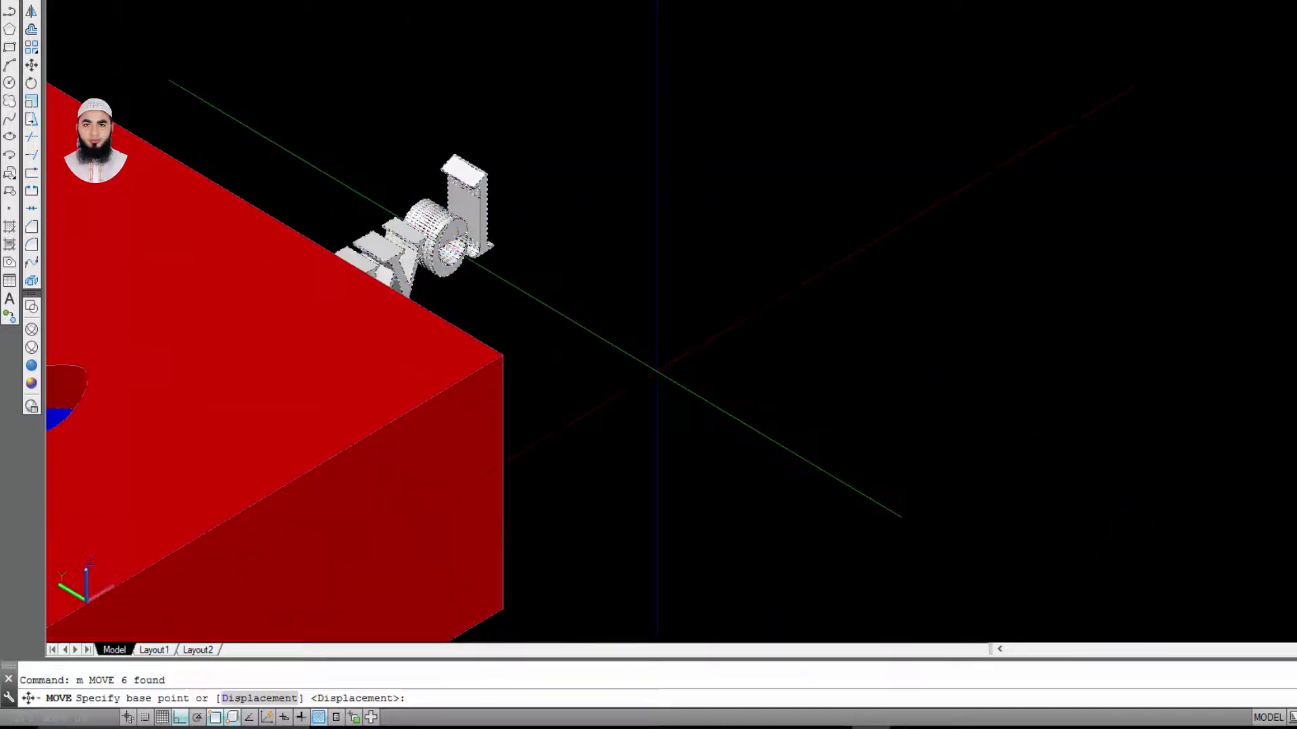
click(660, 369)
middle_drag(1201, 347, 1271, 396)
scroll(512, 270, down, 3)
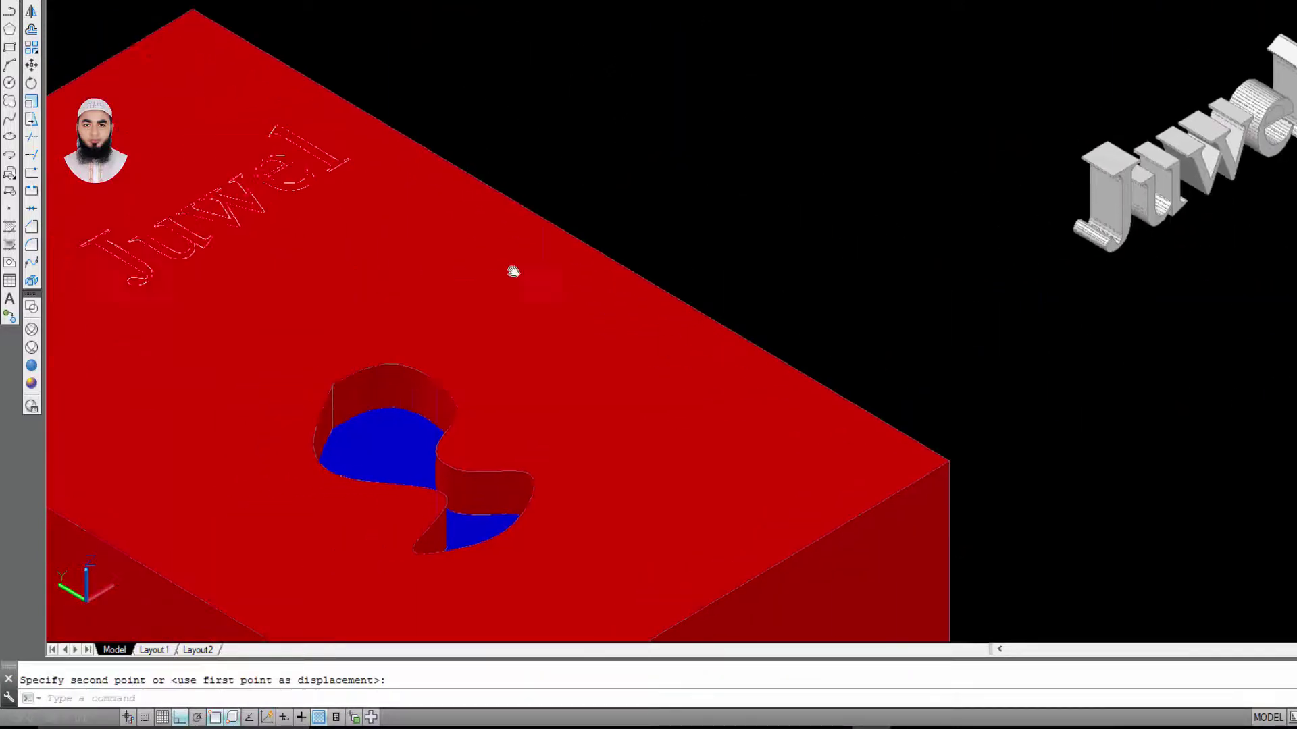
scroll(512, 270, up, 2)
scroll(513, 270, up, 2)
scroll(512, 270, down, 3)
key(Escape)
- Pan and zoom to bring the red box top with the Juwel outline into view
middle_drag(462, 194, 631, 130)
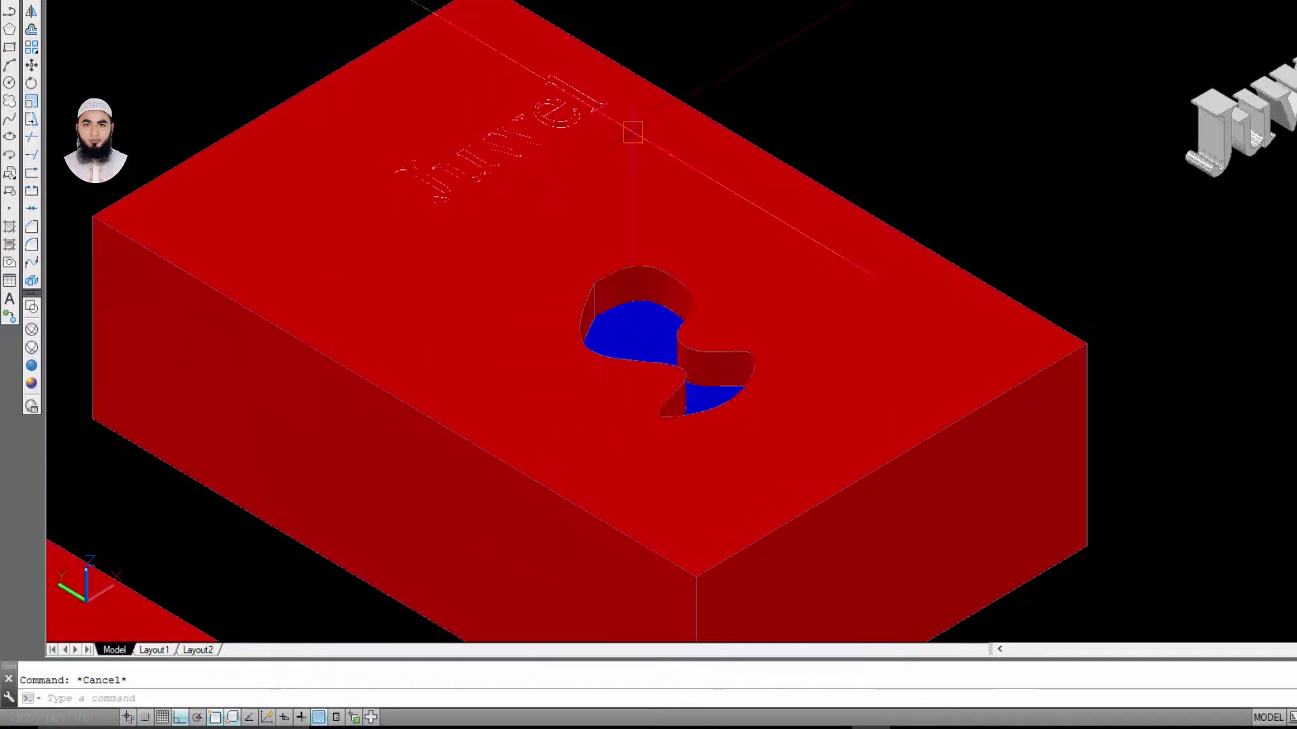
middle_drag(776, 101, 733, 147)
scroll(733, 147, up, 2)
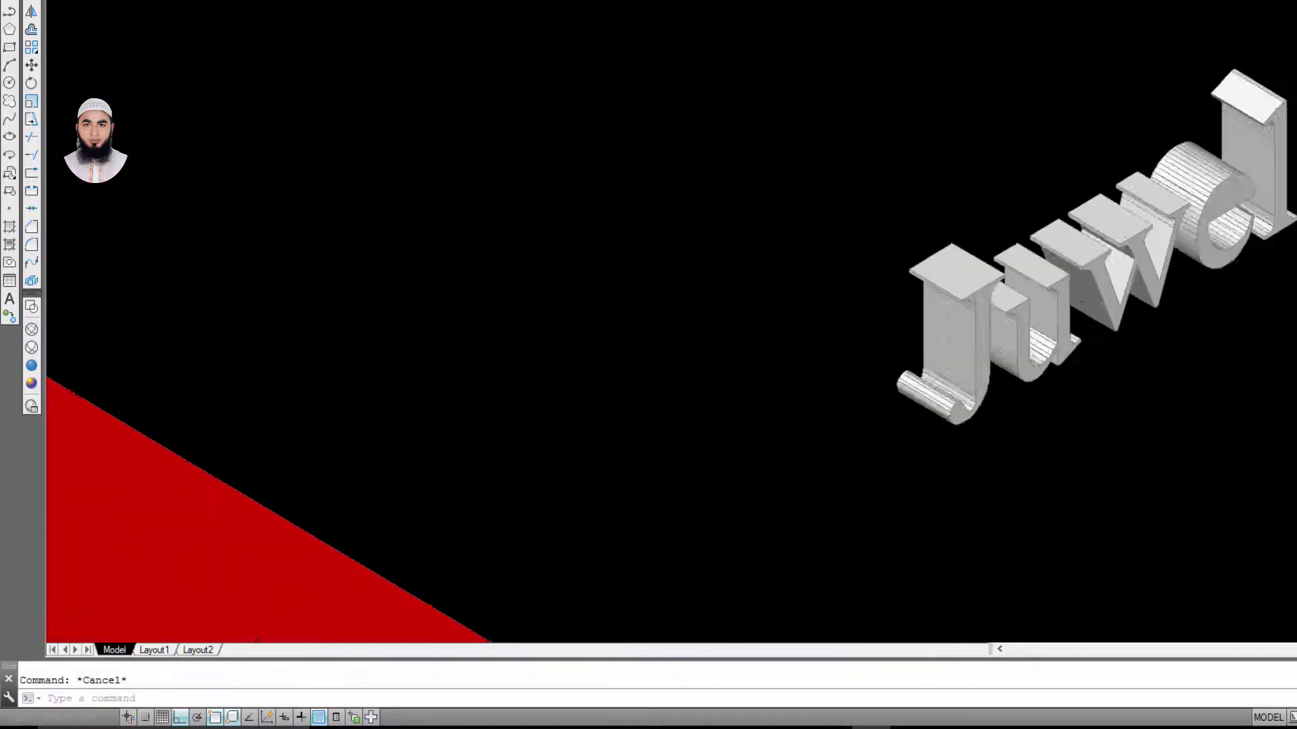
scroll(1071, 194, up, 2)
scroll(947, 211, down, 2)
scroll(574, 254, up, 3)
scroll(574, 255, down, 3)
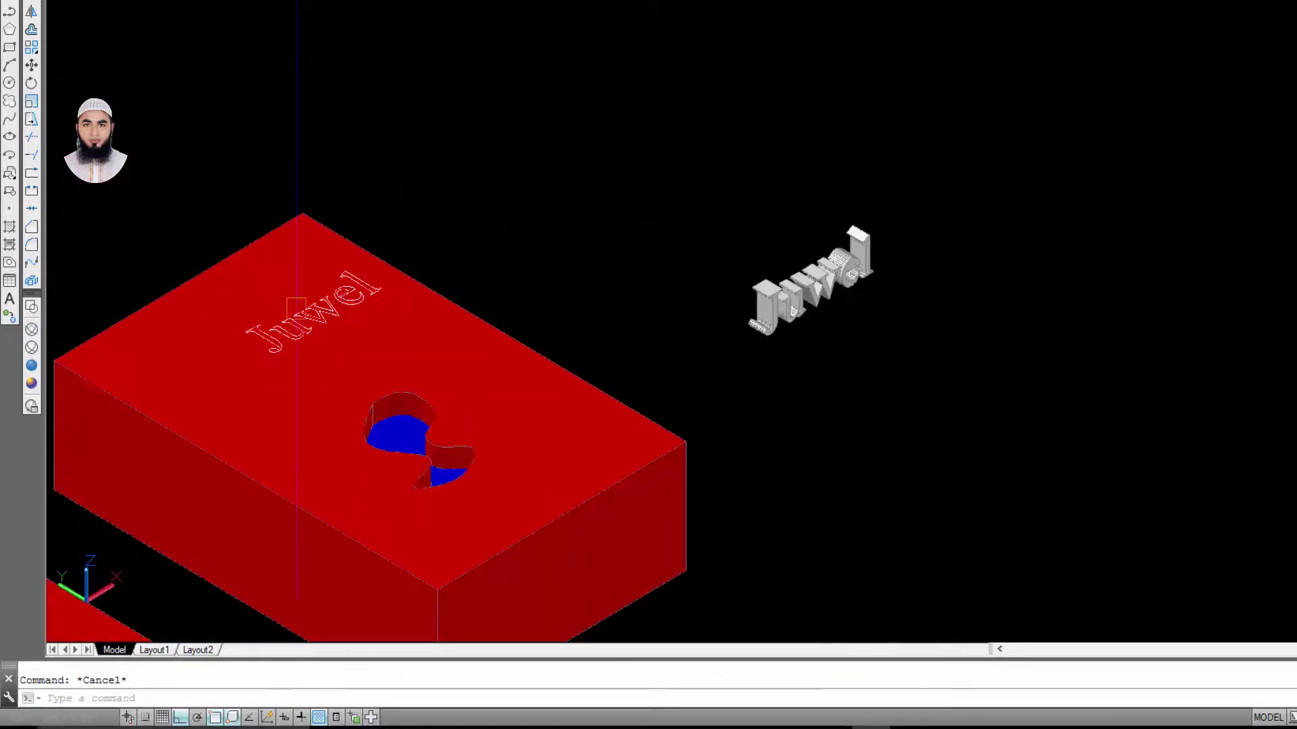
scroll(620, 209, up, 3)
scroll(620, 209, up, 1)
- Imprint the J letter outline onto the red box's top face, keeping the source curve
click(862, 4)
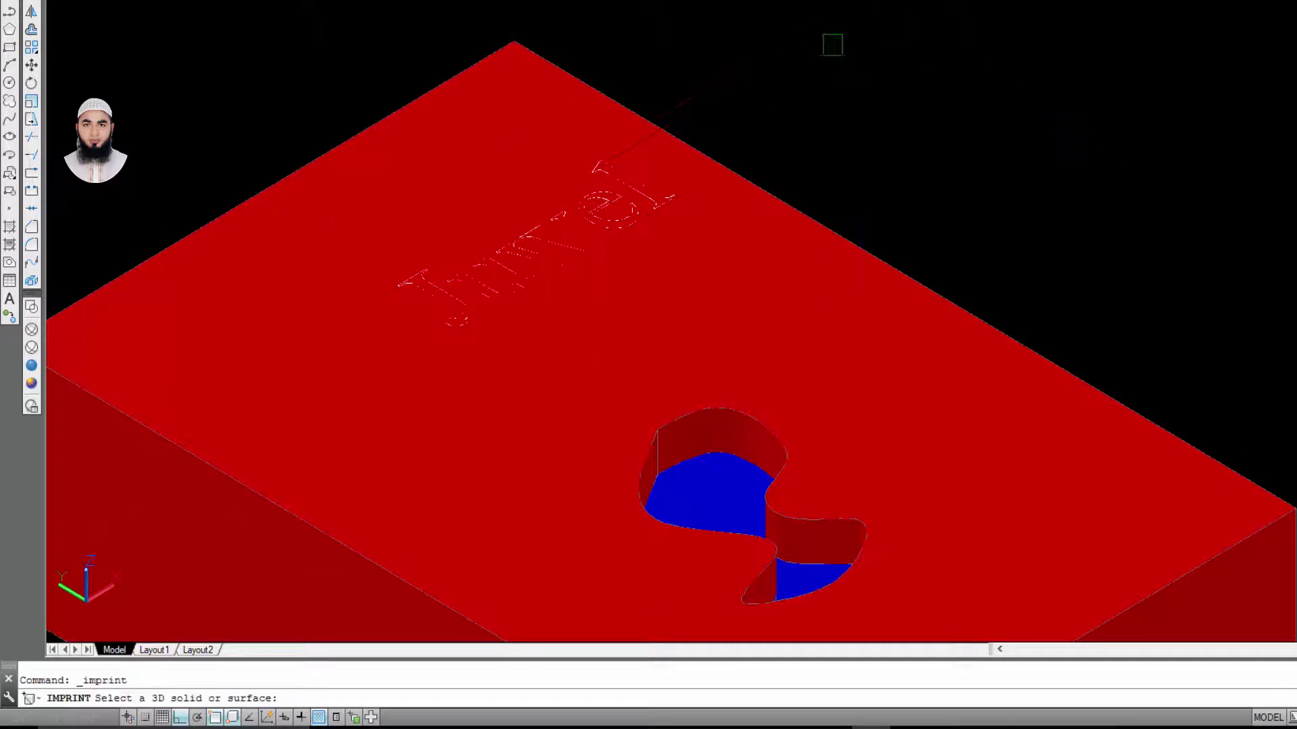
middle_drag(196, 409, 378, 375)
click(279, 373)
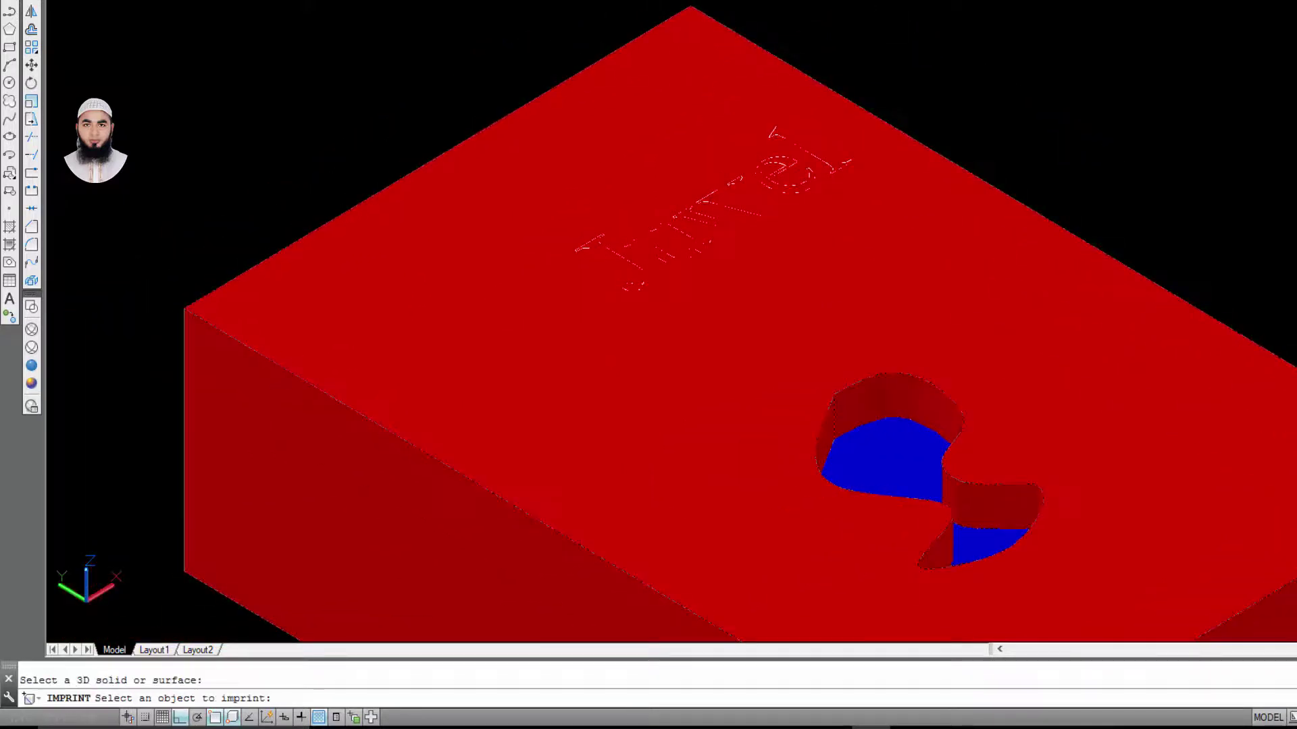
scroll(599, 286, up, 3)
scroll(675, 277, up, 2)
click(726, 211)
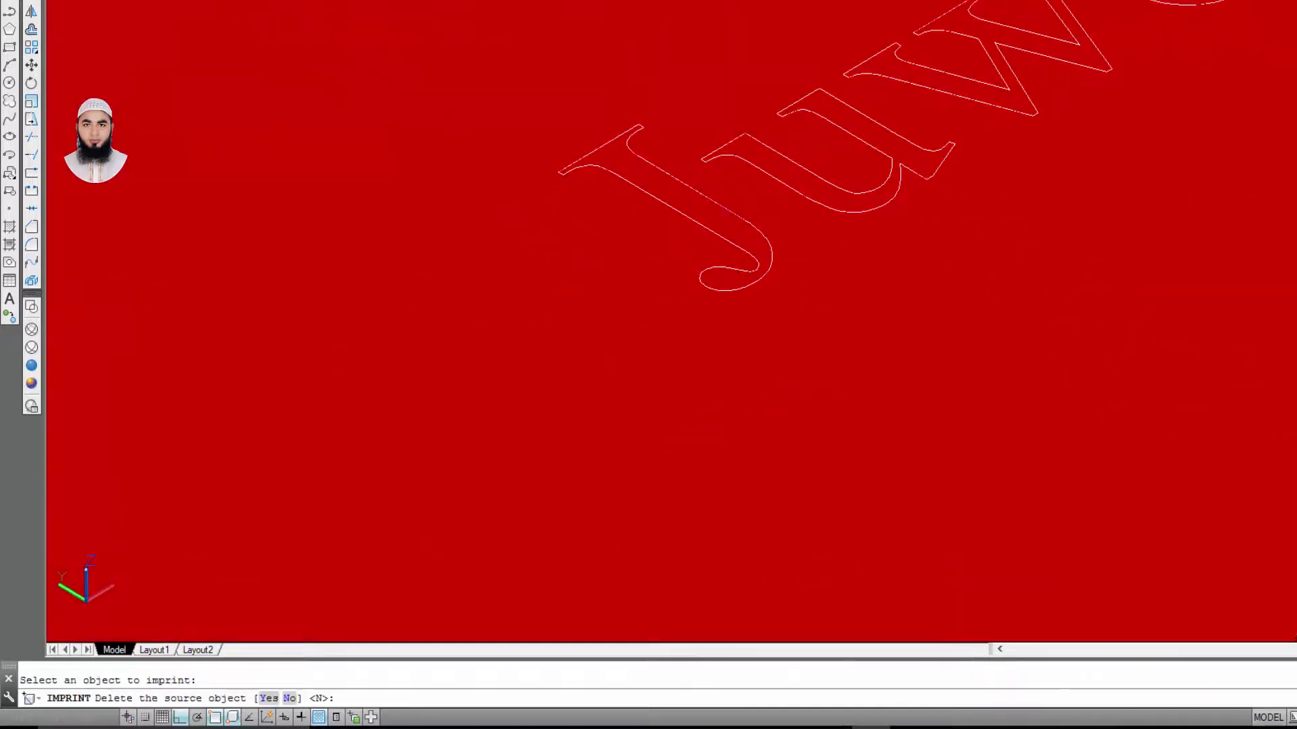
key(Return)
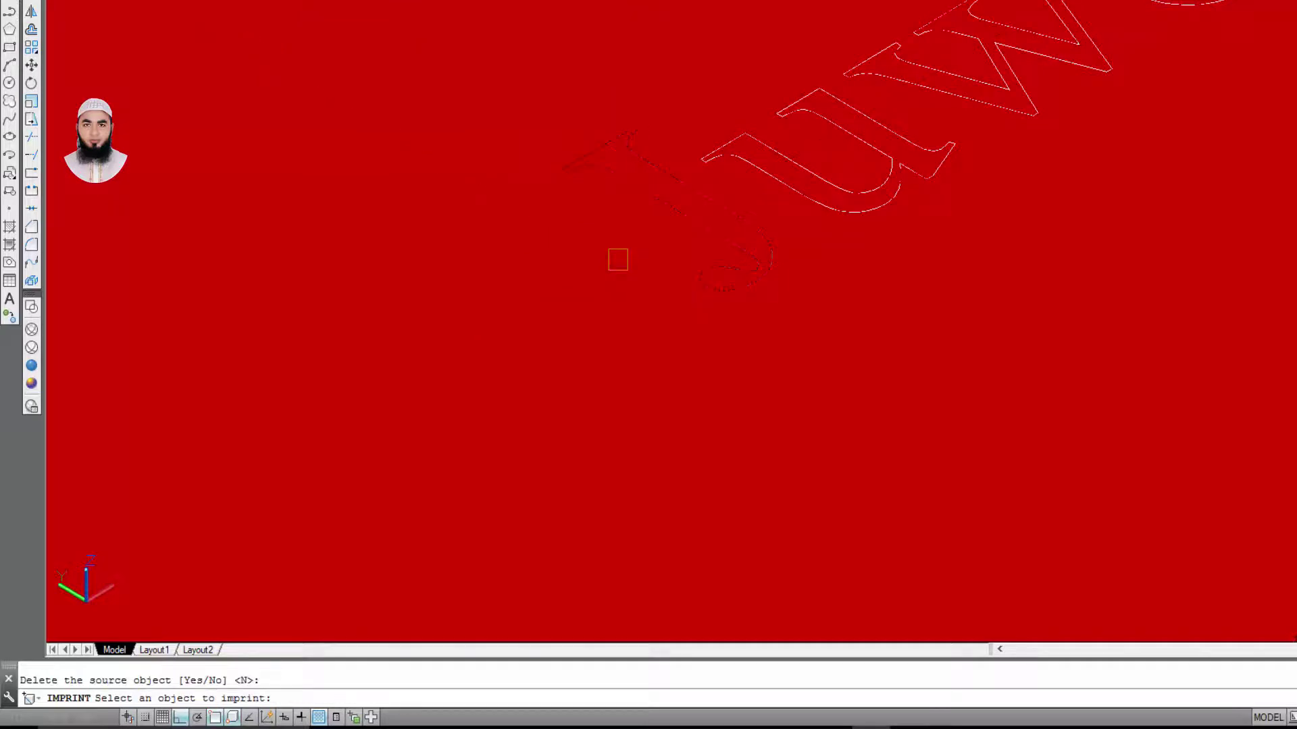
scroll(618, 260, down, 2)
key(Escape)
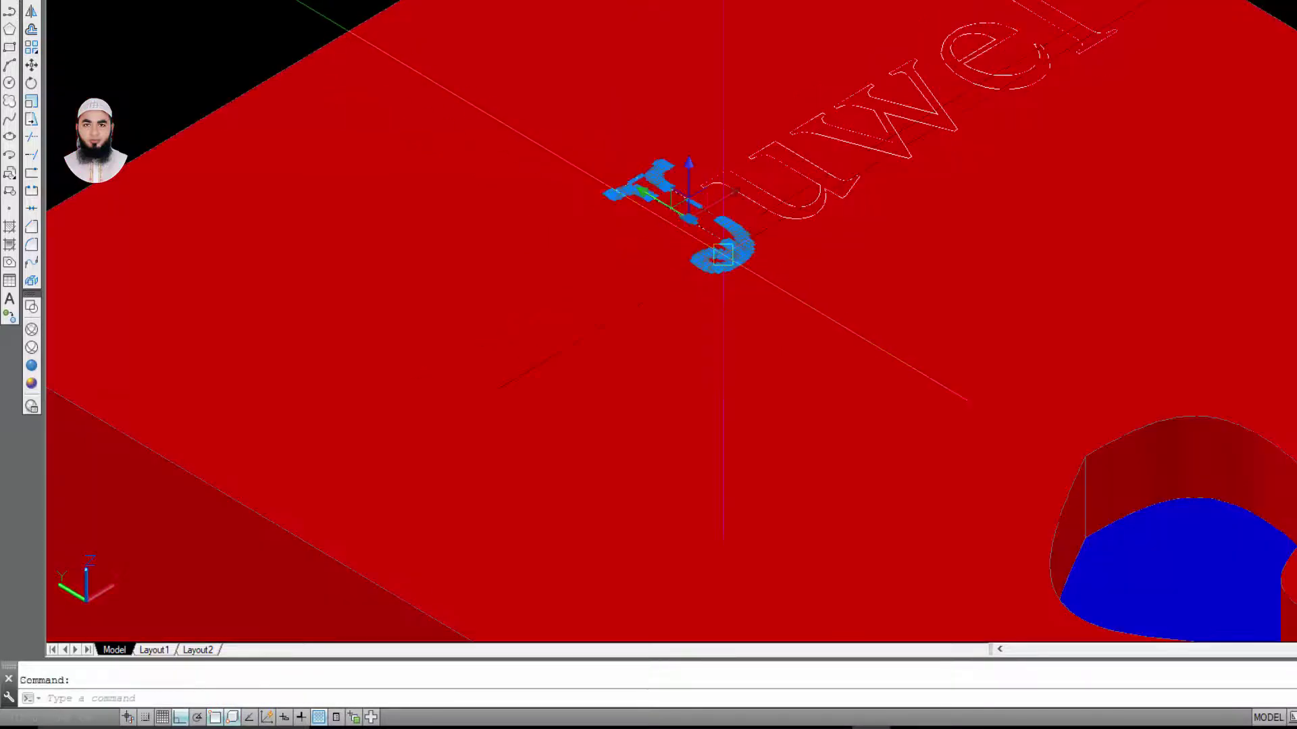
- Imprint the u and w letter outlines onto the red box, keeping the source curves
middle_drag(575, 233, 473, 233)
click(451, 208)
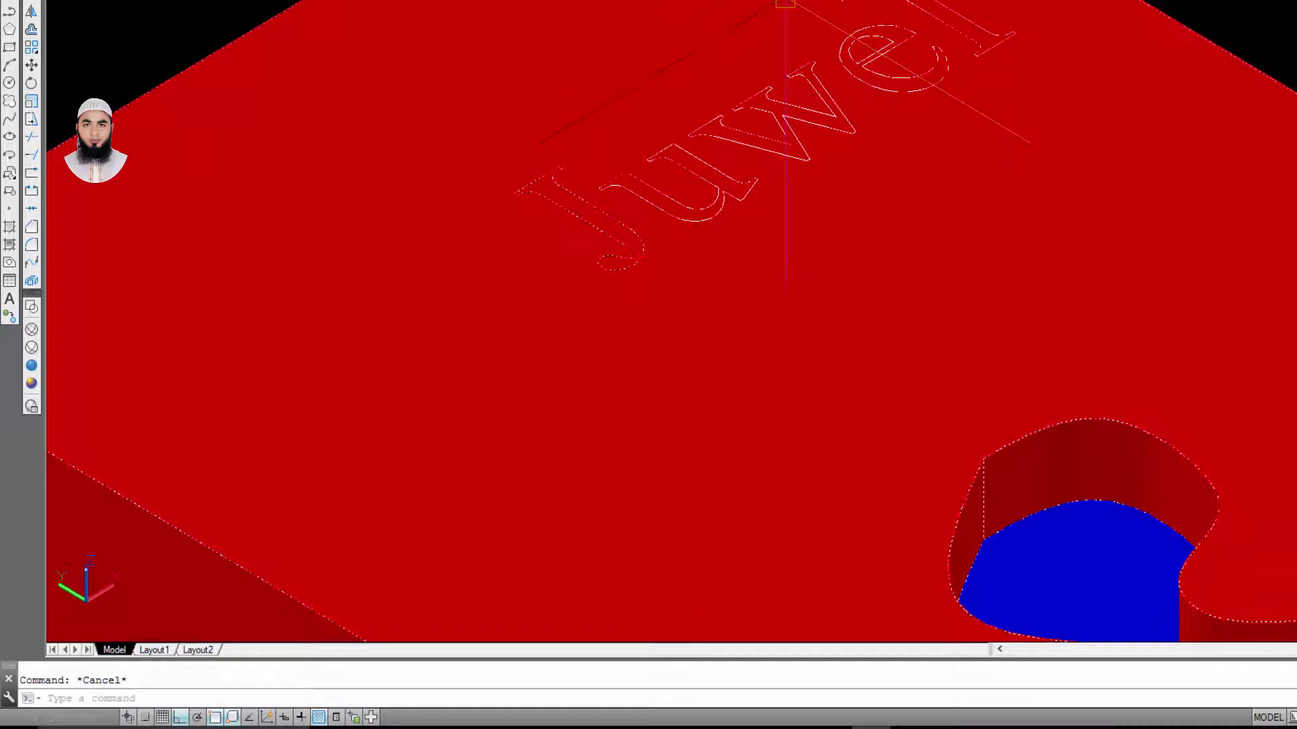
key(Return)
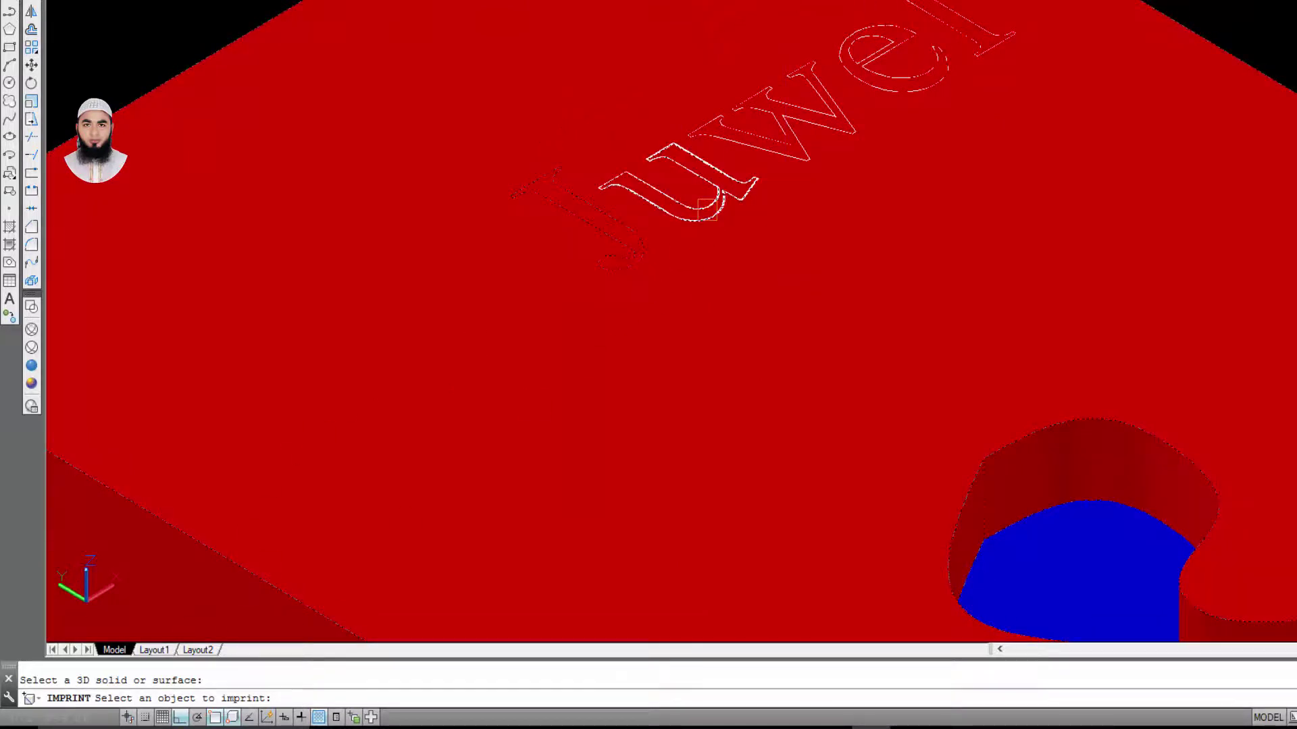
click(707, 210)
key(Return)
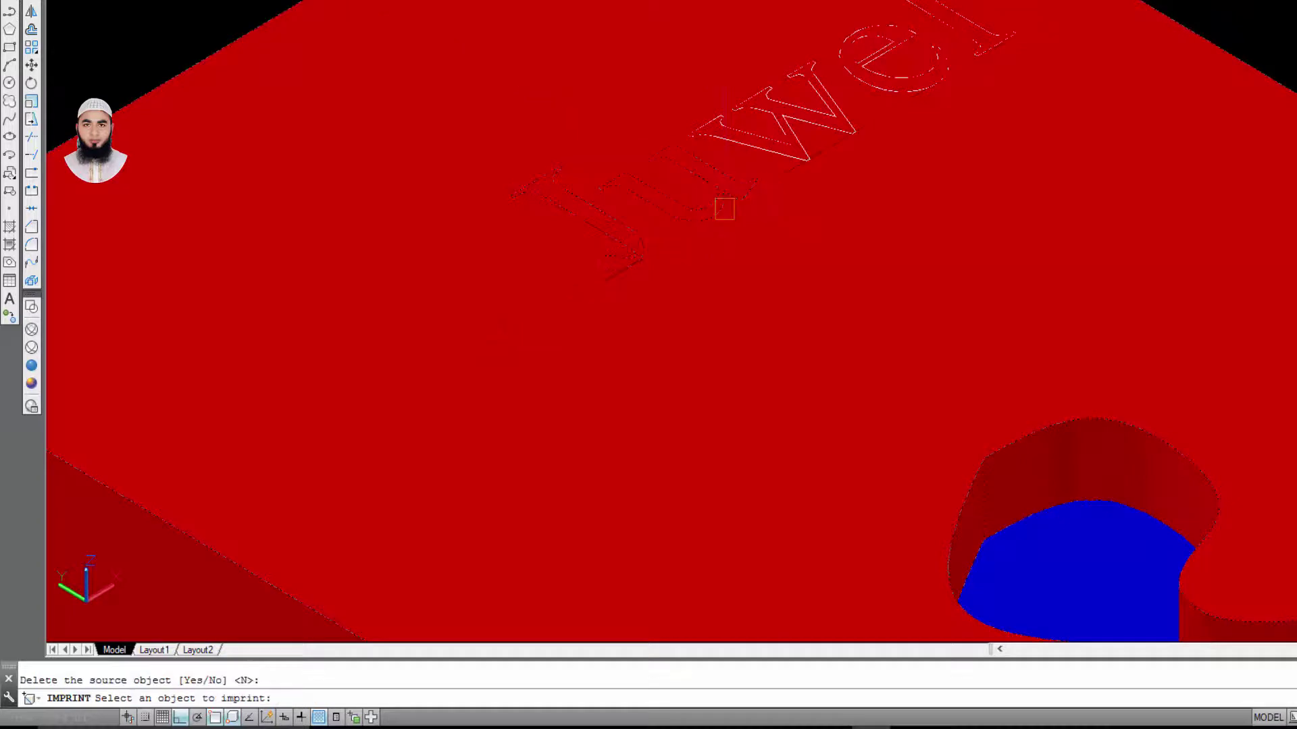
key(Escape)
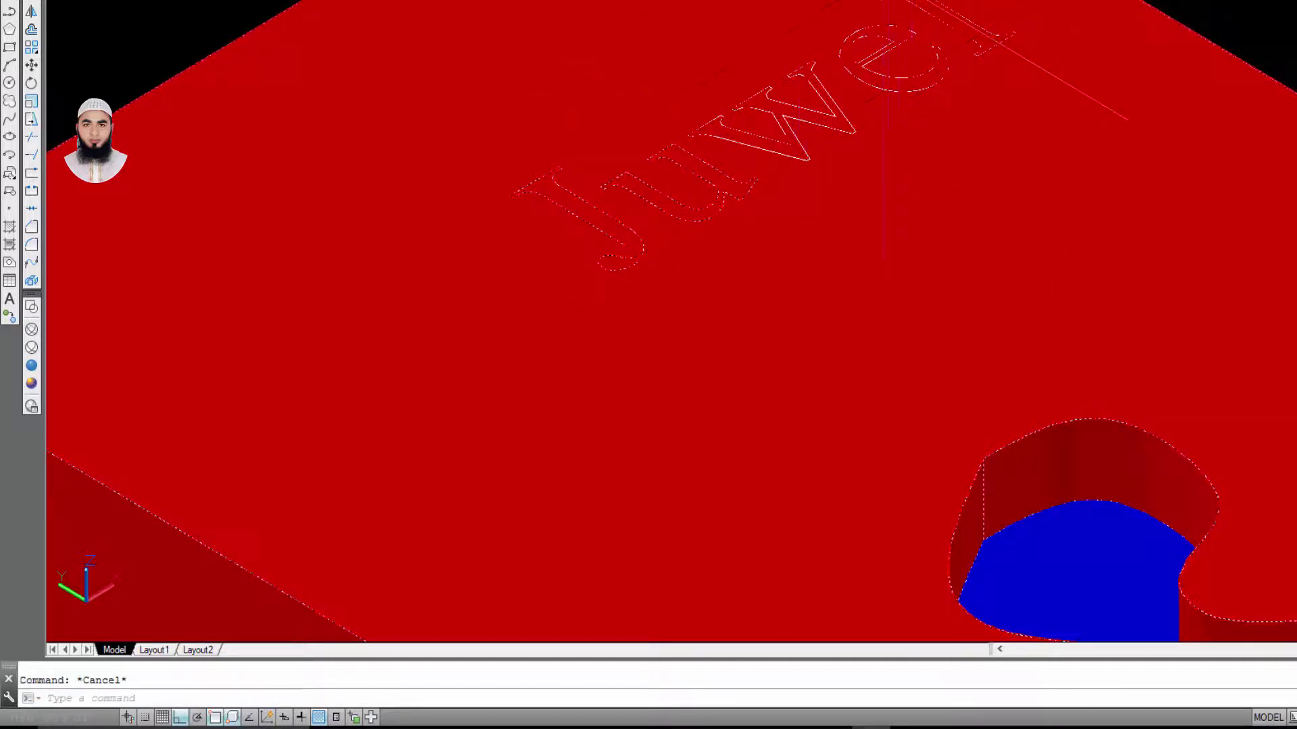
key(Return)
click(318, 606)
key(Return)
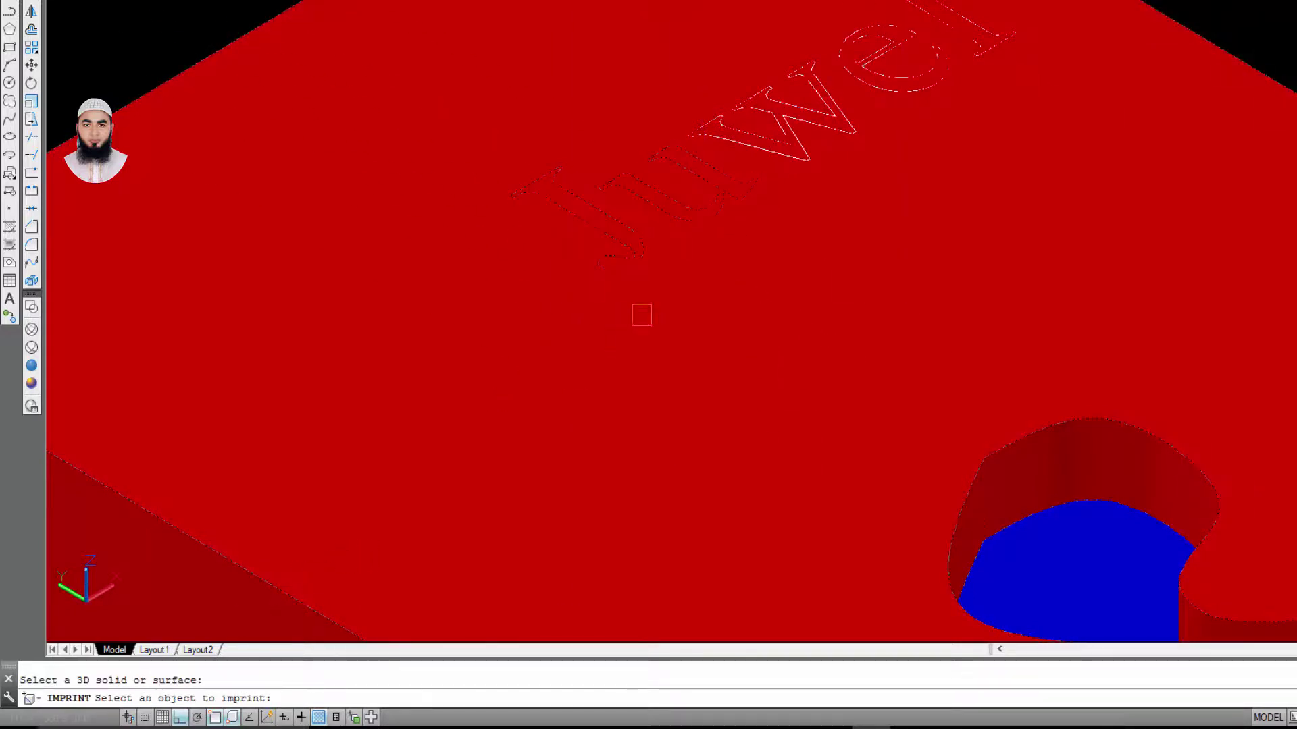
click(780, 159)
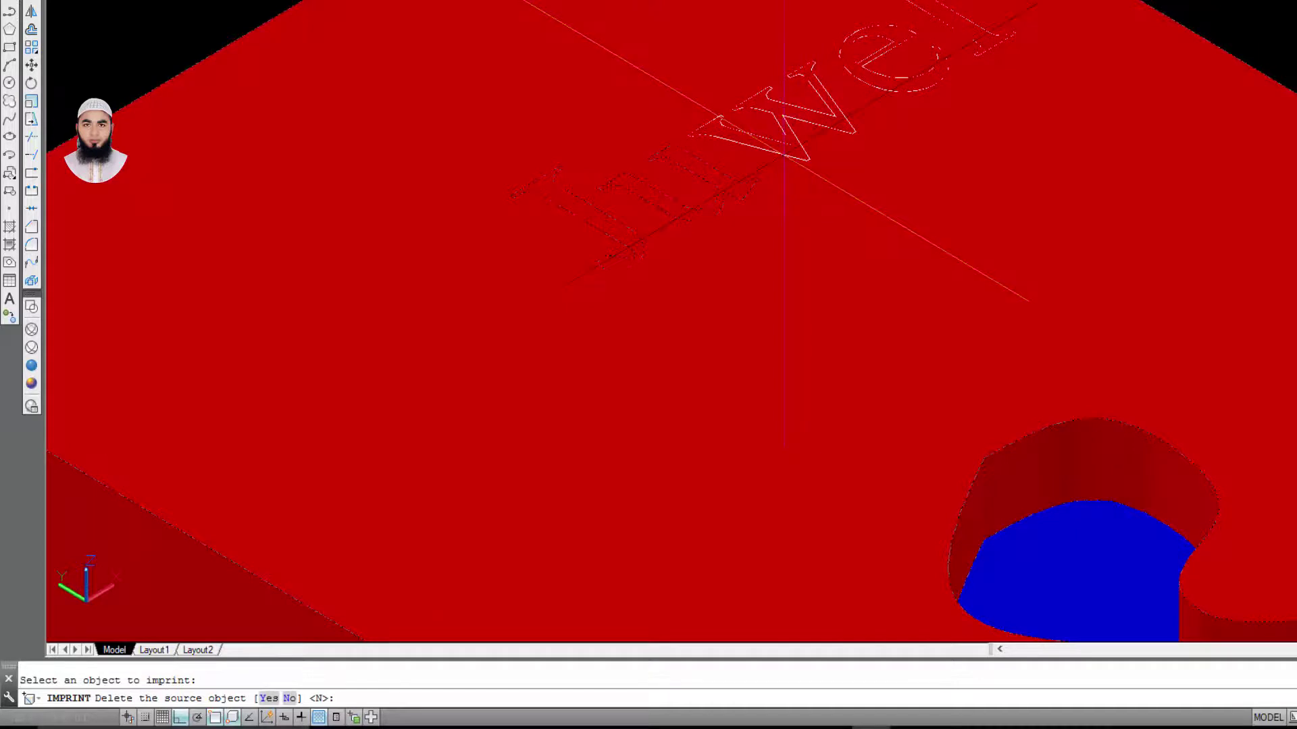
key(Return)
key(Return)
key(Return)
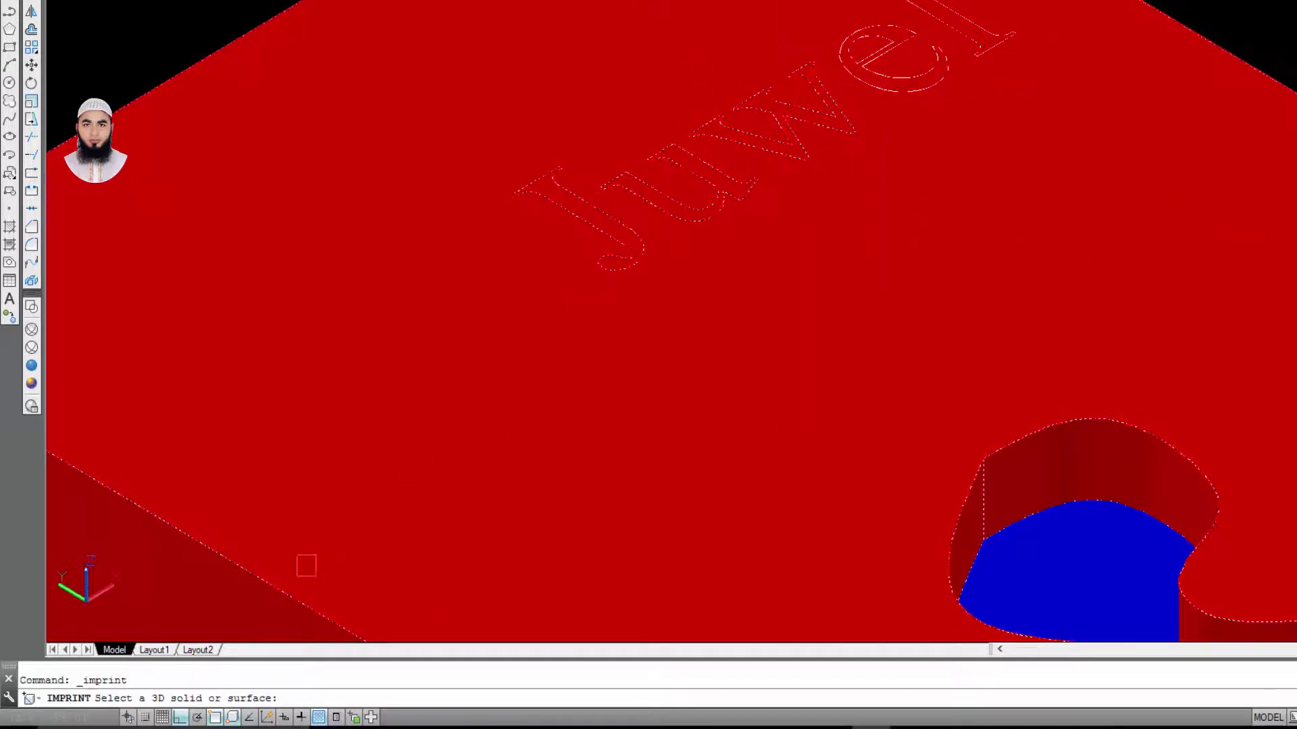
- Imprint the e letter outline onto the red box, keeping the source curve
click(293, 593)
click(887, 66)
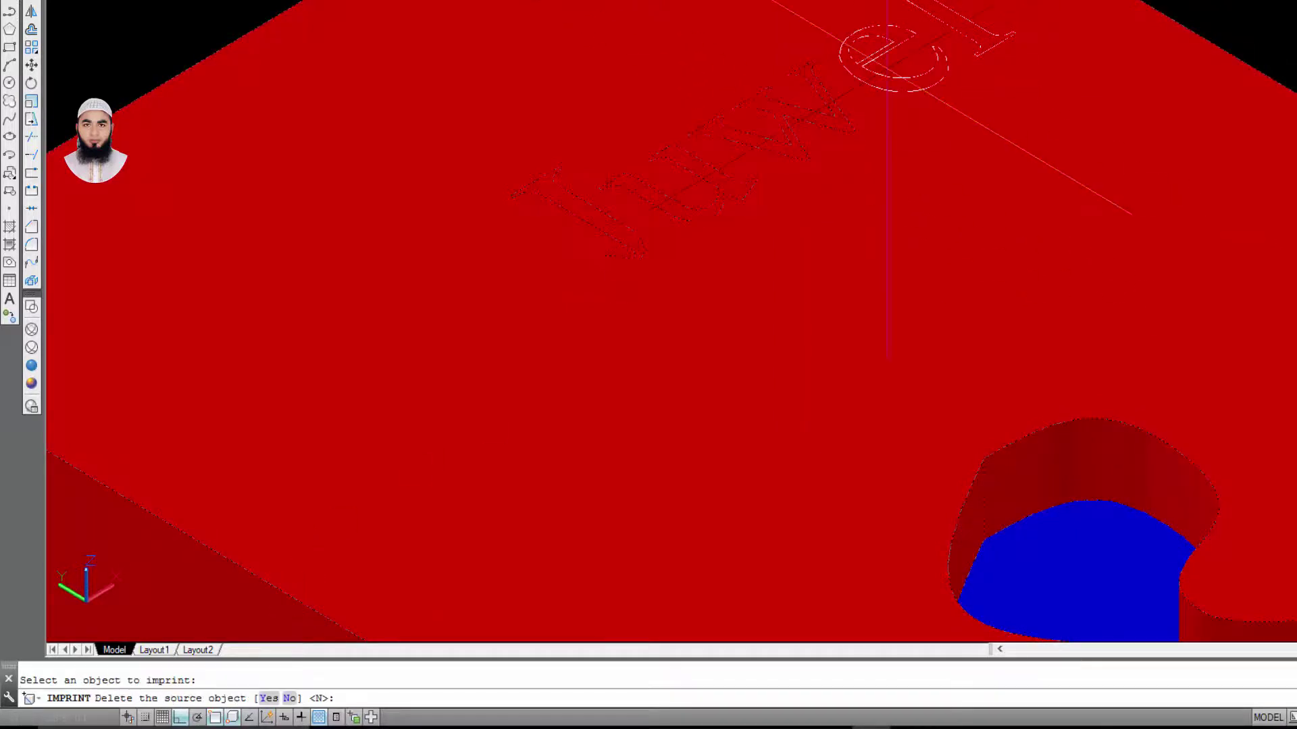
key(Return)
key(Escape)
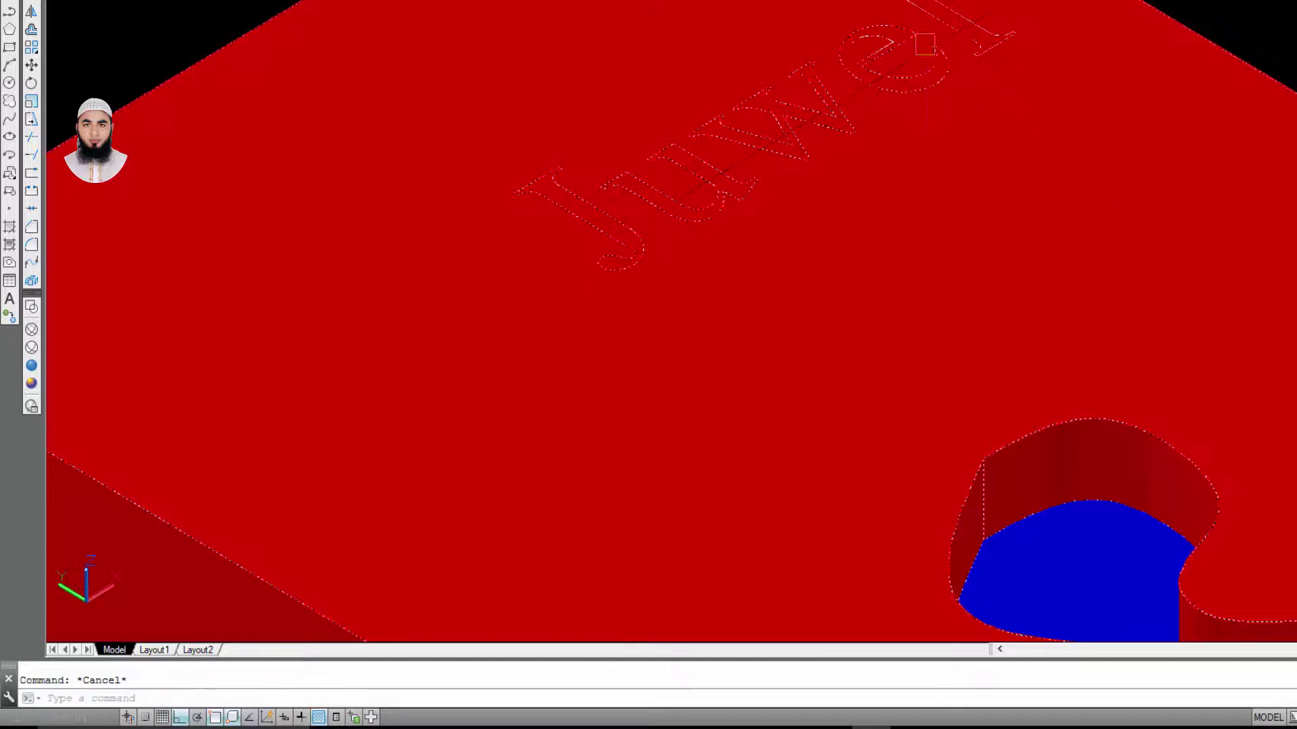
scroll(907, 83, up, 3)
scroll(861, 120, down, 4)
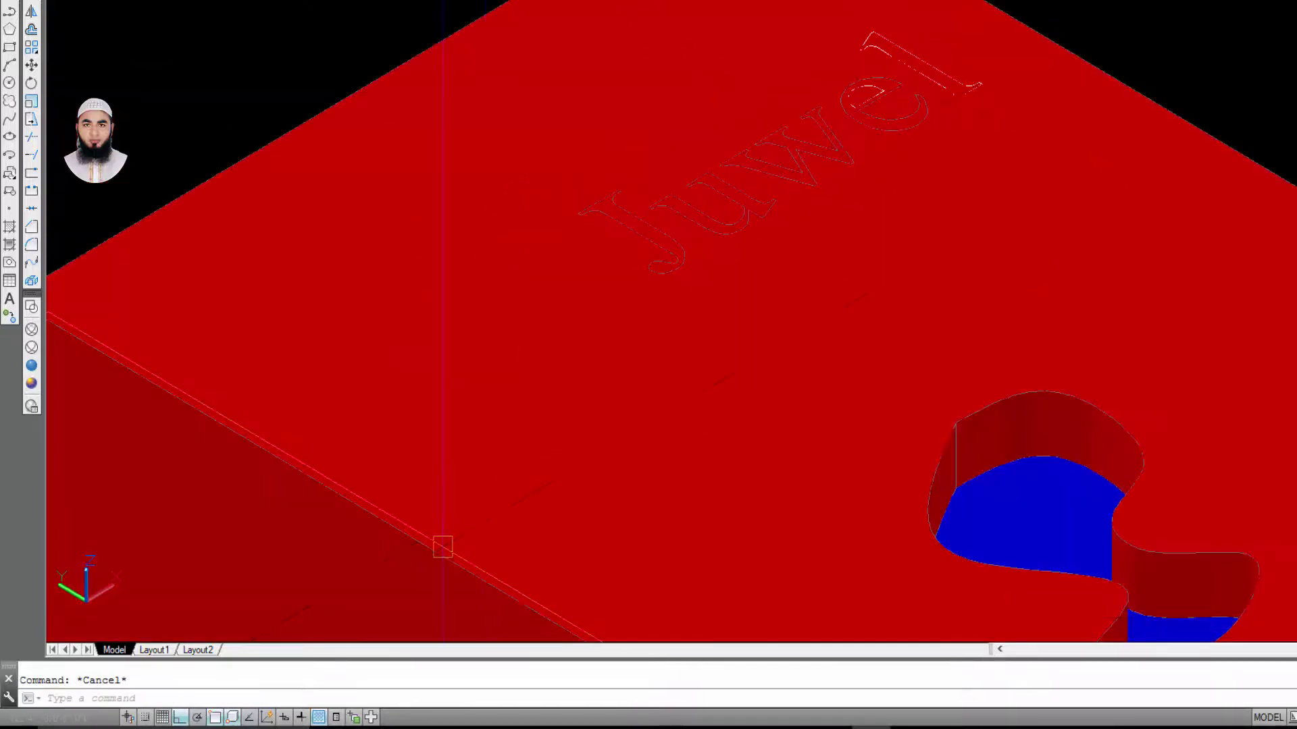
key(Return)
scroll(865, 80, up, 2)
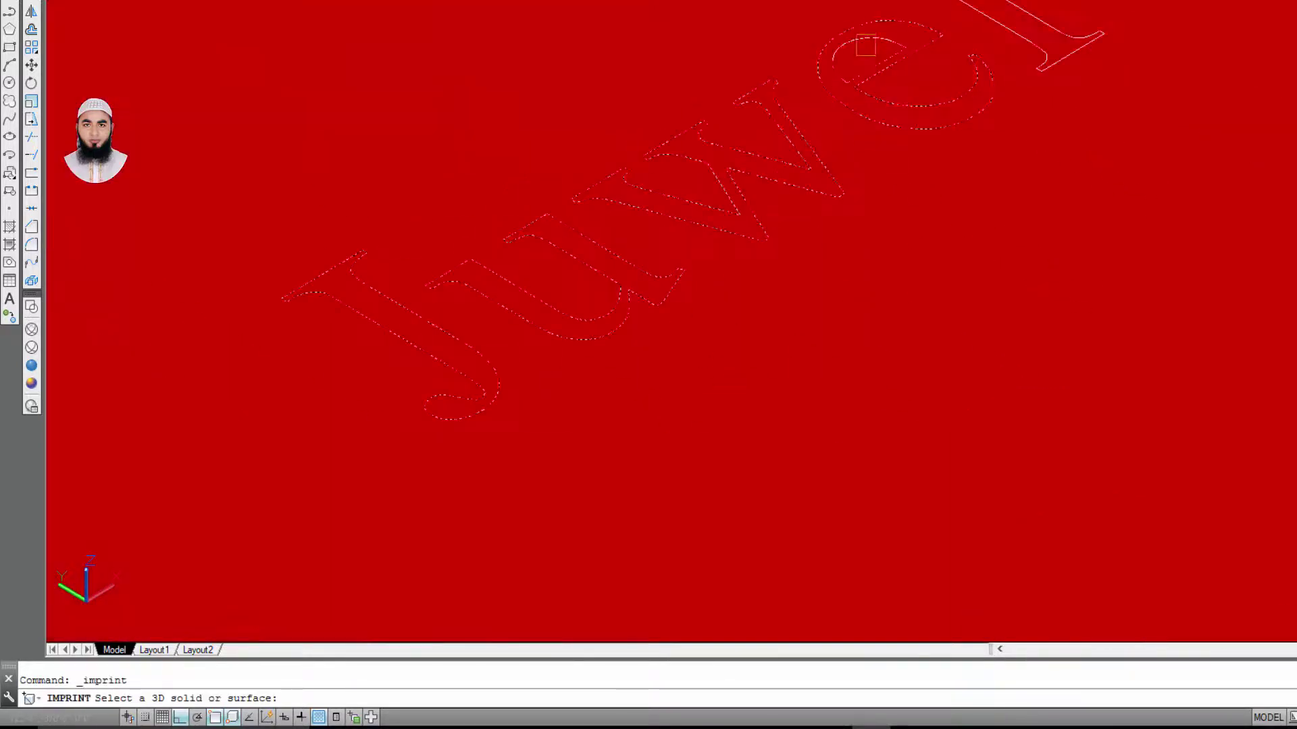
key(Escape)
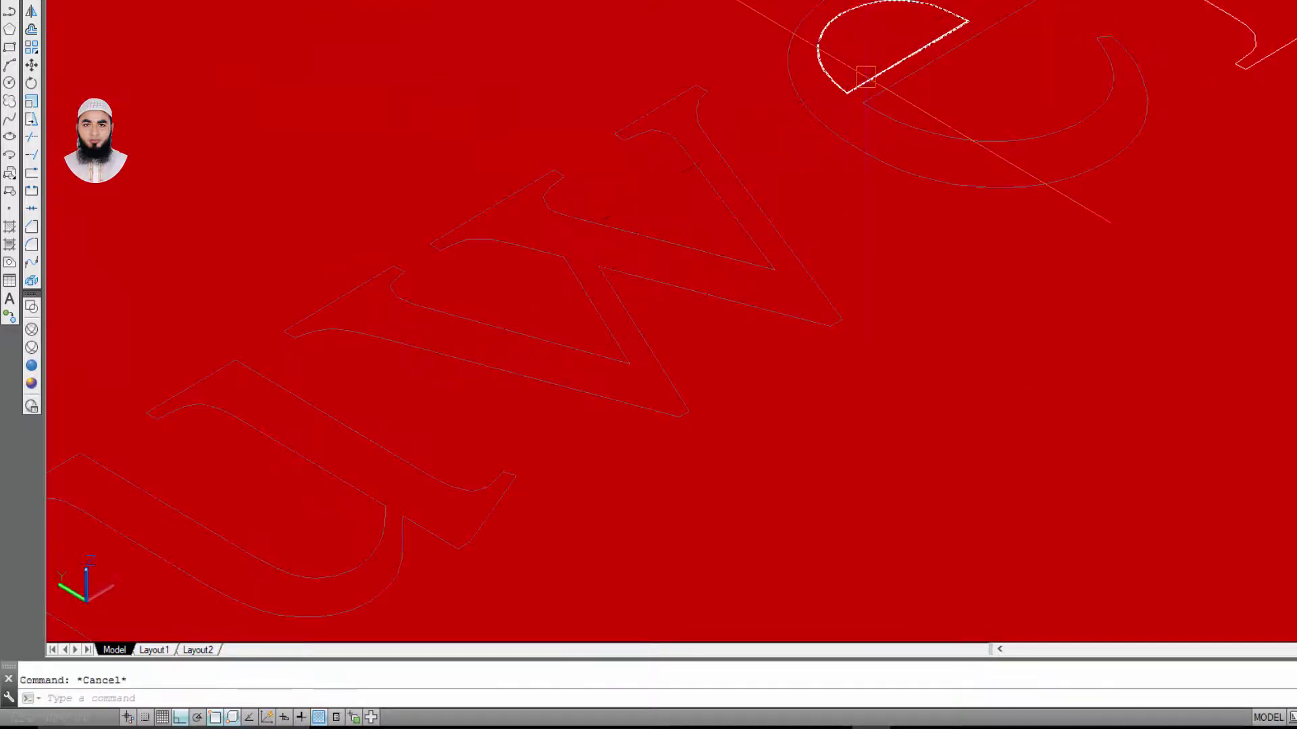
scroll(811, 101, down, 2)
key(Return)
scroll(840, 5, down, 3)
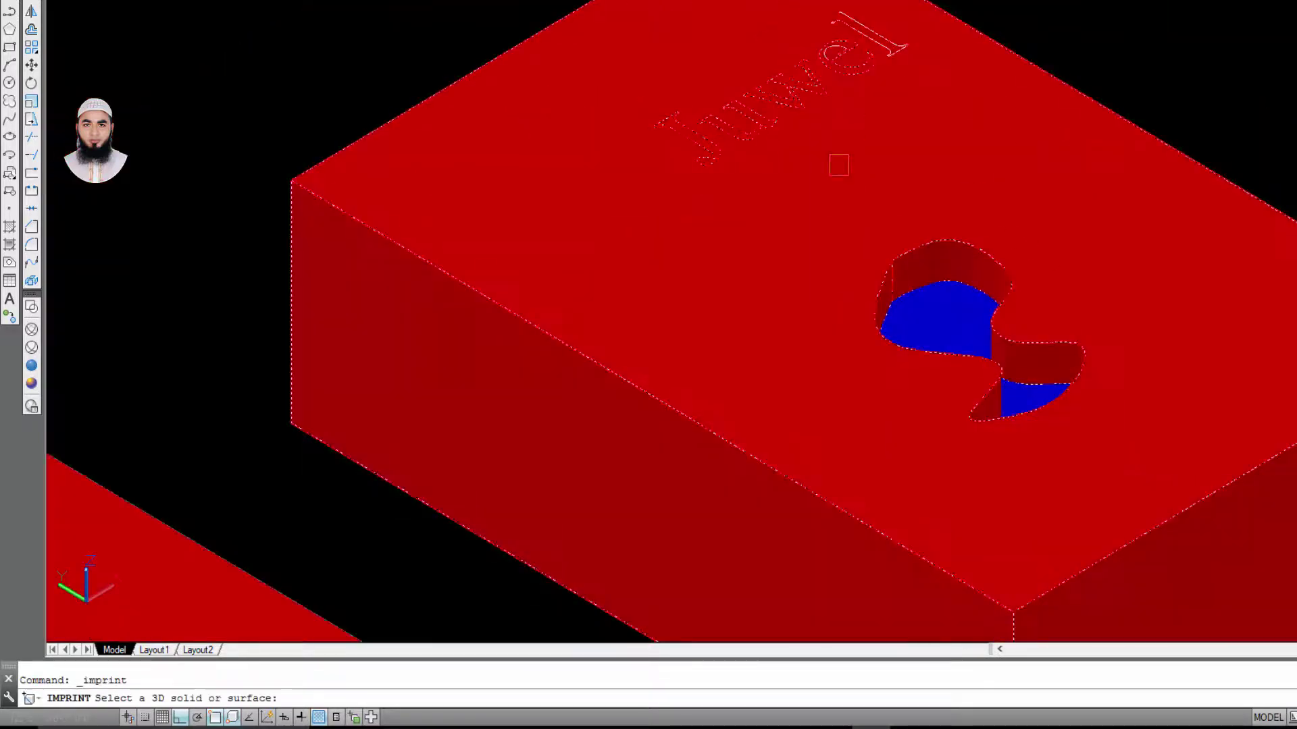
- Imprint the inner semicircle of the e onto the red box
click(840, 165)
scroll(840, 165, up, 3)
scroll(779, 150, up, 1)
click(778, 150)
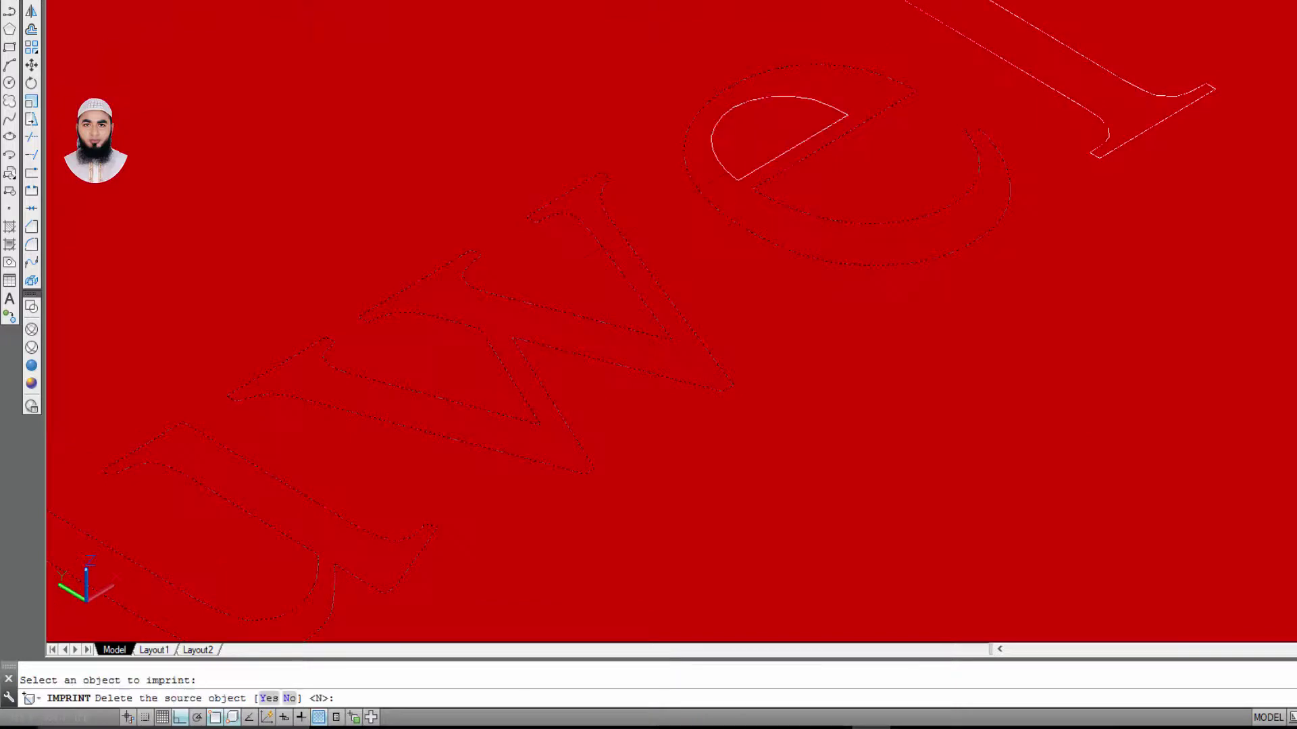
key(Return)
key(Return)
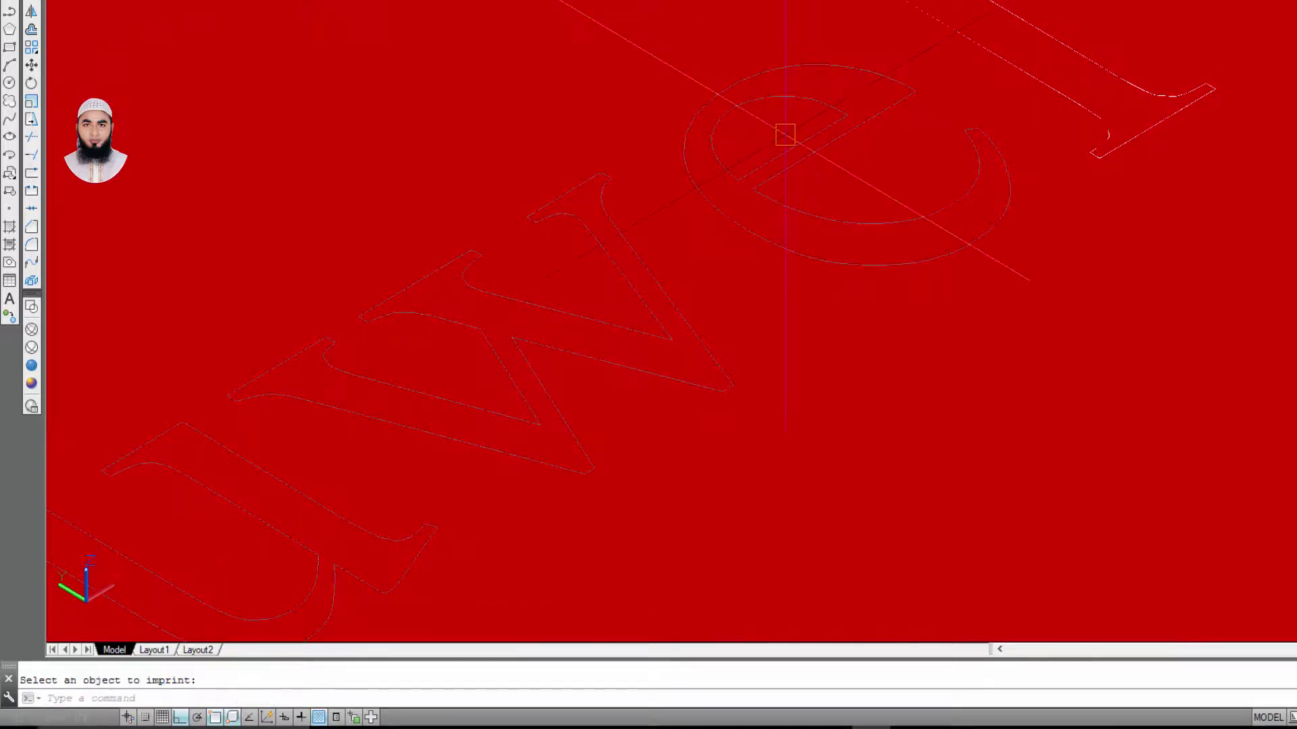
scroll(810, 139, down, 3)
scroll(811, 144, up, 3)
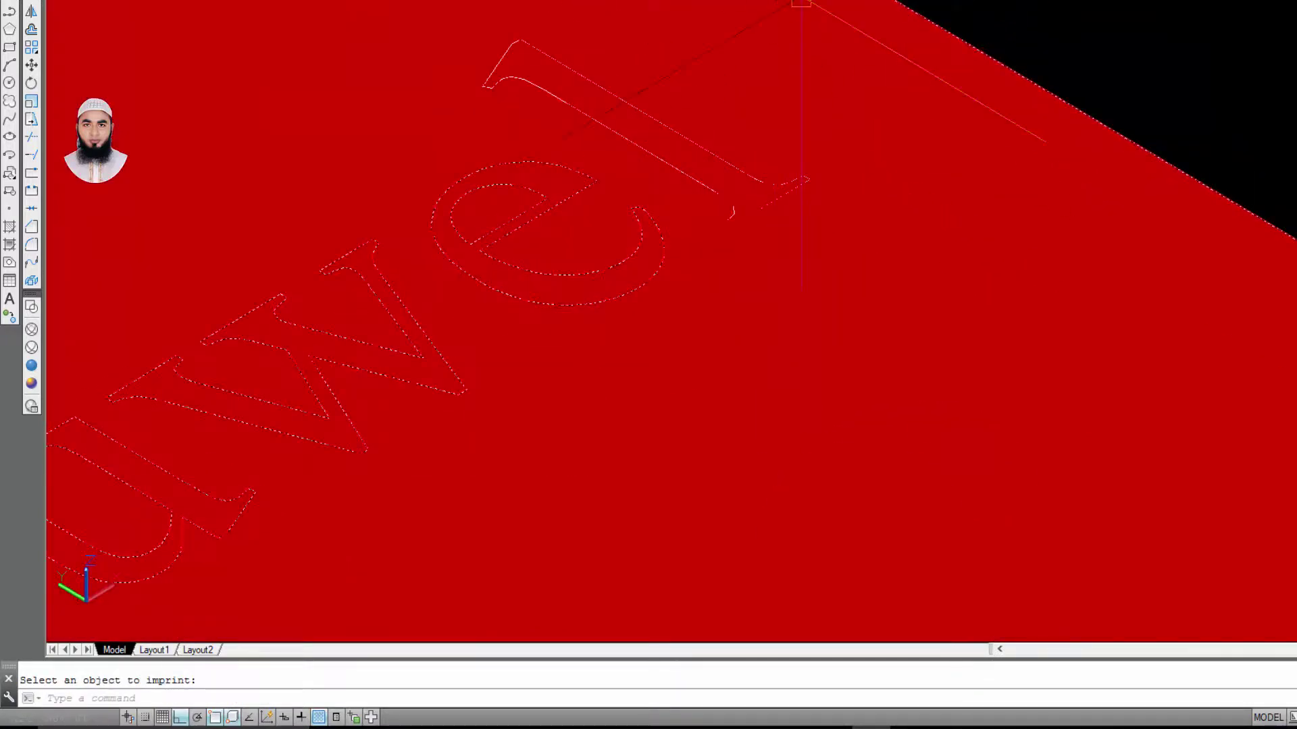
- Imprint the l letter outline onto the red box
key(Return)
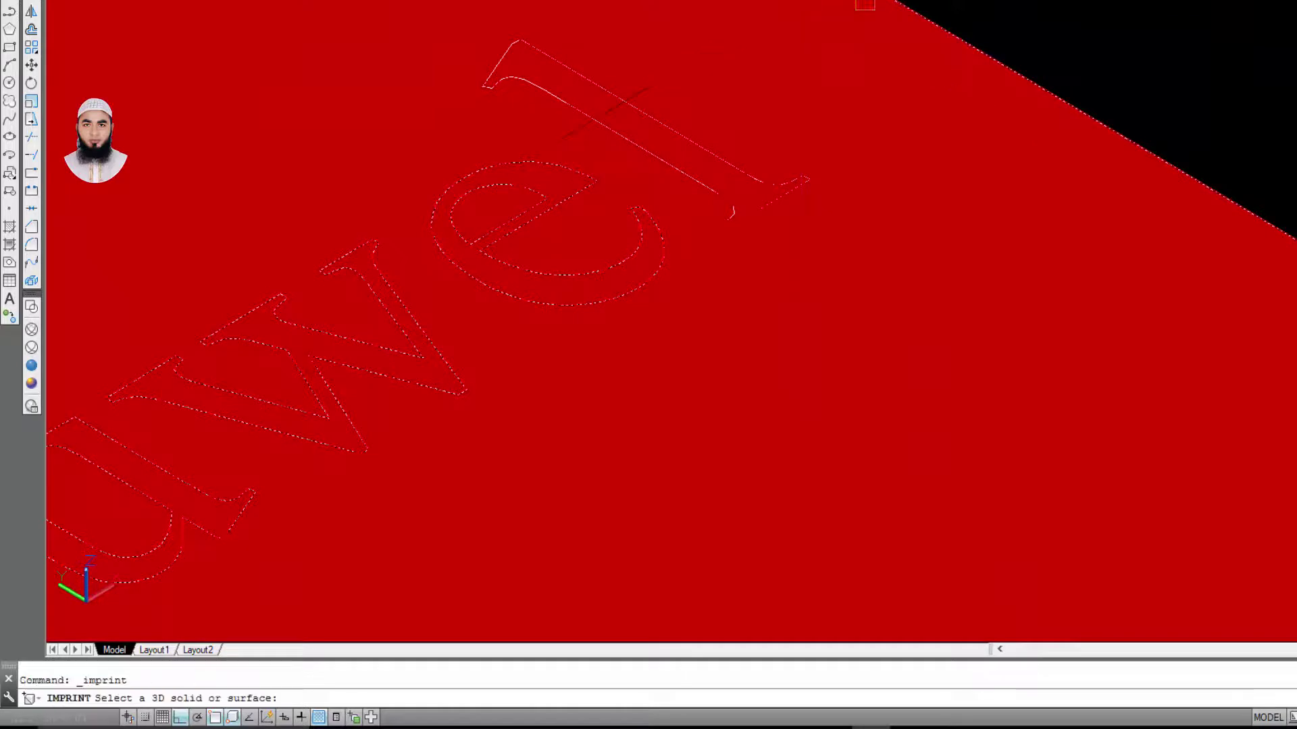
scroll(811, 142, down, 3)
click(929, 98)
scroll(905, 101, up, 3)
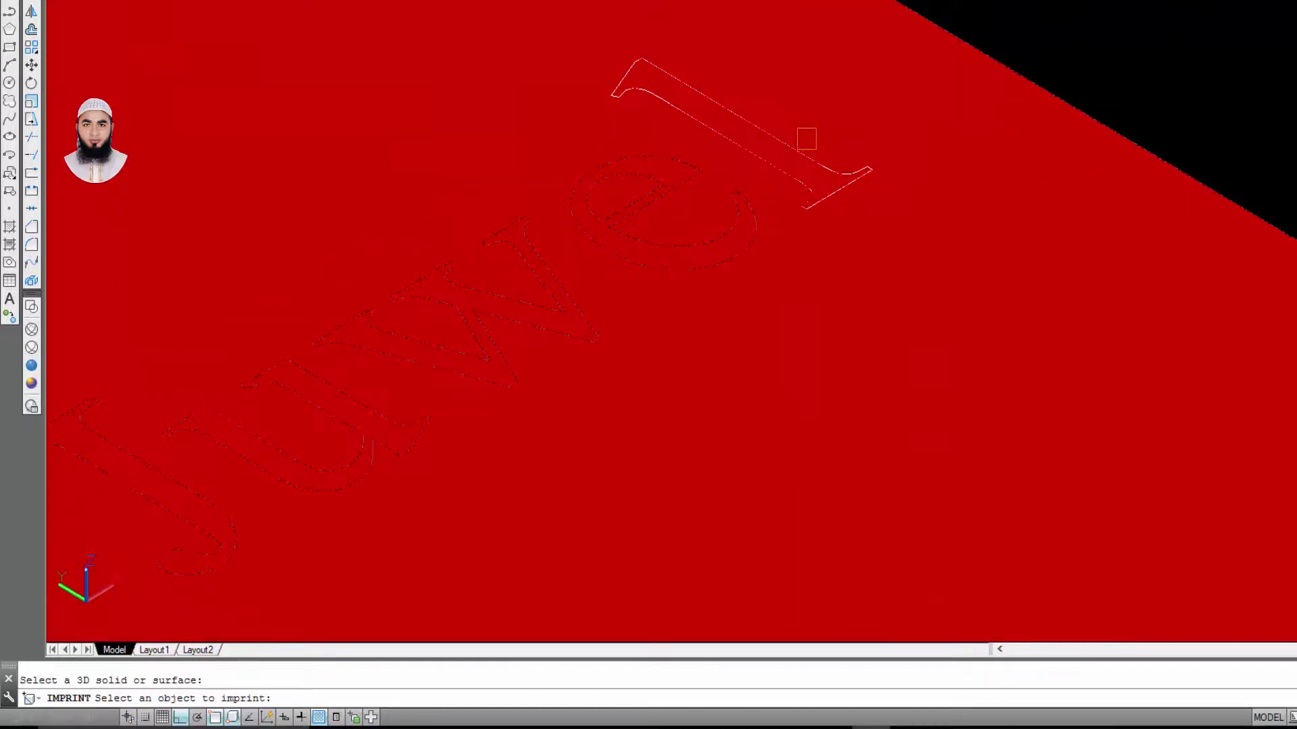
click(806, 139)
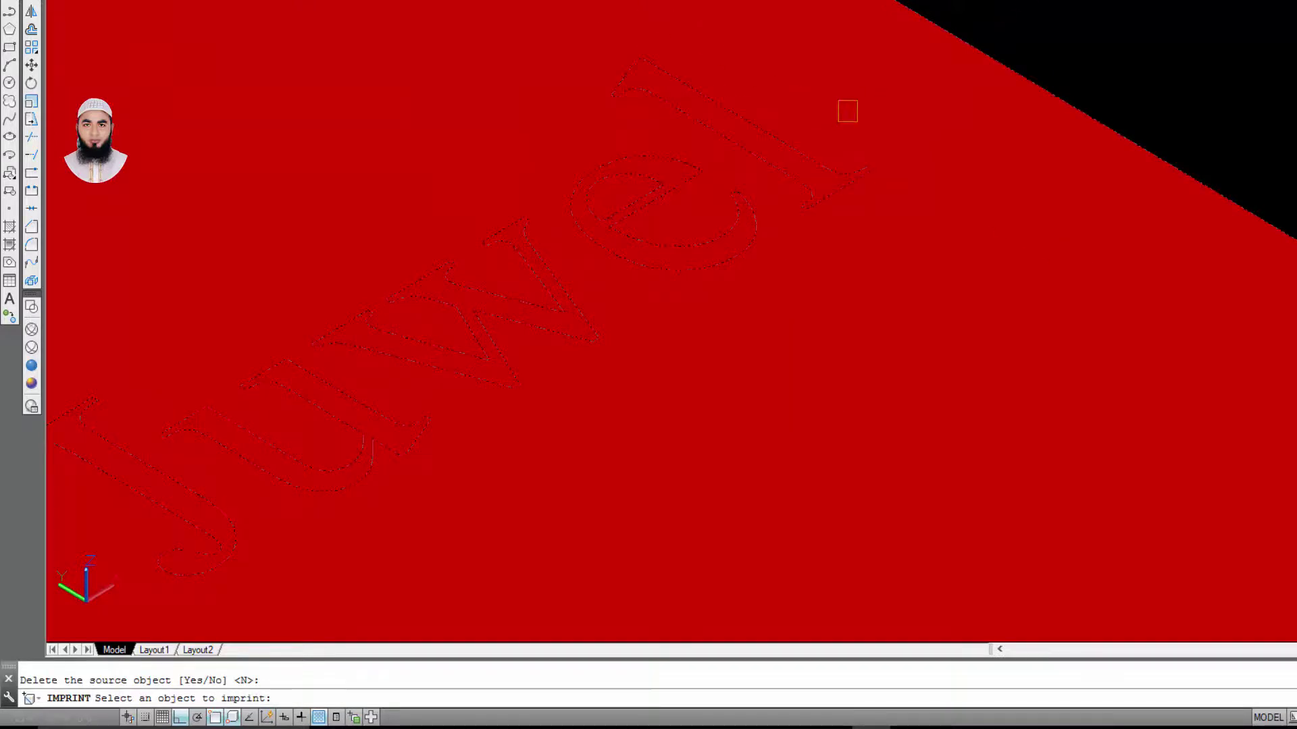
key(Return)
key(Escape)
- Window-select the original Juwel text curves and delete them
scroll(878, 122, down, 3)
scroll(643, 194, up, 1)
scroll(736, 188, up, 3)
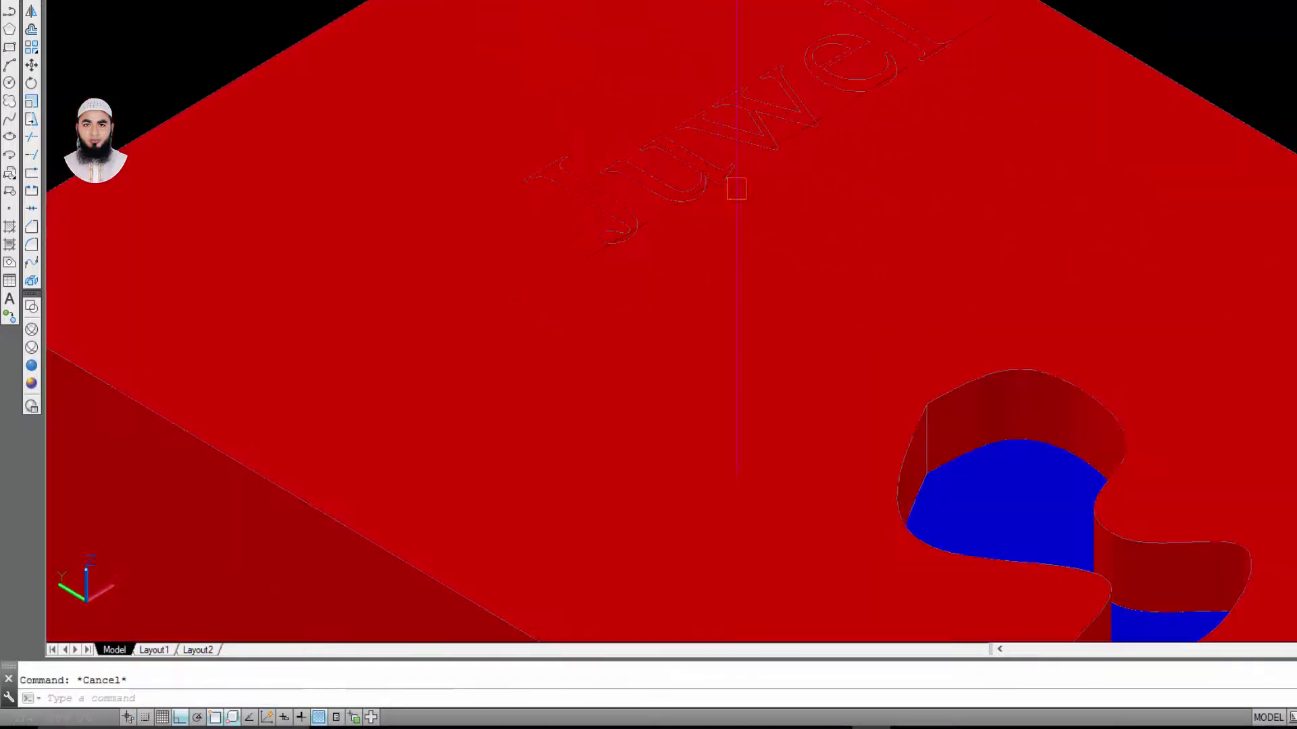
scroll(736, 189, down, 1)
scroll(723, 196, down, 3)
scroll(683, 205, up, 4)
scroll(886, 92, up, 1)
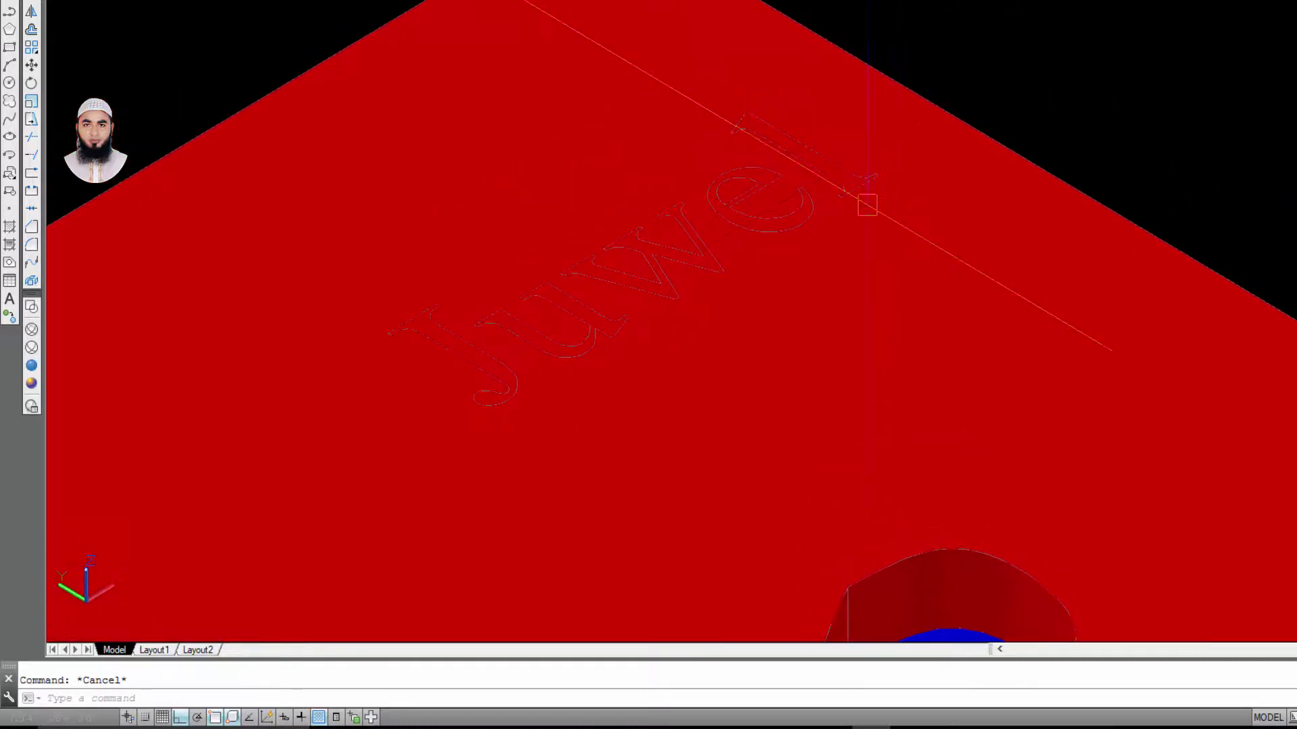
scroll(702, 216, down, 3)
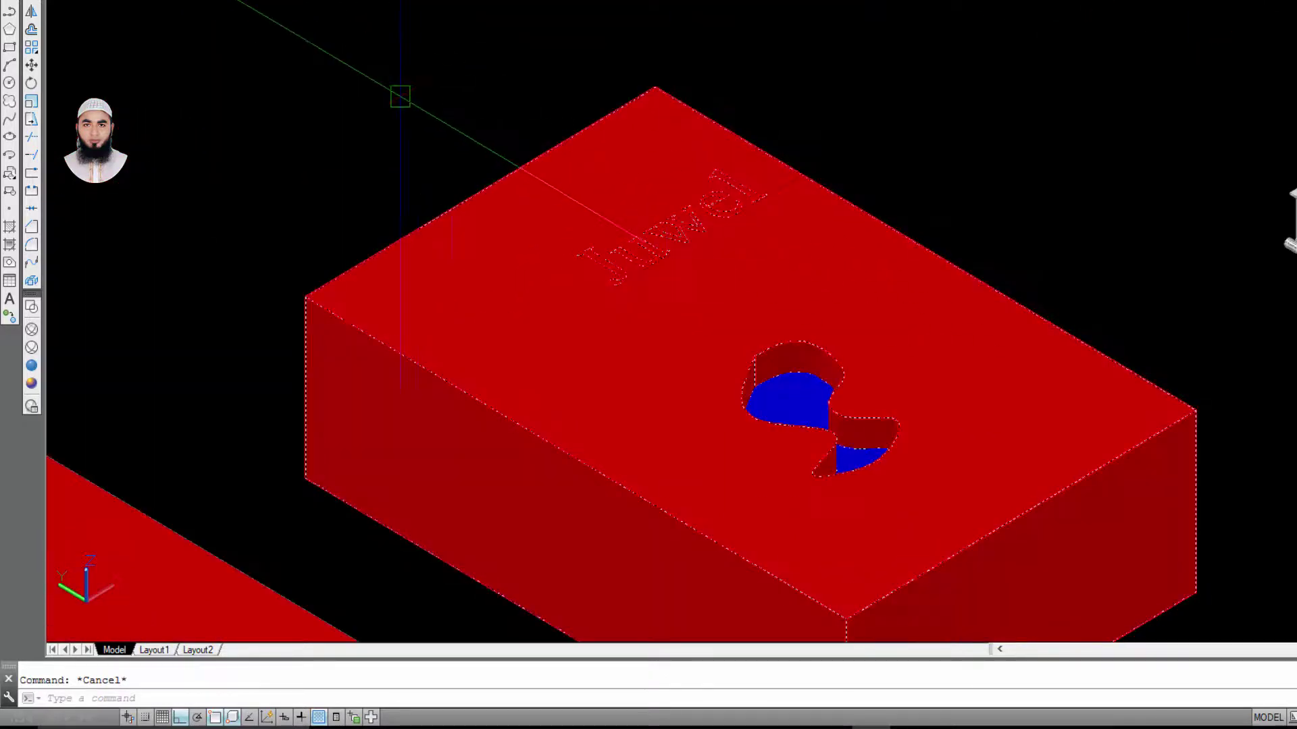
click(362, 79)
click(912, 262)
key(Delete)
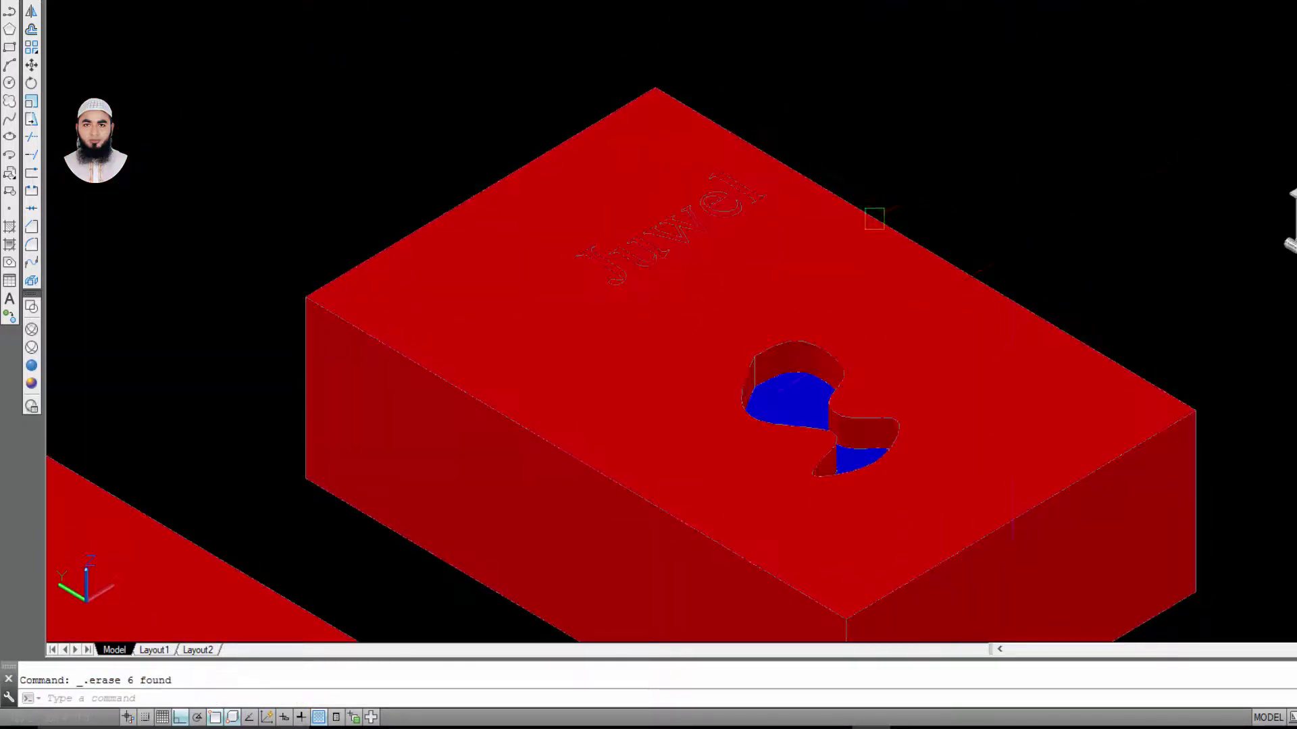
scroll(768, 231, up, 2)
key(Escape)
scroll(652, 246, up, 2)
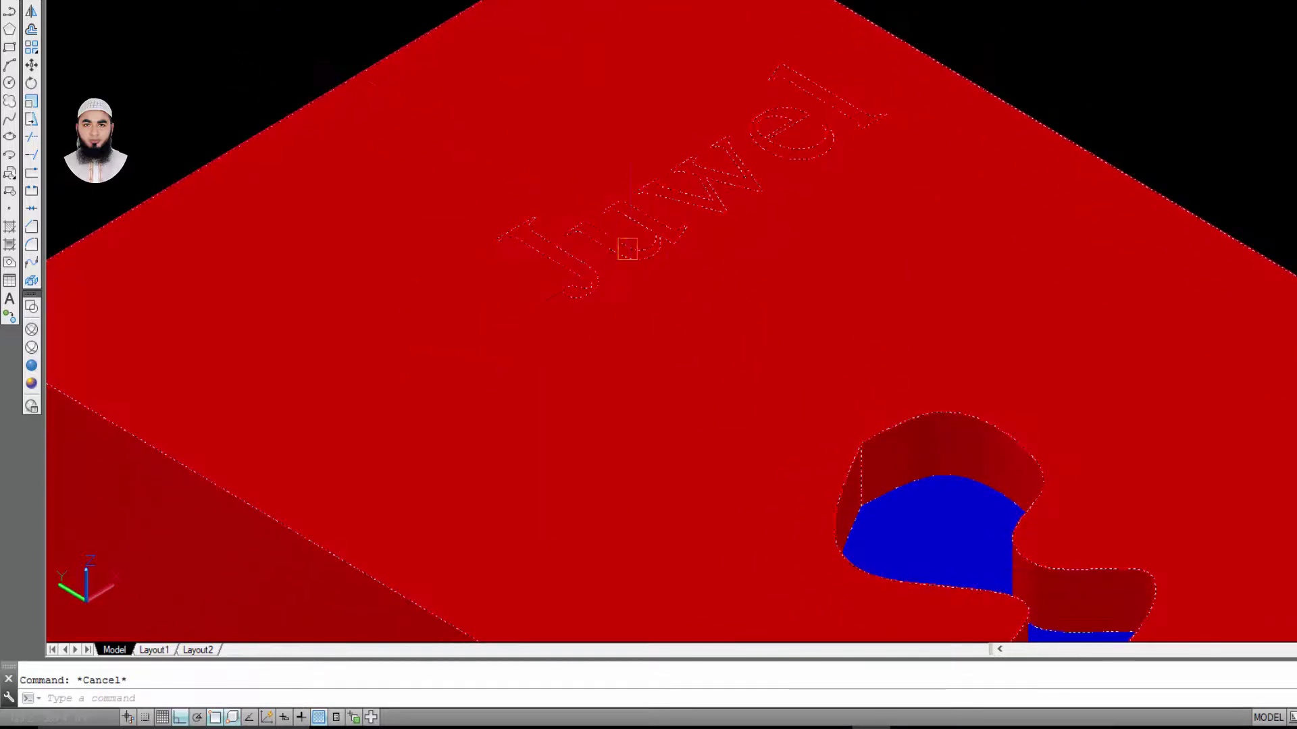
middle_drag(627, 248, 594, 278)
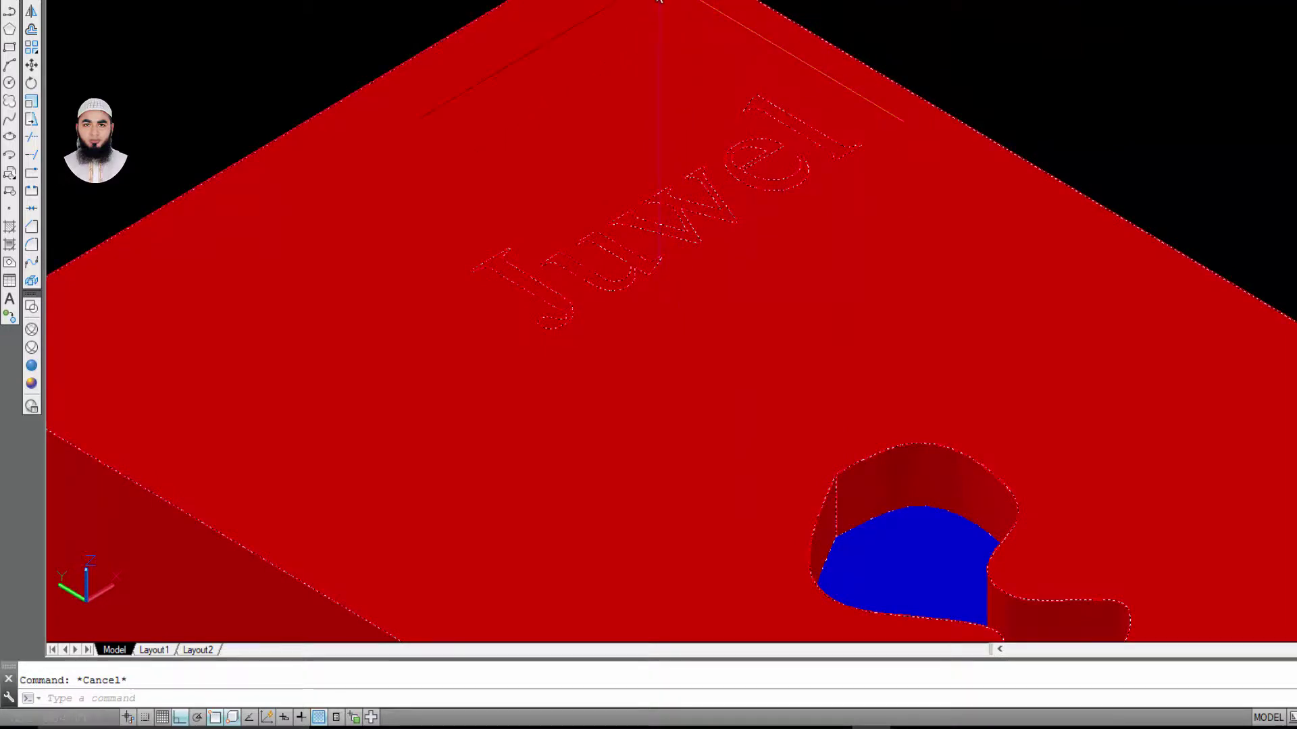
click(658, 1)
- Select the imprinted J, u, w, e and l faces for face extrusion
scroll(578, 285, up, 5)
click(576, 286)
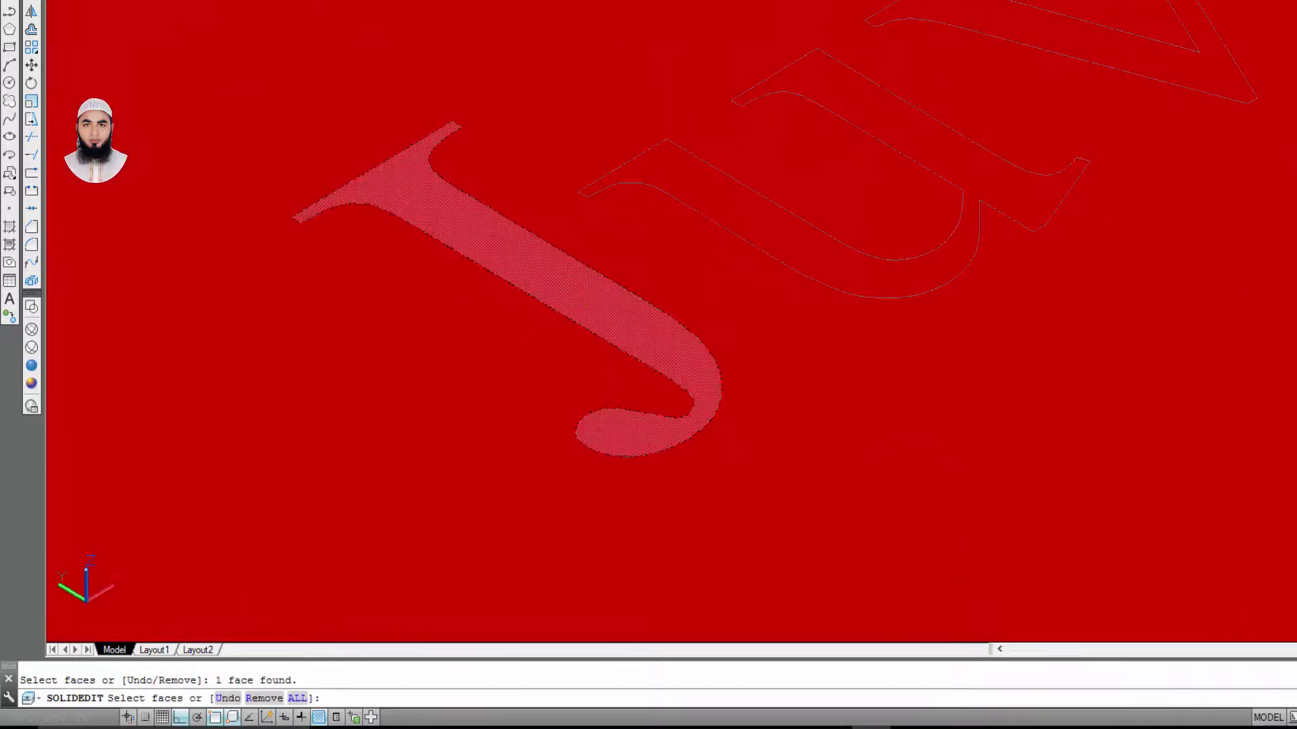
click(758, 224)
scroll(642, 254, down, 4)
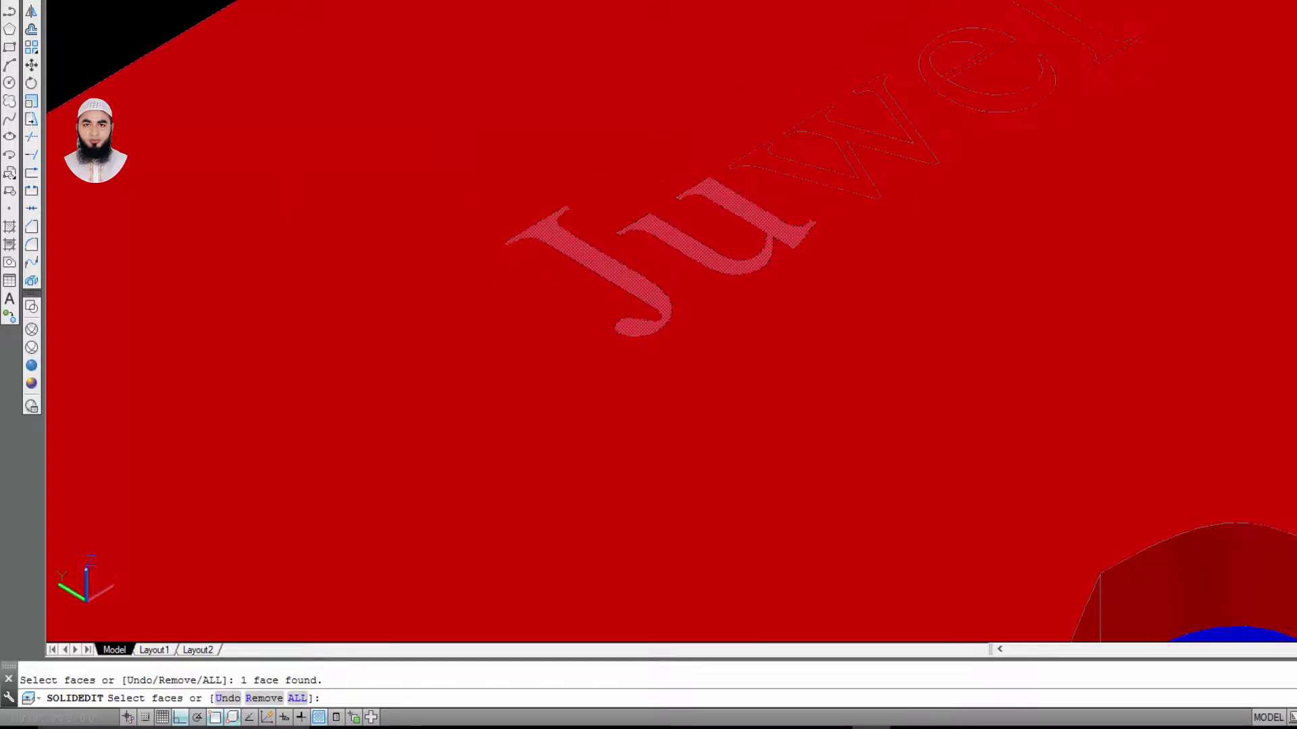
scroll(834, 174, up, 4)
click(837, 170)
scroll(949, 127, down, 4)
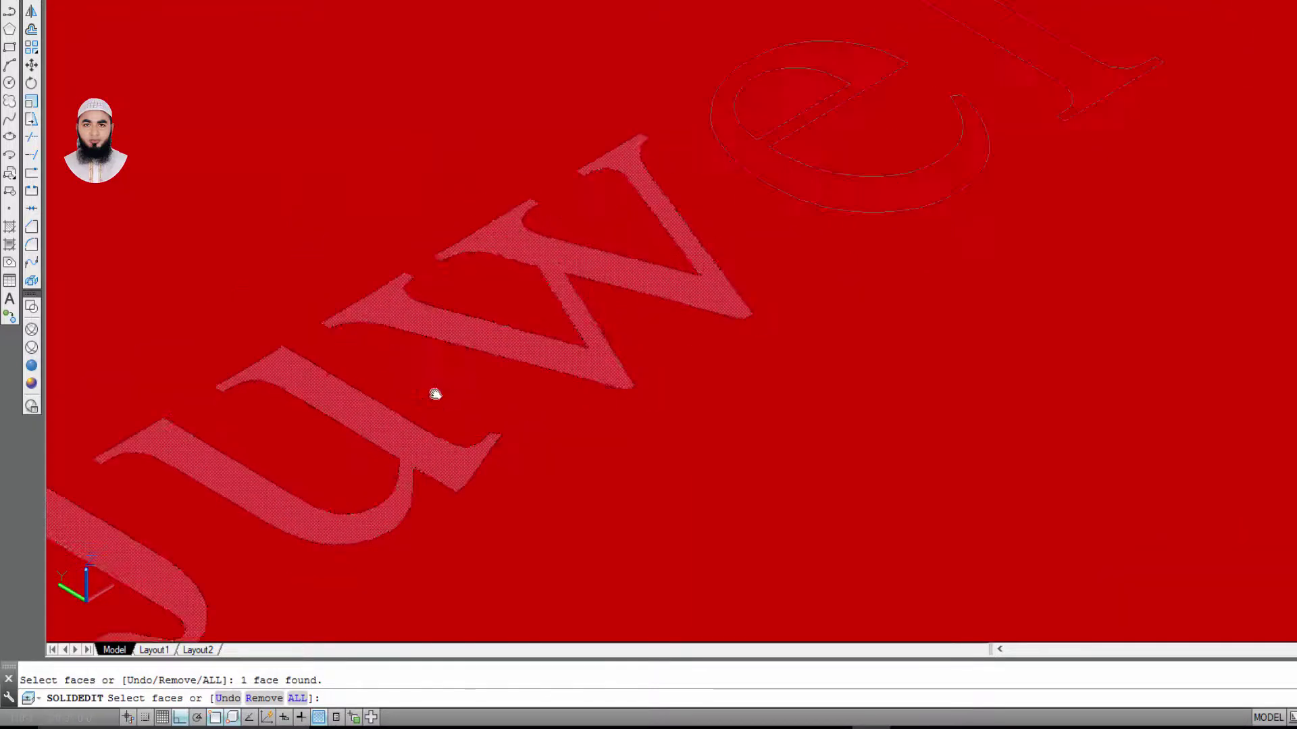
scroll(724, 221, up, 4)
click(733, 252)
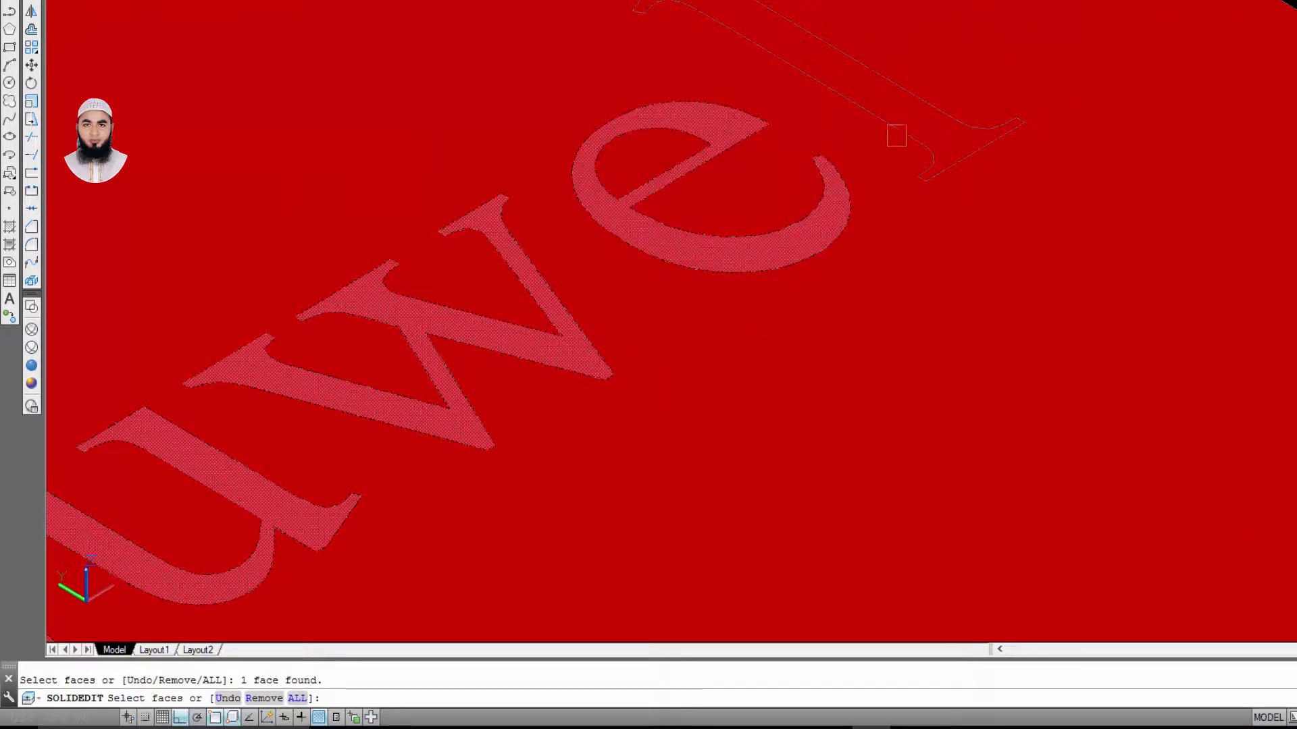
click(920, 119)
scroll(994, 96, down, 3)
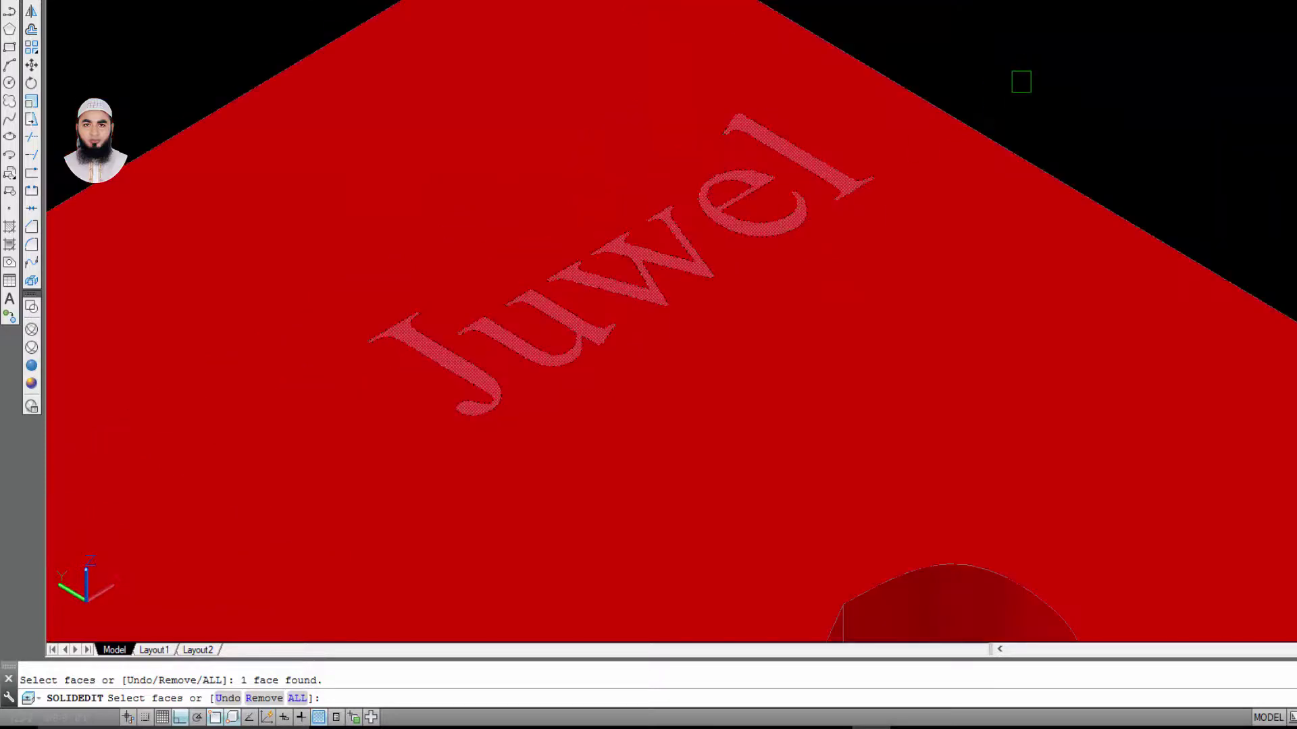
key(Return)
- Extrude the letter faces 1' upward with zero taper, then inspect the raised lettering
middle_drag(954, 115, 907, 203)
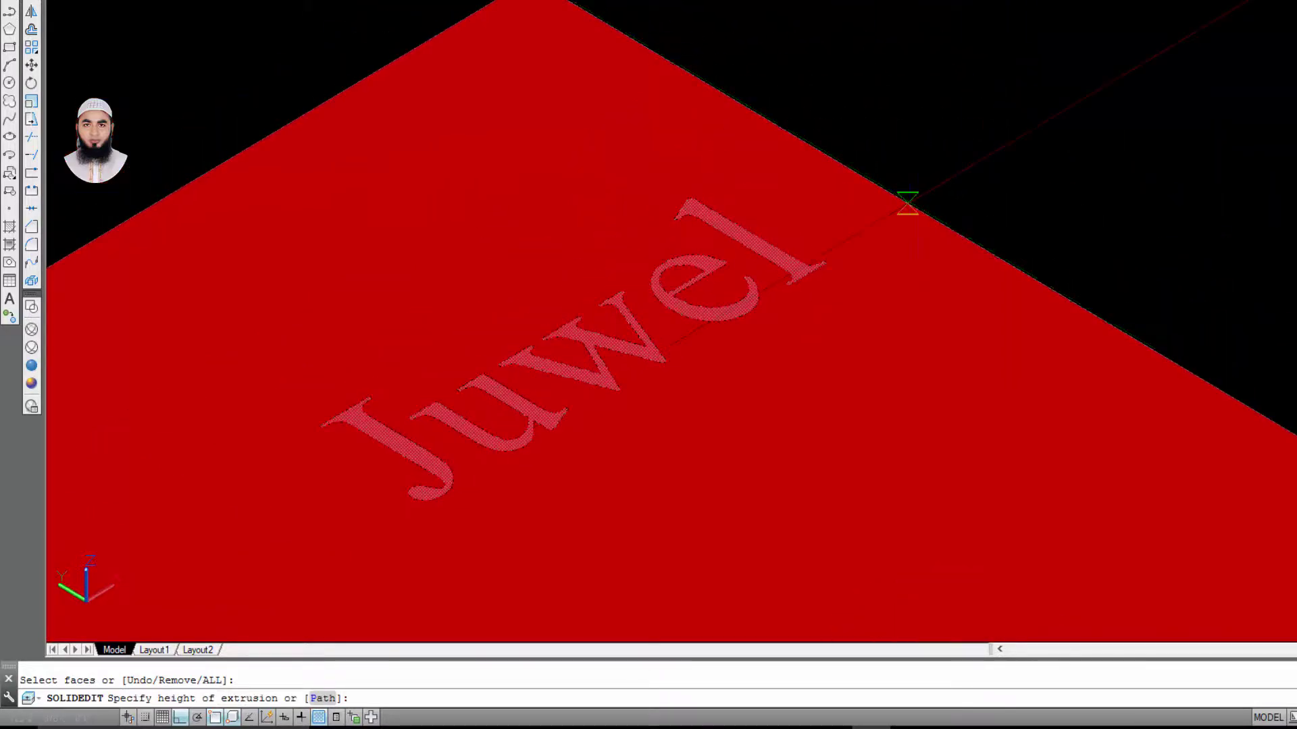
click(908, 202)
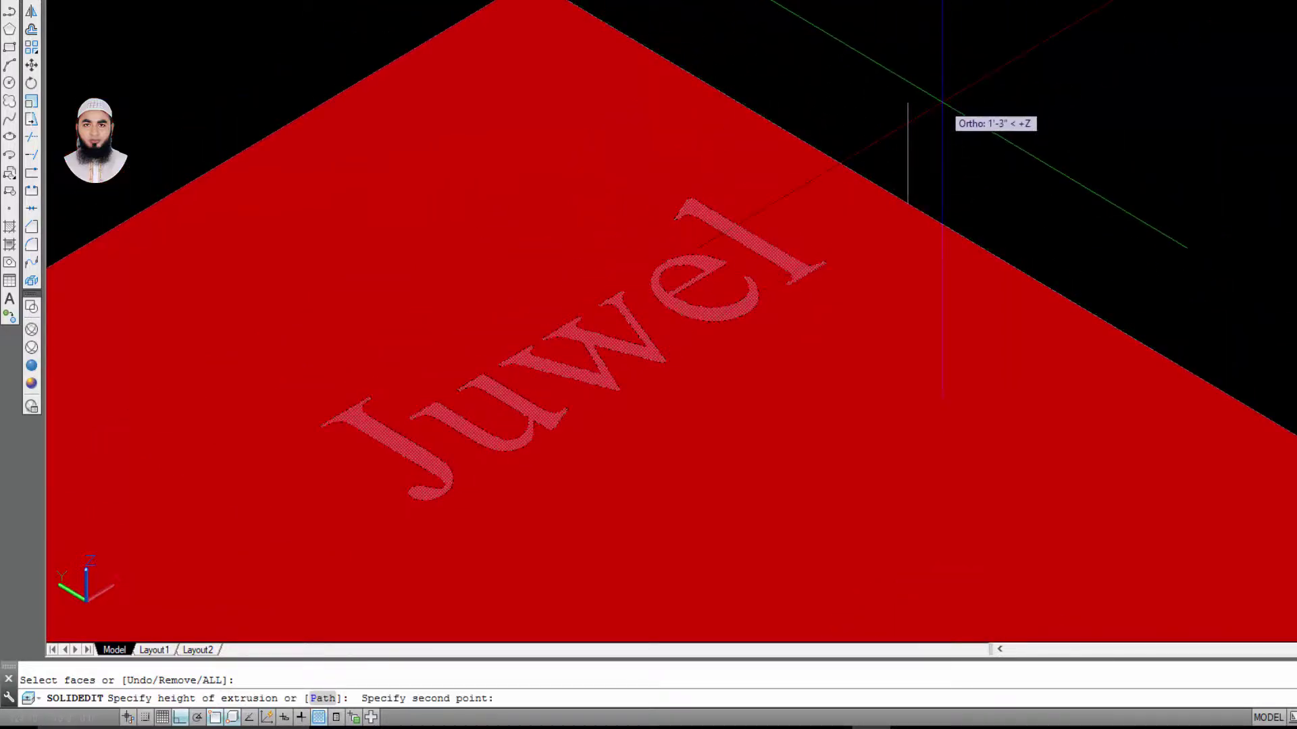
text(1')
key(Return)
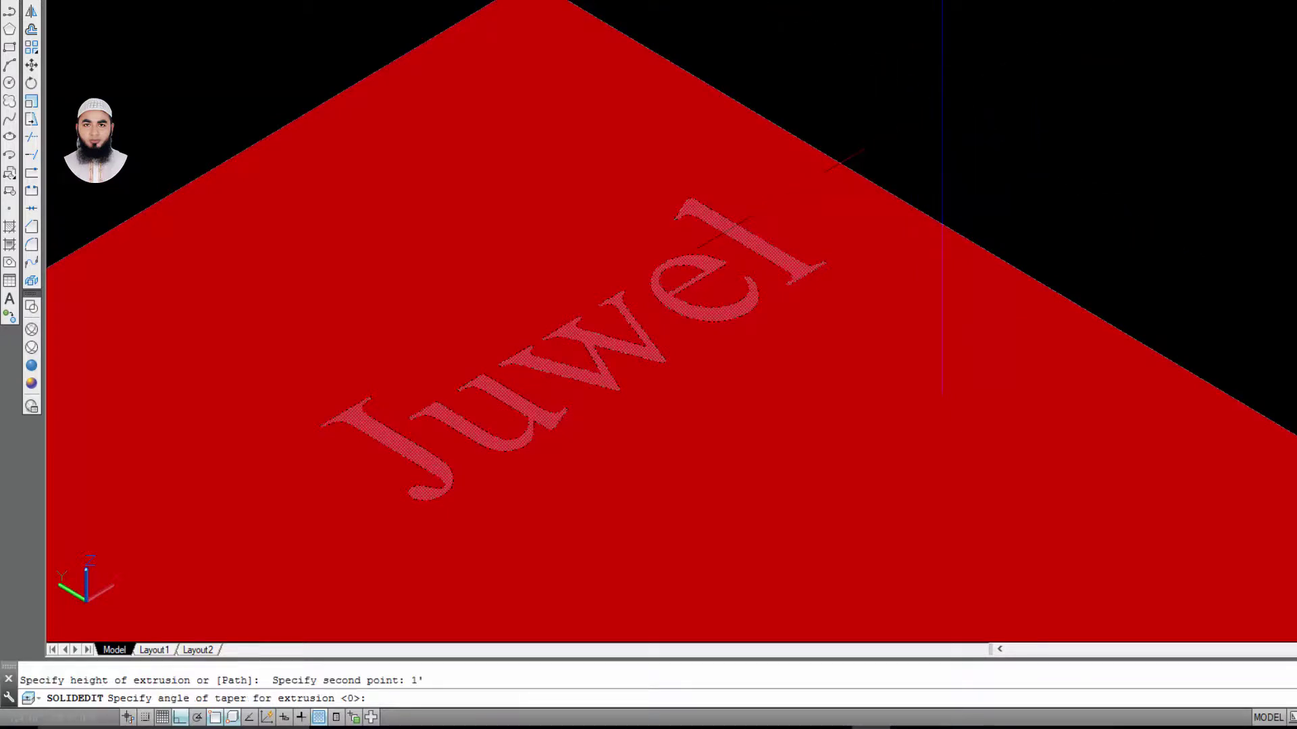
key(Return)
key(Return)
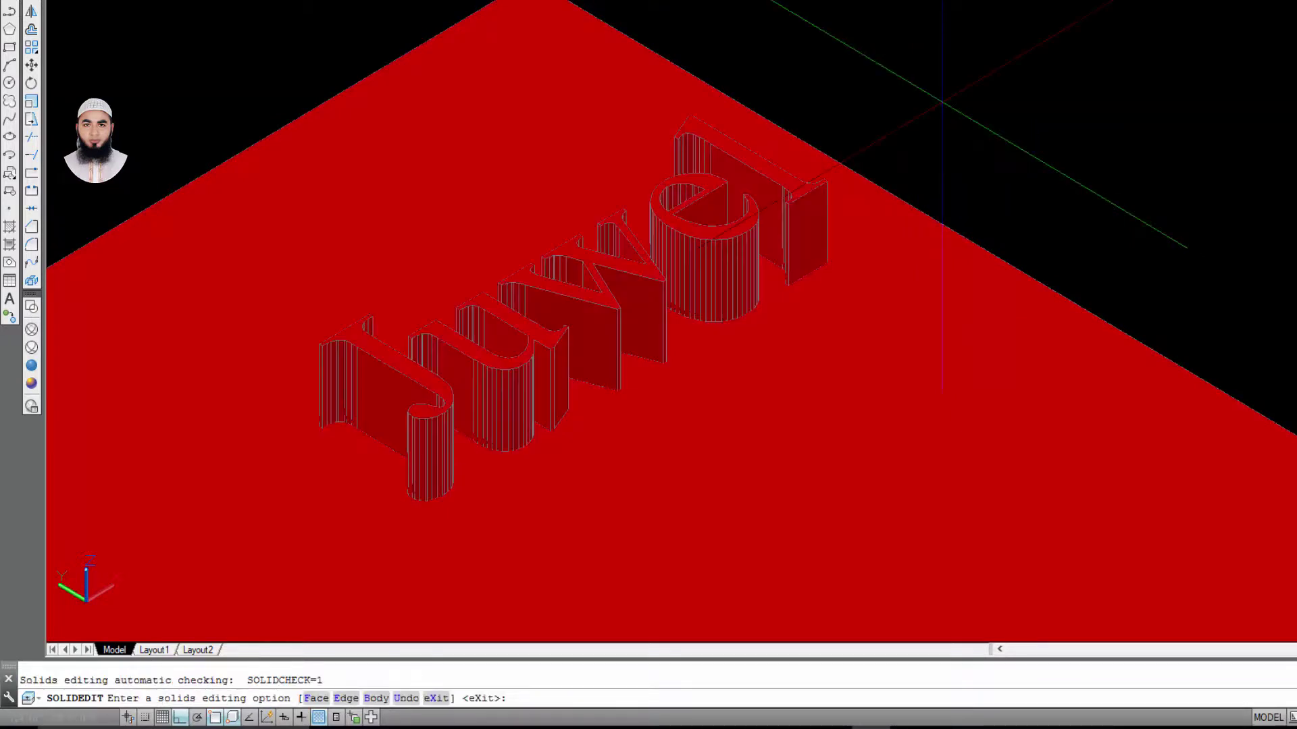
key(Escape)
key(Escape)
scroll(836, 220, down, 5)
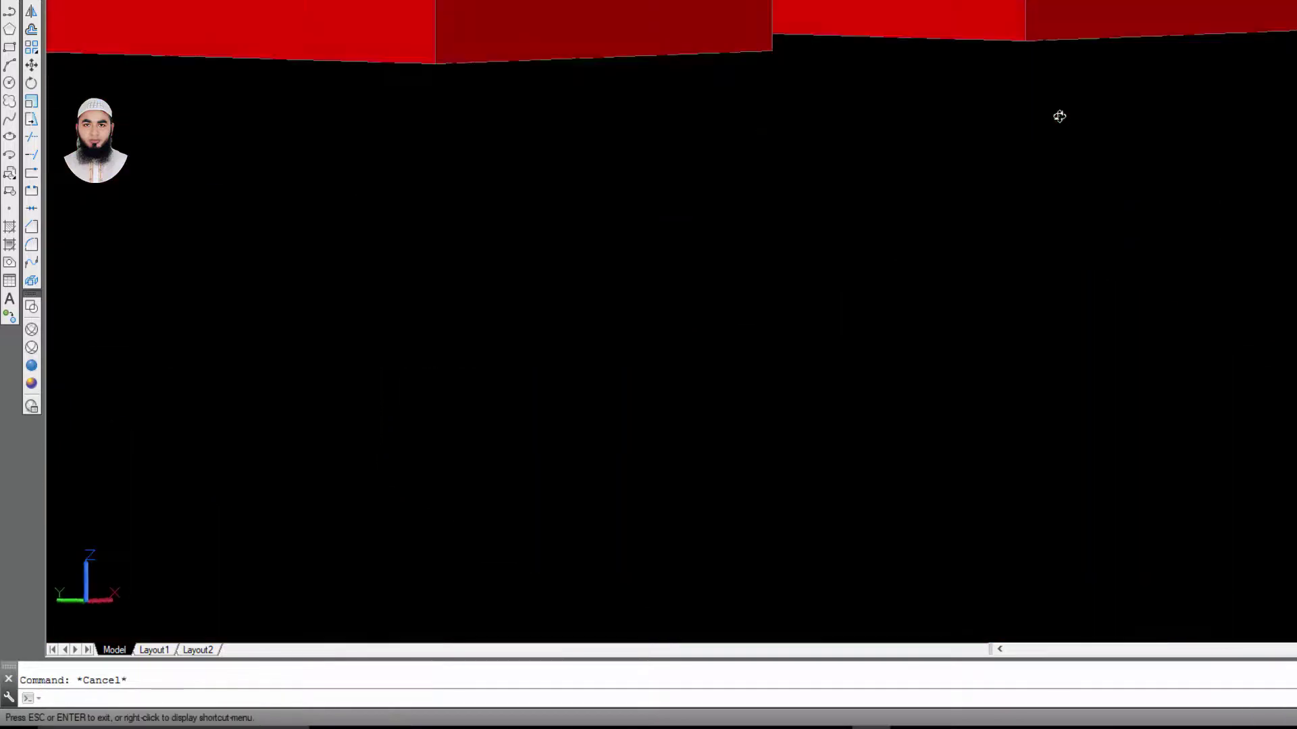
middle_drag(1059, 115, 1040, 225)
key(Escape)
scroll(702, 304, up, 5)
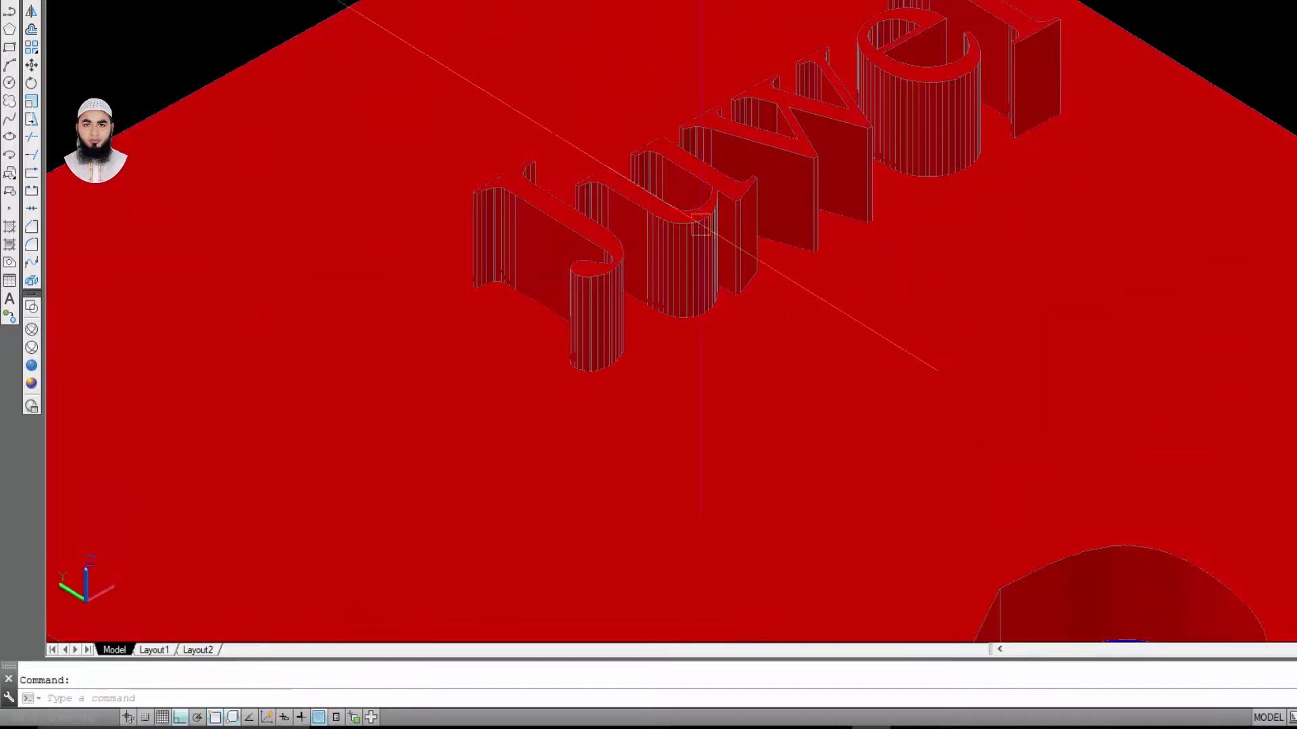
key(Escape)
middle_drag(702, 348, 561, 392)
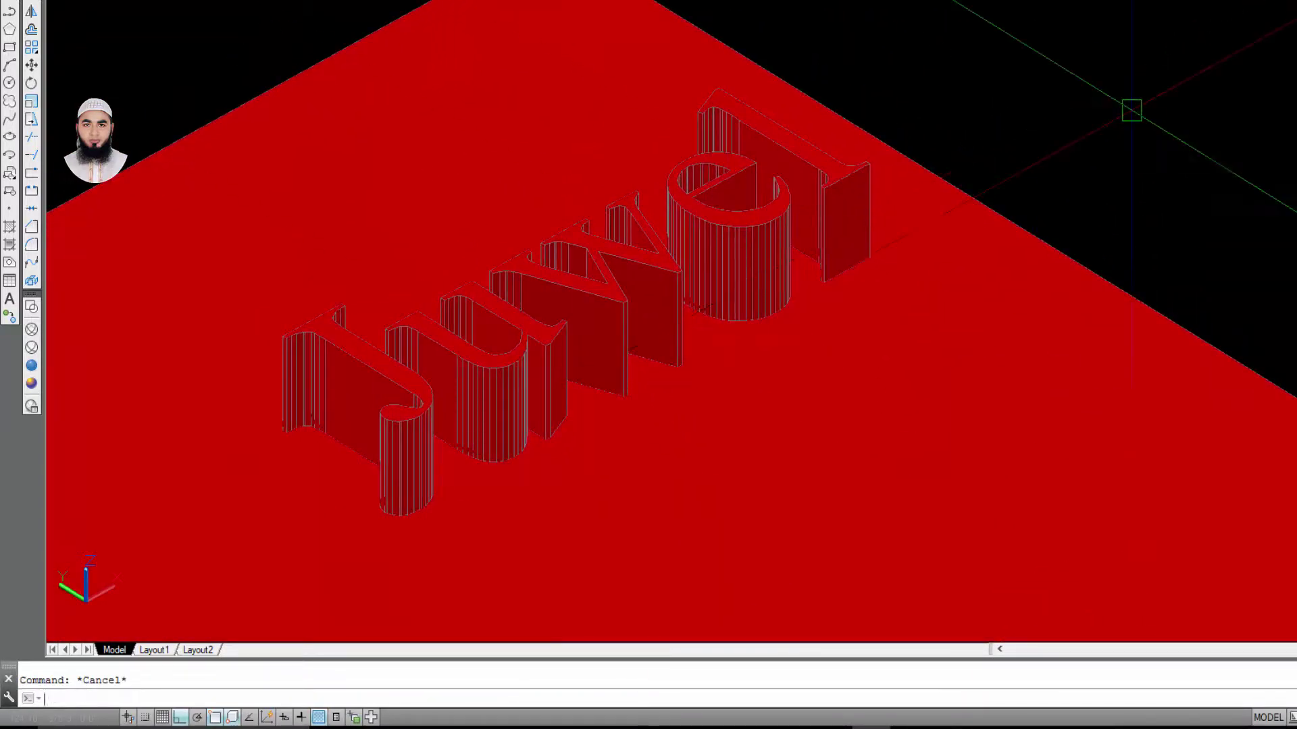
key(ctrl+z)
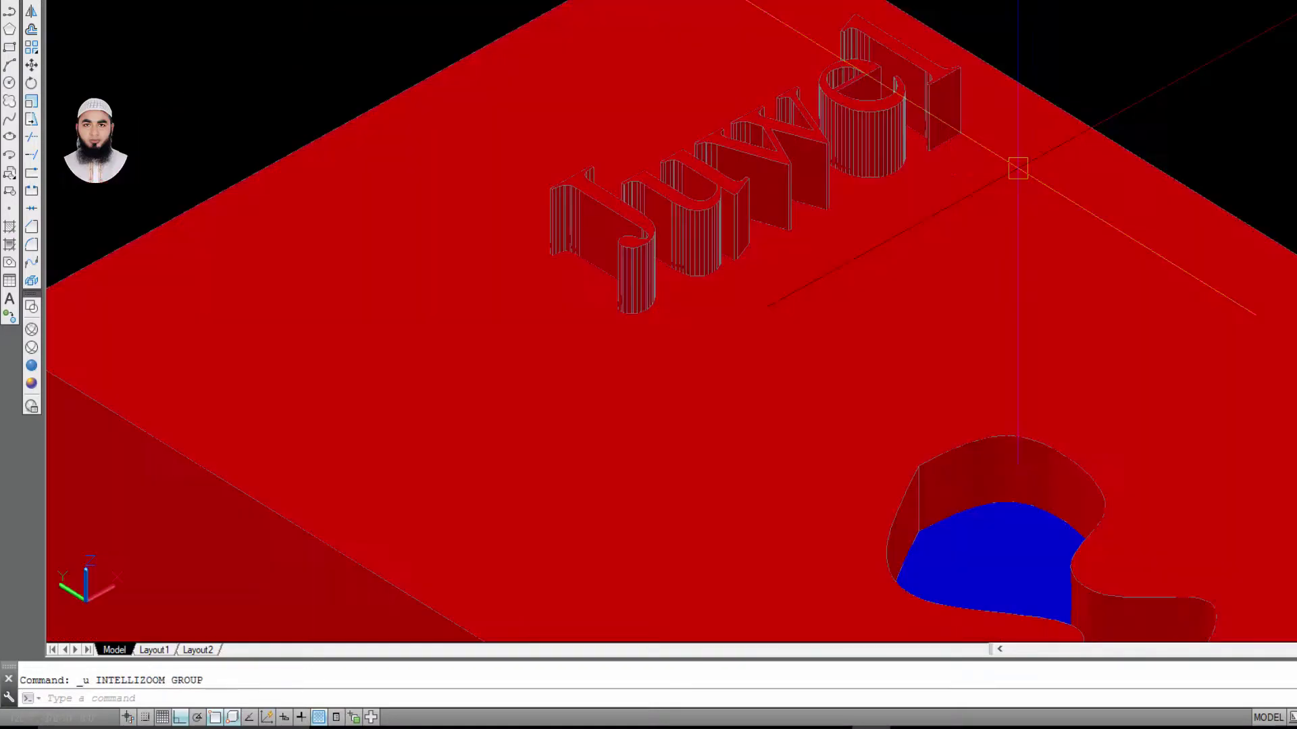
- Undo the 1' raised-letter extrusion
key(ctrl+z)
key(ctrl+z)
key(ctrl+z)
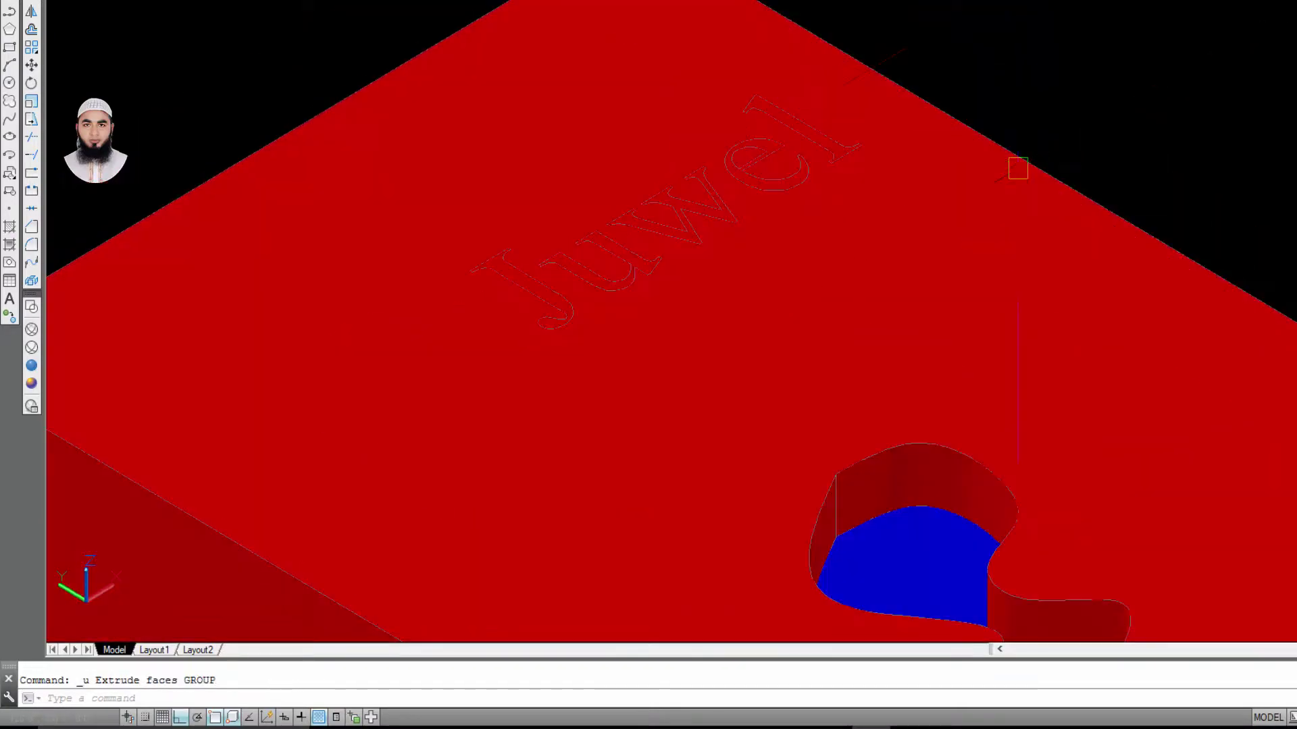
scroll(622, 209, up, 3)
key(Escape)
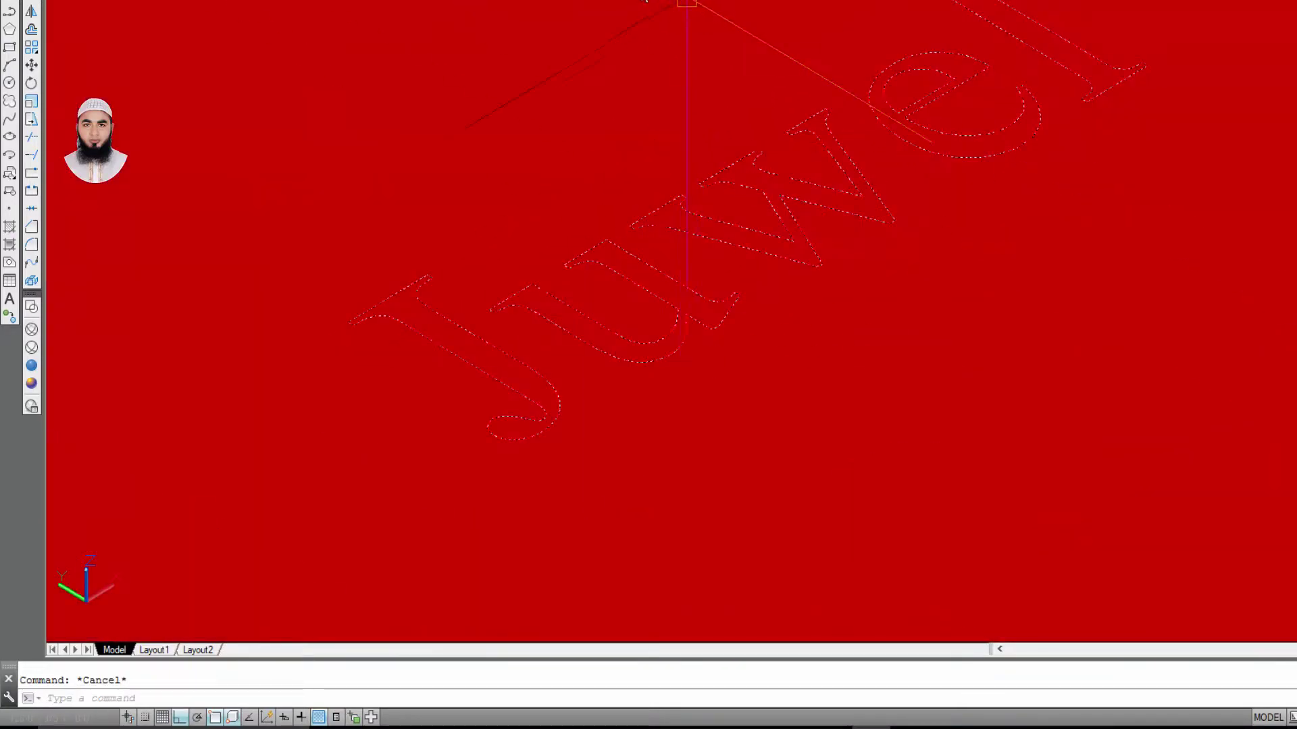
click(686, 3)
click(589, 304)
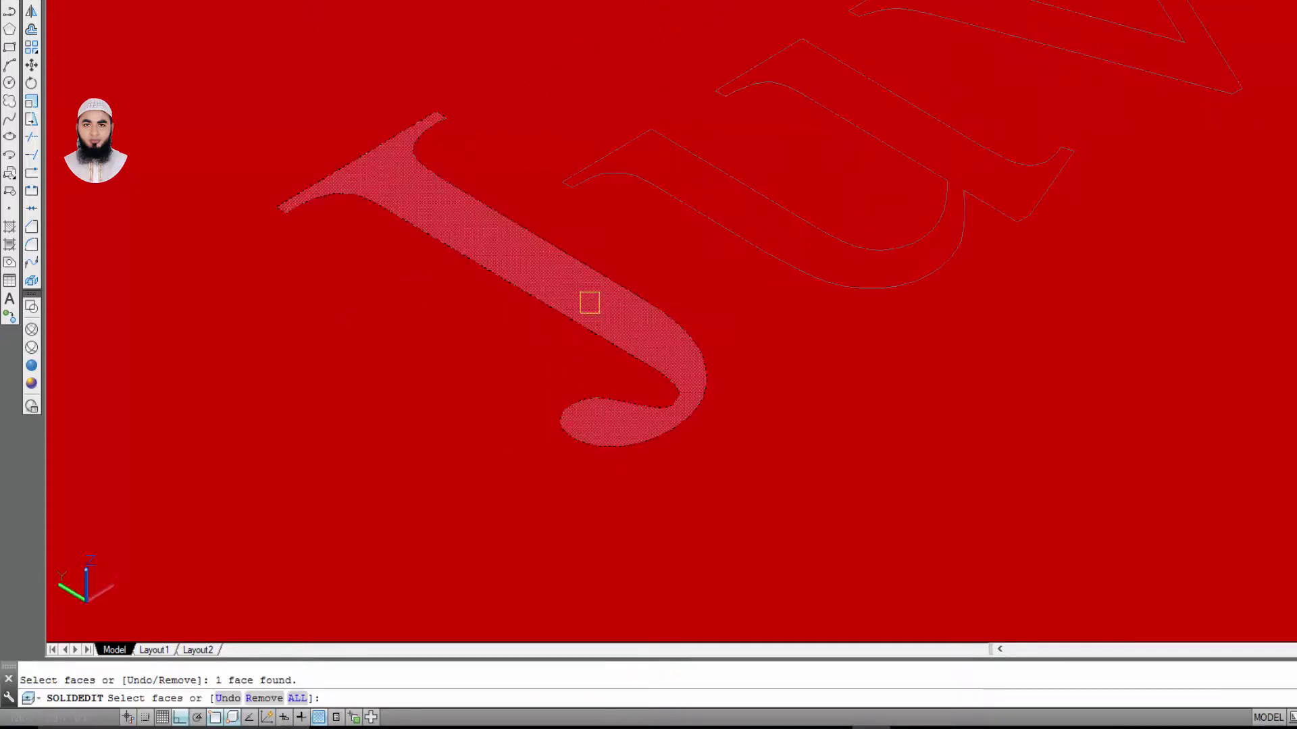
scroll(747, 216, down, 5)
key(Escape)
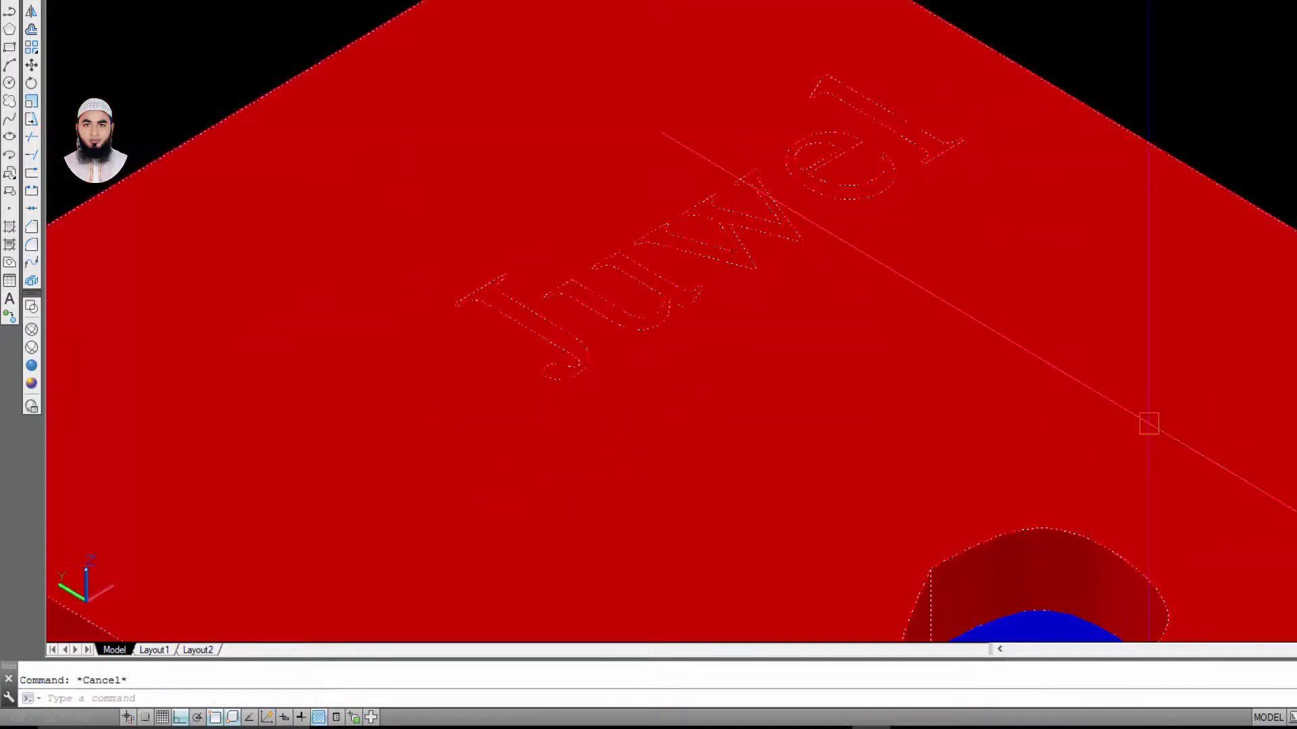
scroll(720, 235, up, 1)
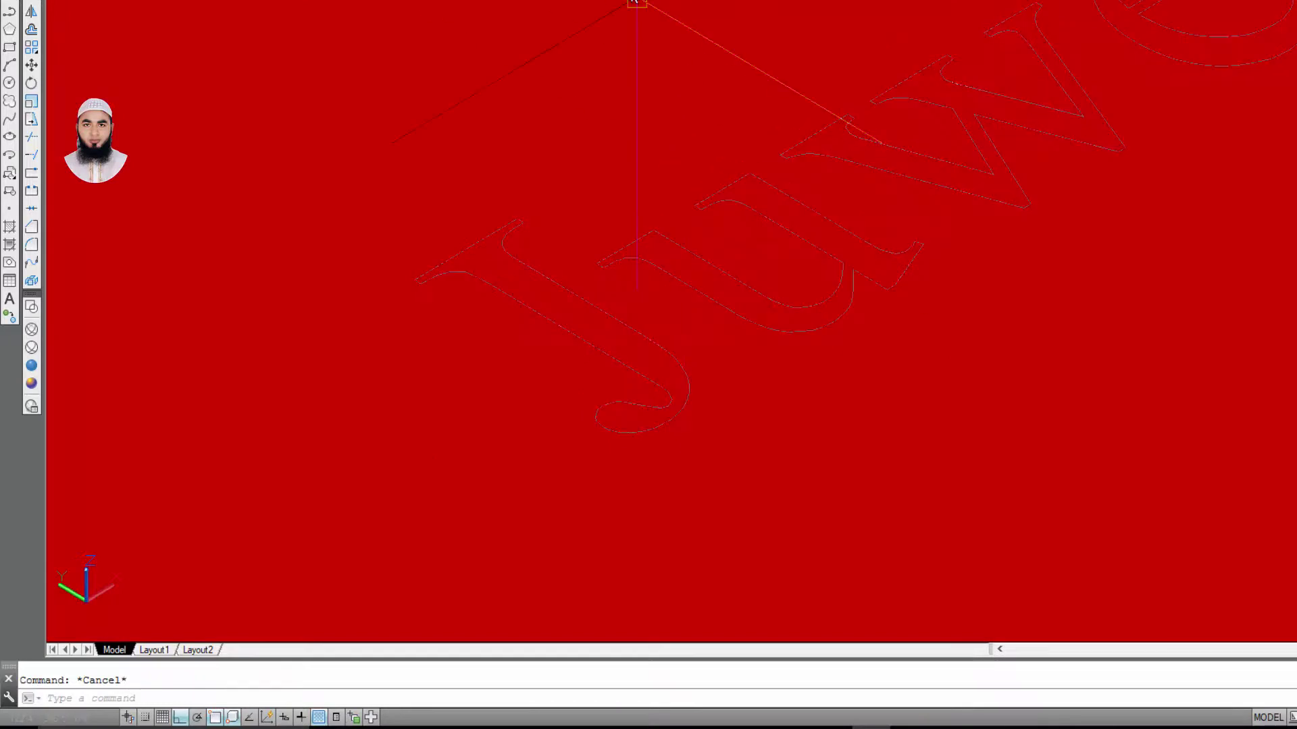
- Select the J, u, e and l letter faces for face extrusion
click(637, 3)
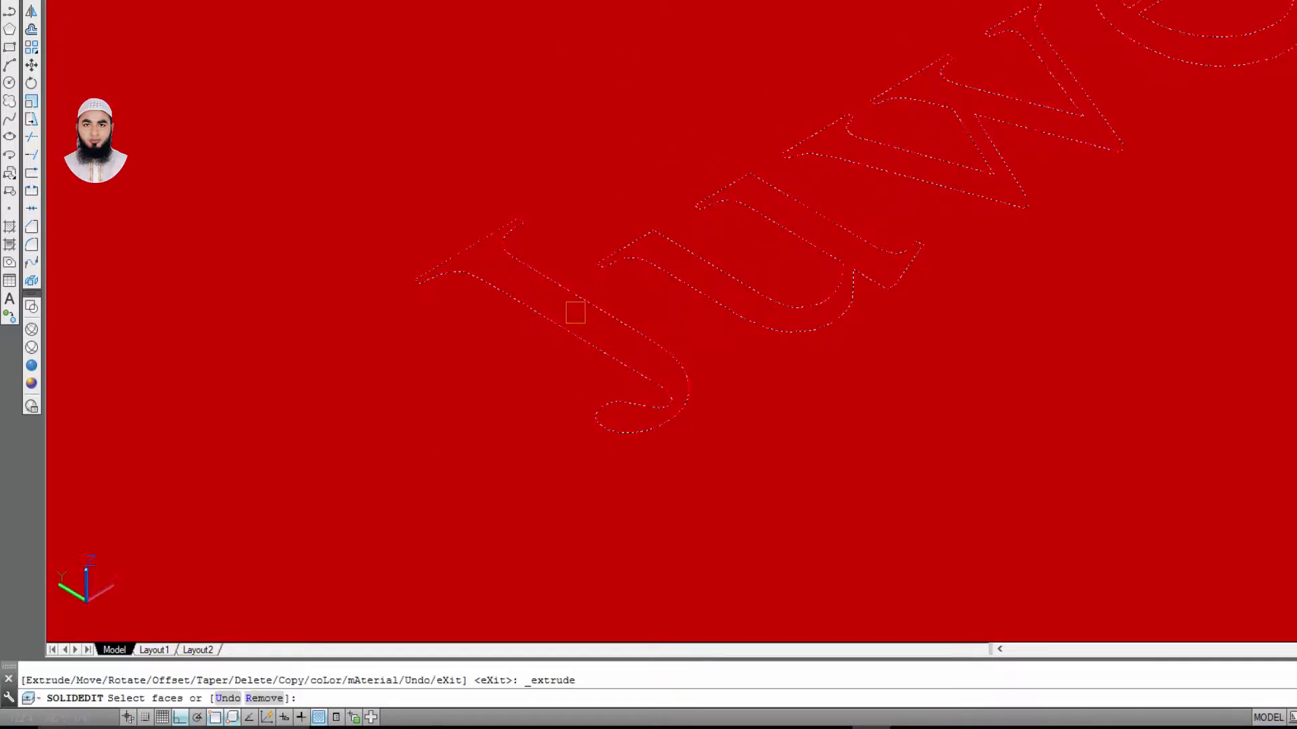
click(575, 312)
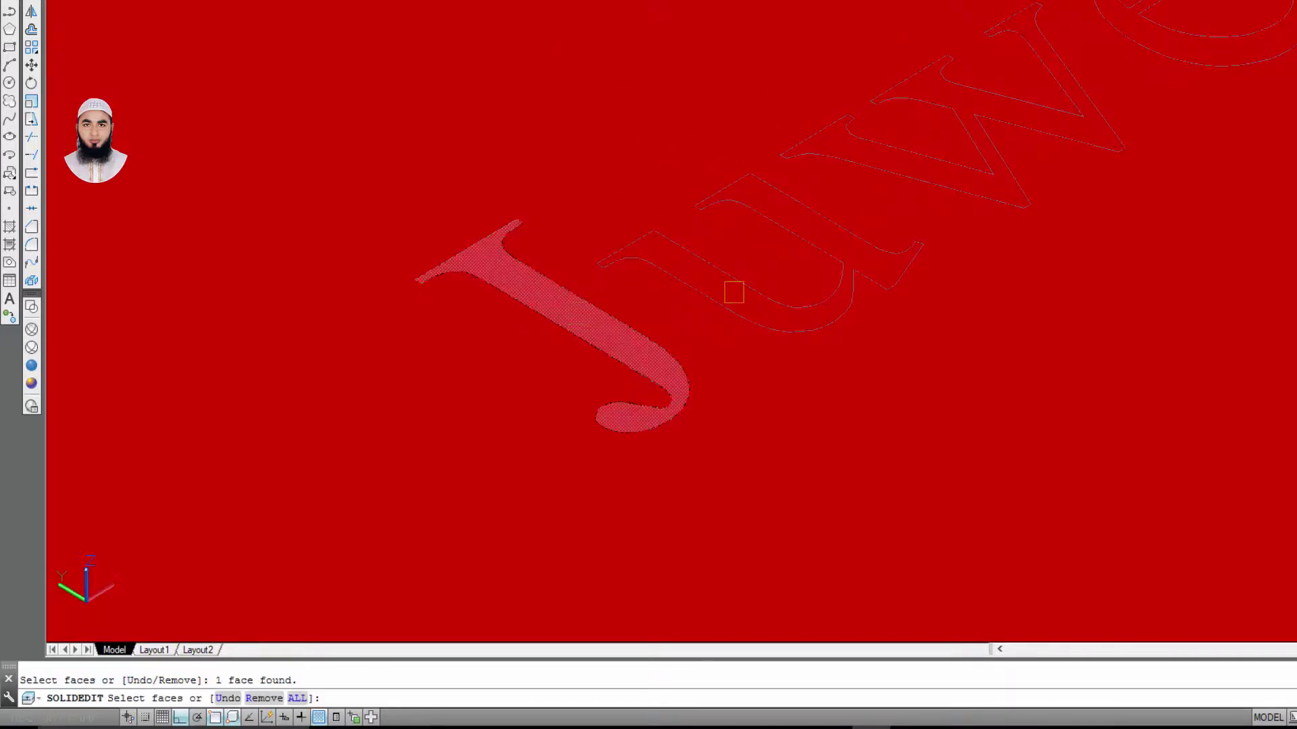
click(733, 295)
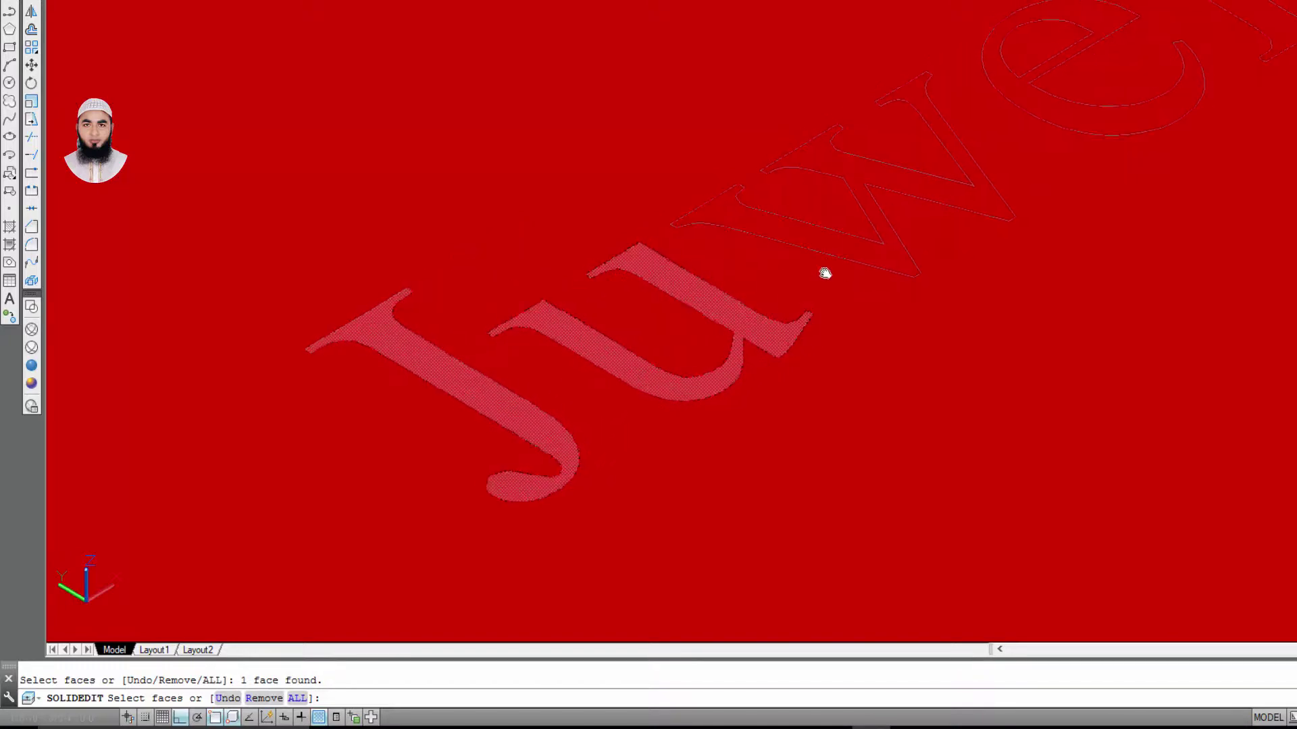
scroll(867, 248, up, 2)
scroll(891, 216, down, 3)
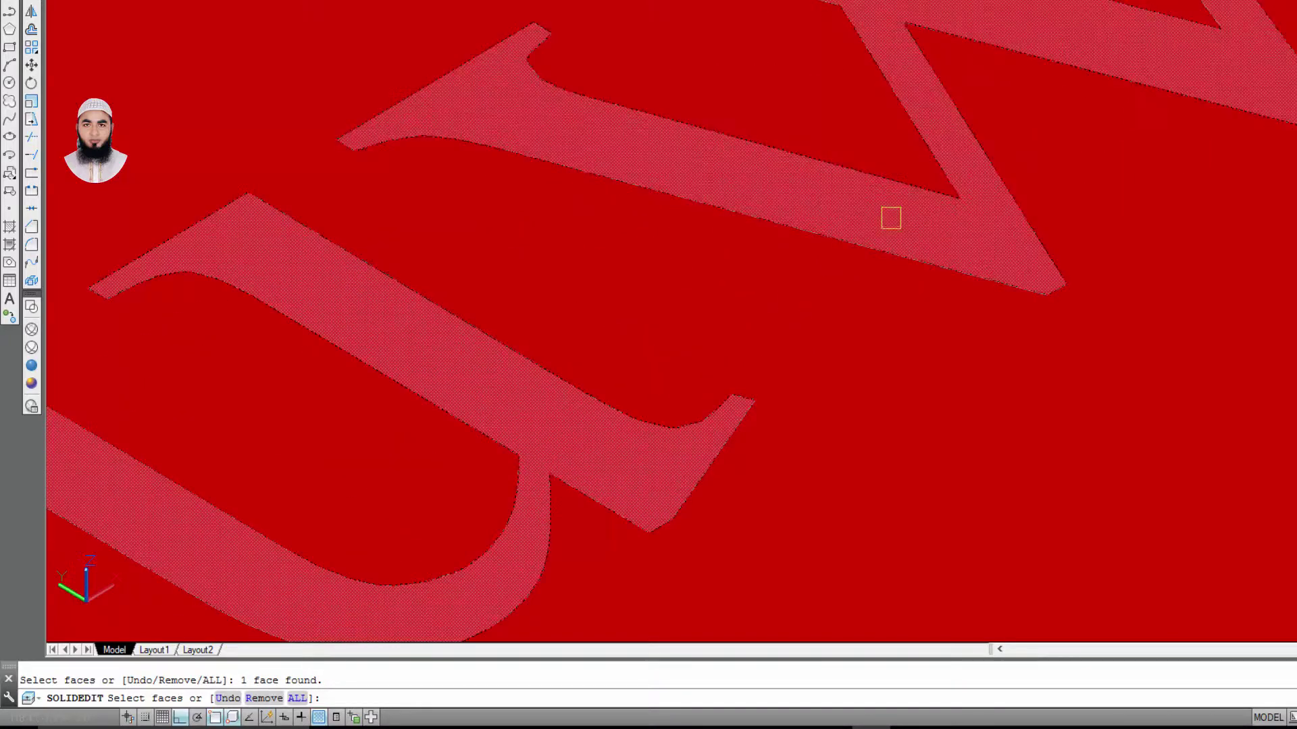
scroll(797, 287, up, 3)
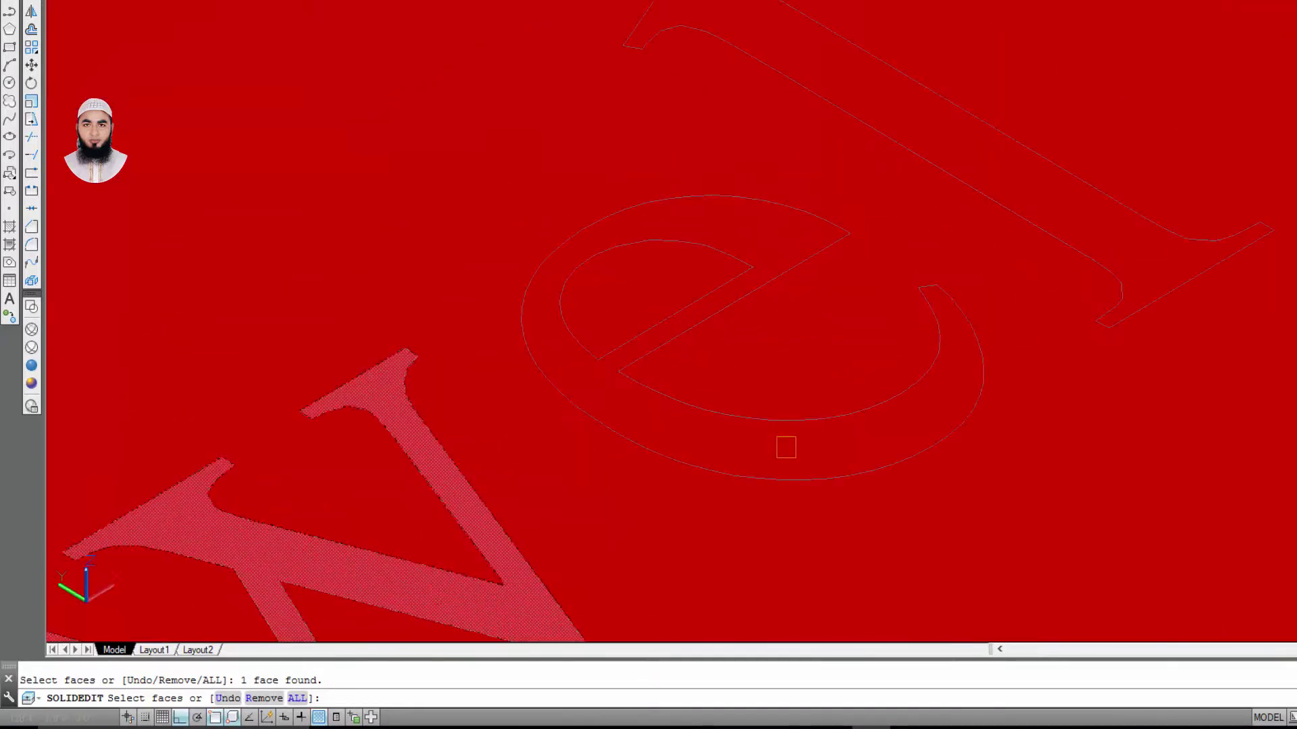
click(786, 447)
click(1089, 237)
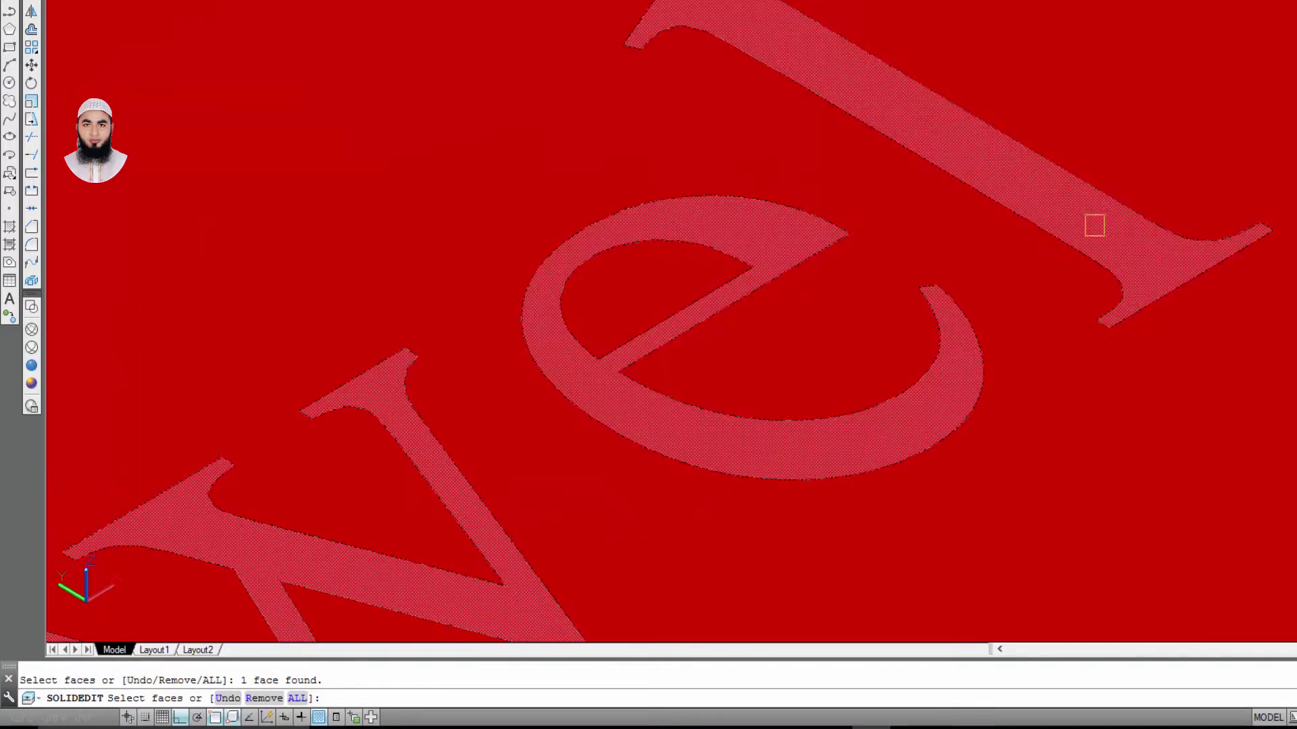
scroll(1094, 226, down, 4)
scroll(1013, 263, down, 3)
key(Return)
- Extrude the selected letter faces -6" with zero taper to engrave them
scroll(986, 259, up, 3)
text(-6")
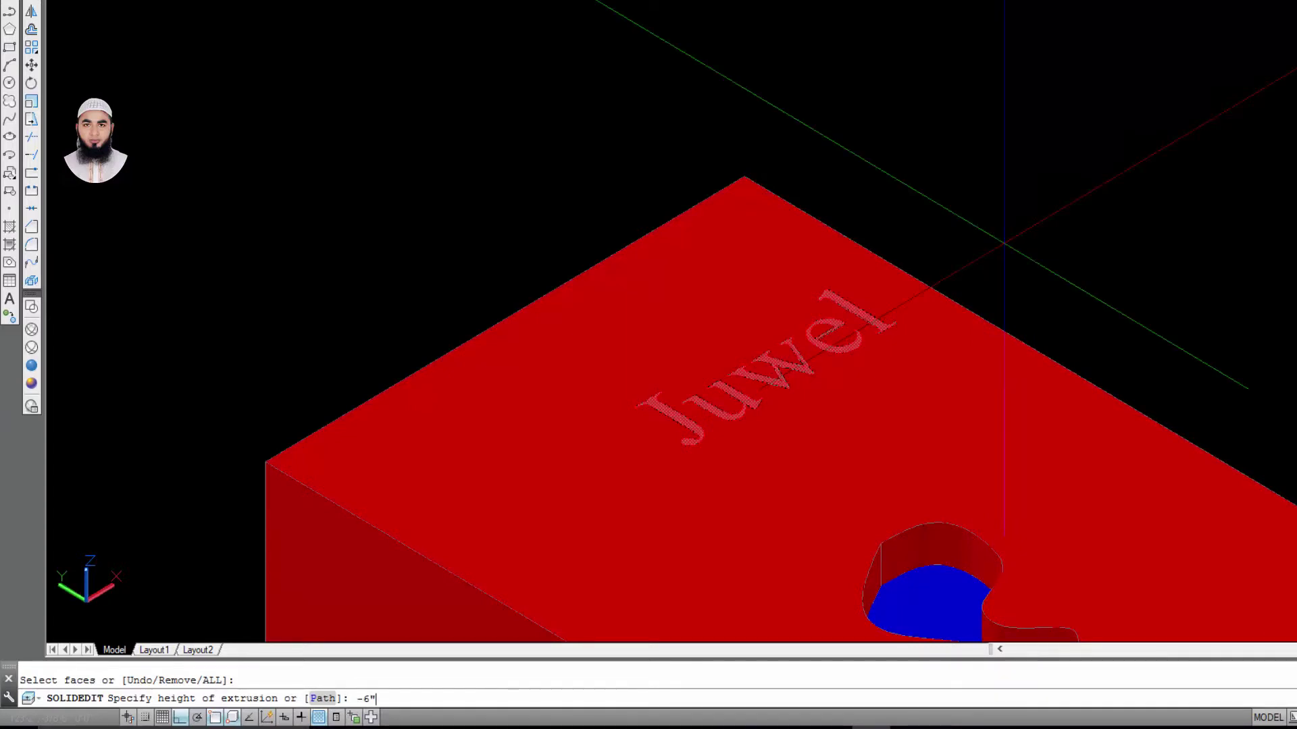
key(Return)
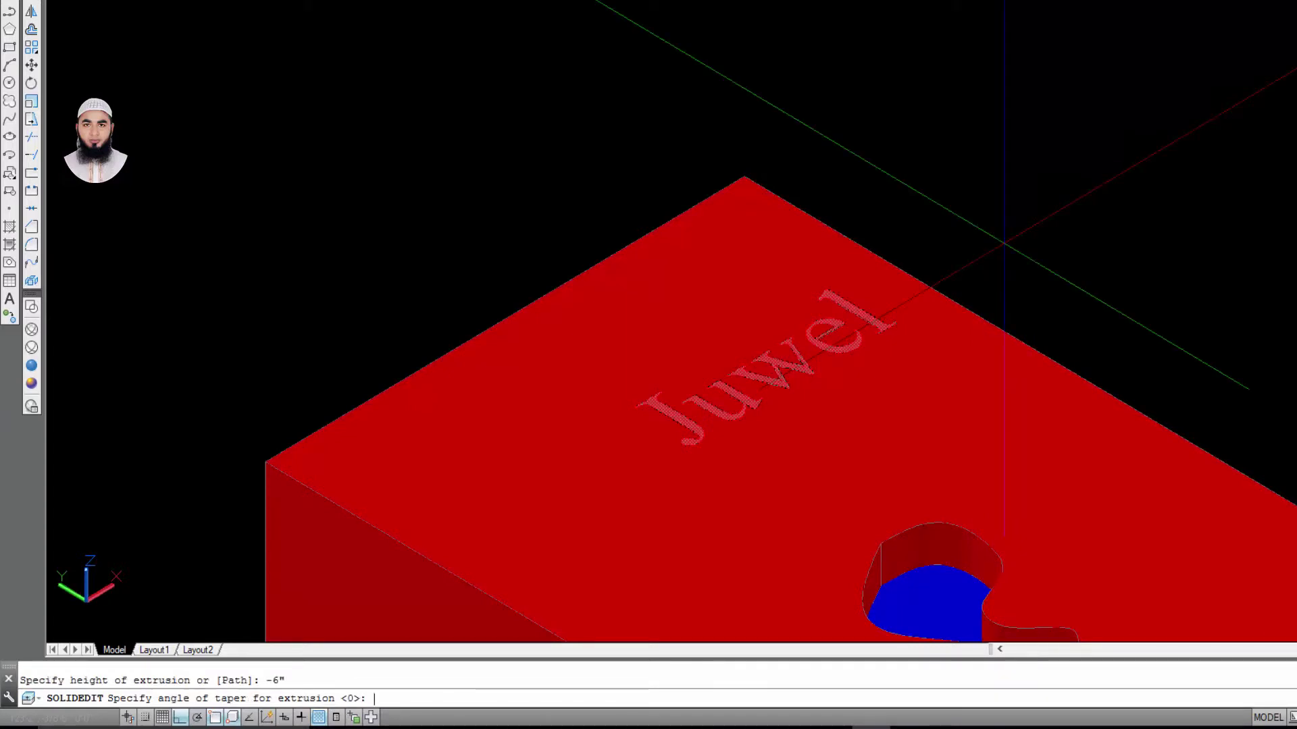
key(Return)
key(Return)
key(Escape)
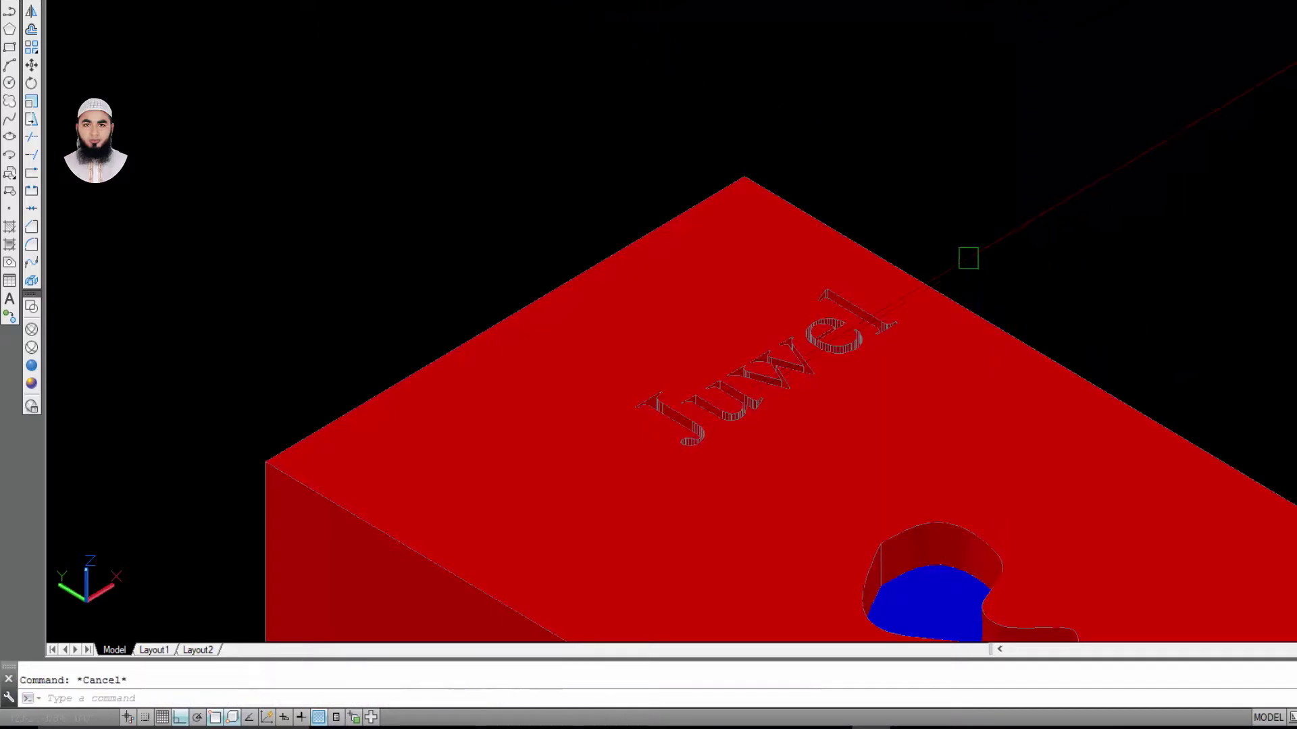
scroll(802, 423, up, 3)
- Zoom and orbit to an isometric view over the engraved Juwel lettering
scroll(617, 440, up, 2)
scroll(811, 420, up, 3)
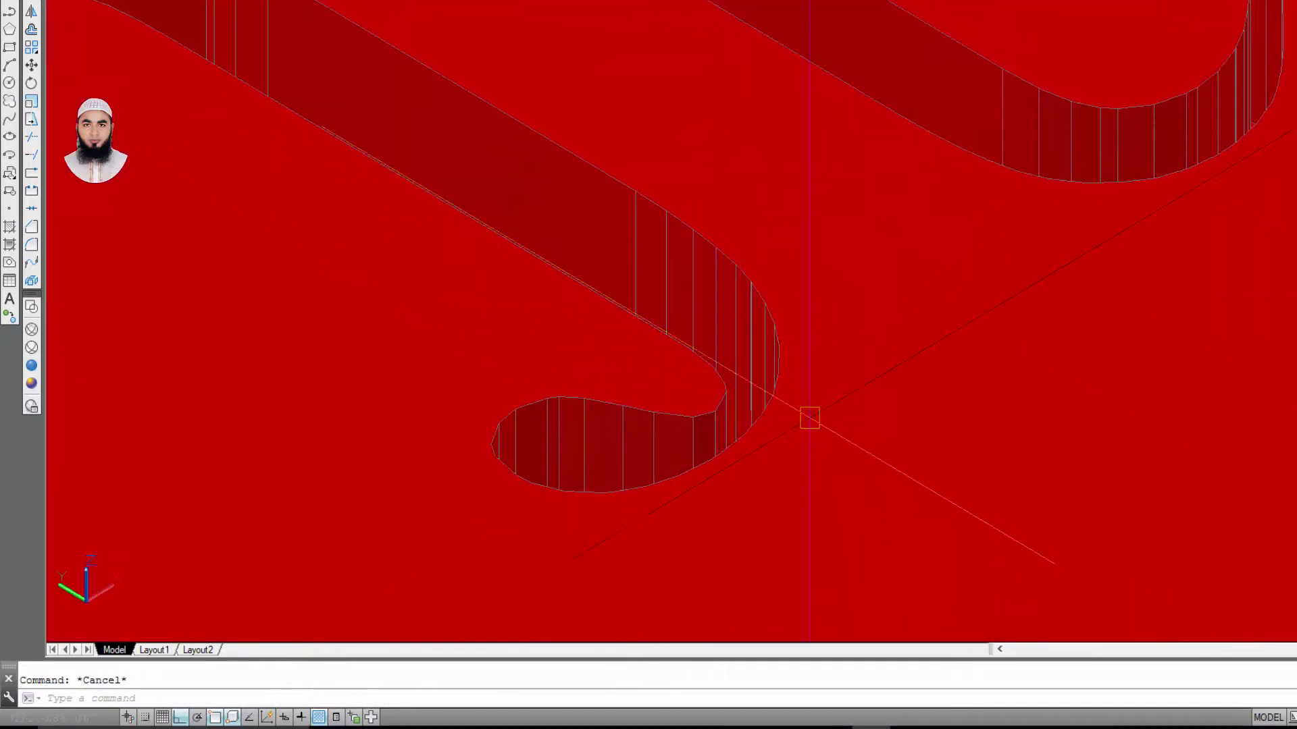
scroll(801, 440, down, 3)
scroll(801, 440, down, 5)
mouse_move(1103, 104)
shift+middle_down()
mouse_move(1065, 270)
mouse_move(1065, 366)
shift+middle_up()
scroll(1064, 366, up, 3)
scroll(1013, 370, up, 2)
scroll(1013, 370, down, 5)
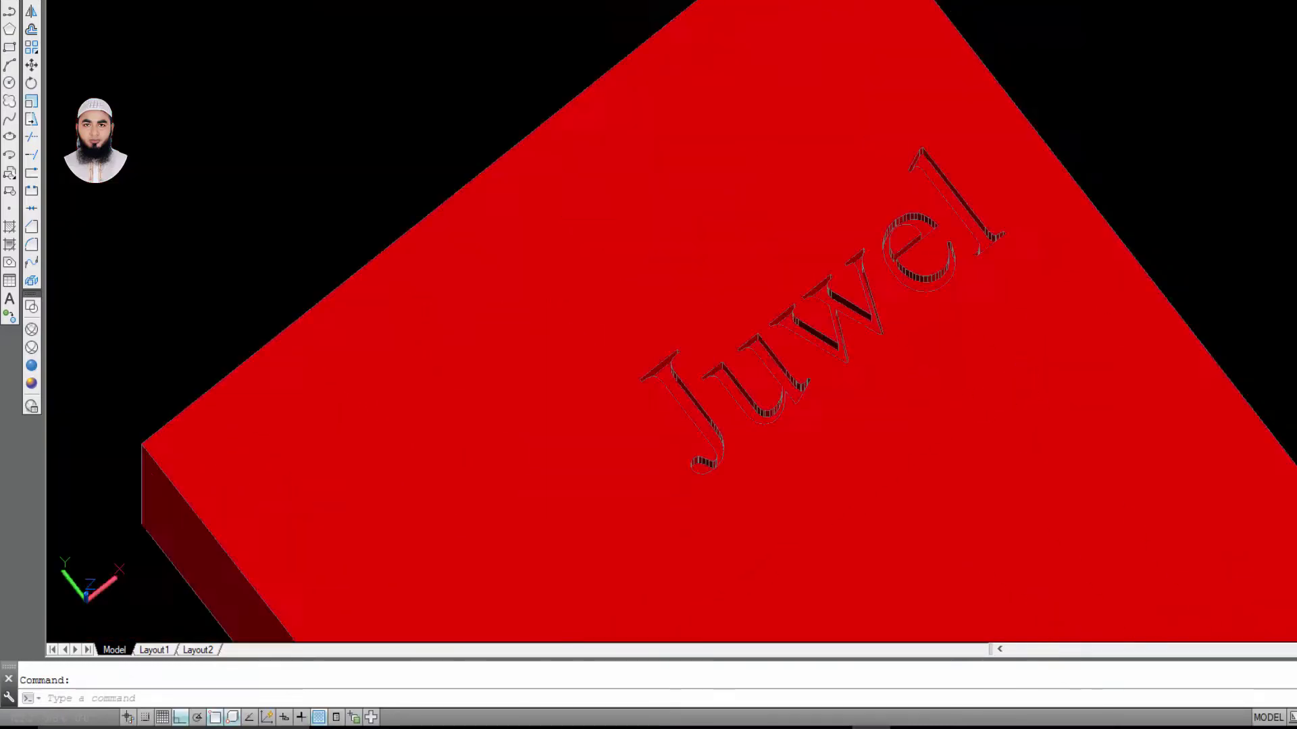
middle_drag(689, 339, 969, 148)
scroll(969, 148, down, 1)
scroll(831, 371, down, 5)
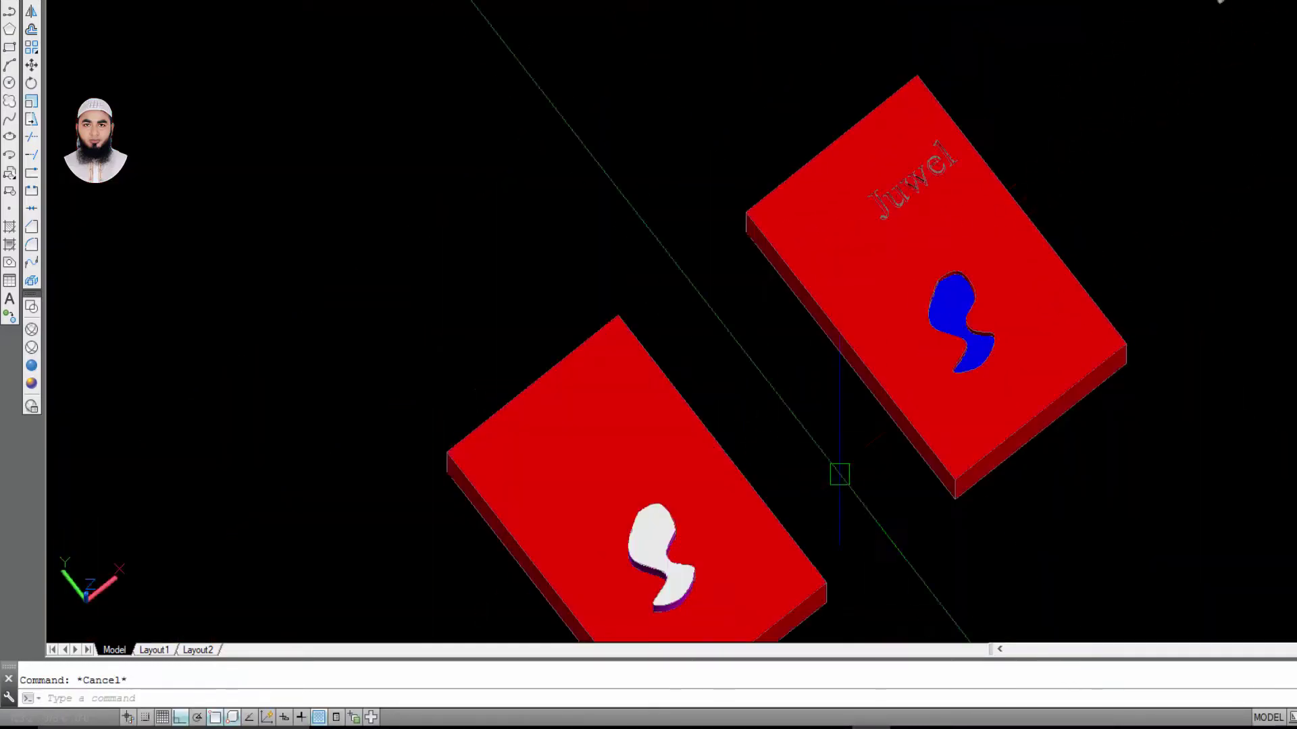
mouse_move(839, 472)
shift+middle_down()
mouse_move(884, 295)
mouse_move(877, 274)
shift+middle_up()
- Pan so both red boxes and the standalone Juwel letters are framed together
scroll(877, 275, up, 3)
scroll(727, 191, down, 2)
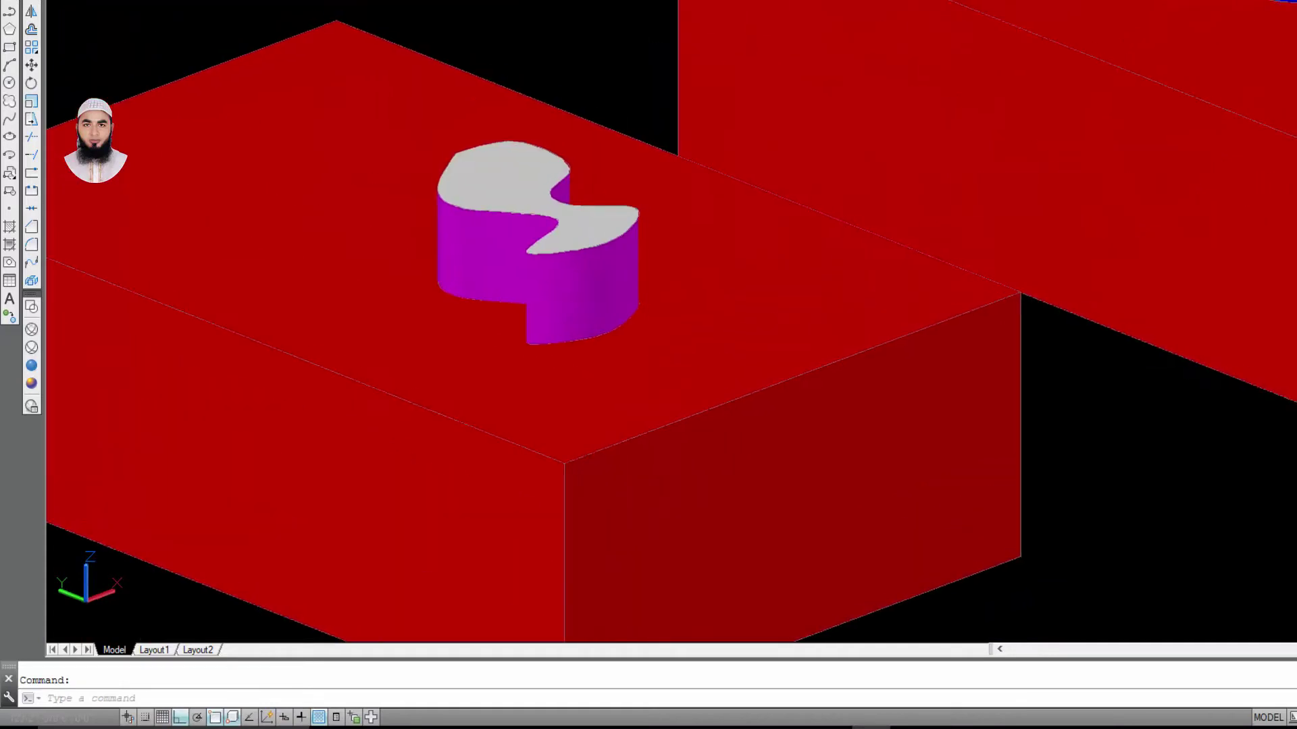
scroll(959, 329, down, 3)
middle_drag(959, 328, 860, 424)
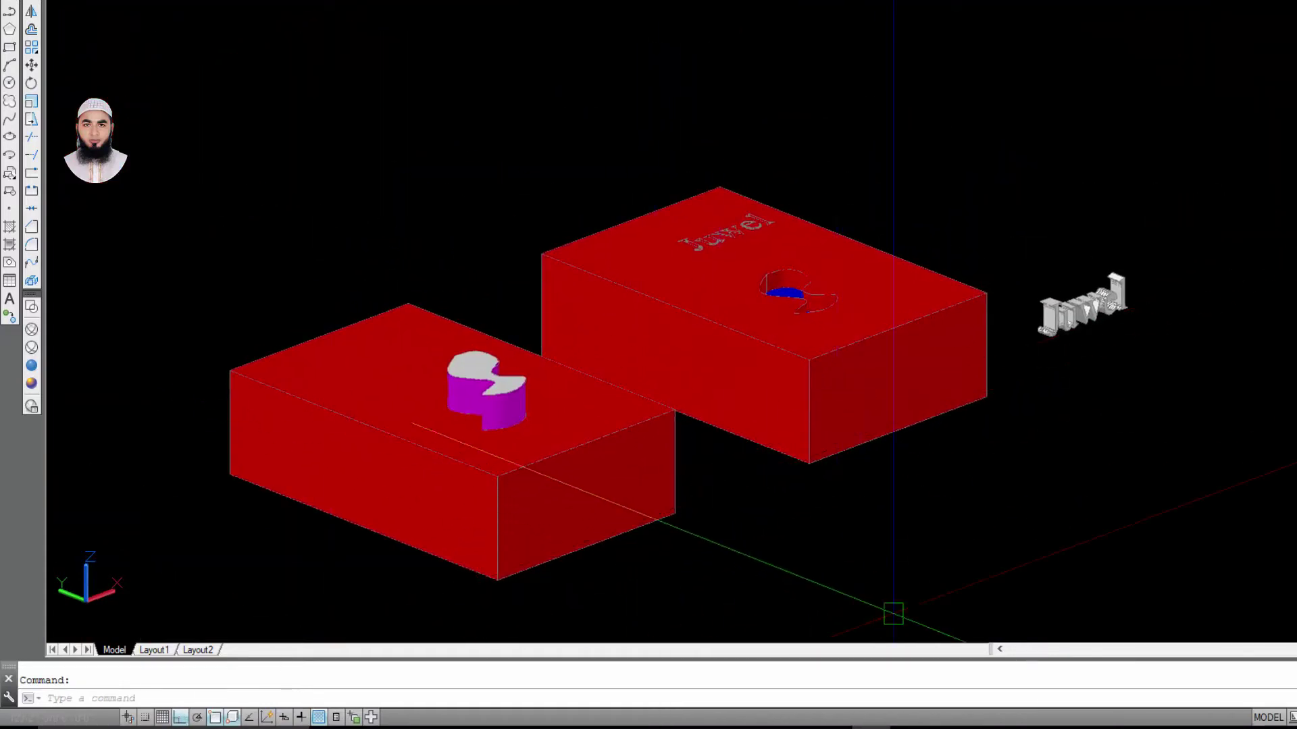
key(Escape)
middle_drag(1047, 477, 972, 403)
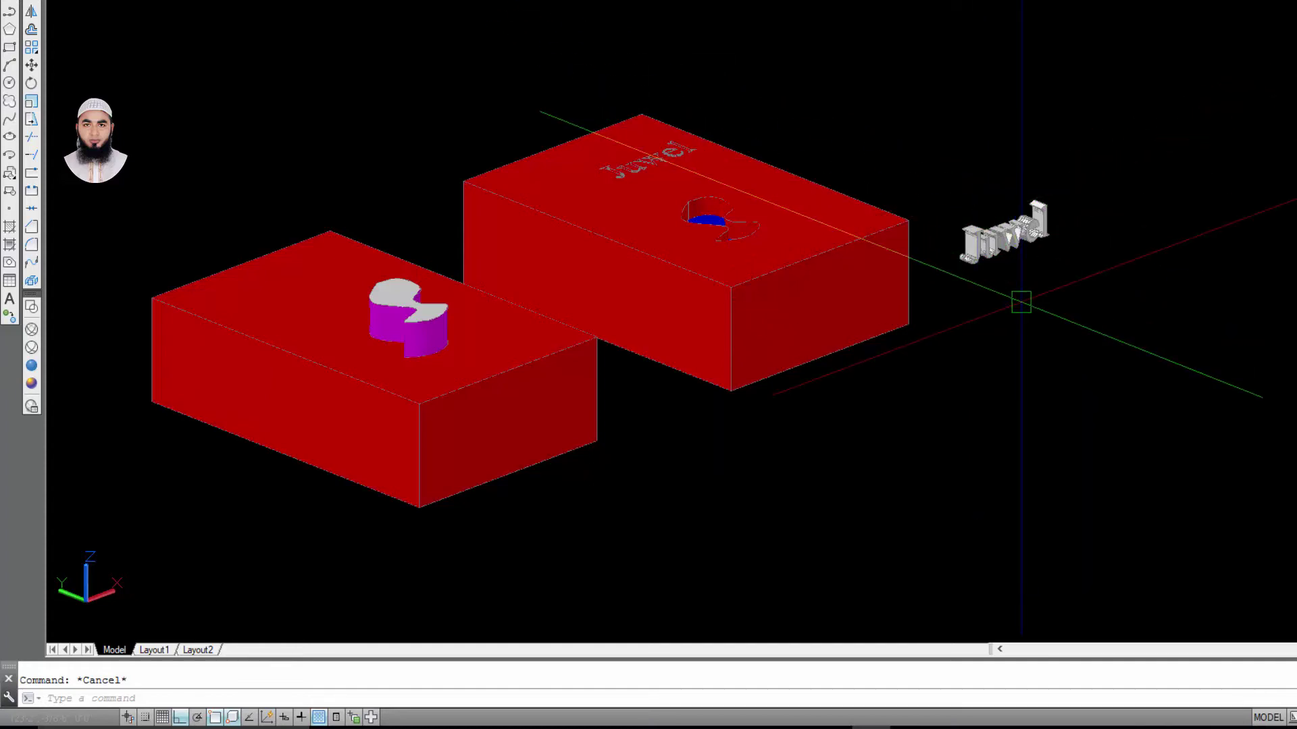
middle_drag(1021, 302, 1057, 399)
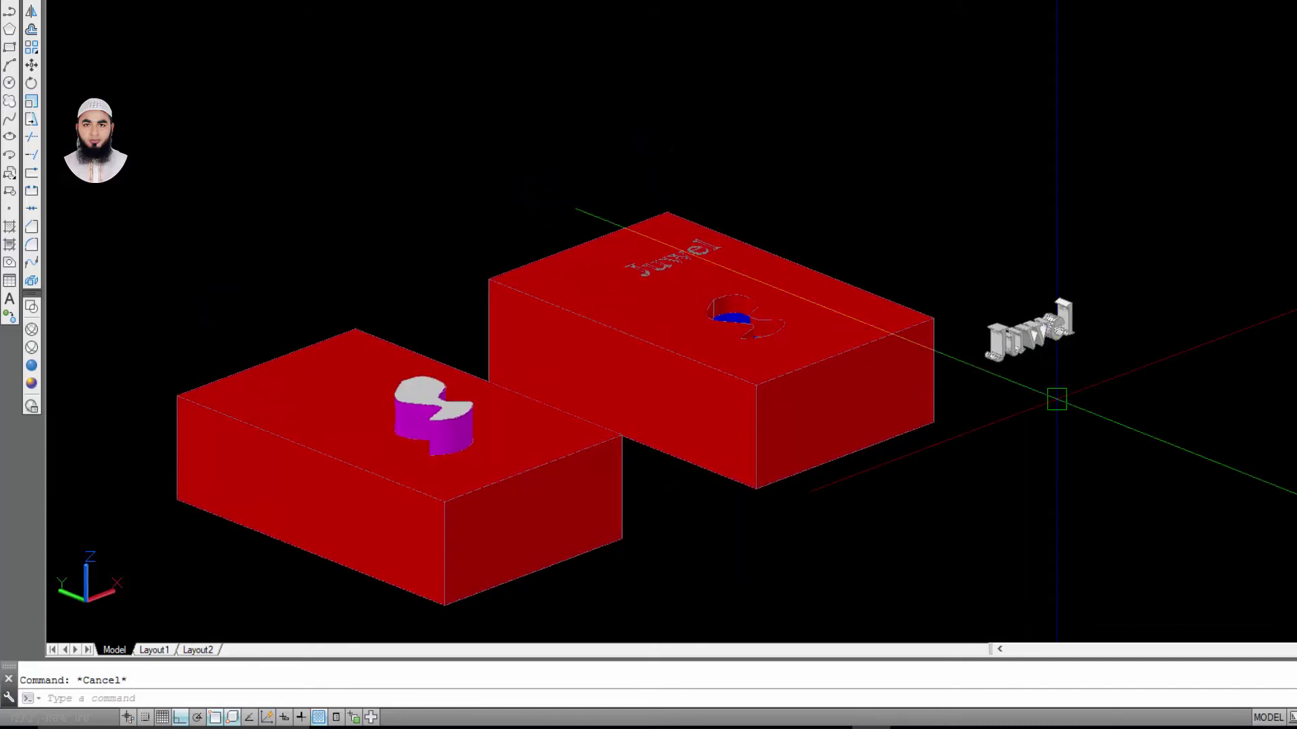